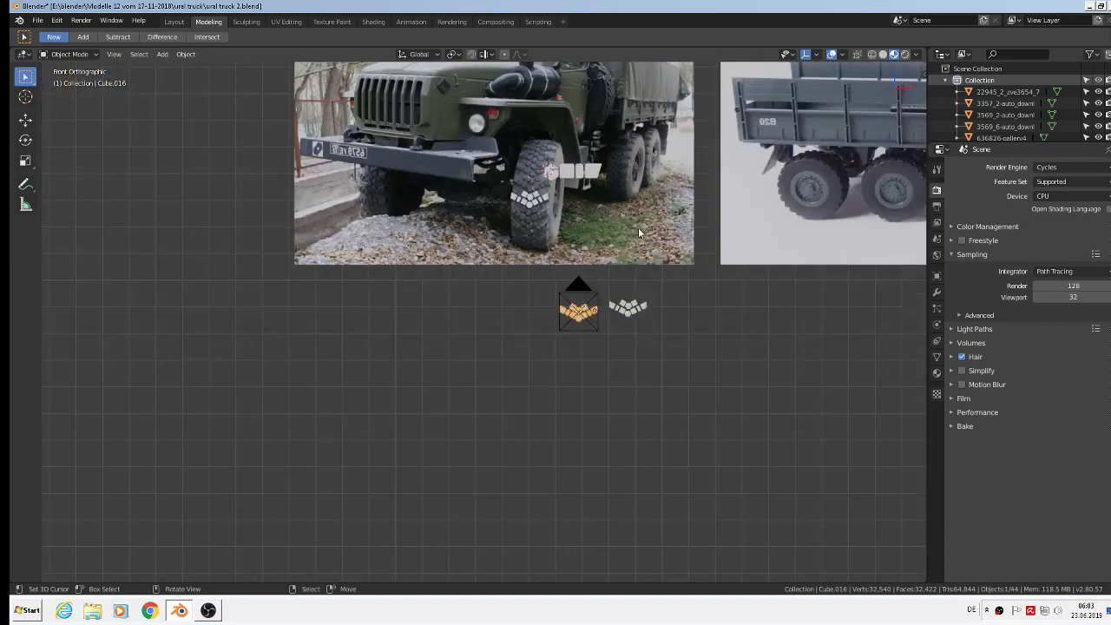
- Examine the wheels and tyres in the truck reference images, including the camouflaged side view, the wireframe render and the front photo
{"action": "scroll", "coordinate": [766, 225], "scroll_direction": "down", "scroll_amount": 8}
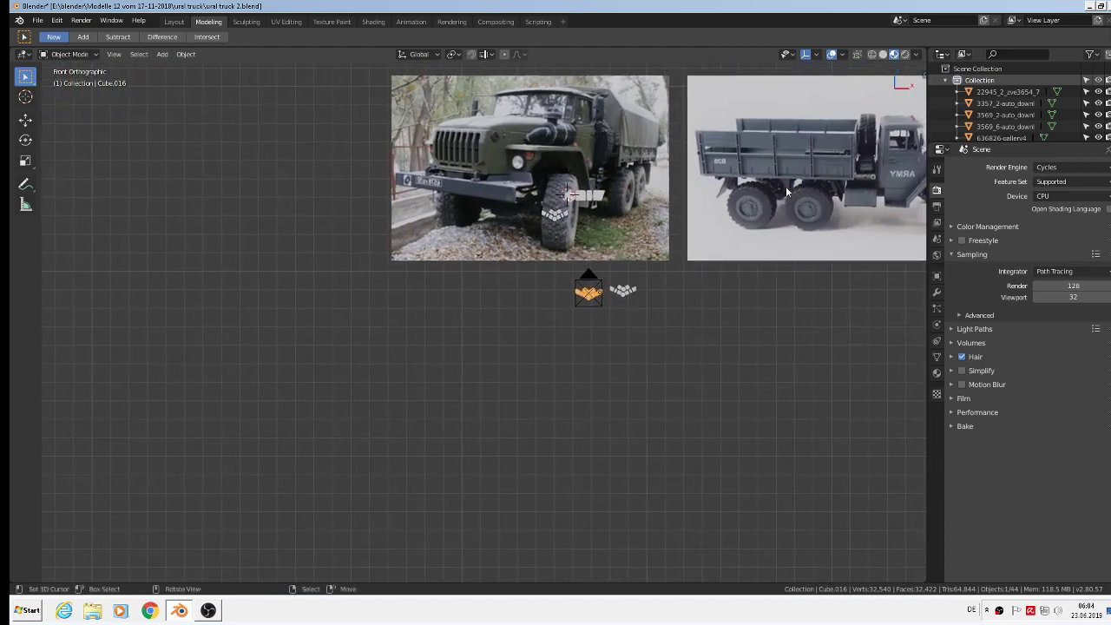
{"action": "middle_click_drag", "start_coordinate": [670, 270], "coordinate": [164, 449], "text": "shift"}
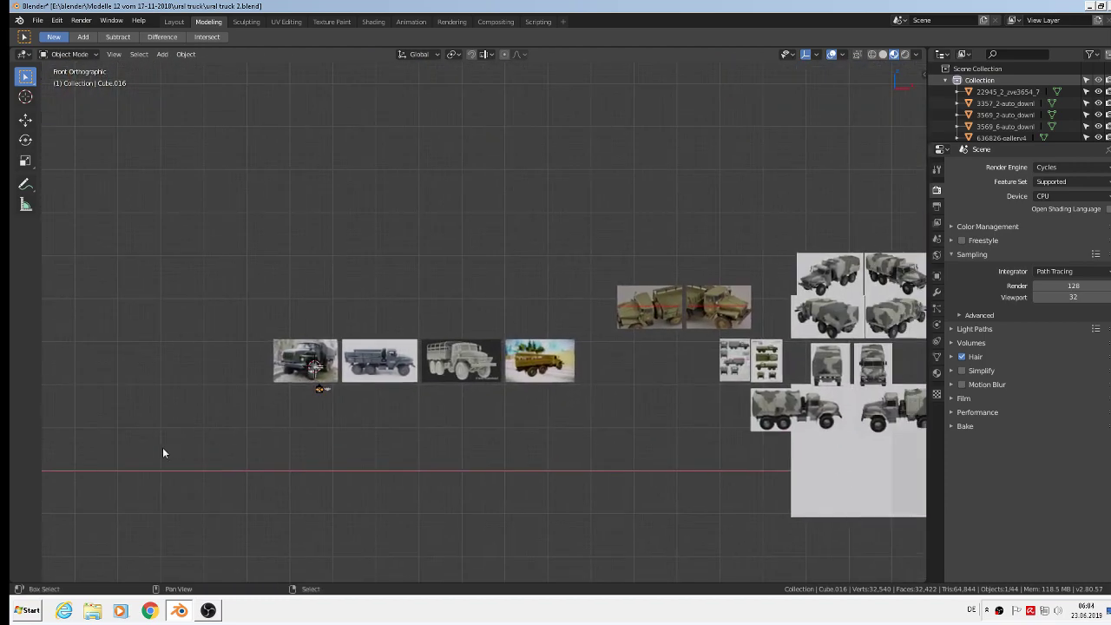
{"action": "middle_click_drag", "start_coordinate": [717, 369], "coordinate": [471, 315], "text": "shift"}
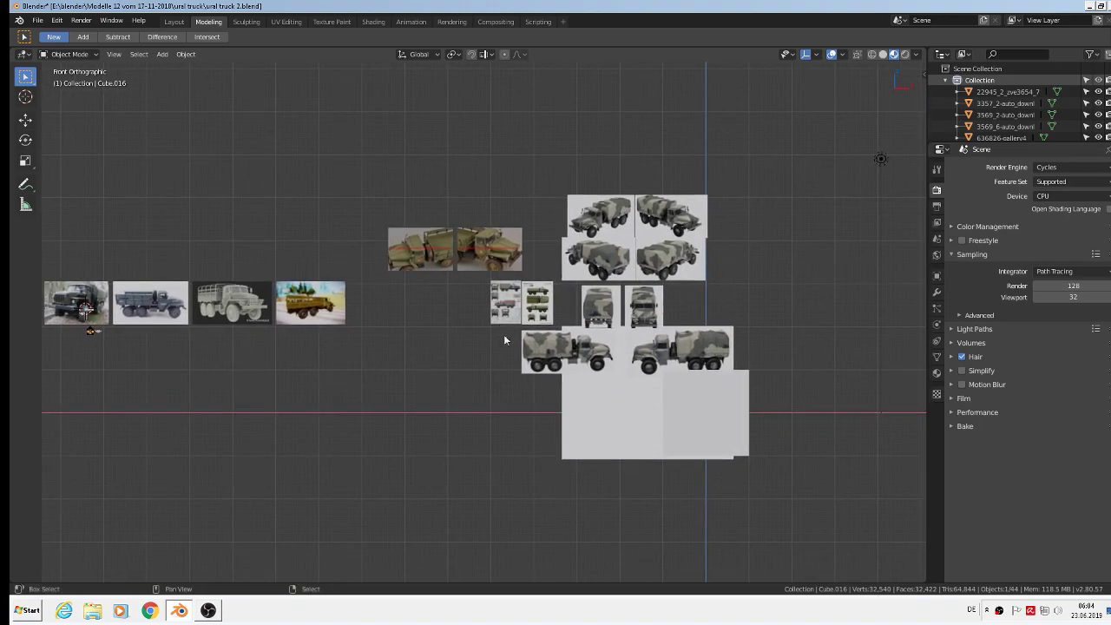
{"action": "scroll", "coordinate": [509, 340], "scroll_direction": "up", "scroll_amount": 10}
{"action": "scroll", "coordinate": [632, 396], "scroll_direction": "up", "scroll_amount": 2}
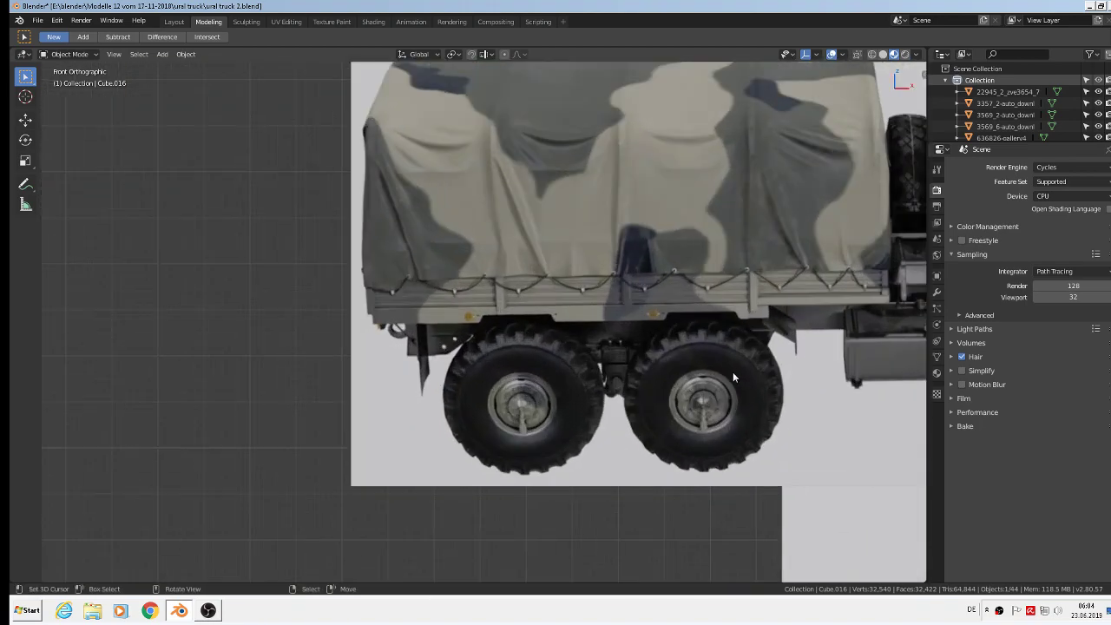
{"action": "middle_click_drag", "start_coordinate": [733, 372], "coordinate": [719, 311], "text": "shift"}
{"action": "middle_click_drag", "start_coordinate": [742, 387], "coordinate": [652, 221], "text": "shift"}
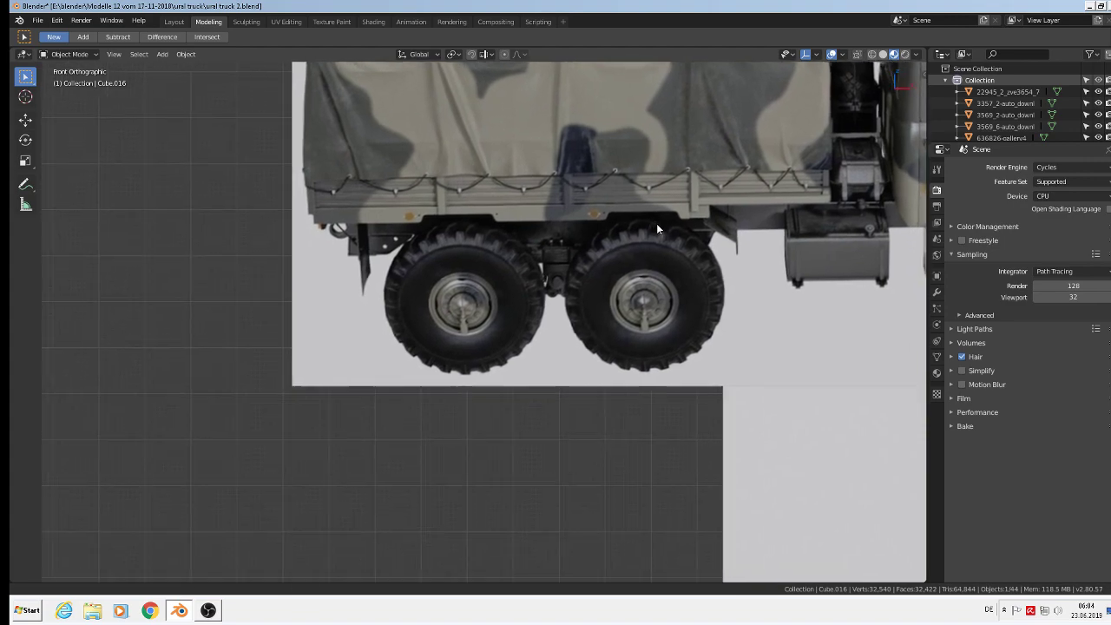
{"action": "scroll", "coordinate": [660, 226], "scroll_direction": "down", "scroll_amount": 7}
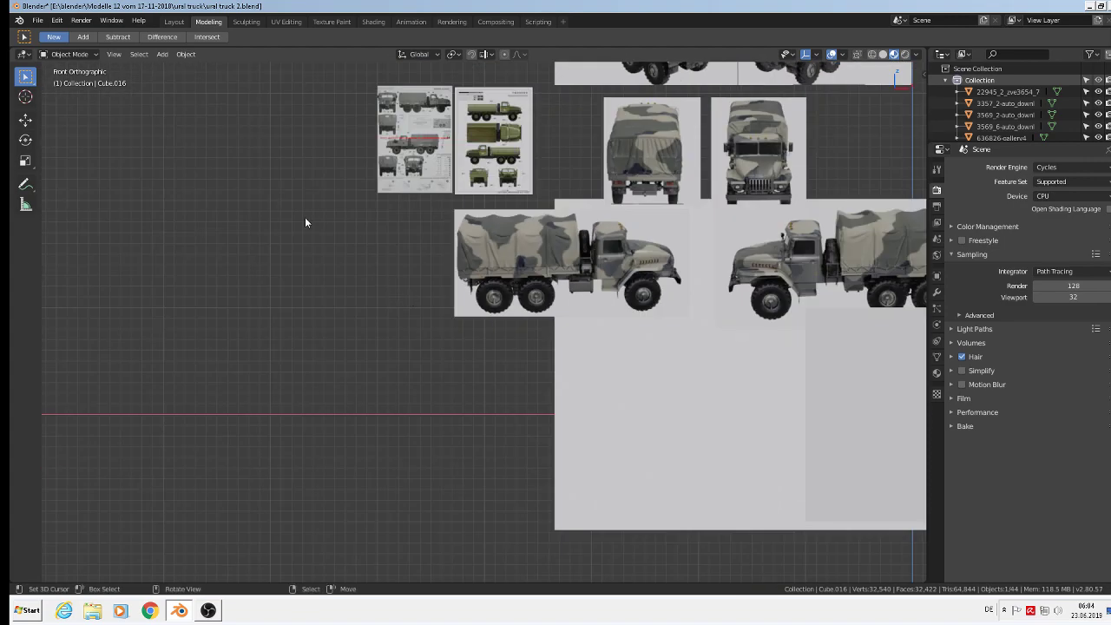
{"action": "middle_click_drag", "start_coordinate": [322, 211], "coordinate": [251, 365], "text": "shift"}
{"action": "scroll", "coordinate": [564, 330], "scroll_direction": "up", "scroll_amount": 7}
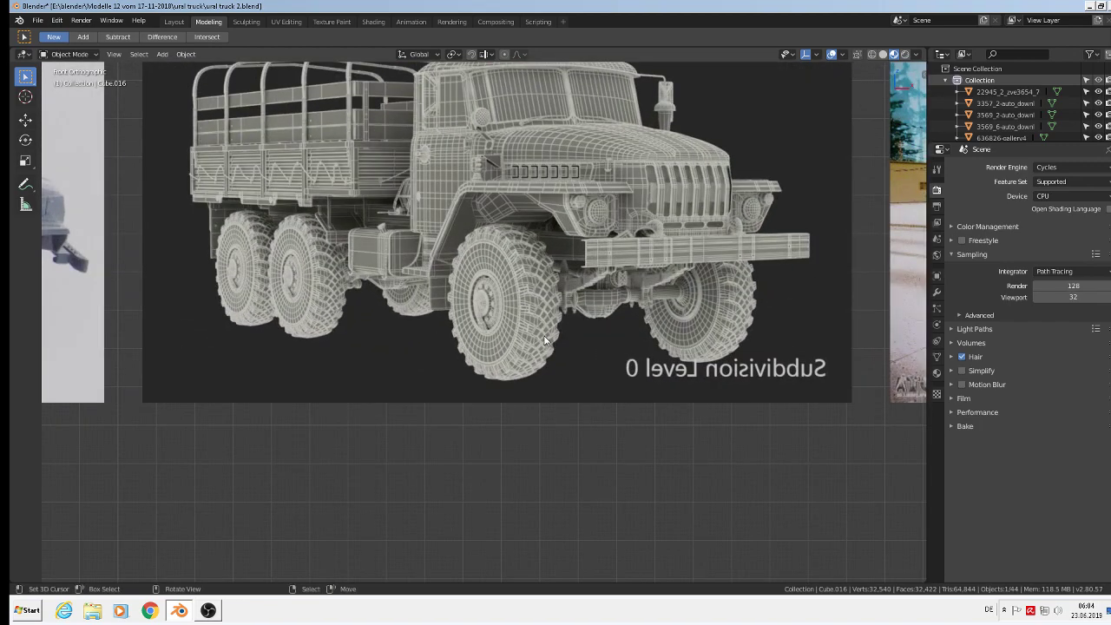
{"action": "scroll", "coordinate": [539, 335], "scroll_direction": "down", "scroll_amount": 4}
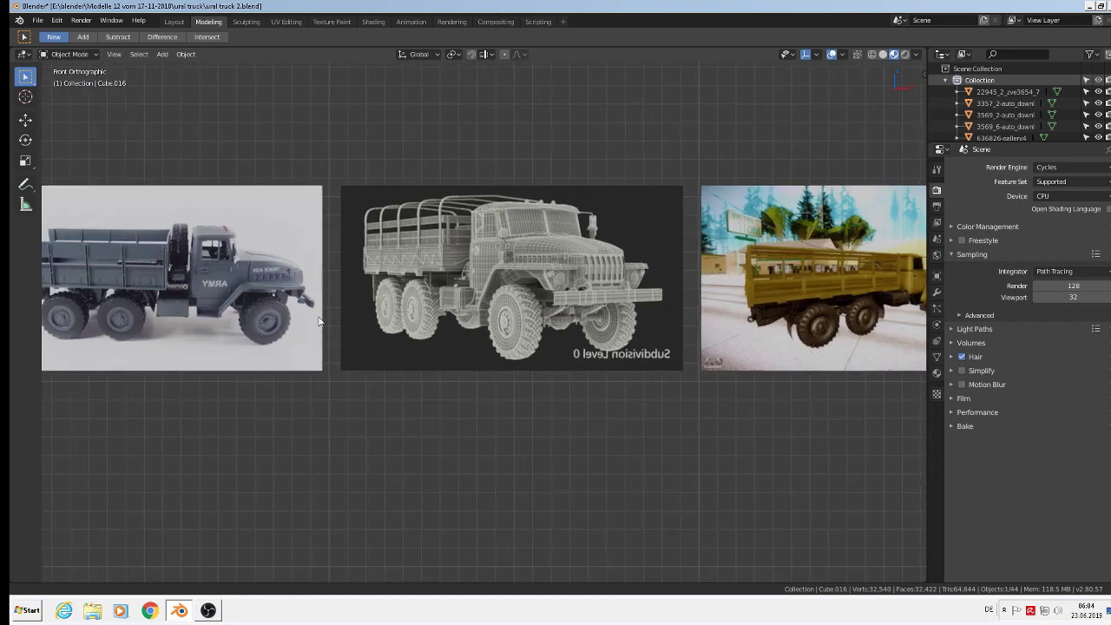
{"action": "middle_click_drag", "start_coordinate": [250, 350], "coordinate": [389, 350], "text": "shift"}
{"action": "middle_click_drag", "start_coordinate": [292, 344], "coordinate": [521, 349], "text": "shift"}
{"action": "scroll", "coordinate": [301, 291], "scroll_direction": "up", "scroll_amount": 7}
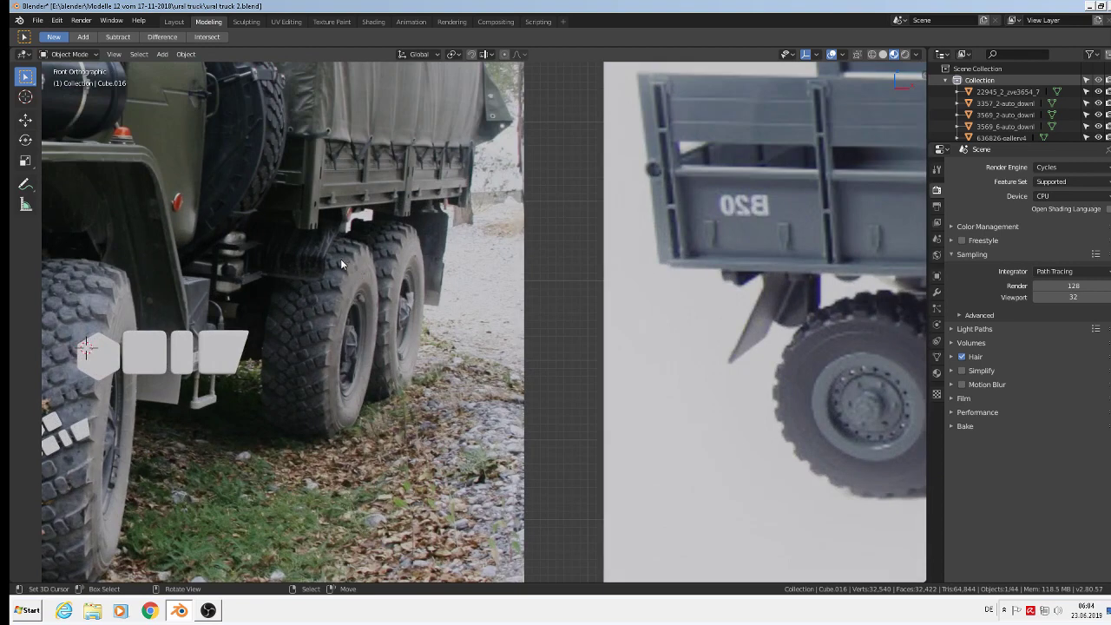
{"action": "scroll", "coordinate": [521, 399], "scroll_direction": "down", "scroll_amount": 5}
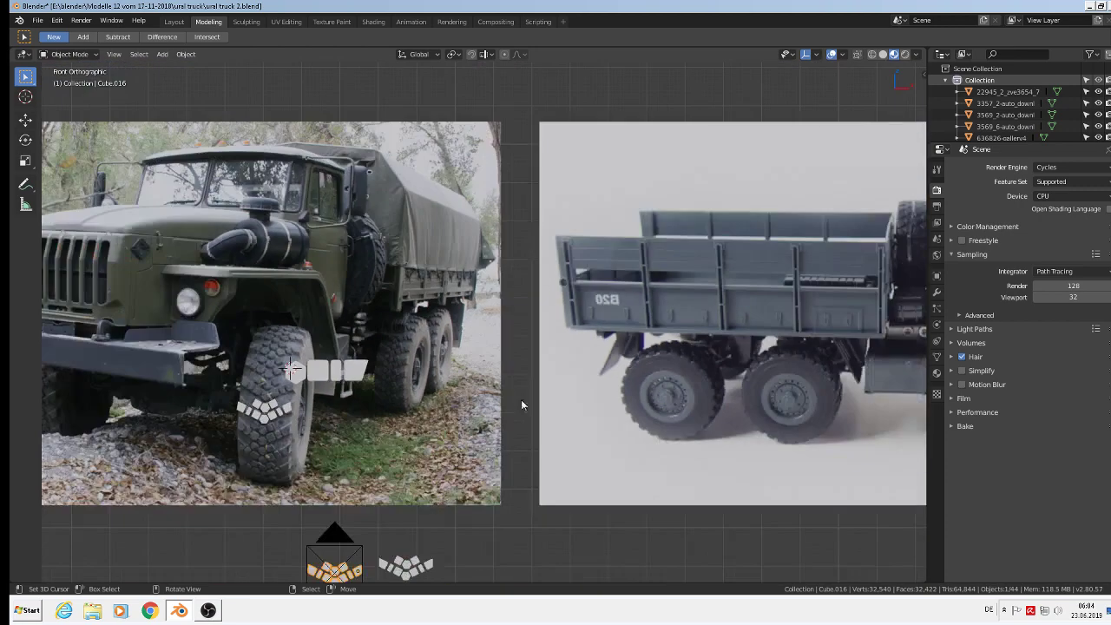
- Place the 3D cursor on the rearmost wheel's hub in the grey ARMY truck image and add a Bezier circle there
{"action": "scroll", "coordinate": [709, 421], "scroll_direction": "up", "scroll_amount": 3}
{"action": "middle_click_drag", "start_coordinate": [709, 421], "coordinate": [421, 330], "text": "shift"}
{"action": "scroll", "coordinate": [421, 330], "scroll_direction": "up", "scroll_amount": 2}
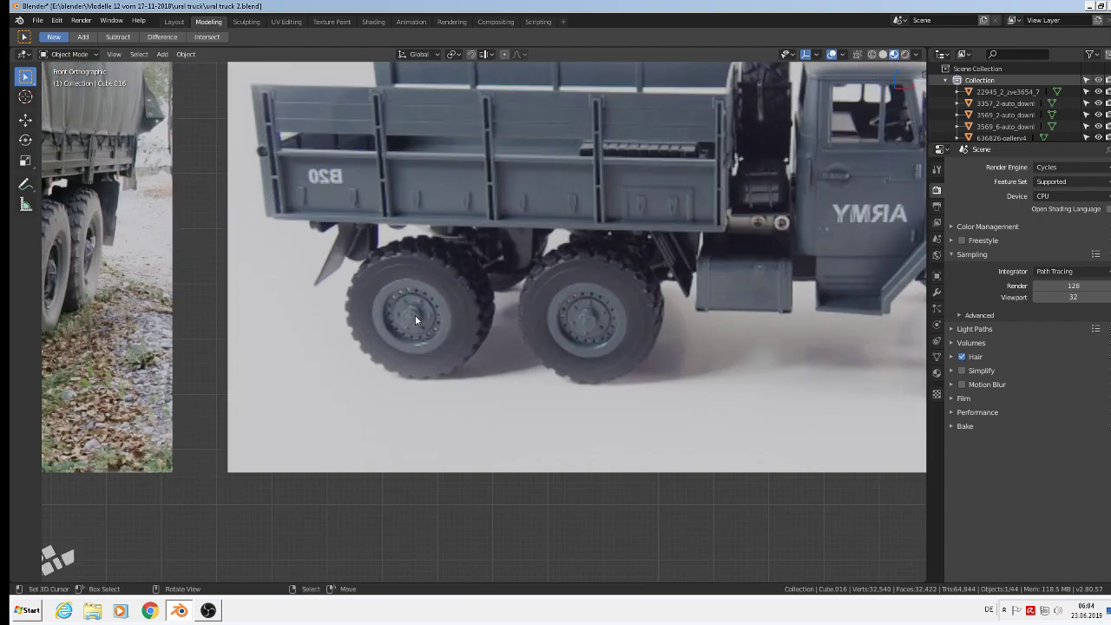
{"action": "right_click", "coordinate": [415, 316], "text": "shift"}
{"action": "left_click", "coordinate": [164, 54]}
{"action": "mouse_move", "coordinate": [175, 84]}
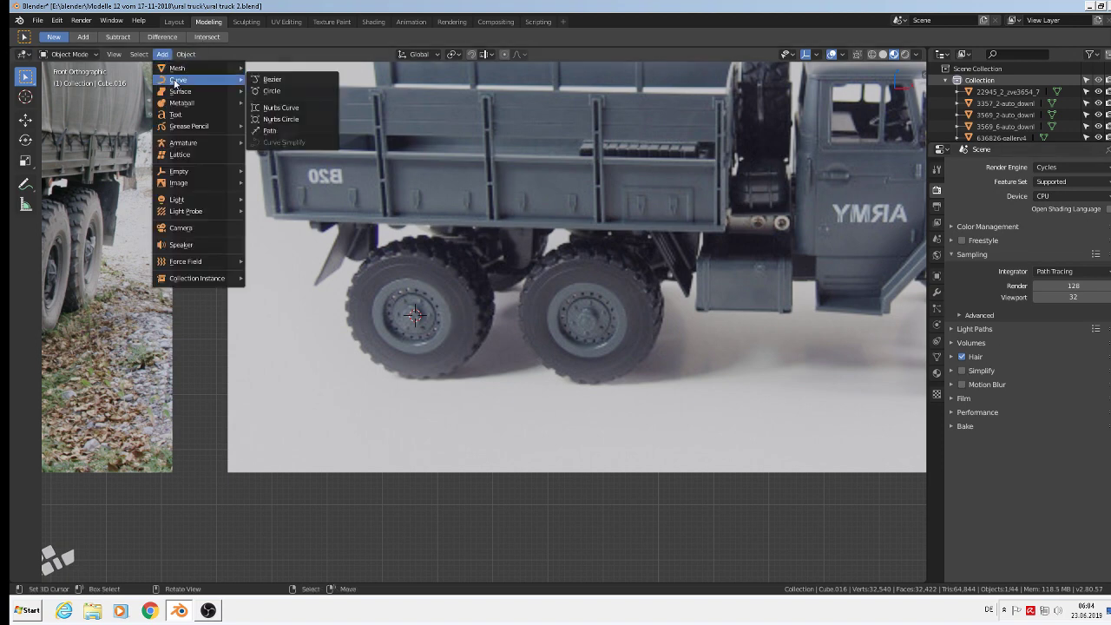
{"action": "left_click", "coordinate": [292, 92]}
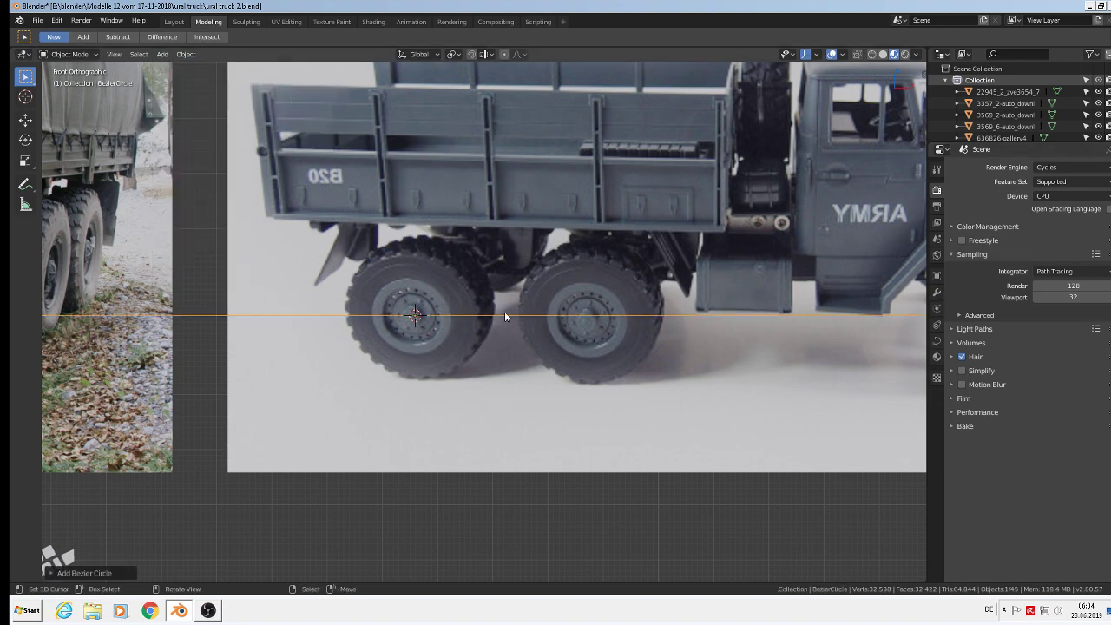
- Rotate the Bezier circle 90° about the global X axis so it faces the front view
{"action": "key", "text": "r"}
{"action": "key", "text": "x"}
{"action": "key", "text": "9"}
{"action": "key", "text": "0"}
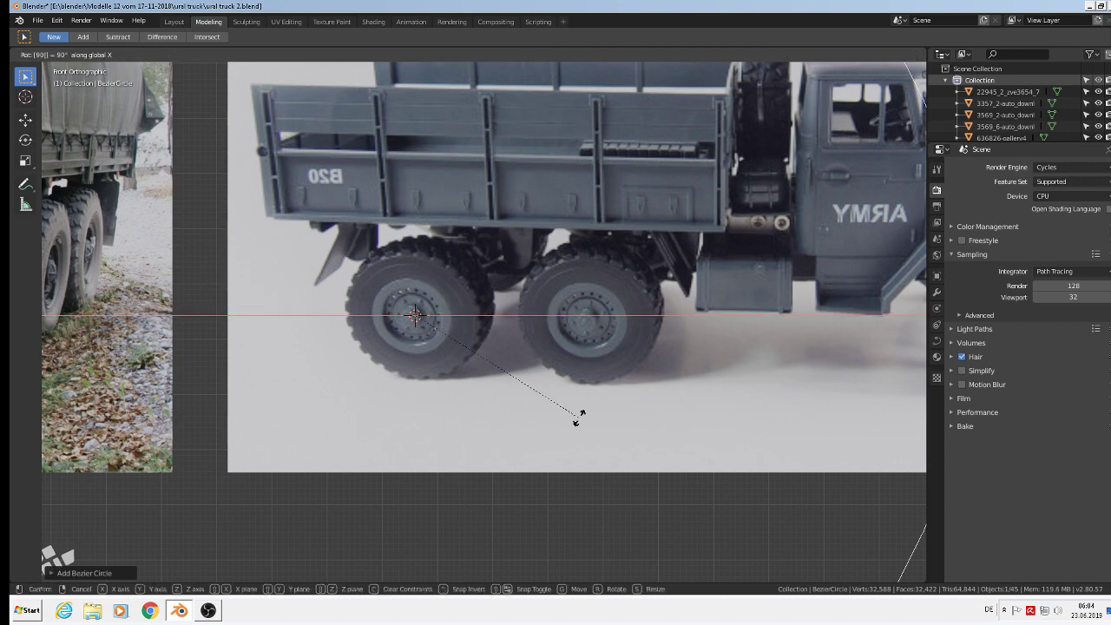
{"action": "key", "text": "Return"}
{"action": "key", "text": "s"}
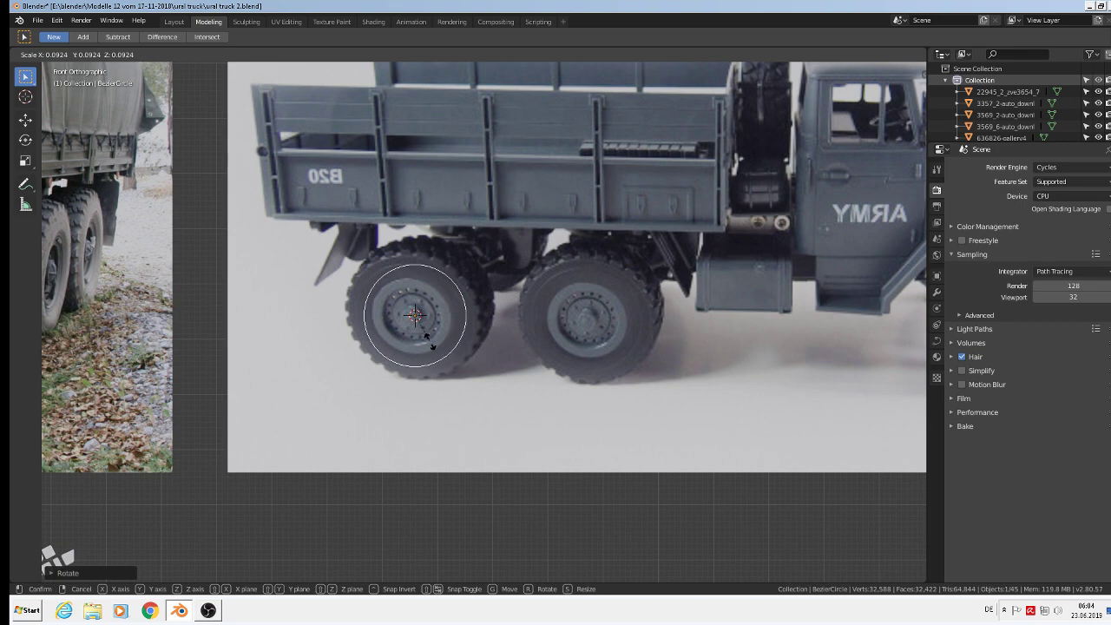
{"action": "key", "text": "Return"}
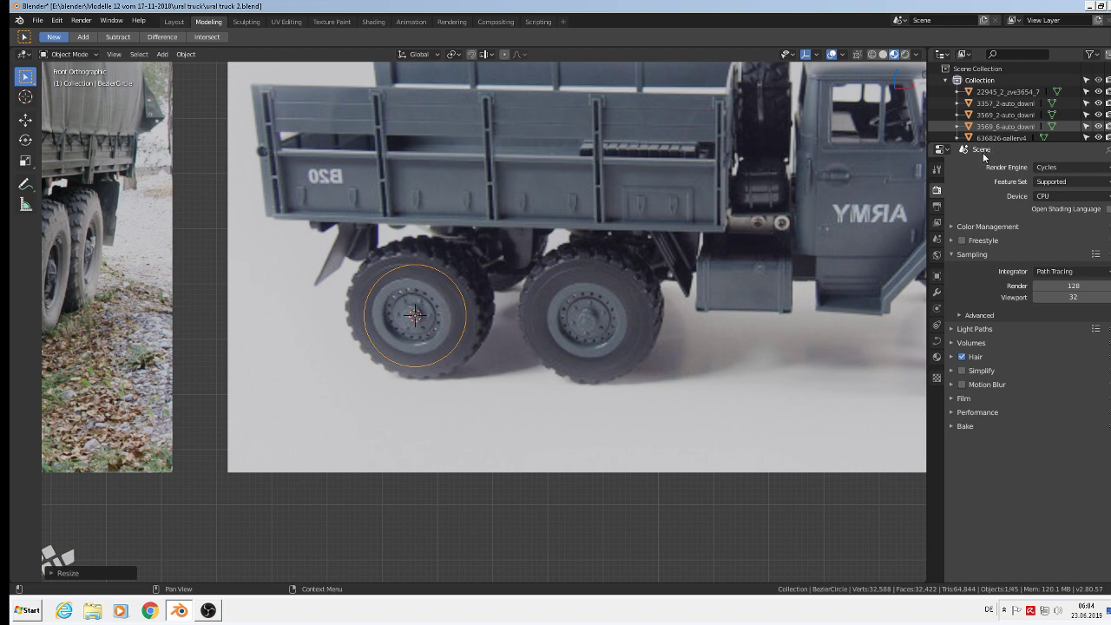
{"action": "left_click", "coordinate": [937, 340]}
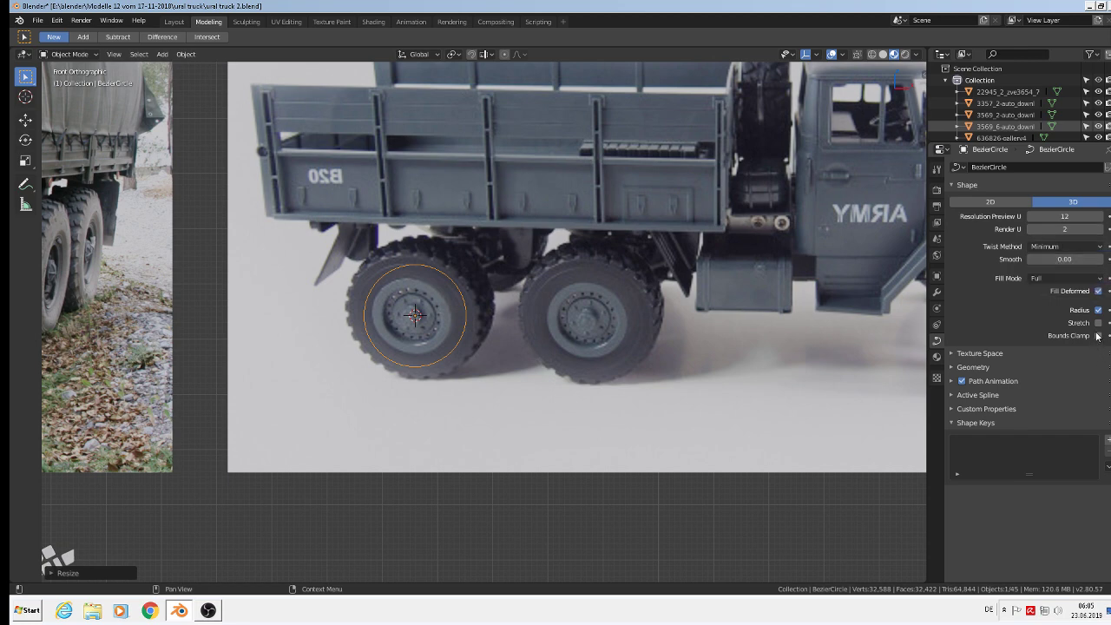
{"action": "mouse_move", "coordinate": [1059, 262]}
{"action": "left_mouse_down"}
{"action": "mouse_move", "coordinate": [1090, 263]}
{"action": "mouse_move", "coordinate": [1051, 262]}
{"action": "left_mouse_up"}
{"action": "left_click", "coordinate": [1051, 279]}
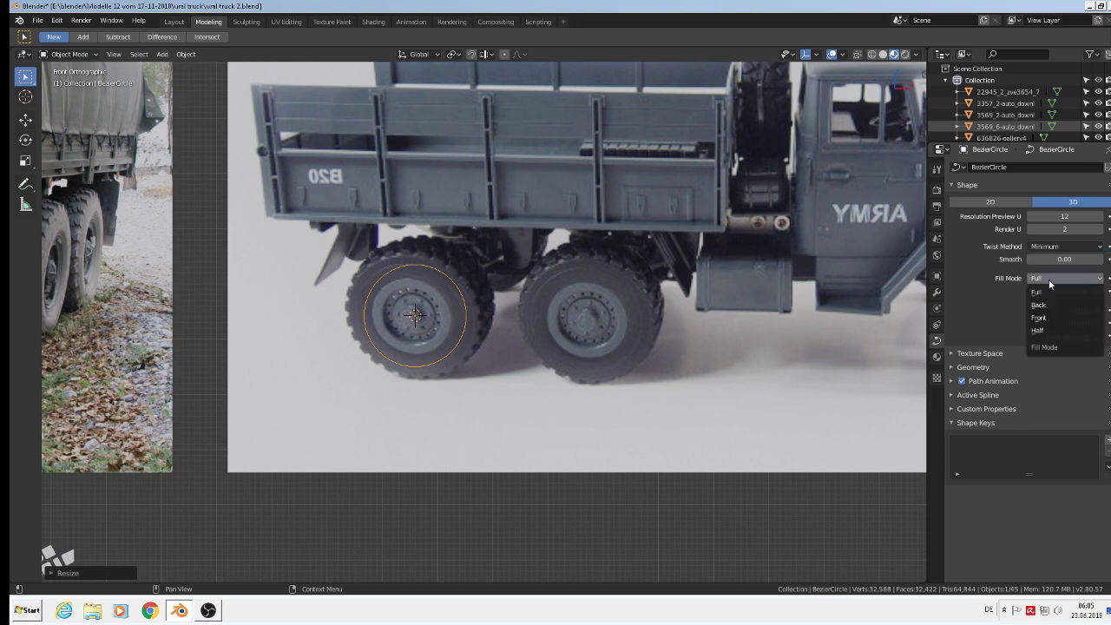
{"action": "left_click", "coordinate": [1056, 247]}
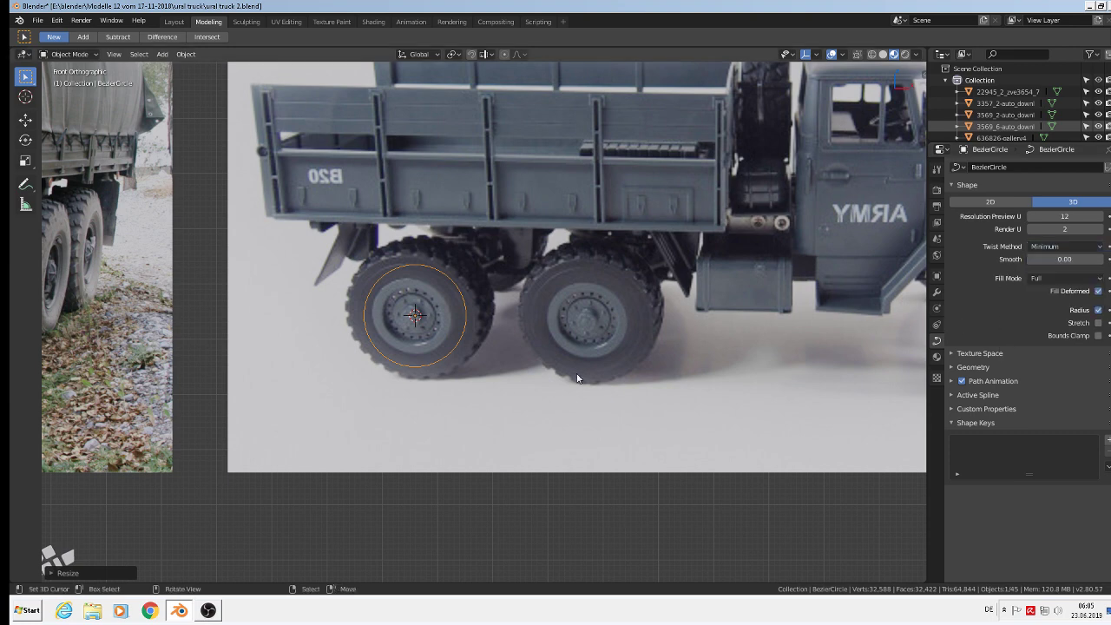
{"action": "left_click", "coordinate": [55, 573]}
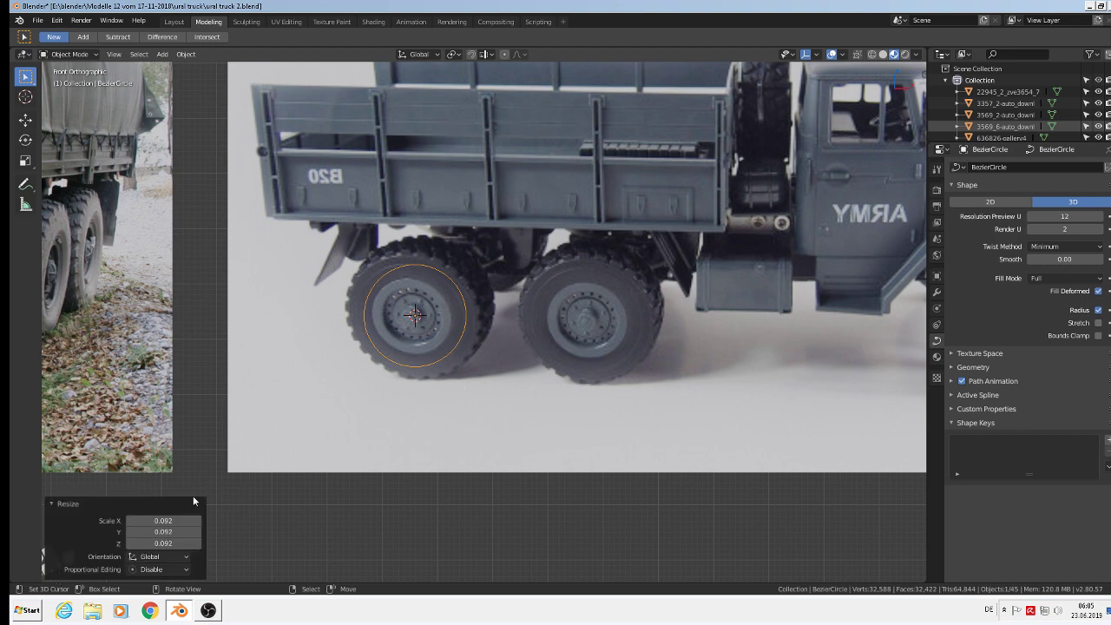
{"action": "left_click_drag", "start_coordinate": [162, 520], "coordinate": [295, 520]}
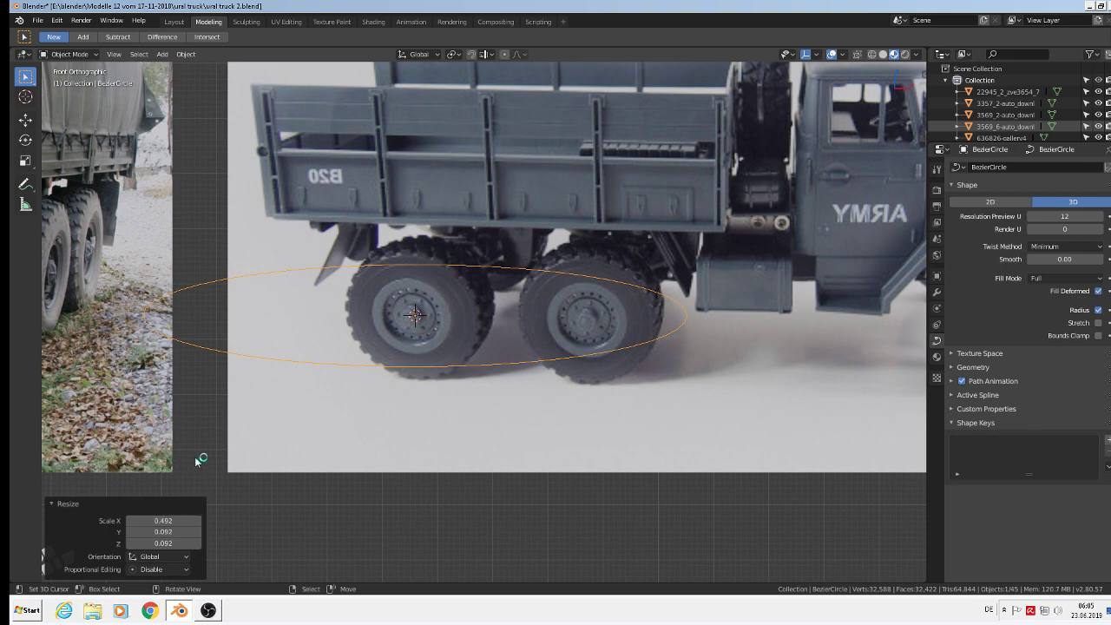
{"action": "key", "text": "ctrl+z"}
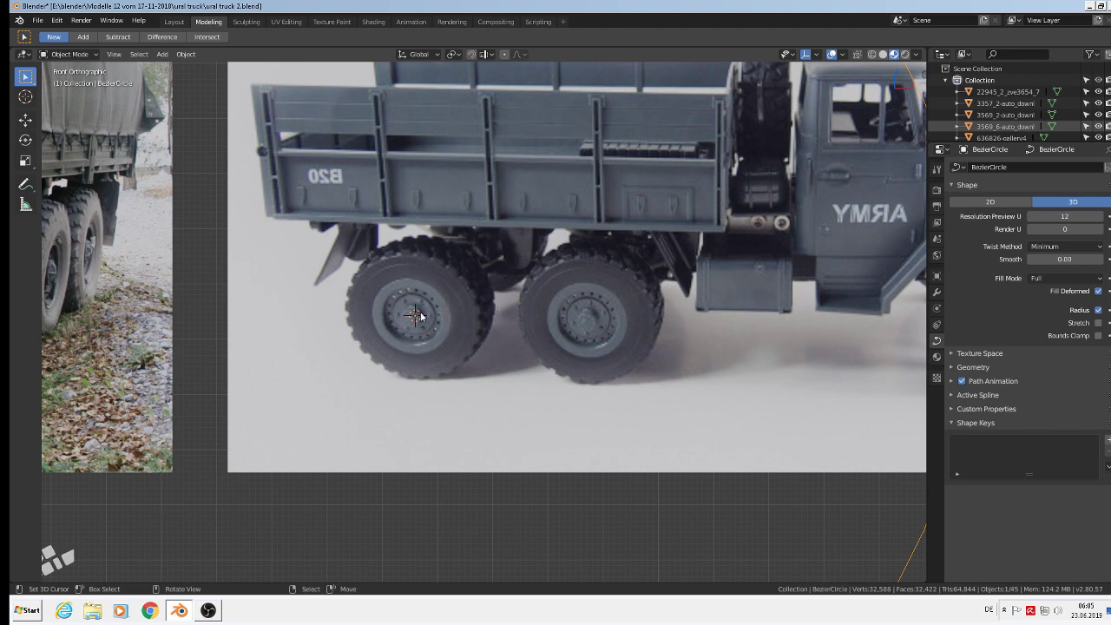
- Add a torus mesh at the 3D cursor on the rearmost wheel's hub
{"action": "left_click", "coordinate": [163, 54]}
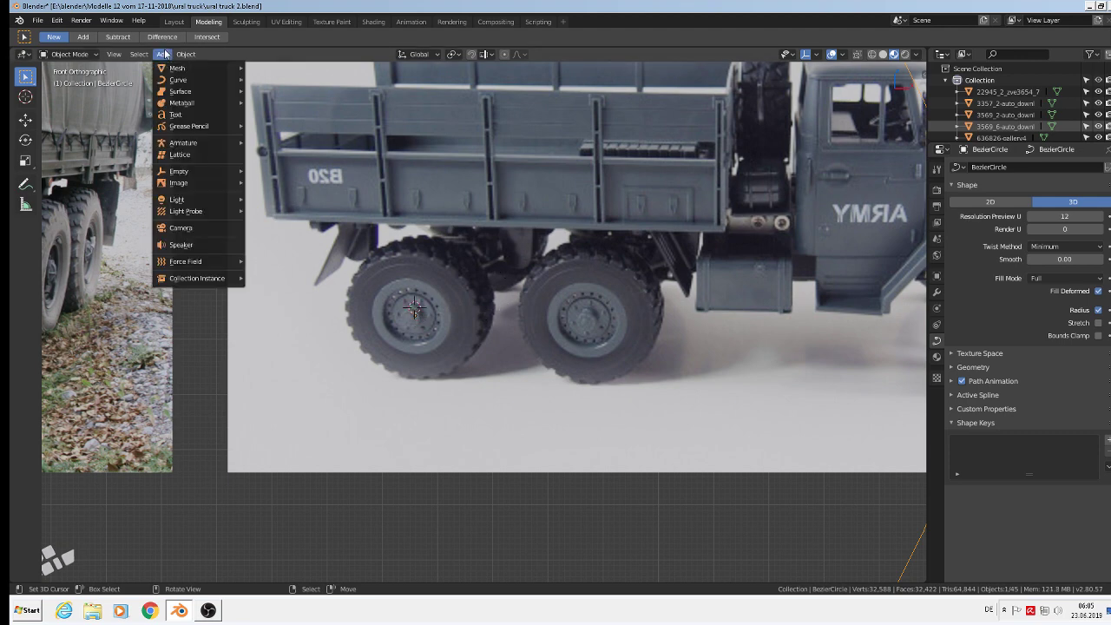
{"action": "mouse_move", "coordinate": [172, 69]}
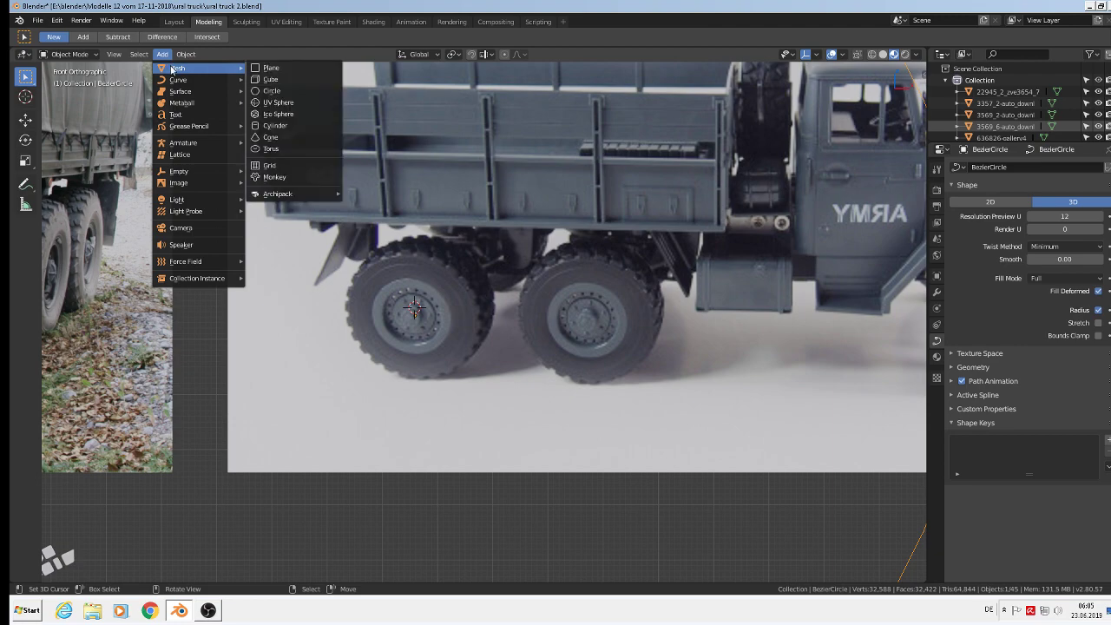
{"action": "left_click", "coordinate": [269, 148]}
{"action": "scroll", "coordinate": [484, 319], "scroll_direction": "down", "scroll_amount": 6}
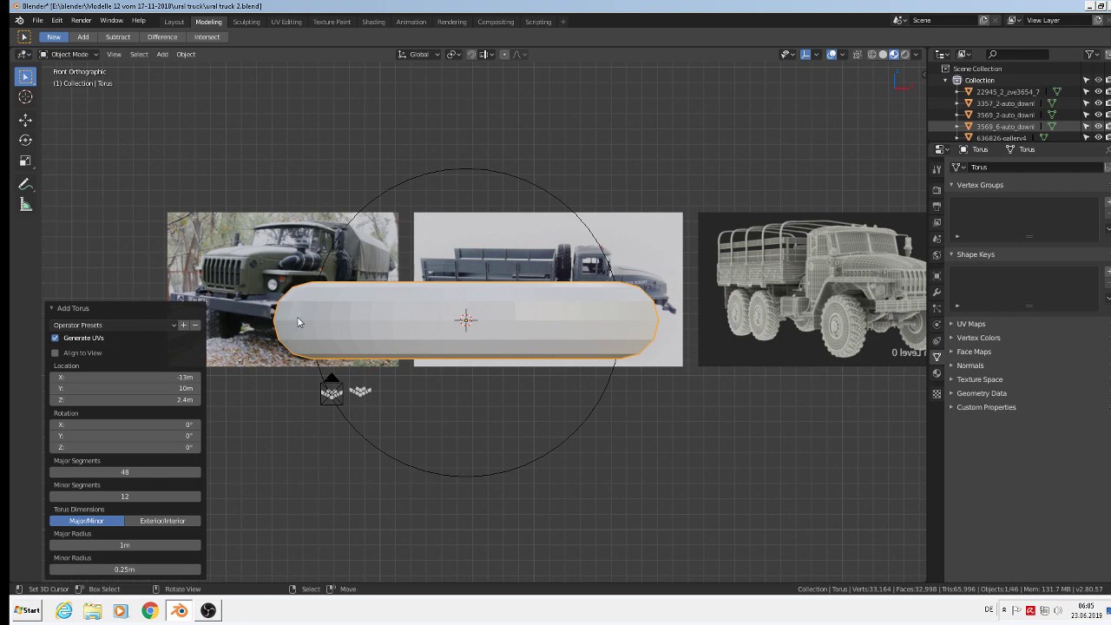
{"action": "middle_click_drag", "start_coordinate": [434, 337], "coordinate": [408, 448]}
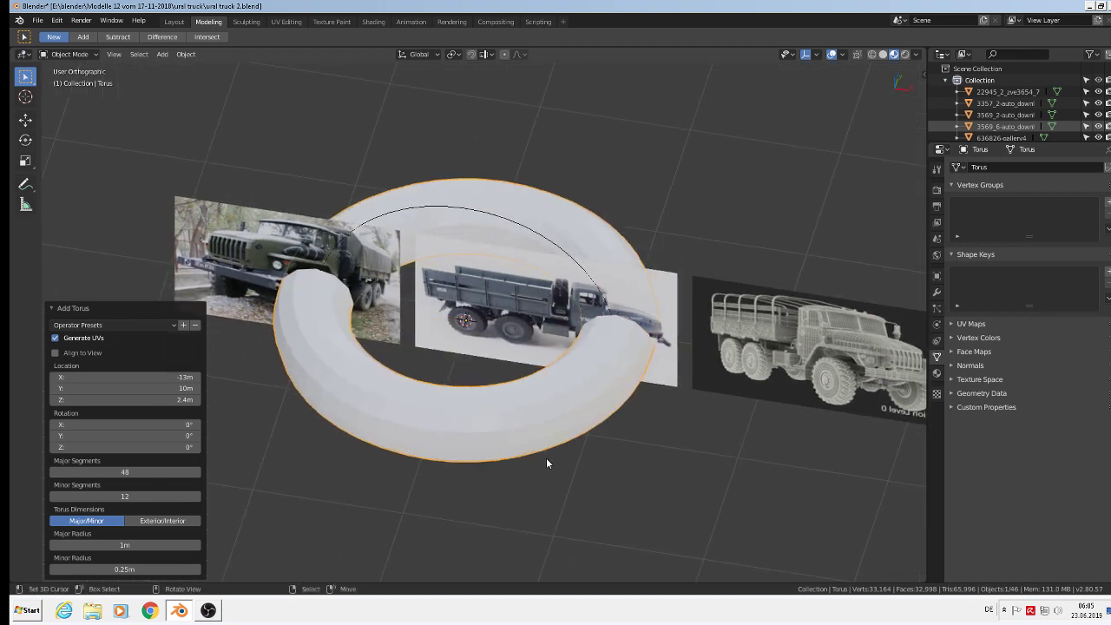
{"action": "left_click", "coordinate": [557, 422]}
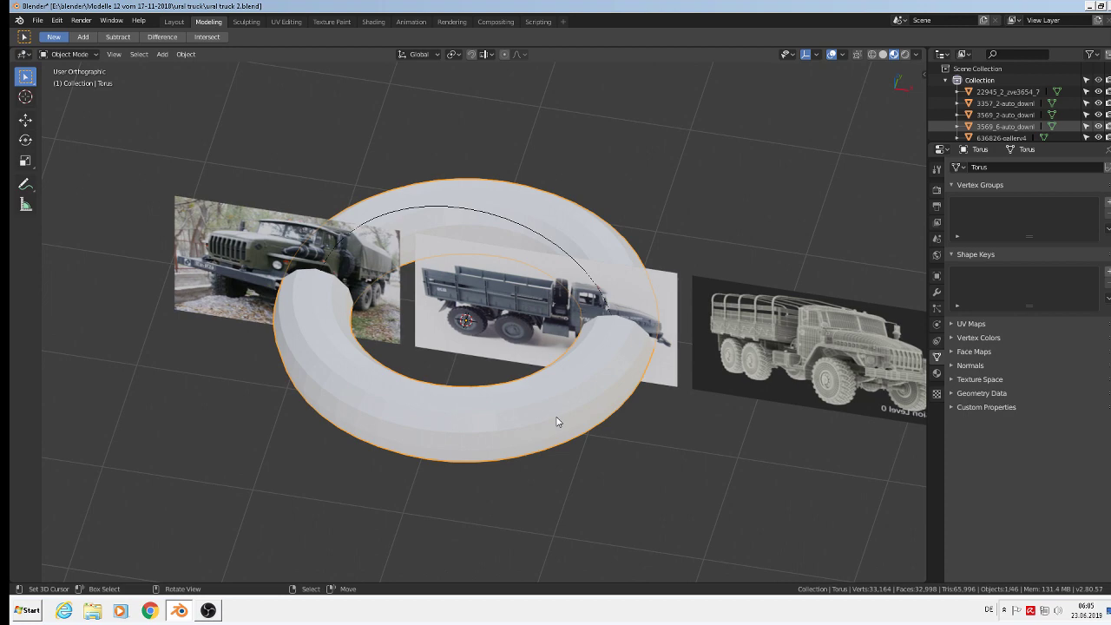
{"action": "type", "text": "rx90"}
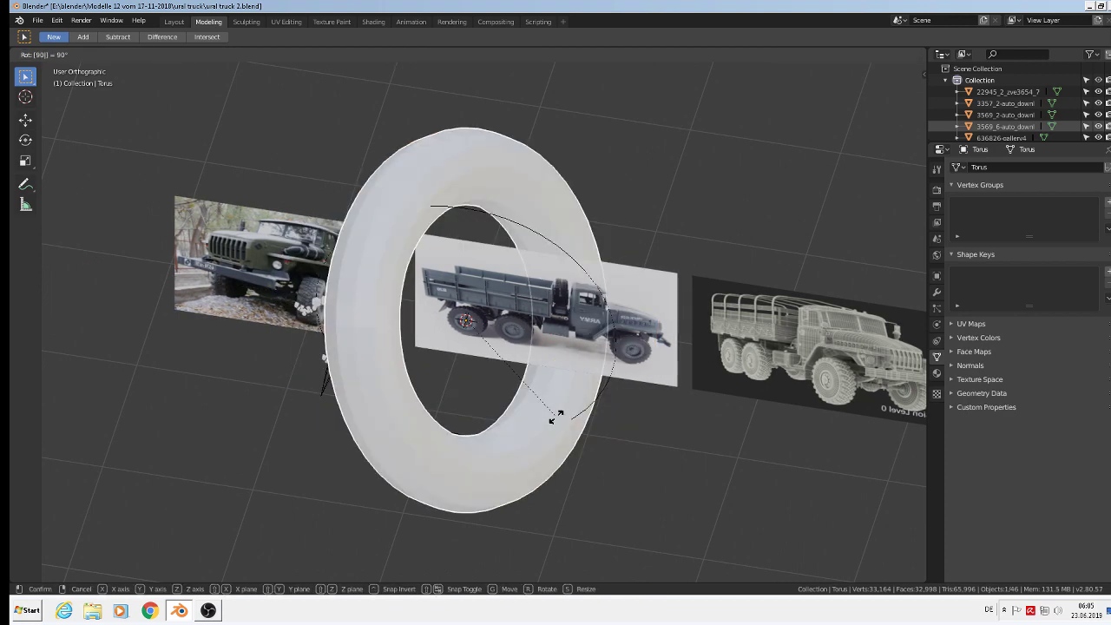
{"action": "key", "text": "Return"}
{"action": "key", "text": "KP_1"}
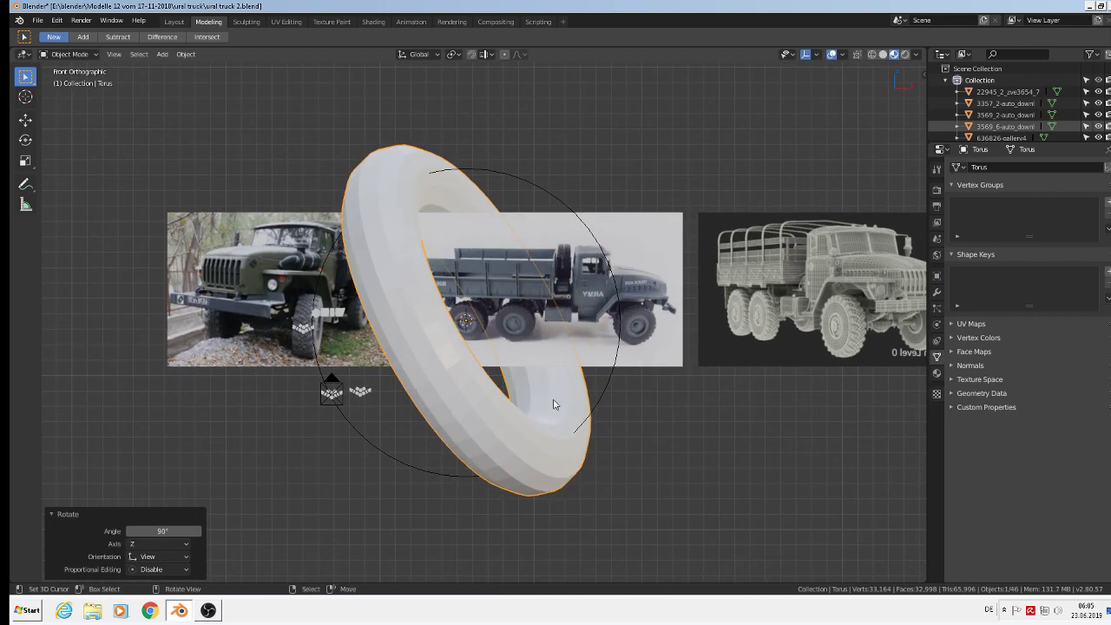
{"action": "key", "text": "r"}
{"action": "right_click", "coordinate": [617, 359]}
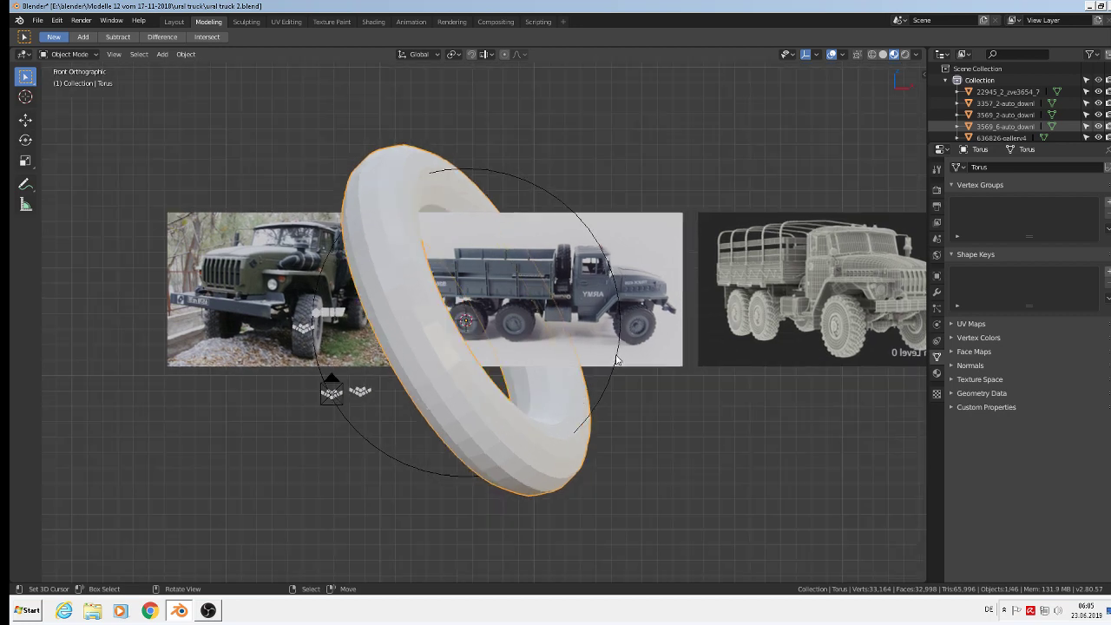
{"action": "key", "text": "ctrl"}
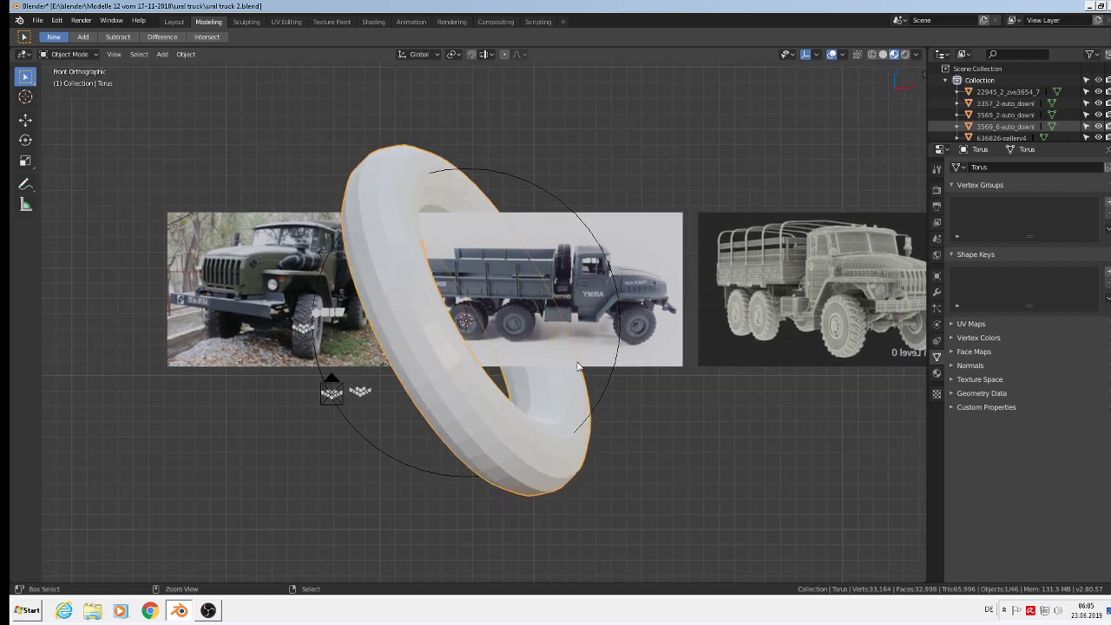
{"action": "key", "text": "ctrl+z"}
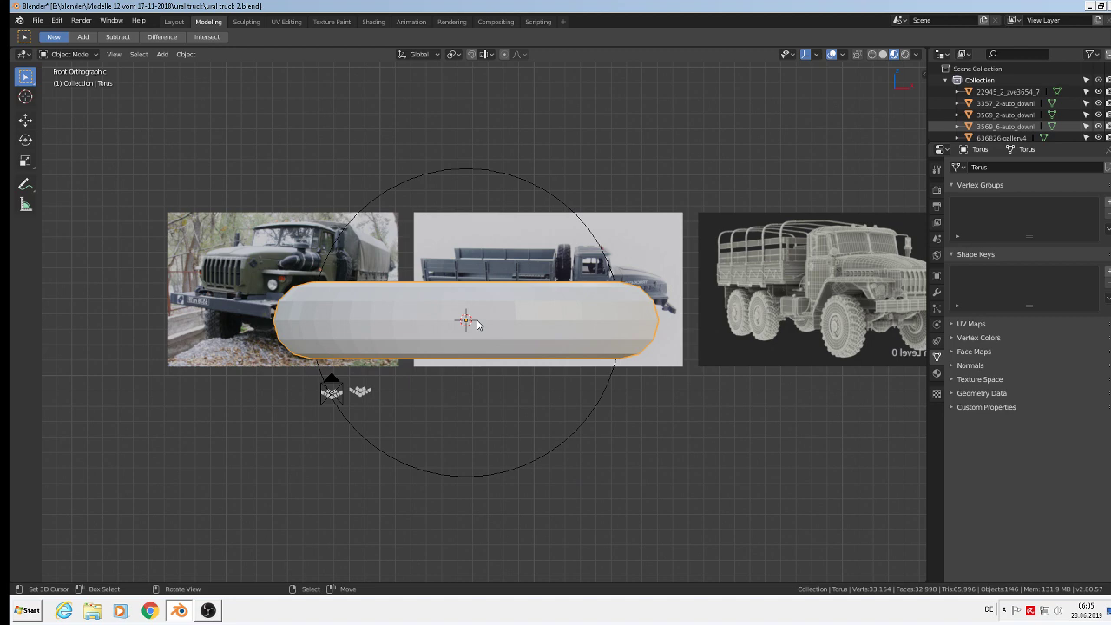
- Rotate the torus 90° about the global X axis so its ring faces the front view
{"action": "key", "text": "r"}
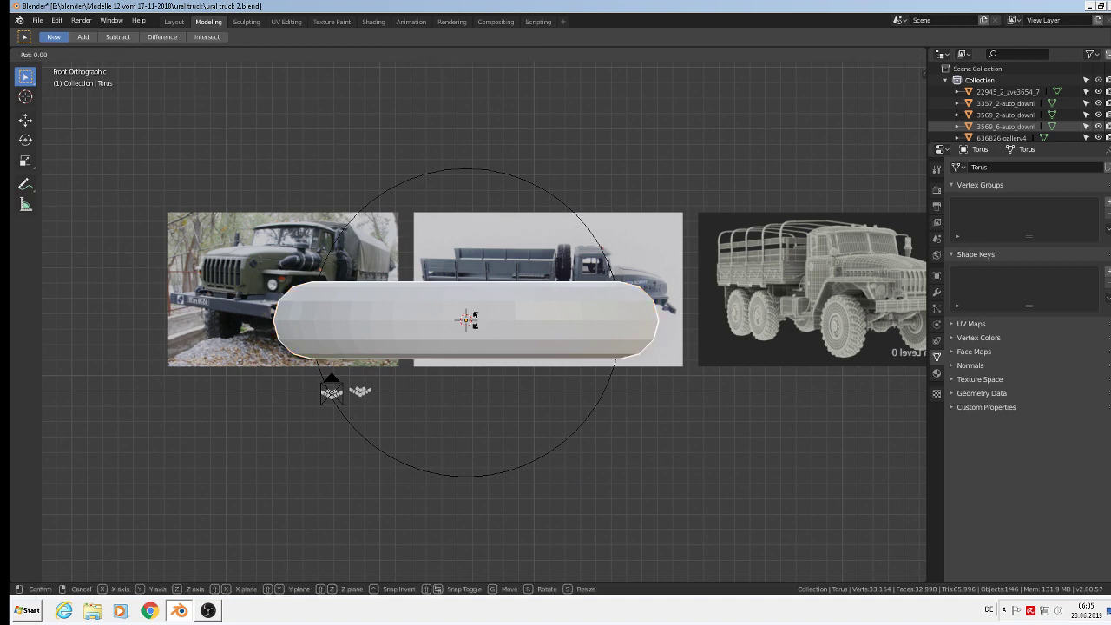
{"action": "key", "text": "x"}
{"action": "key", "text": "9"}
{"action": "key", "text": "0"}
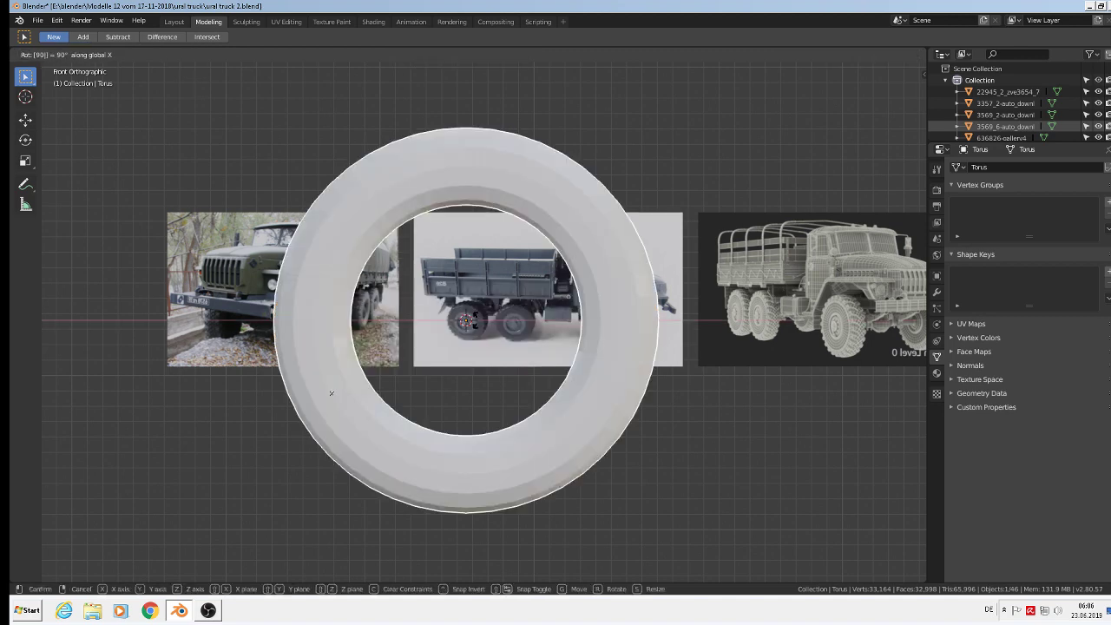
{"action": "key", "text": "Return"}
- Scale the torus down to about 0.106 so it fits the rearmost wheel in the side-view truck image
{"action": "key", "text": "s"}
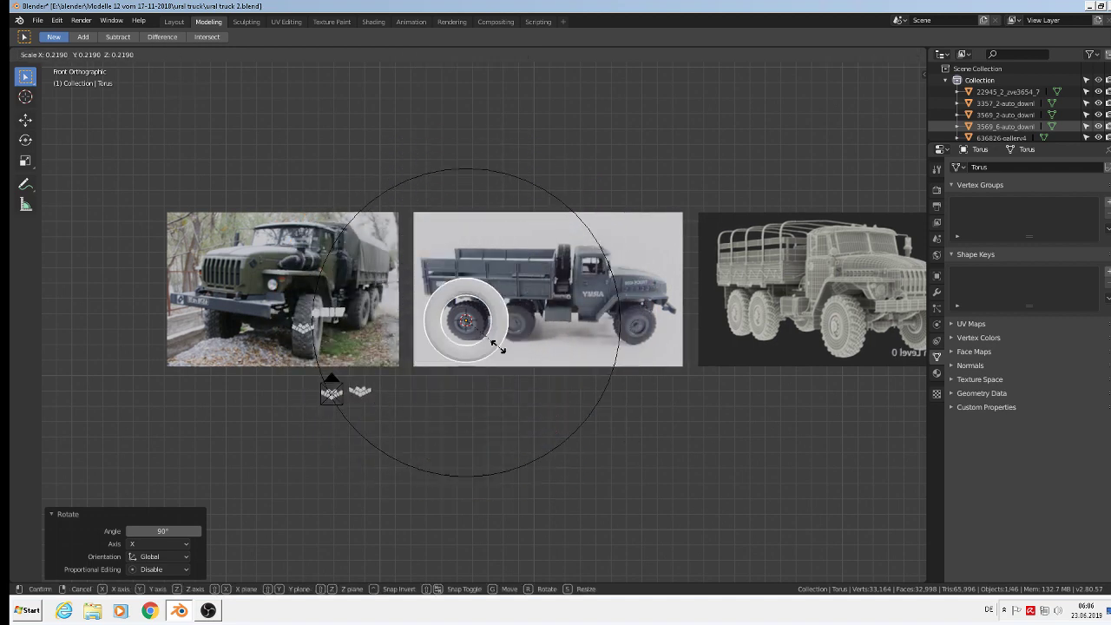
{"action": "left_click", "coordinate": [481, 341]}
{"action": "scroll", "coordinate": [482, 340], "scroll_direction": "up", "scroll_amount": 10}
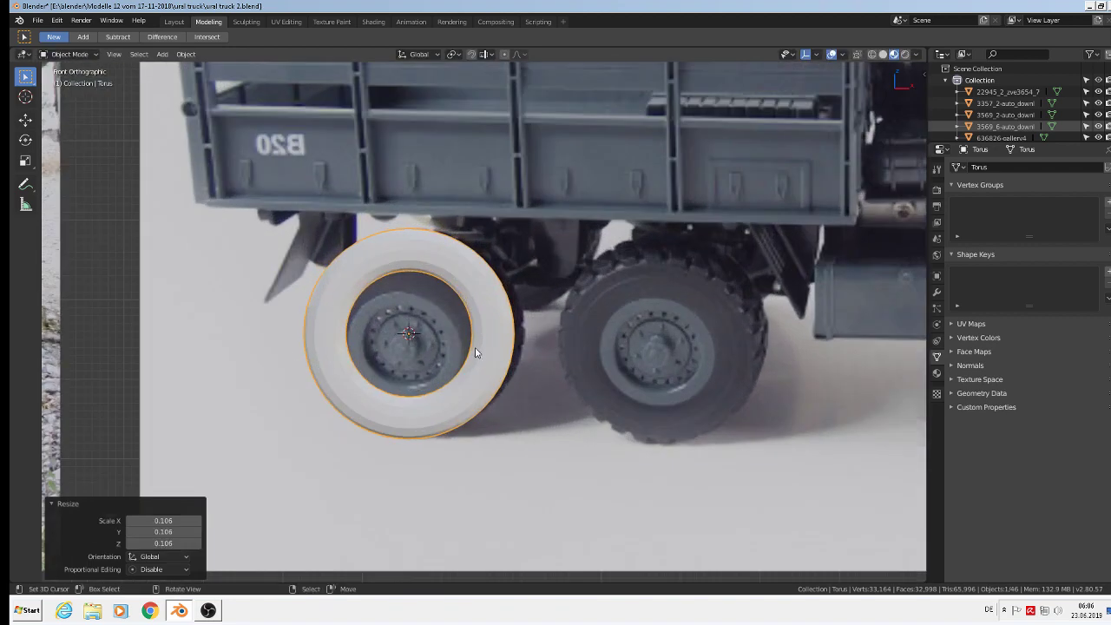
{"action": "key", "text": "s"}
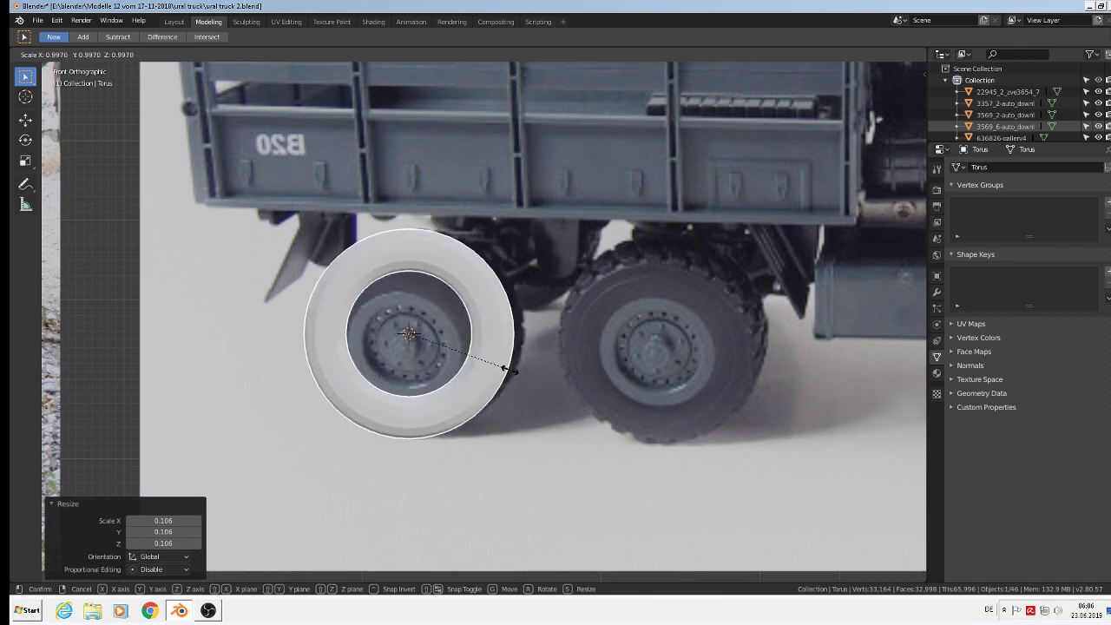
{"action": "left_click", "coordinate": [500, 365]}
{"action": "scroll", "coordinate": [413, 283], "scroll_direction": "up", "scroll_amount": 3}
- Scale the torus's inner edge loop to about 0.672 with proportional editing enabled and a proportional size of 0.06, narrowing the hole to the rim
{"action": "key", "text": "Tab"}
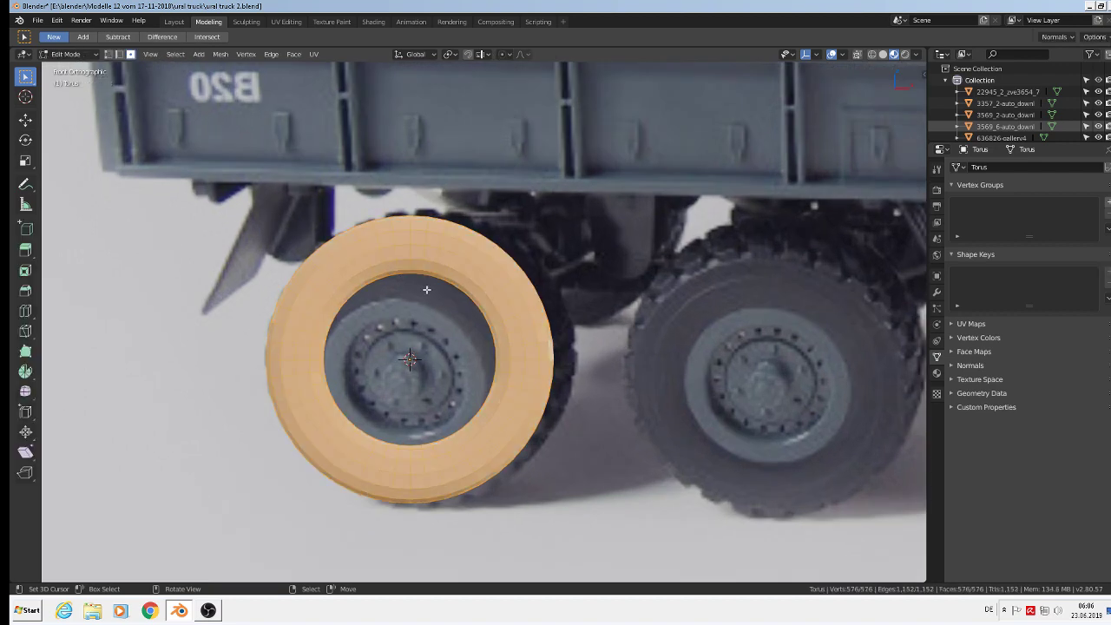
{"action": "left_click", "coordinate": [420, 284], "text": "alt"}
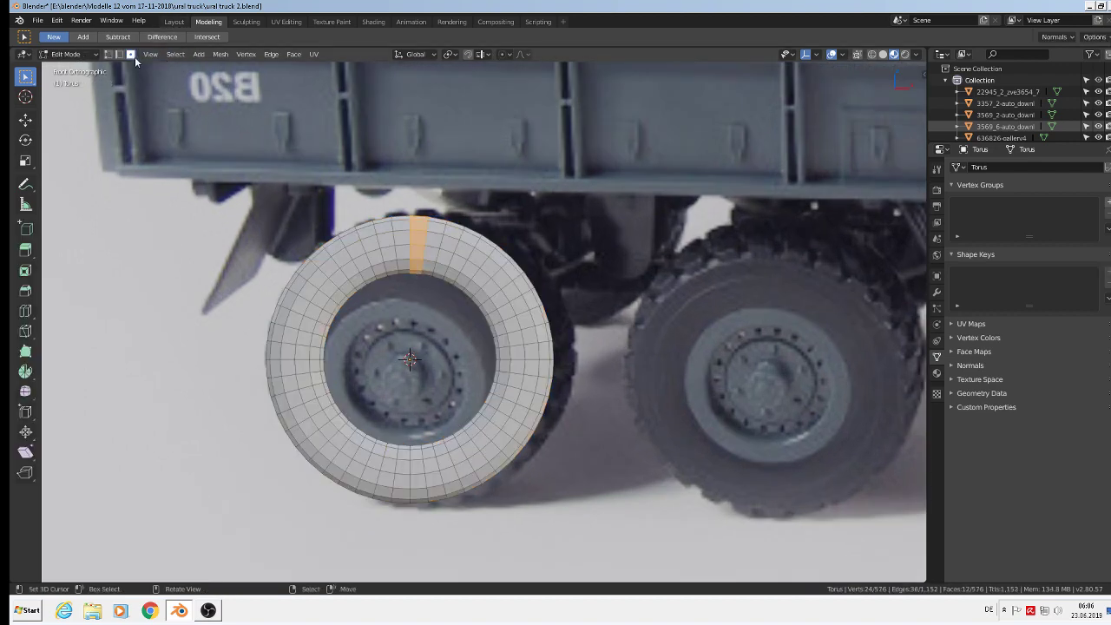
{"action": "left_click", "coordinate": [415, 275], "text": "alt"}
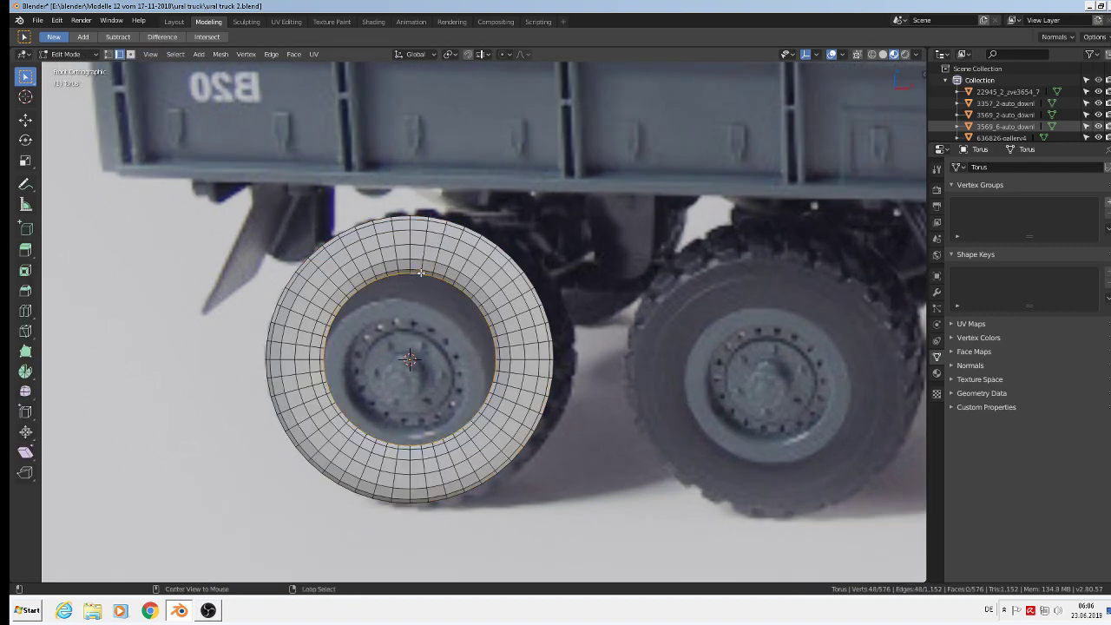
{"action": "left_click", "coordinate": [506, 57]}
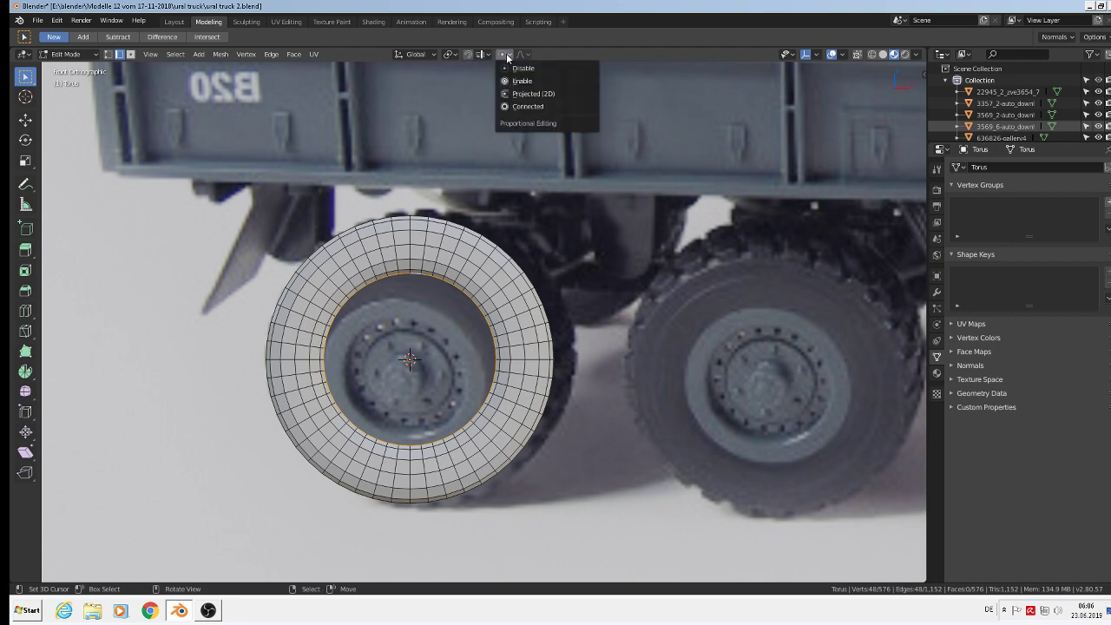
{"action": "left_click", "coordinate": [527, 80]}
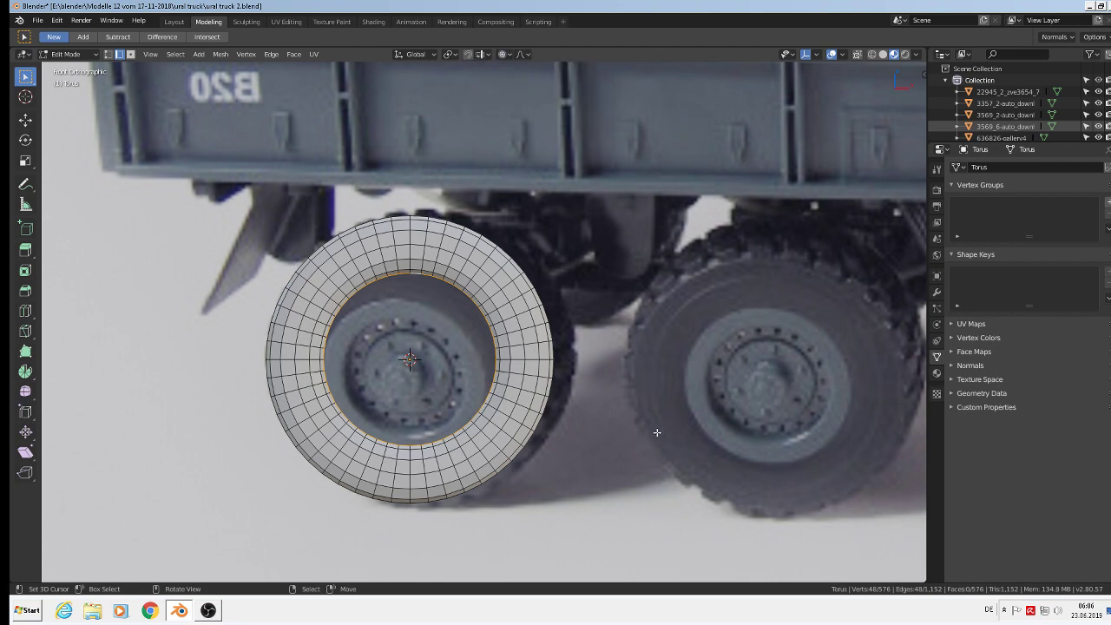
{"action": "key", "text": "s"}
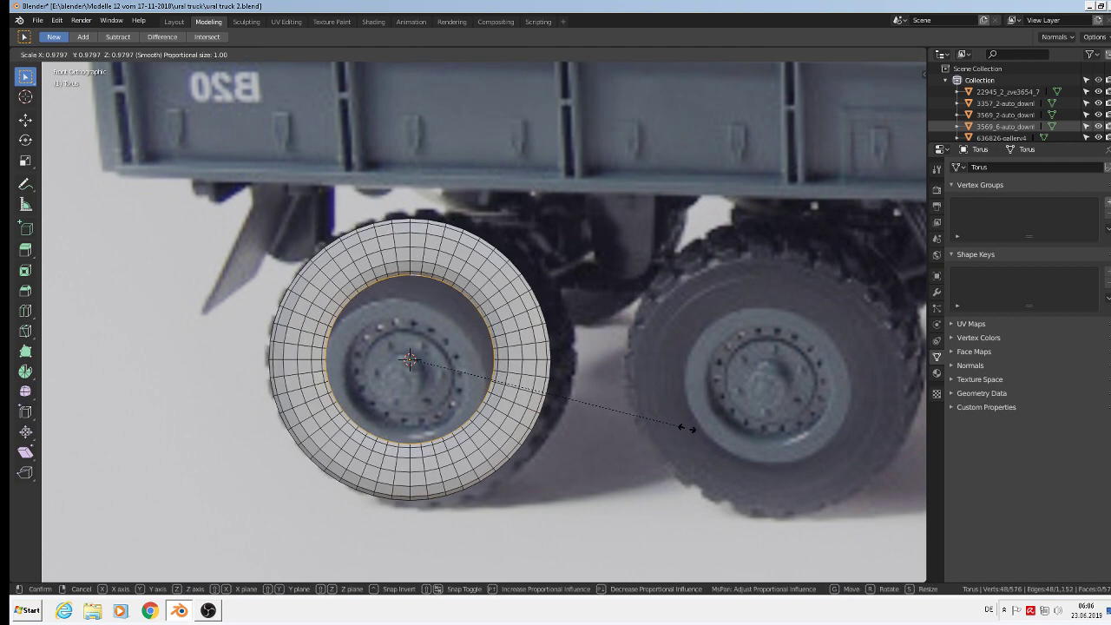
{"action": "scroll", "coordinate": [687, 427], "scroll_direction": "up", "scroll_amount": 14}
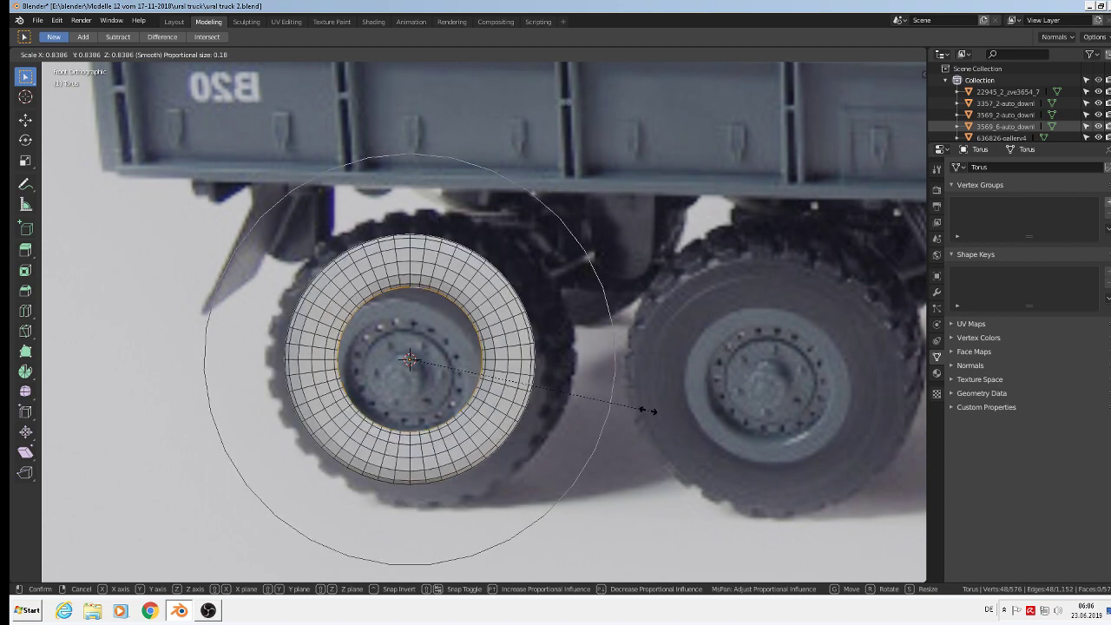
{"action": "scroll", "coordinate": [660, 404], "scroll_direction": "up", "scroll_amount": 4}
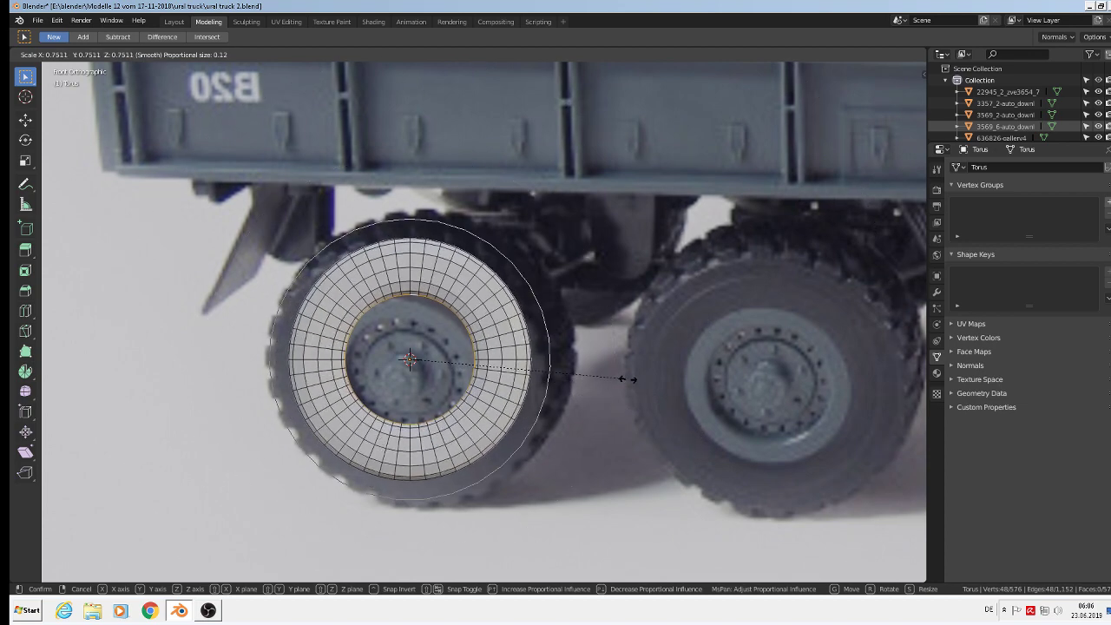
{"action": "scroll", "coordinate": [643, 382], "scroll_direction": "up", "scroll_amount": 3}
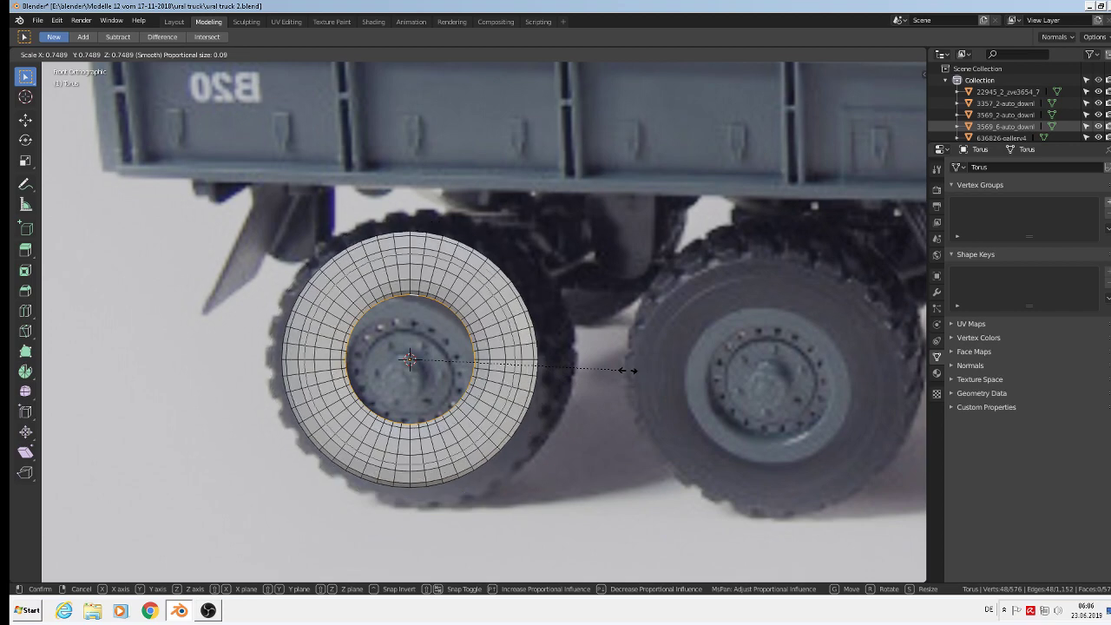
{"action": "scroll", "coordinate": [626, 372], "scroll_direction": "up", "scroll_amount": 1}
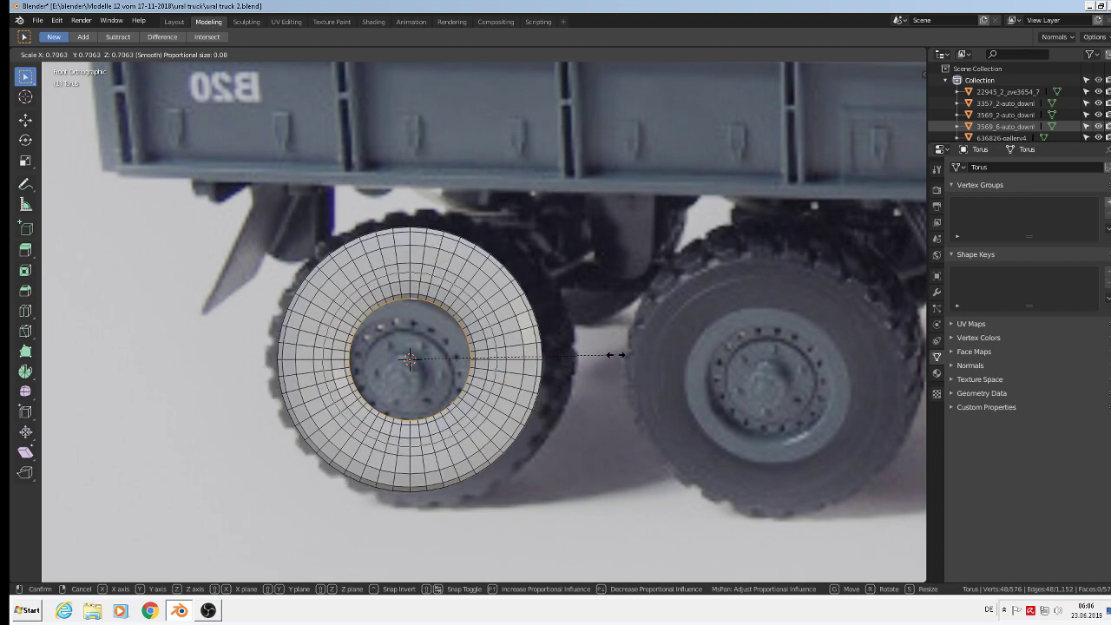
{"action": "scroll", "coordinate": [612, 348], "scroll_direction": "up", "scroll_amount": 1}
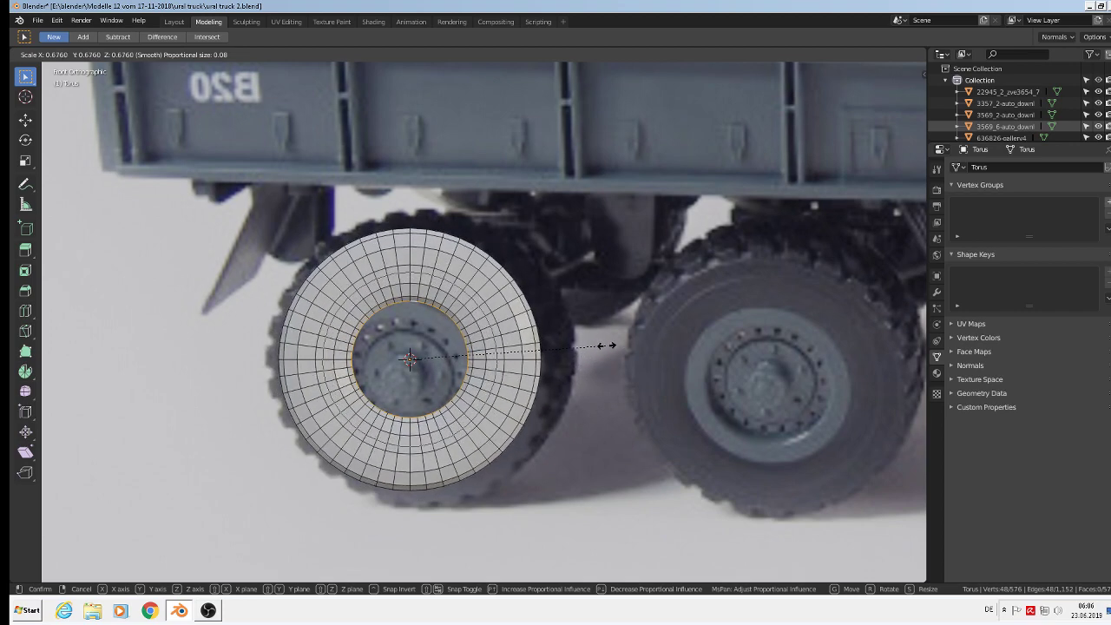
{"action": "scroll", "coordinate": [608, 346], "scroll_direction": "up", "scroll_amount": 1}
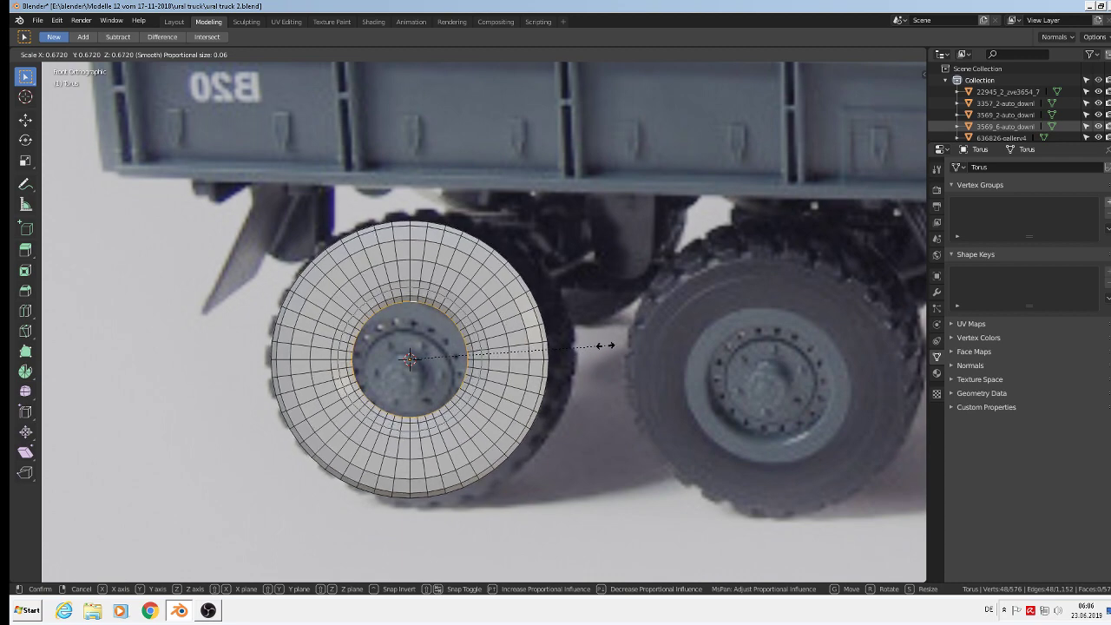
{"action": "left_click", "coordinate": [605, 346]}
- Move the whole torus about -0.225 m along the global Y axis, out in front of the reference image
{"action": "middle_click_drag", "start_coordinate": [408, 299], "coordinate": [405, 354]}
{"action": "key", "text": "Tab"}
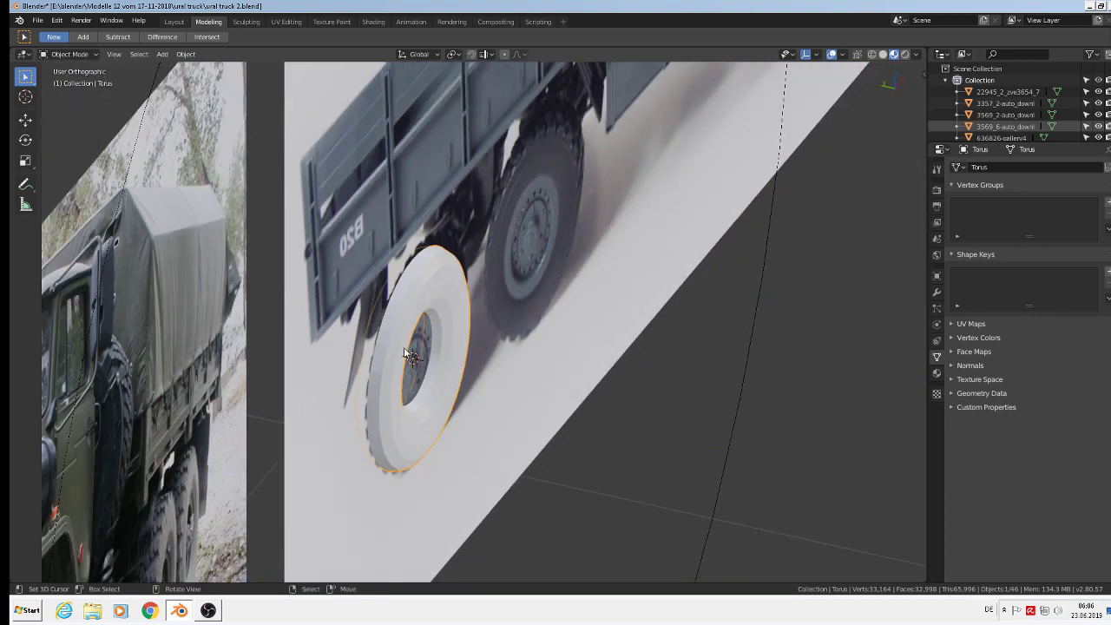
{"action": "left_click", "coordinate": [31, 122]}
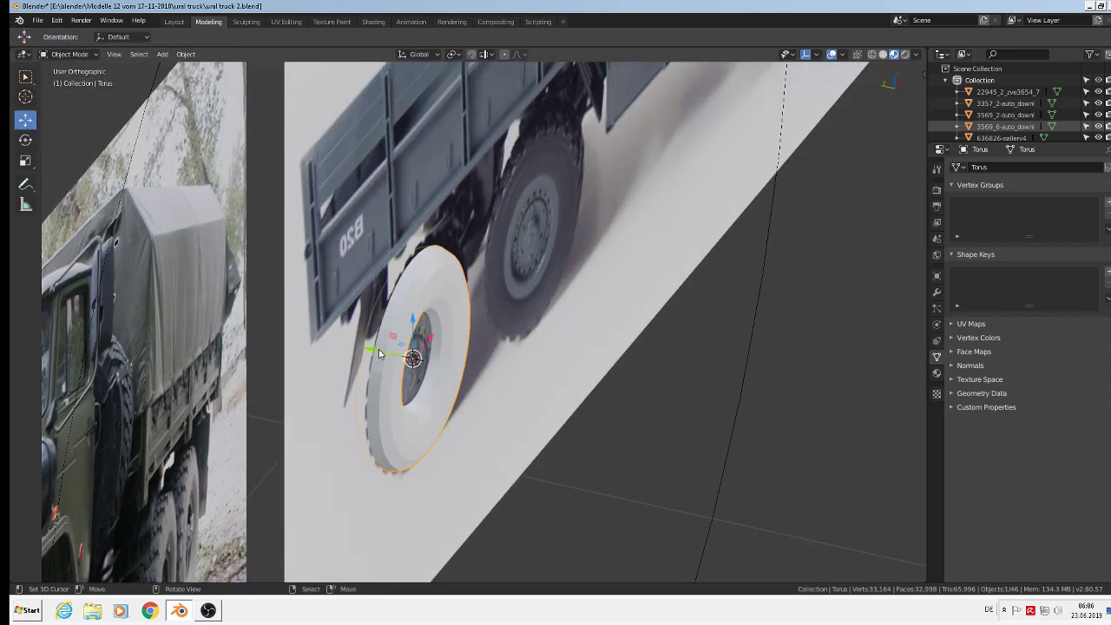
{"action": "left_click_drag", "start_coordinate": [380, 353], "coordinate": [599, 382]}
{"action": "scroll", "coordinate": [603, 390], "scroll_direction": "up", "scroll_amount": 6}
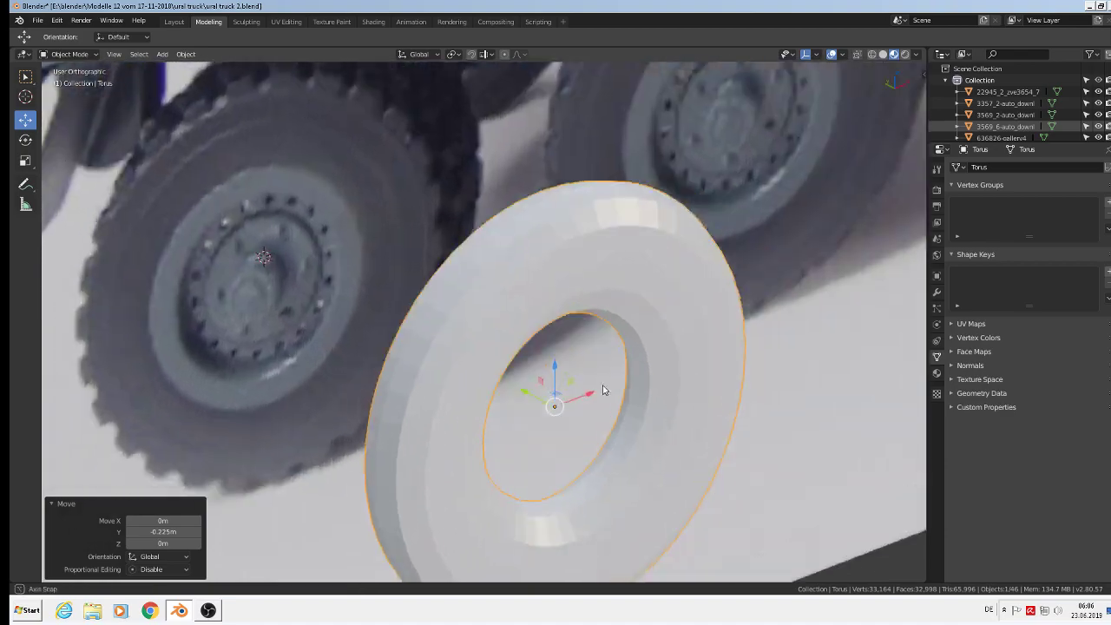
- In the right view with X-ray and vertex selection on, delete the torus vertices on the half facing the reference image, keeping the centre loop
{"action": "middle_click_drag", "start_coordinate": [604, 391], "coordinate": [468, 426]}
{"action": "key", "text": "Tab"}
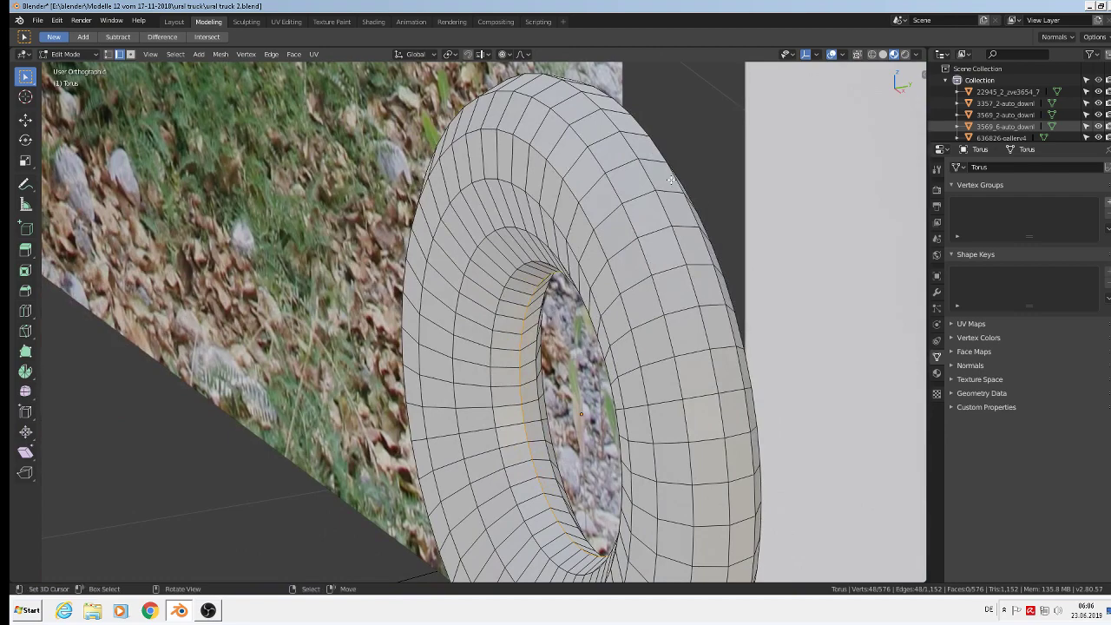
{"action": "key", "text": "KP_1"}
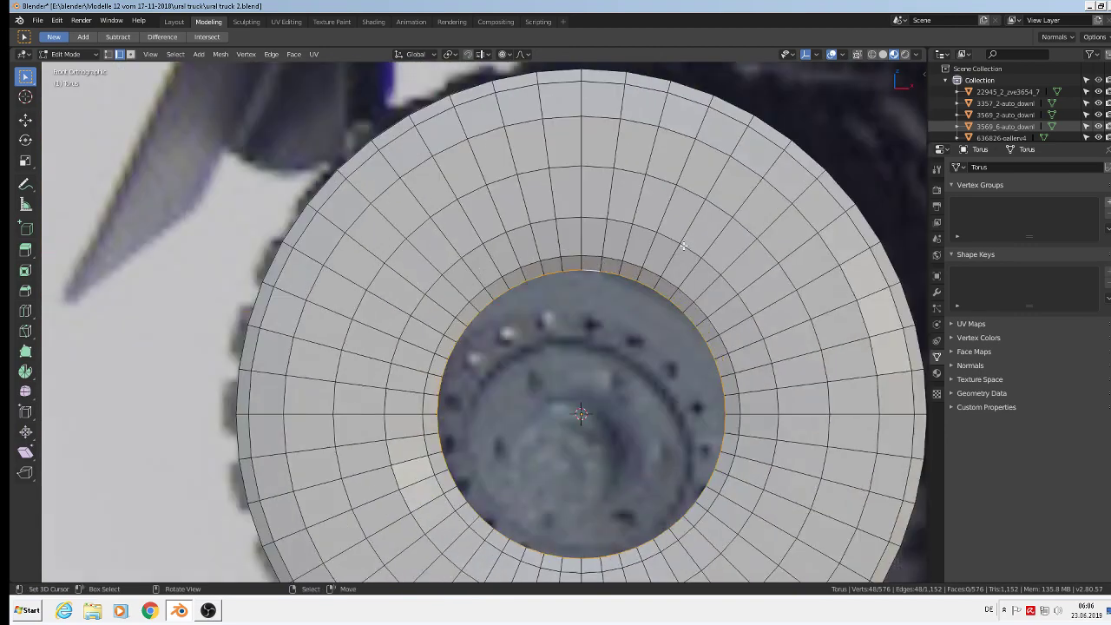
{"action": "key", "text": "KP_3"}
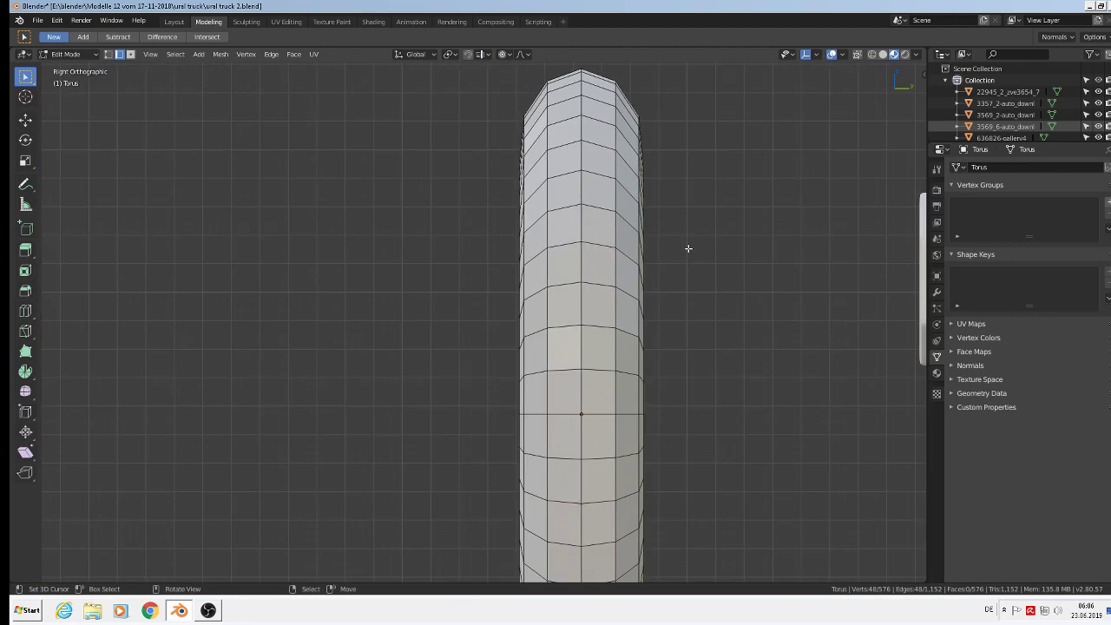
{"action": "scroll", "coordinate": [662, 324], "scroll_direction": "down", "scroll_amount": 3}
{"action": "left_click", "coordinate": [858, 55]}
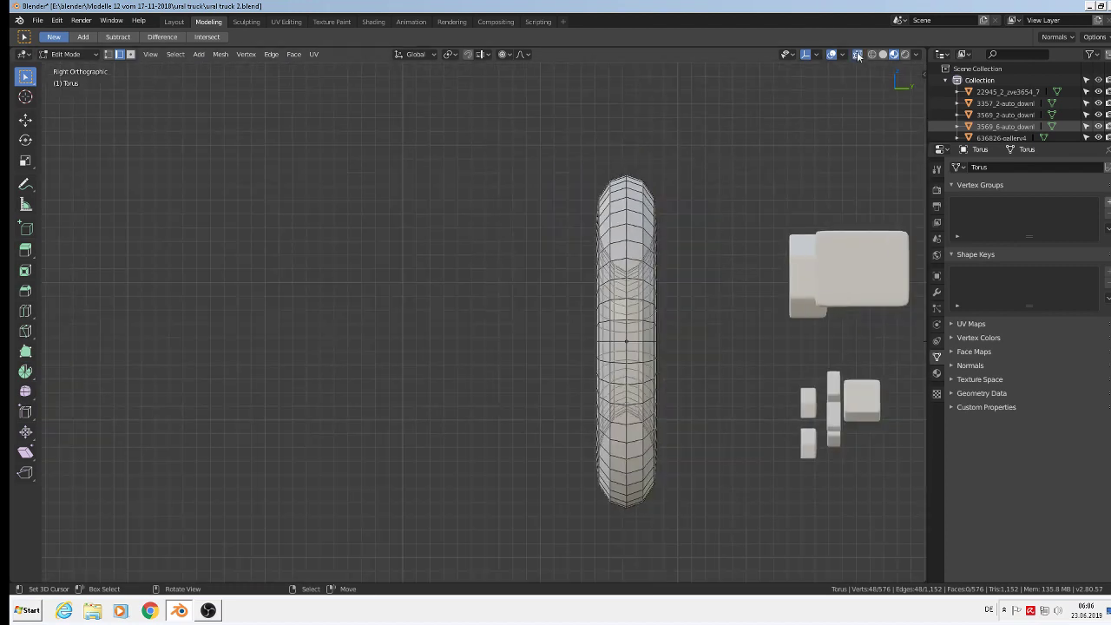
{"action": "left_click", "coordinate": [109, 53]}
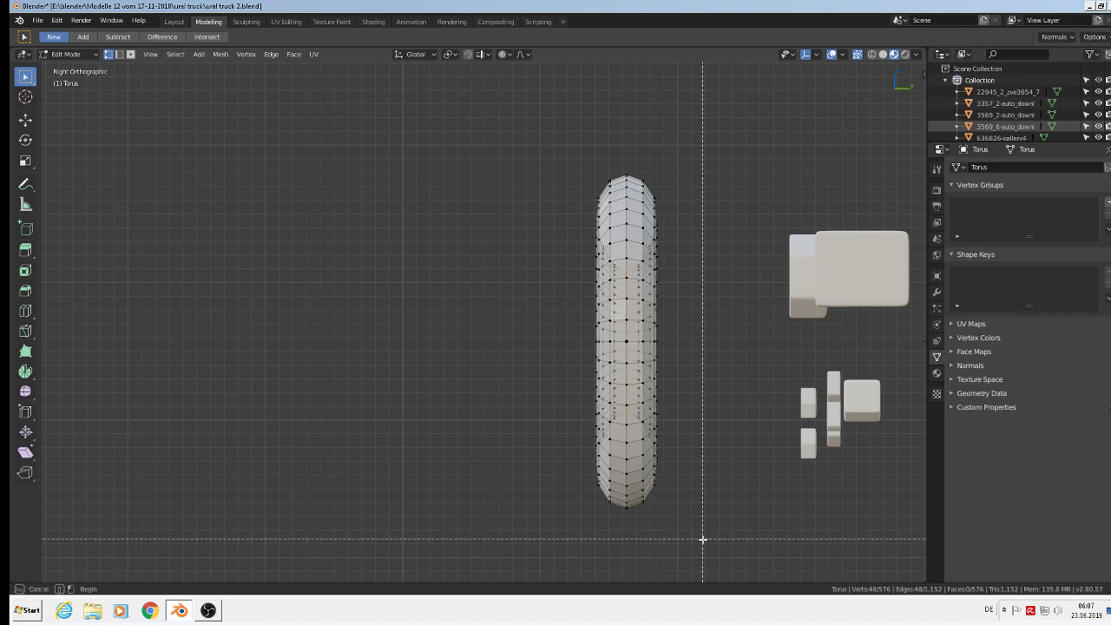
{"action": "left_click_drag", "start_coordinate": [705, 563], "coordinate": [634, 171]}
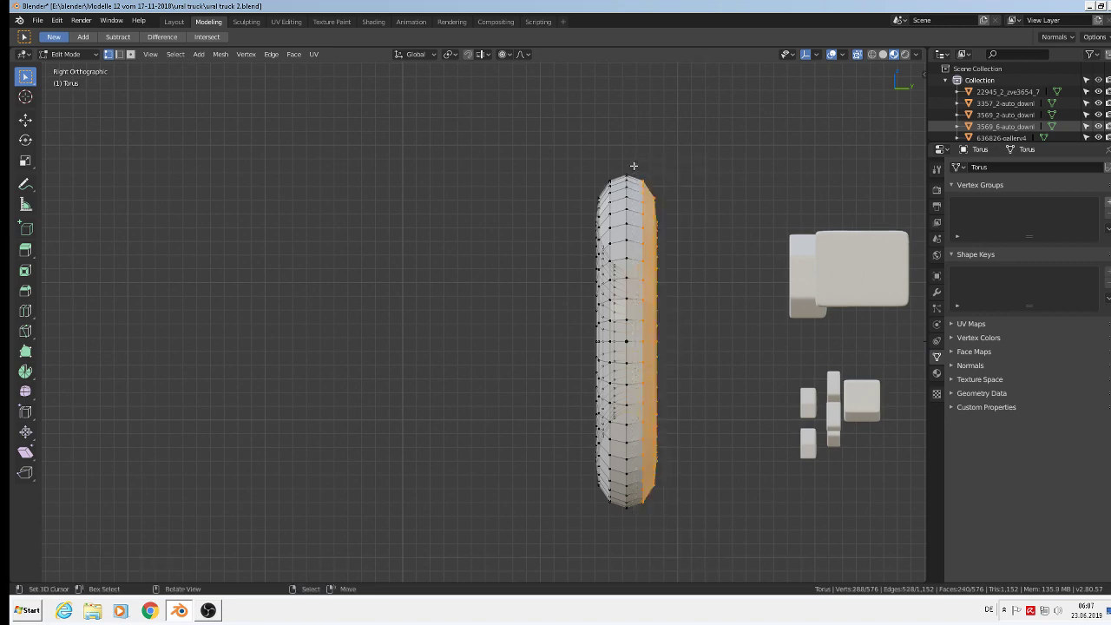
{"action": "key", "text": "x"}
{"action": "left_click", "coordinate": [636, 169]}
- Select the inner edge loop around the half torus's hole and activate the Move tool
{"action": "middle_click_drag", "start_coordinate": [652, 209], "coordinate": [705, 305]}
{"action": "scroll", "coordinate": [704, 344], "scroll_direction": "up", "scroll_amount": 2}
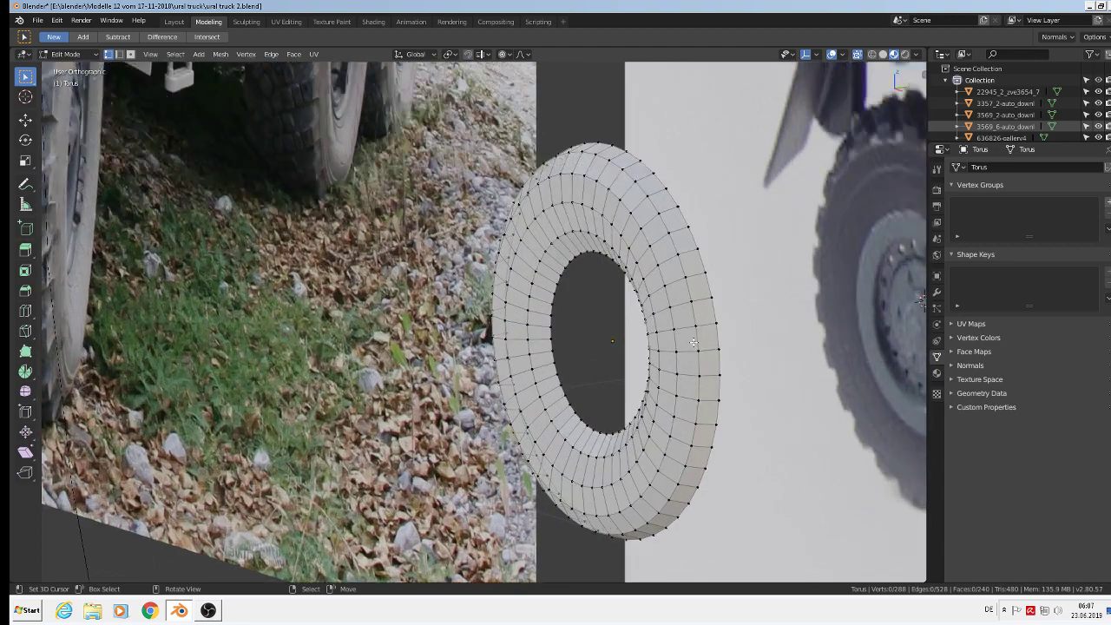
{"action": "left_click", "coordinate": [526, 287], "text": "alt"}
{"action": "scroll", "coordinate": [538, 300], "scroll_direction": "down", "scroll_amount": 3}
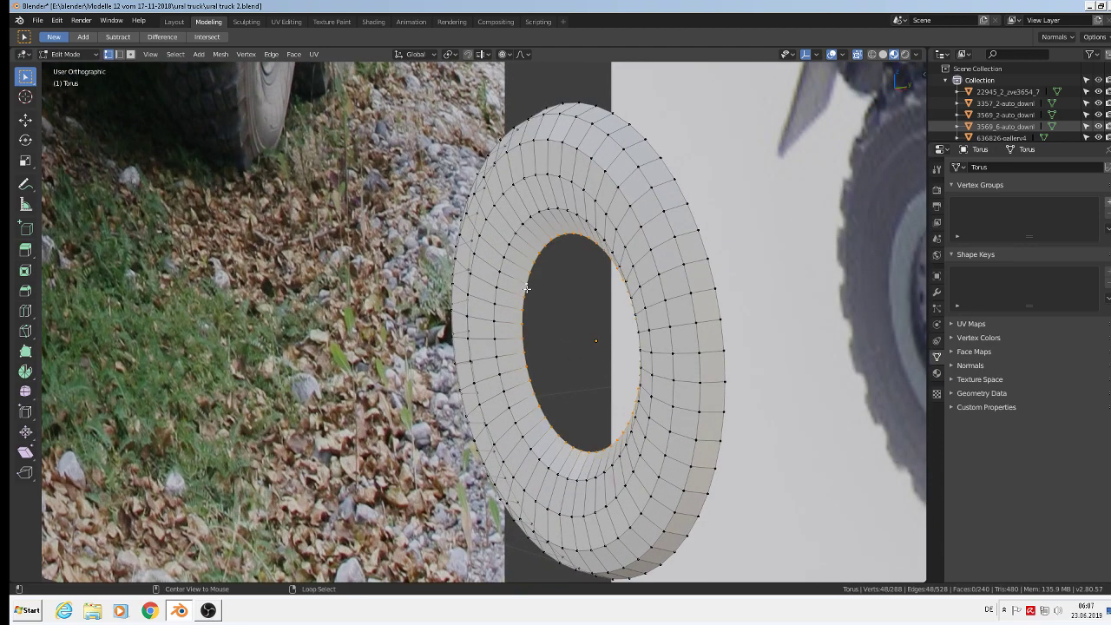
{"action": "scroll", "coordinate": [549, 309], "scroll_direction": "up", "scroll_amount": 2}
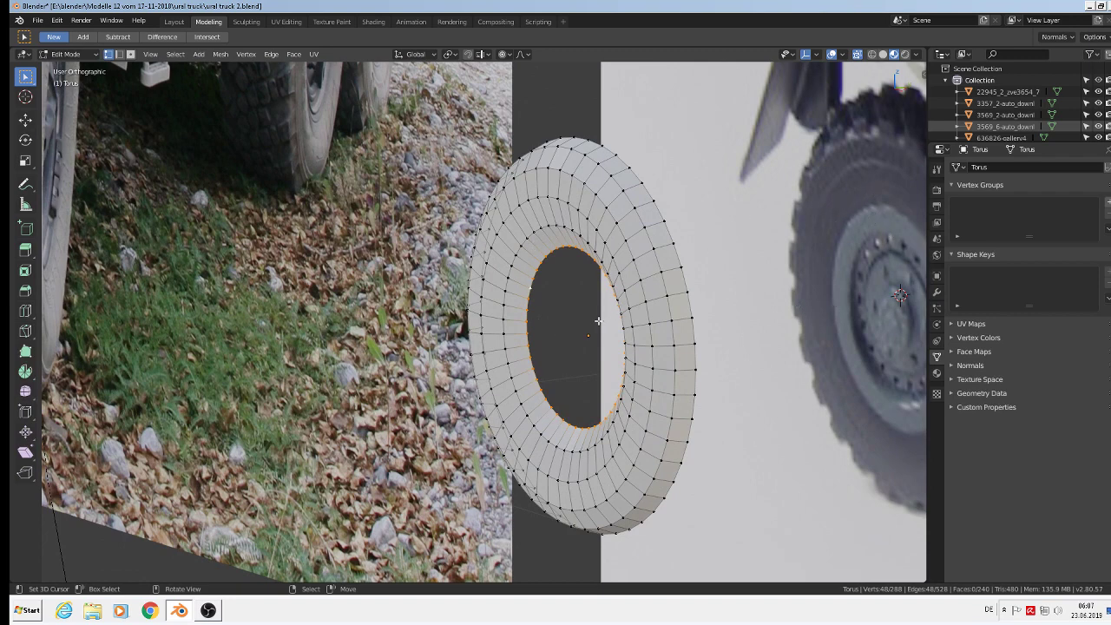
{"action": "left_click", "coordinate": [26, 126]}
- Try to move the inner edge loop along the global Y axis with proportional editing, and undo it
{"action": "key", "text": "g"}
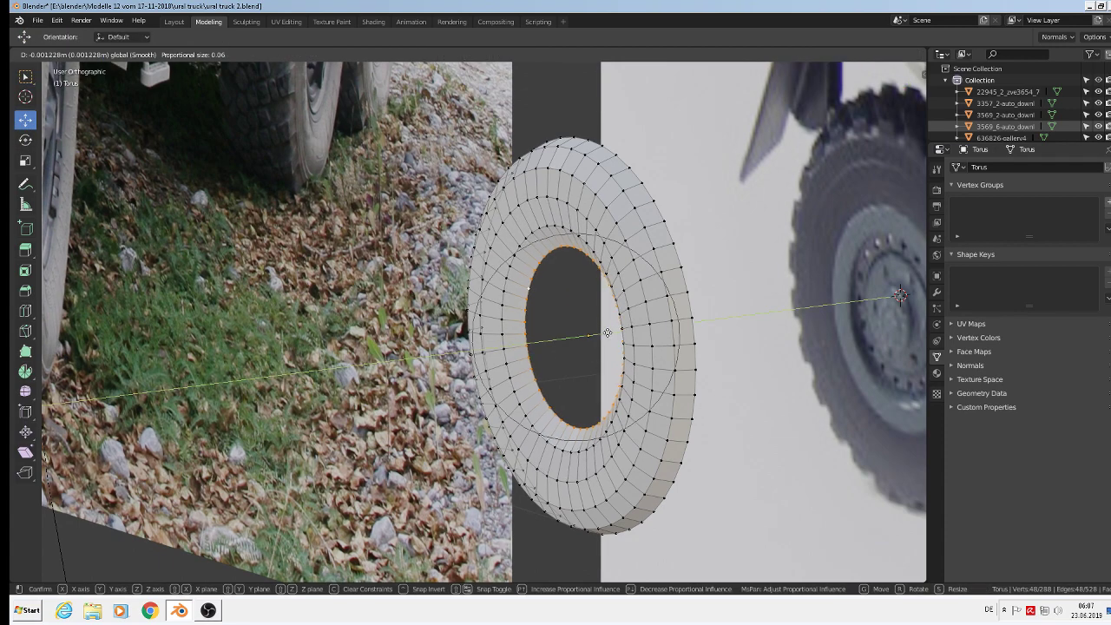
{"action": "left_click", "coordinate": [573, 336]}
{"action": "key", "text": "ctrl+z"}
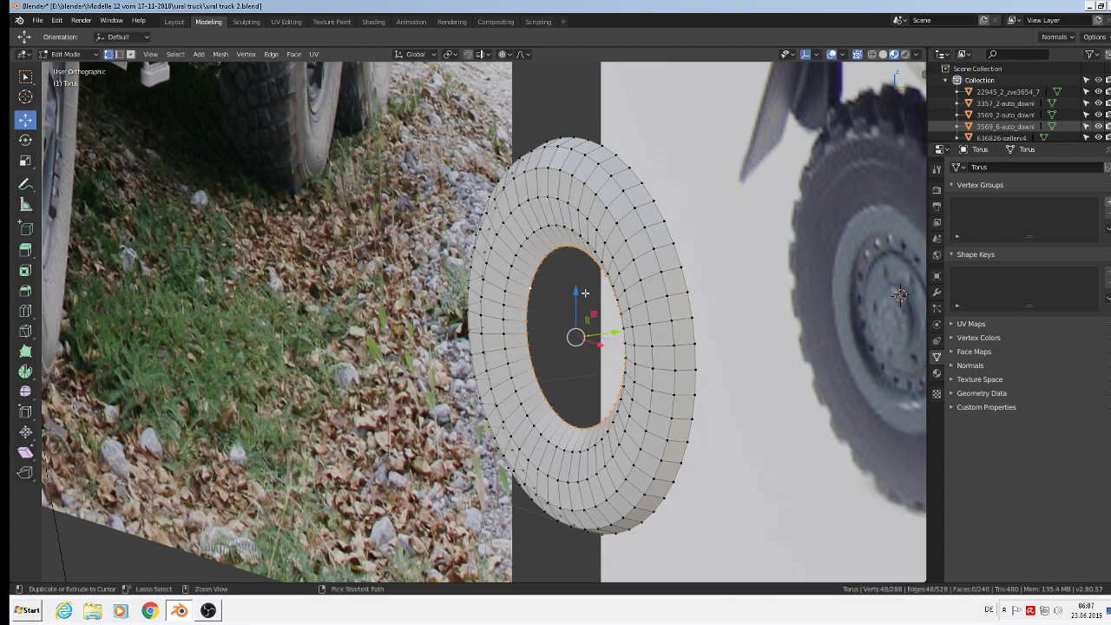
- Disable proportional editing and move the inner edge loop about -0.00583 m along the global Y axis
{"action": "left_click", "coordinate": [503, 54]}
{"action": "left_click", "coordinate": [525, 66]}
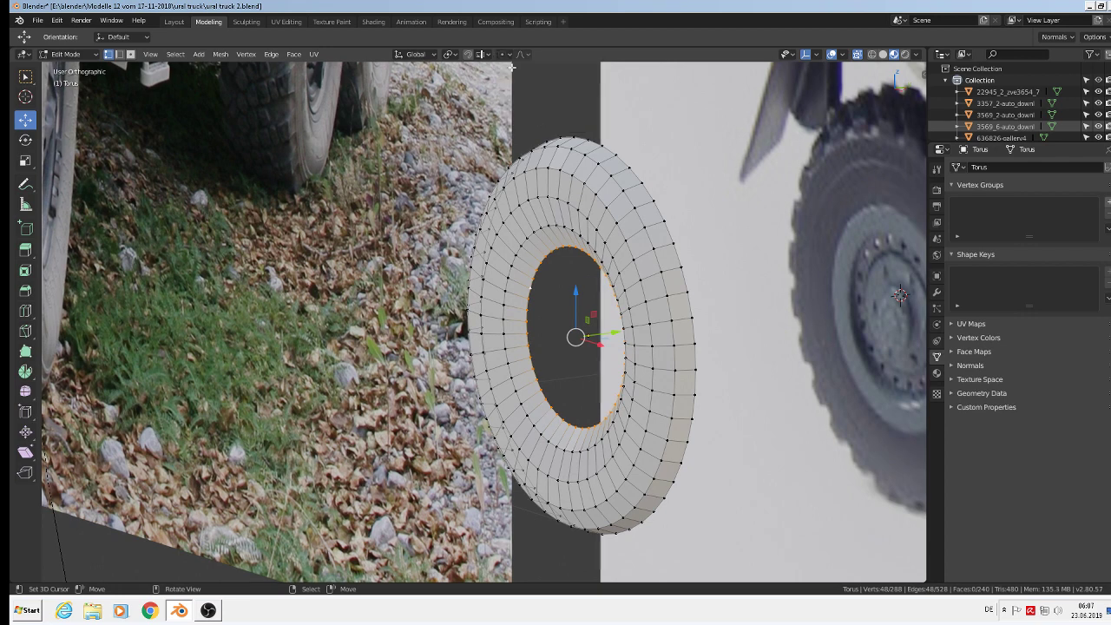
{"action": "key", "text": "g"}
{"action": "key", "text": "y"}
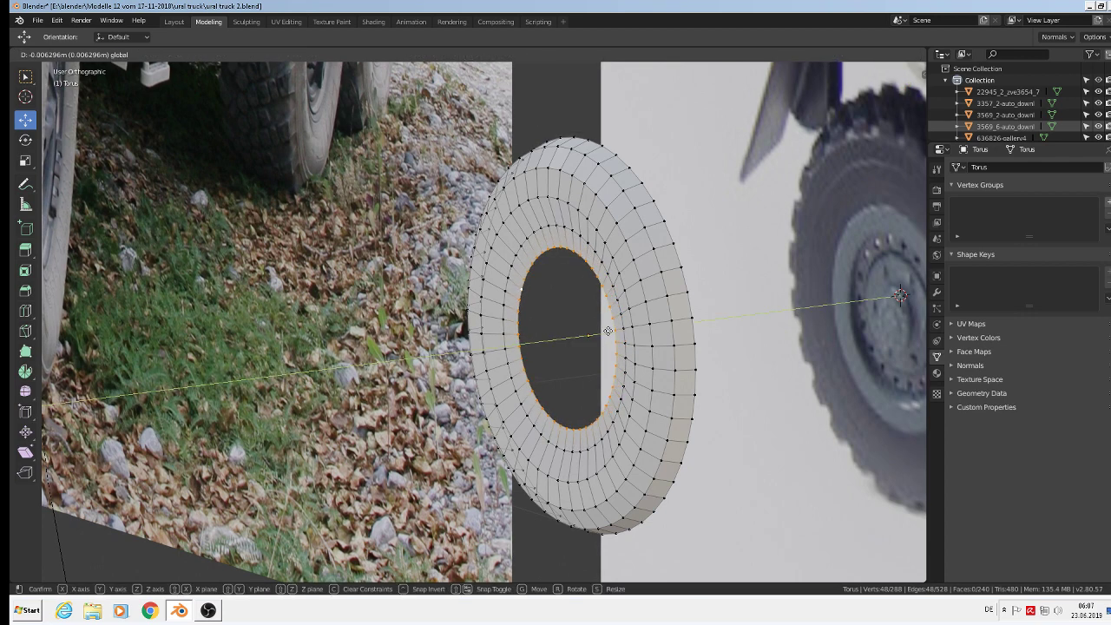
{"action": "left_click", "coordinate": [609, 331]}
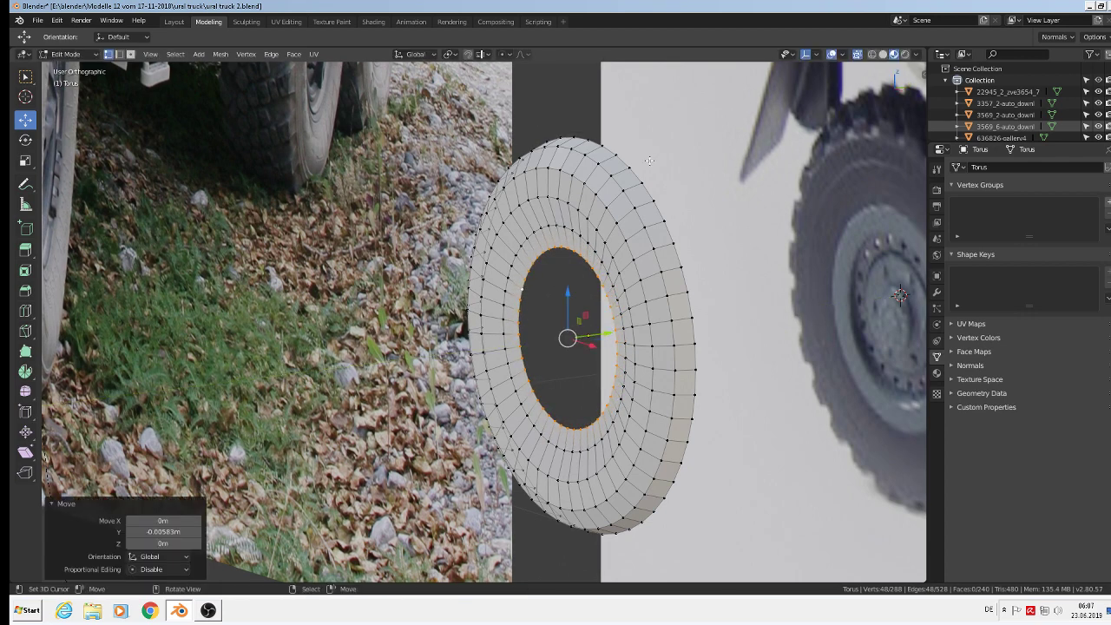
- Extrude the outer open edge loop of the half torus about 0.0323 m along the global Y axis and show it in the right view
{"action": "left_click", "coordinate": [663, 246], "text": "alt"}
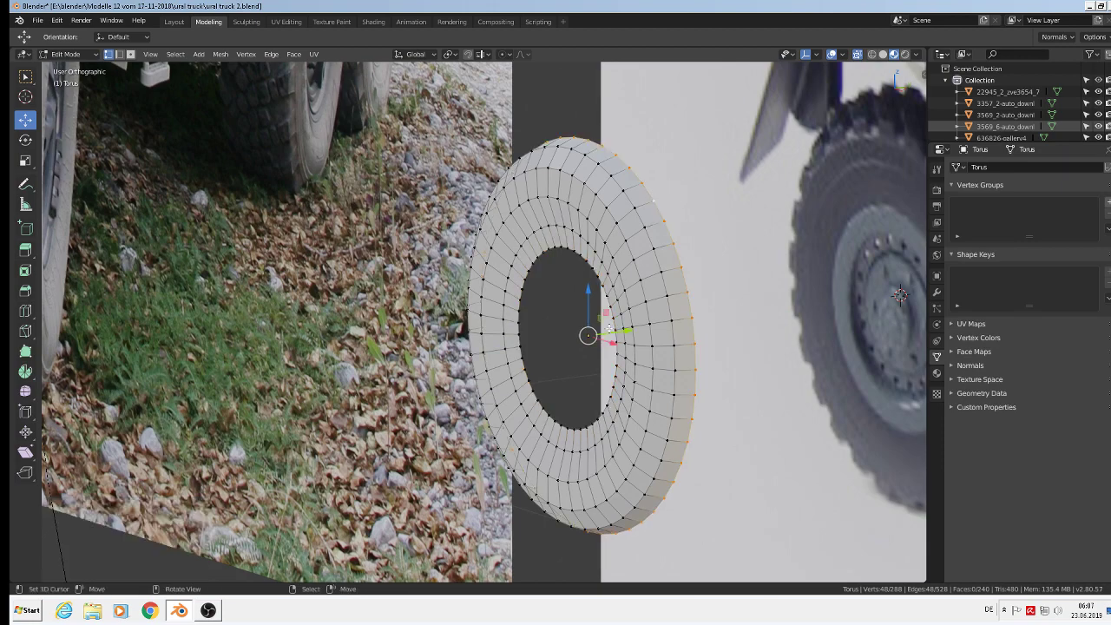
{"action": "key", "text": "e"}
{"action": "right_click", "coordinate": [899, 295]}
{"action": "key", "text": "g"}
{"action": "key", "text": "y"}
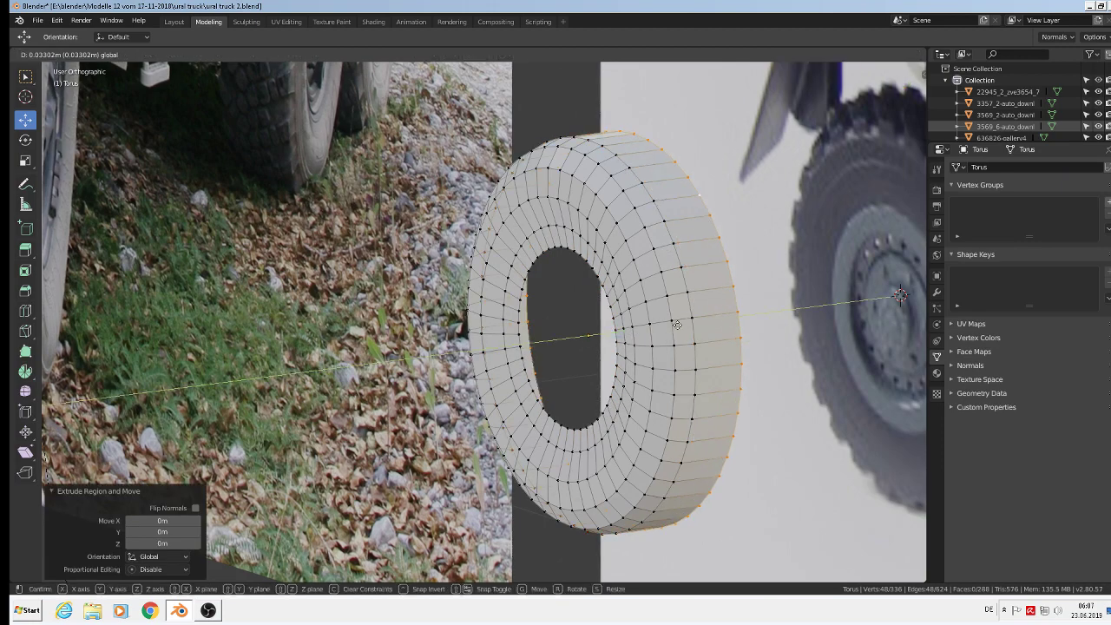
{"action": "left_click", "coordinate": [674, 324]}
{"action": "middle_click_drag", "start_coordinate": [674, 324], "coordinate": [538, 310]}
{"action": "key", "text": "KP_1"}
{"action": "key", "text": "KP_3"}
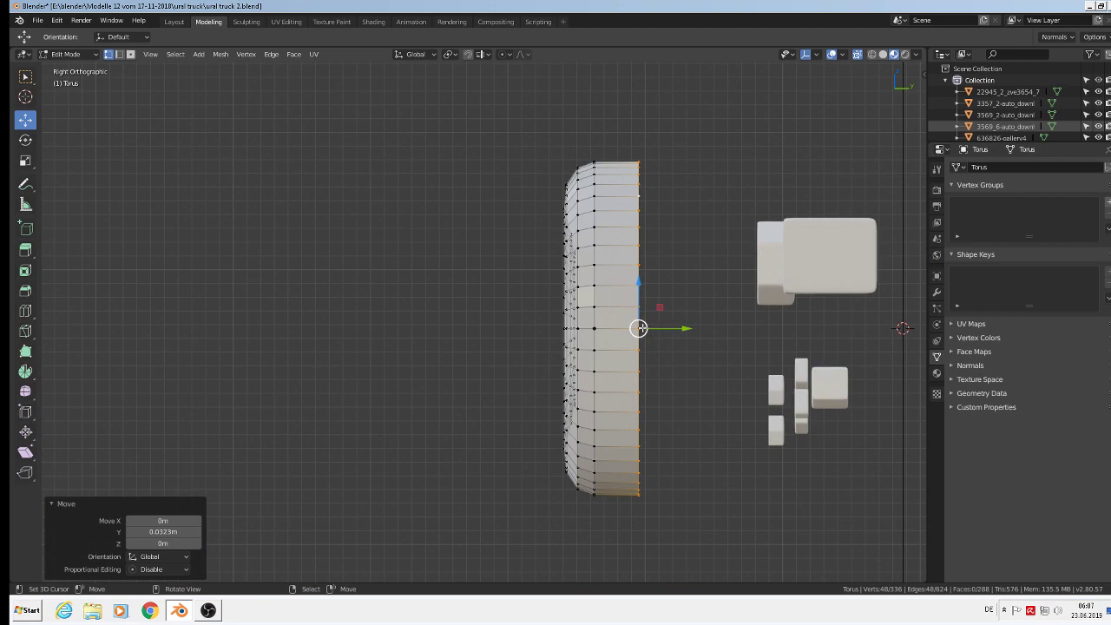
- Snap the 3D cursor to the centre of the half torus's selected open edge loop and return to Object Mode
{"action": "mouse_move", "coordinate": [639, 328]}
{"action": "left_mouse_down"}
{"action": "mouse_move", "coordinate": [657, 342]}
{"action": "mouse_move", "coordinate": [640, 328]}
{"action": "left_mouse_up"}
{"action": "key", "text": "Escape"}
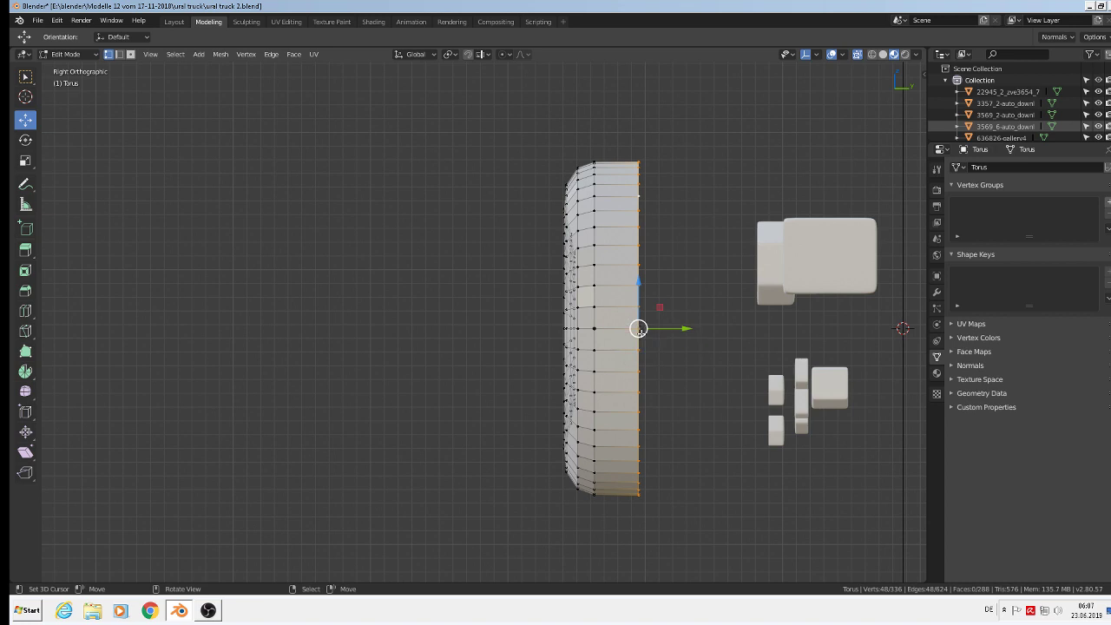
{"action": "key", "text": "shift+s"}
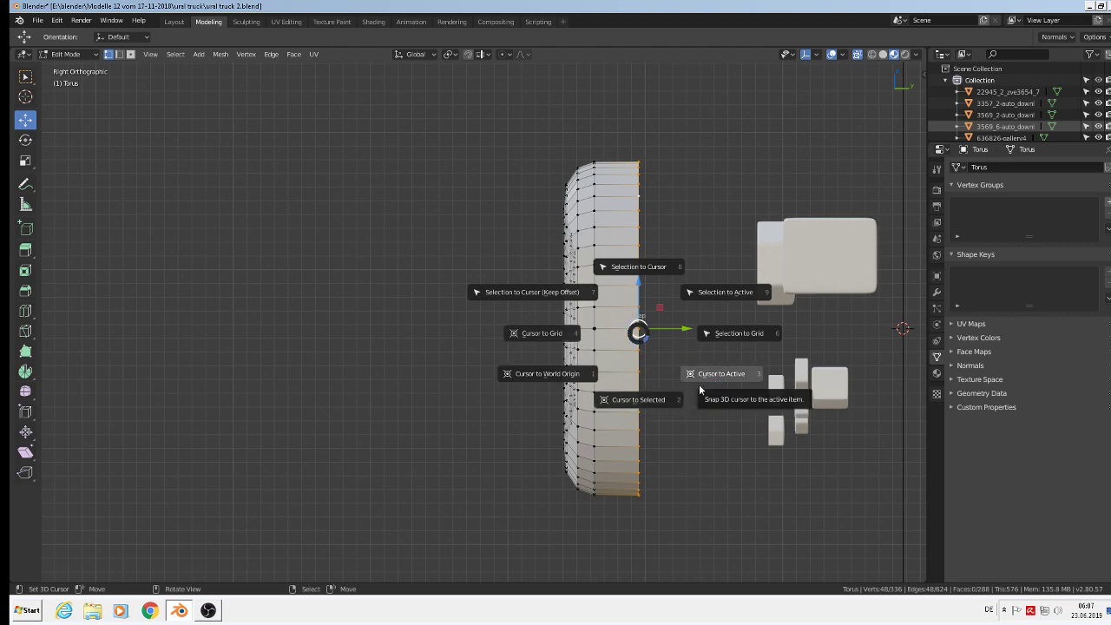
{"action": "left_click", "coordinate": [651, 402]}
{"action": "key", "text": "Tab"}
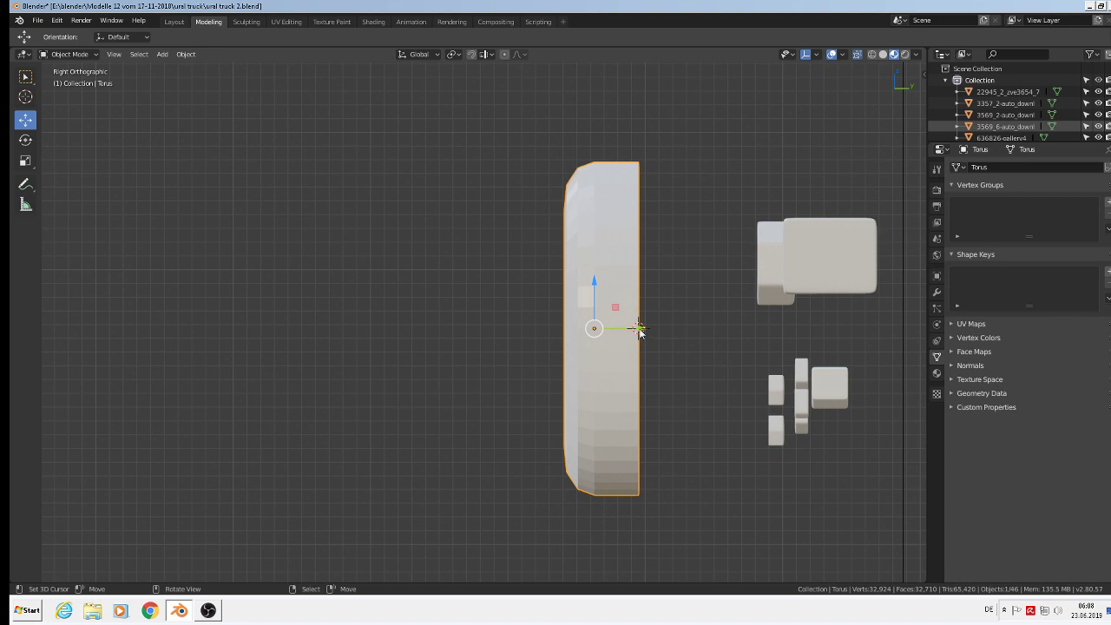
- Try to snap the half torus to the 3D cursor, without and with offset, and undo both attempts
{"action": "key", "text": "shift+s"}
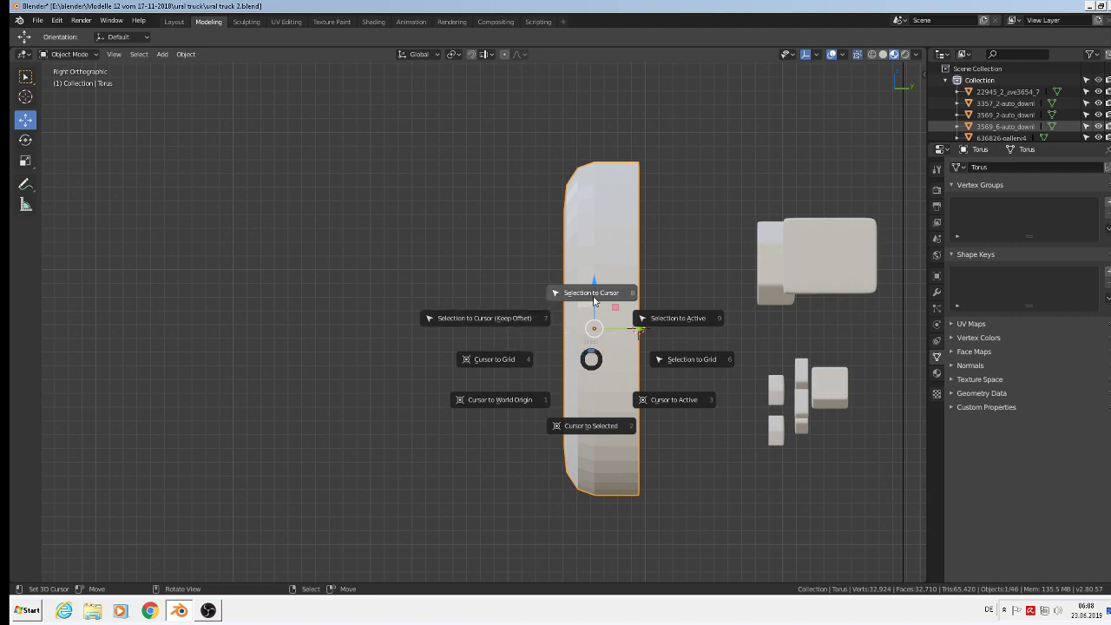
{"action": "left_click", "coordinate": [593, 295]}
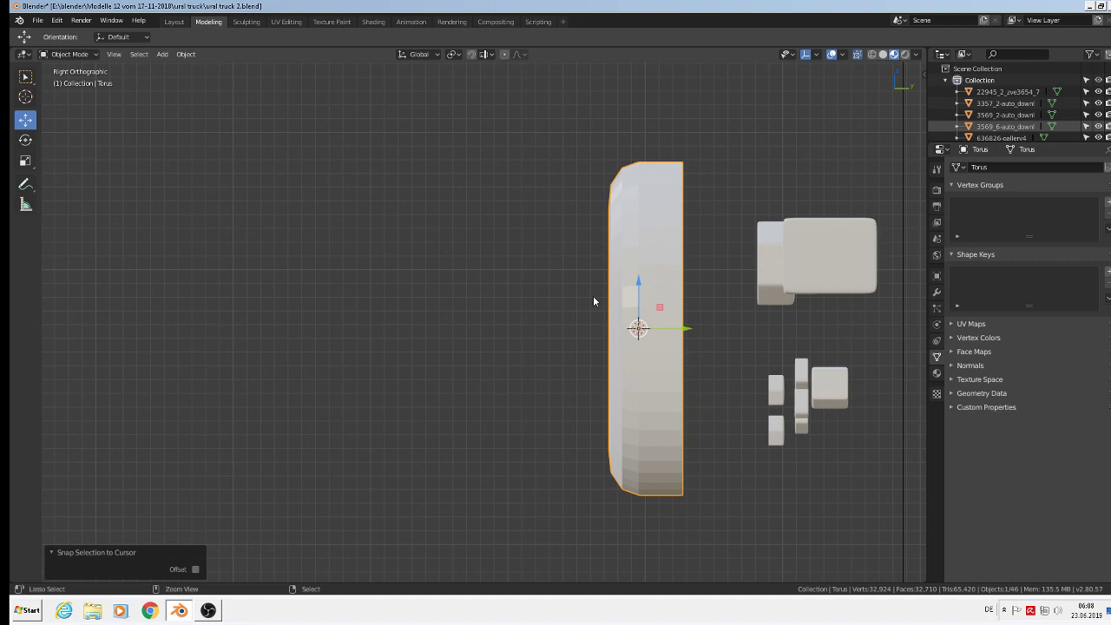
{"action": "key", "text": "ctrl+z"}
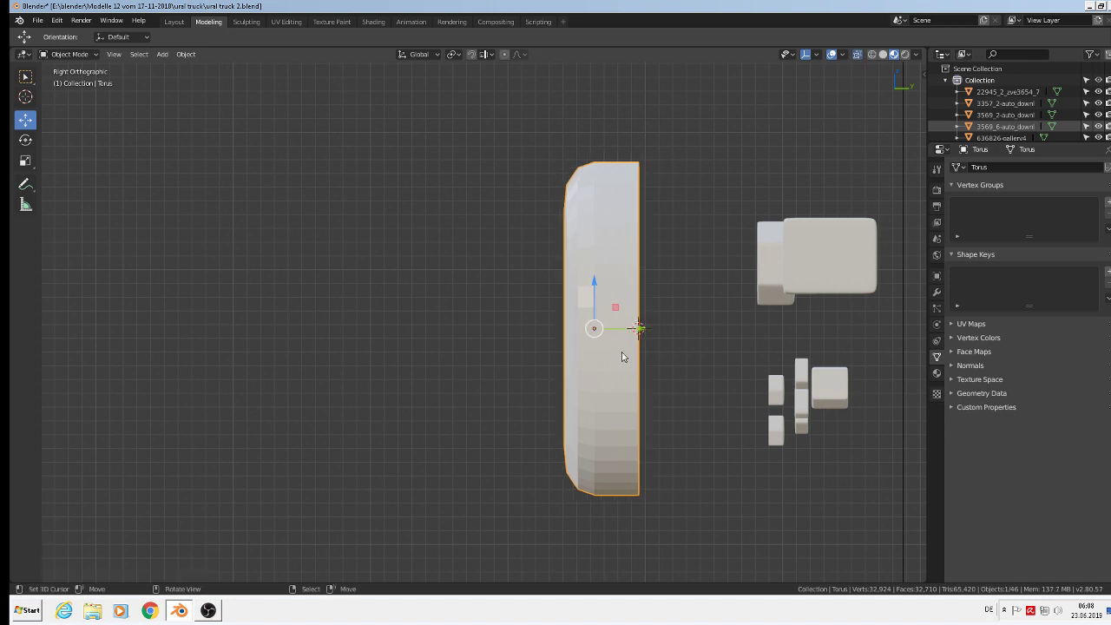
{"action": "key", "text": "shift+s"}
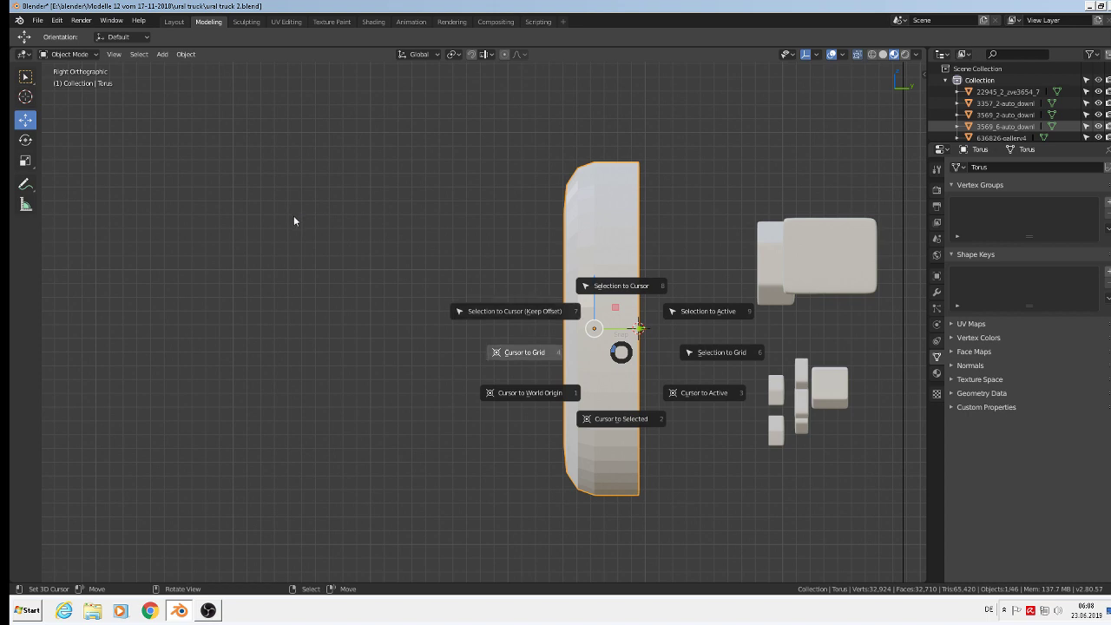
{"action": "left_click", "coordinate": [189, 54]}
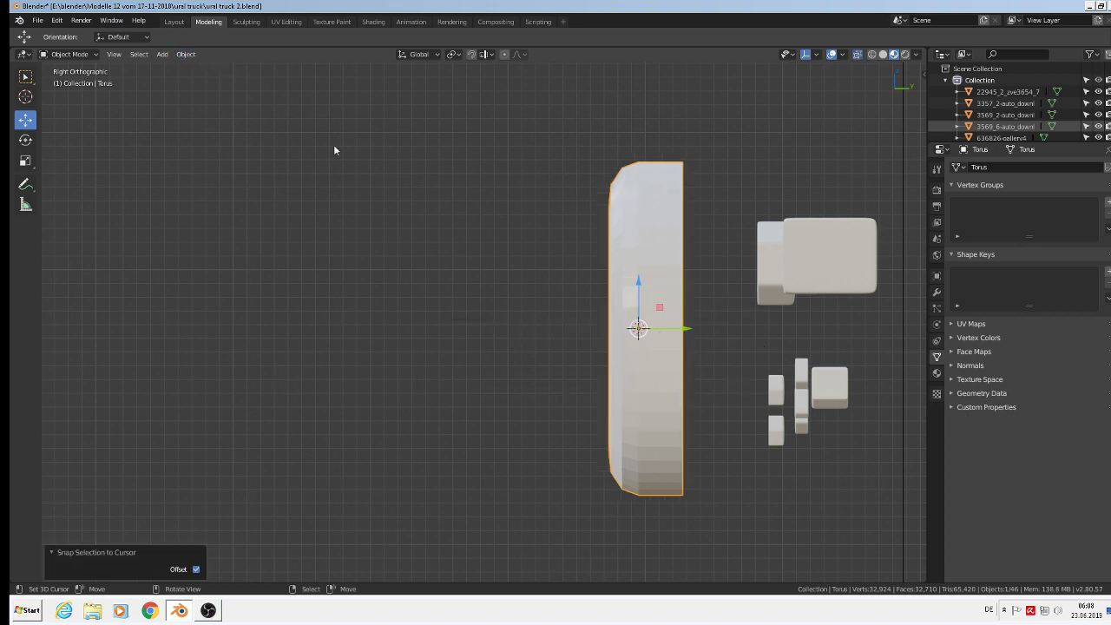
{"action": "key", "text": "ctrl+z"}
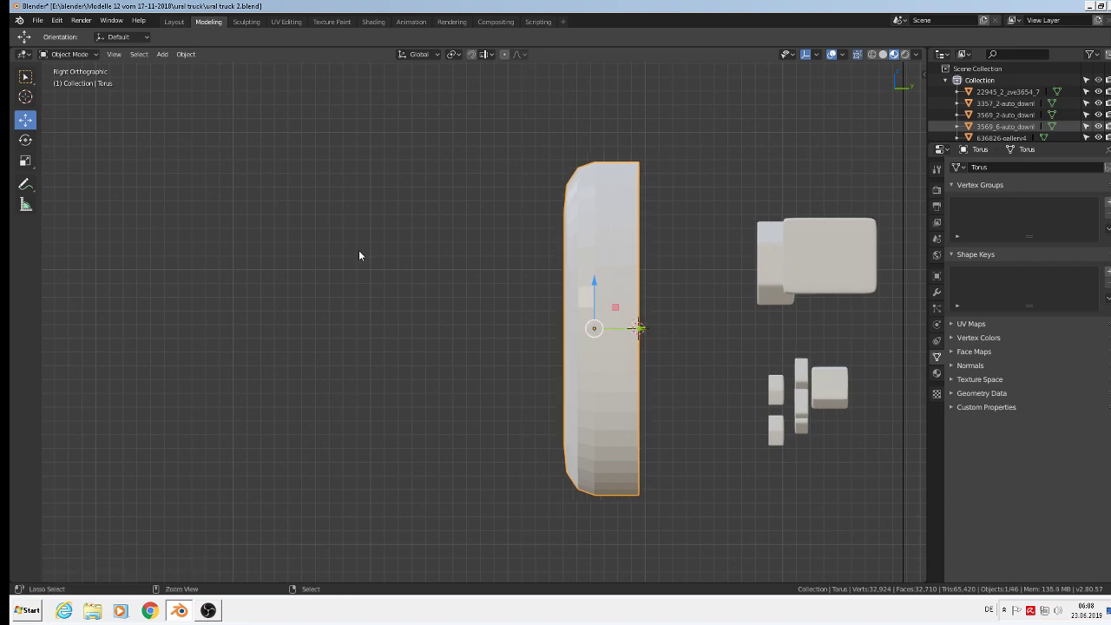
- Set the half torus's origin to the 3D cursor
{"action": "left_click", "coordinate": [187, 55]}
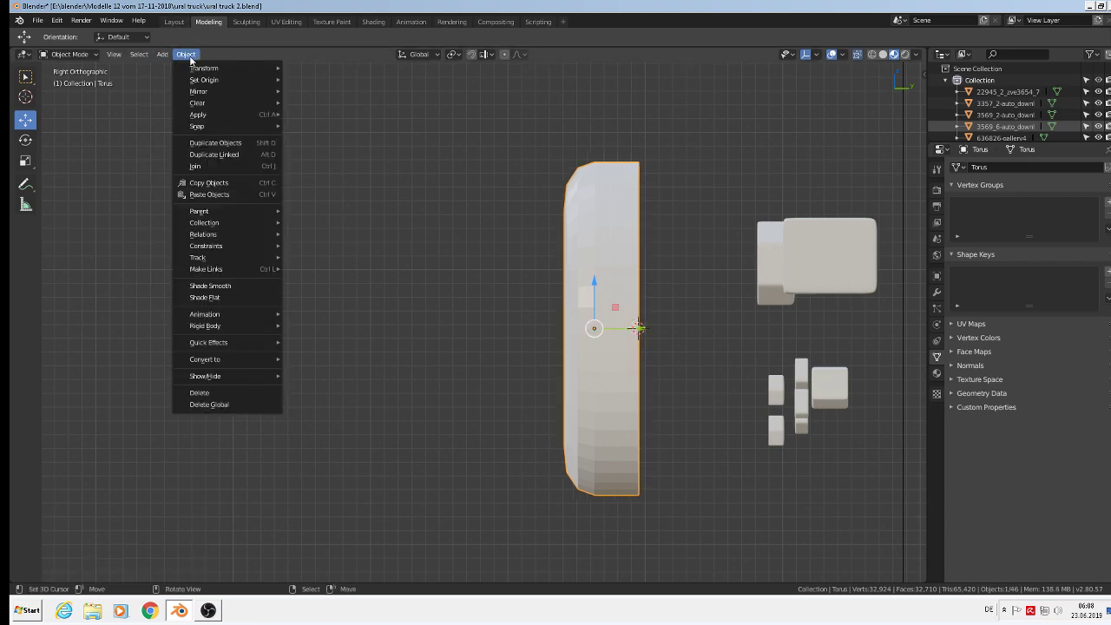
{"action": "mouse_move", "coordinate": [224, 80]}
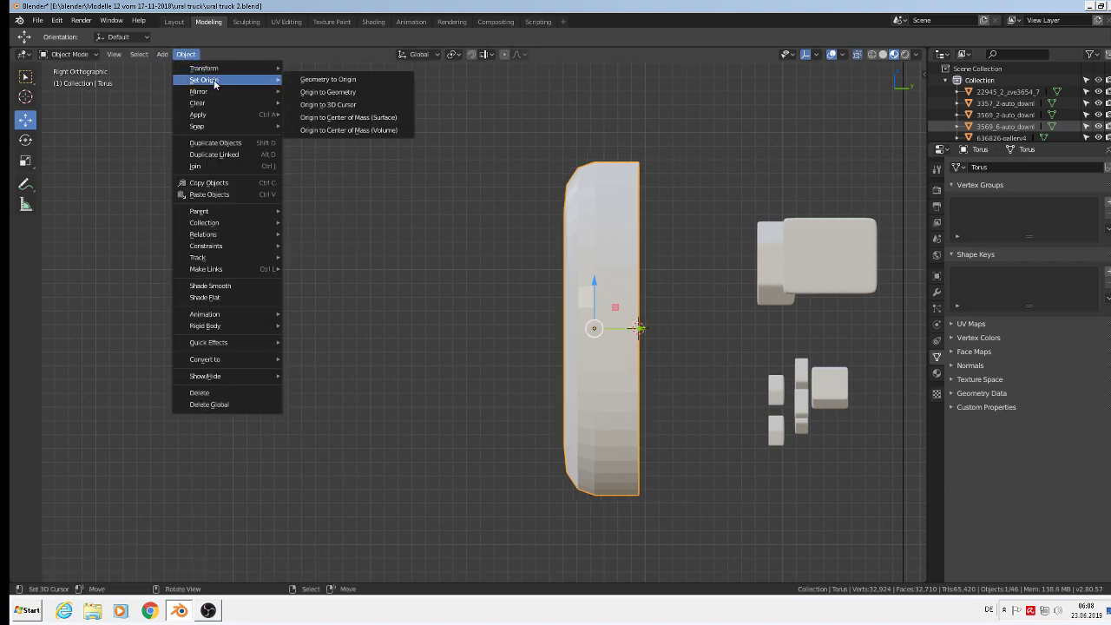
{"action": "left_click", "coordinate": [348, 108]}
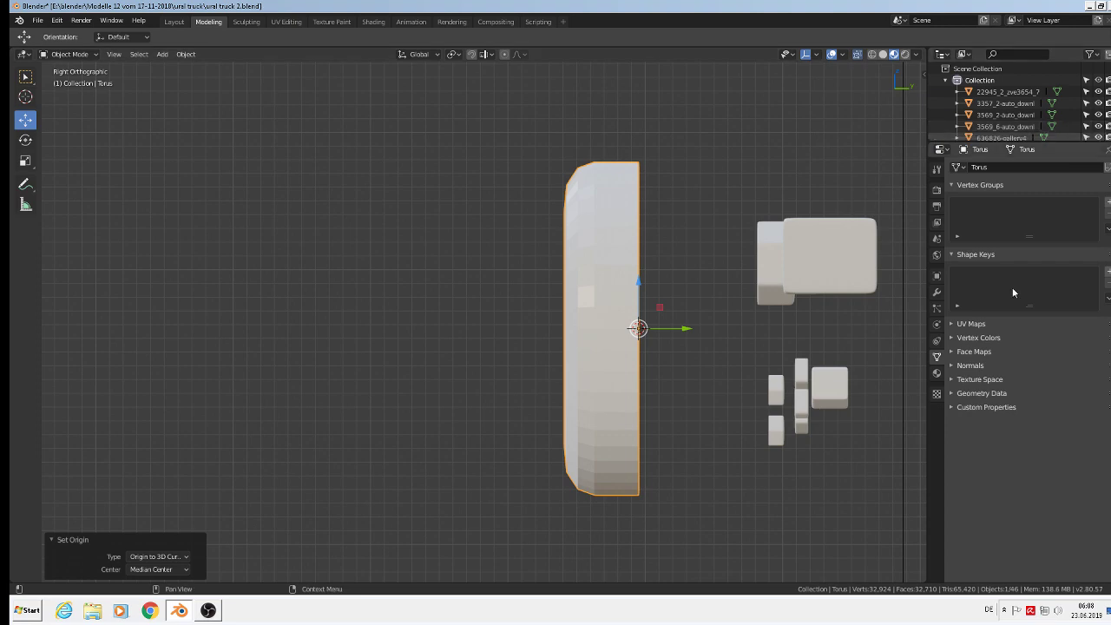
- Add a Mirror modifier to the half torus and mirror it on the Z axis only
{"action": "left_click", "coordinate": [937, 293]}
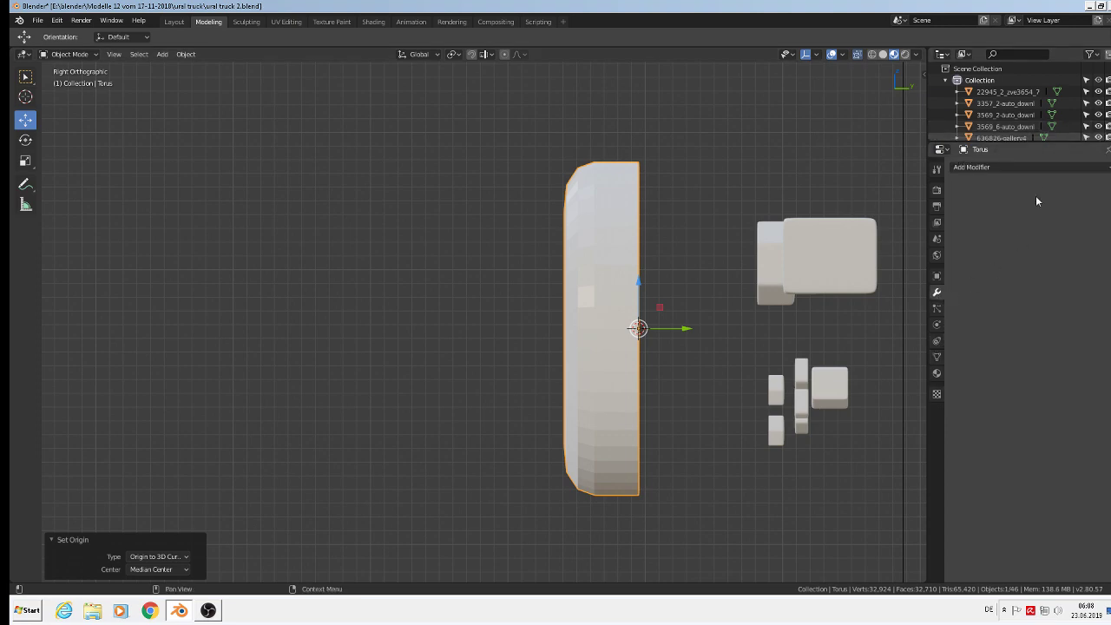
{"action": "left_click", "coordinate": [1012, 168]}
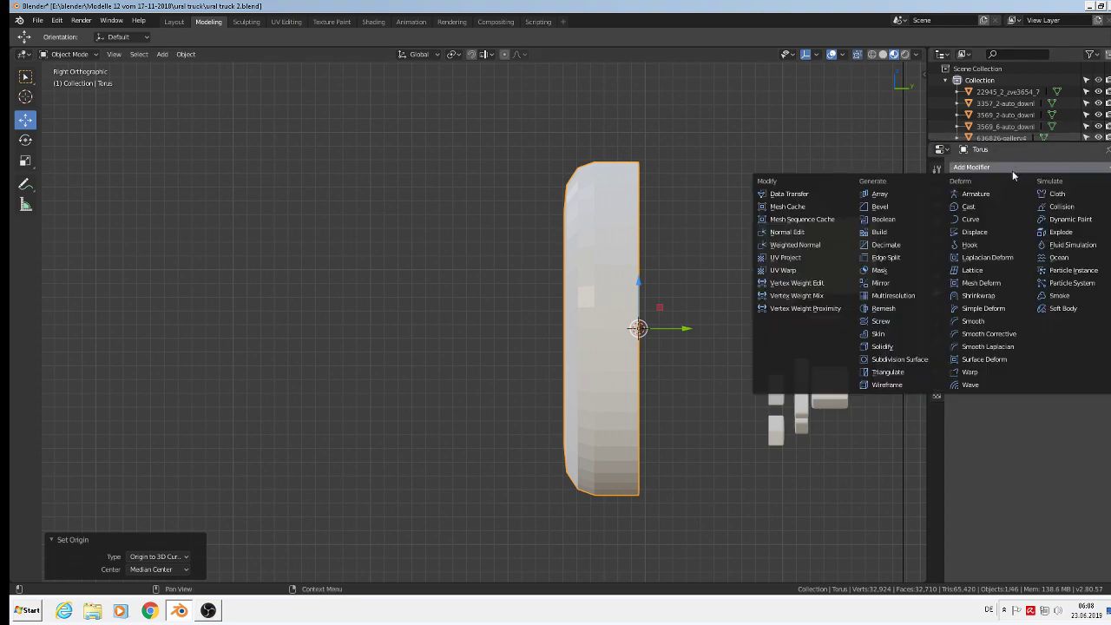
{"action": "left_click", "coordinate": [909, 282]}
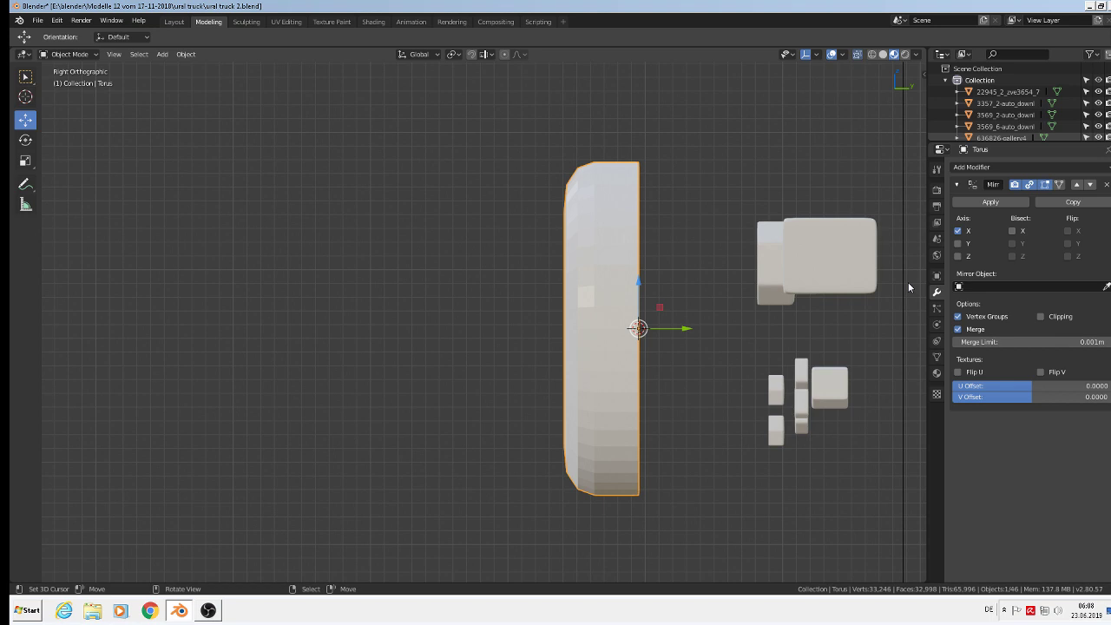
{"action": "left_click", "coordinate": [958, 231]}
{"action": "left_click", "coordinate": [958, 243]}
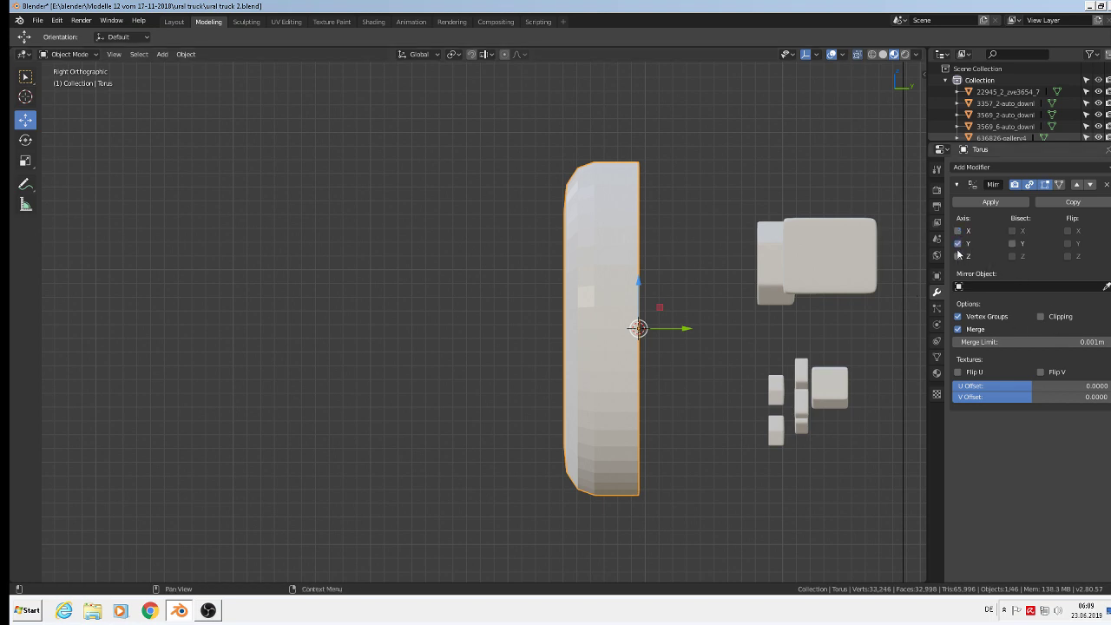
{"action": "left_click", "coordinate": [959, 244]}
{"action": "left_click", "coordinate": [959, 256]}
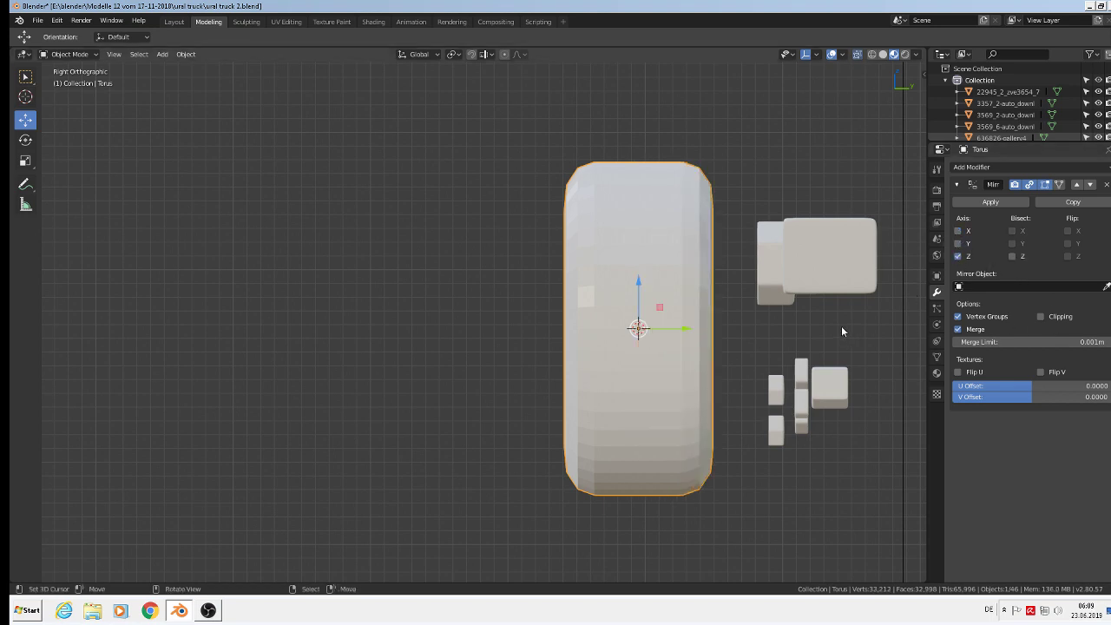
- Apply smooth shading to the mirrored tyre
{"action": "middle_click_drag", "start_coordinate": [695, 352], "coordinate": [806, 408]}
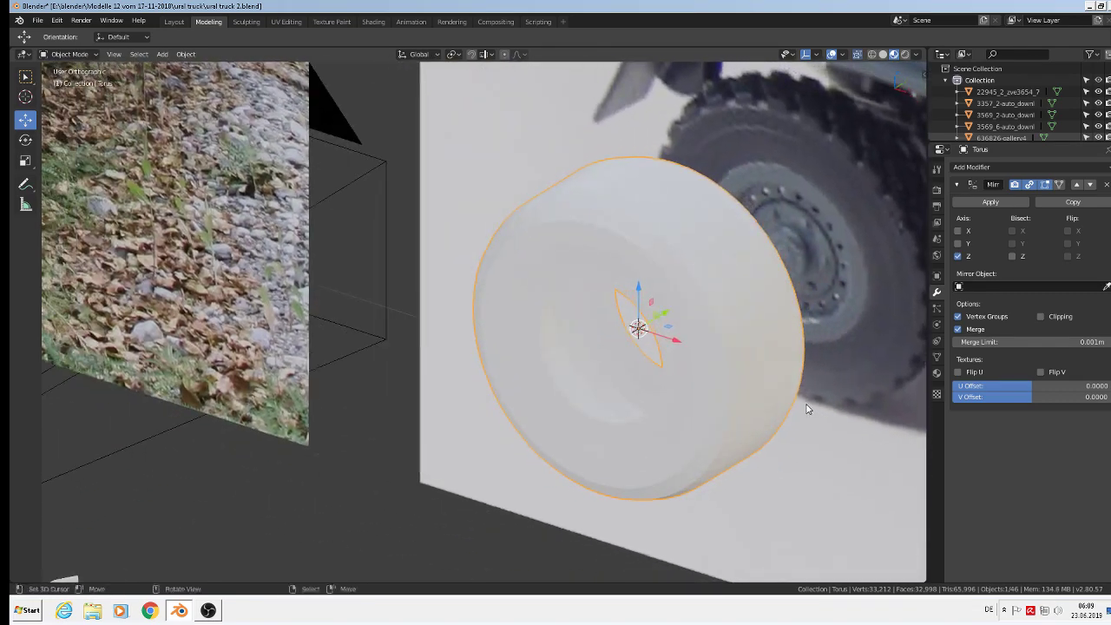
{"action": "left_click", "coordinate": [186, 54]}
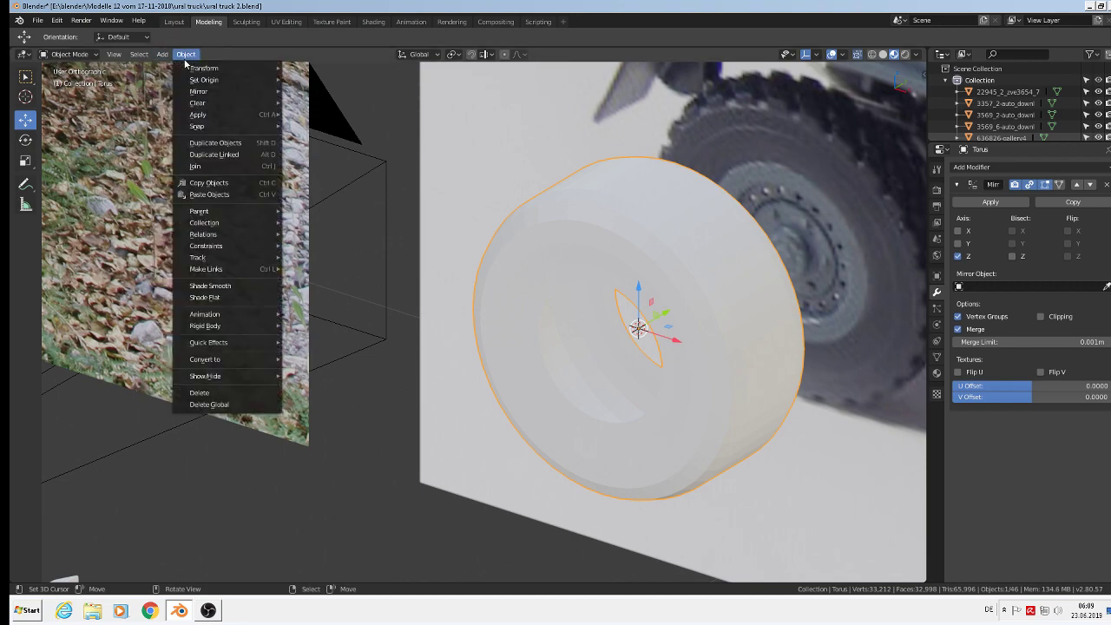
{"action": "left_click", "coordinate": [212, 285]}
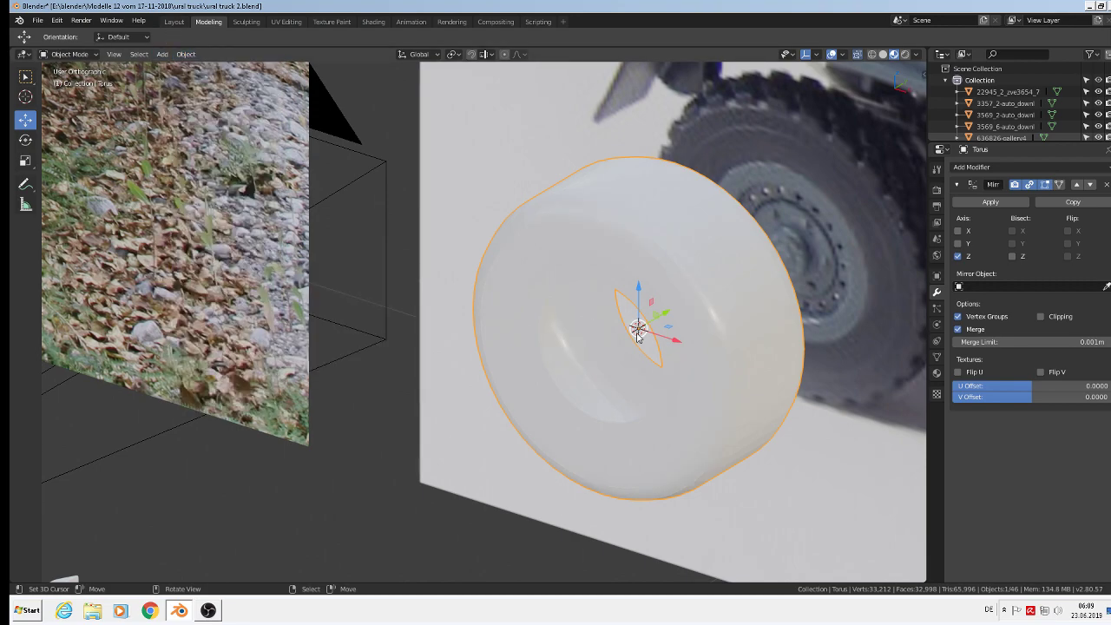
- Add a Subdivision Surface modifier to the tyre after the Mirror modifier and check its rounded shape
{"action": "middle_click_drag", "start_coordinate": [638, 333], "coordinate": [712, 335]}
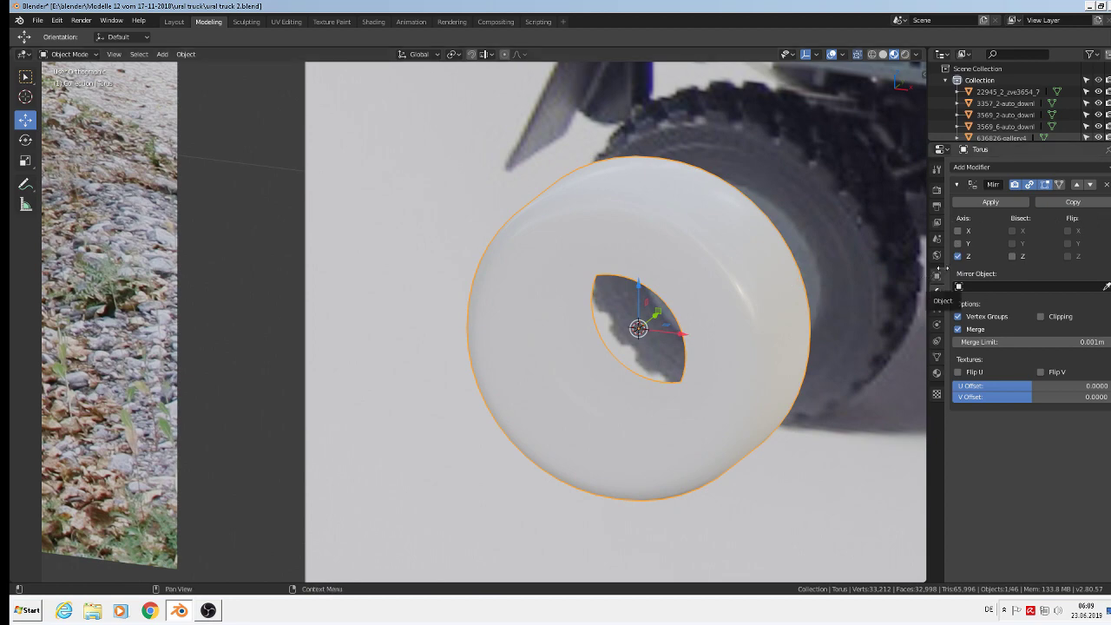
{"action": "middle_click_drag", "start_coordinate": [749, 330], "coordinate": [688, 307]}
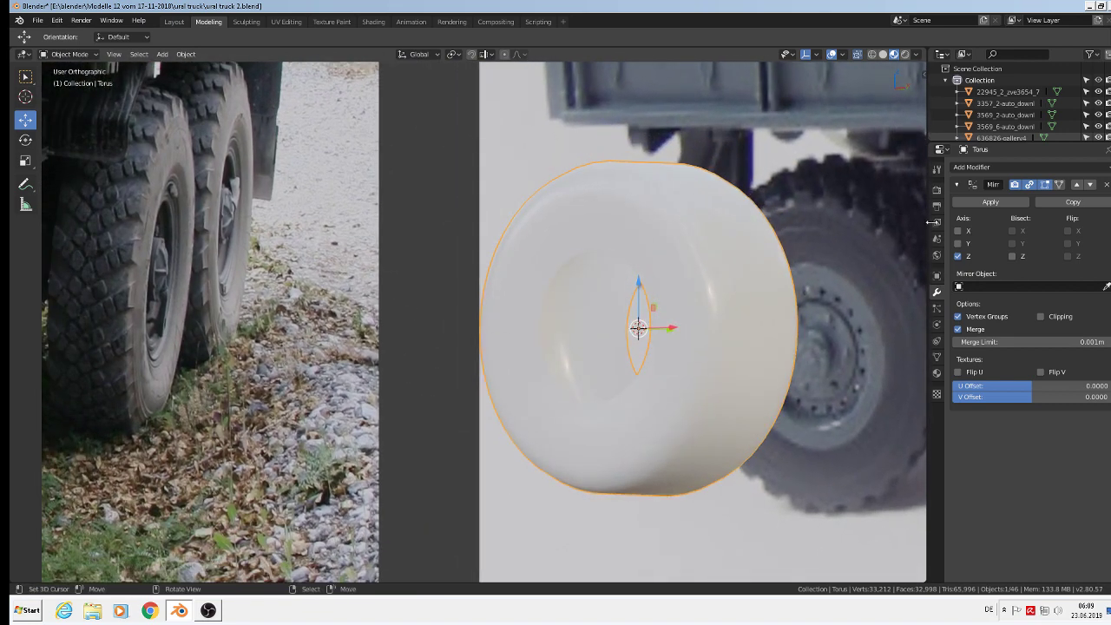
{"action": "left_click", "coordinate": [1003, 167]}
{"action": "left_click", "coordinate": [898, 359]}
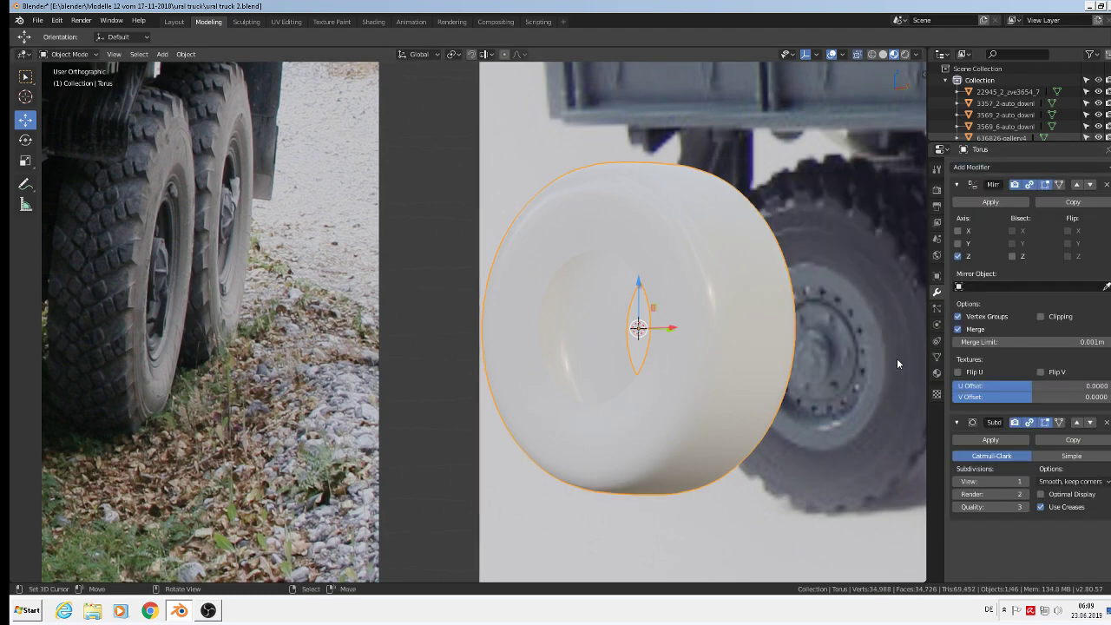
{"action": "middle_click_drag", "start_coordinate": [675, 336], "coordinate": [545, 373]}
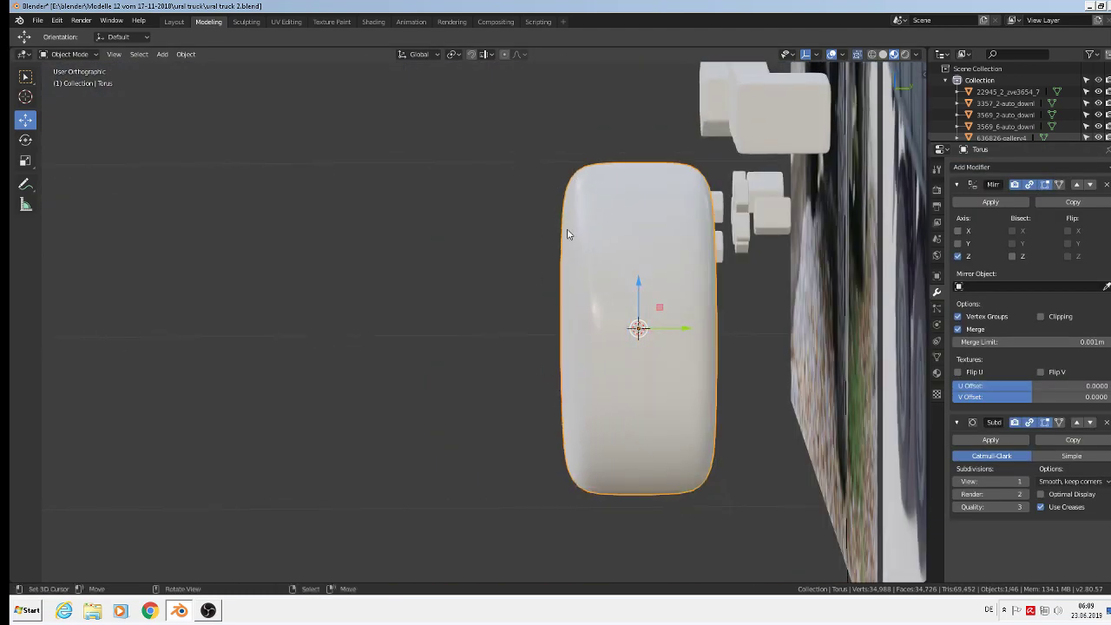
- In the front view, move the tyre about -0.465 m in X and -0.473 m in Z below the reference images, and save the file
{"action": "middle_click_drag", "start_coordinate": [566, 274], "coordinate": [701, 297]}
{"action": "scroll", "coordinate": [703, 298], "scroll_direction": "down", "scroll_amount": 4}
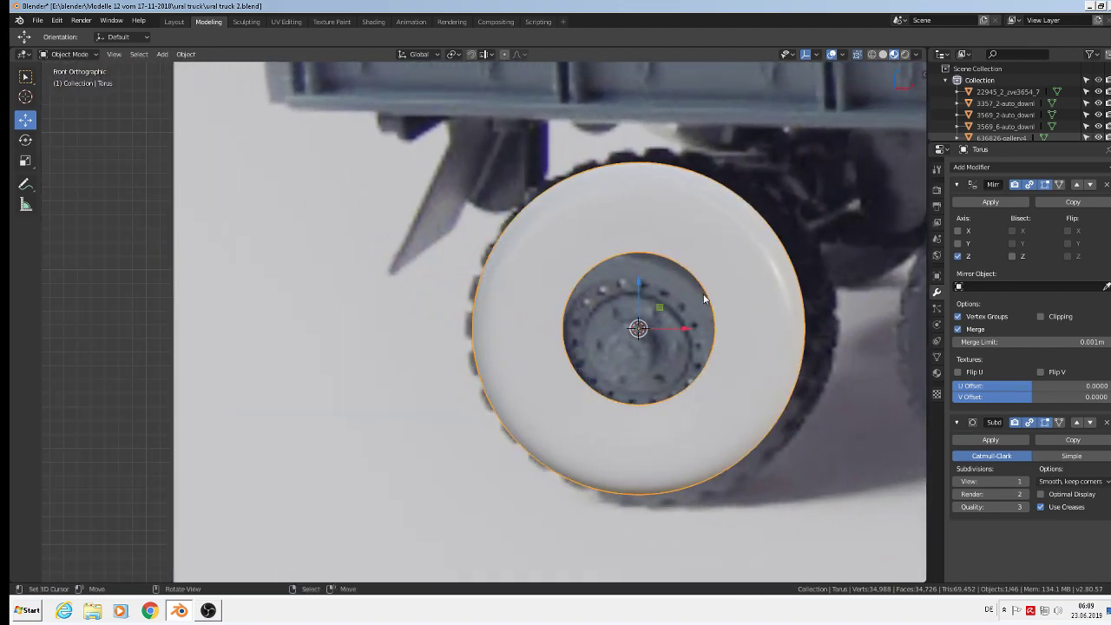
{"action": "scroll", "coordinate": [707, 330], "scroll_direction": "down", "scroll_amount": 3}
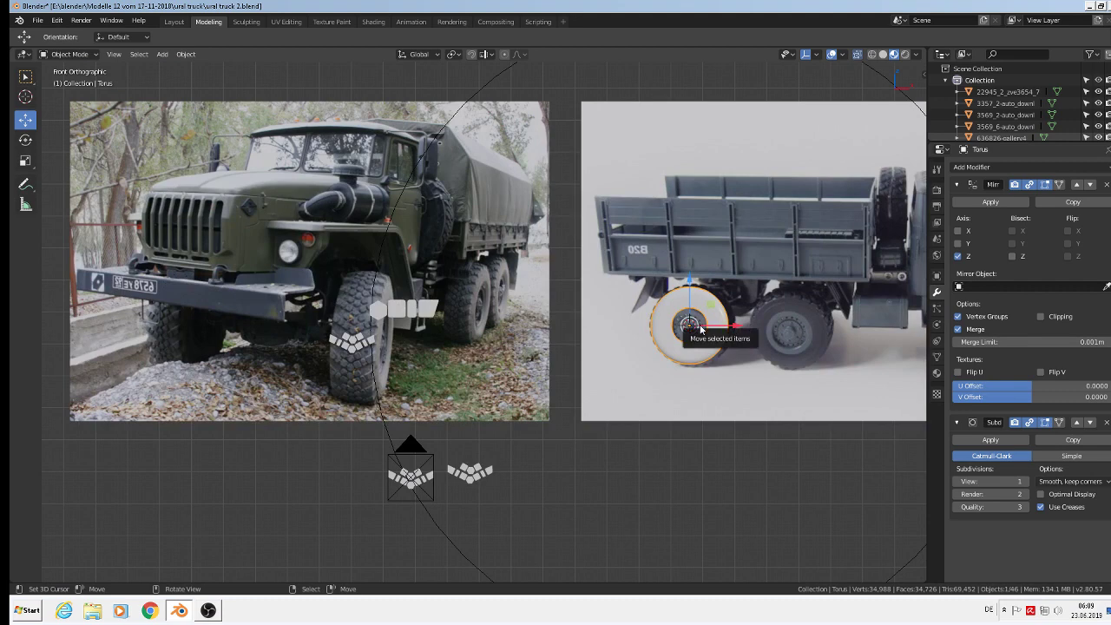
{"action": "key", "text": "g"}
{"action": "left_click", "coordinate": [539, 474]}
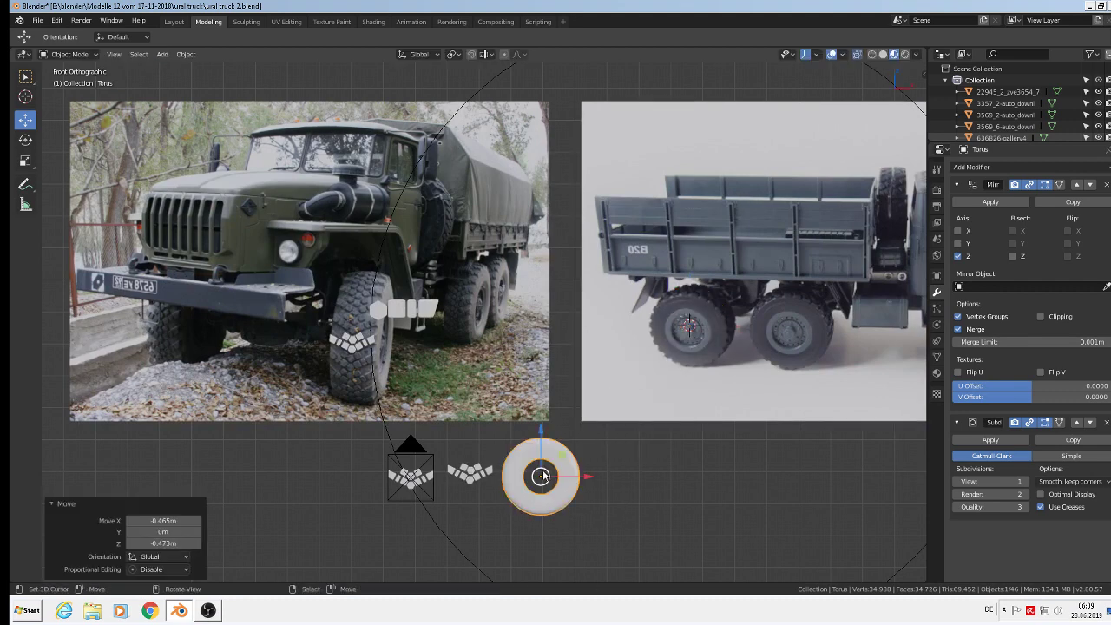
{"action": "left_click", "coordinate": [40, 21]}
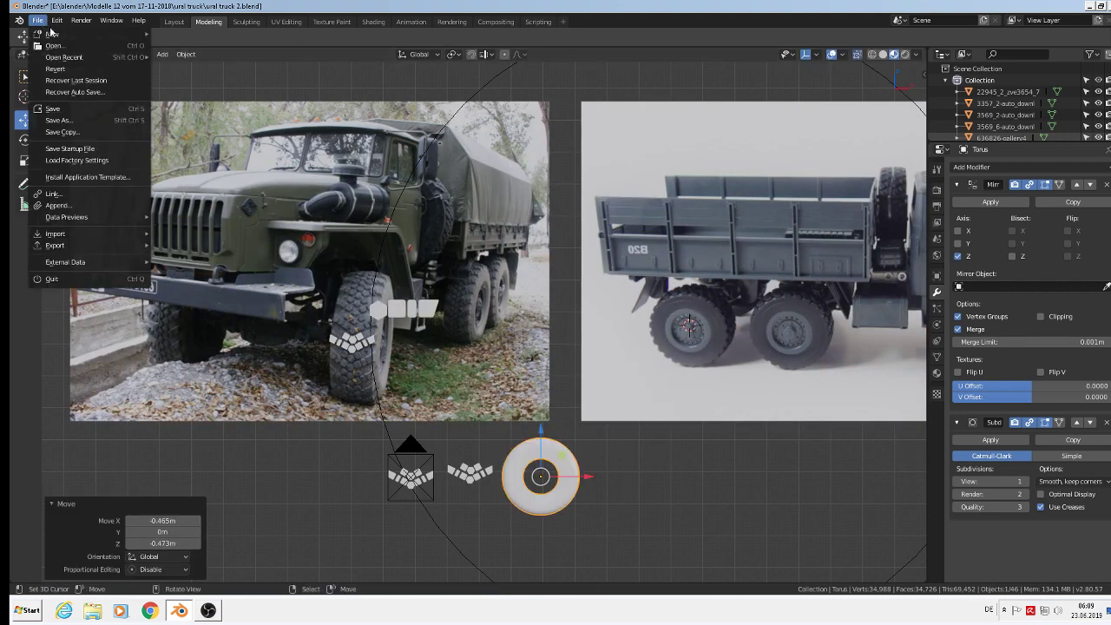
{"action": "left_click", "coordinate": [61, 110]}
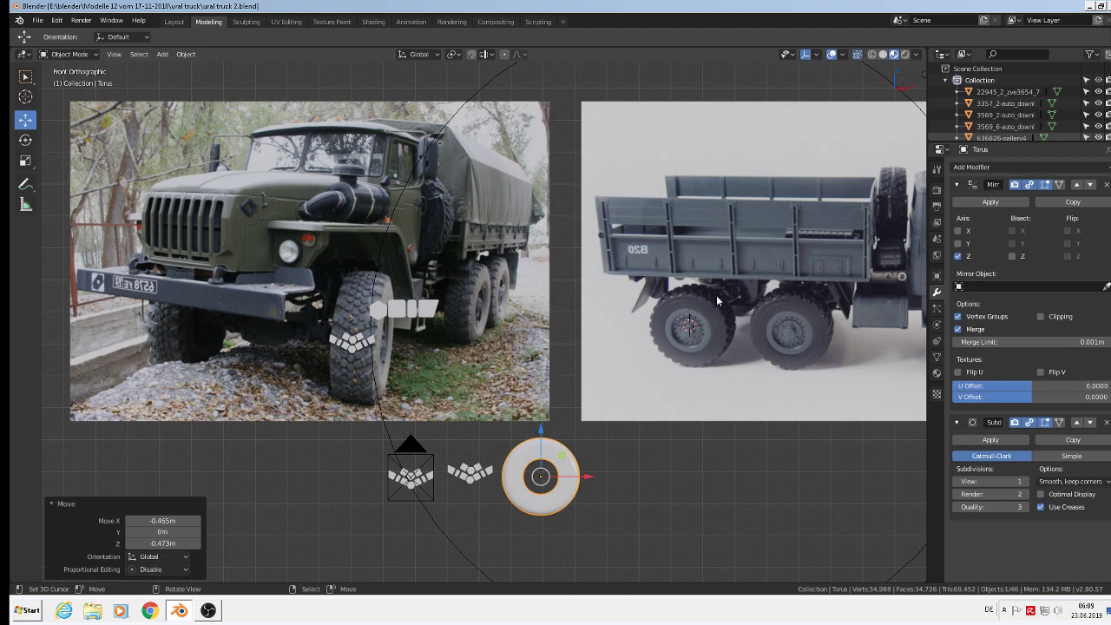
- Select the tread block pattern inside the camera frame below the front-view truck photo and enter Edit Mode on it
{"action": "scroll", "coordinate": [717, 300], "scroll_direction": "up", "scroll_amount": 1}
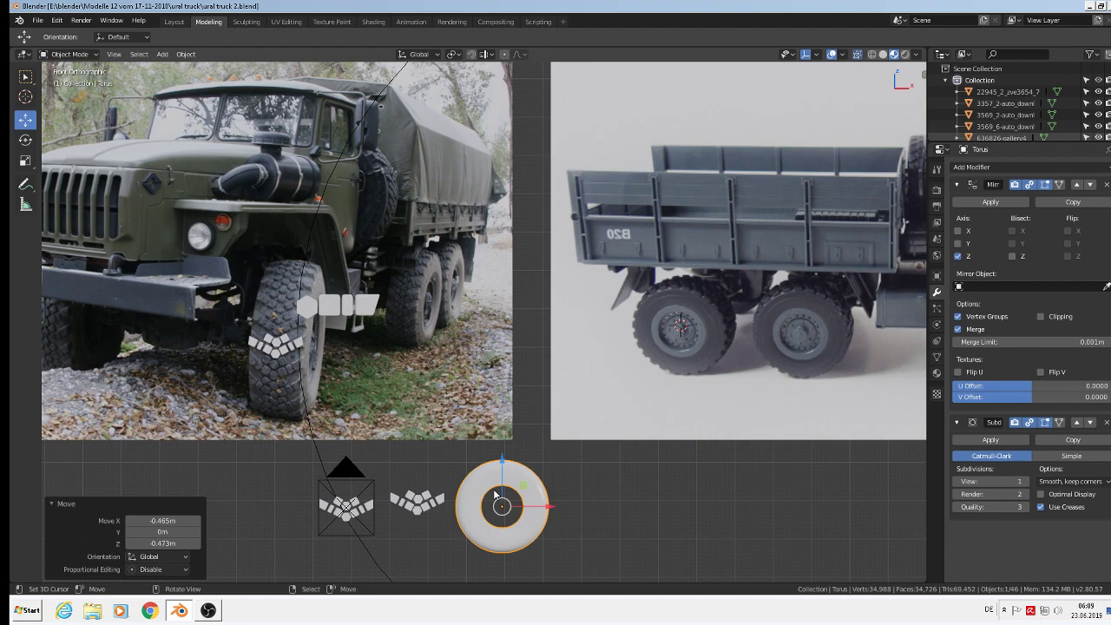
{"action": "scroll", "coordinate": [482, 507], "scroll_direction": "up", "scroll_amount": 5}
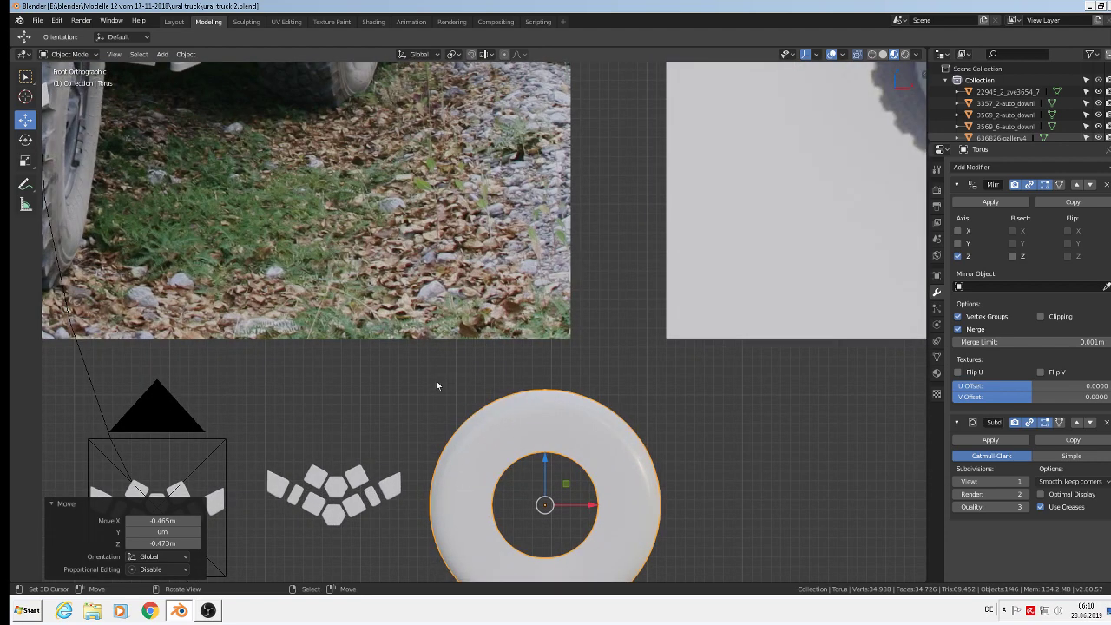
{"action": "middle_click_drag", "start_coordinate": [362, 415], "coordinate": [680, 249], "text": "shift"}
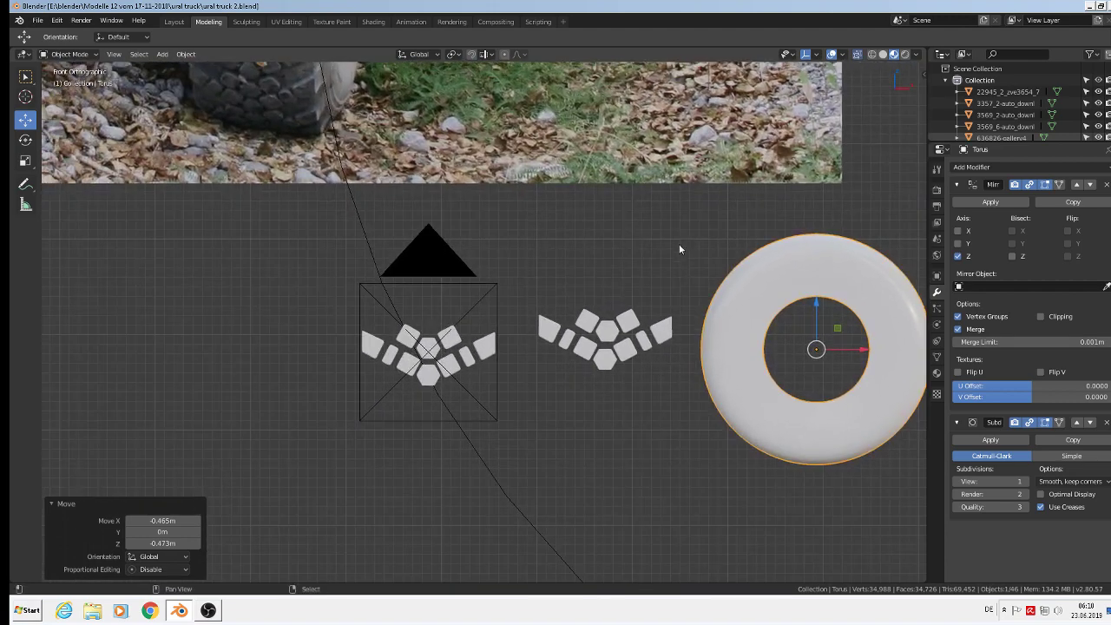
{"action": "scroll", "coordinate": [552, 330], "scroll_direction": "up", "scroll_amount": 2}
{"action": "scroll", "coordinate": [317, 469], "scroll_direction": "up", "scroll_amount": 2}
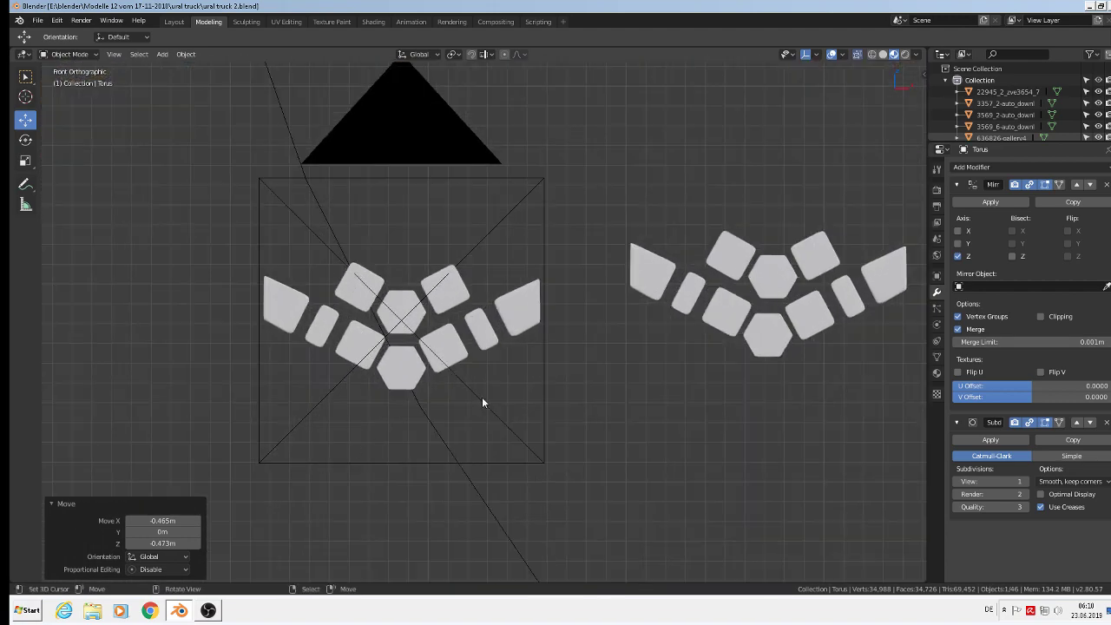
{"action": "left_click", "coordinate": [407, 356]}
{"action": "scroll", "coordinate": [407, 323], "scroll_direction": "up", "scroll_amount": 6}
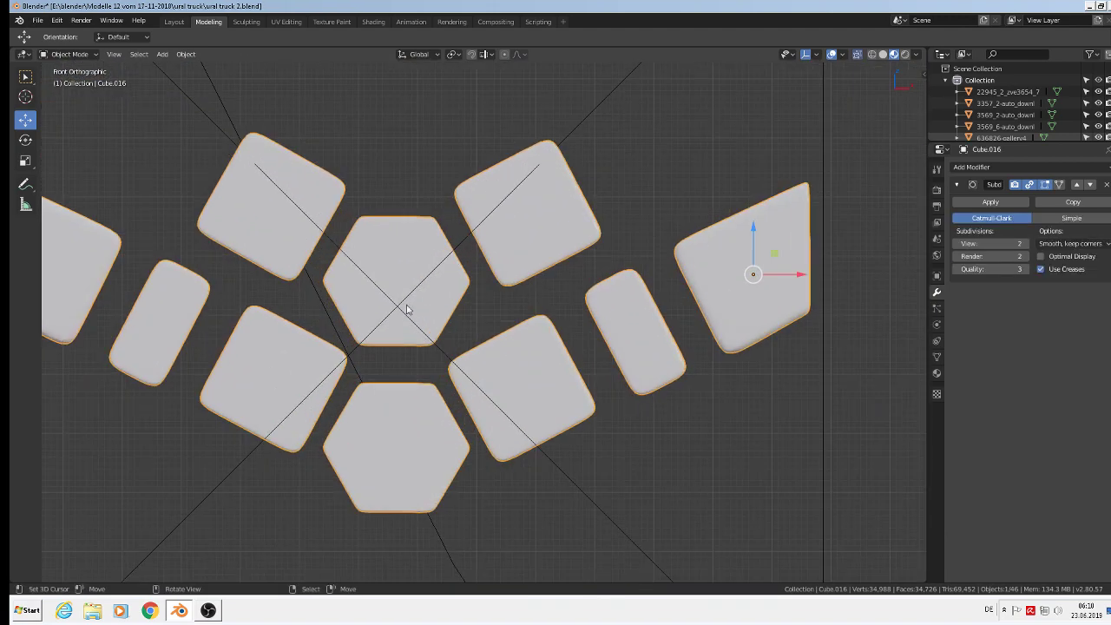
{"action": "key", "text": "Tab"}
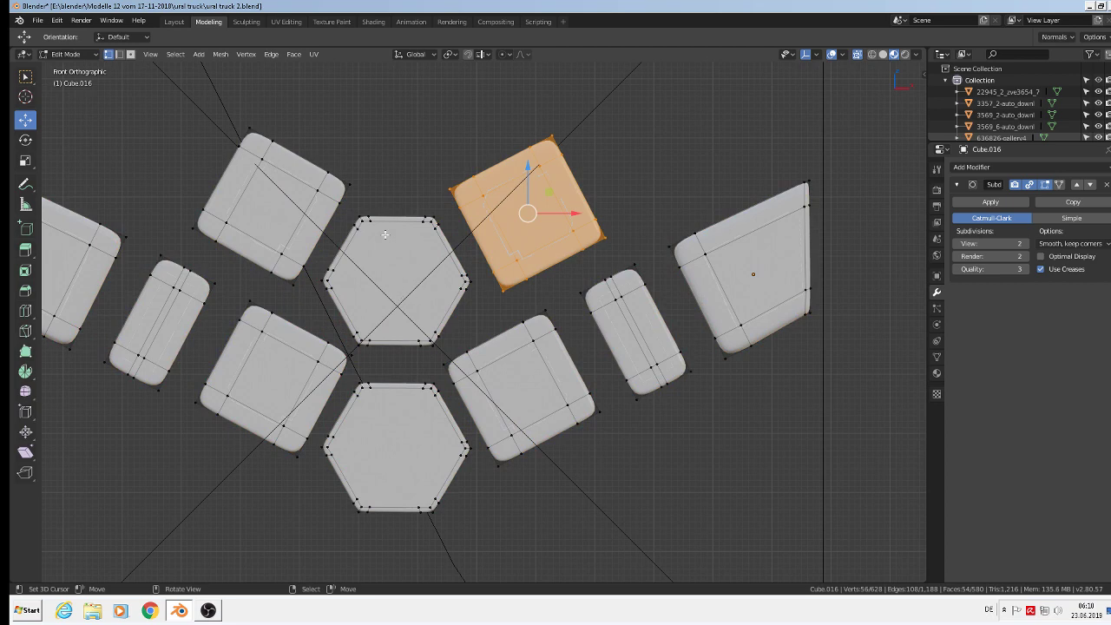
- Delete only the front face of the upper hexagonal tread block, keeping its surrounding edges
{"action": "scroll", "coordinate": [395, 252], "scroll_direction": "up", "scroll_amount": 4}
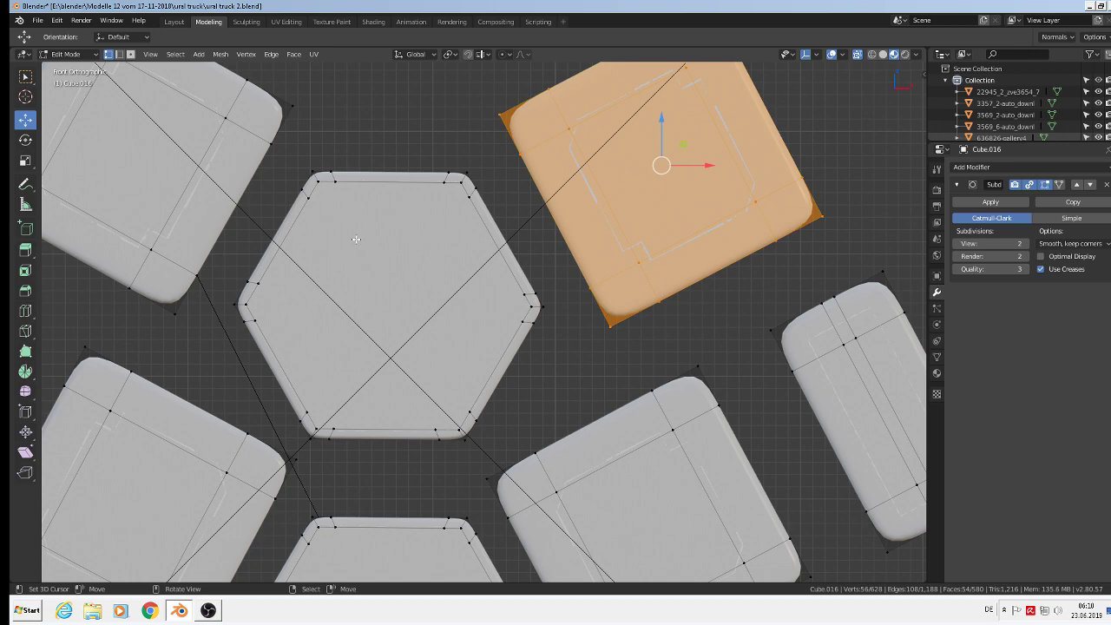
{"action": "key", "text": "3"}
{"action": "left_click", "coordinate": [396, 309]}
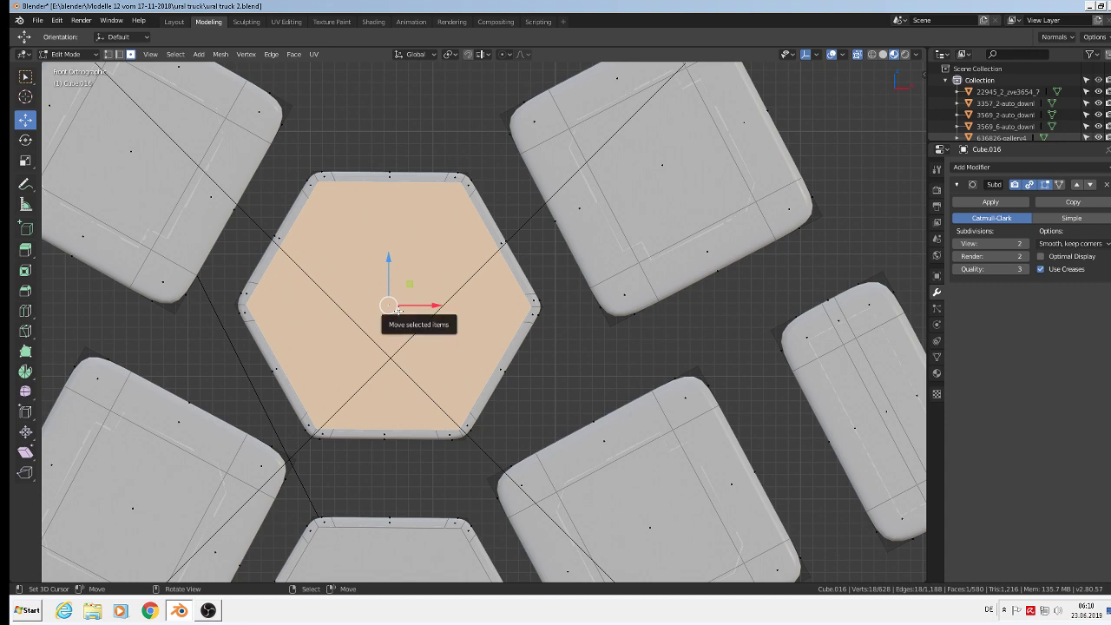
{"action": "key", "text": "x"}
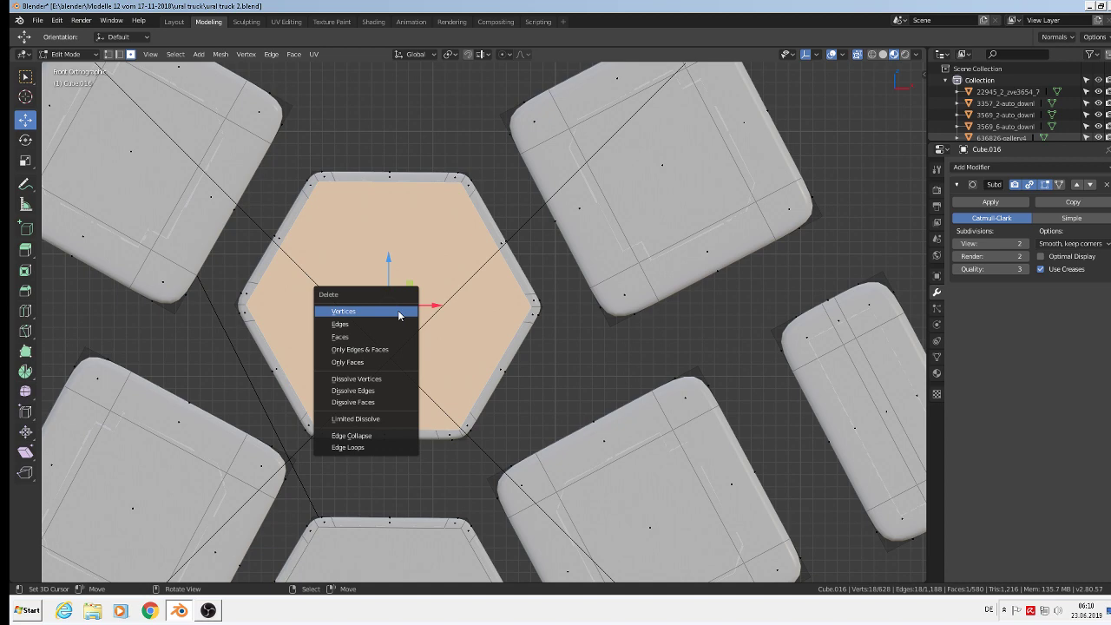
{"action": "left_click", "coordinate": [385, 362]}
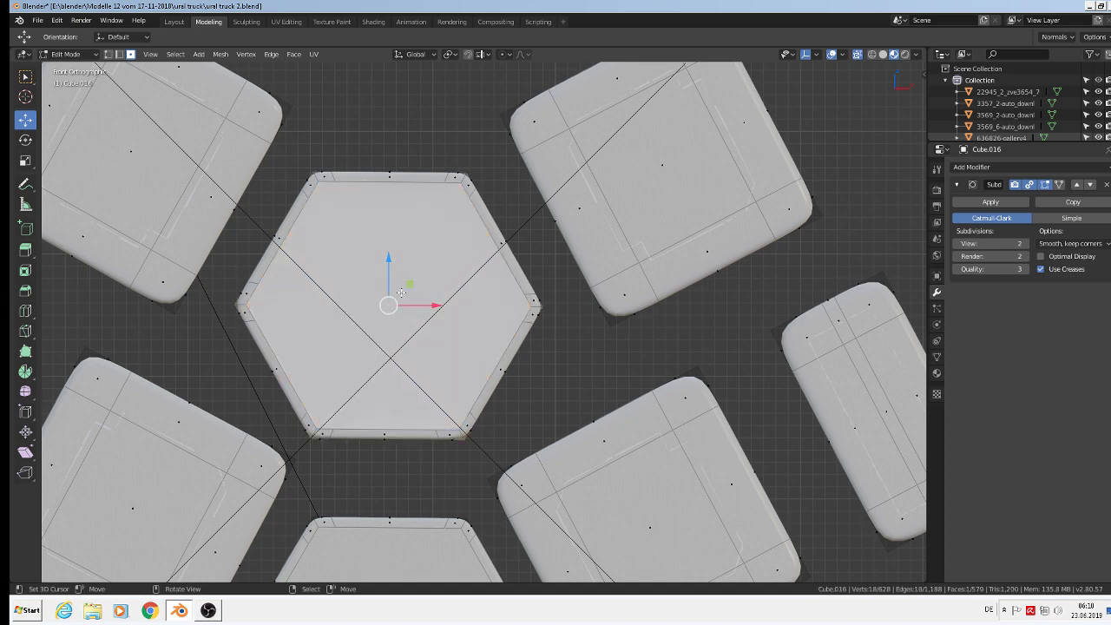
- Close the upper hexagonal block's open front edge loop with Grid Fill and check the smoothed result in Object Mode
{"action": "middle_click_drag", "start_coordinate": [401, 293], "coordinate": [376, 354]}
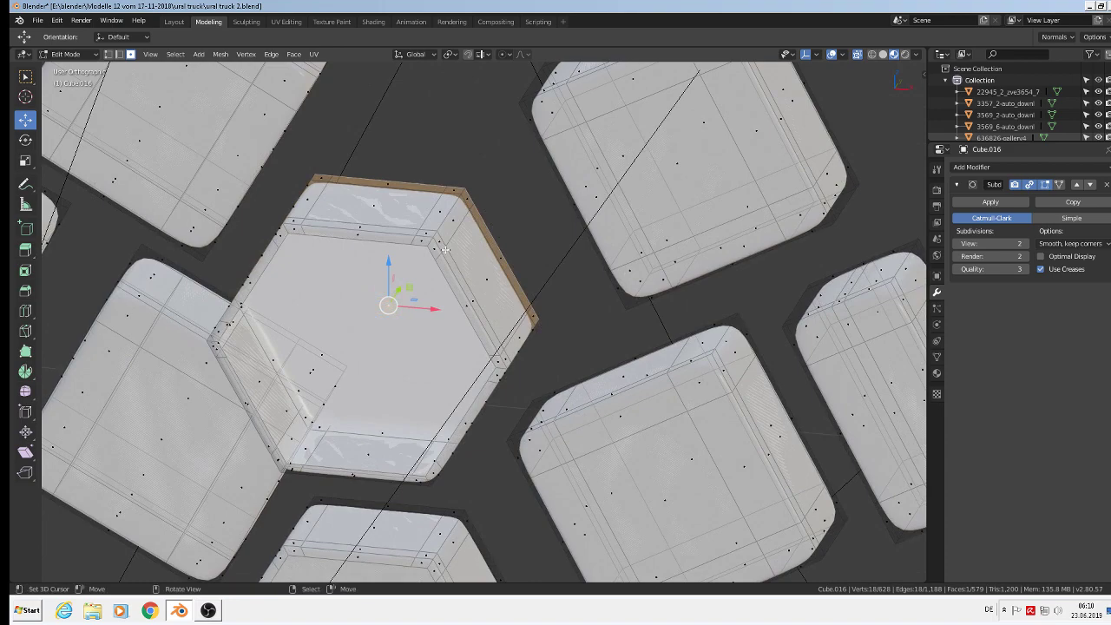
{"action": "middle_click_drag", "start_coordinate": [389, 357], "coordinate": [407, 281]}
{"action": "key", "text": "alt+z"}
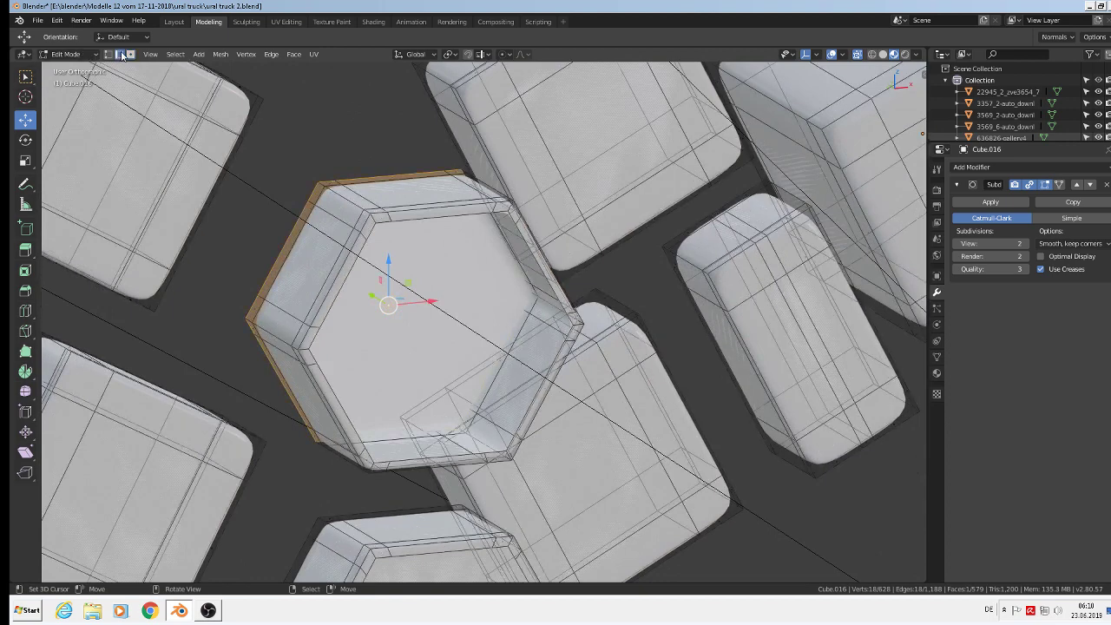
{"action": "left_click", "coordinate": [426, 227], "text": "alt"}
{"action": "left_click", "coordinate": [417, 217], "text": "alt"}
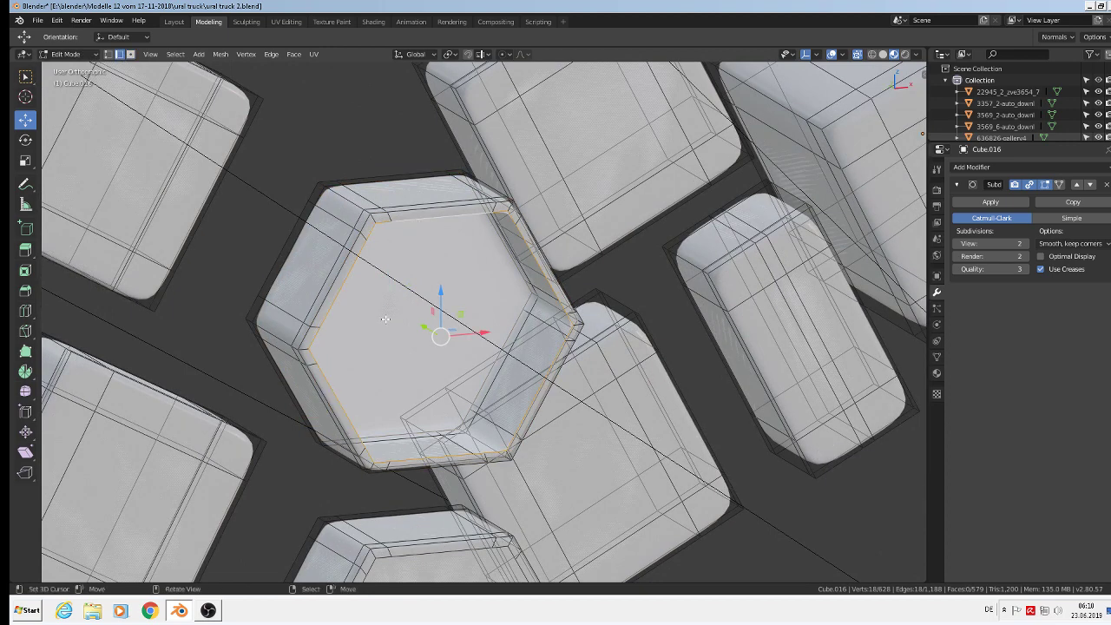
{"action": "key", "text": "F3"}
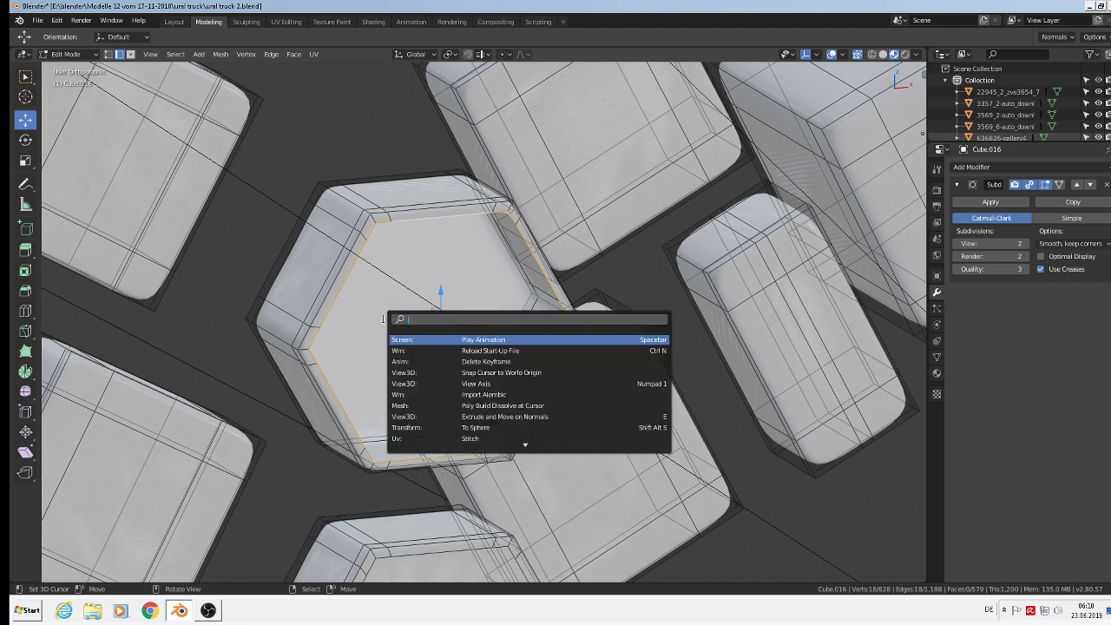
{"action": "type", "text": "fill"}
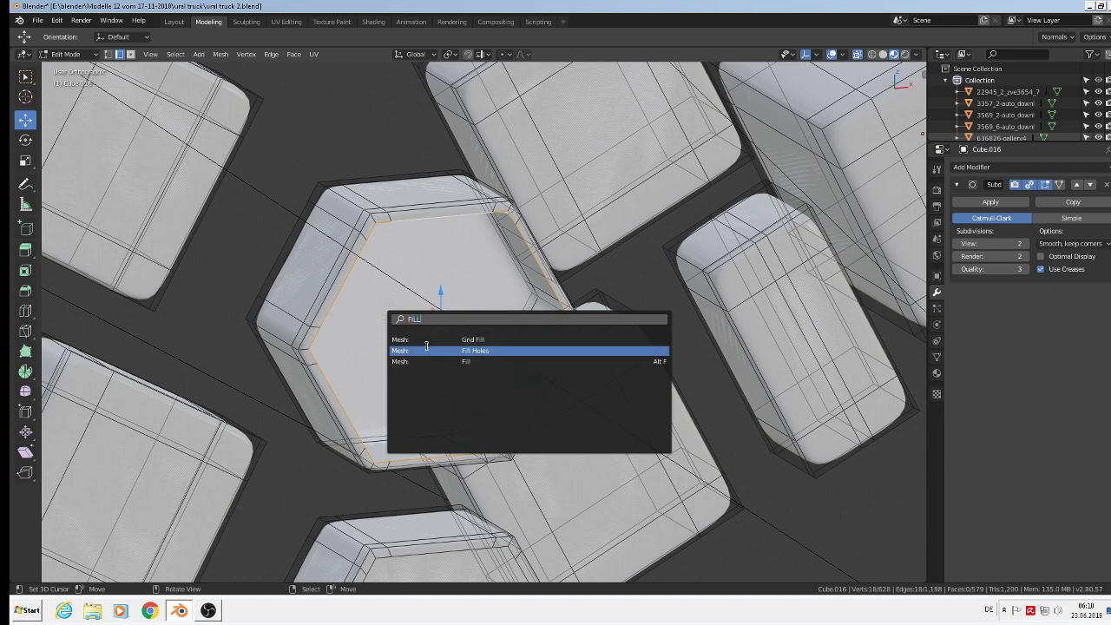
{"action": "left_click", "coordinate": [434, 340]}
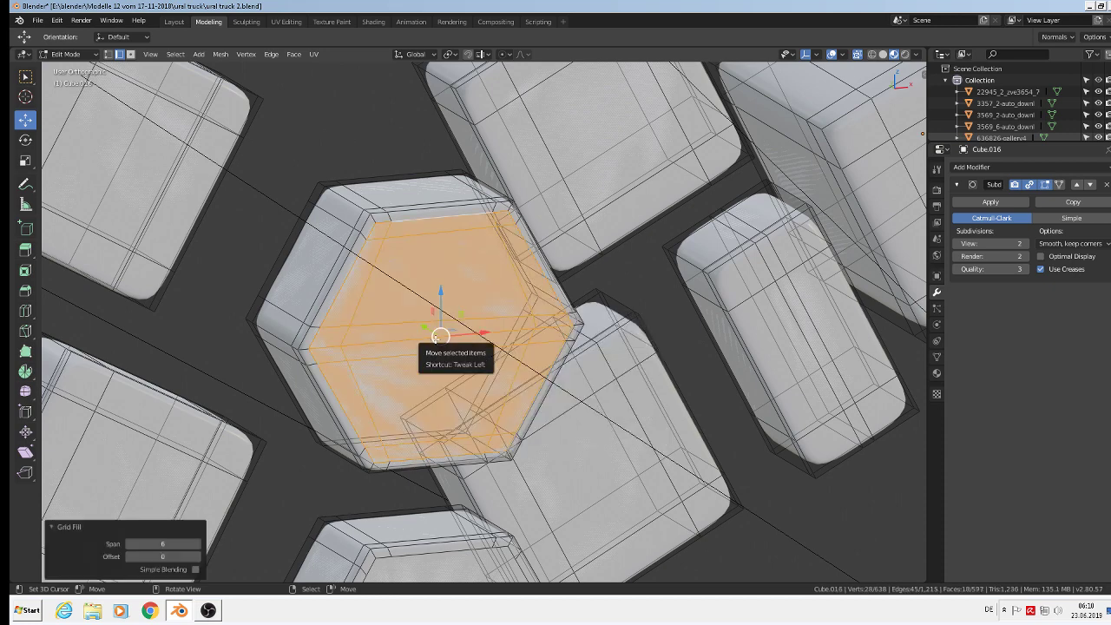
{"action": "key", "text": "Tab"}
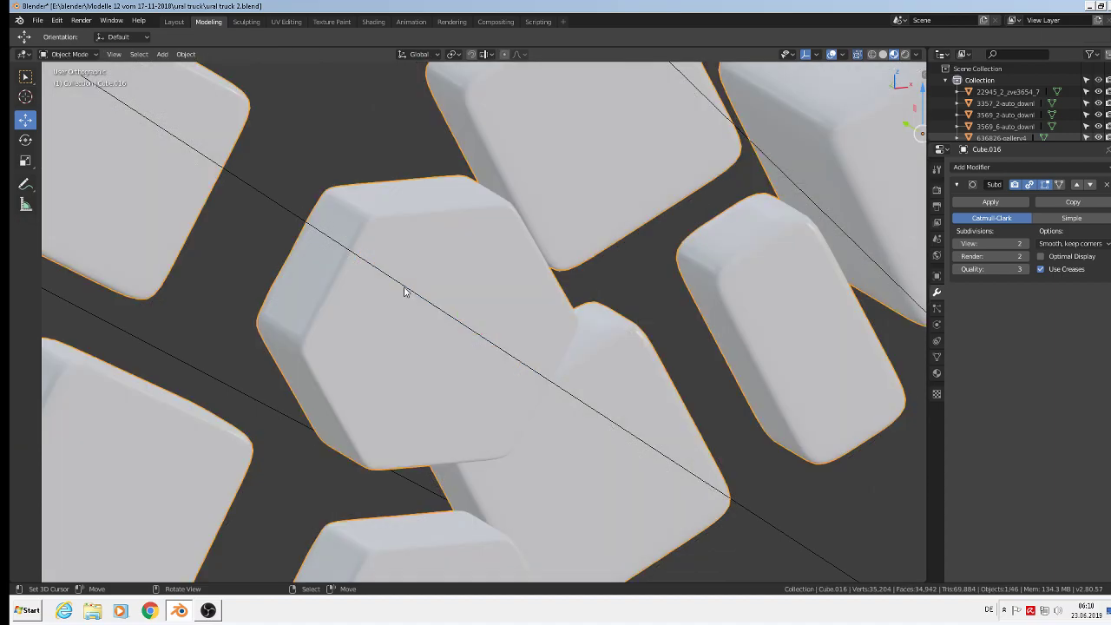
{"action": "key", "text": "Tab"}
- Delete only the front face of the lower hexagonal tread block, keeping its edges
{"action": "middle_click_drag", "start_coordinate": [404, 290], "coordinate": [337, 274]}
{"action": "scroll", "coordinate": [337, 274], "scroll_direction": "down", "scroll_amount": 1}
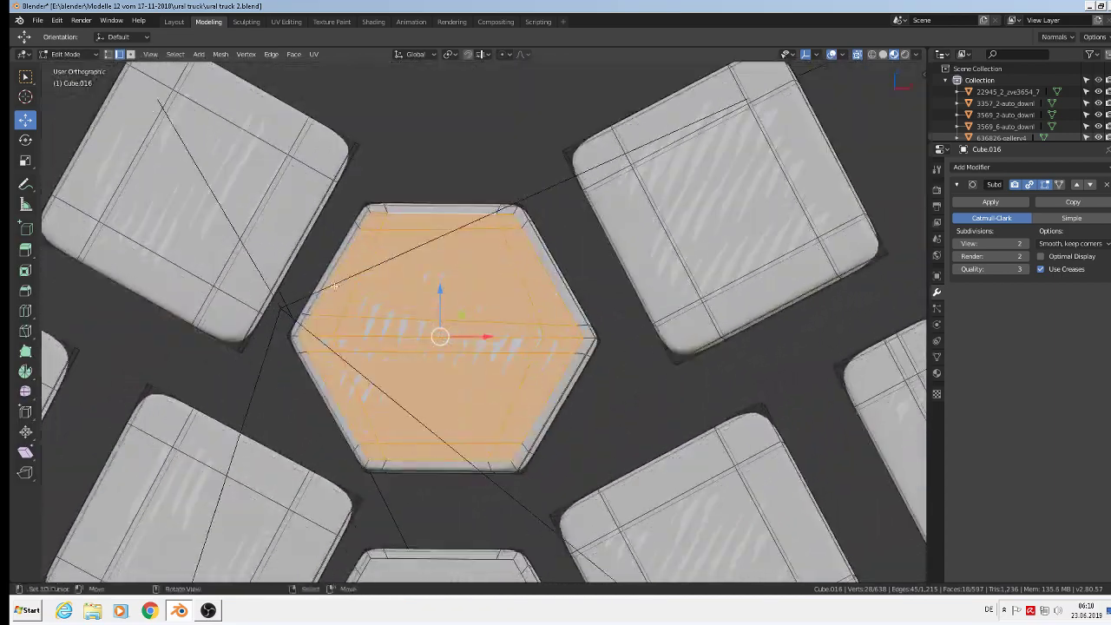
{"action": "key", "text": "Tab"}
{"action": "scroll", "coordinate": [392, 342], "scroll_direction": "down", "scroll_amount": 4}
{"action": "middle_click_drag", "start_coordinate": [439, 405], "coordinate": [494, 233]}
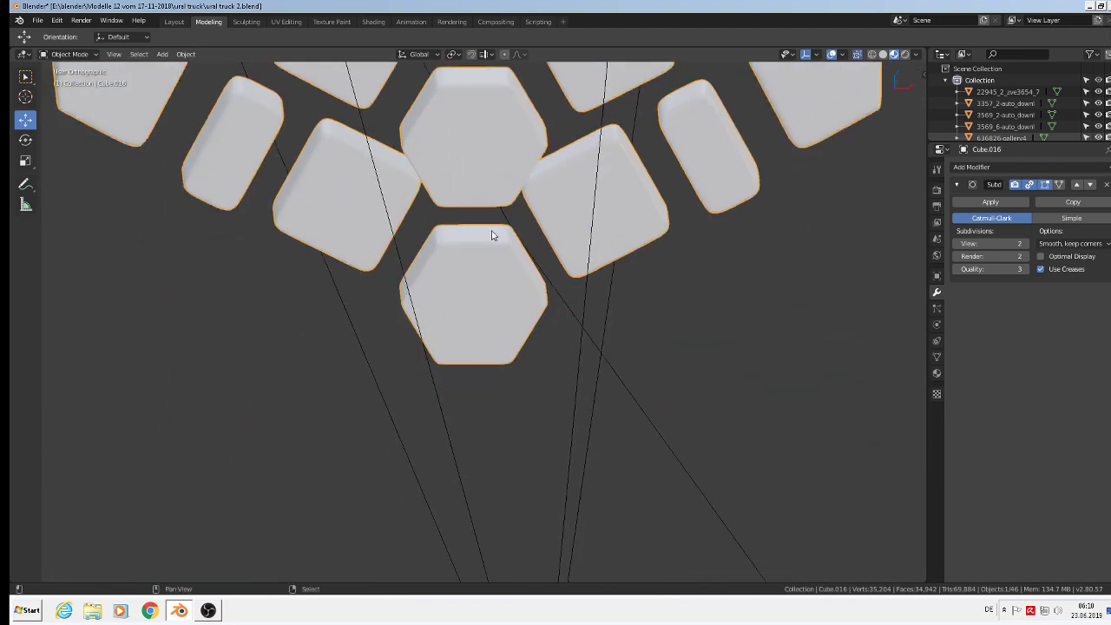
{"action": "scroll", "coordinate": [469, 264], "scroll_direction": "up", "scroll_amount": 3}
{"action": "key", "text": "Tab"}
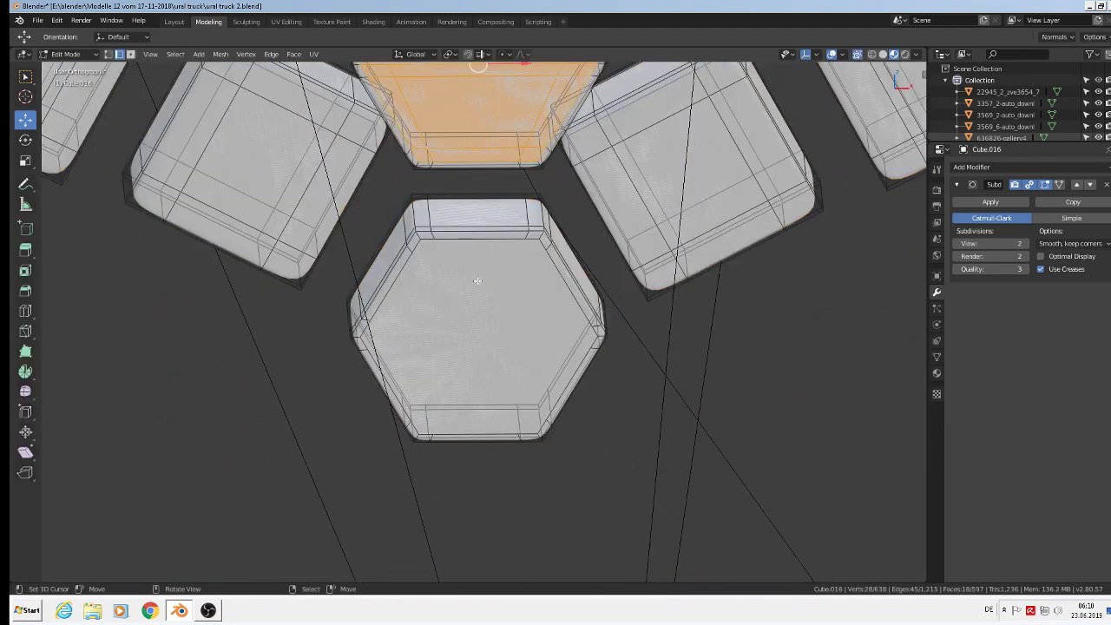
{"action": "key", "text": "alt+a"}
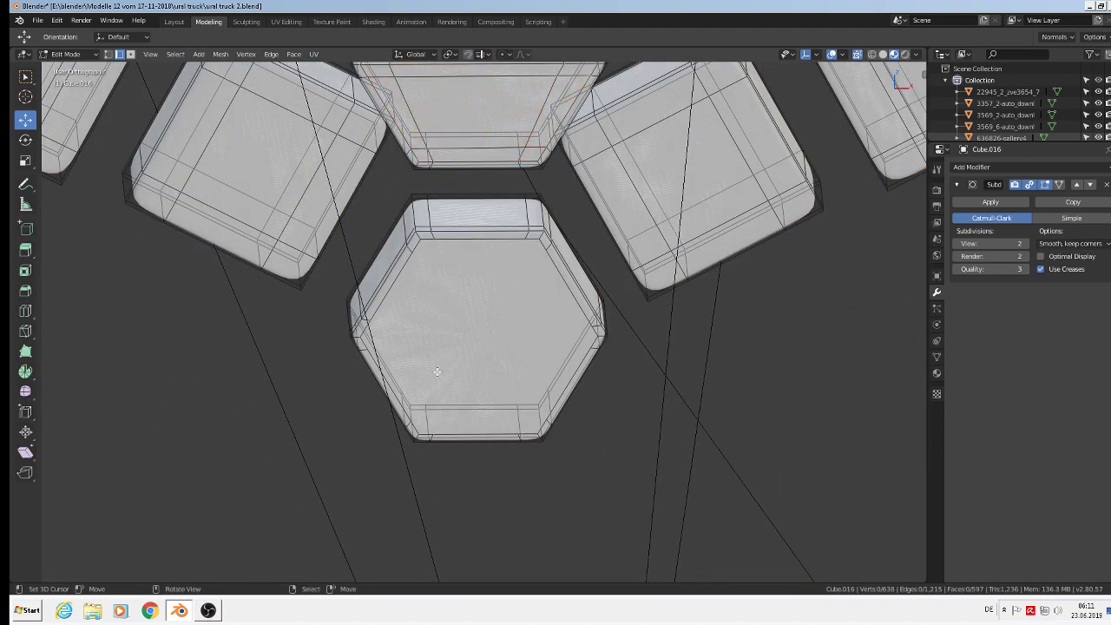
{"action": "left_click", "coordinate": [131, 53]}
{"action": "left_click", "coordinate": [472, 323]}
{"action": "key", "text": "x"}
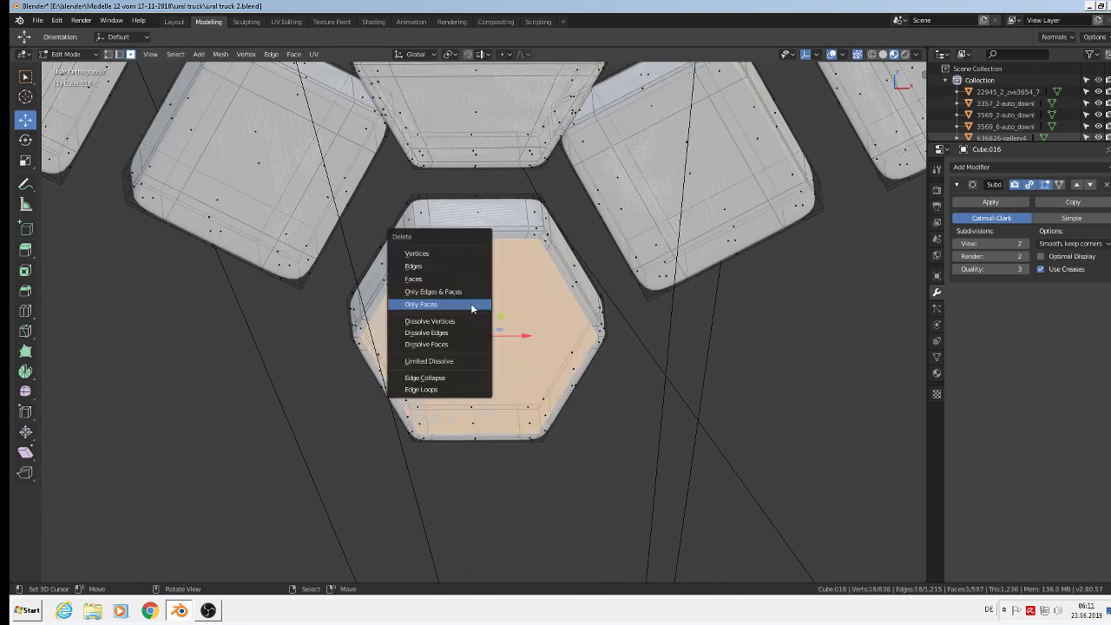
{"action": "left_click", "coordinate": [472, 303]}
- Select the open front edge loop of the lower hexagonal block, close it with Grid Fill, and return to Object Mode
{"action": "middle_click_drag", "start_coordinate": [467, 301], "coordinate": [452, 286]}
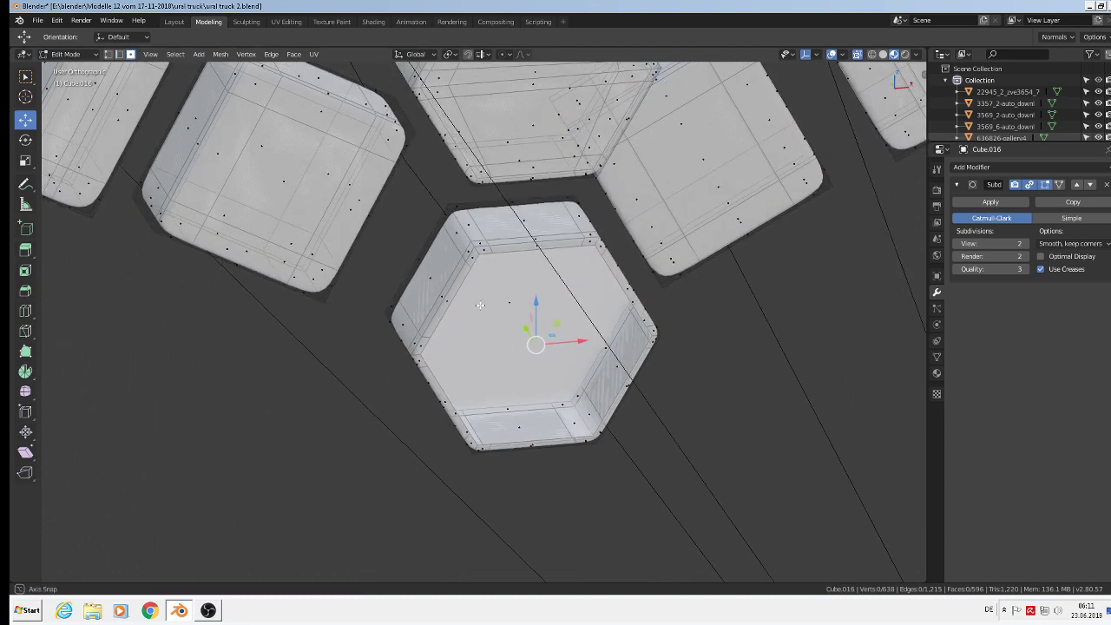
{"action": "left_click", "coordinate": [119, 54]}
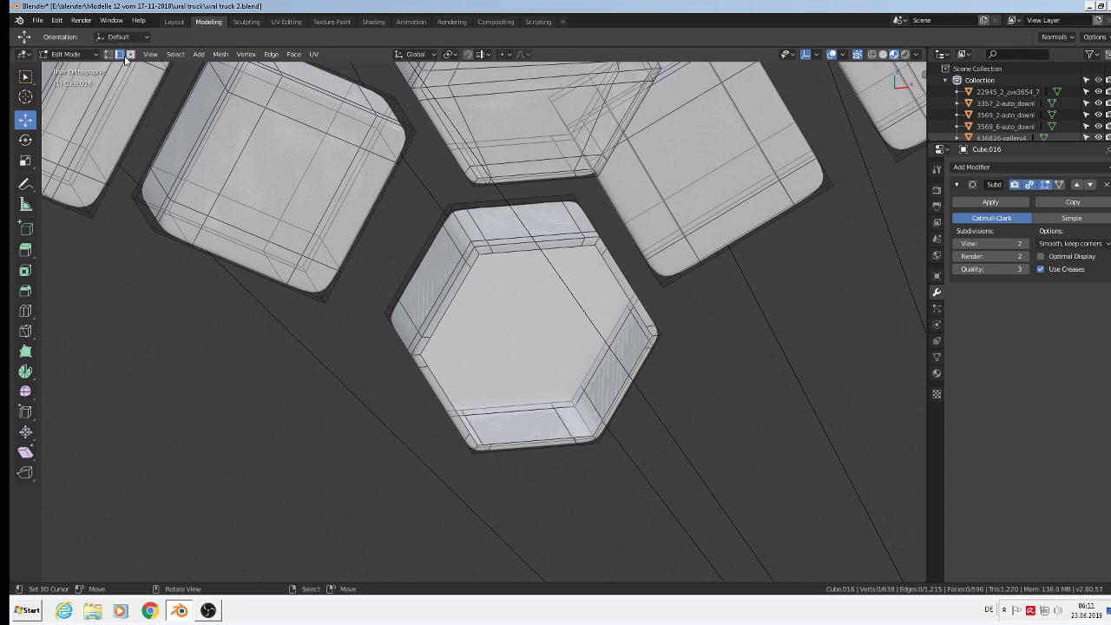
{"action": "left_click", "coordinate": [507, 254], "text": "alt"}
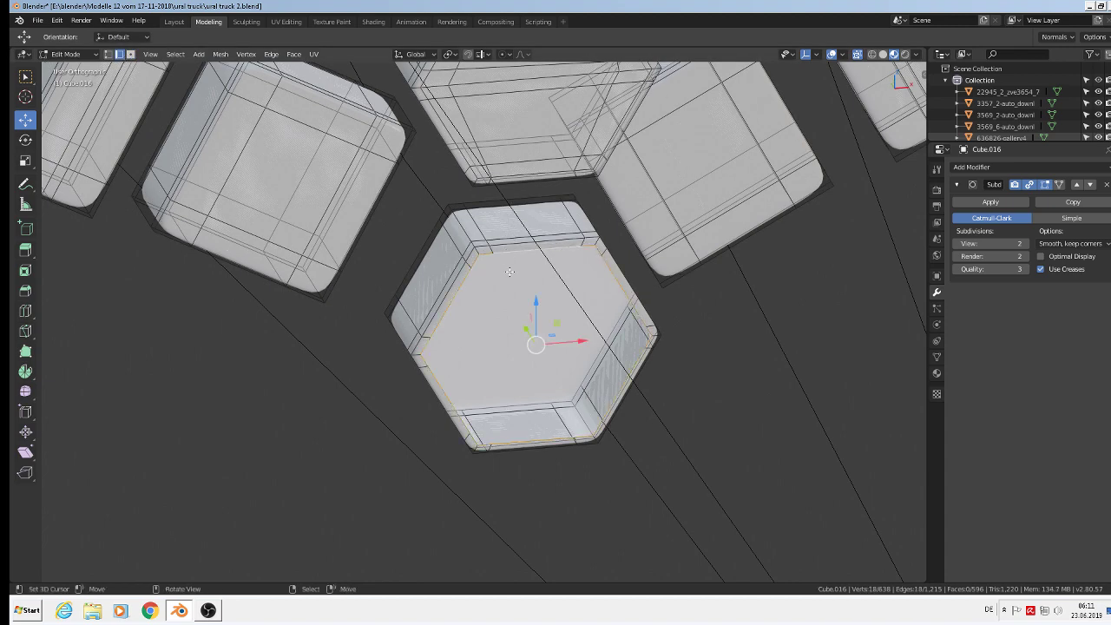
{"action": "key", "text": "F3"}
{"action": "type", "text": "Grid Fill"}
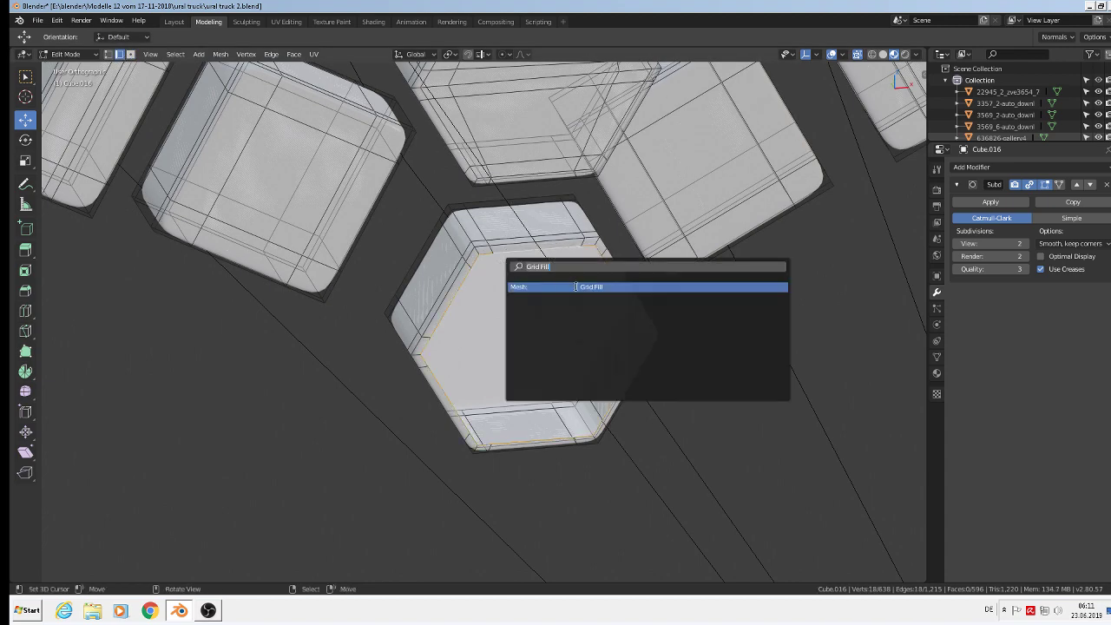
{"action": "key", "text": "Return"}
{"action": "key", "text": "Tab"}
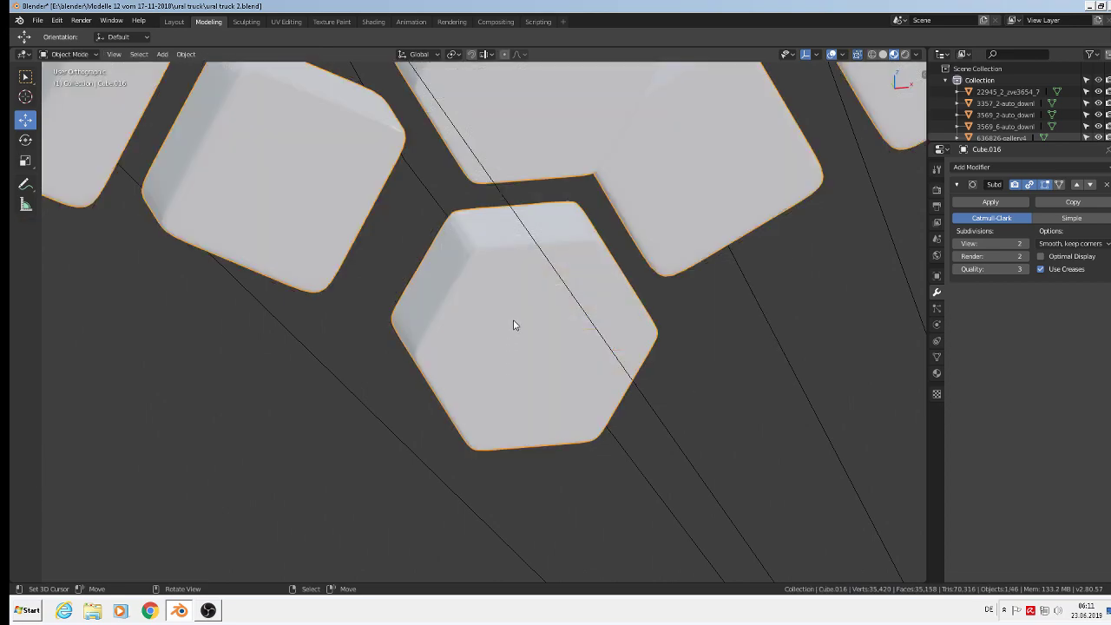
- Move the whole tread block pattern about -0.126 m in Y and look at it from the top view
{"action": "scroll", "coordinate": [519, 308], "scroll_direction": "down", "scroll_amount": 3}
{"action": "scroll", "coordinate": [527, 290], "scroll_direction": "up", "scroll_amount": 1}
{"action": "mouse_move", "coordinate": [526, 290]}
{"action": "middle_mouse_down"}
{"action": "mouse_move", "coordinate": [551, 388]}
{"action": "mouse_move", "coordinate": [552, 375]}
{"action": "mouse_move", "coordinate": [479, 374]}
{"action": "mouse_move", "coordinate": [530, 296]}
{"action": "middle_mouse_up"}
{"action": "scroll", "coordinate": [551, 383], "scroll_direction": "down", "scroll_amount": 5}
{"action": "scroll", "coordinate": [480, 374], "scroll_direction": "up", "scroll_amount": 2}
{"action": "left_click_drag", "start_coordinate": [638, 211], "coordinate": [687, 454]}
{"action": "key", "text": "KP_7"}
{"action": "scroll", "coordinate": [704, 427], "scroll_direction": "down", "scroll_amount": 5}
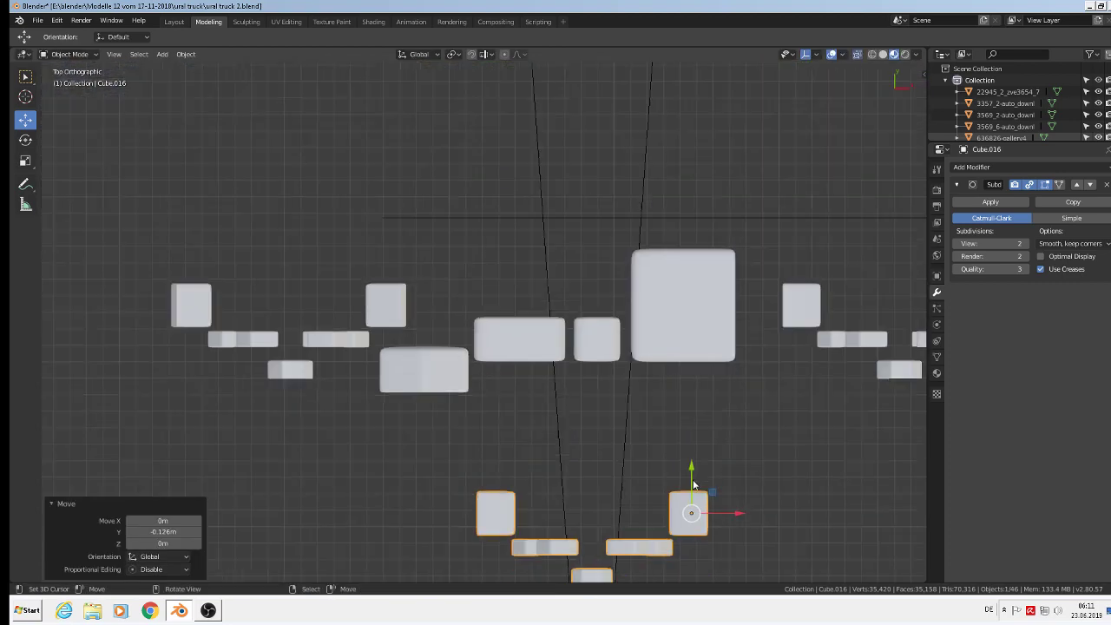
- Shift the tread block pattern about 0.0055 m in Y and enter Edit Mode on it
{"action": "scroll", "coordinate": [594, 395], "scroll_direction": "up", "scroll_amount": 6}
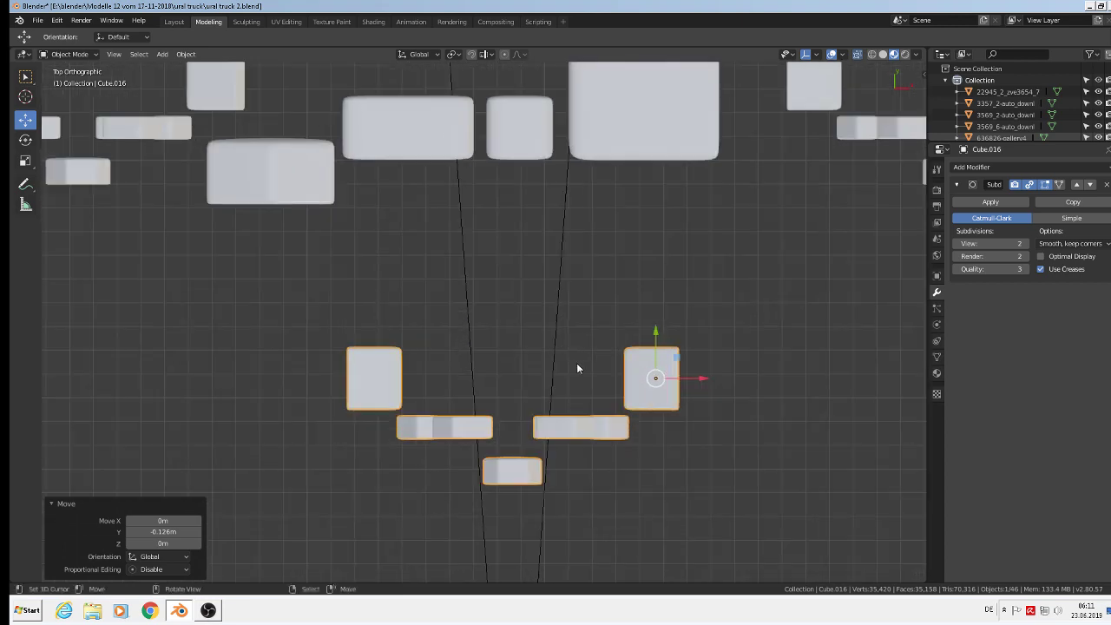
{"action": "key", "text": "Tab"}
{"action": "scroll", "coordinate": [581, 398], "scroll_direction": "up", "scroll_amount": 1}
{"action": "key", "text": "Tab"}
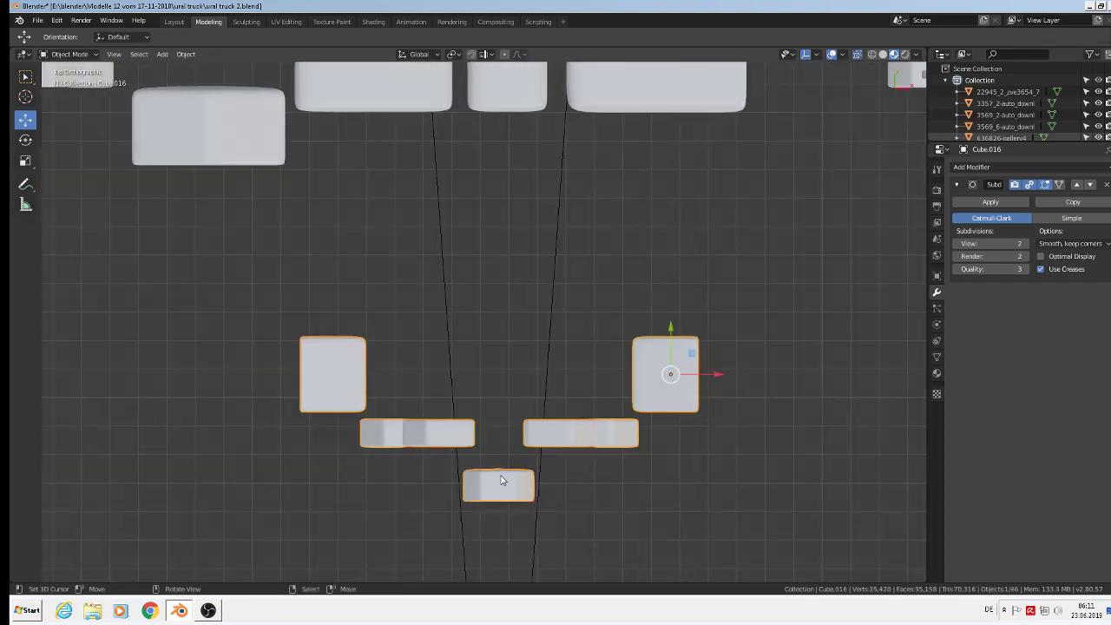
{"action": "left_click_drag", "start_coordinate": [670, 328], "coordinate": [670, 313]}
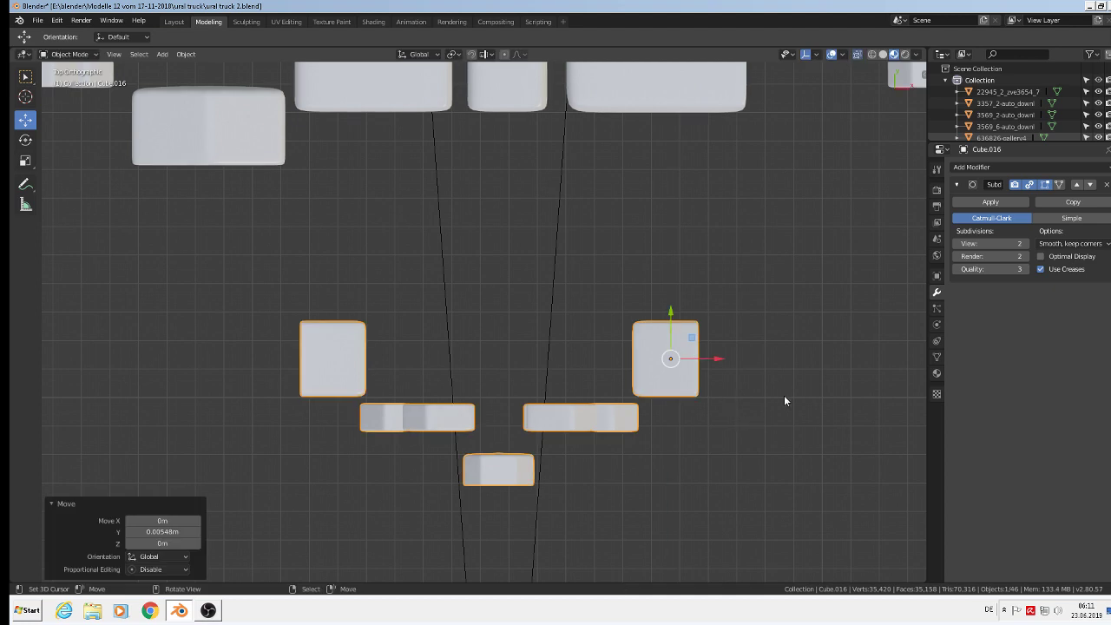
{"action": "key", "text": "Tab"}
- Try moving one linked block of the left middle row about 0.0106 m in Y, and undo the move
{"action": "key", "text": "a"}
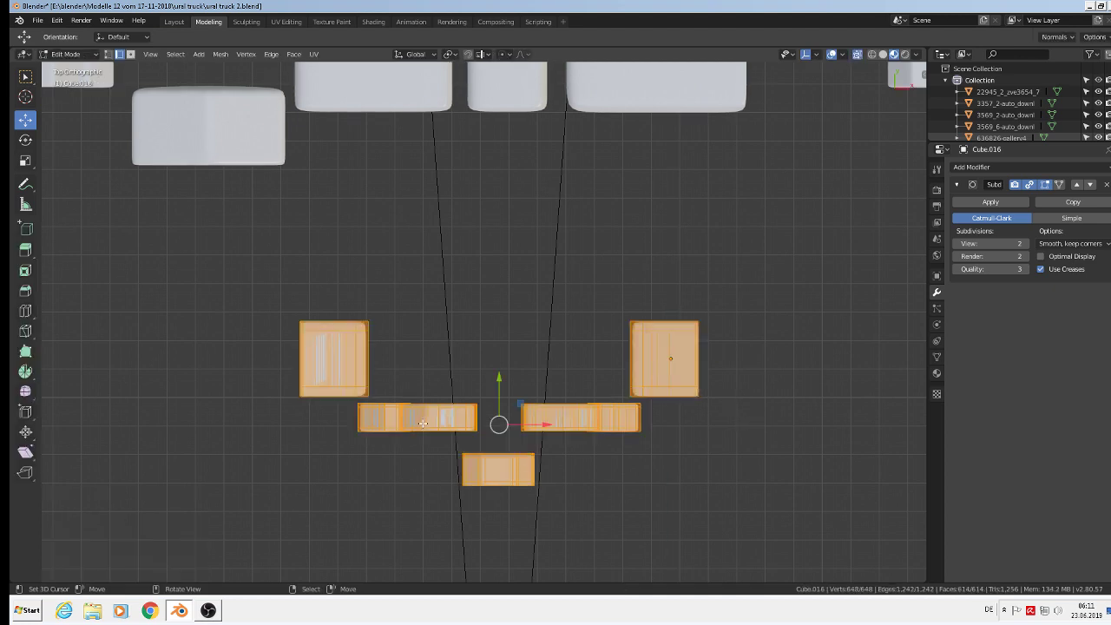
{"action": "left_click", "coordinate": [424, 421]}
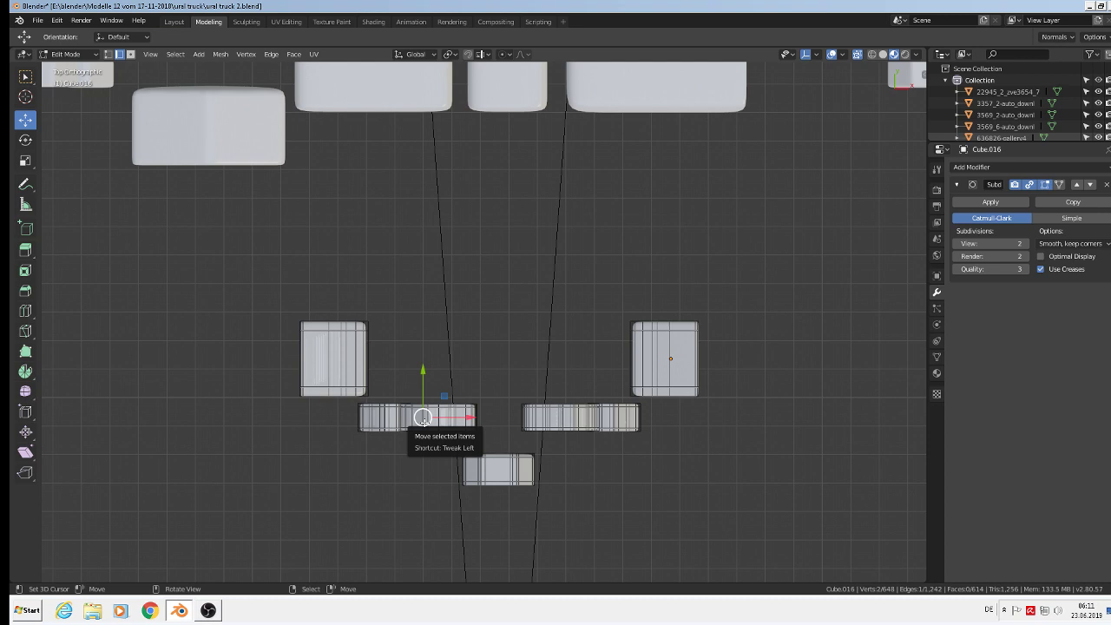
{"action": "key", "text": "l"}
{"action": "key", "text": "g"}
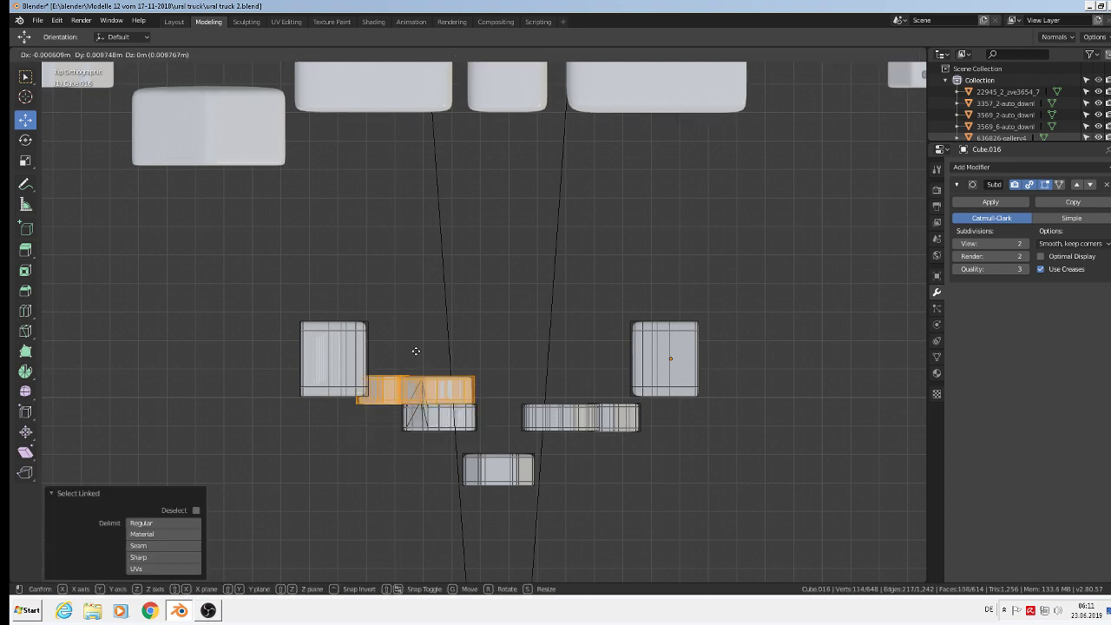
{"action": "left_click", "coordinate": [416, 350]}
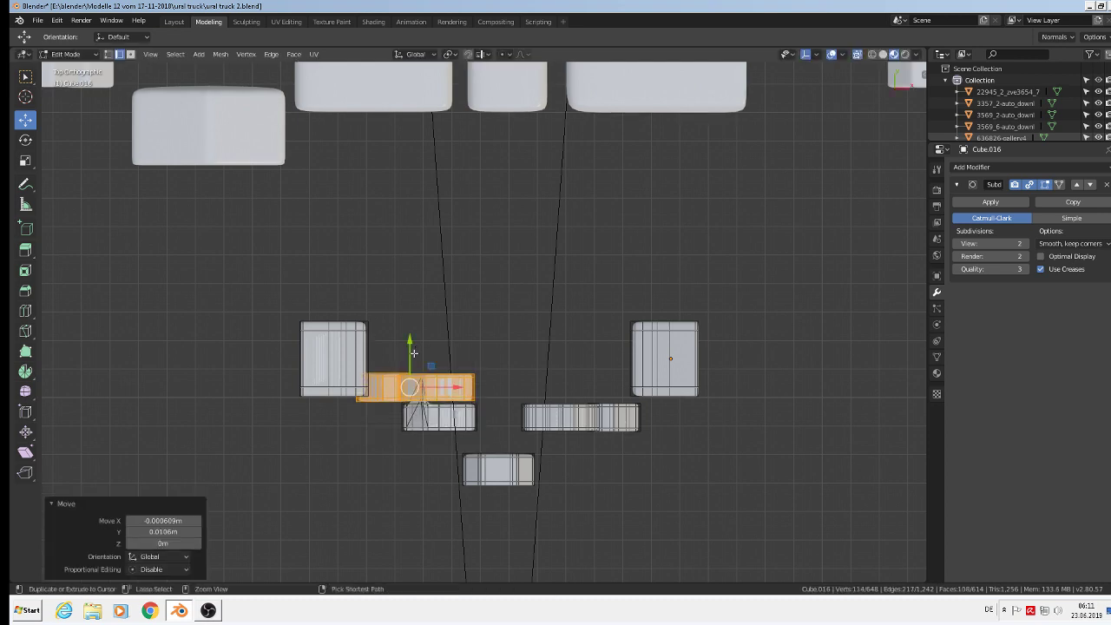
{"action": "key", "text": "ctrl+z"}
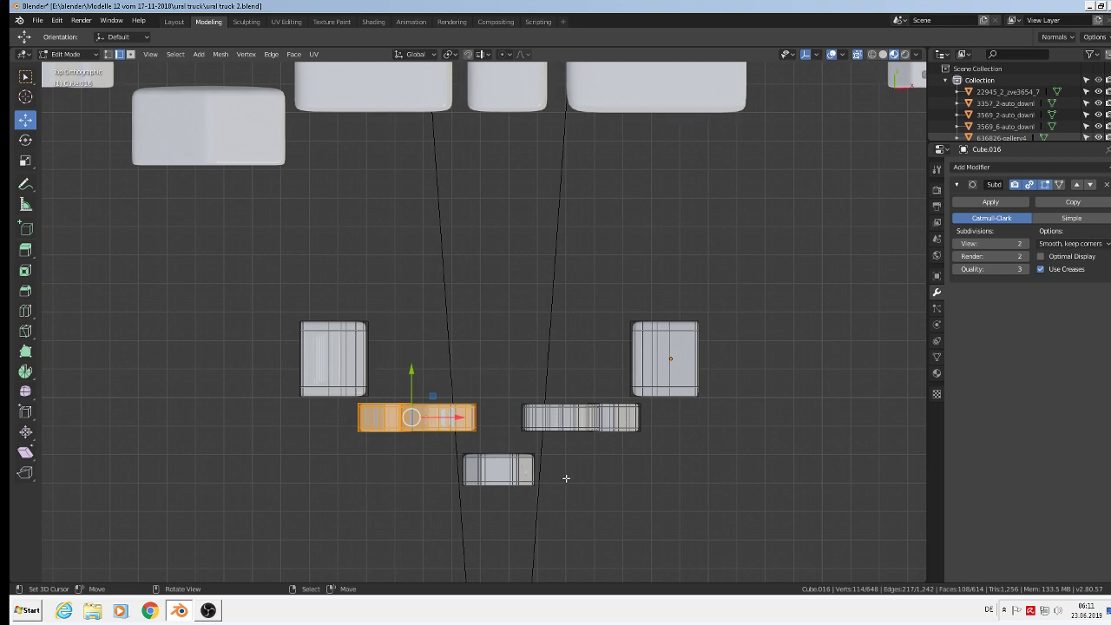
- Select both middle block rows in the top view and move them about 0.0122 m along Y to line up with the outer blocks
{"action": "key", "text": "b"}
{"action": "left_click_drag", "start_coordinate": [705, 445], "coordinate": [346, 396]}
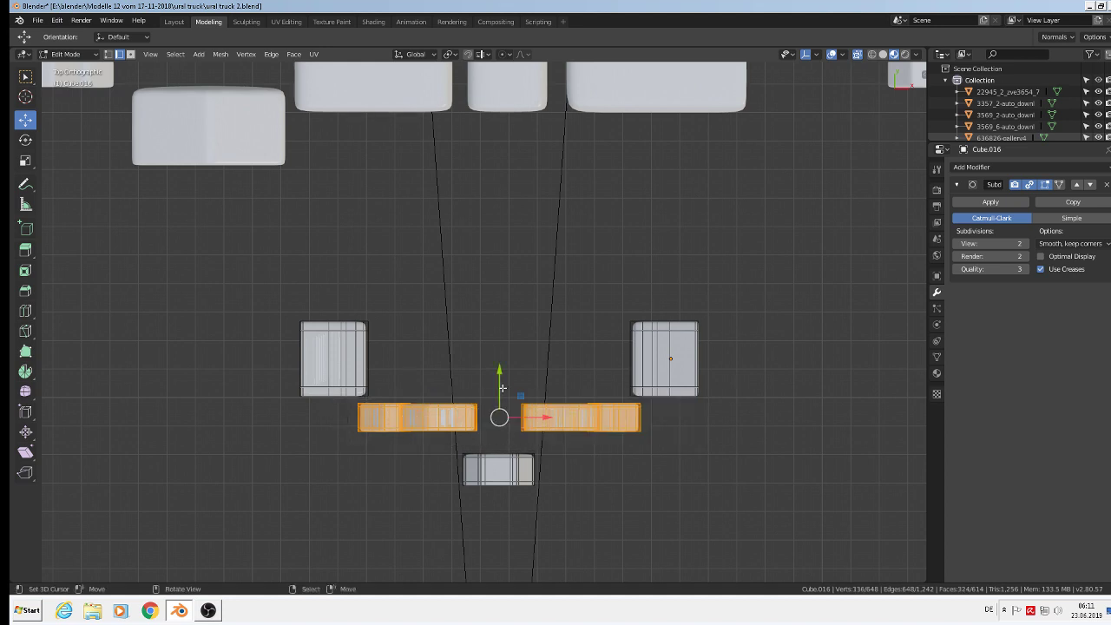
{"action": "key", "text": "g"}
{"action": "key", "text": "y"}
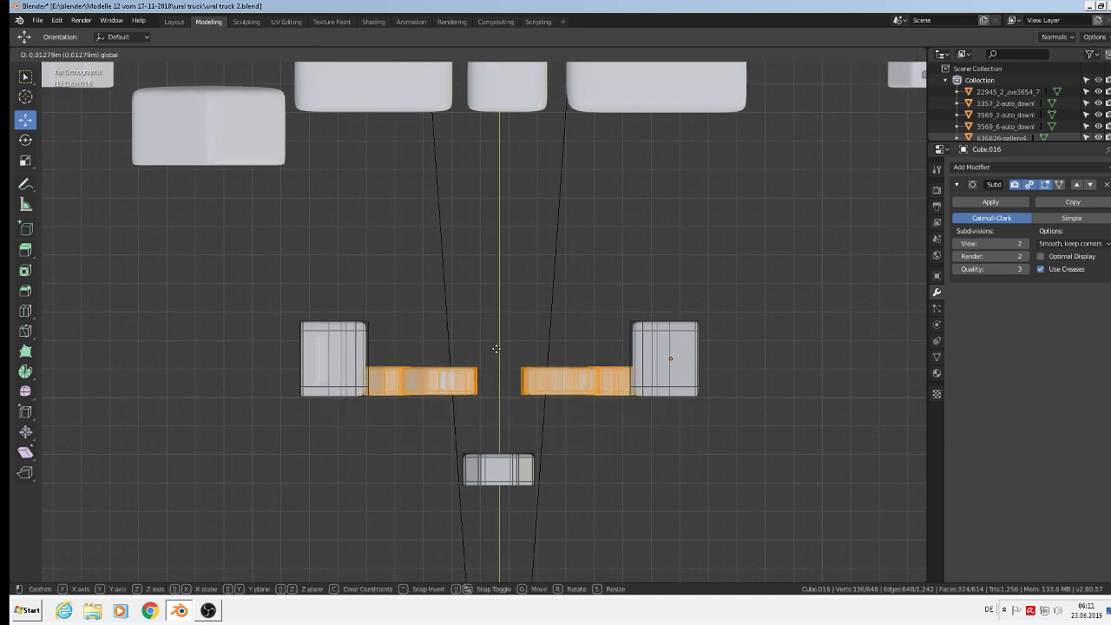
{"action": "left_click", "coordinate": [496, 351]}
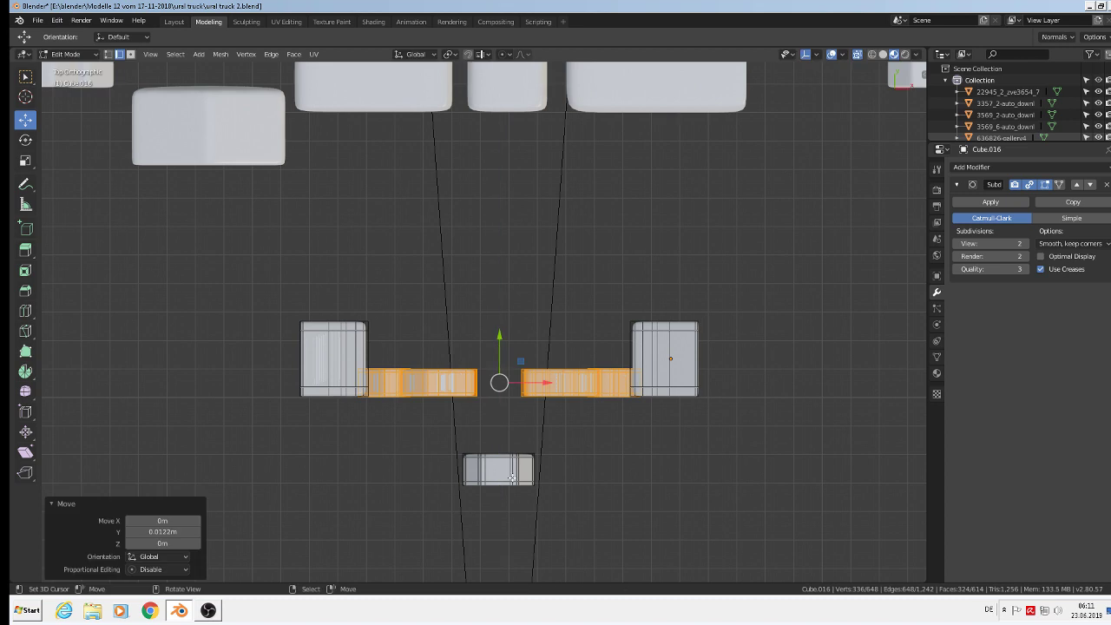
- Select the centre blocks in the top view, move them about 0.0313 m along Y level with the other rows, and leave Edit Mode
{"action": "key", "text": "a"}
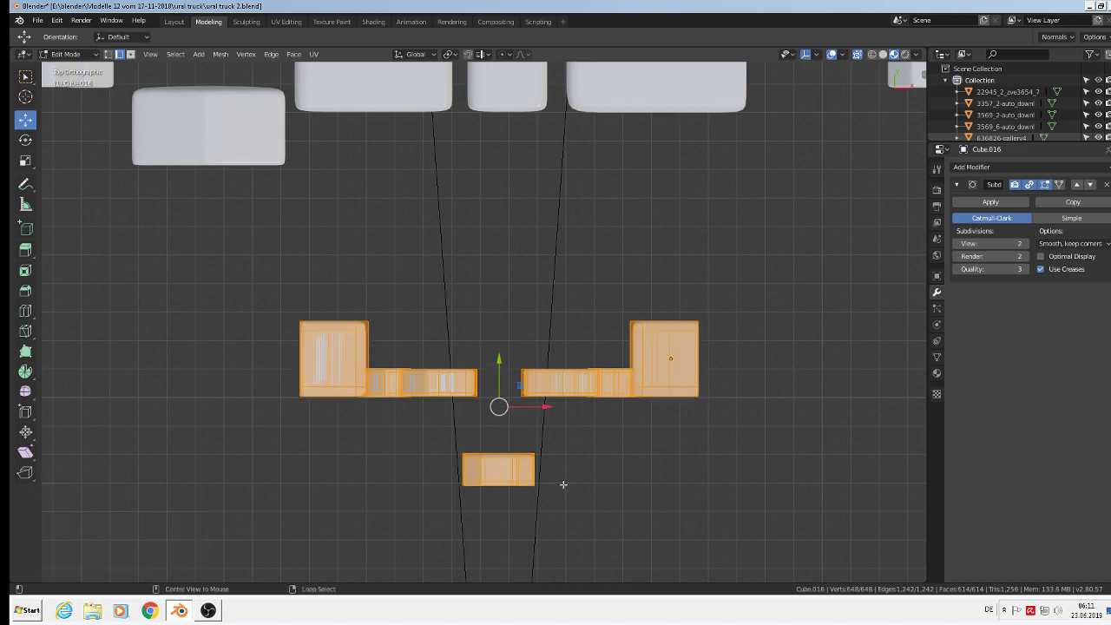
{"action": "key", "text": "alt+a"}
{"action": "left_click_drag", "start_coordinate": [595, 518], "coordinate": [398, 421]}
{"action": "key", "text": "g"}
{"action": "key", "text": "y"}
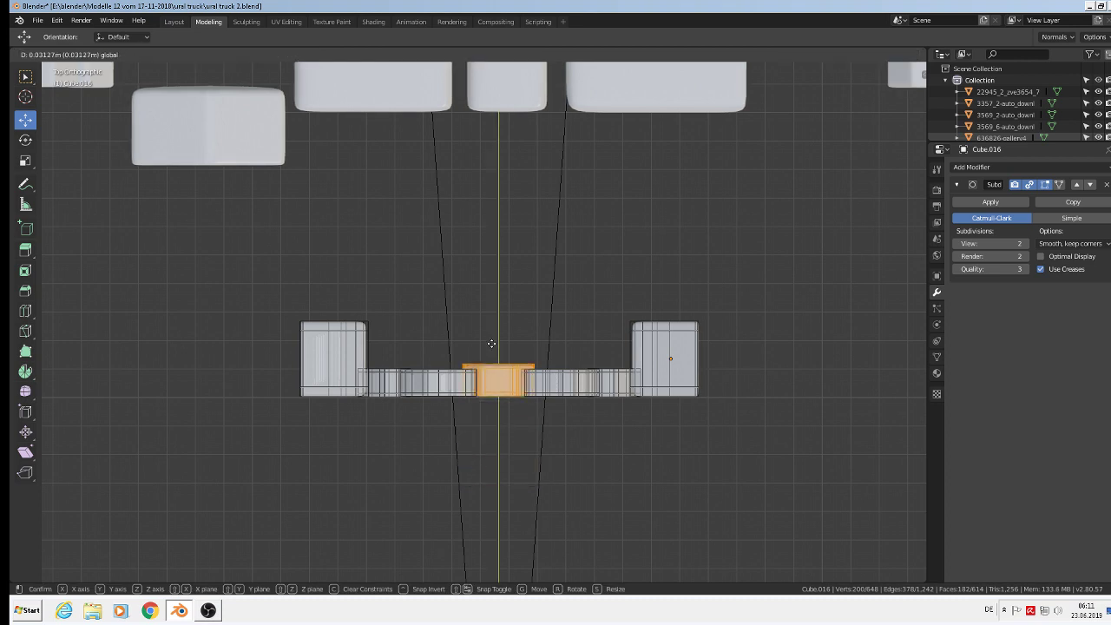
{"action": "left_click", "coordinate": [491, 343]}
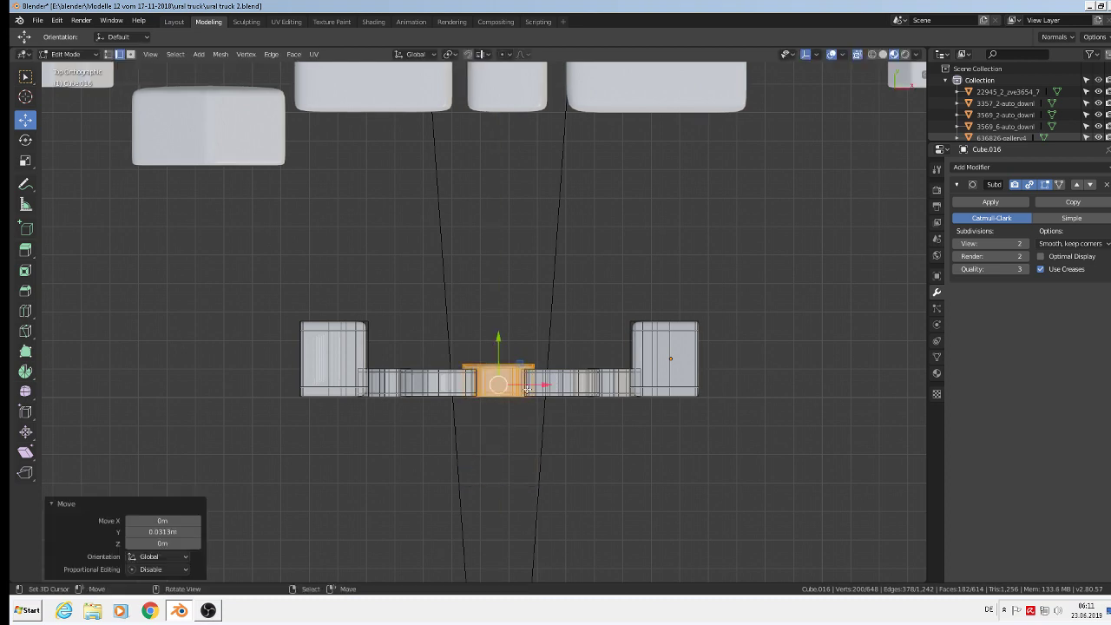
{"action": "key", "text": "Tab"}
- Select a block of the separate, unjoined tread pattern copy and save the file
{"action": "middle_click_drag", "start_coordinate": [608, 508], "coordinate": [680, 367]}
{"action": "scroll", "coordinate": [588, 417], "scroll_direction": "down", "scroll_amount": 2}
{"action": "left_click", "coordinate": [733, 261]}
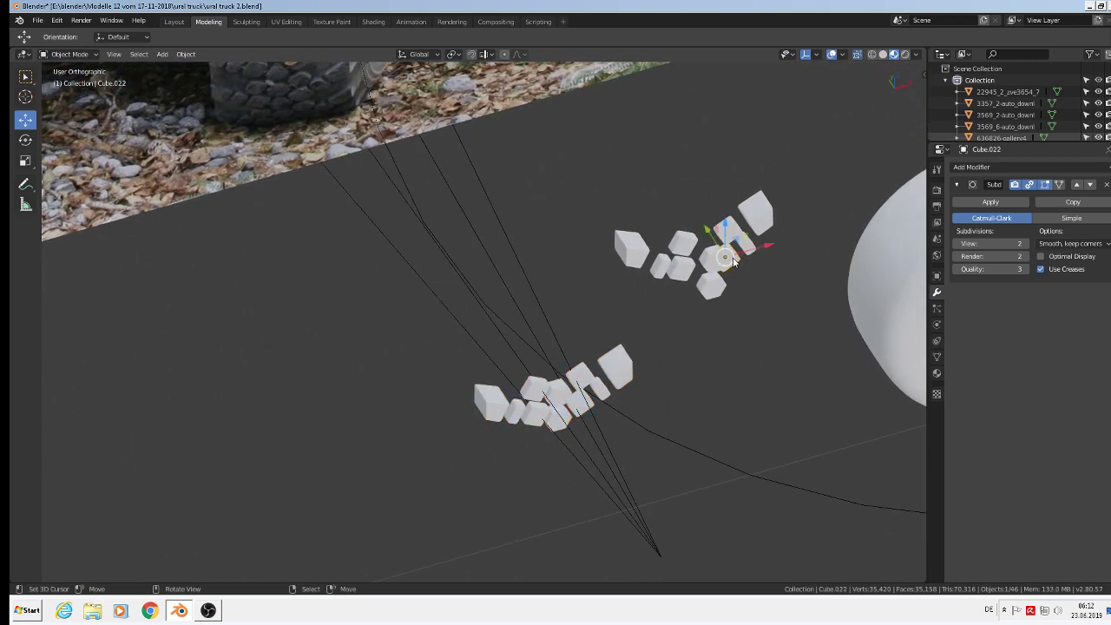
{"action": "middle_click_drag", "start_coordinate": [741, 302], "coordinate": [694, 408]}
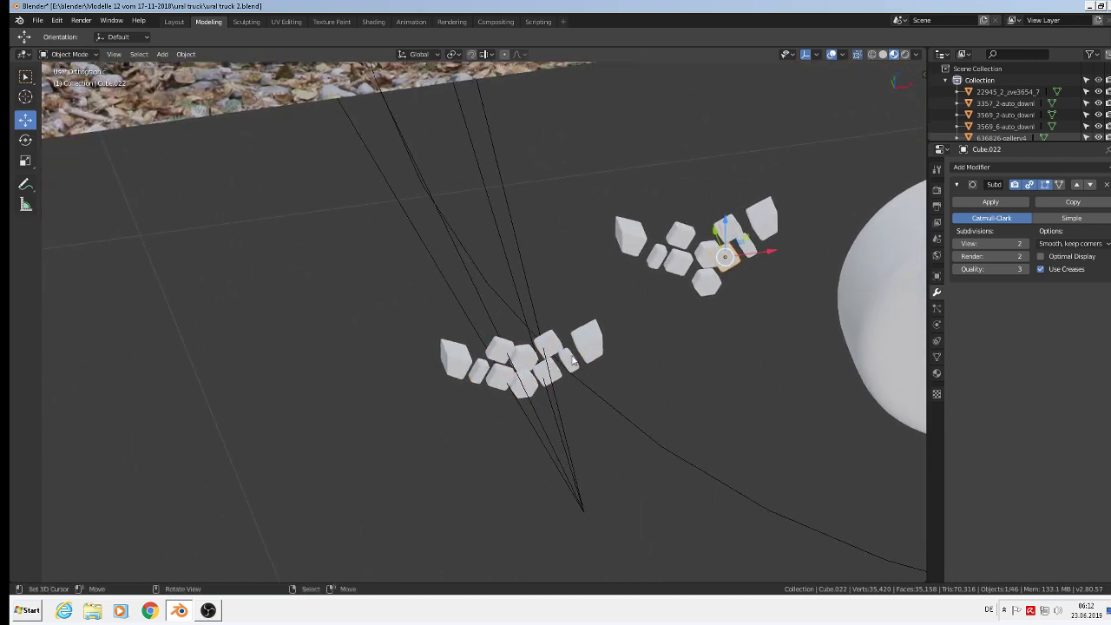
{"action": "left_click", "coordinate": [37, 20]}
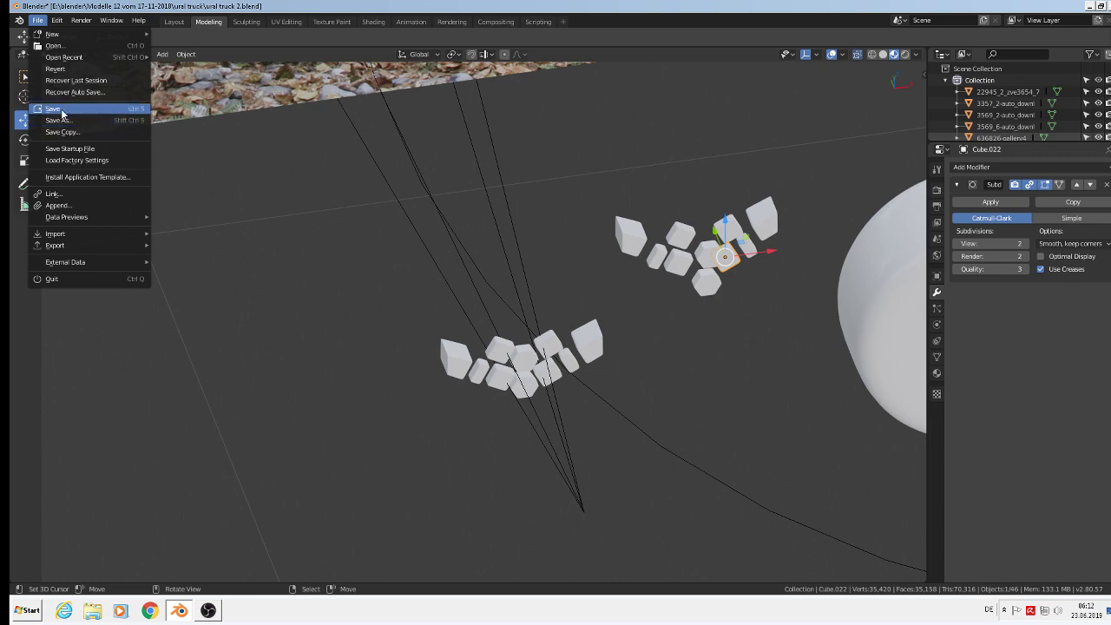
{"action": "left_click", "coordinate": [63, 111]}
- Select the tyre in the front view and move it about -0.331 m in X and 0.424 m in Z onto the front truck photo
{"action": "scroll", "coordinate": [608, 301], "scroll_direction": "down", "scroll_amount": 4}
{"action": "scroll", "coordinate": [571, 366], "scroll_direction": "up", "scroll_amount": 3}
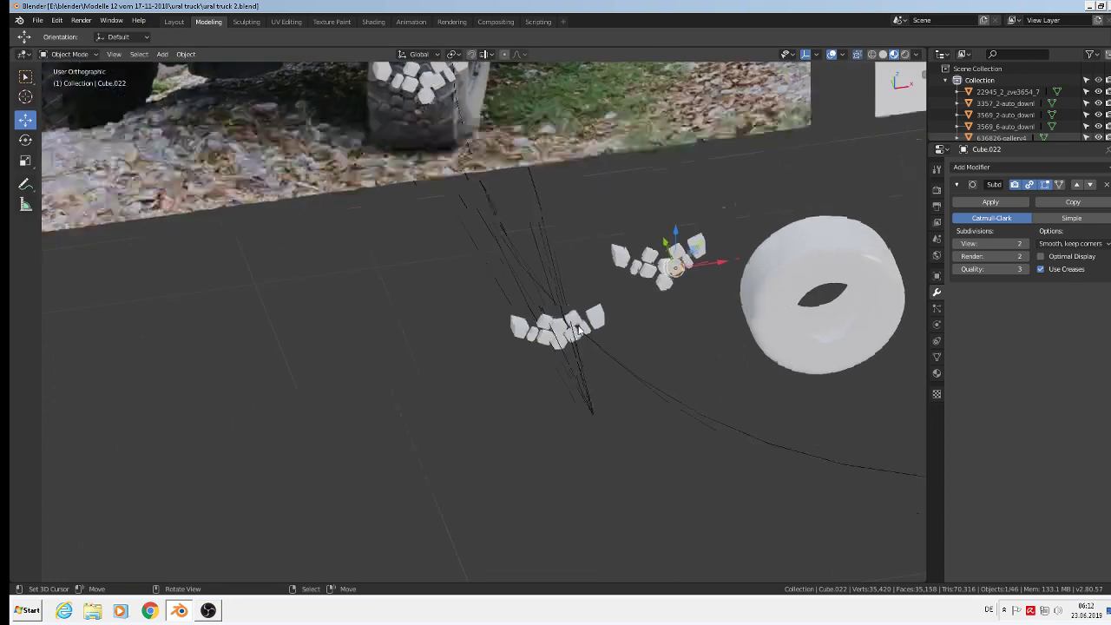
{"action": "scroll", "coordinate": [587, 328], "scroll_direction": "down", "scroll_amount": 2}
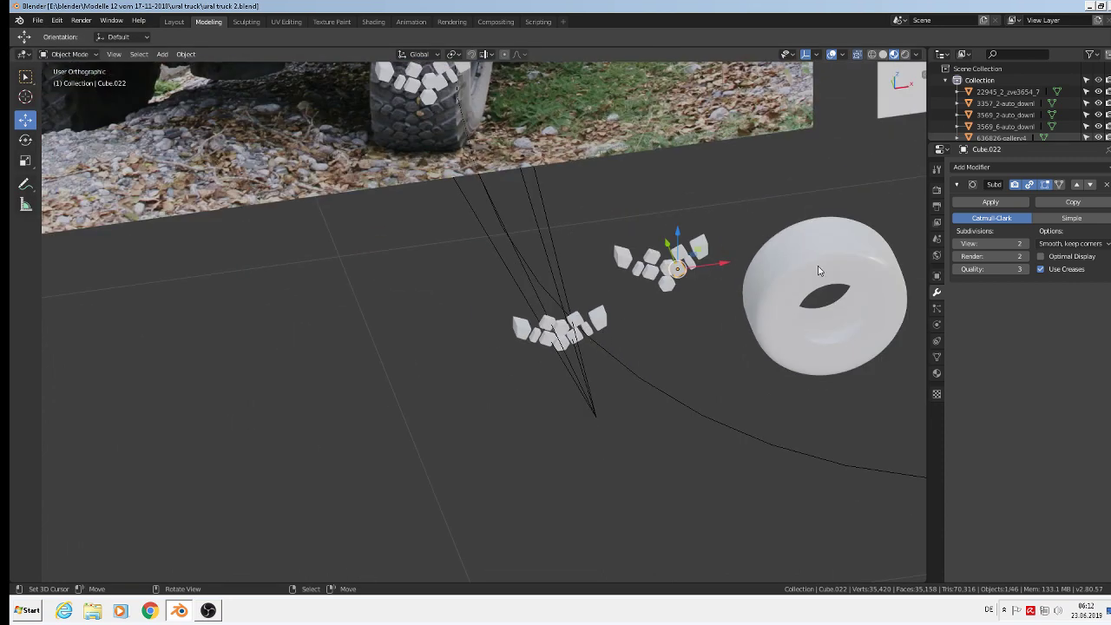
{"action": "key", "text": "KP_1"}
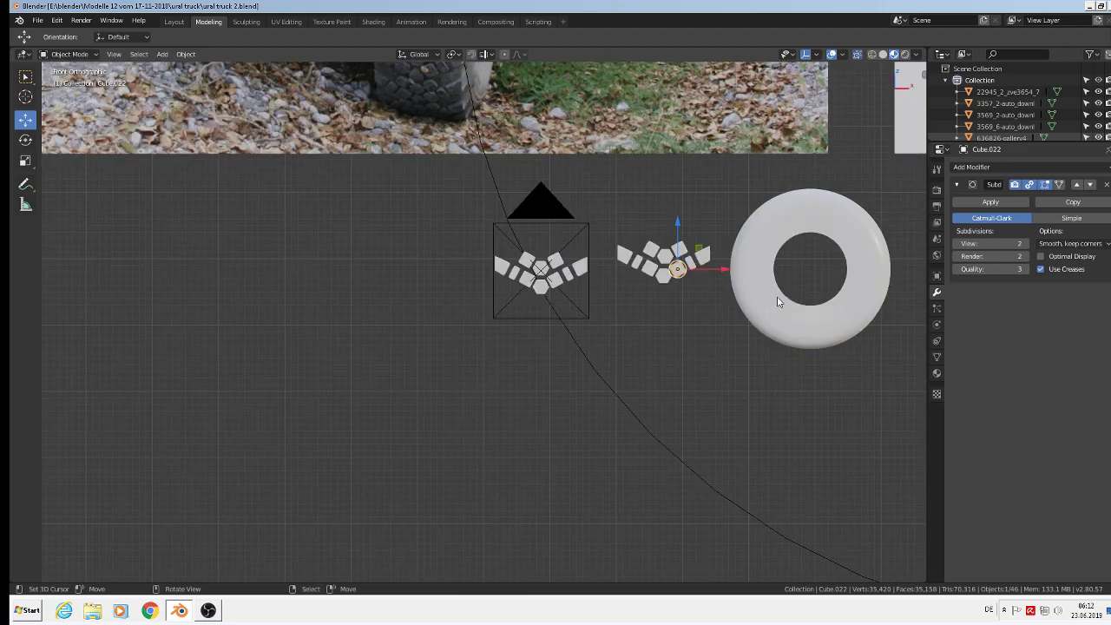
{"action": "scroll", "coordinate": [650, 295], "scroll_direction": "down", "scroll_amount": 3}
{"action": "scroll", "coordinate": [645, 293], "scroll_direction": "up", "scroll_amount": 3}
{"action": "scroll", "coordinate": [643, 298], "scroll_direction": "down", "scroll_amount": 2}
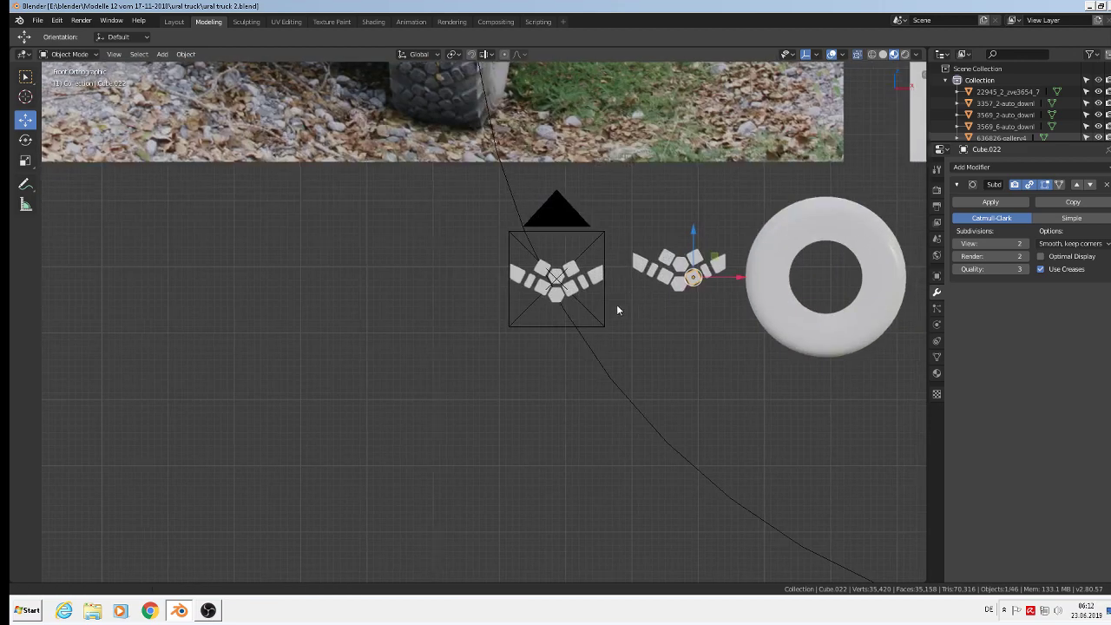
{"action": "scroll", "coordinate": [575, 342], "scroll_direction": "down", "scroll_amount": 1}
{"action": "scroll", "coordinate": [582, 332], "scroll_direction": "down", "scroll_amount": 2}
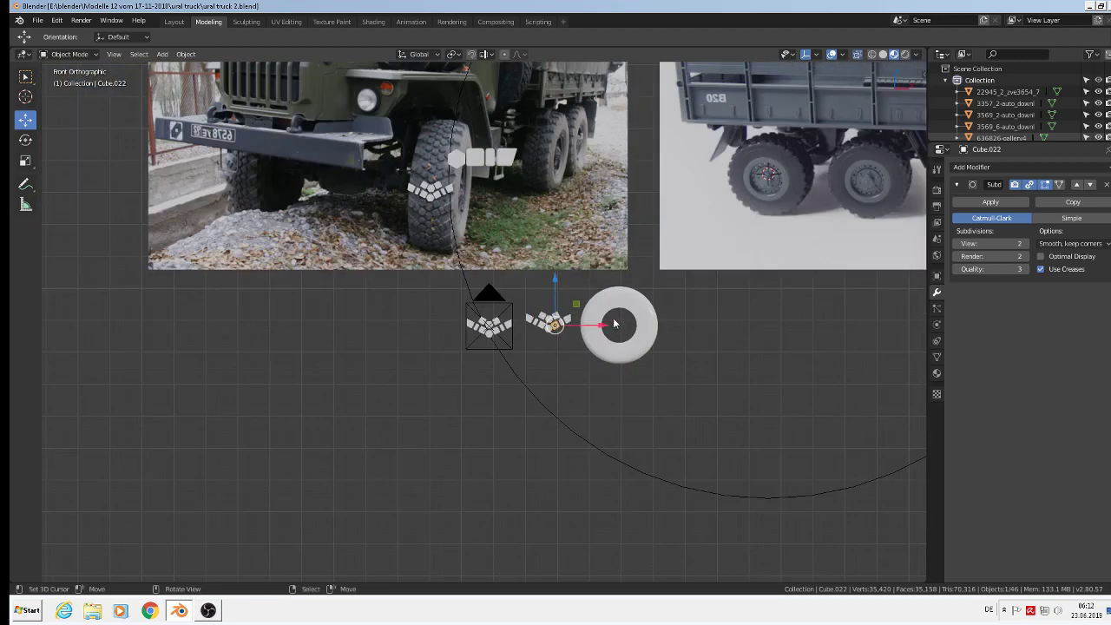
{"action": "scroll", "coordinate": [608, 326], "scroll_direction": "up", "scroll_amount": 2}
{"action": "left_click", "coordinate": [598, 340]}
{"action": "middle_click_drag", "start_coordinate": [526, 228], "coordinate": [488, 193], "text": "shift"}
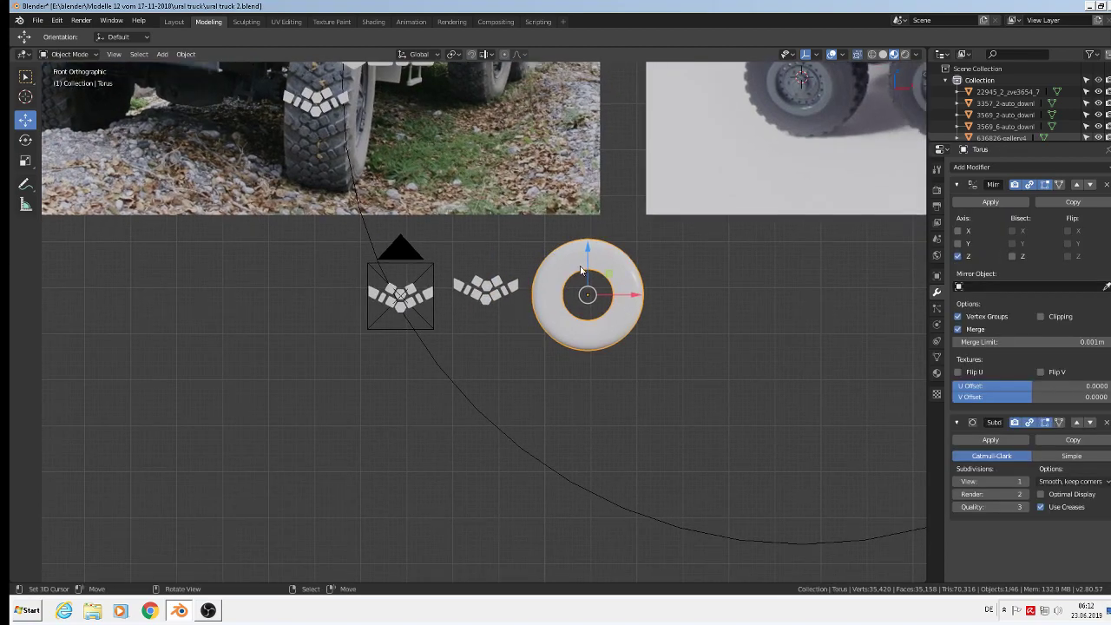
{"action": "middle_click_drag", "start_coordinate": [644, 369], "coordinate": [736, 522], "text": "shift"}
{"action": "key", "text": "g"}
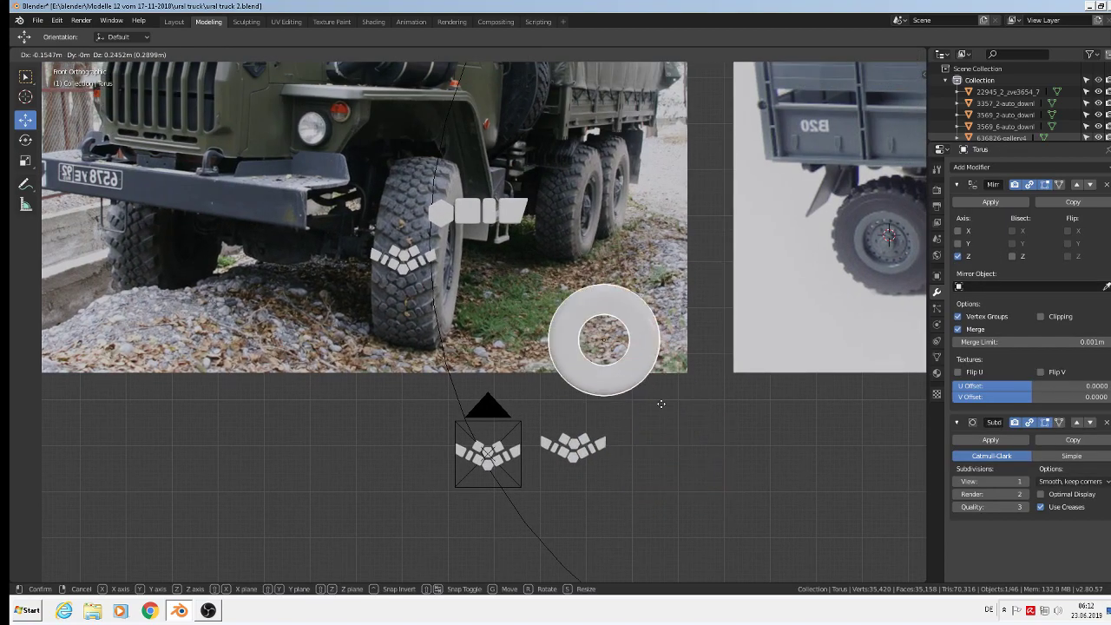
{"action": "left_click", "coordinate": [584, 333]}
- Scale the tyre by about 1.677 and move it about 0.406 m in X and -0.499 m in Z below the photos
{"action": "key", "text": "s"}
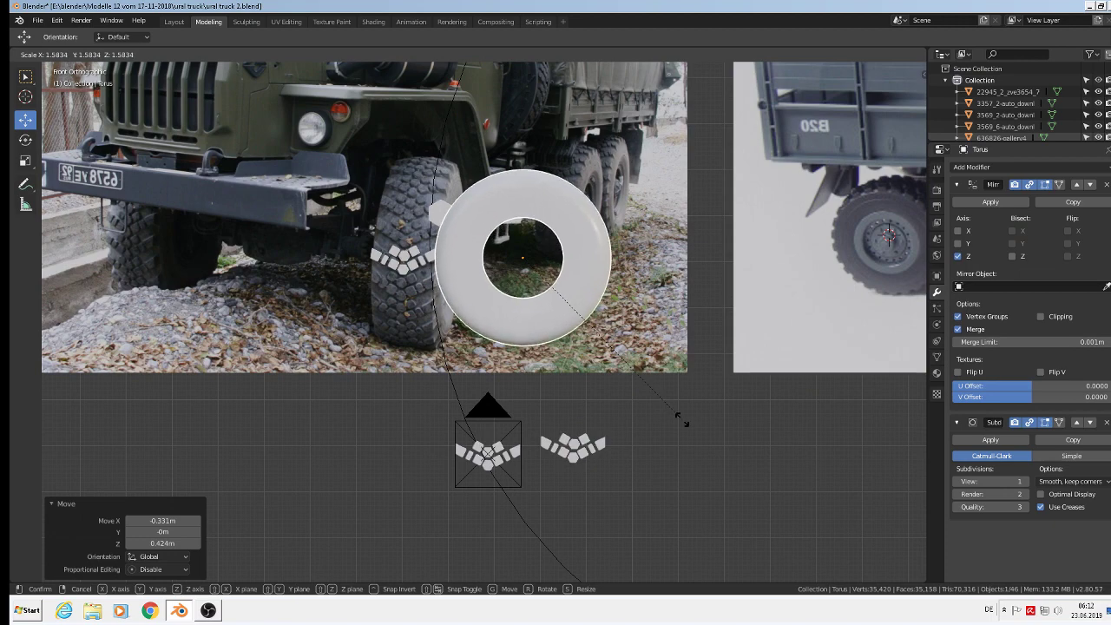
{"action": "left_click", "coordinate": [690, 433]}
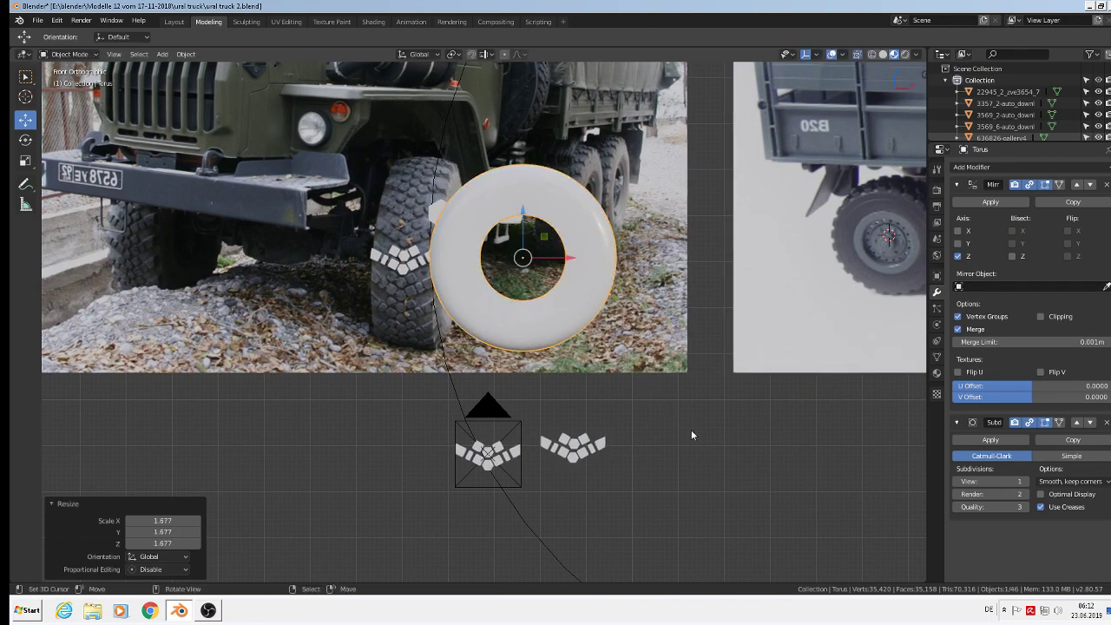
{"action": "key", "text": "g"}
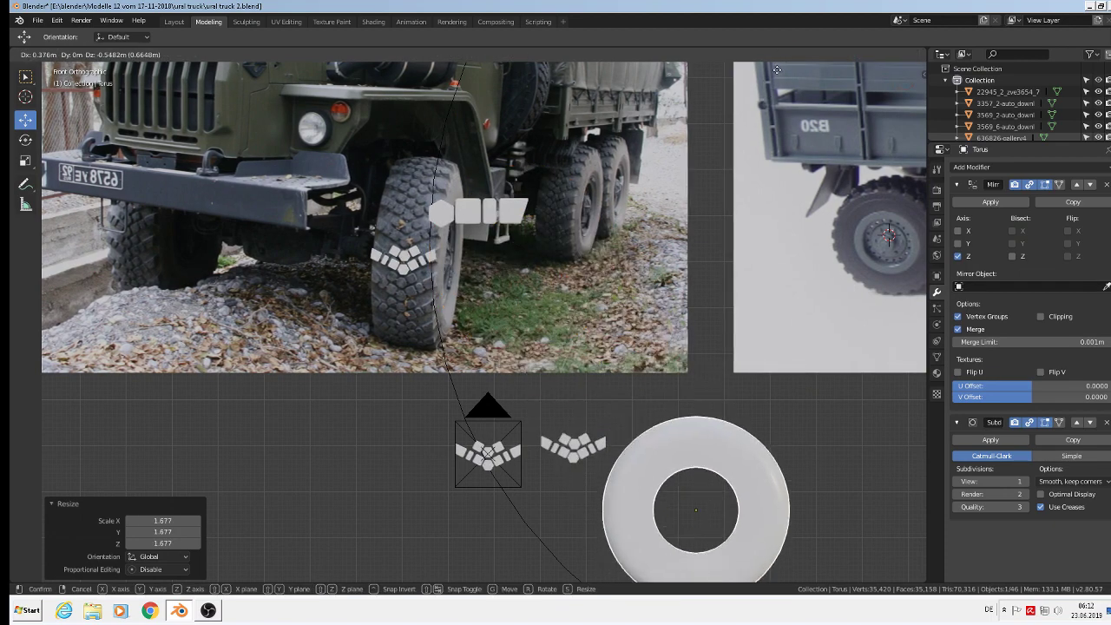
{"action": "left_click", "coordinate": [647, 556]}
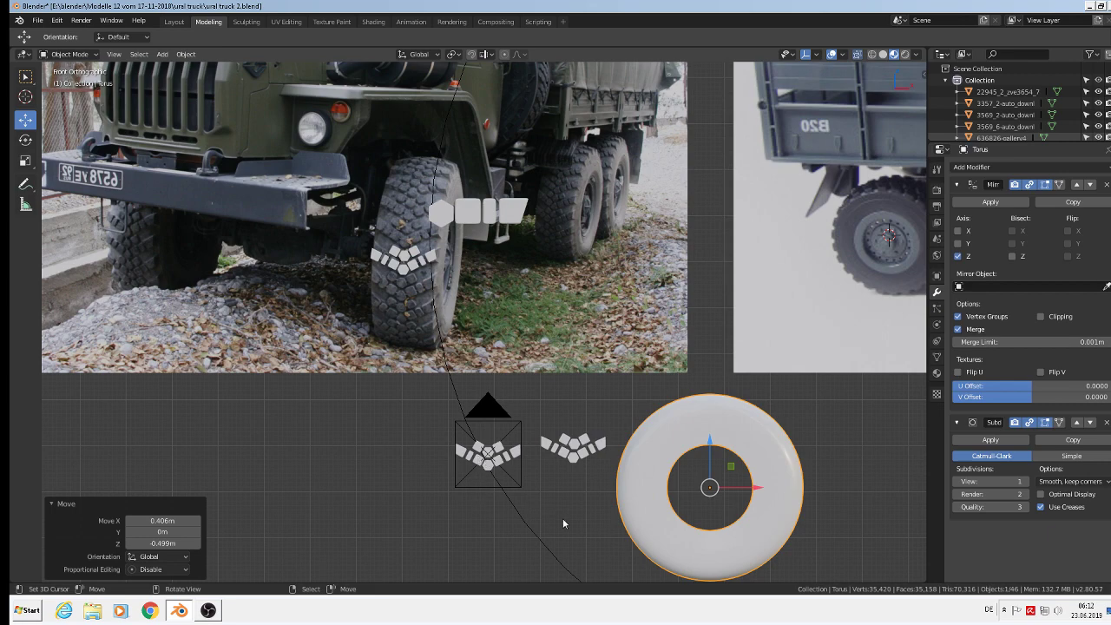
- Add a Bezier circle curve to the scene
{"action": "middle_click_drag", "start_coordinate": [601, 531], "coordinate": [566, 398], "text": "shift"}
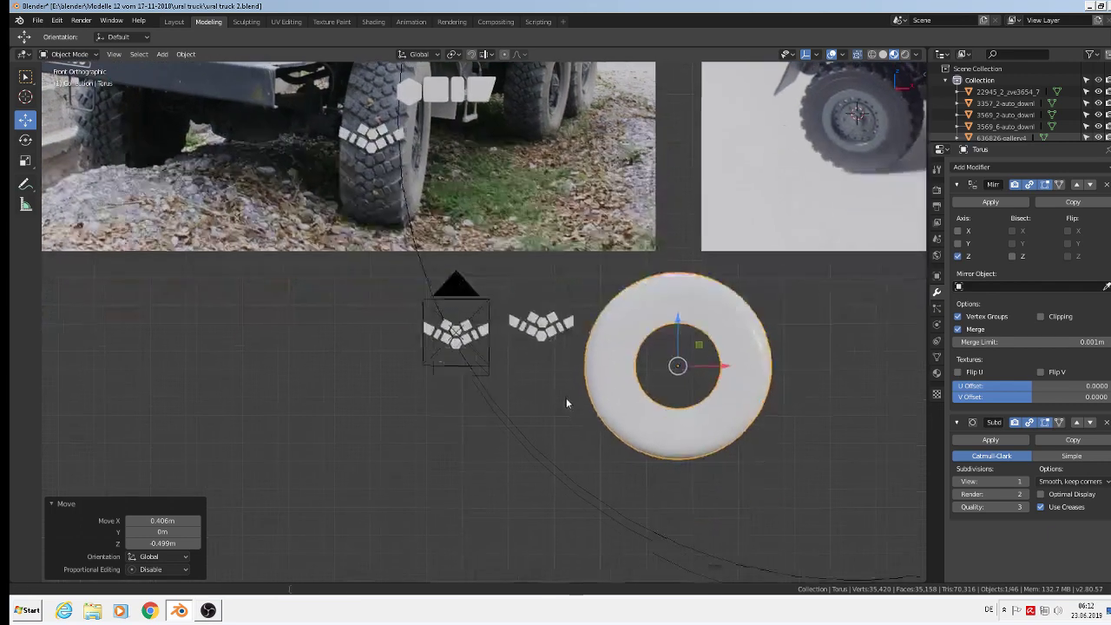
{"action": "scroll", "coordinate": [565, 375], "scroll_direction": "up", "scroll_amount": 1}
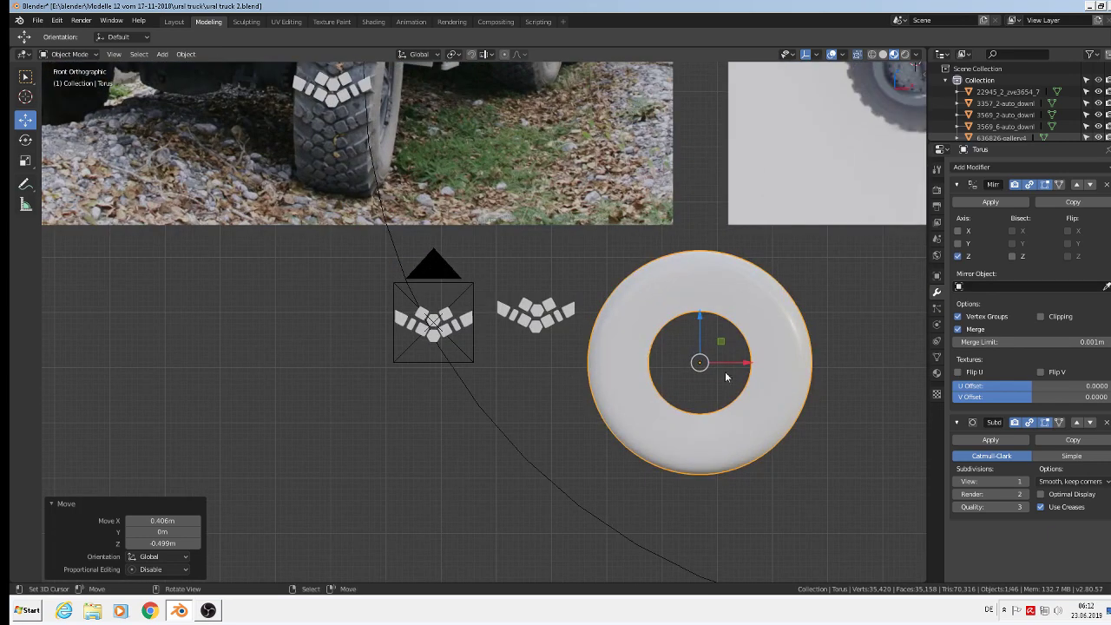
{"action": "left_click", "coordinate": [163, 54]}
{"action": "mouse_move", "coordinate": [171, 86]}
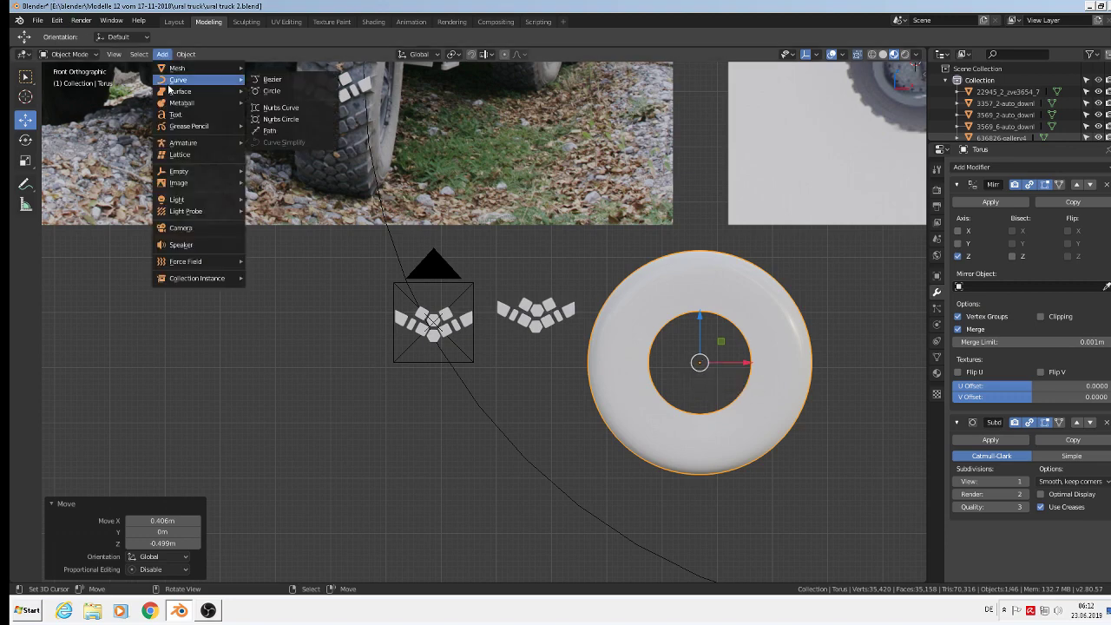
{"action": "left_click", "coordinate": [266, 92]}
{"action": "scroll", "coordinate": [489, 351], "scroll_direction": "down", "scroll_amount": 3}
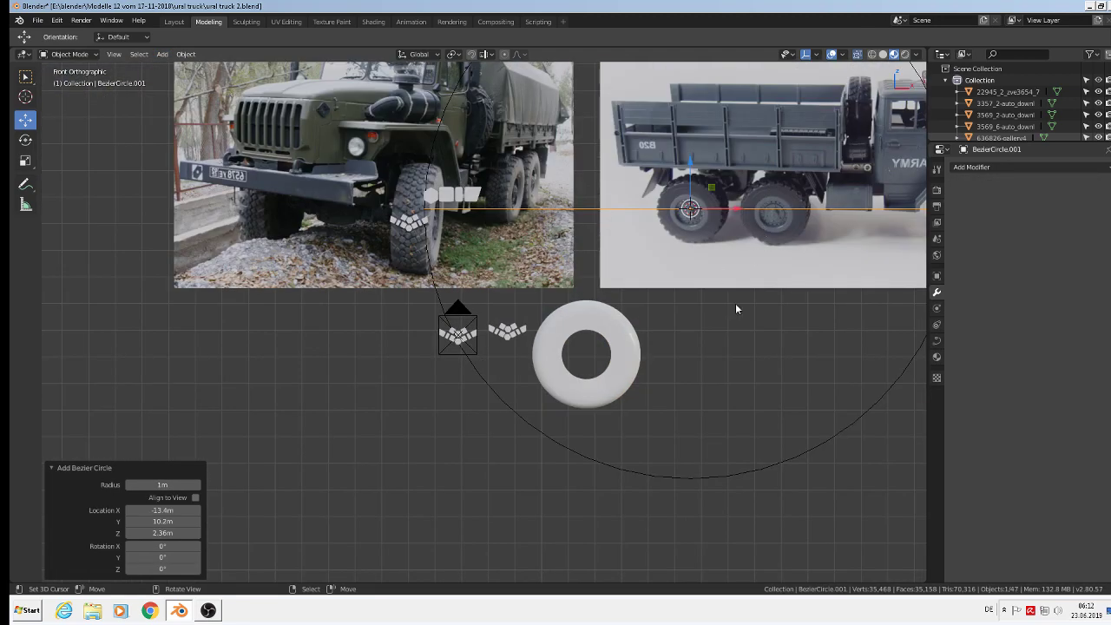
- Try to rotate the Bezier circle about the X axis, and scale it down to about 0.547
{"action": "key", "text": "r"}
{"action": "key", "text": "x"}
{"action": "key", "text": "BackSpace"}
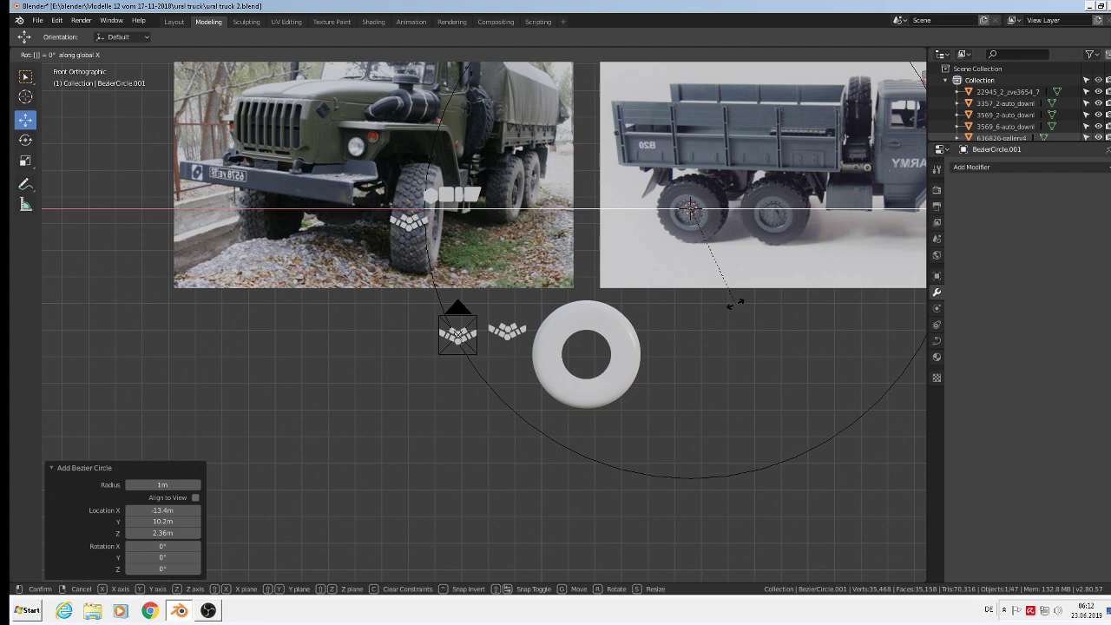
{"action": "key", "text": "Return"}
{"action": "key", "text": "s"}
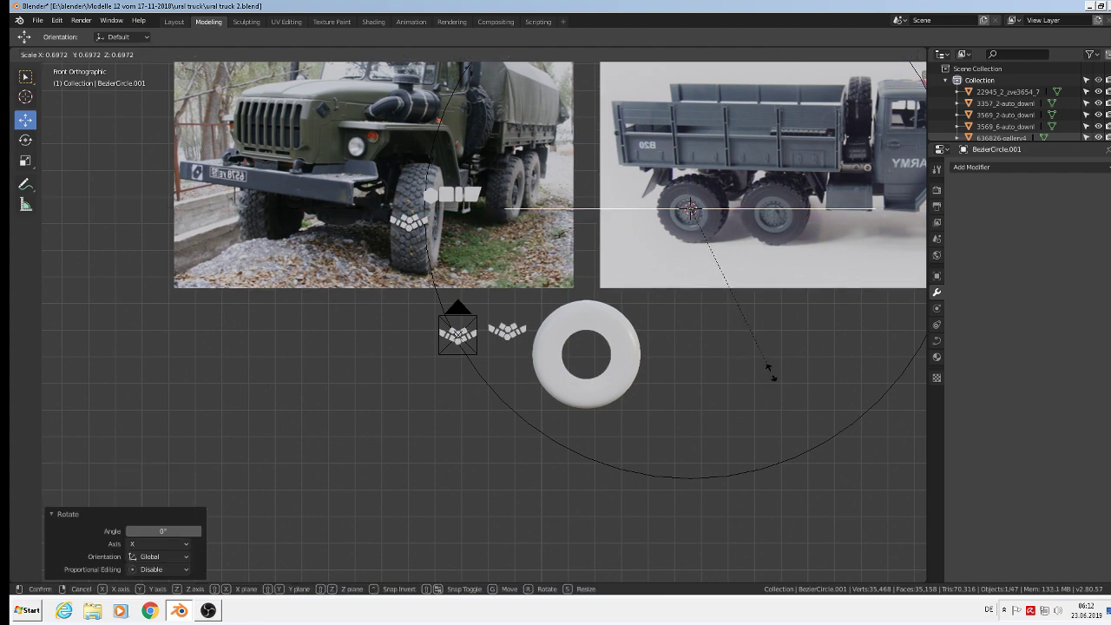
{"action": "left_click", "coordinate": [752, 344]}
- Rotate the Bezier circle 90° about the X axis so it stands parallel to the tyre
{"action": "key", "text": "r"}
{"action": "key", "text": "x"}
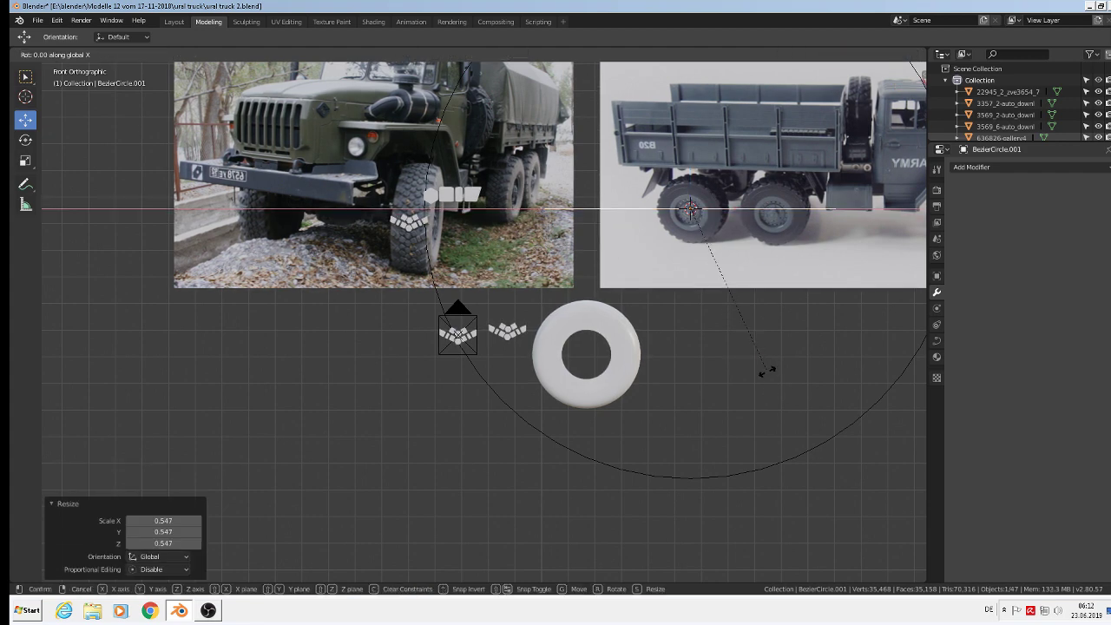
{"action": "key", "text": "BackSpace"}
{"action": "key", "text": "Return"}
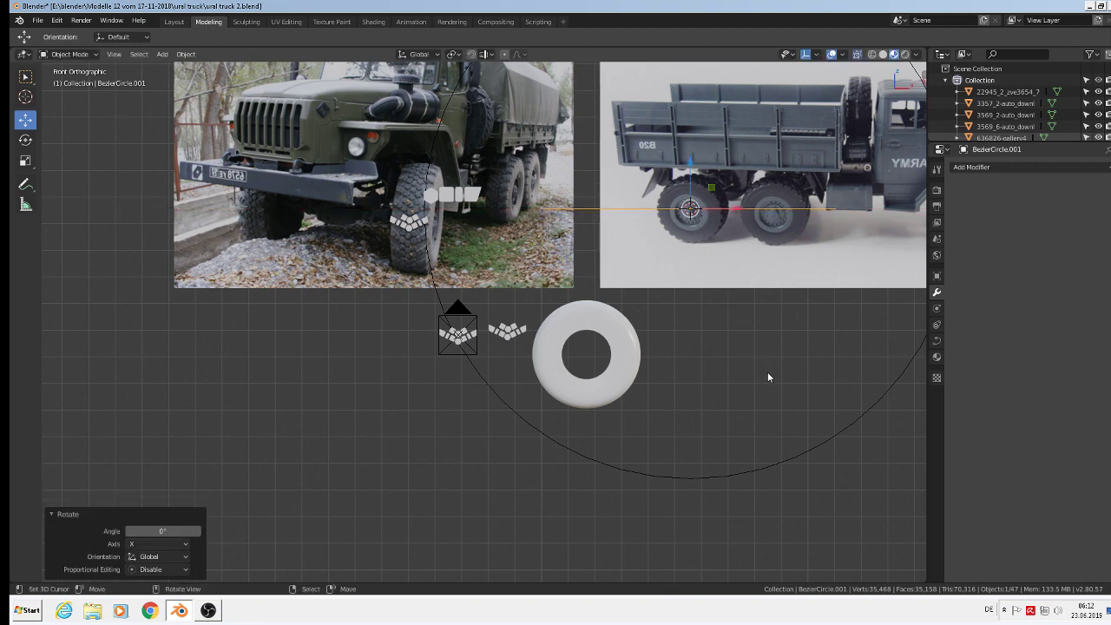
{"action": "type", "text": "rx90"}
{"action": "key", "text": "Return"}
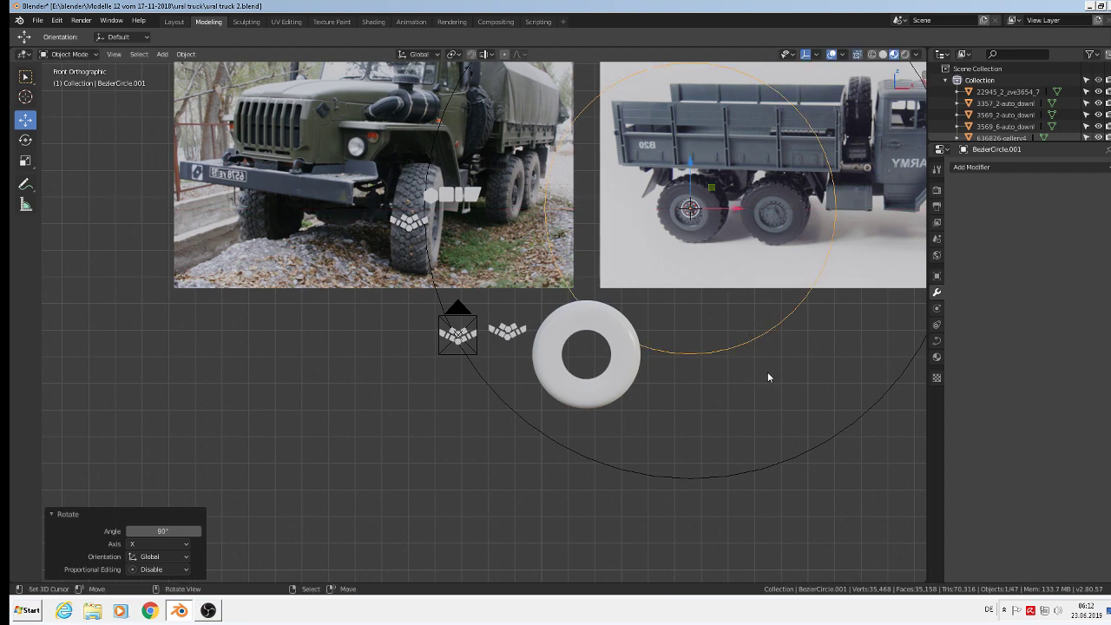
- Scale the circle by about 0.450 and move it about -0.387 m in X and -0.543 m in Z around the tyre
{"action": "key", "text": "s"}
{"action": "left_click", "coordinate": [730, 304]}
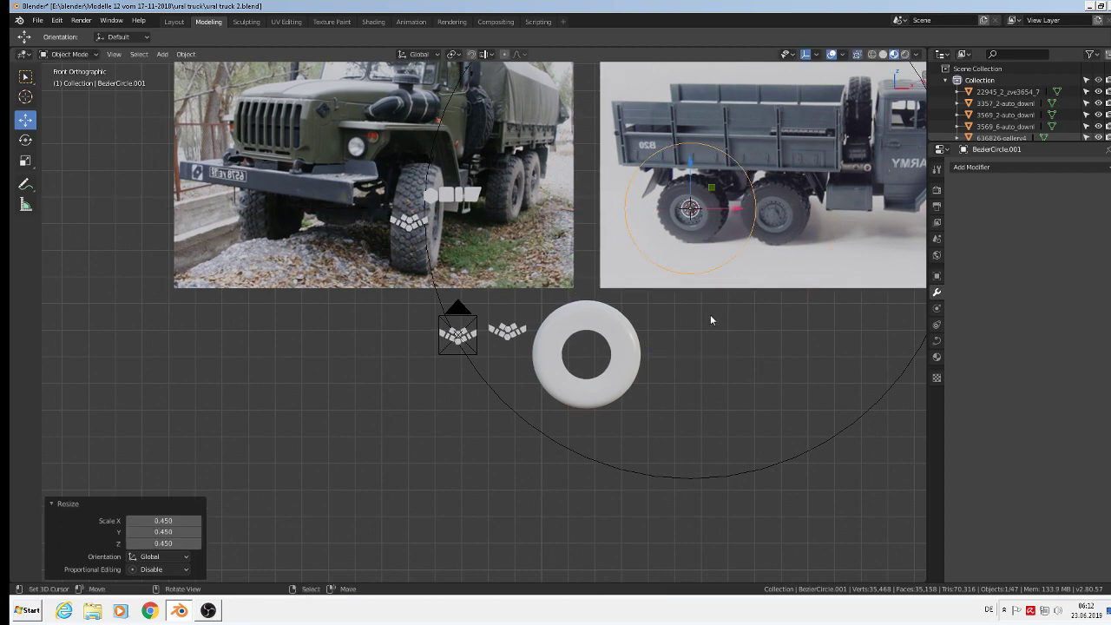
{"action": "key", "text": "g"}
{"action": "left_click", "coordinate": [605, 466]}
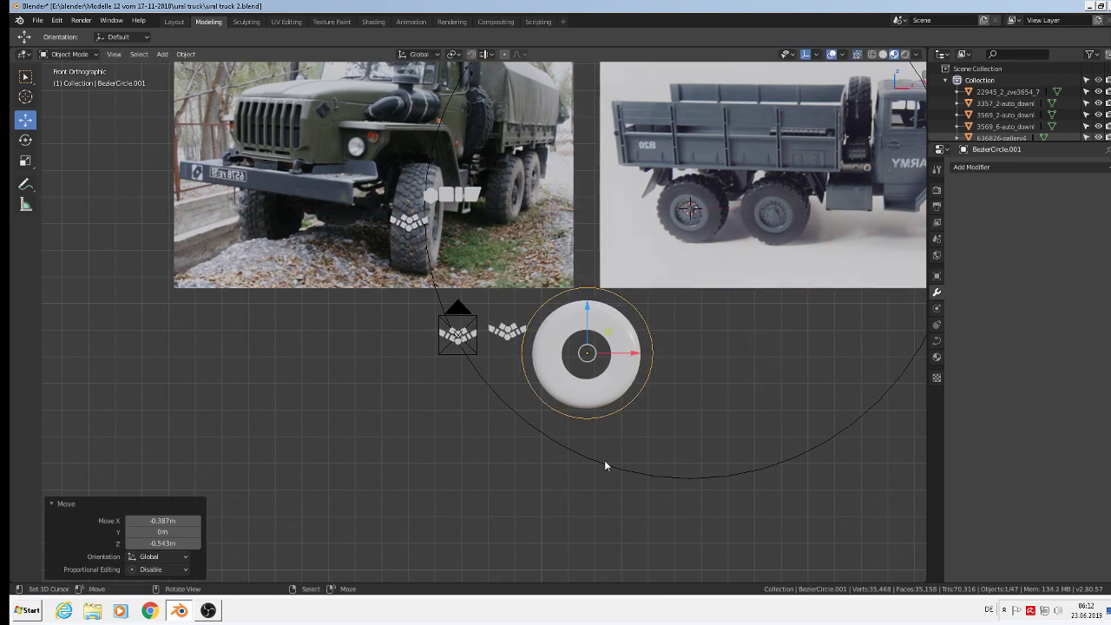
- Fit the circle to the tyre's outer edge by scaling it about 0.841, nudging it onto the tyre's centre and scaling it about 0.982
{"action": "scroll", "coordinate": [608, 443], "scroll_direction": "up", "scroll_amount": 5}
{"action": "key", "text": "s"}
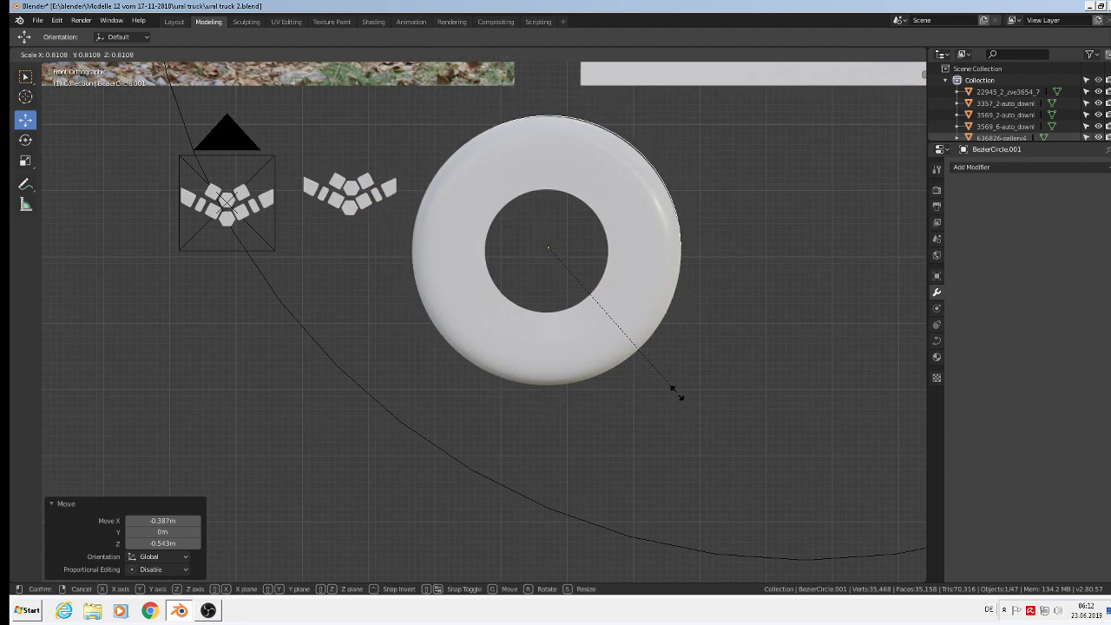
{"action": "left_click", "coordinate": [685, 395]}
{"action": "key", "text": "g"}
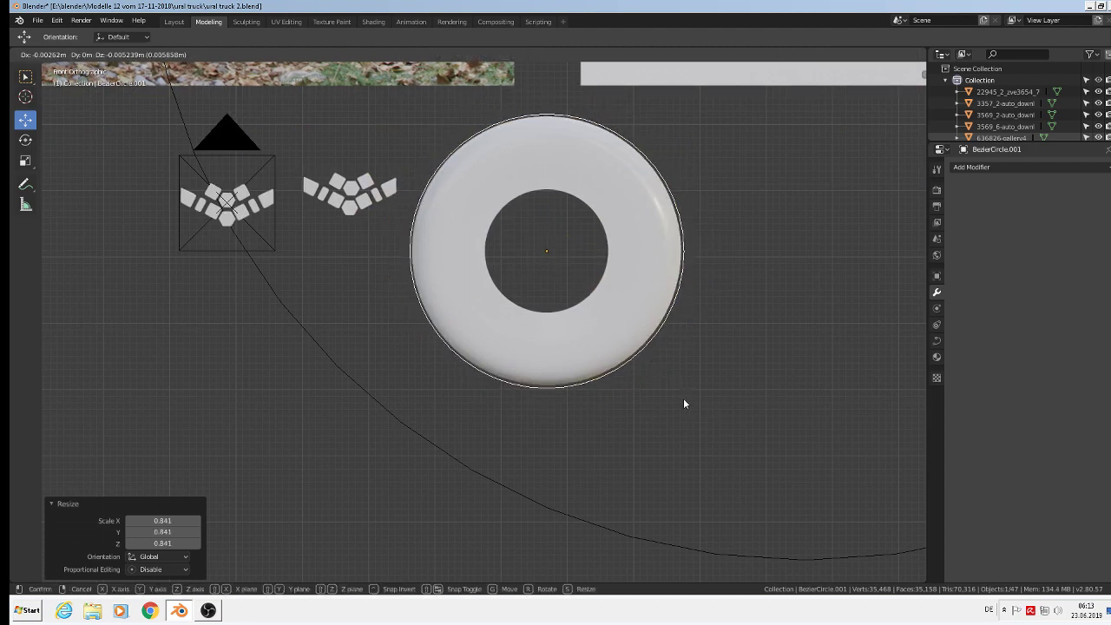
{"action": "left_click", "coordinate": [685, 403]}
{"action": "key", "text": "s"}
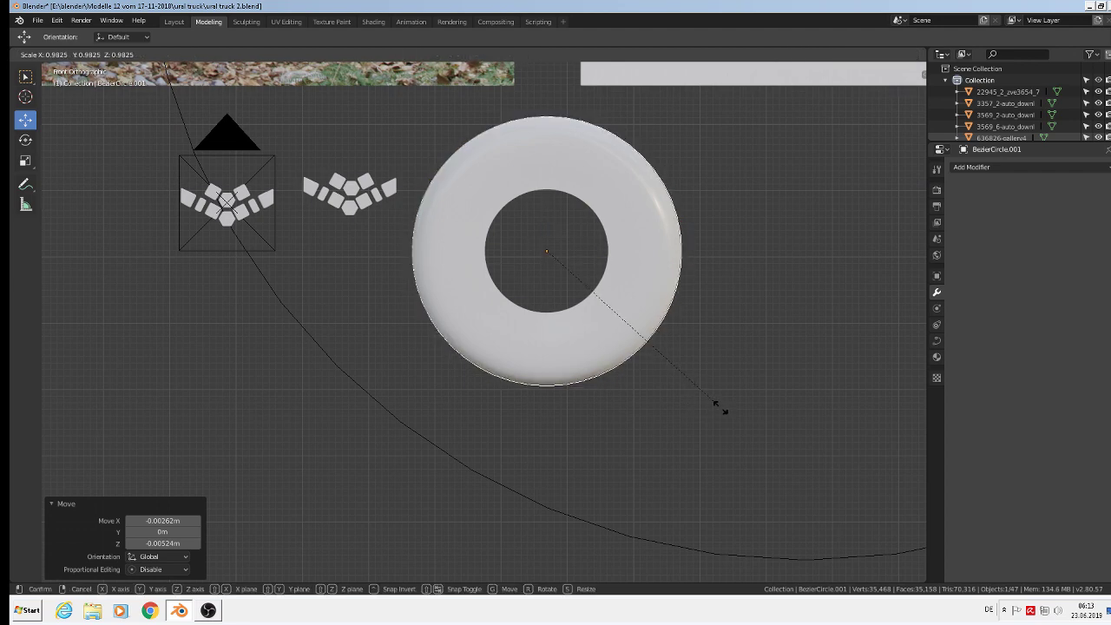
{"action": "left_click", "coordinate": [721, 408]}
- Move the circle about -0.515 m along Y, out in front of the tyre
{"action": "middle_click_drag", "start_coordinate": [652, 382], "coordinate": [696, 442]}
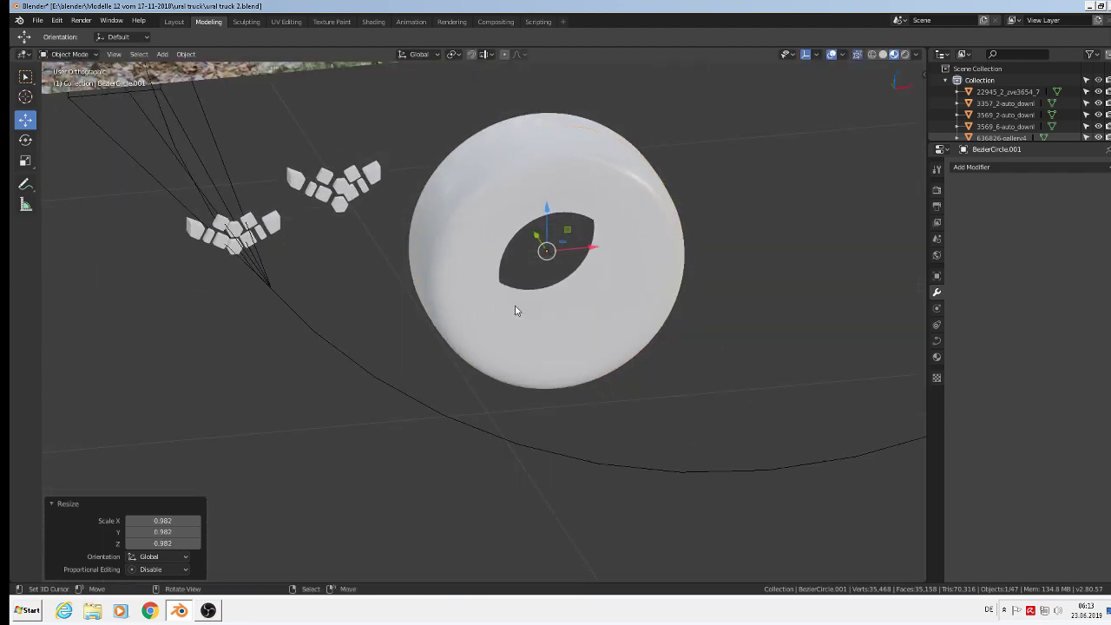
{"action": "middle_click_drag", "start_coordinate": [516, 307], "coordinate": [546, 290]}
{"action": "key", "text": "g"}
{"action": "key", "text": "y"}
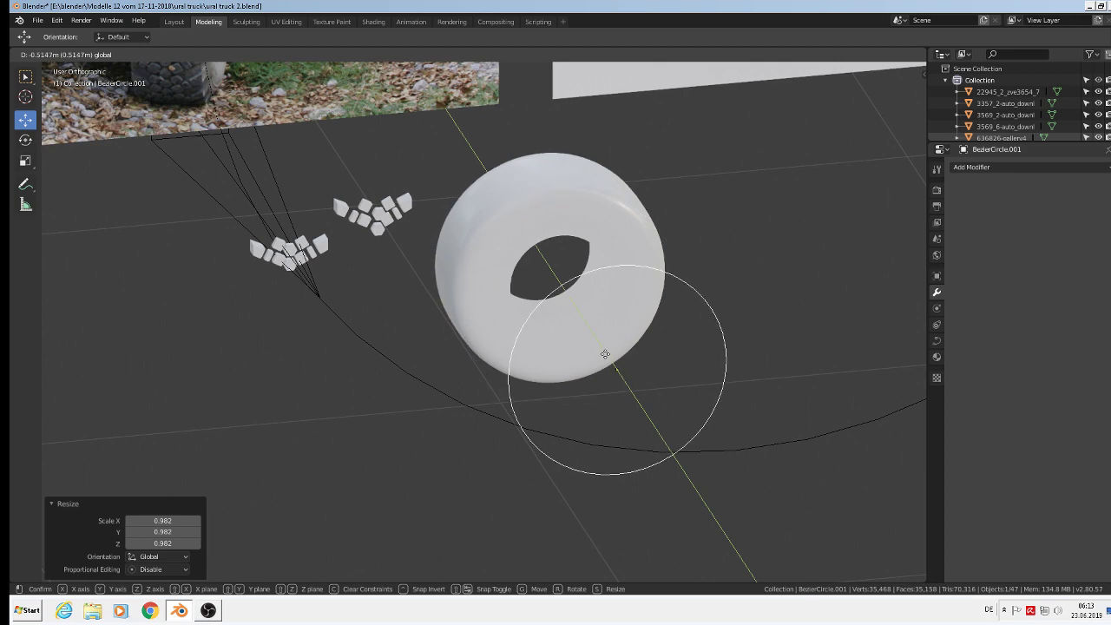
{"action": "left_click", "coordinate": [602, 356]}
{"action": "middle_click_drag", "start_coordinate": [547, 402], "coordinate": [445, 378]}
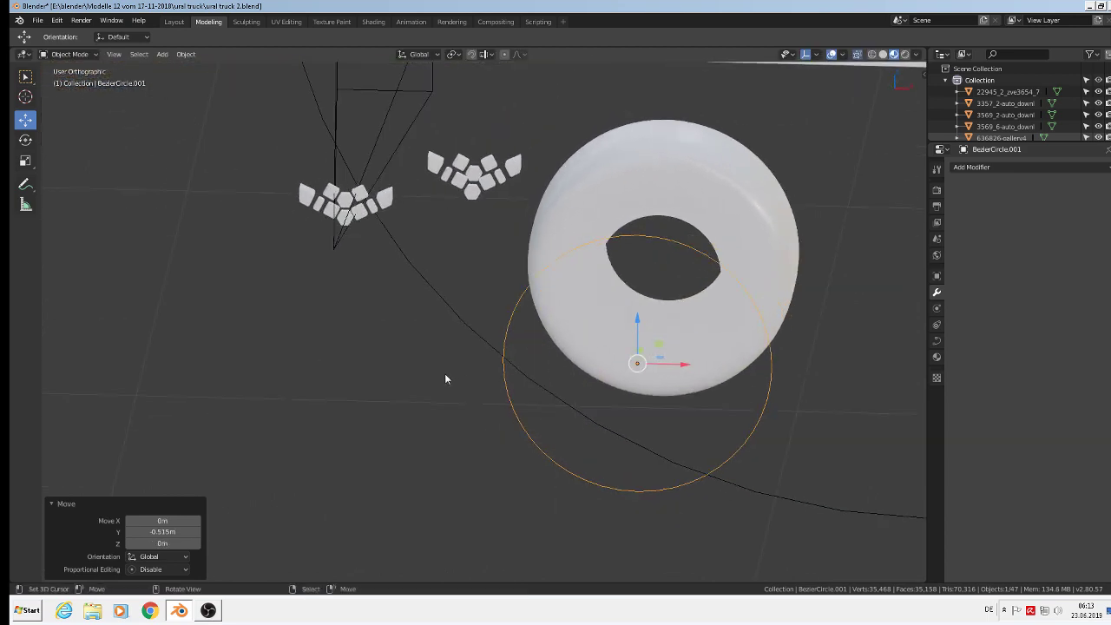
- Duplicate the tread segment near the camera, offsetting the copy about 0.141 m in X and -0.154 m in Z
{"action": "left_click", "coordinate": [351, 211]}
{"action": "middle_click_drag", "start_coordinate": [365, 217], "coordinate": [391, 261]}
{"action": "key", "text": "KP_1"}
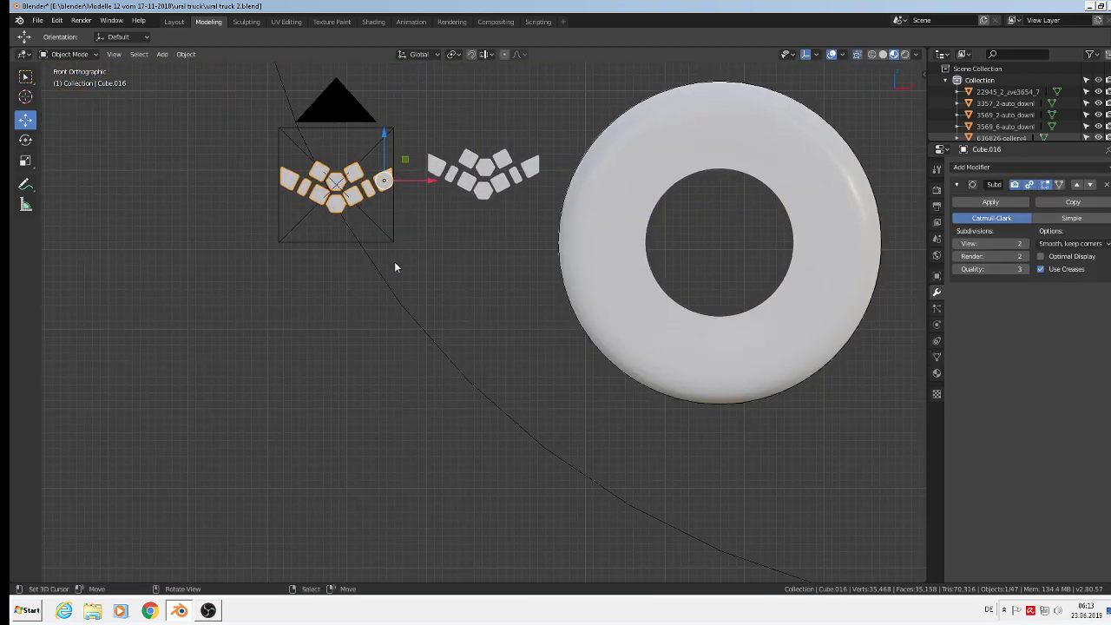
{"action": "key", "text": "shift+d"}
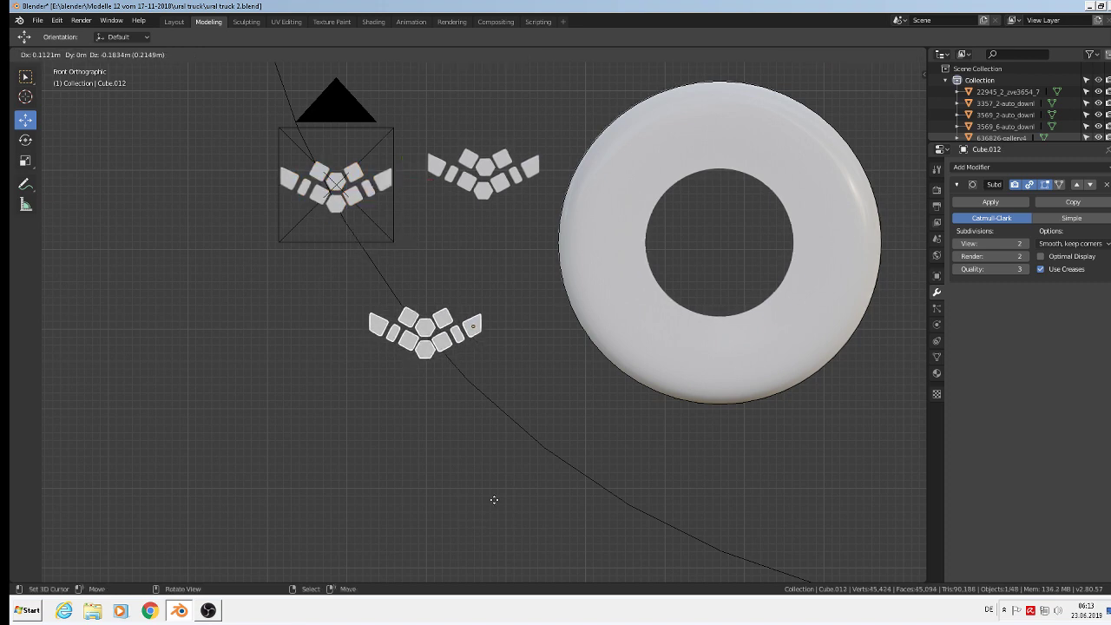
{"action": "left_click", "coordinate": [525, 481]}
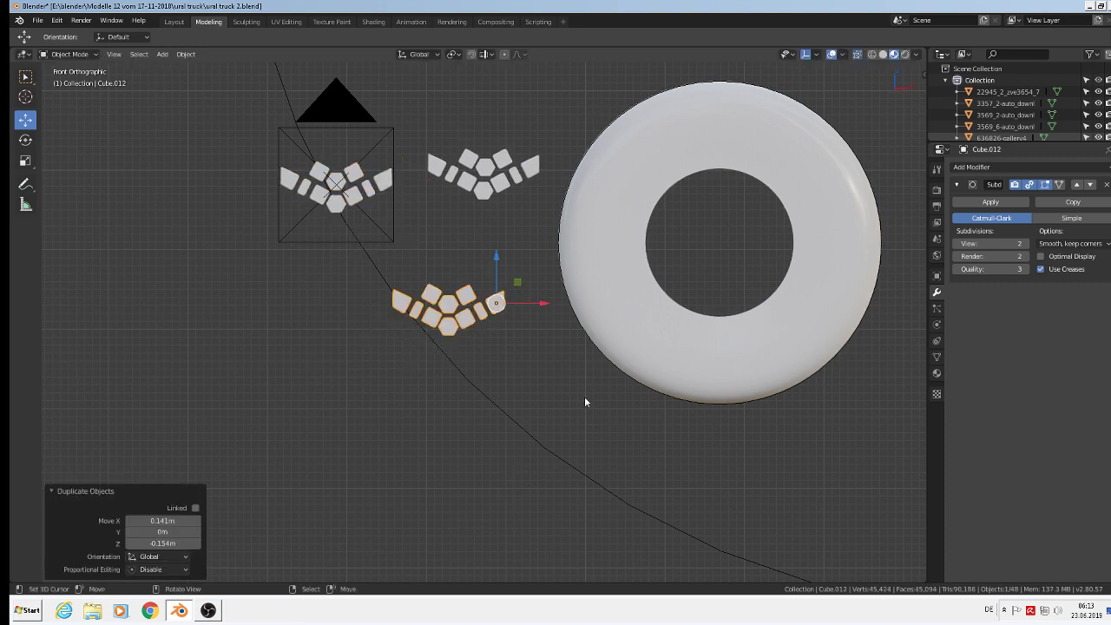
- Rotate the copied tread segment 90° and a further 180° about the global Z axis
{"action": "type", "text": "rz9"}
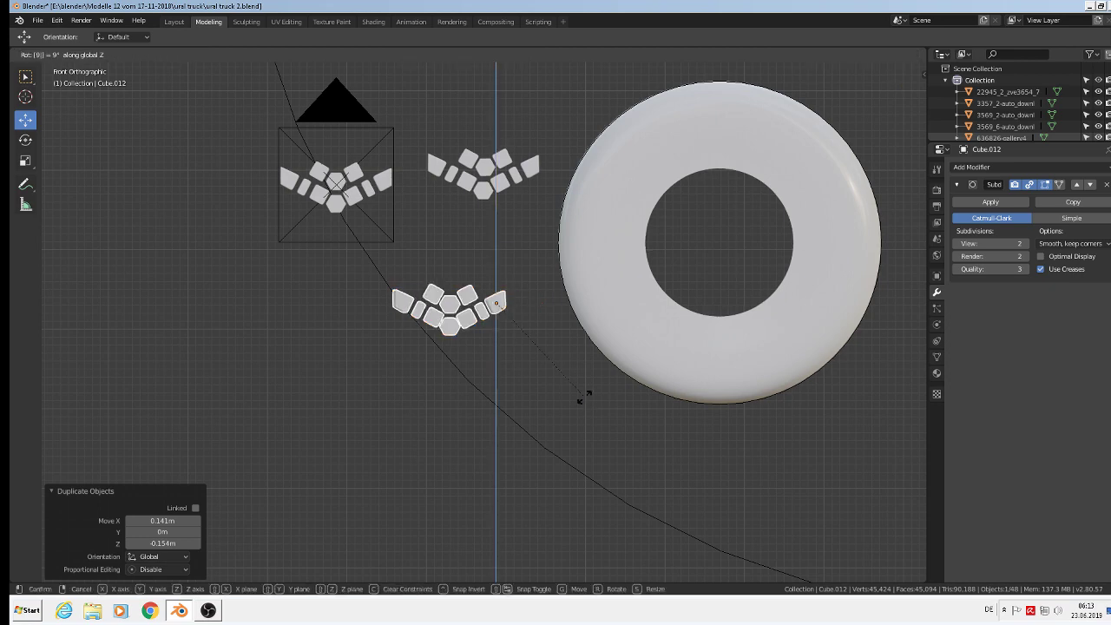
{"action": "type", "text": "0"}
{"action": "key", "text": "Return"}
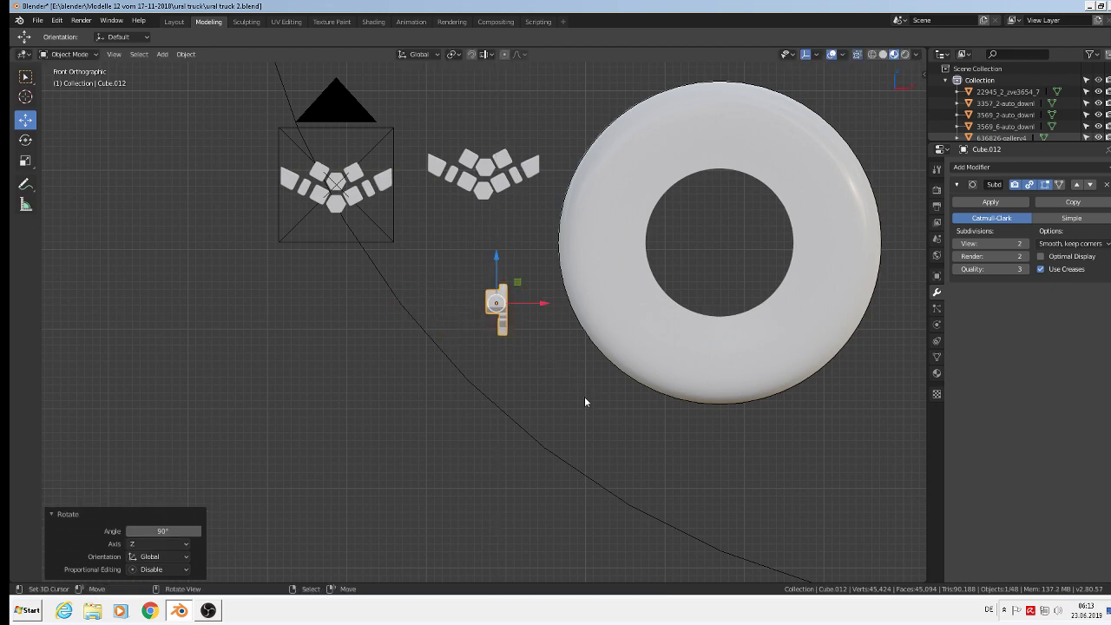
{"action": "type", "text": "rz180"}
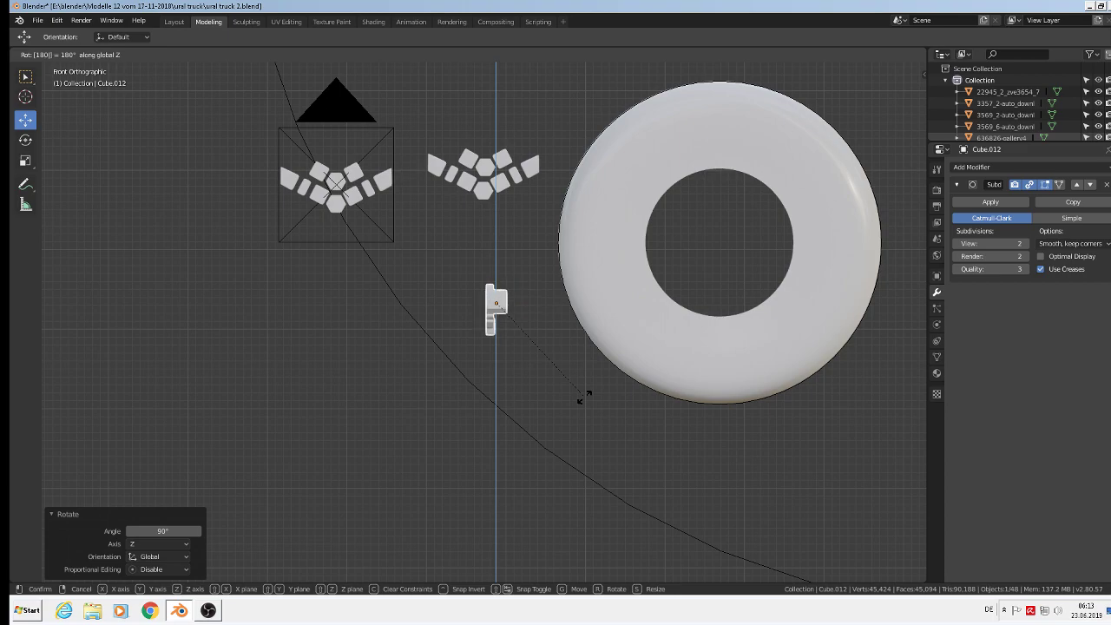
{"action": "key", "text": "Return"}
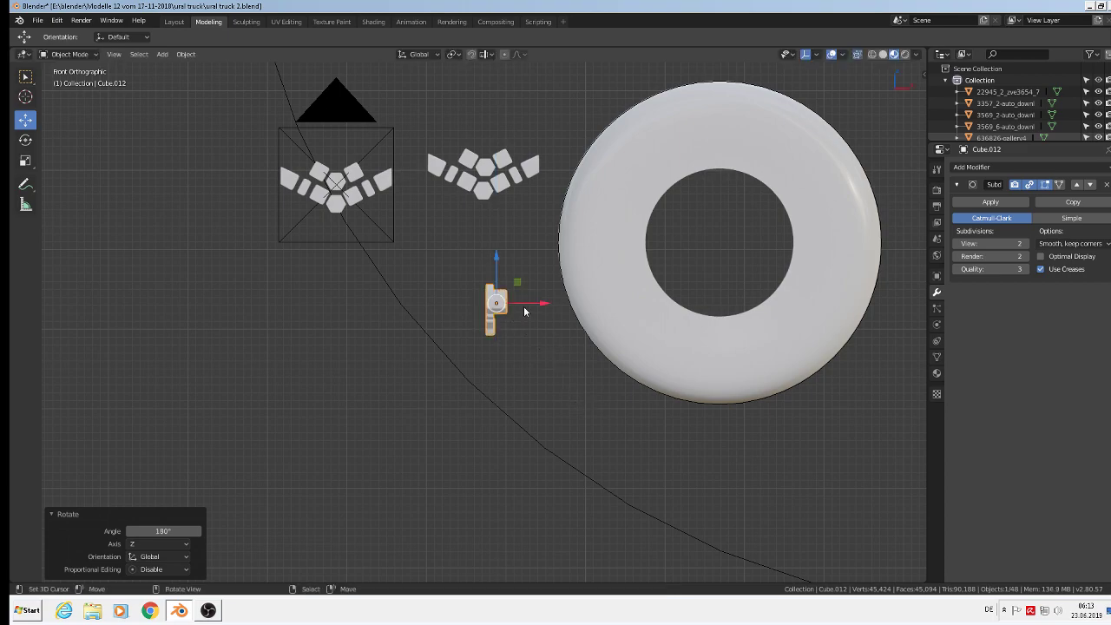
- Move the copied tread segment about 0.0757 m along X and -0.59 m along Y to the edge of the Bezier circle
{"action": "key", "text": "g"}
{"action": "key", "text": "x"}
{"action": "left_click", "coordinate": [579, 311]}
{"action": "middle_click_drag", "start_coordinate": [579, 311], "coordinate": [669, 404]}
{"action": "middle_click_drag", "start_coordinate": [719, 456], "coordinate": [354, 283], "text": "shift"}
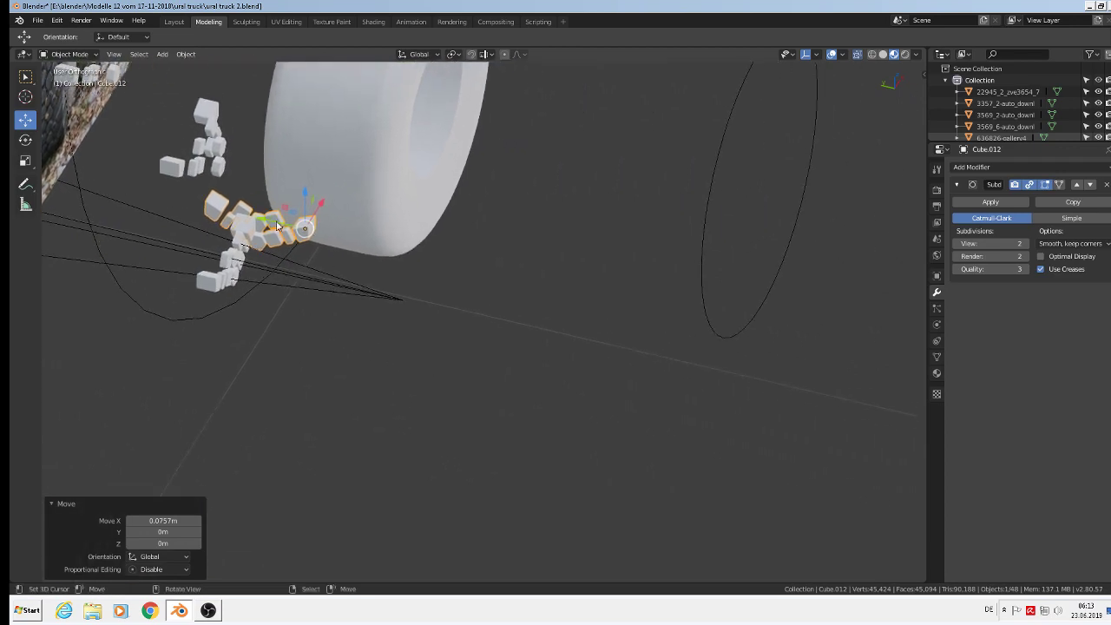
{"action": "key", "text": "g"}
{"action": "key", "text": "y"}
{"action": "left_click", "coordinate": [734, 372]}
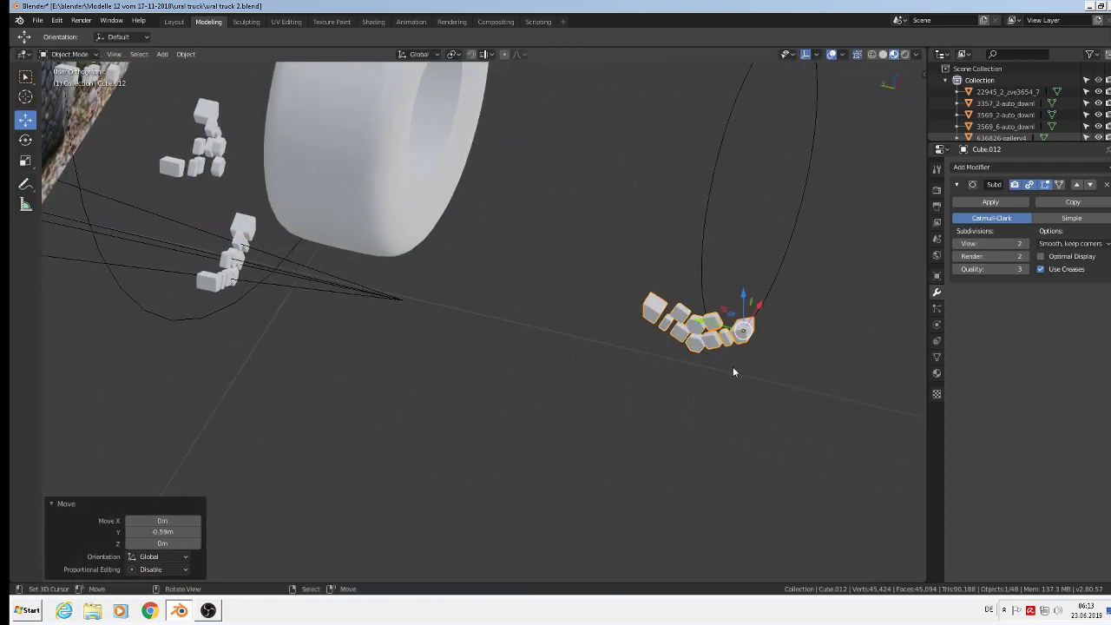
- Lower the tread segment's viewport subdivision level to 1 and apply its Subdivision Surface modifier
{"action": "key", "text": "KP_7"}
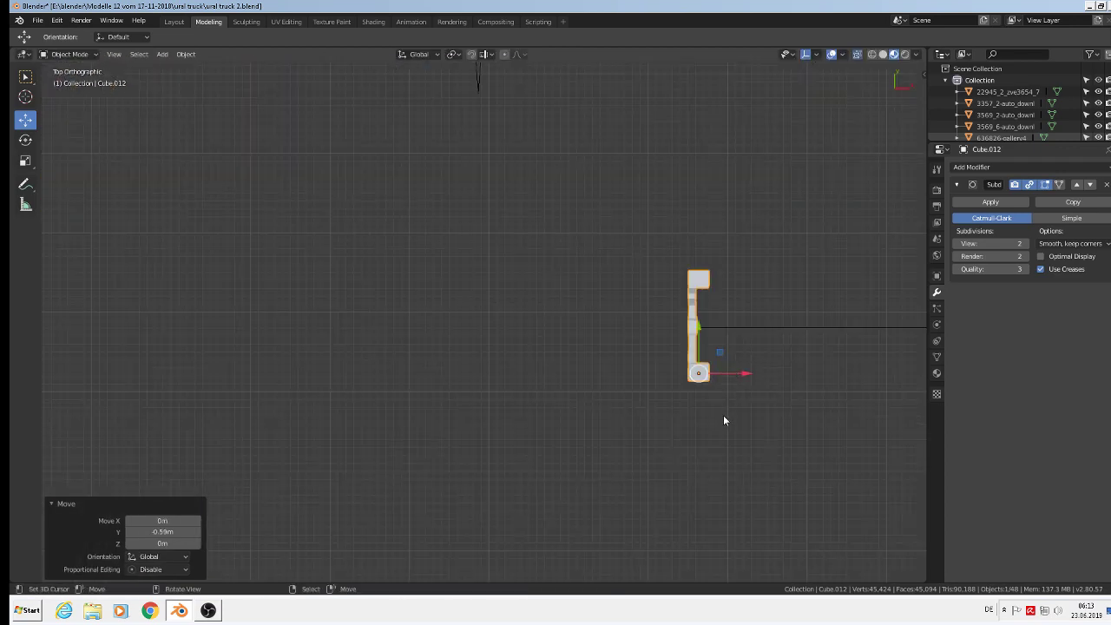
{"action": "scroll", "coordinate": [724, 421], "scroll_direction": "down", "scroll_amount": 4}
{"action": "middle_click_drag", "start_coordinate": [742, 426], "coordinate": [668, 297]}
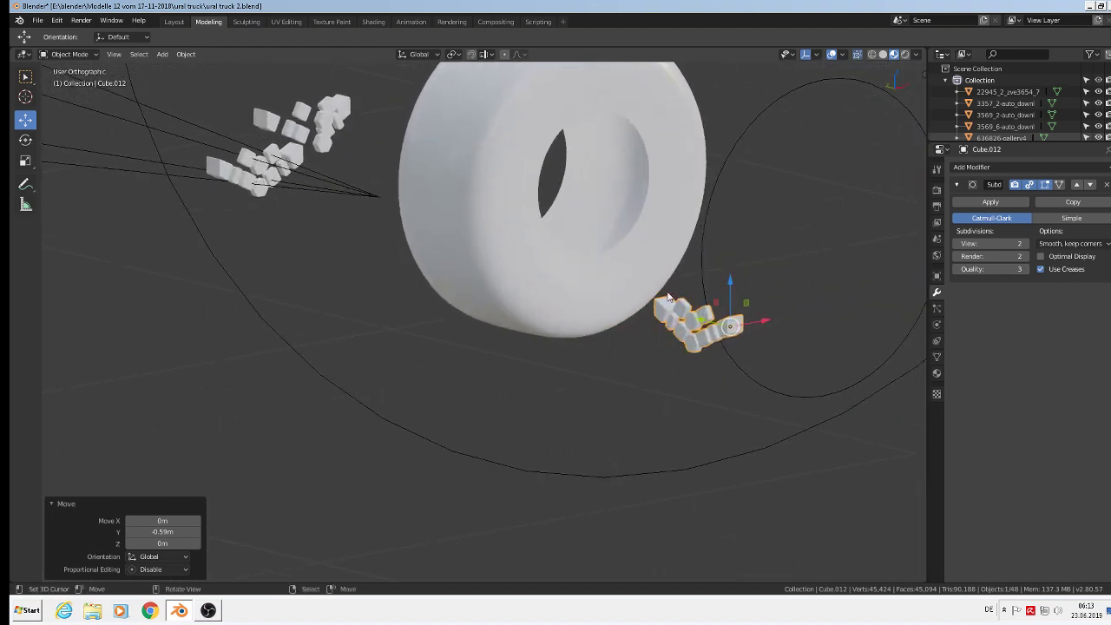
{"action": "middle_click_drag", "start_coordinate": [781, 409], "coordinate": [558, 454]}
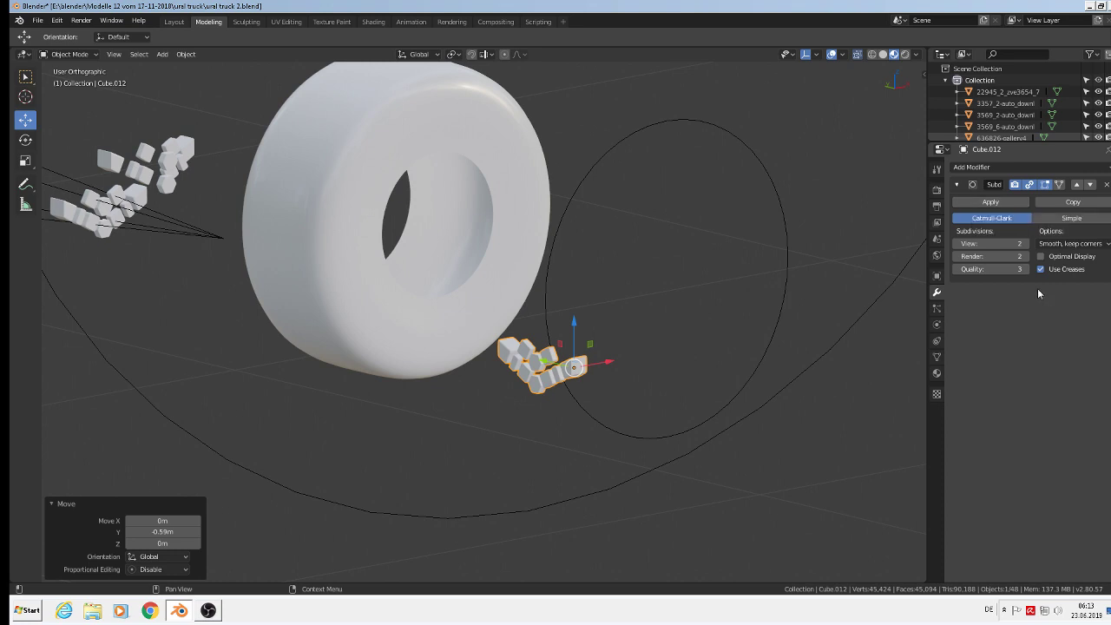
{"action": "left_click", "coordinate": [955, 248]}
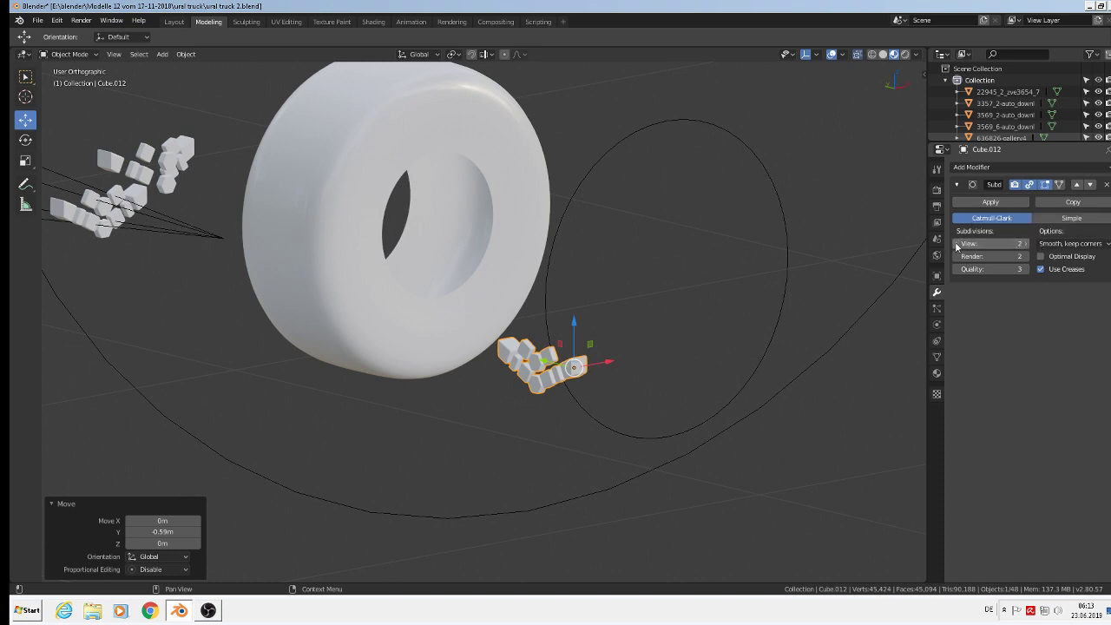
{"action": "scroll", "coordinate": [660, 378], "scroll_direction": "up", "scroll_amount": 4}
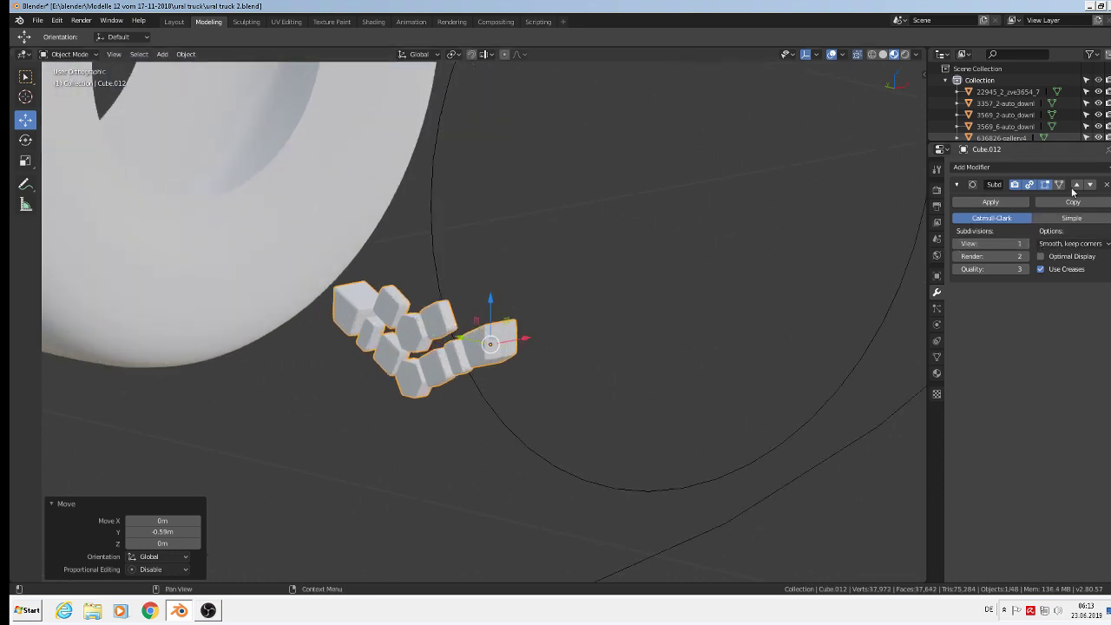
{"action": "left_click", "coordinate": [992, 201]}
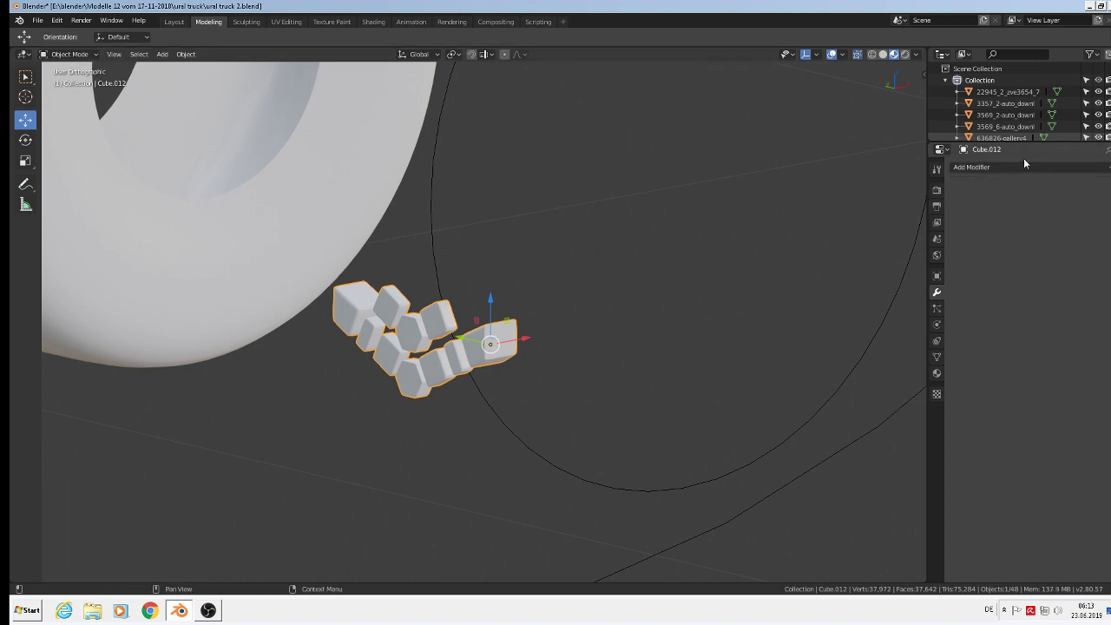
- Add an Array modifier to the tread segment and apply the object's rotation and scale
{"action": "left_click", "coordinate": [998, 168]}
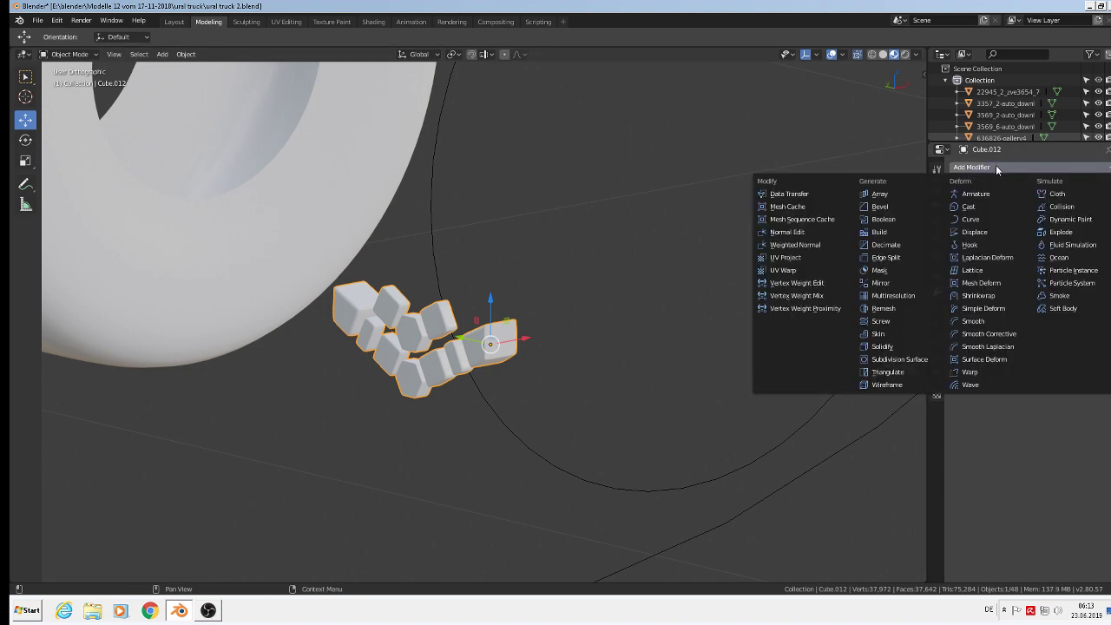
{"action": "left_click", "coordinate": [899, 195]}
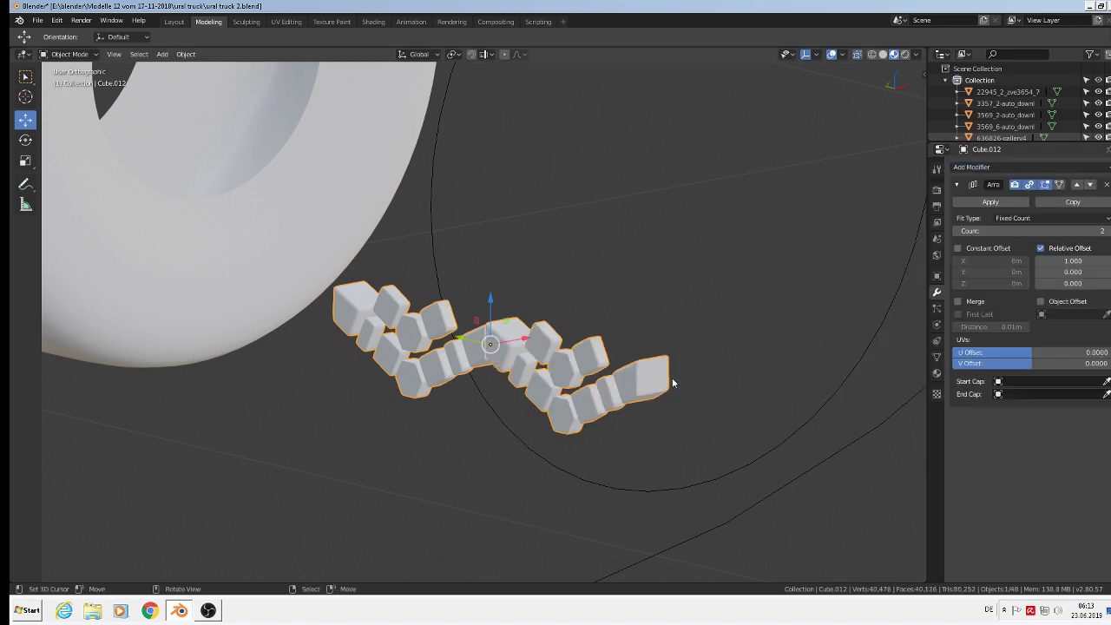
{"action": "left_click", "coordinate": [180, 55]}
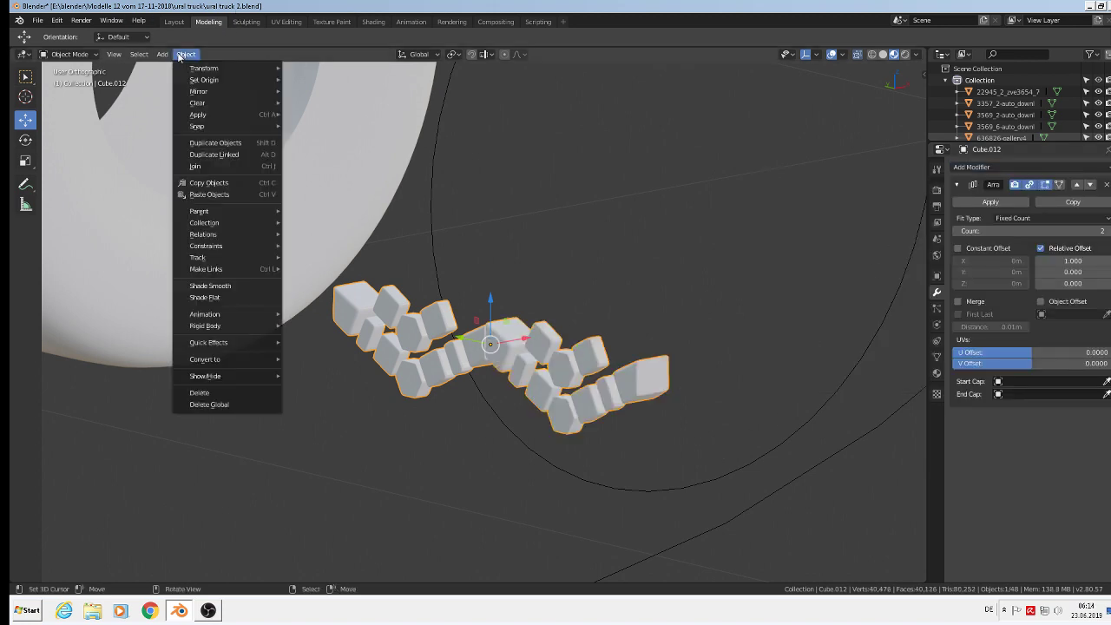
{"action": "mouse_move", "coordinate": [213, 115]}
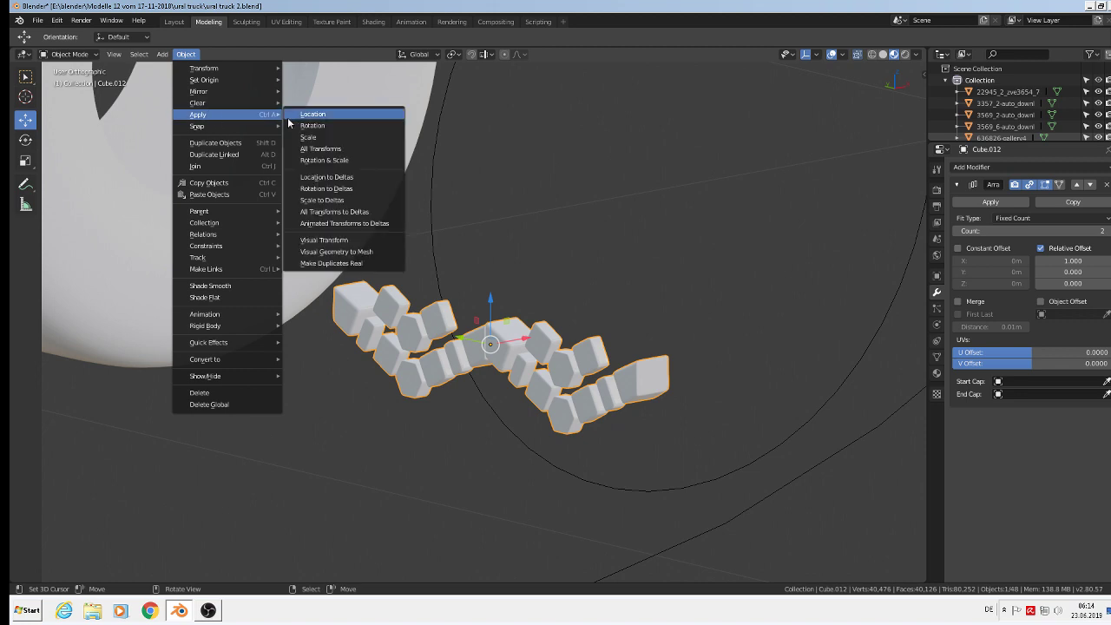
{"action": "left_click", "coordinate": [330, 160]}
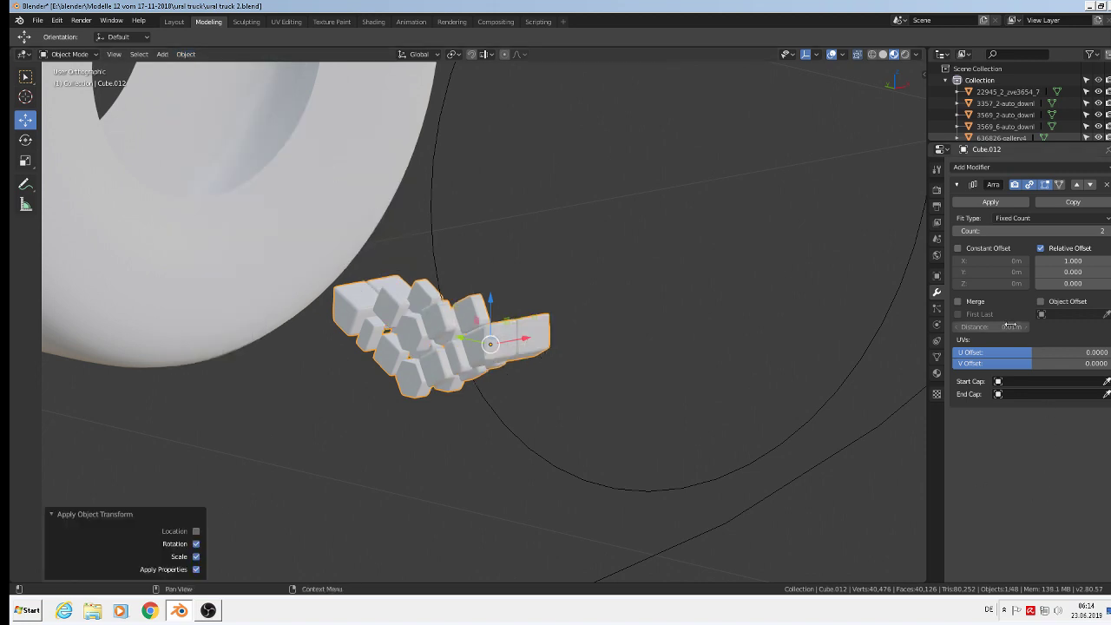
- Set the array's relative offset to 0 in X and 1 in Z so the segments stack vertically
{"action": "left_click", "coordinate": [1068, 261]}
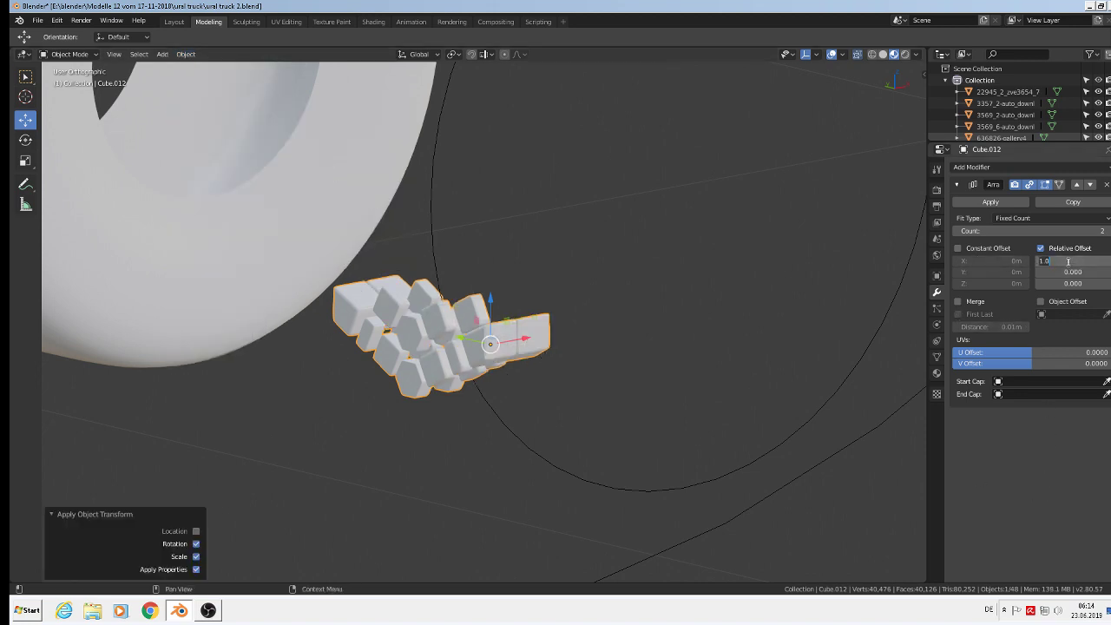
{"action": "type", "text": "0"}
{"action": "key", "text": "Return"}
{"action": "left_click", "coordinate": [1077, 284]}
{"action": "type", "text": "0.0"}
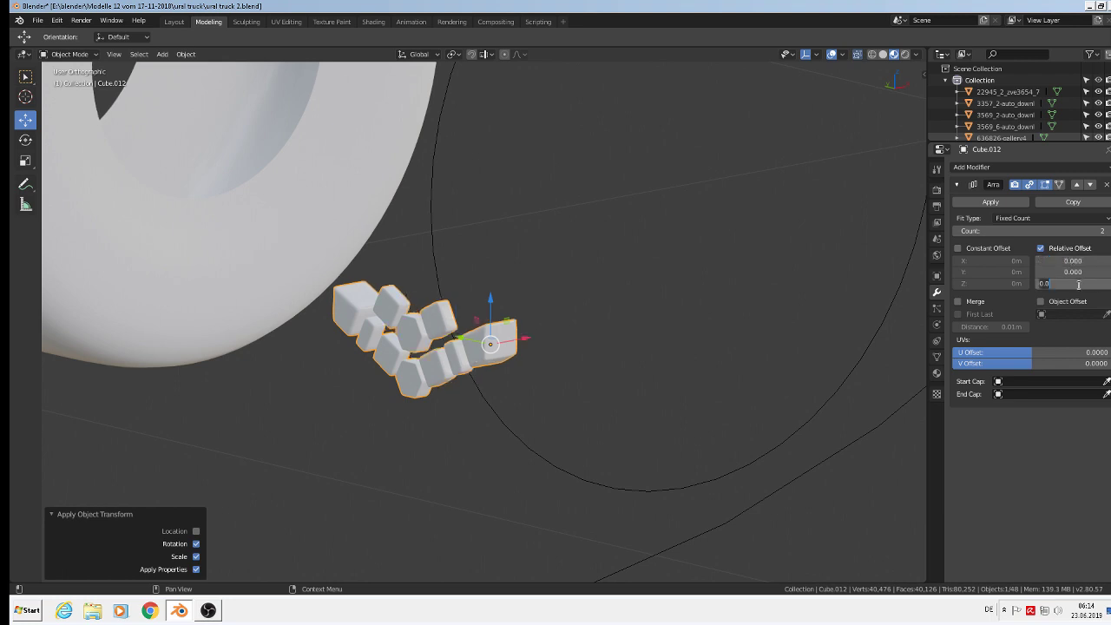
{"action": "type", "text": "1"}
{"action": "key", "text": "Return"}
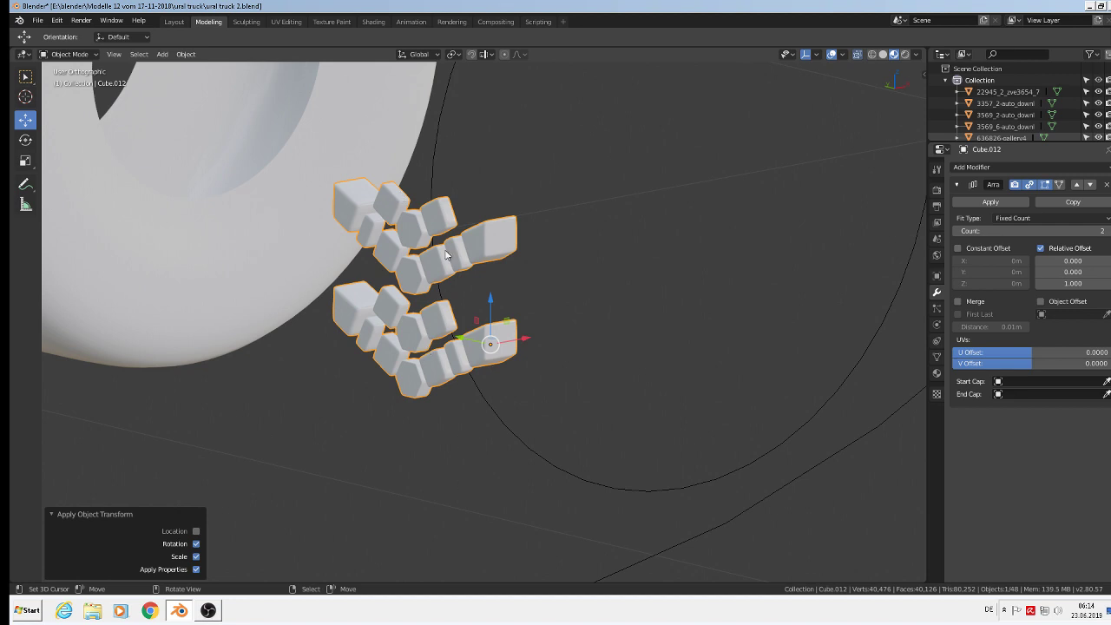
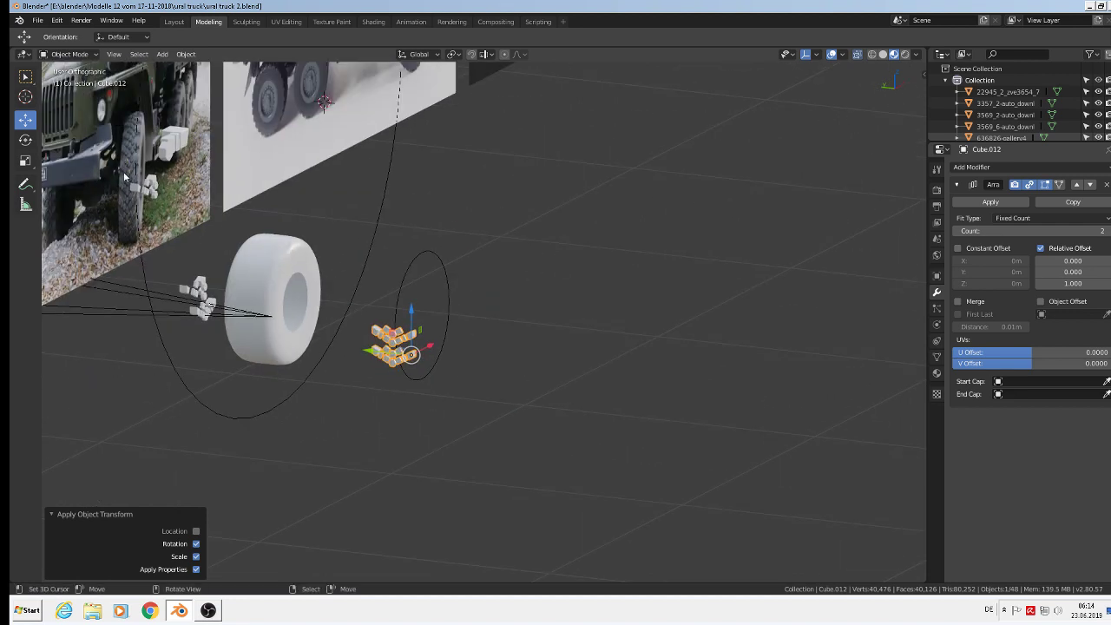
- Set the tread array's count to 24
{"action": "left_click", "coordinate": [1028, 231]}
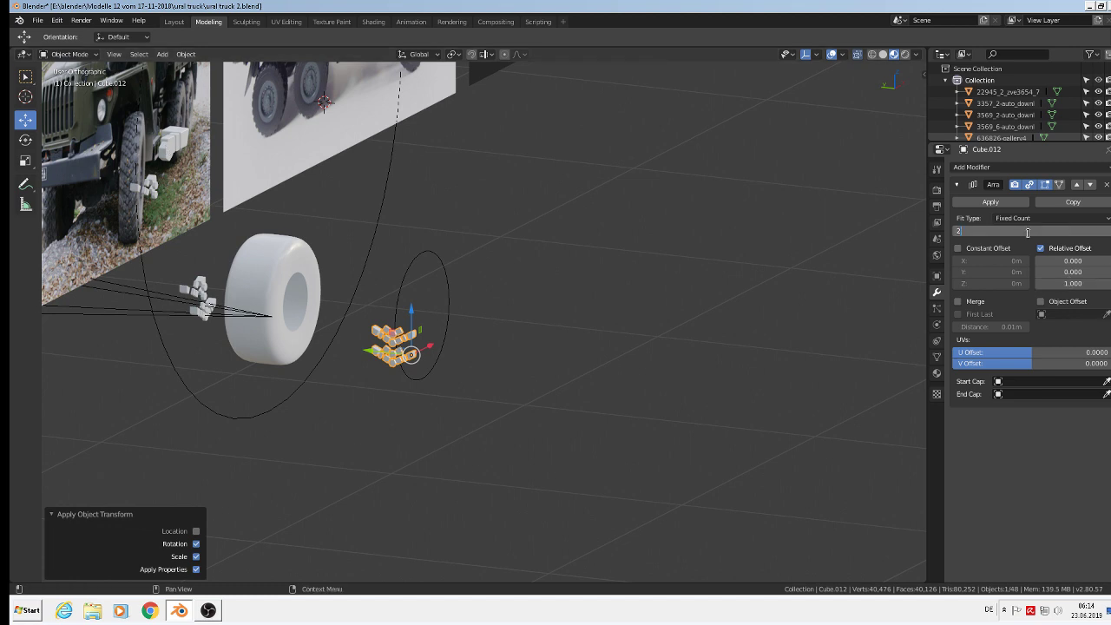
{"action": "key", "text": "Return"}
{"action": "middle_click_drag", "start_coordinate": [373, 260], "coordinate": [453, 301]}
{"action": "scroll", "coordinate": [376, 164], "scroll_direction": "up", "scroll_amount": 4}
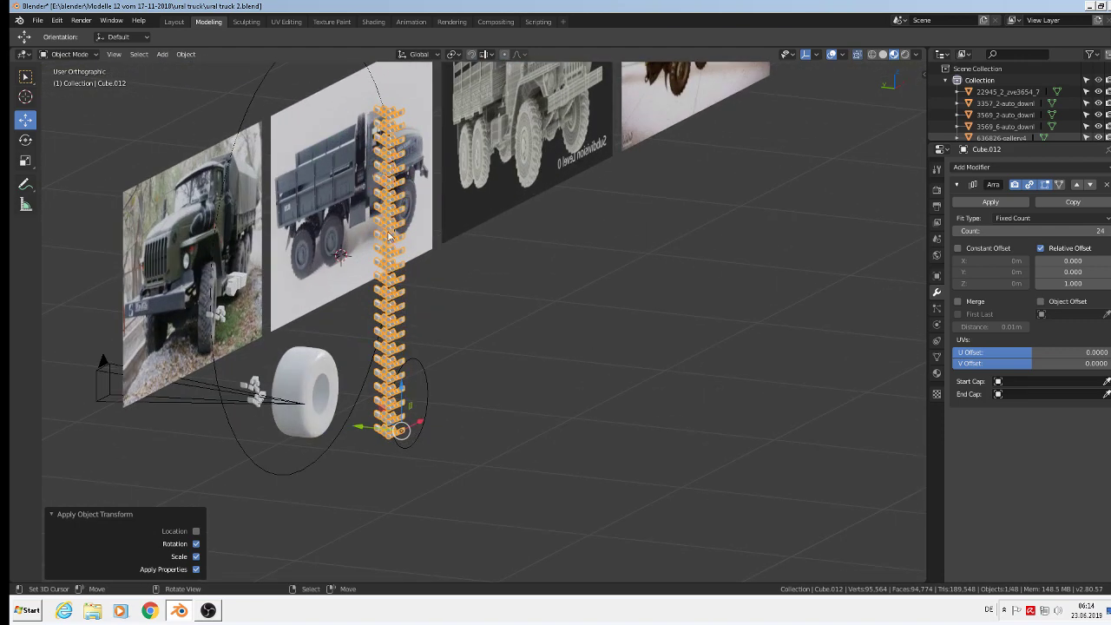
{"action": "scroll", "coordinate": [388, 235], "scroll_direction": "up", "scroll_amount": 2}
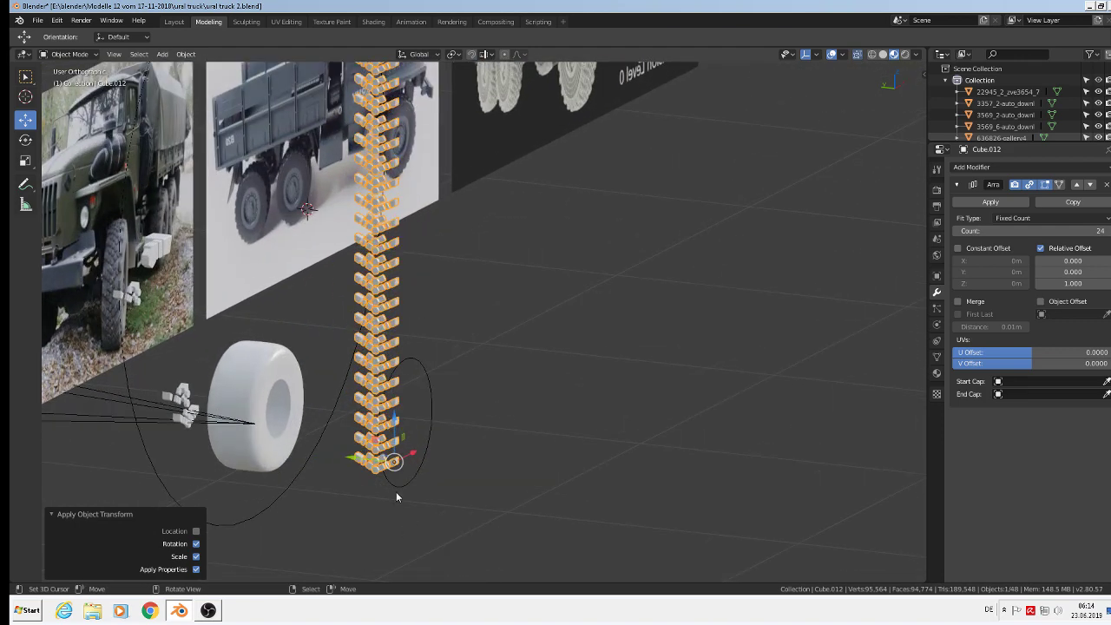
- In the tread mesh, select the lowest hexagonal block's centre vertices and snap the 3D cursor to them
{"action": "key", "text": "KP_1"}
{"action": "key", "text": "KP_3"}
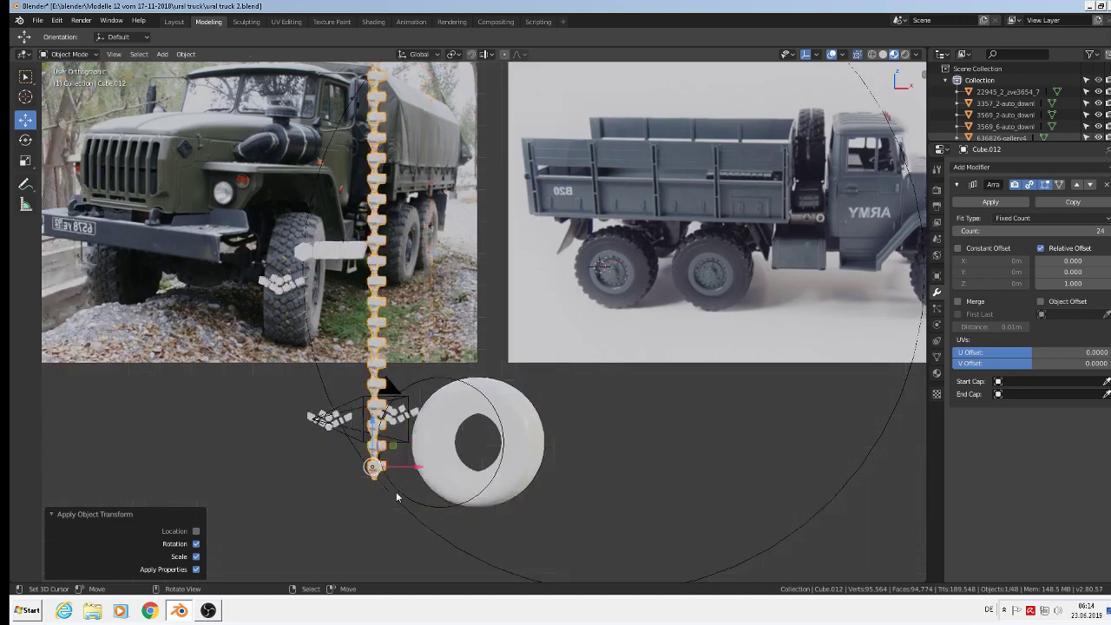
{"action": "scroll", "coordinate": [389, 489], "scroll_direction": "up", "scroll_amount": 4}
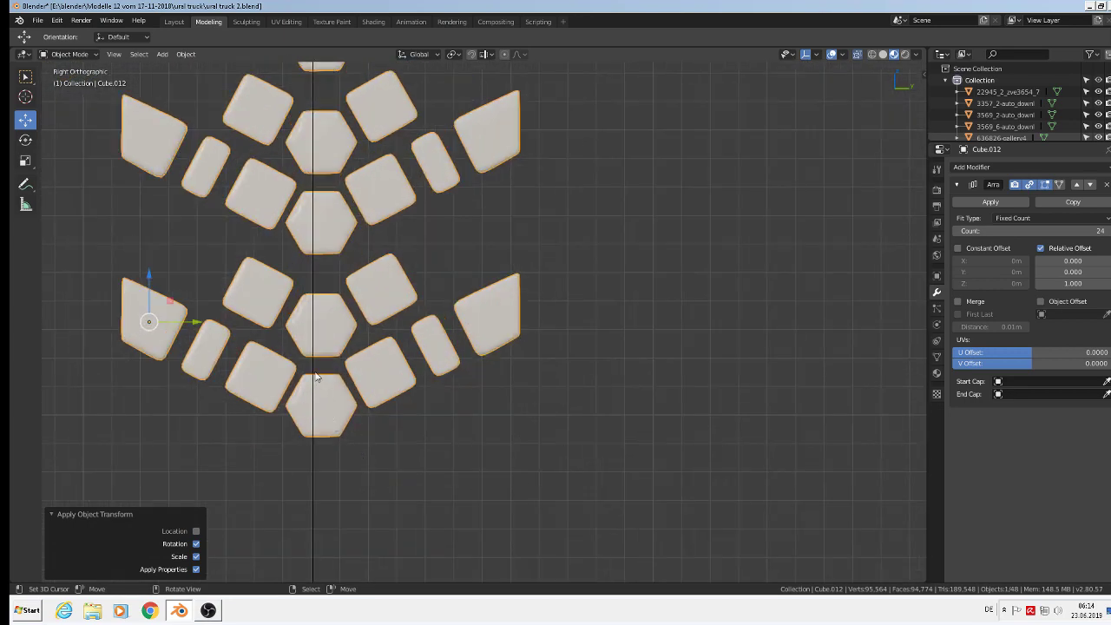
{"action": "key", "text": "Tab"}
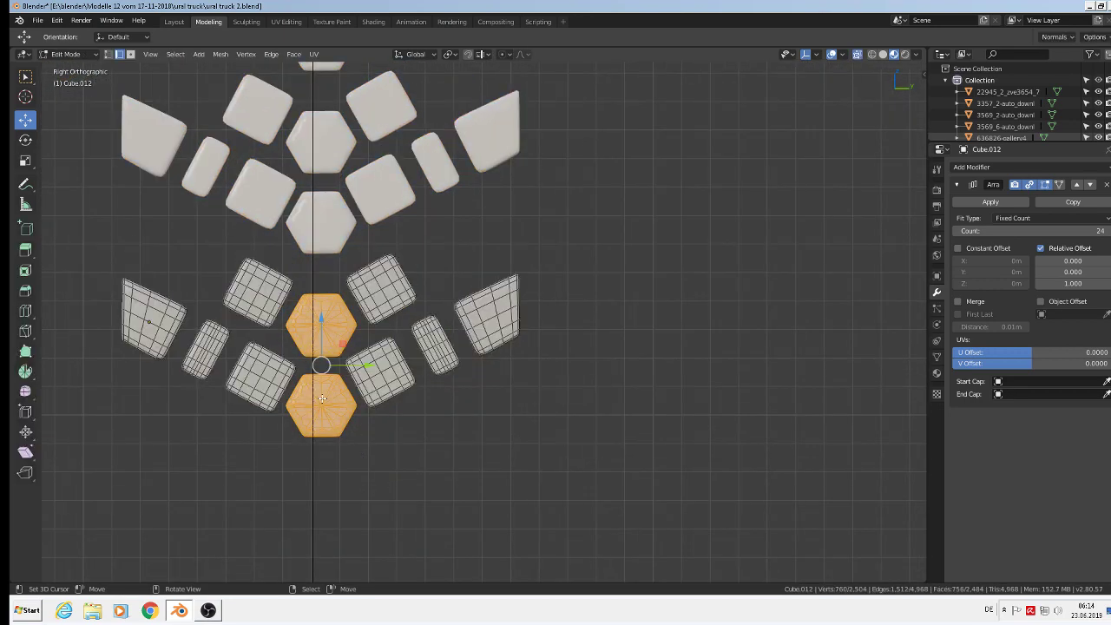
{"action": "scroll", "coordinate": [322, 403], "scroll_direction": "up", "scroll_amount": 6}
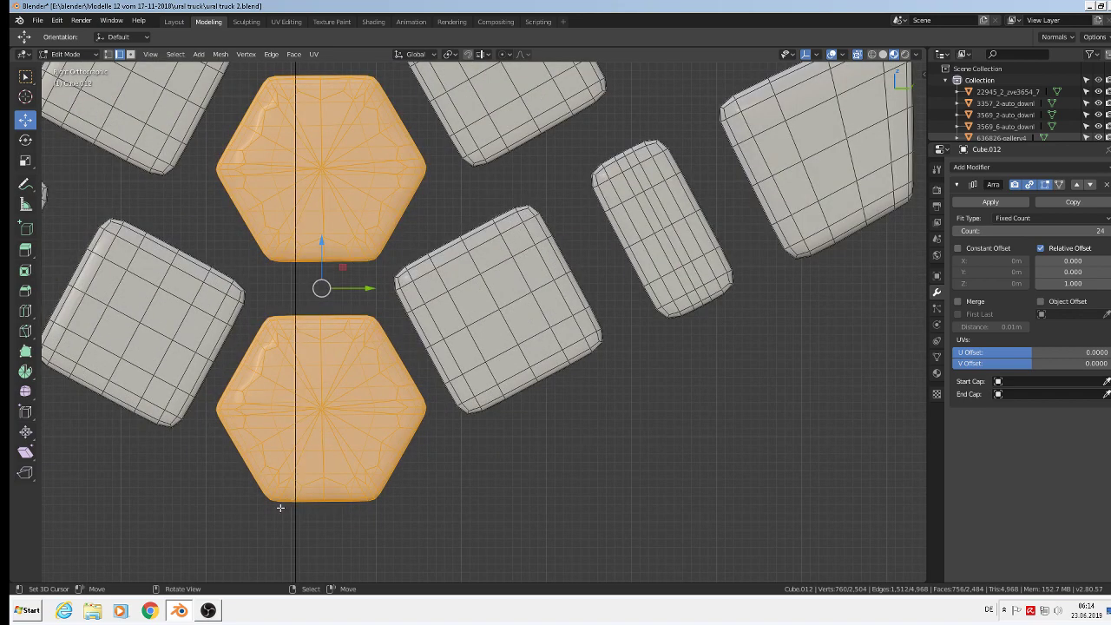
{"action": "left_click", "coordinate": [107, 54]}
{"action": "left_click", "coordinate": [321, 406]}
{"action": "scroll", "coordinate": [322, 363], "scroll_direction": "down", "scroll_amount": 4}
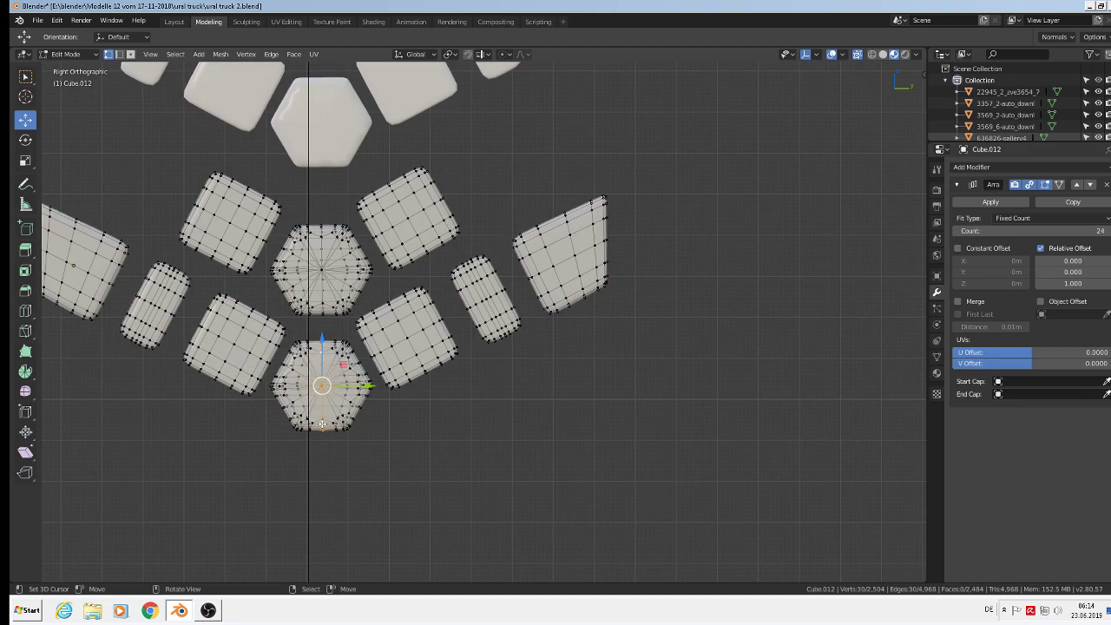
{"action": "scroll", "coordinate": [305, 392], "scroll_direction": "up", "scroll_amount": 4}
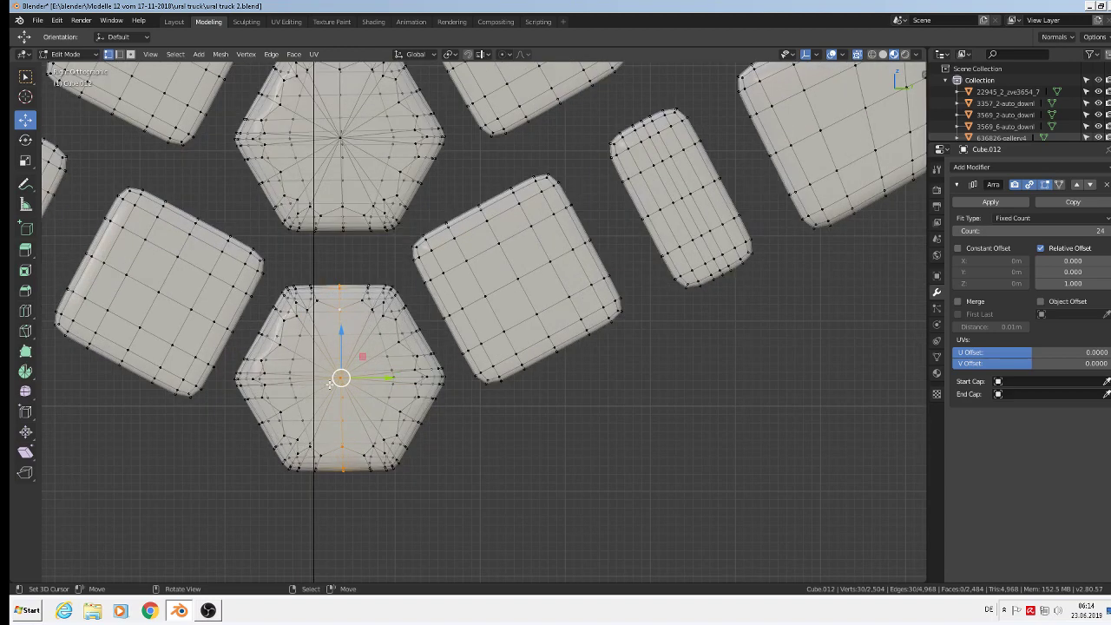
{"action": "key", "text": "shift+s"}
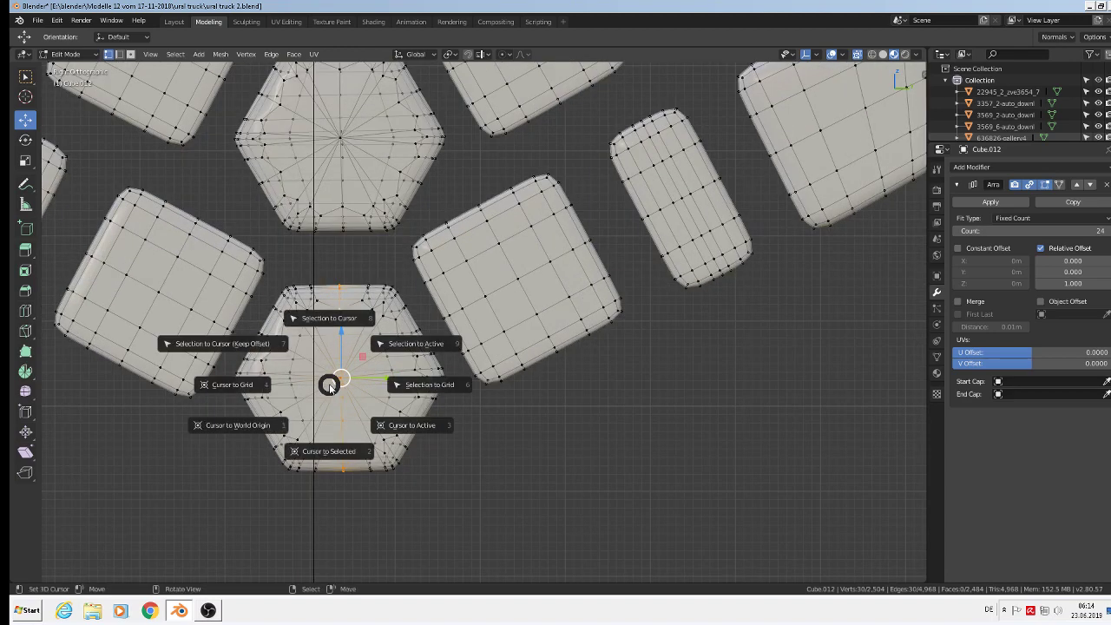
{"action": "left_click", "coordinate": [328, 453]}
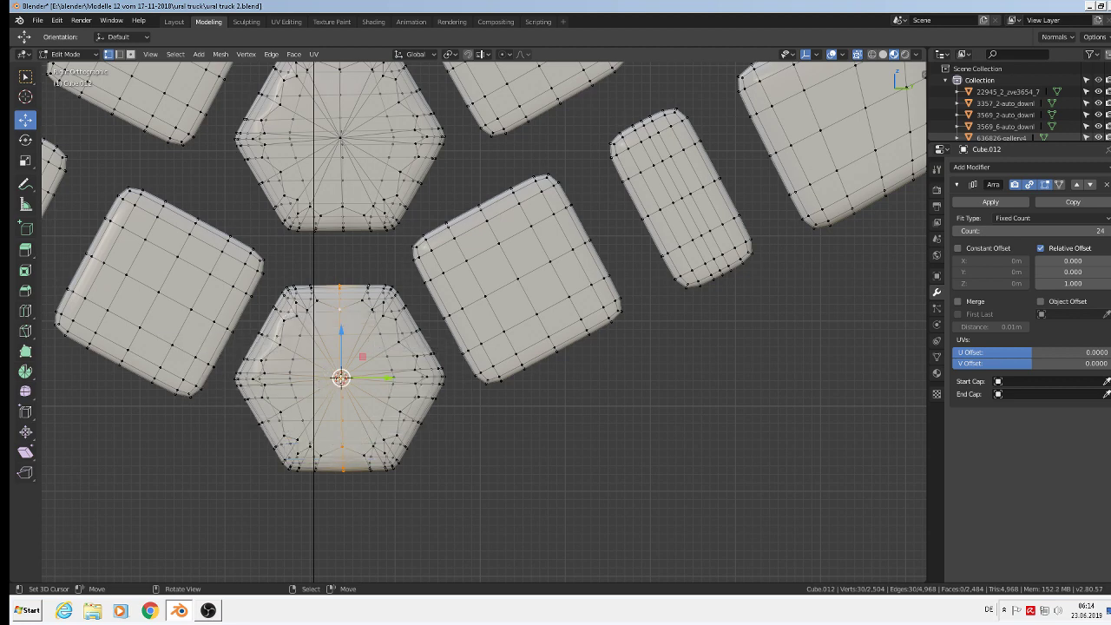
- Set the tread array's origin to the 3D cursor and shift it about -0.0025 m along Y onto the vertical axis line
{"action": "key", "text": "Tab"}
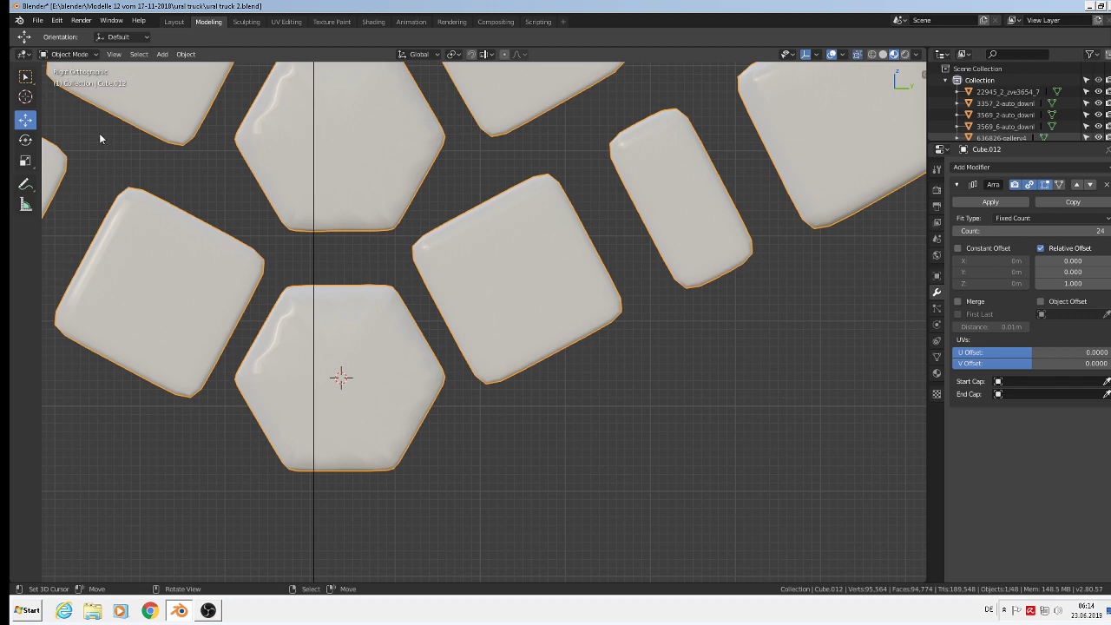
{"action": "left_click", "coordinate": [185, 54]}
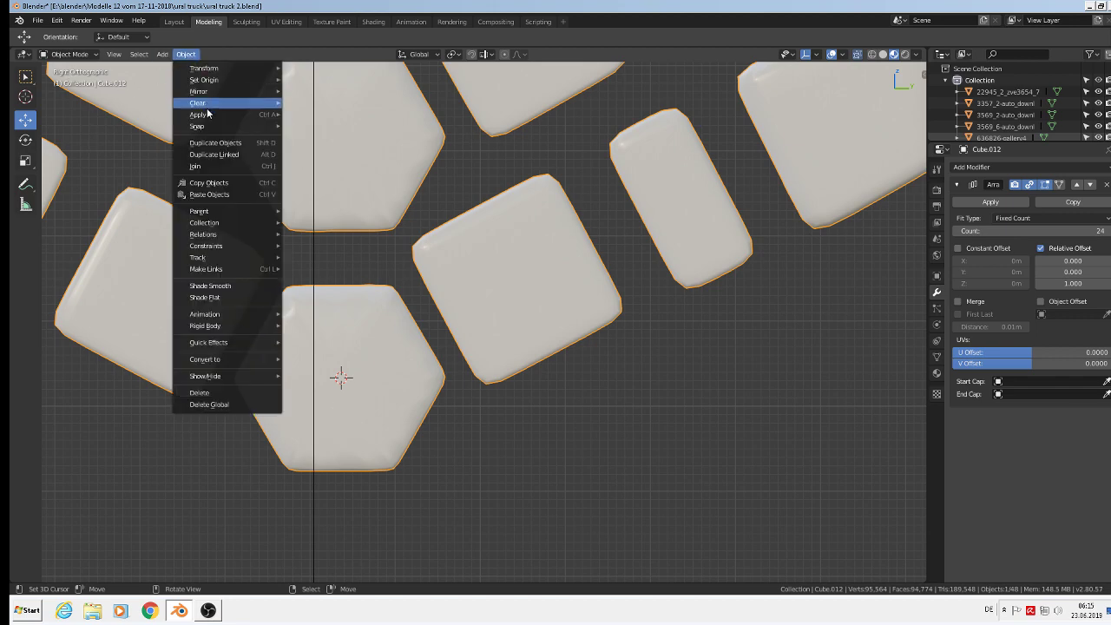
{"action": "mouse_move", "coordinate": [219, 80]}
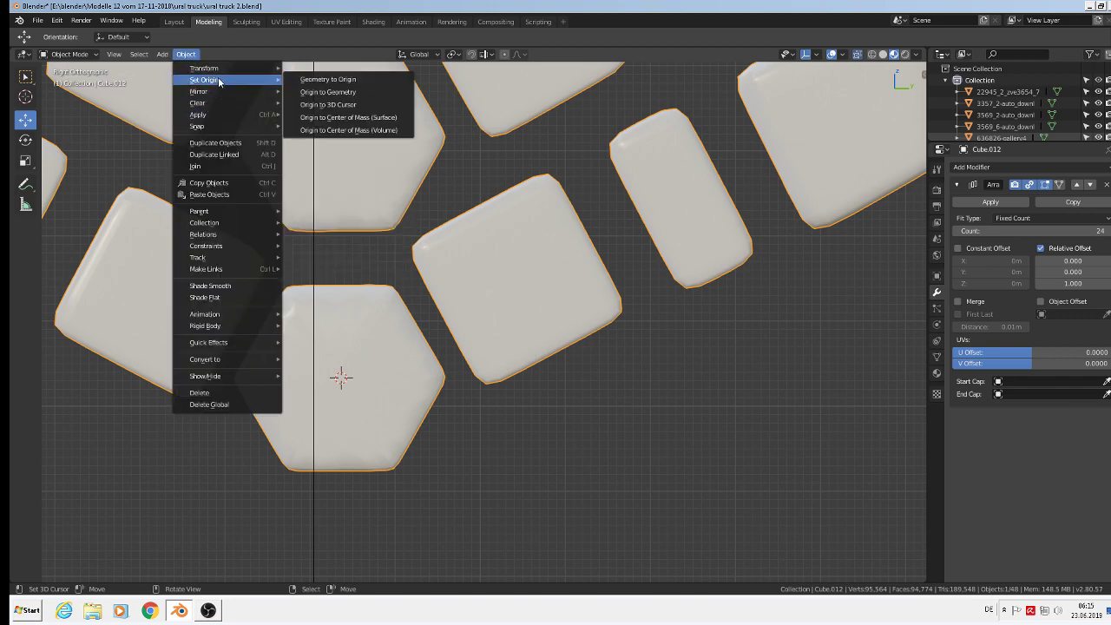
{"action": "left_click", "coordinate": [351, 106]}
{"action": "scroll", "coordinate": [365, 318], "scroll_direction": "down", "scroll_amount": 5}
{"action": "scroll", "coordinate": [374, 315], "scroll_direction": "down", "scroll_amount": 1}
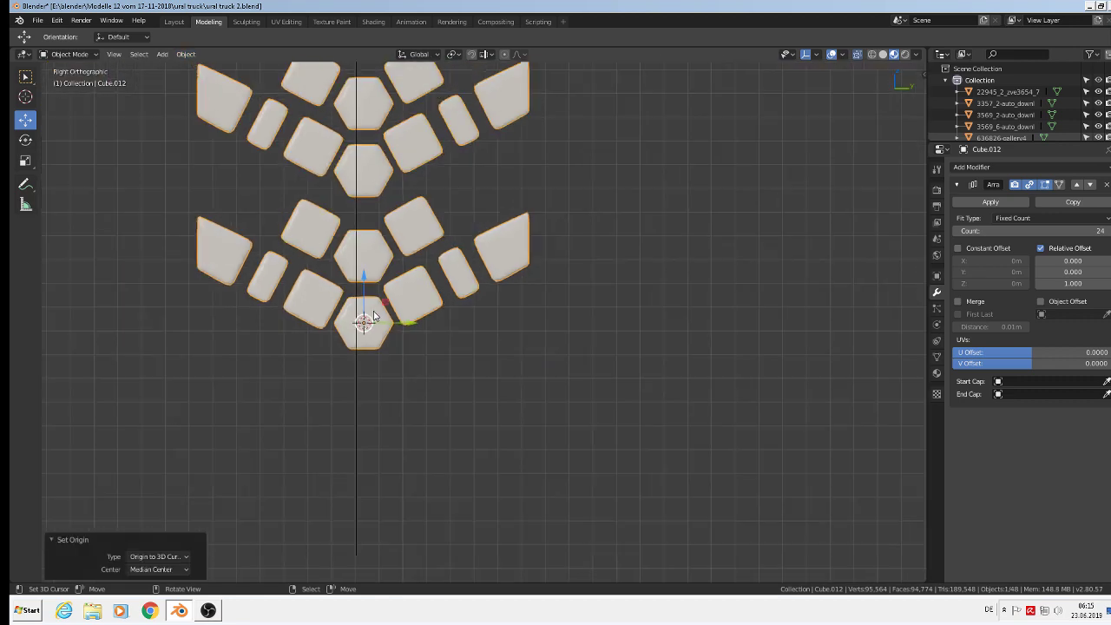
{"action": "scroll", "coordinate": [370, 289], "scroll_direction": "down", "scroll_amount": 3}
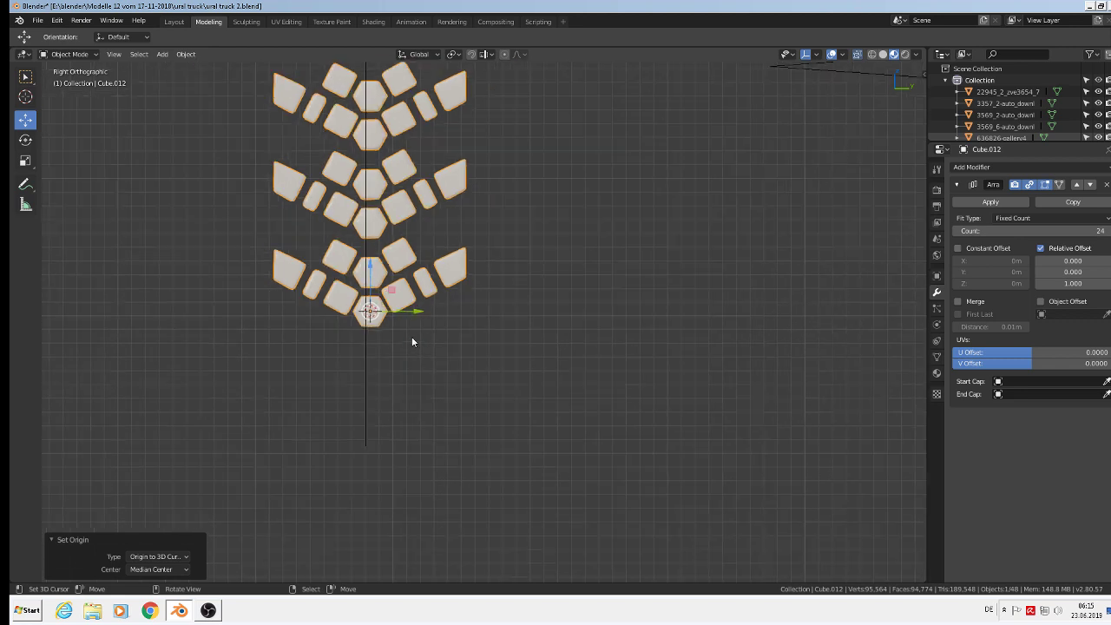
{"action": "left_click_drag", "start_coordinate": [421, 314], "coordinate": [415, 313]}
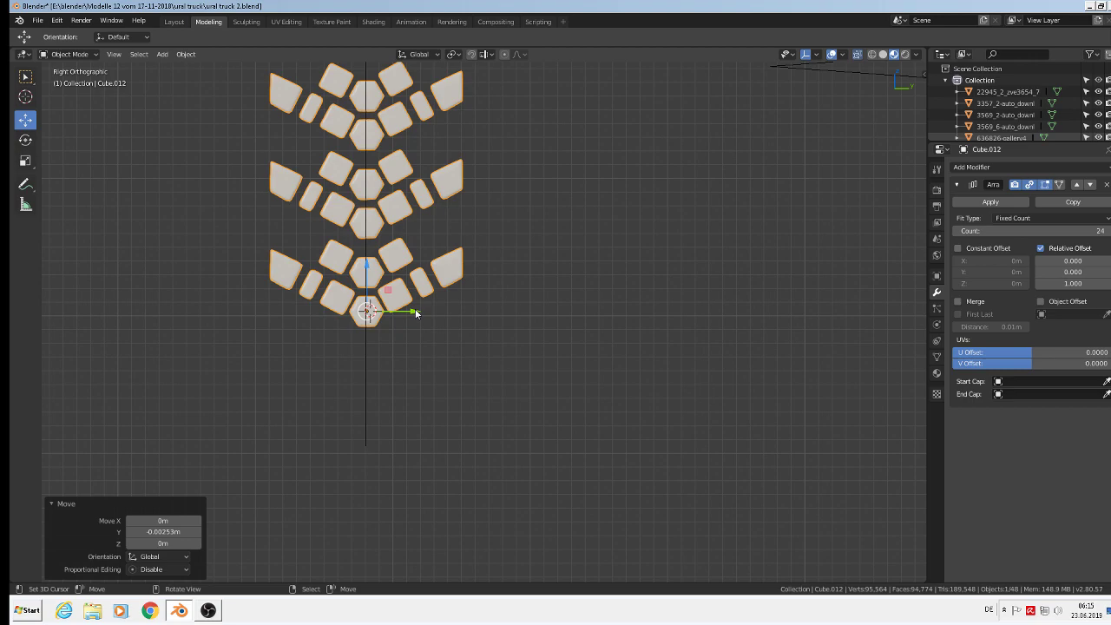
- Delete the oversized Bezier circle that spans the reference images
{"action": "middle_click_drag", "start_coordinate": [378, 378], "coordinate": [640, 457]}
{"action": "left_click", "coordinate": [372, 420]}
{"action": "key", "text": "KP_1"}
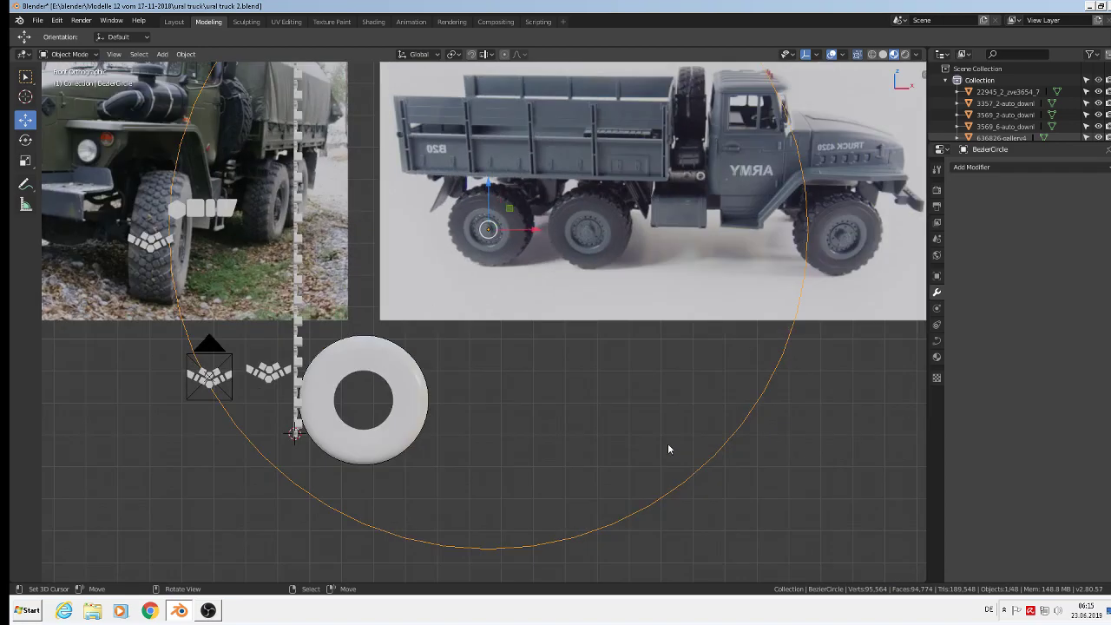
{"action": "left_click", "coordinate": [367, 128]}
{"action": "key", "text": "x"}
{"action": "left_click", "coordinate": [373, 119]}
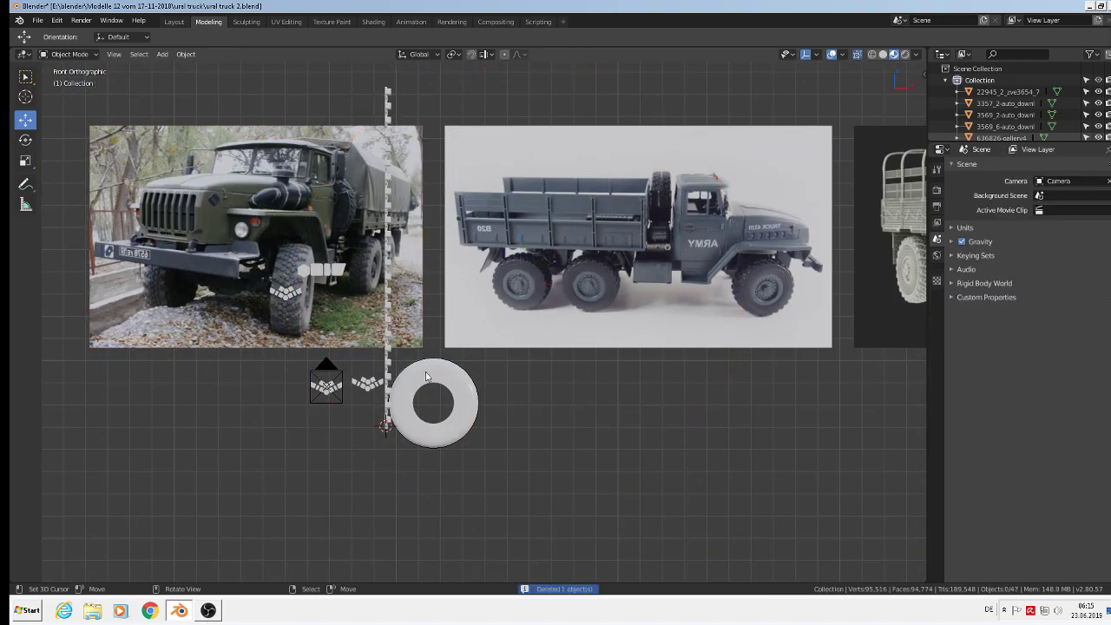
- Add a Curve modifier to the stacked tread array
{"action": "scroll", "coordinate": [396, 279], "scroll_direction": "up", "scroll_amount": 5}
{"action": "left_click", "coordinate": [395, 265]}
{"action": "middle_click_drag", "start_coordinate": [397, 268], "coordinate": [461, 402]}
{"action": "scroll", "coordinate": [473, 316], "scroll_direction": "down", "scroll_amount": 4}
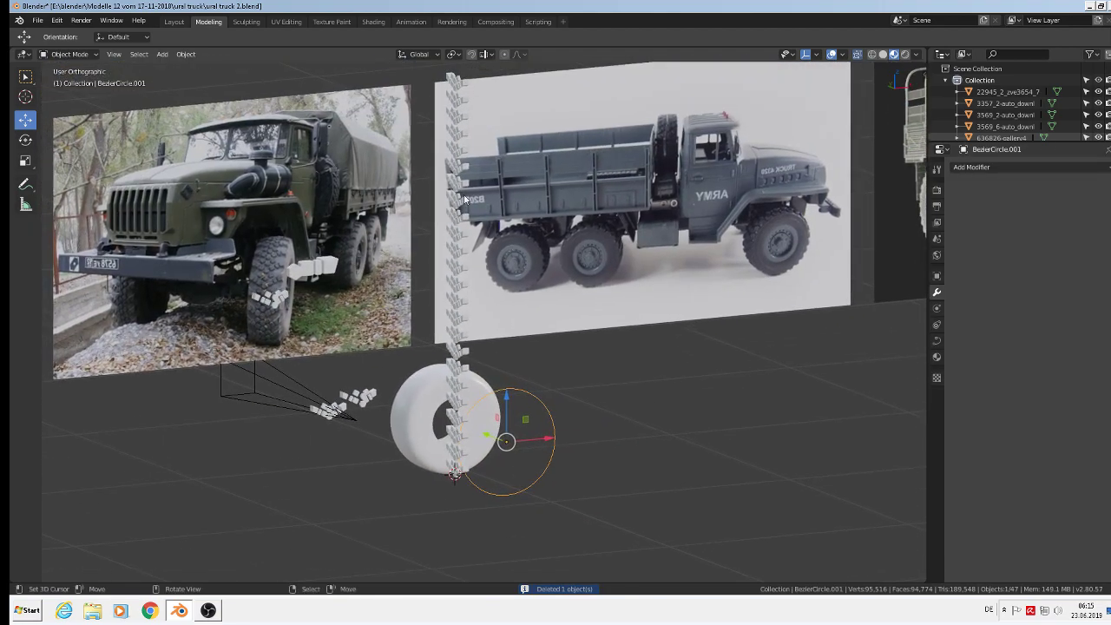
{"action": "left_click", "coordinate": [462, 296]}
{"action": "left_click", "coordinate": [970, 167]}
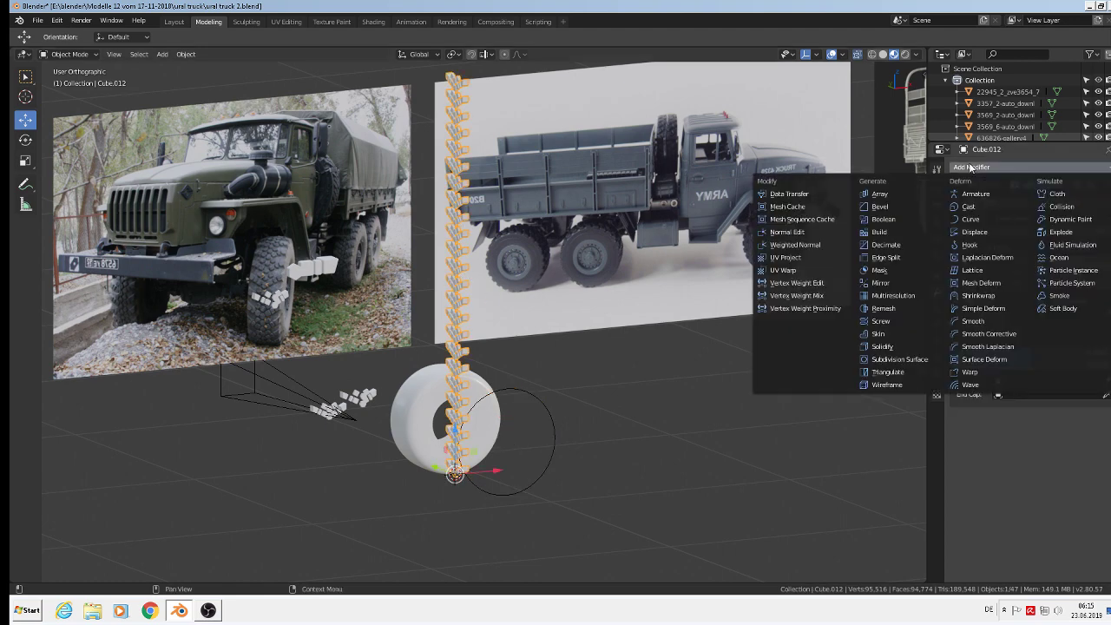
{"action": "left_click", "coordinate": [1014, 222]}
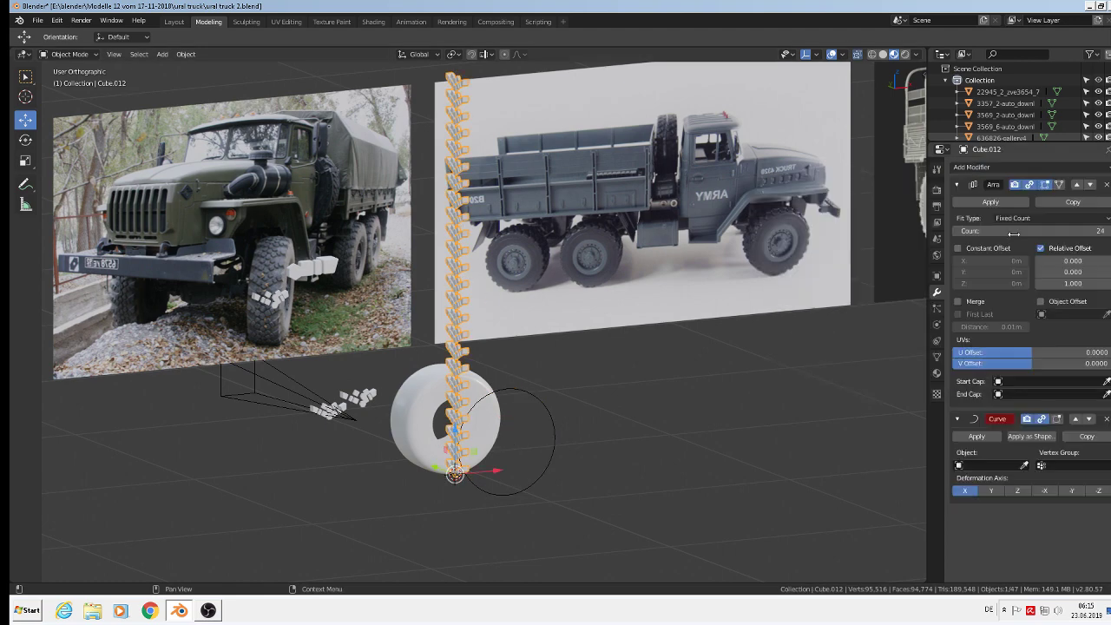
- Assign the tyre-sized Bezier circle as the target object of the tread's Curve modifier
{"action": "left_click", "coordinate": [525, 394]}
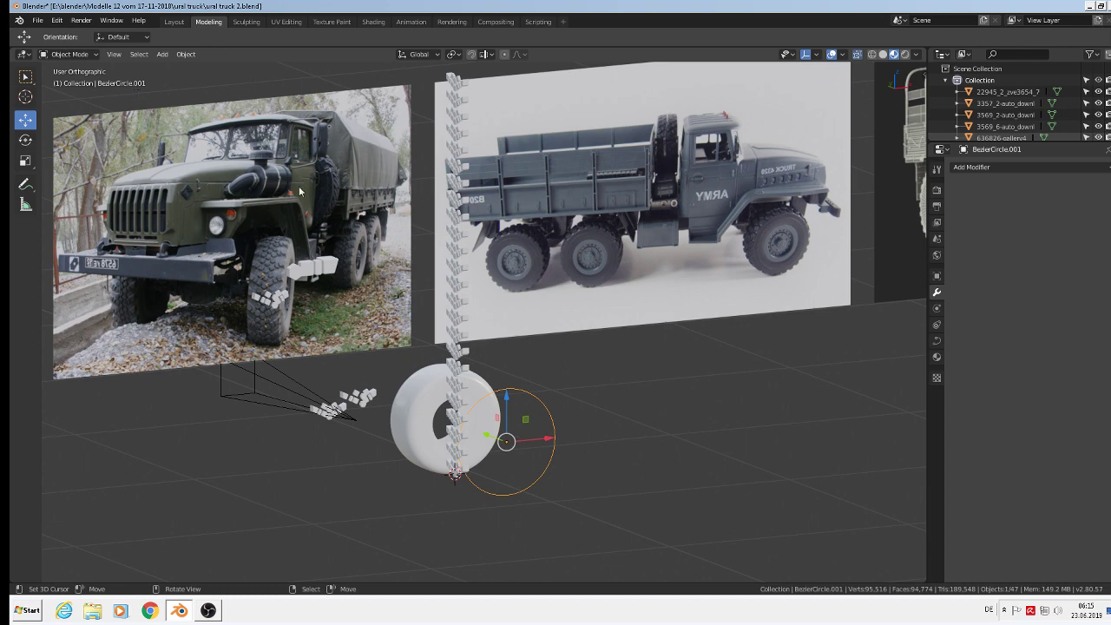
{"action": "left_click", "coordinate": [465, 385]}
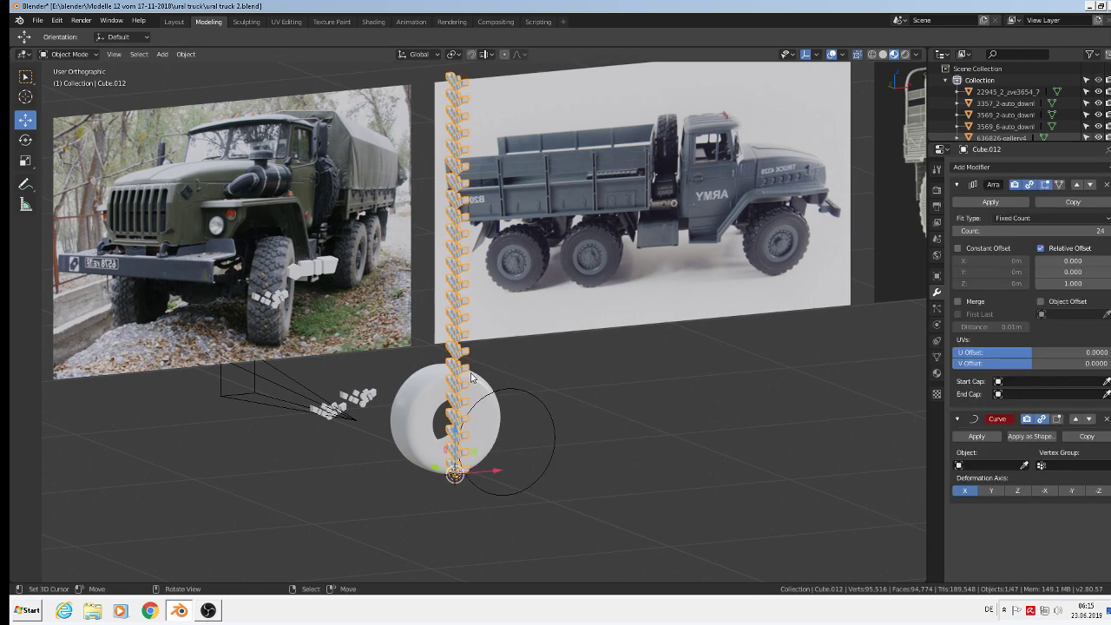
{"action": "left_click", "coordinate": [1024, 466]}
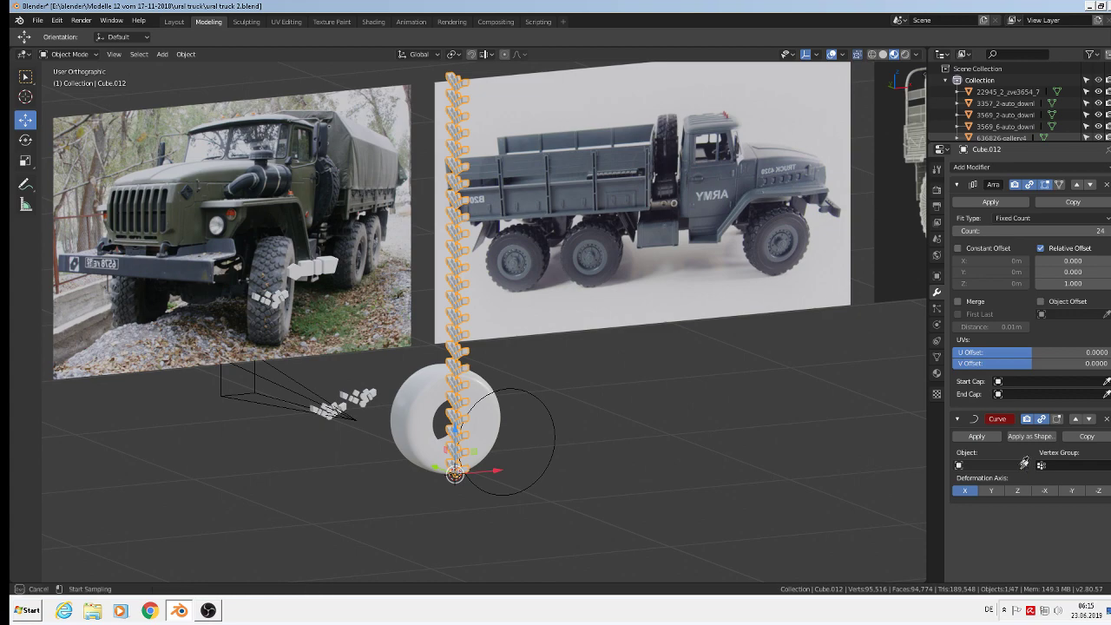
{"action": "left_click", "coordinate": [559, 423]}
{"action": "scroll", "coordinate": [773, 498], "scroll_direction": "down", "scroll_amount": 3}
{"action": "middle_click_drag", "start_coordinate": [773, 498], "coordinate": [622, 229]}
{"action": "scroll", "coordinate": [663, 417], "scroll_direction": "up", "scroll_amount": 3}
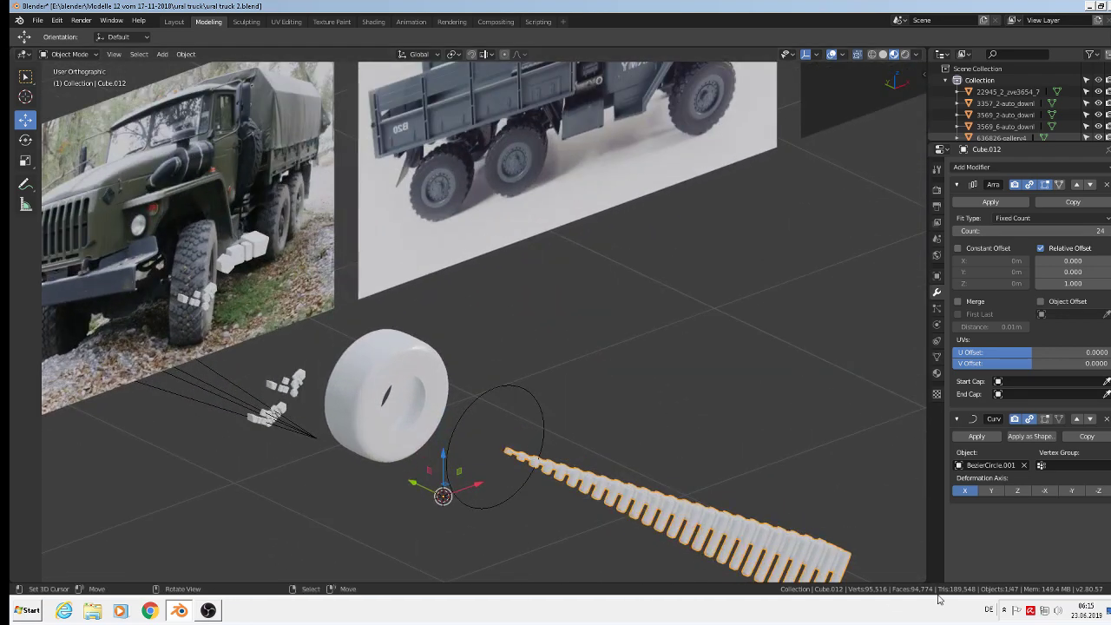
- Try the Y, Z and -X deformation axes on the tread's Curve modifier and set it to -Y
{"action": "left_click", "coordinate": [993, 491]}
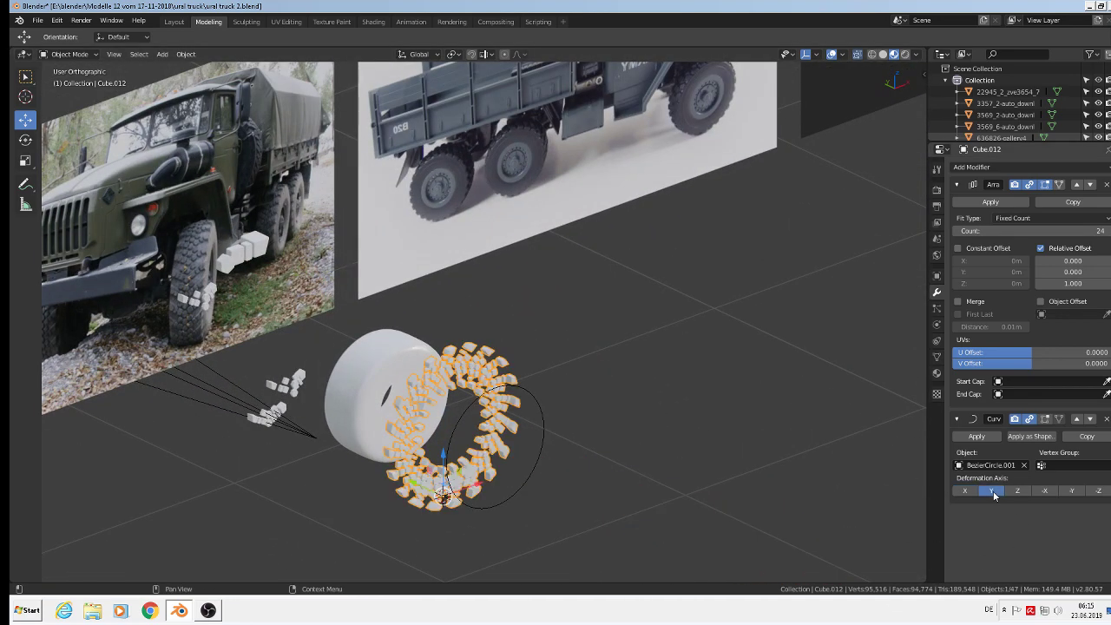
{"action": "middle_click_drag", "start_coordinate": [779, 501], "coordinate": [424, 344]}
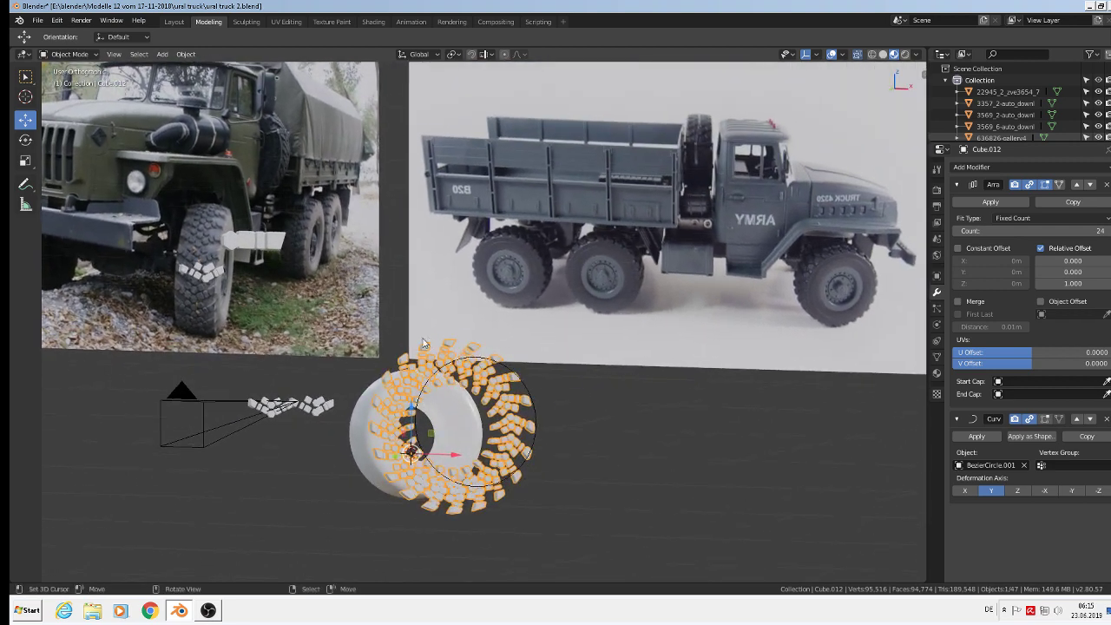
{"action": "left_click", "coordinate": [1018, 492]}
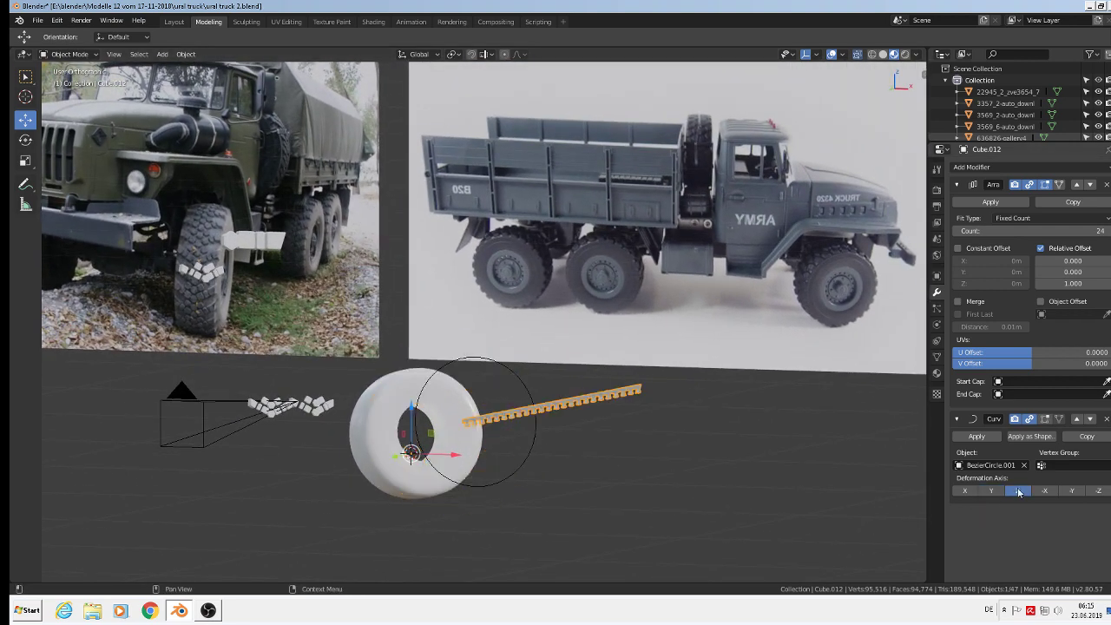
{"action": "middle_click_drag", "start_coordinate": [626, 486], "coordinate": [673, 534]}
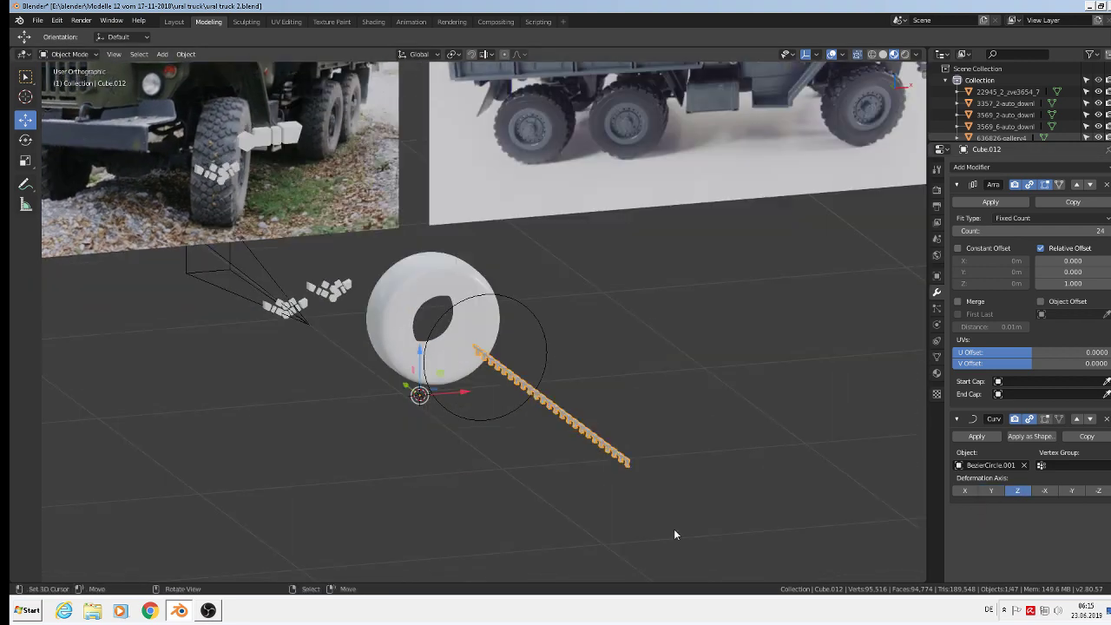
{"action": "left_click", "coordinate": [1044, 491]}
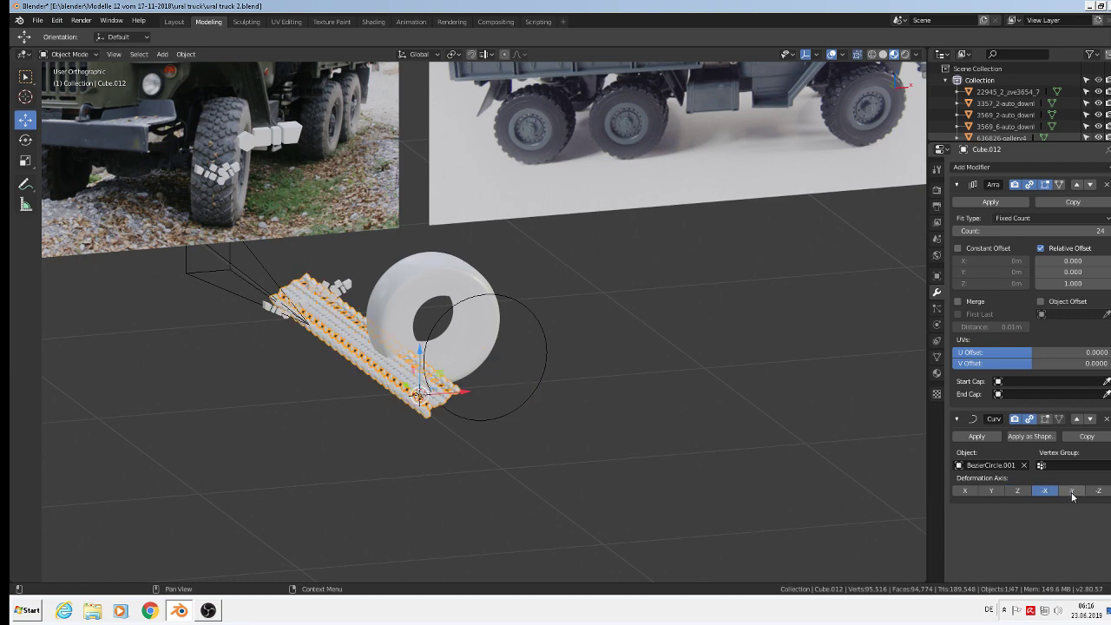
{"action": "left_click", "coordinate": [1072, 491]}
{"action": "middle_click_drag", "start_coordinate": [734, 412], "coordinate": [579, 372]}
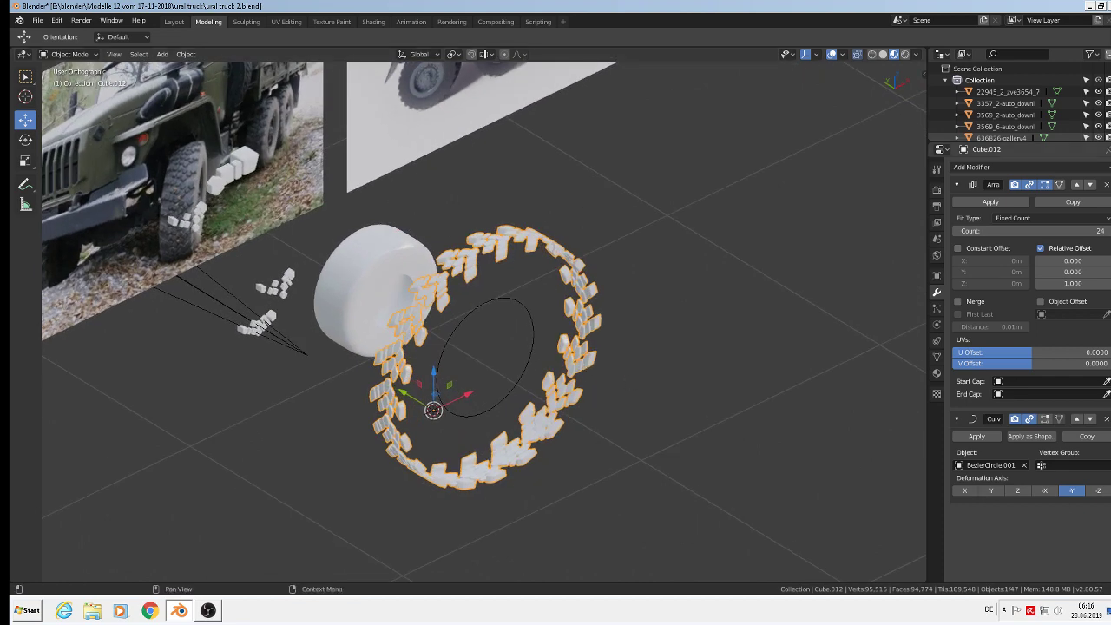
{"action": "scroll", "coordinate": [672, 426], "scroll_direction": "up", "scroll_amount": 2}
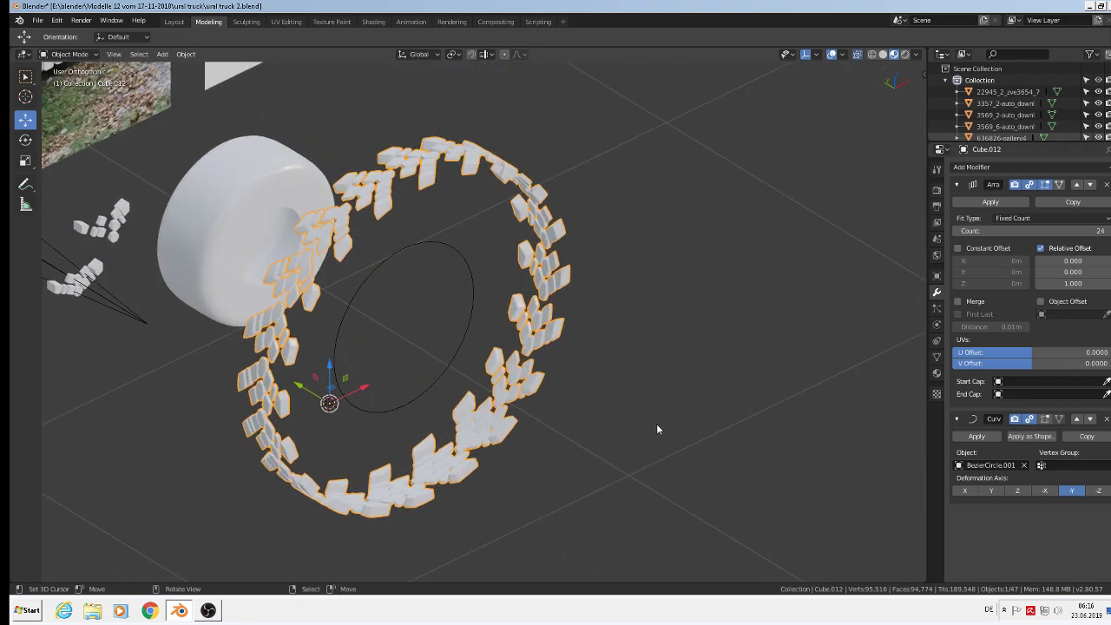
- Try scaling the tread ring and the Bezier circle it follows
{"action": "key", "text": "s"}
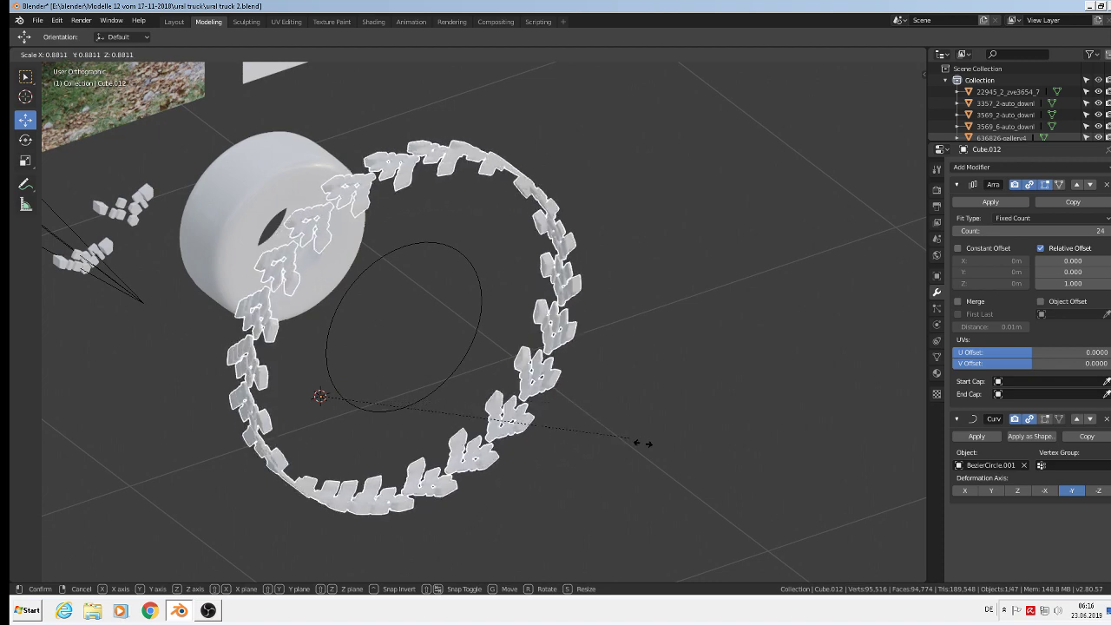
{"action": "left_click", "coordinate": [620, 426]}
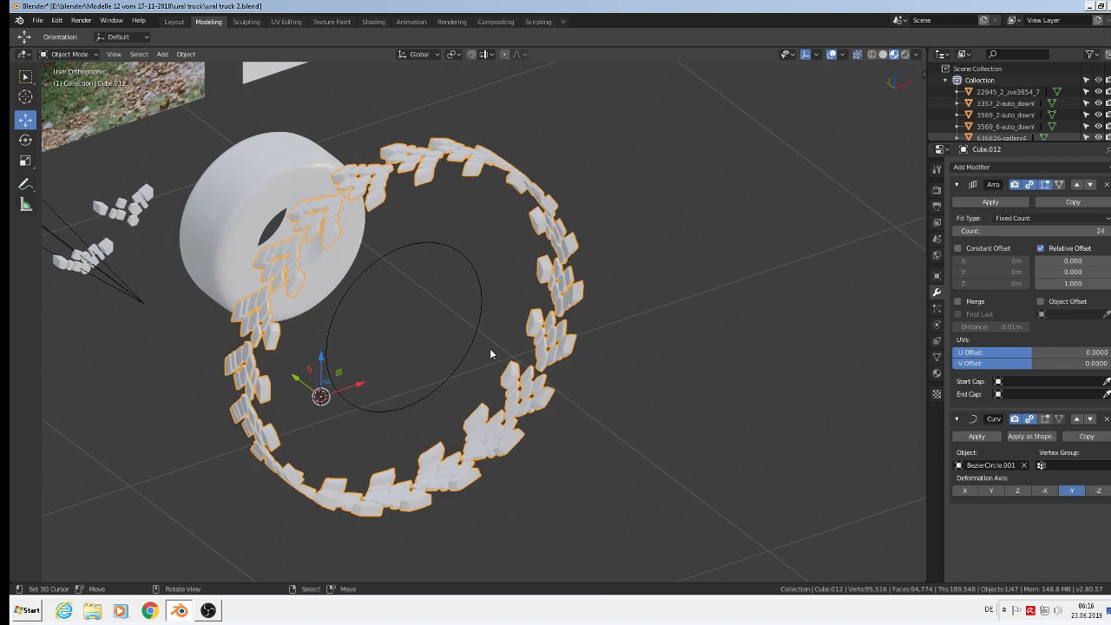
{"action": "left_click", "coordinate": [470, 331]}
{"action": "key", "text": "s"}
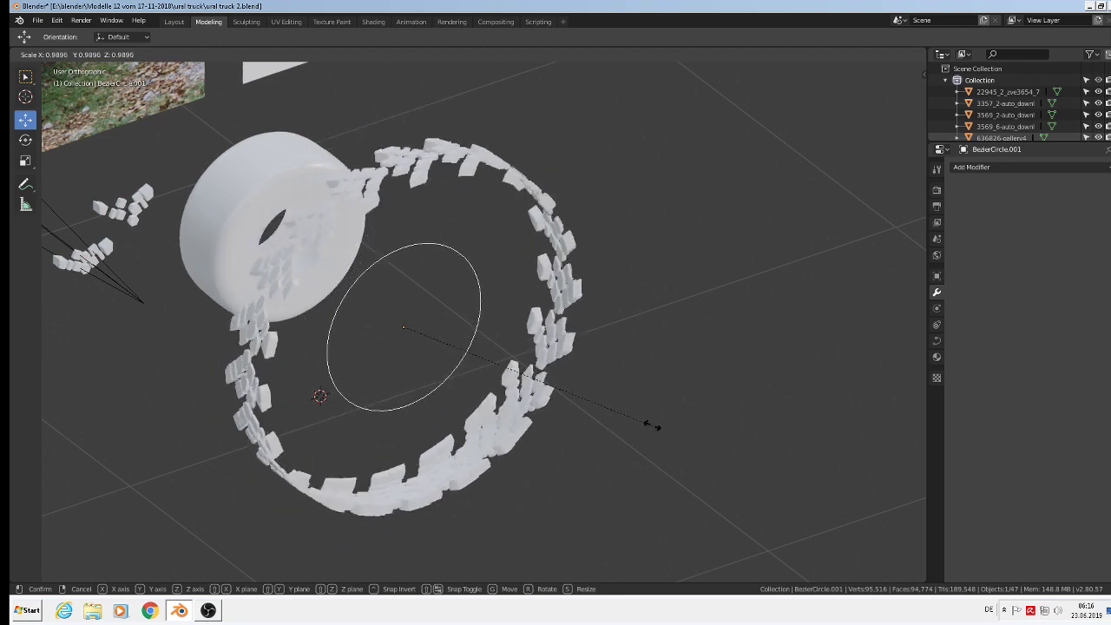
{"action": "left_click", "coordinate": [651, 425]}
{"action": "key", "text": "s"}
{"action": "right_click", "coordinate": [483, 391]}
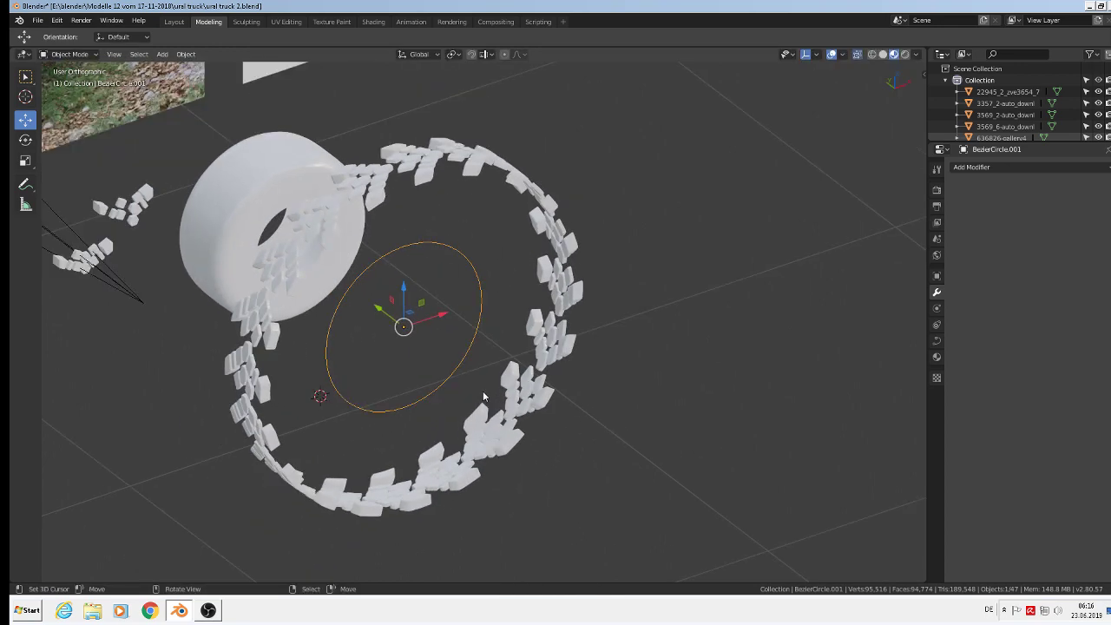
- Try moving the Bezier circle about 0.015 m along X
{"action": "key", "text": "g"}
{"action": "key", "text": "x"}
{"action": "left_click", "coordinate": [449, 319]}
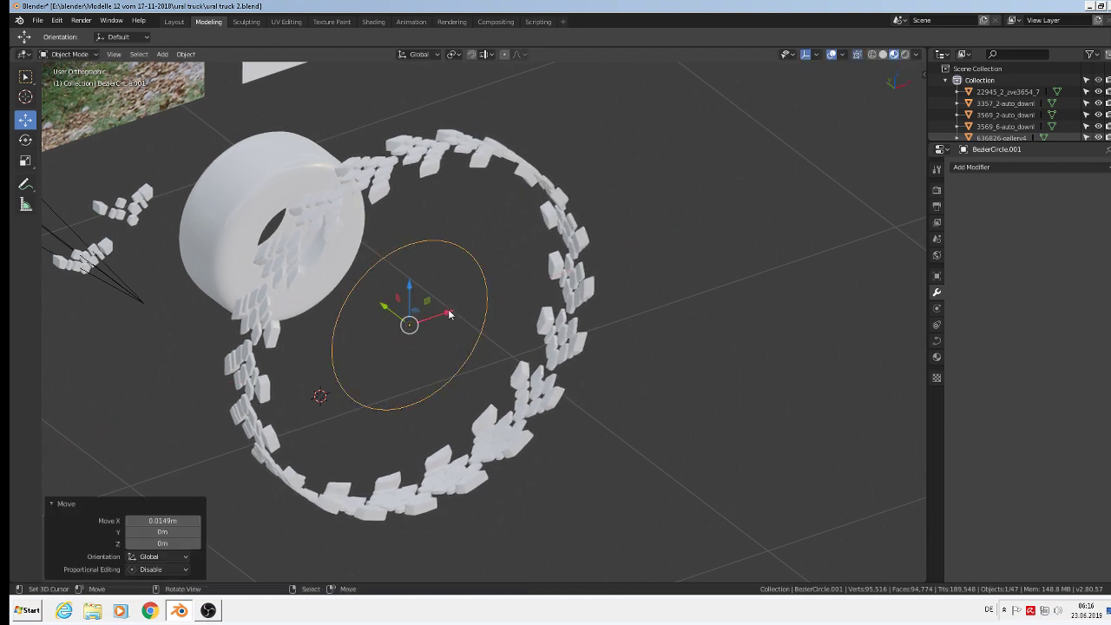
- Move the tread object about 0.194 m along X to shrink the deformed ring towards the tyre's size
{"action": "left_click", "coordinate": [383, 179]}
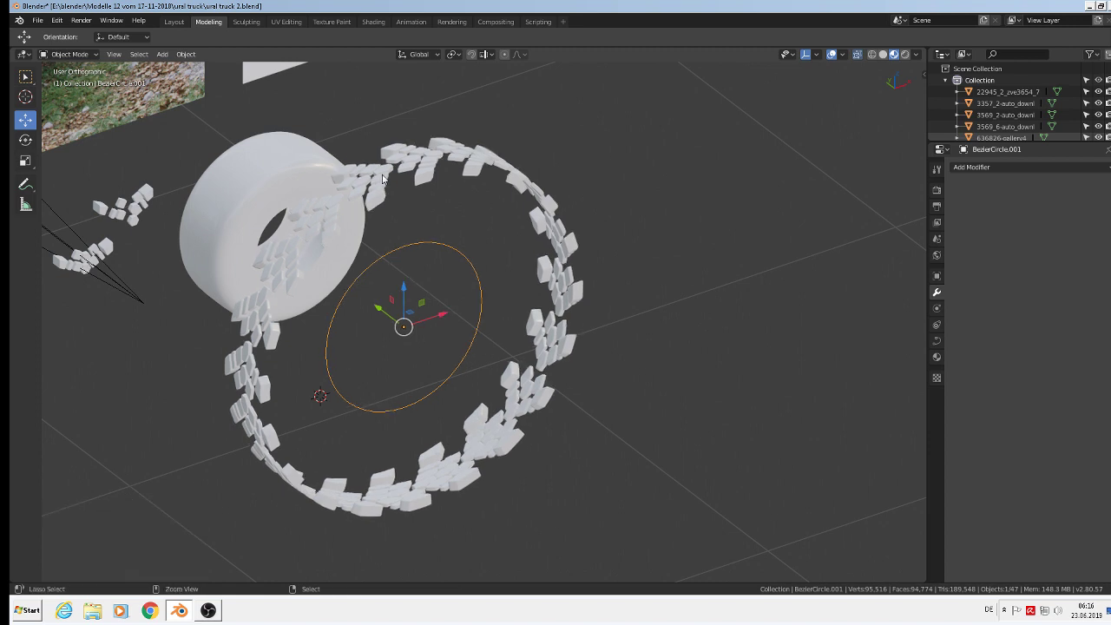
{"action": "key", "text": "g"}
{"action": "key", "text": "x"}
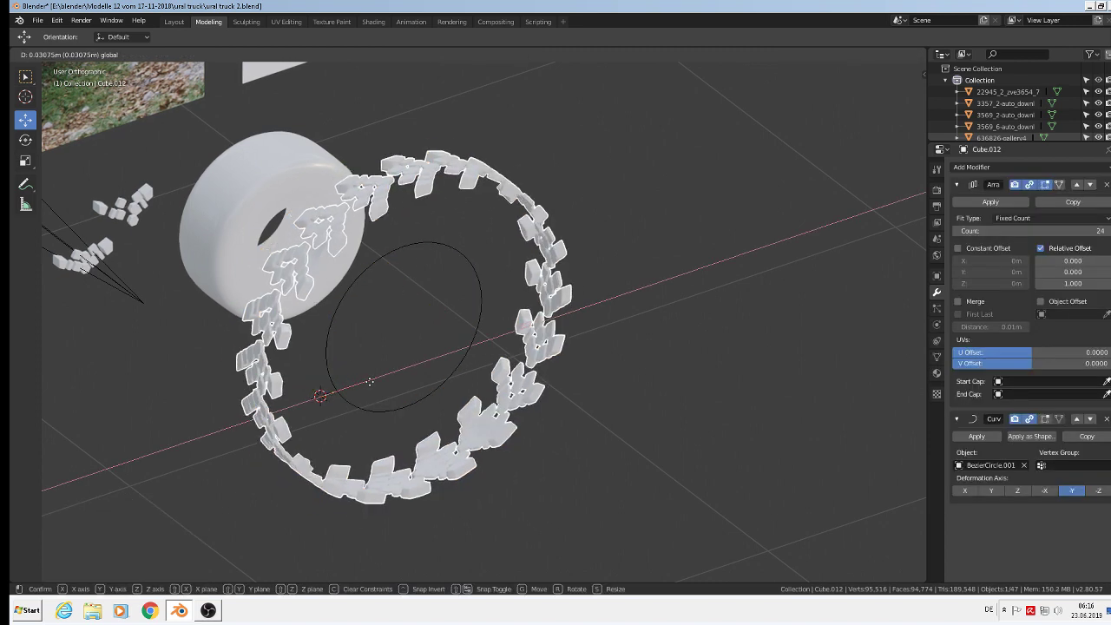
{"action": "left_click", "coordinate": [432, 363]}
{"action": "middle_click_drag", "start_coordinate": [432, 363], "coordinate": [313, 288]}
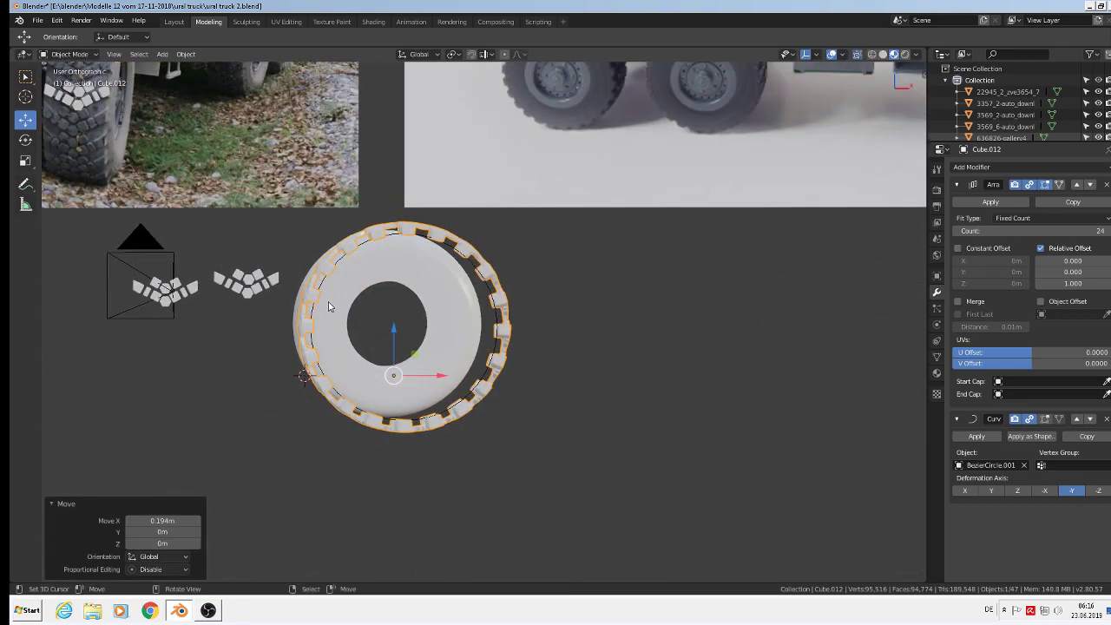
- In front view, move the tread object another 0.0163 m along X to fit the ring to the tyre's outline
{"action": "key", "text": "KP_1"}
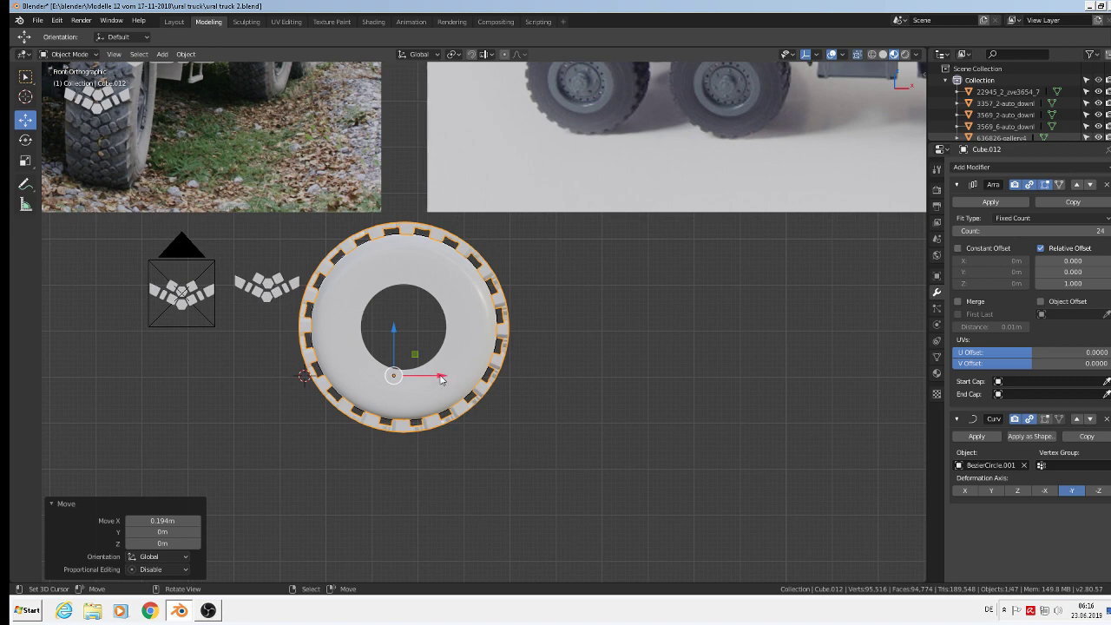
{"action": "key", "text": "g"}
{"action": "key", "text": "x"}
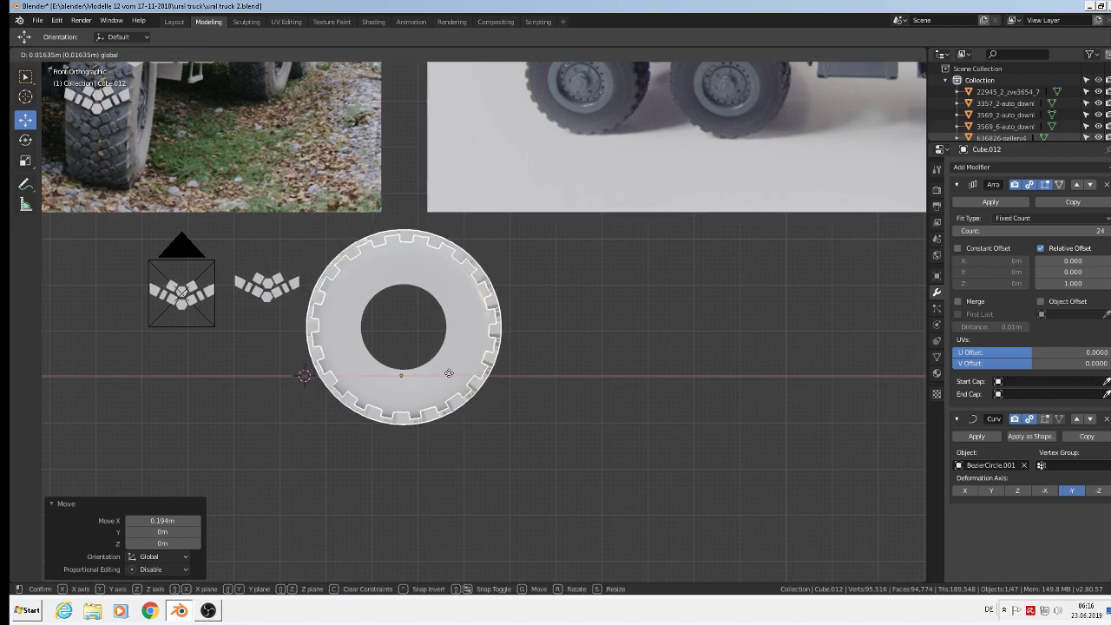
{"action": "left_click", "coordinate": [449, 374]}
{"action": "middle_click_drag", "start_coordinate": [449, 374], "coordinate": [451, 351]}
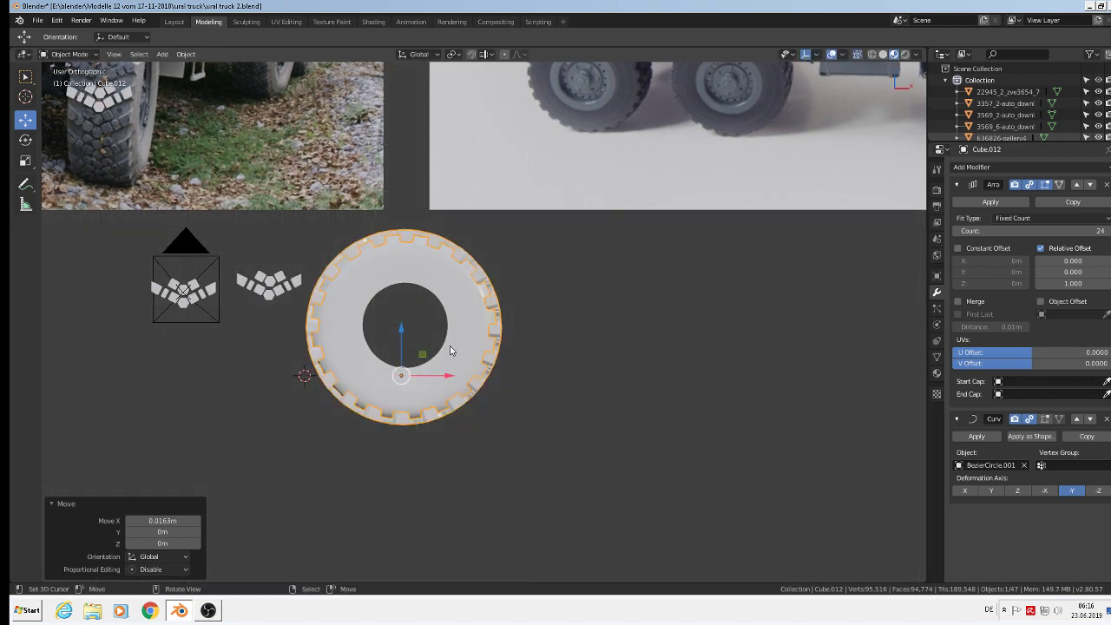
- Duplicate the arrayed tread object and move the copy about -0.246 m along Y
{"action": "middle_click_drag", "start_coordinate": [460, 309], "coordinate": [476, 344]}
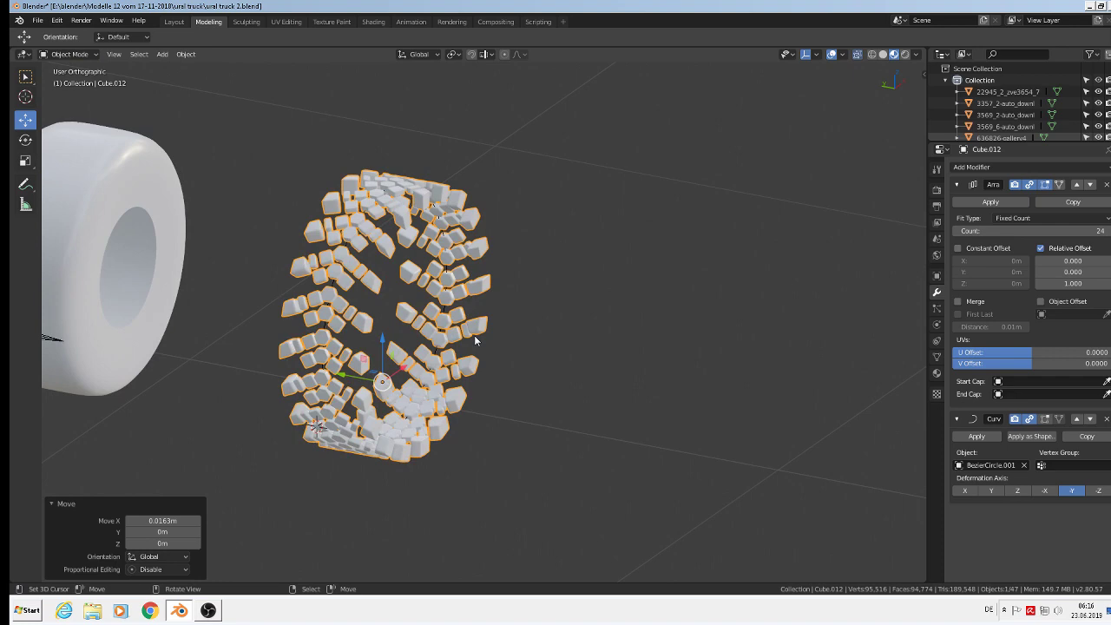
{"action": "scroll", "coordinate": [473, 343], "scroll_direction": "down", "scroll_amount": 5}
{"action": "key", "text": "shift+d"}
{"action": "right_click", "coordinate": [410, 361]}
{"action": "scroll", "coordinate": [405, 354], "scroll_direction": "up", "scroll_amount": 2}
{"action": "key", "text": "g"}
{"action": "key", "text": "y"}
{"action": "left_click", "coordinate": [407, 354]}
{"action": "key", "text": "g"}
{"action": "key", "text": "y"}
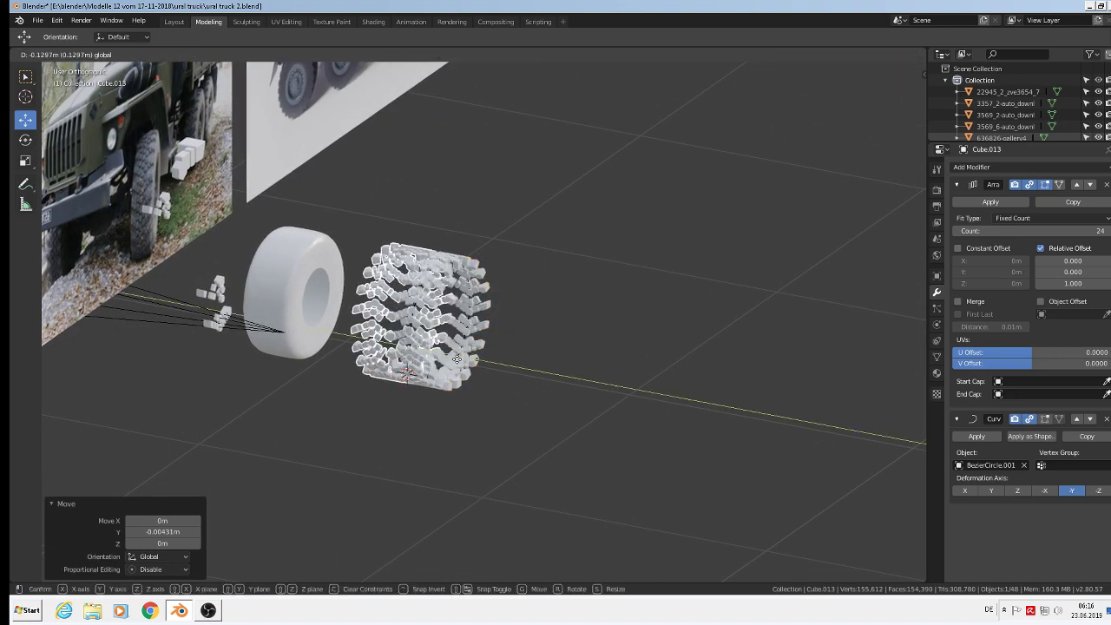
{"action": "left_click", "coordinate": [476, 367]}
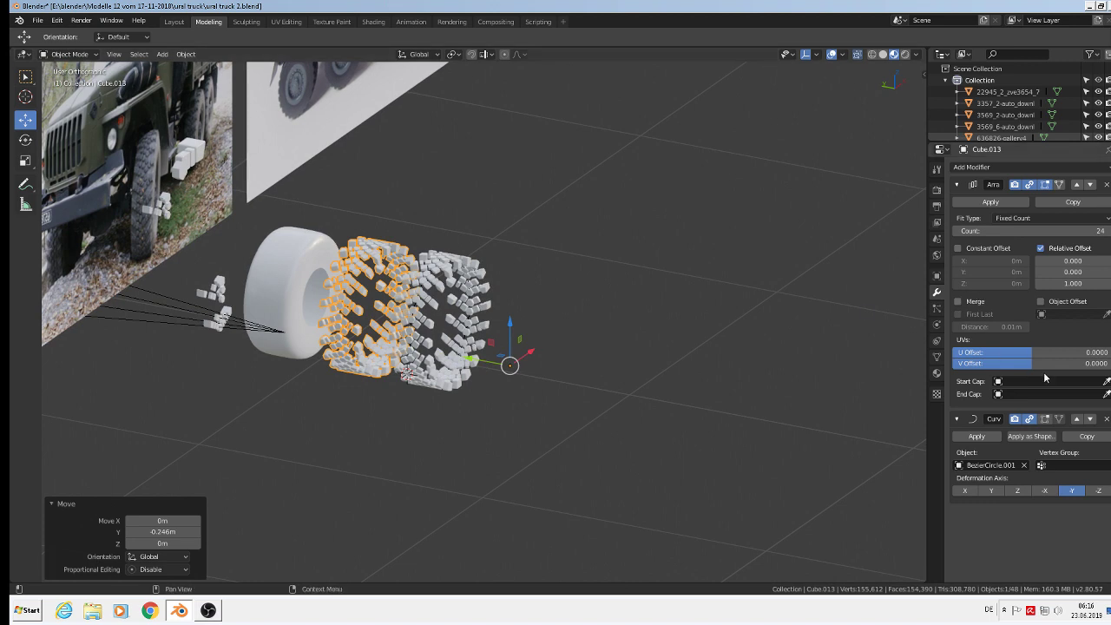
- Apply the duplicate's Array and Curve modifiers and move the duplicated tread ring about -0.982 m along Y
{"action": "left_click", "coordinate": [990, 203]}
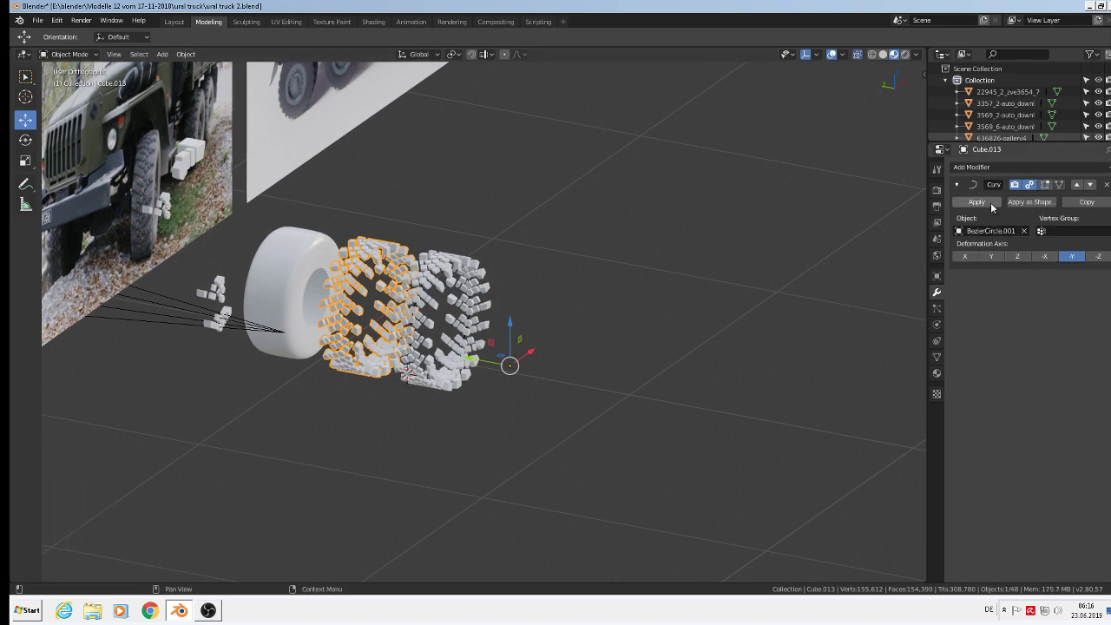
{"action": "left_click", "coordinate": [980, 203]}
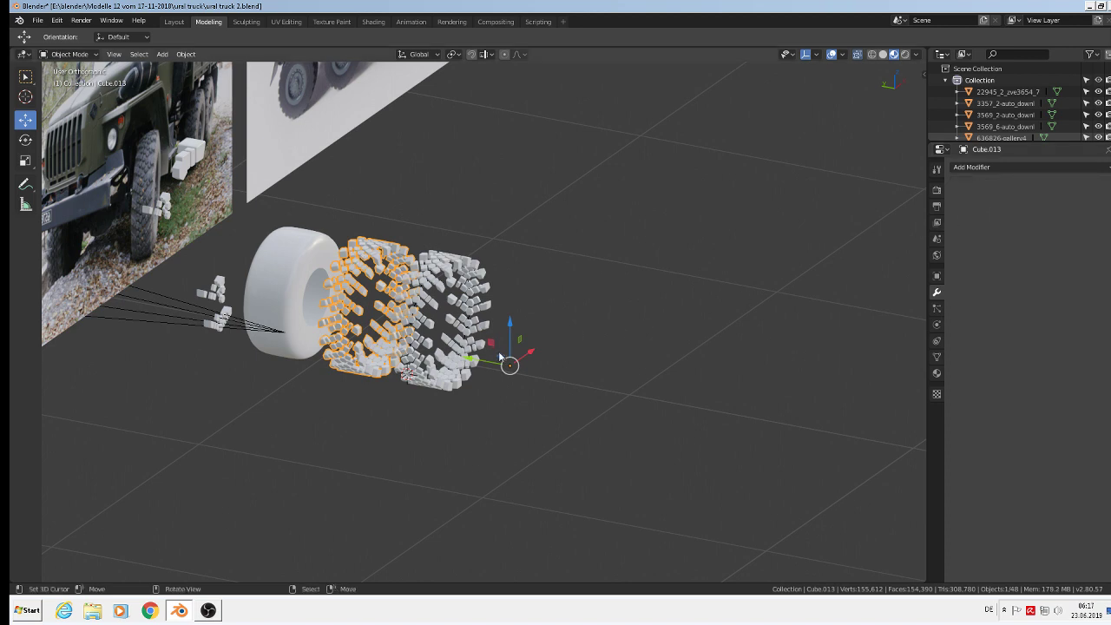
{"action": "key", "text": "g"}
{"action": "key", "text": "y"}
{"action": "left_click", "coordinate": [764, 391]}
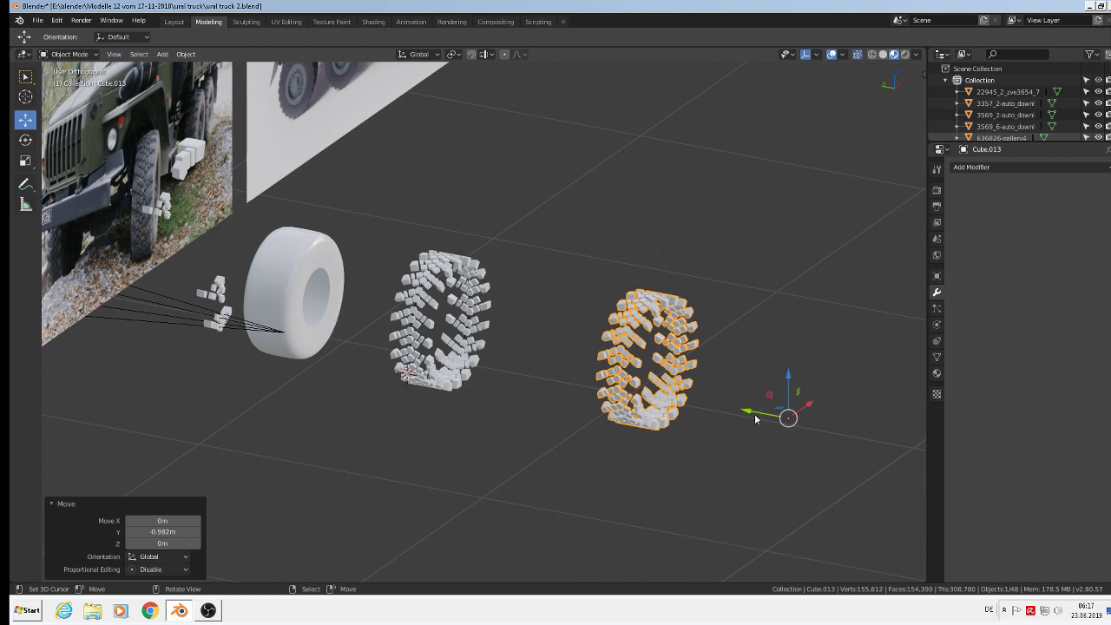
- Set the duplicated ring's origin to its geometry and move it about 1.25 m along Y onto the tyre
{"action": "left_click", "coordinate": [186, 55]}
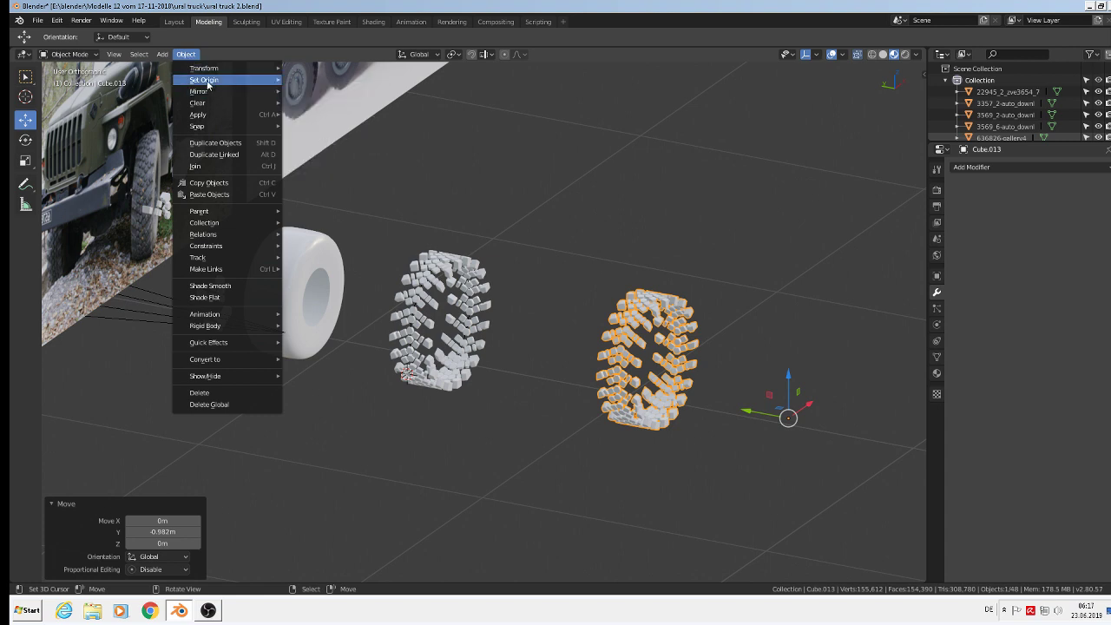
{"action": "mouse_move", "coordinate": [208, 84]}
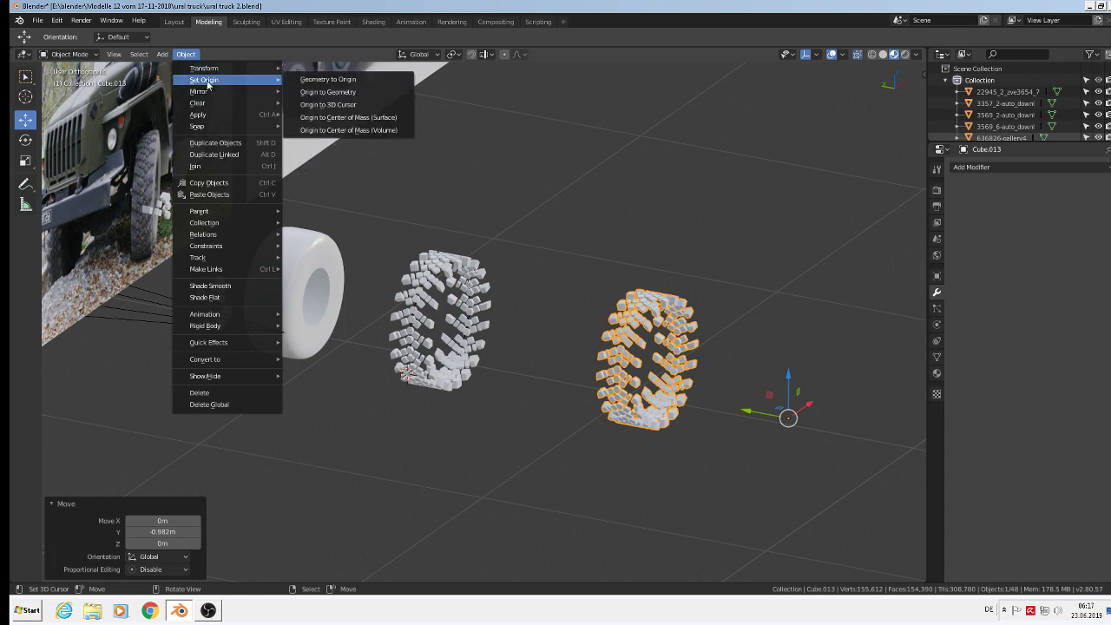
{"action": "left_click", "coordinate": [358, 92]}
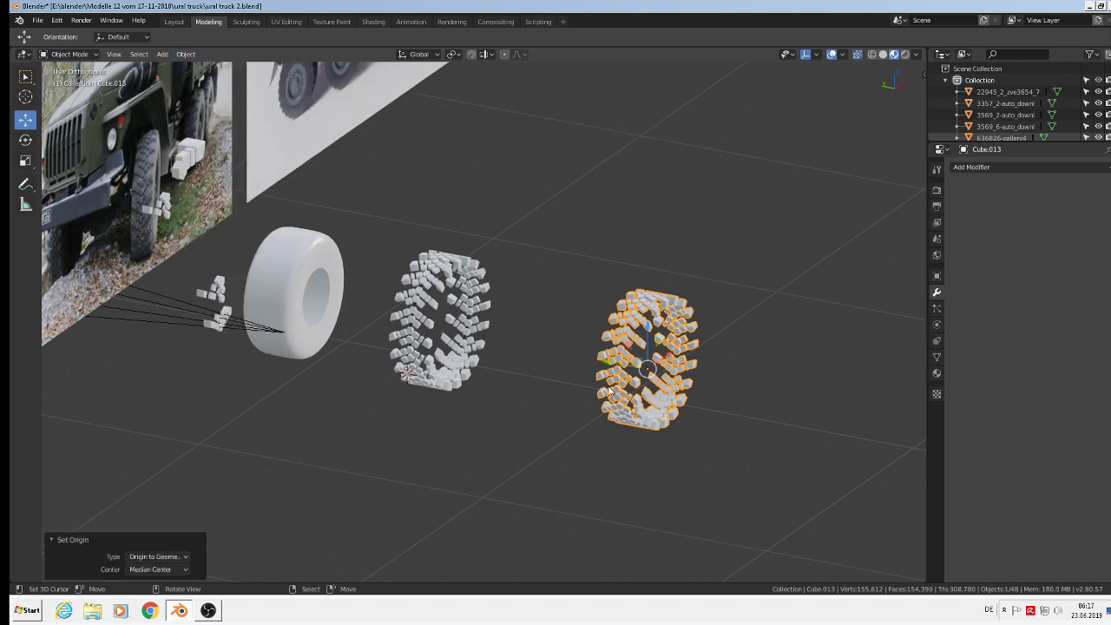
{"action": "left_click_drag", "start_coordinate": [621, 365], "coordinate": [237, 252]}
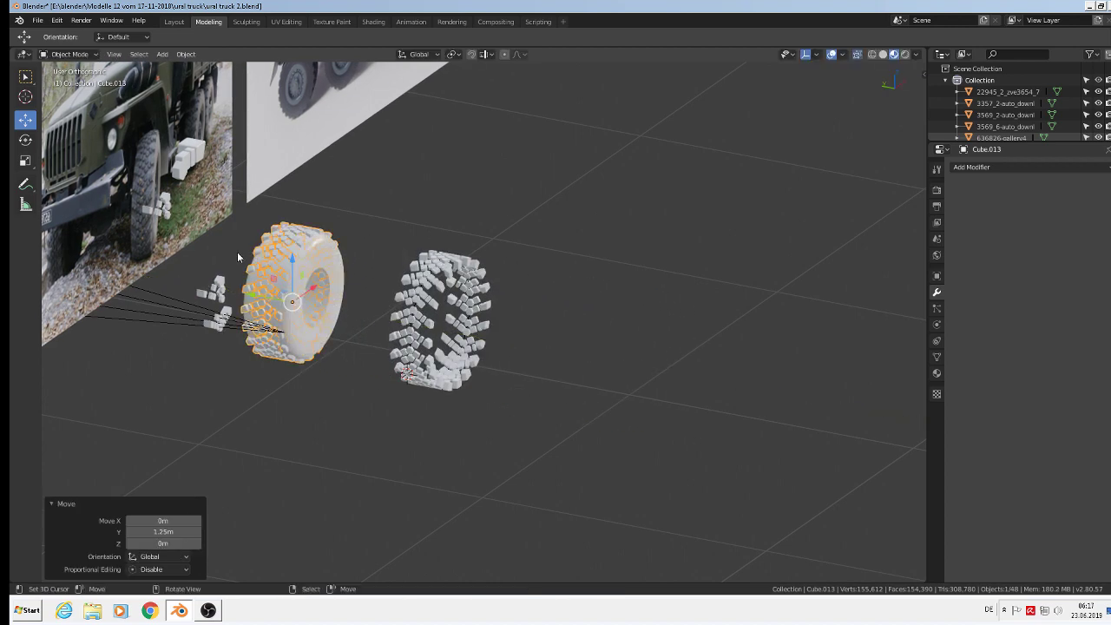
- Centre the tread ring across the tyre's width with small Y moves of about -0.0102 m and 0.00157 m
{"action": "key", "text": "KP_Decimal"}
{"action": "middle_click_drag", "start_coordinate": [453, 325], "coordinate": [558, 339]}
{"action": "middle_click_drag", "start_coordinate": [512, 501], "coordinate": [525, 502]}
{"action": "mouse_move", "coordinate": [582, 347]}
{"action": "middle_mouse_down"}
{"action": "mouse_move", "coordinate": [625, 337]}
{"action": "mouse_move", "coordinate": [648, 405]}
{"action": "mouse_move", "coordinate": [704, 164]}
{"action": "mouse_move", "coordinate": [638, 307]}
{"action": "mouse_move", "coordinate": [563, 356]}
{"action": "mouse_move", "coordinate": [469, 354]}
{"action": "mouse_move", "coordinate": [600, 196]}
{"action": "mouse_move", "coordinate": [10, 149]}
{"action": "middle_mouse_up"}
{"action": "key", "text": "a"}
{"action": "scroll", "coordinate": [648, 405], "scroll_direction": "down", "scroll_amount": 4}
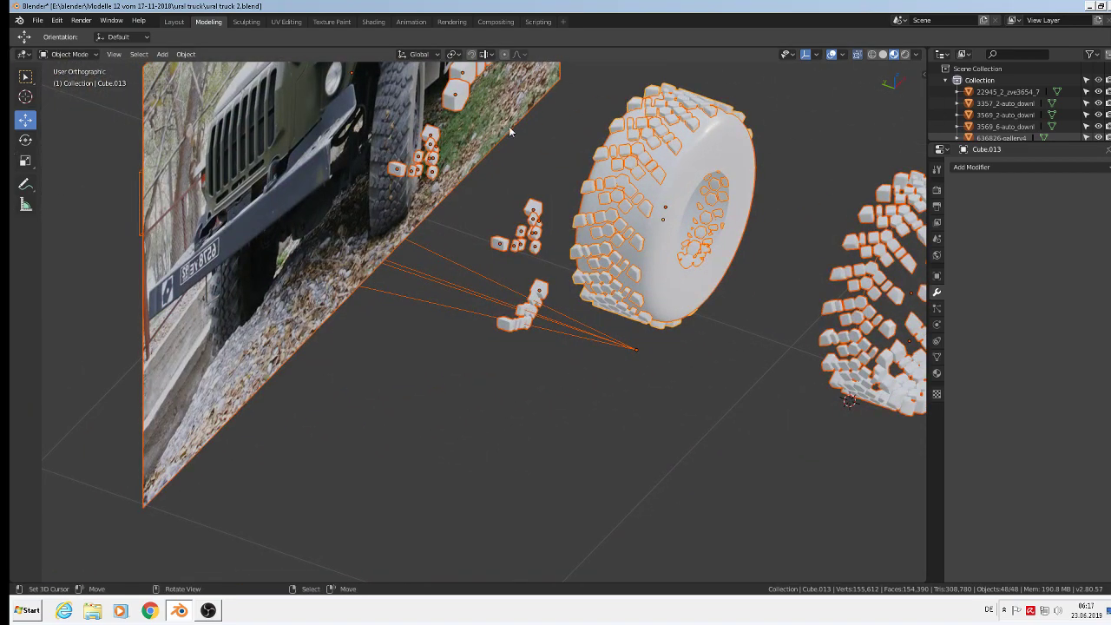
{"action": "scroll", "coordinate": [681, 185], "scroll_direction": "up", "scroll_amount": 4}
{"action": "left_click", "coordinate": [729, 235]}
{"action": "middle_click_drag", "start_coordinate": [805, 303], "coordinate": [595, 218]}
{"action": "scroll", "coordinate": [606, 225], "scroll_direction": "up", "scroll_amount": 2}
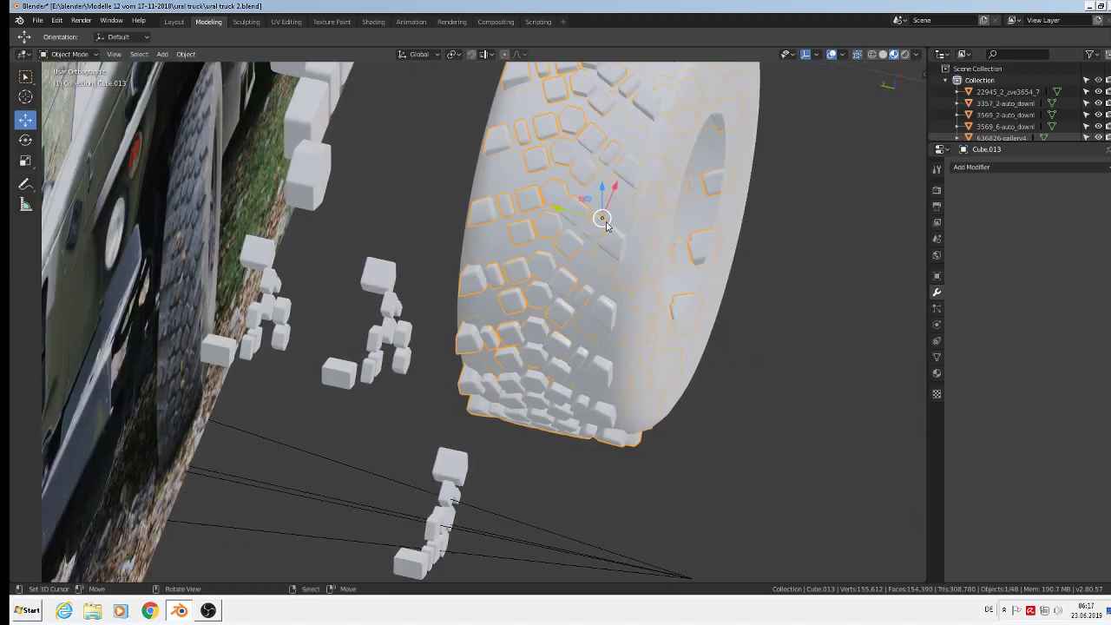
{"action": "left_click_drag", "start_coordinate": [558, 211], "coordinate": [564, 206]}
{"action": "left_click", "coordinate": [569, 207]}
{"action": "mouse_move", "coordinate": [639, 233]}
{"action": "middle_mouse_down"}
{"action": "mouse_move", "coordinate": [613, 219]}
{"action": "mouse_move", "coordinate": [638, 228]}
{"action": "middle_mouse_up"}
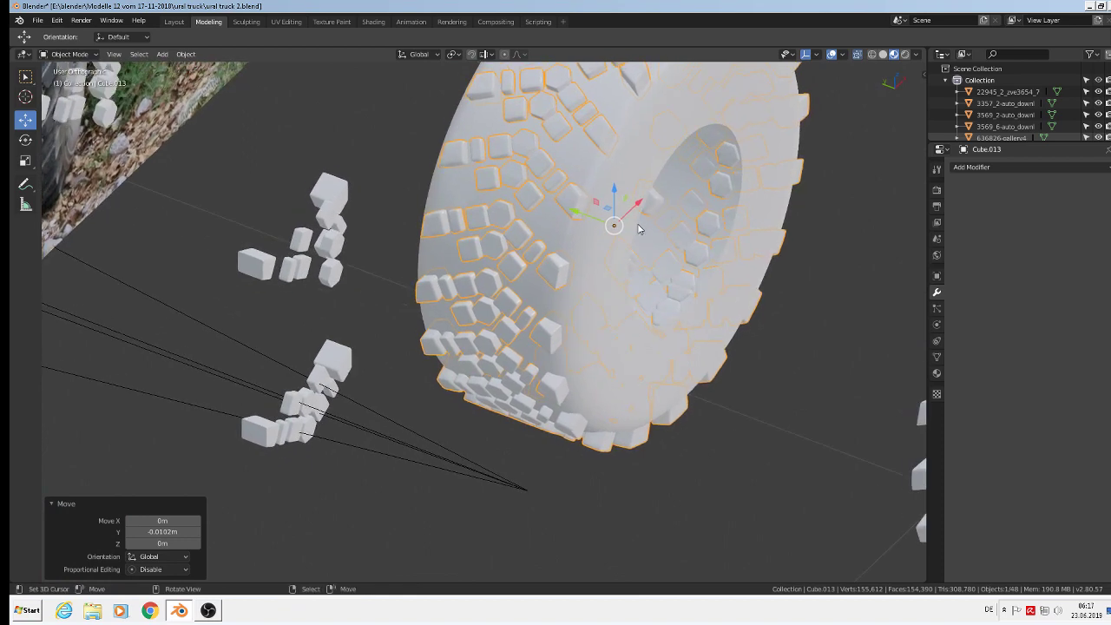
{"action": "left_click_drag", "start_coordinate": [579, 208], "coordinate": [569, 218]}
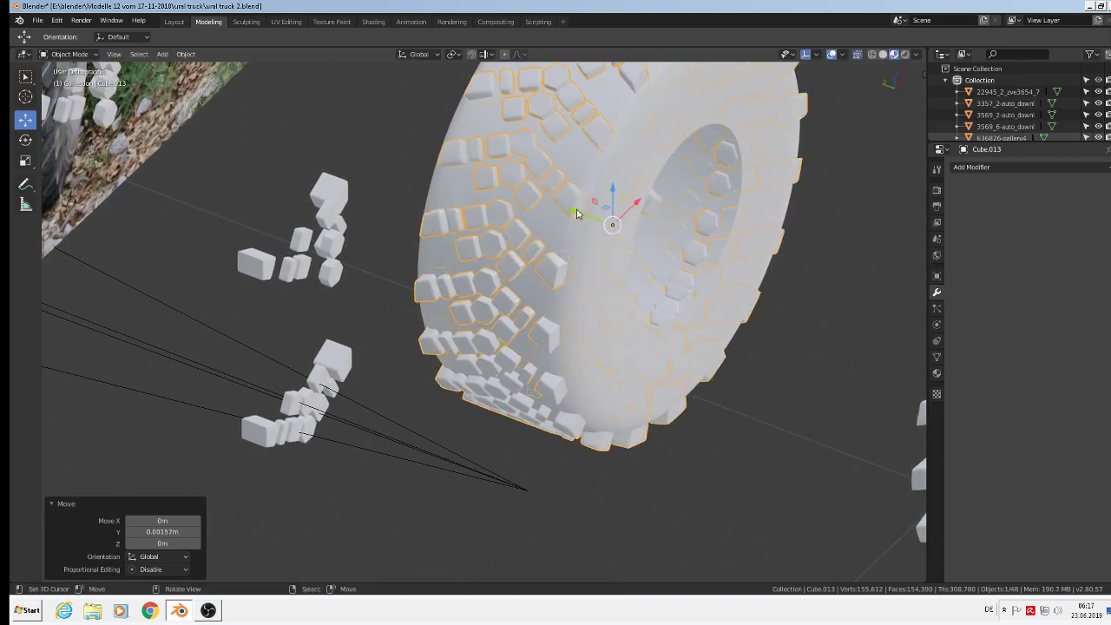
- Examine the fitted tread's mesh in Edit Mode and check its fit on the whole wheel
{"action": "key", "text": "Tab"}
{"action": "key", "text": "Tab"}
{"action": "key", "text": "Tab"}
{"action": "key", "text": "Tab"}
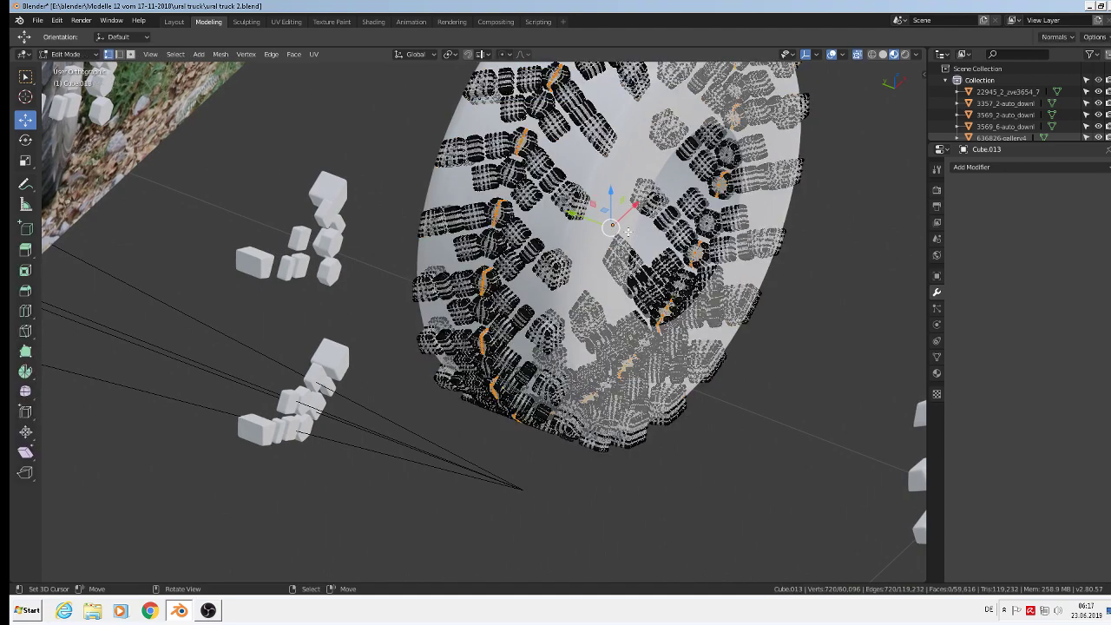
{"action": "key", "text": "a"}
{"action": "scroll", "coordinate": [610, 221], "scroll_direction": "up", "scroll_amount": 3}
{"action": "middle_click_drag", "start_coordinate": [609, 221], "coordinate": [608, 260]}
{"action": "scroll", "coordinate": [630, 272], "scroll_direction": "down", "scroll_amount": 5}
{"action": "scroll", "coordinate": [630, 272], "scroll_direction": "down", "scroll_amount": 4}
{"action": "scroll", "coordinate": [630, 271], "scroll_direction": "up", "scroll_amount": 2}
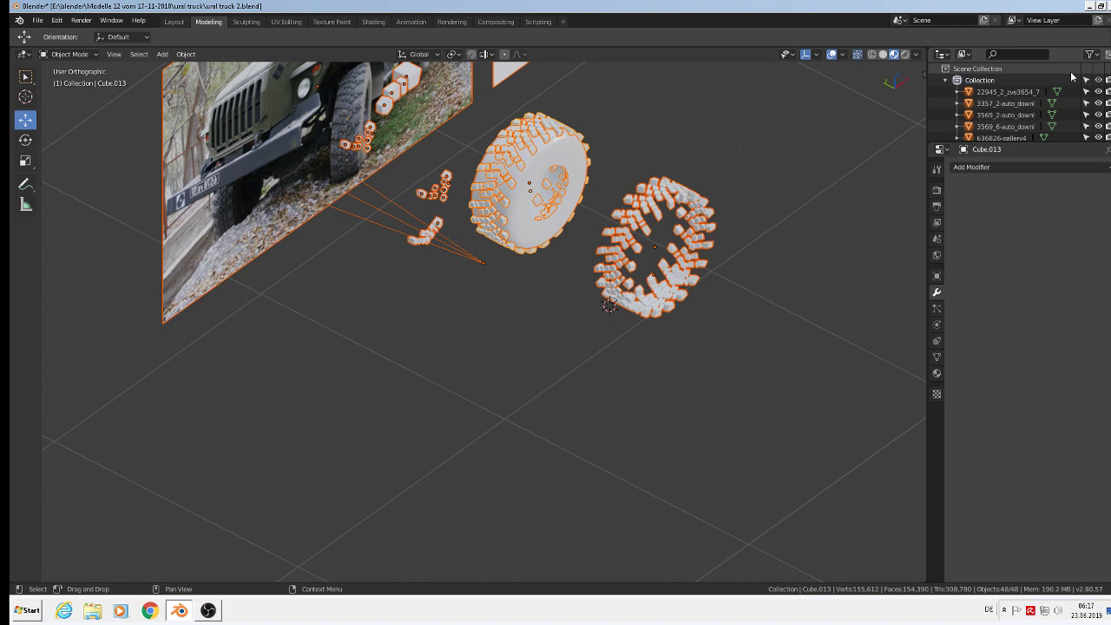
- Create a new collection inside Collection and name it "tire"
{"action": "left_click", "coordinate": [991, 80]}
{"action": "right_click", "coordinate": [990, 79]}
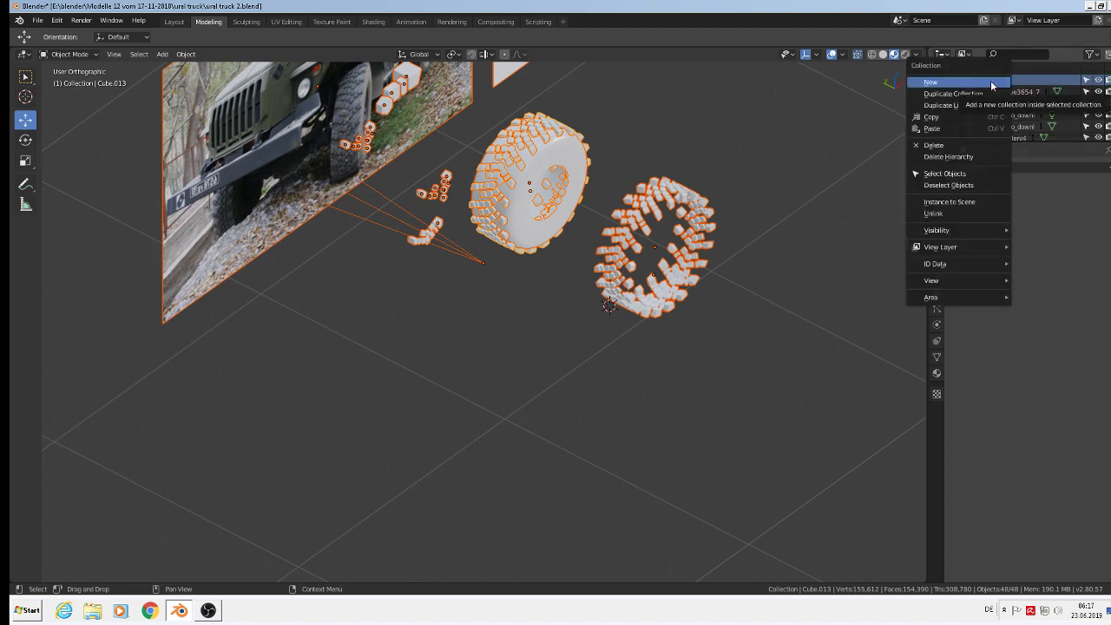
{"action": "left_click", "coordinate": [991, 80]}
{"action": "scroll", "coordinate": [1007, 109], "scroll_direction": "down", "scroll_amount": 3}
{"action": "scroll", "coordinate": [1014, 119], "scroll_direction": "up", "scroll_amount": 3}
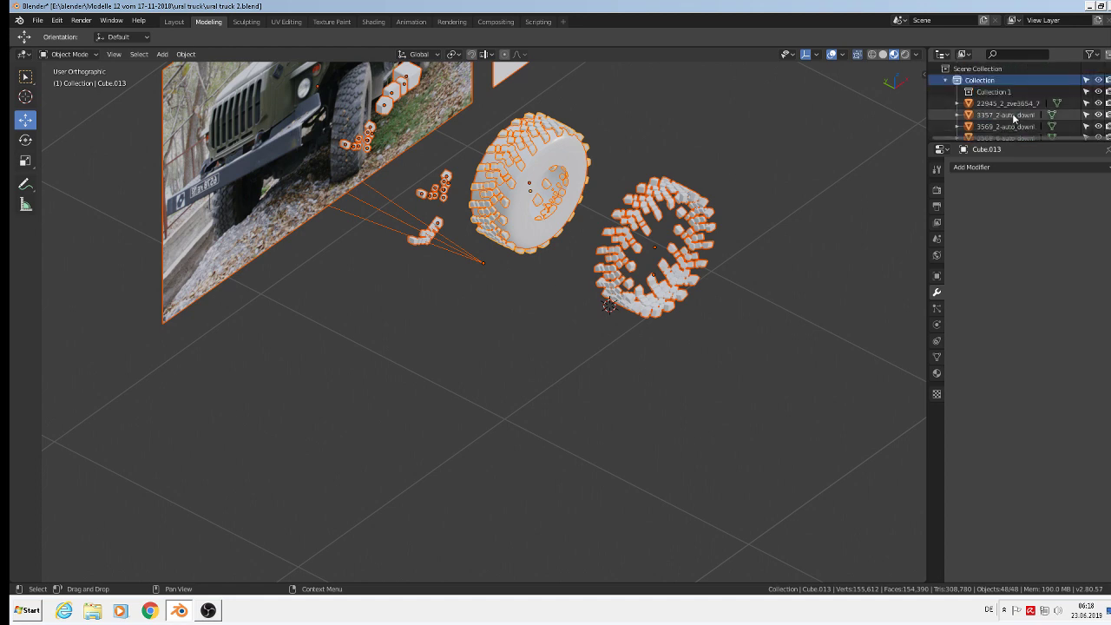
{"action": "double_click", "coordinate": [973, 92]}
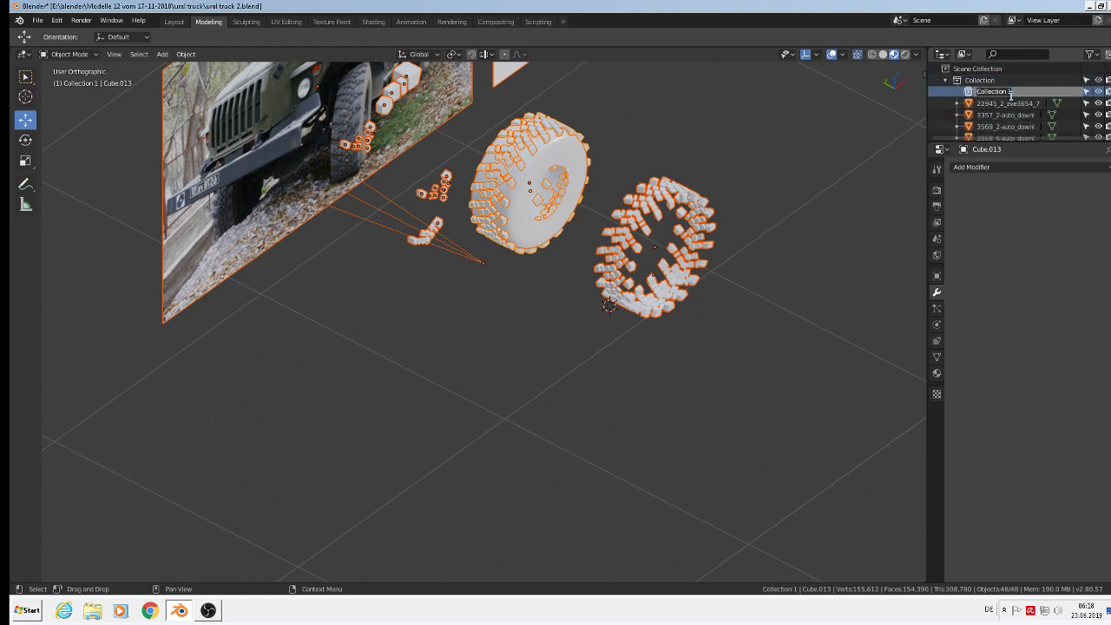
{"action": "type", "text": "1"}
{"action": "key", "text": "Return"}
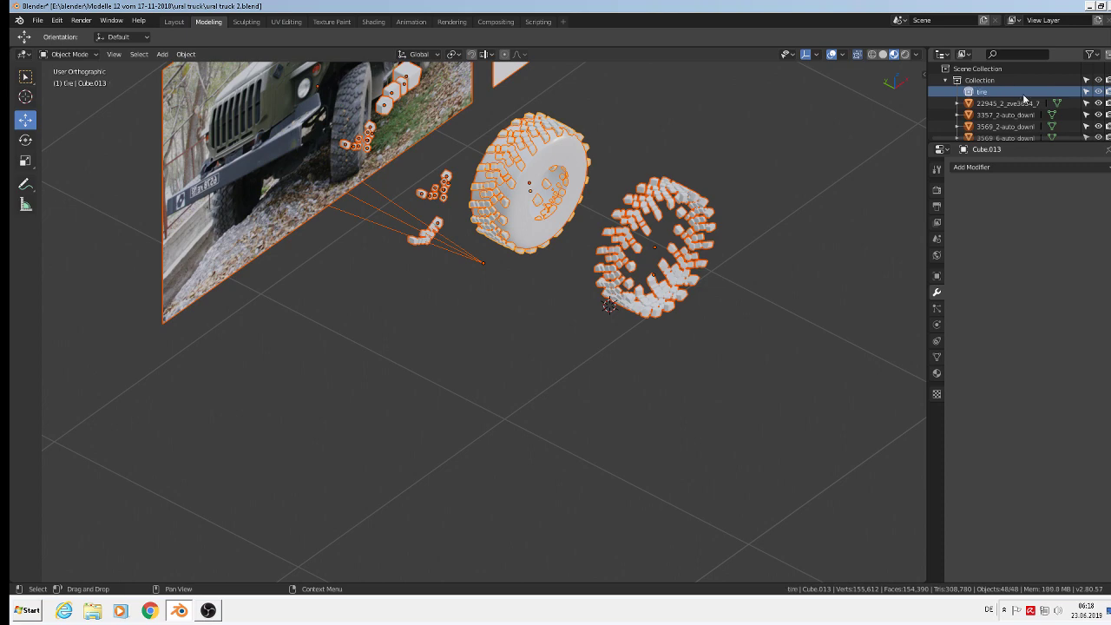
- Move the original tread ring and the Bezier circle it follows into the tire collection
{"action": "left_click", "coordinate": [638, 222]}
{"action": "scroll", "coordinate": [688, 269], "scroll_direction": "up", "scroll_amount": 6}
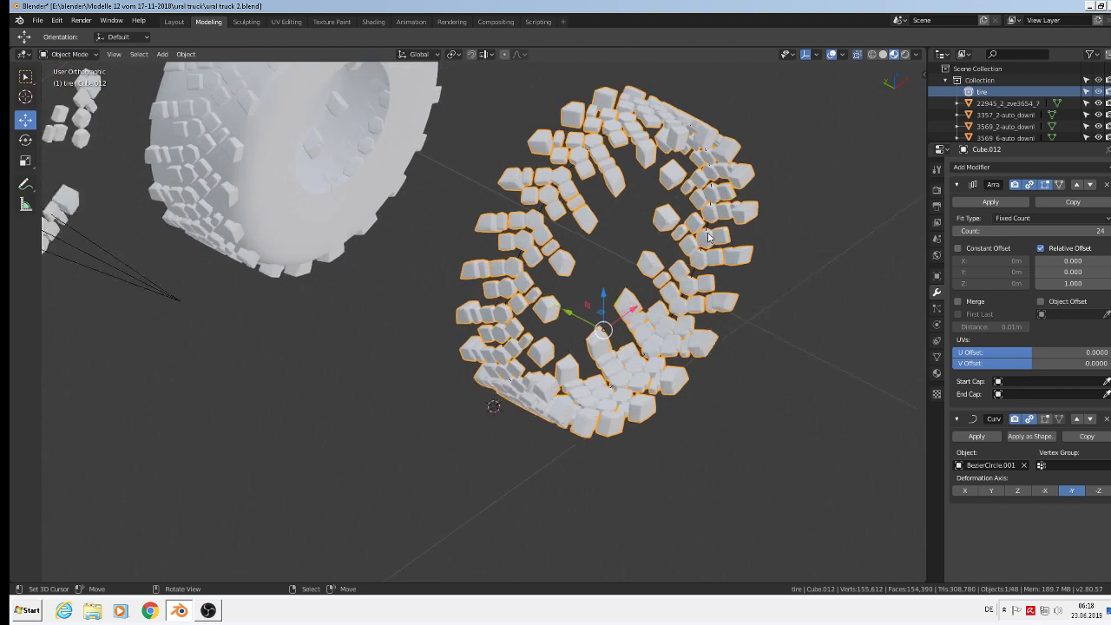
{"action": "left_click", "coordinate": [707, 230], "text": "shift"}
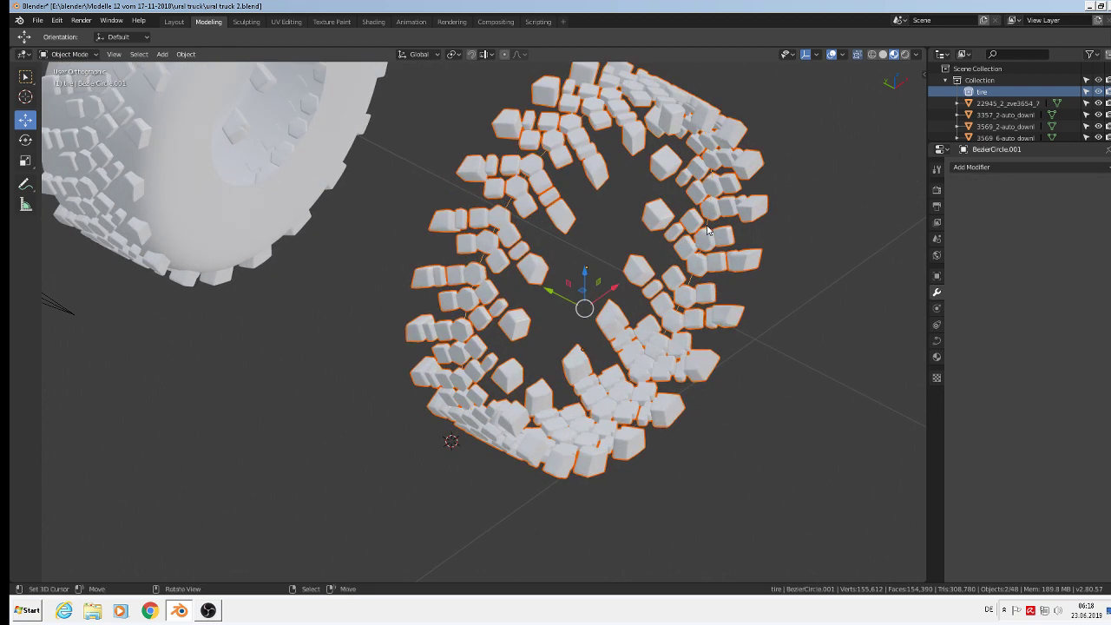
{"action": "key", "text": "m"}
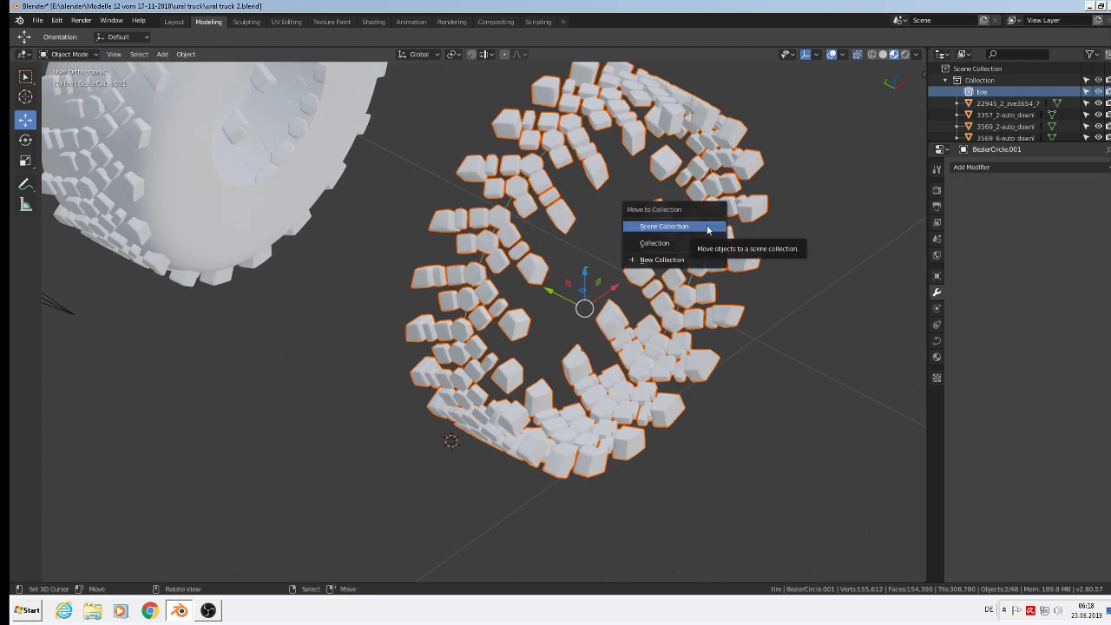
{"action": "mouse_move", "coordinate": [696, 249]}
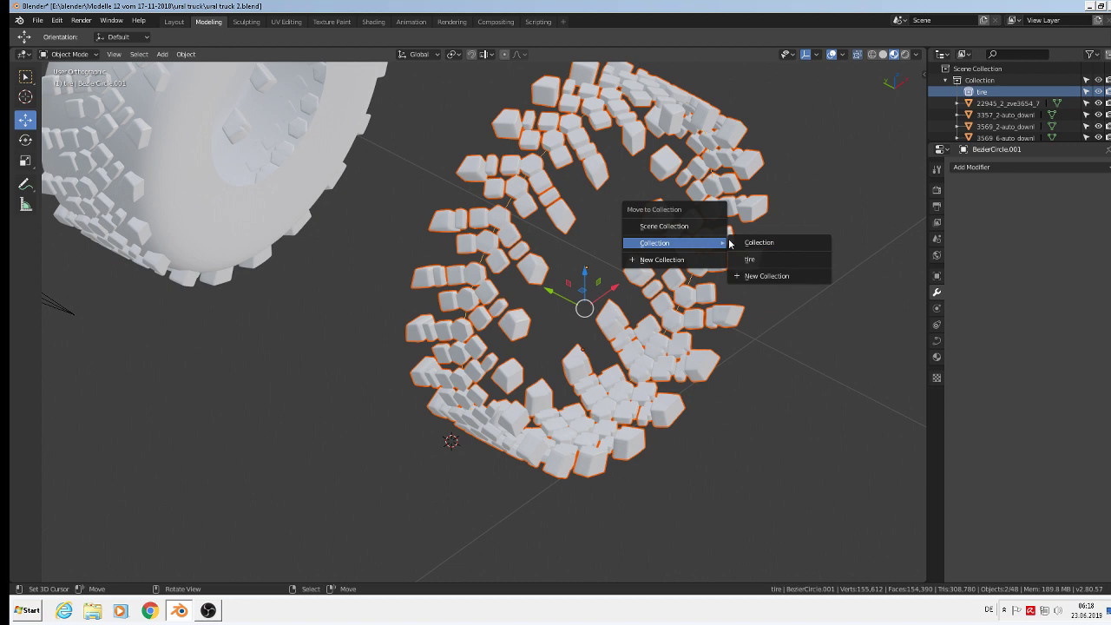
{"action": "left_click", "coordinate": [767, 260]}
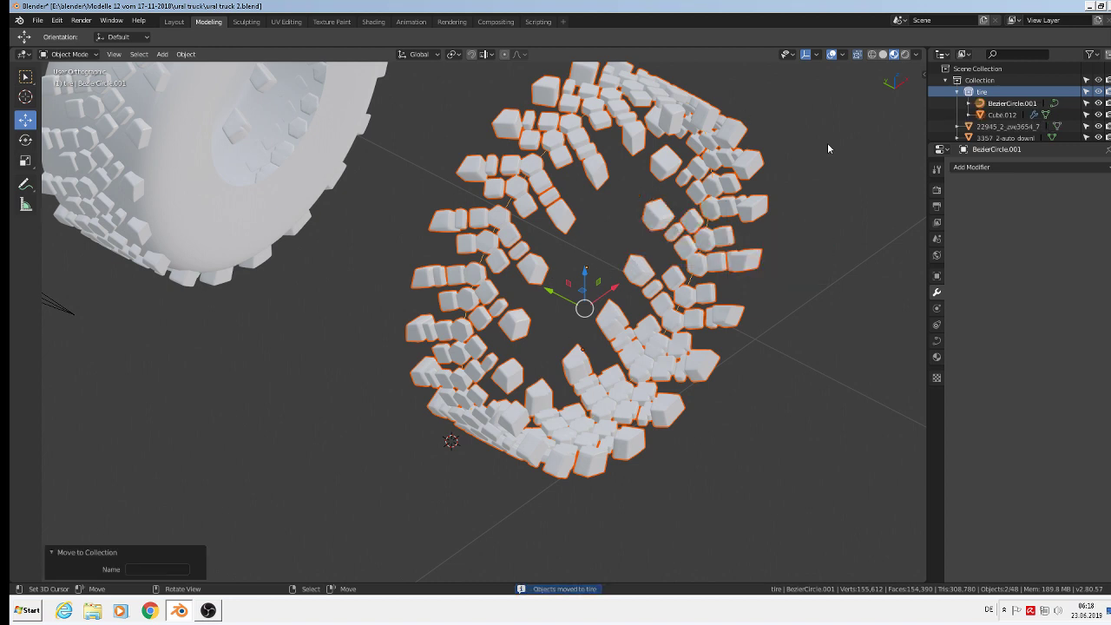
- Hide the tire collection in the viewport
{"action": "left_click", "coordinate": [986, 82]}
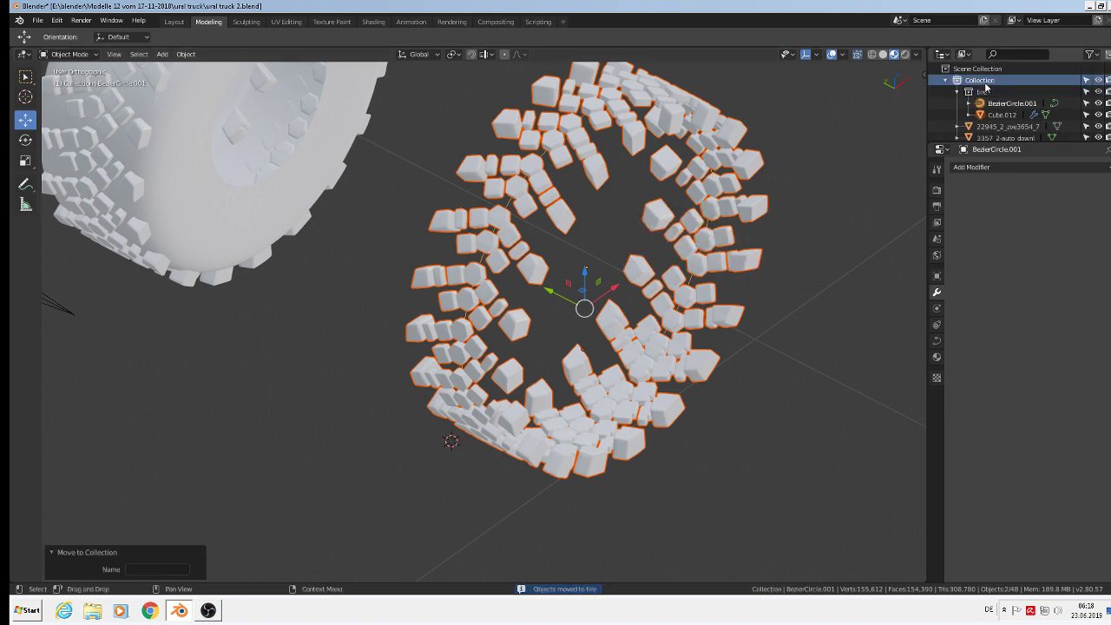
{"action": "left_click", "coordinate": [1089, 92]}
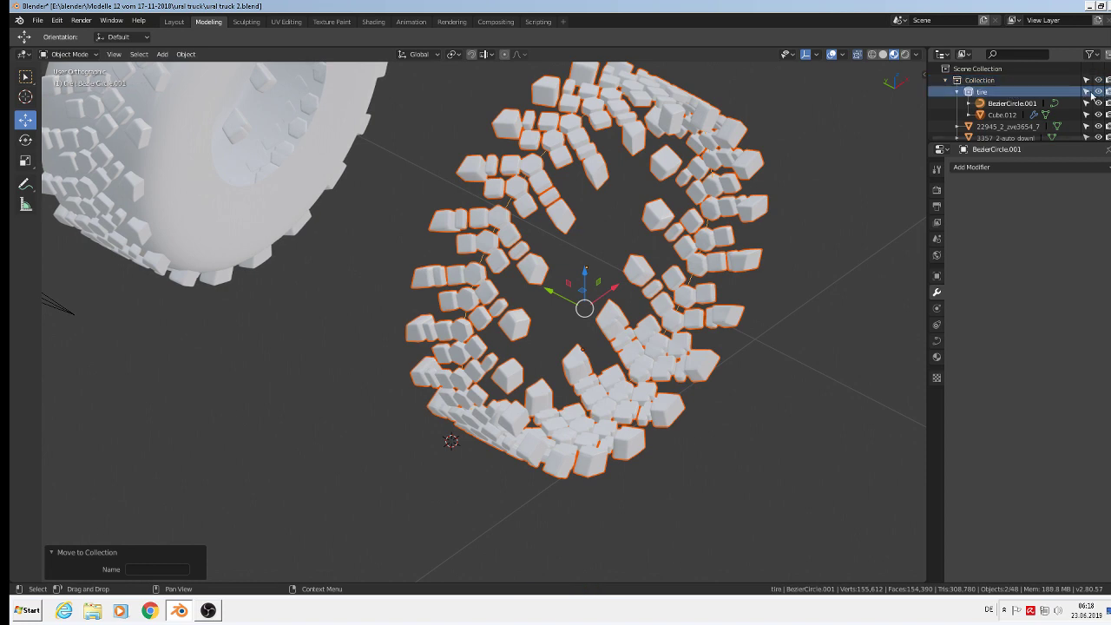
{"action": "left_click", "coordinate": [1098, 92]}
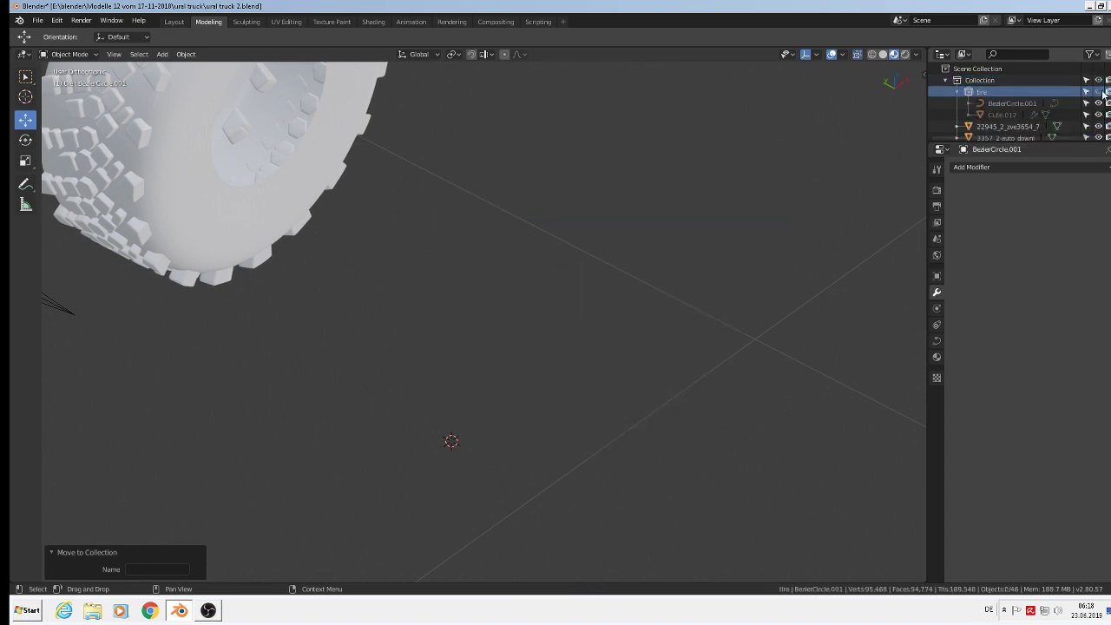
- Select the upper group of separate tread blocks beside the tyre and move it to the tire collection
{"action": "scroll", "coordinate": [599, 239], "scroll_direction": "down", "scroll_amount": 5}
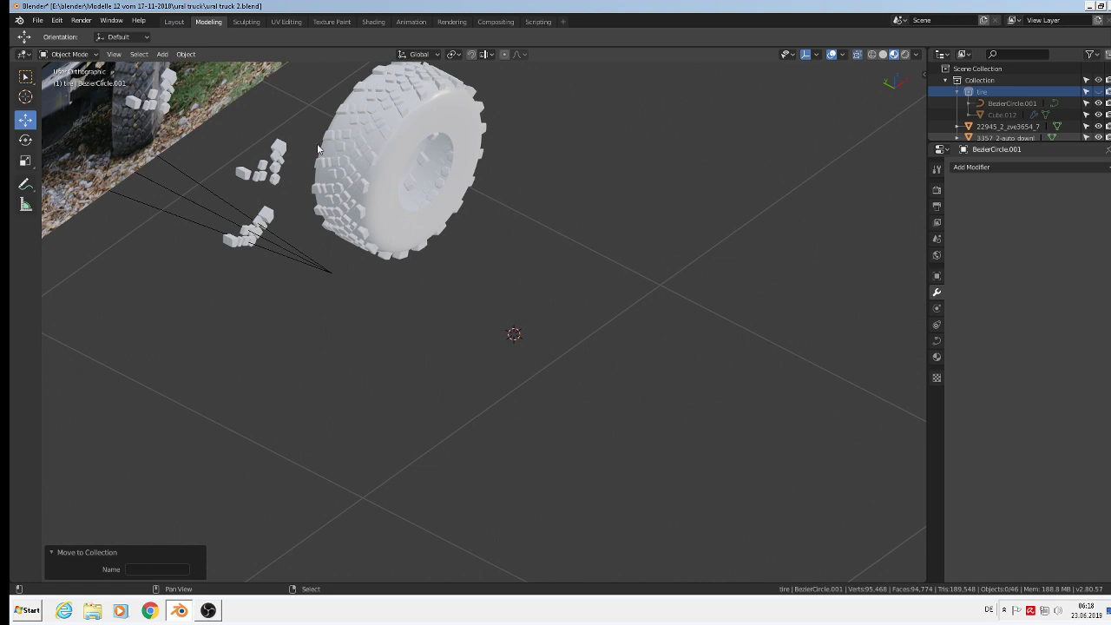
{"action": "scroll", "coordinate": [291, 189], "scroll_direction": "up", "scroll_amount": 5}
{"action": "left_click", "coordinate": [283, 172]}
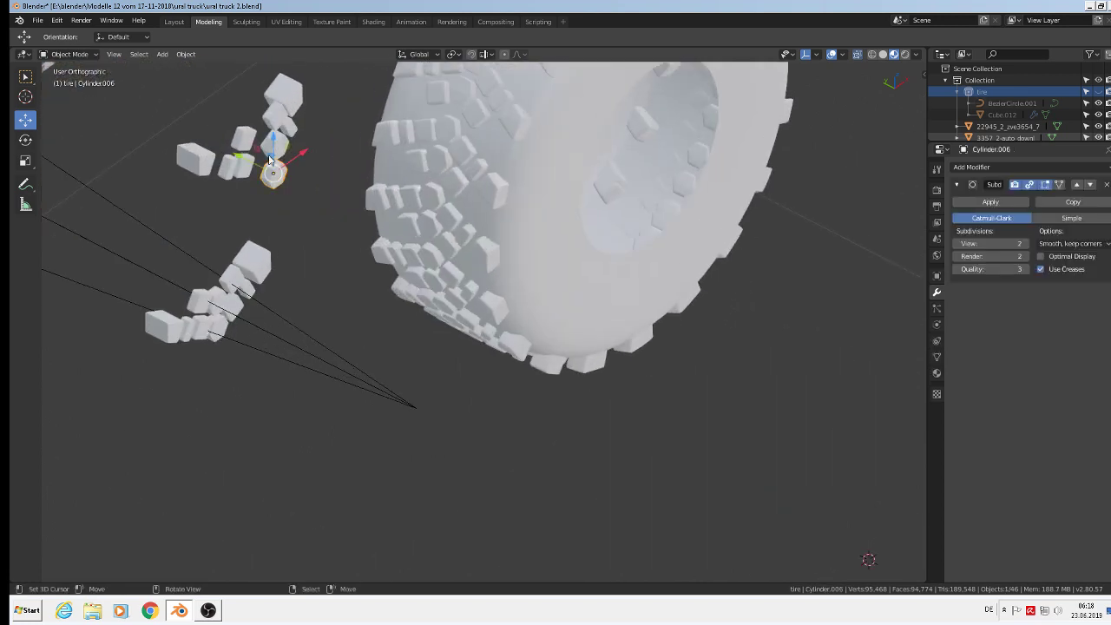
{"action": "key", "text": "b"}
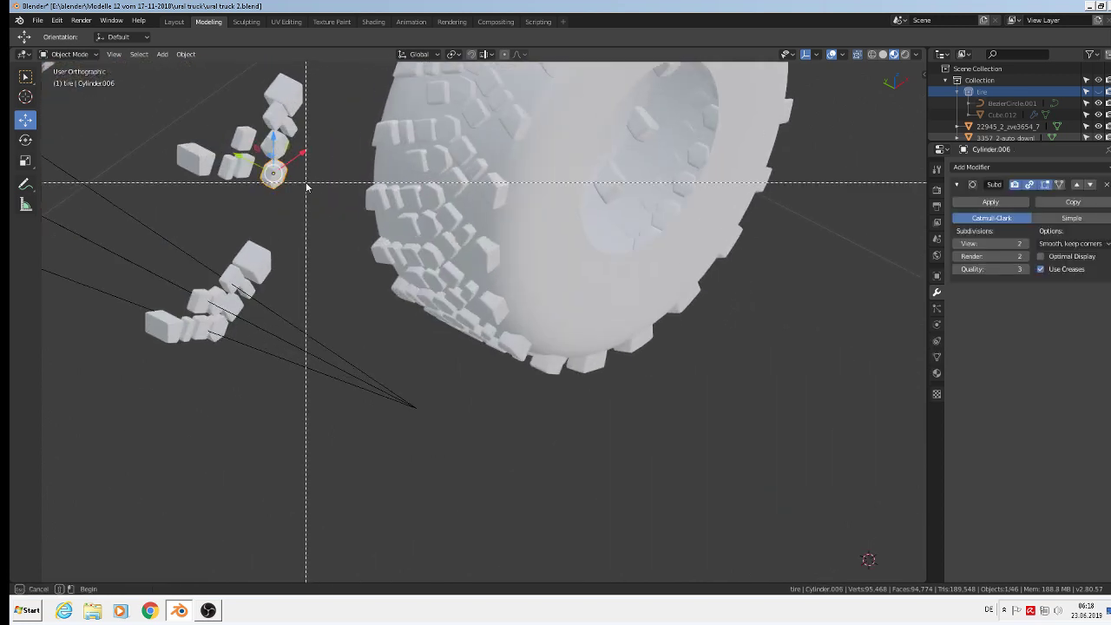
{"action": "left_click_drag", "start_coordinate": [309, 186], "coordinate": [163, 66]}
{"action": "key", "text": "m"}
{"action": "mouse_move", "coordinate": [217, 122]}
{"action": "left_click", "coordinate": [295, 140]}
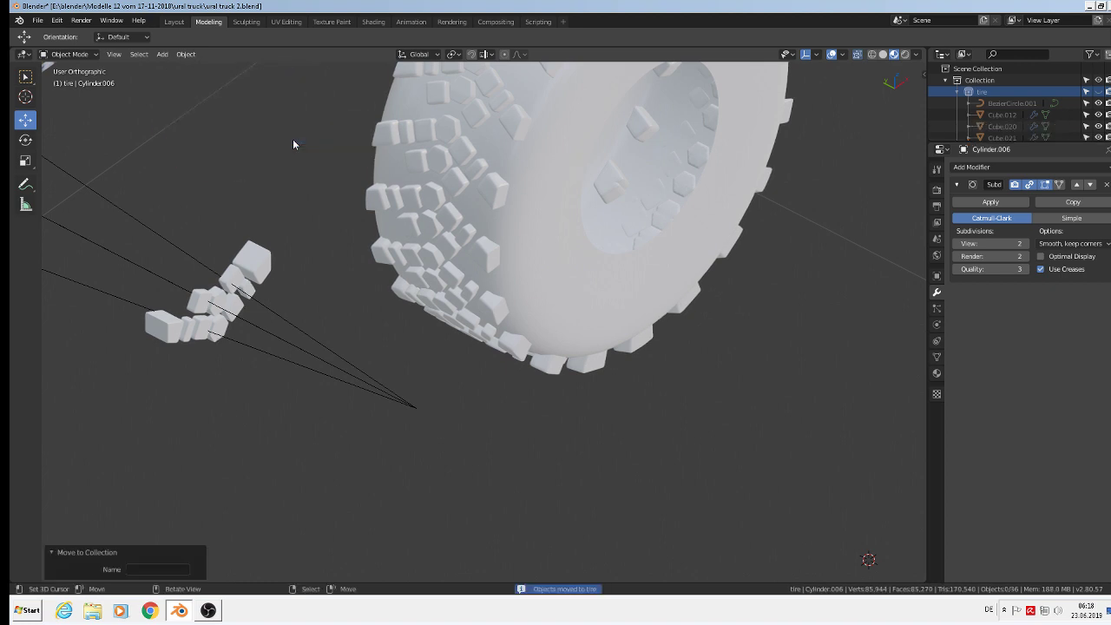
- Move the remaining joined tread segment beside the tyre to the tire collection
{"action": "left_click", "coordinate": [256, 275]}
{"action": "key", "text": "m"}
{"action": "mouse_move", "coordinate": [293, 254]}
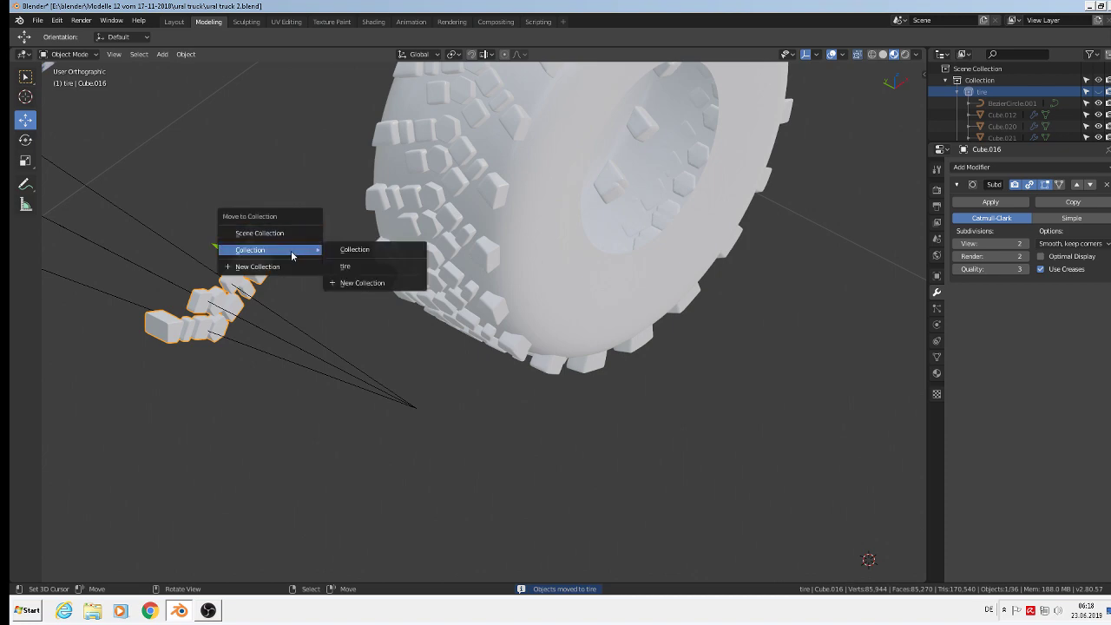
{"action": "left_click", "coordinate": [352, 273]}
{"action": "scroll", "coordinate": [625, 373], "scroll_direction": "down", "scroll_amount": 4}
{"action": "middle_click_drag", "start_coordinate": [625, 372], "coordinate": [603, 350]}
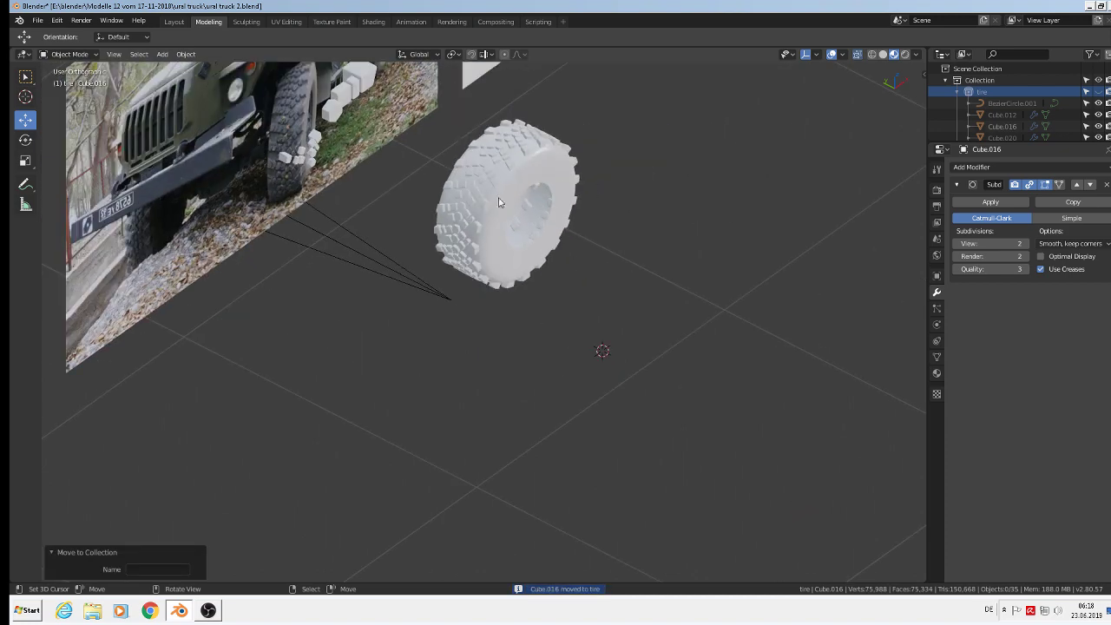
{"action": "scroll", "coordinate": [715, 551], "scroll_direction": "up", "scroll_amount": 2}
{"action": "scroll", "coordinate": [521, 176], "scroll_direction": "up", "scroll_amount": 4}
{"action": "scroll", "coordinate": [521, 175], "scroll_direction": "down", "scroll_amount": 5}
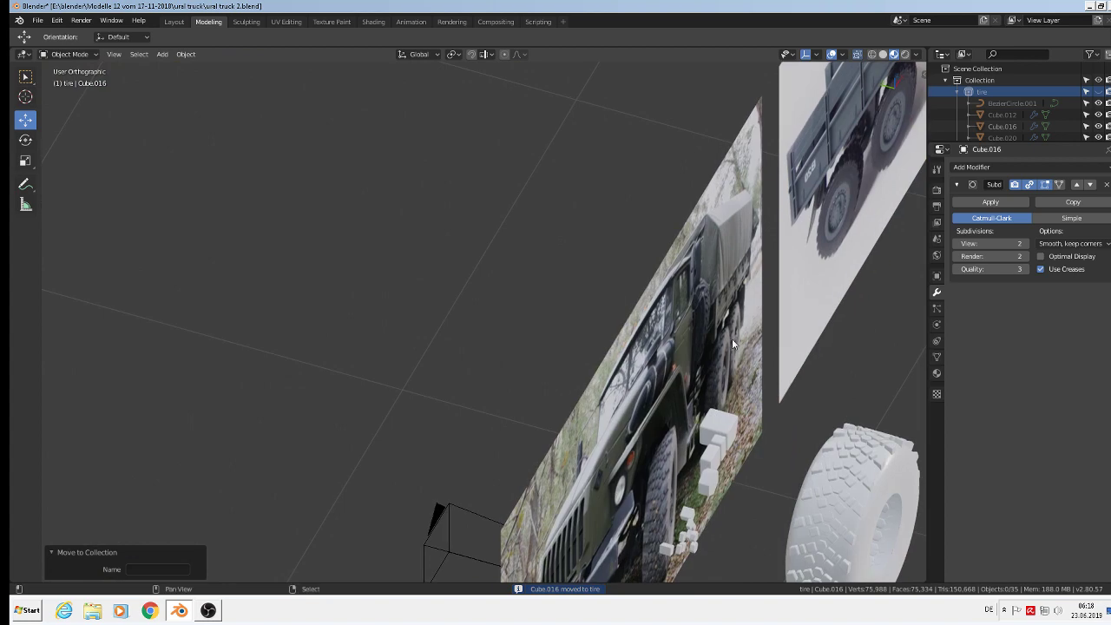
- Narrow the tyre body by scaling it to 0.835 along the global Y axis in top view
{"action": "left_click", "coordinate": [851, 492]}
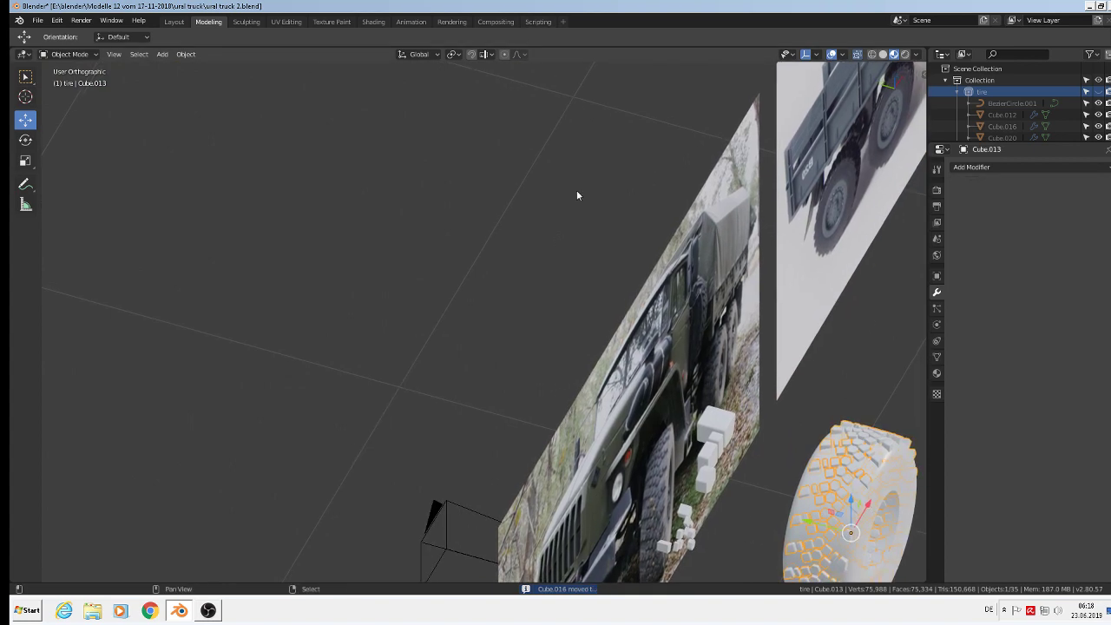
{"action": "middle_click_drag", "start_coordinate": [577, 190], "coordinate": [736, 118], "text": "shift"}
{"action": "middle_click_drag", "start_coordinate": [330, 318], "coordinate": [528, 501], "text": "shift"}
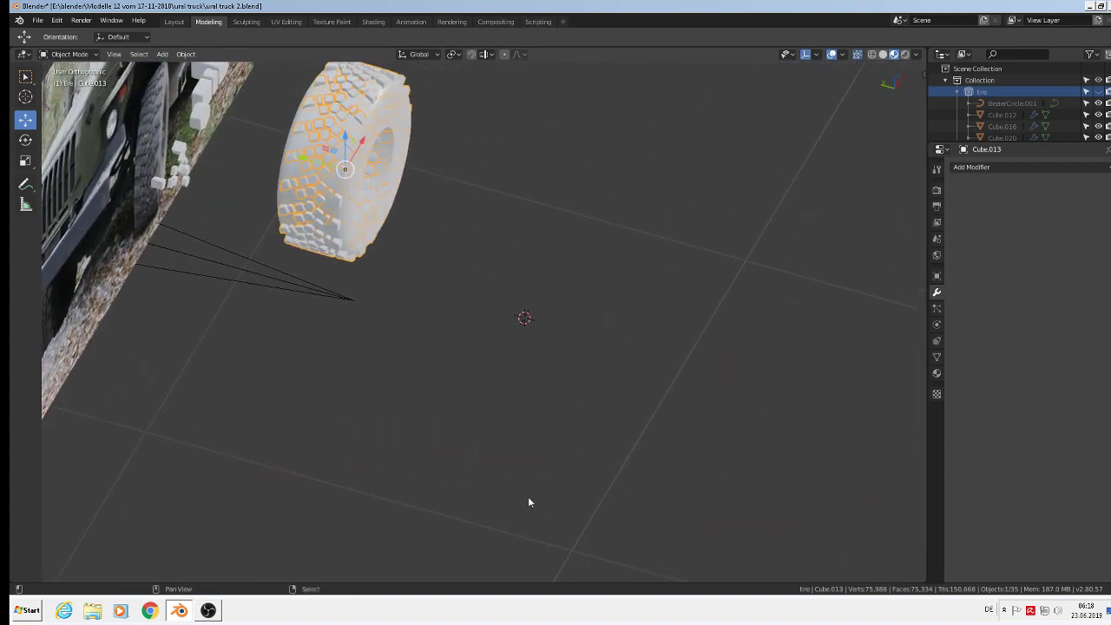
{"action": "scroll", "coordinate": [330, 194], "scroll_direction": "up", "scroll_amount": 4}
{"action": "middle_click_drag", "start_coordinate": [364, 211], "coordinate": [471, 313]}
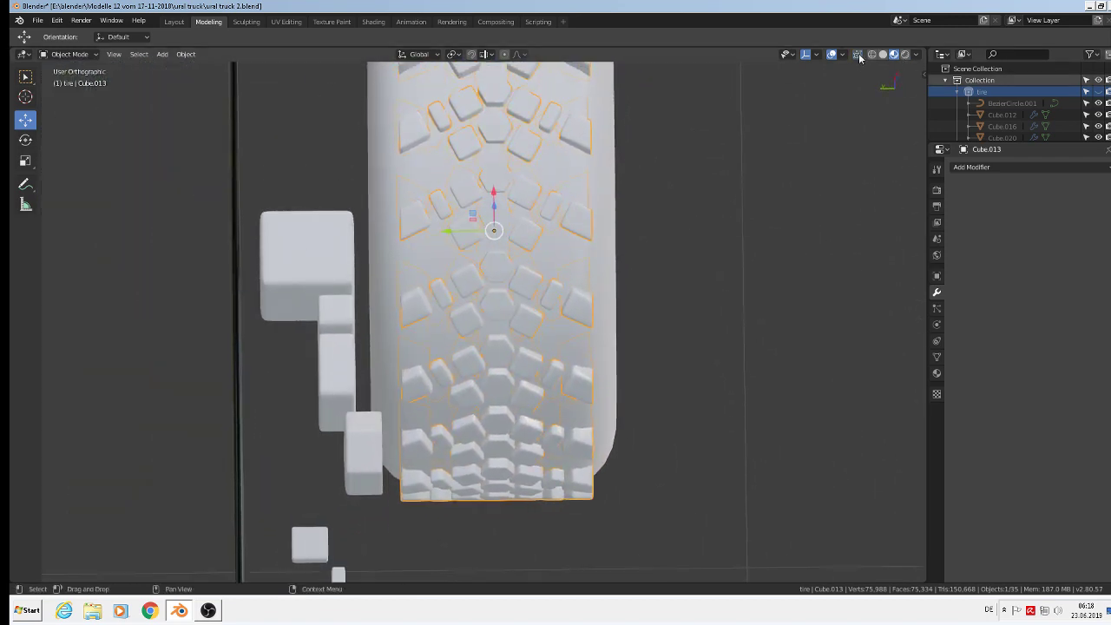
{"action": "key", "text": "KP_7"}
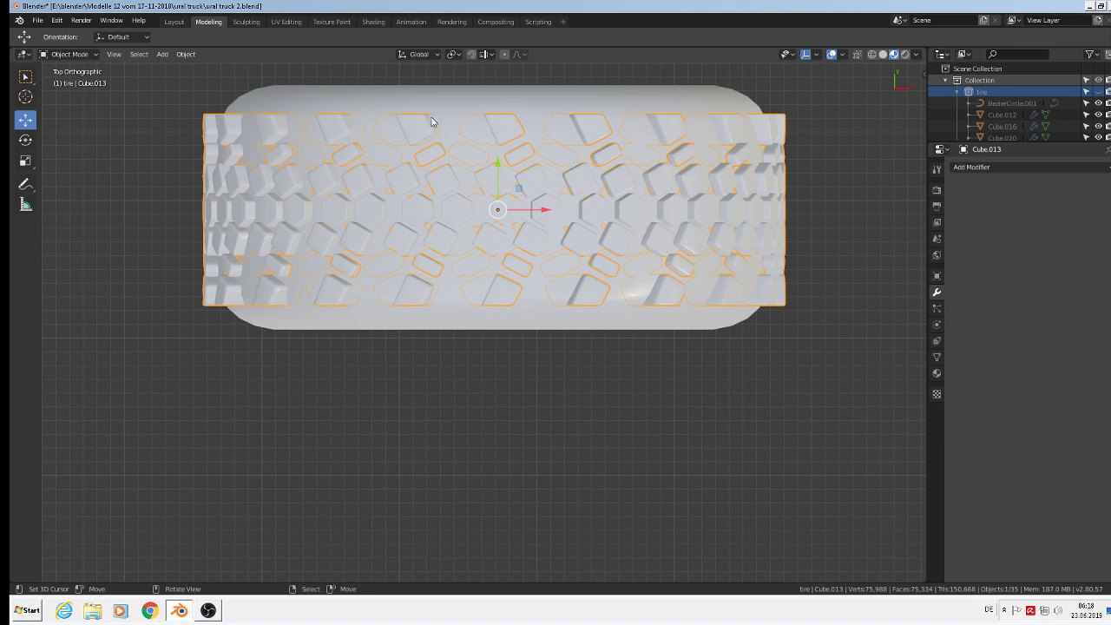
{"action": "left_click", "coordinate": [353, 157]}
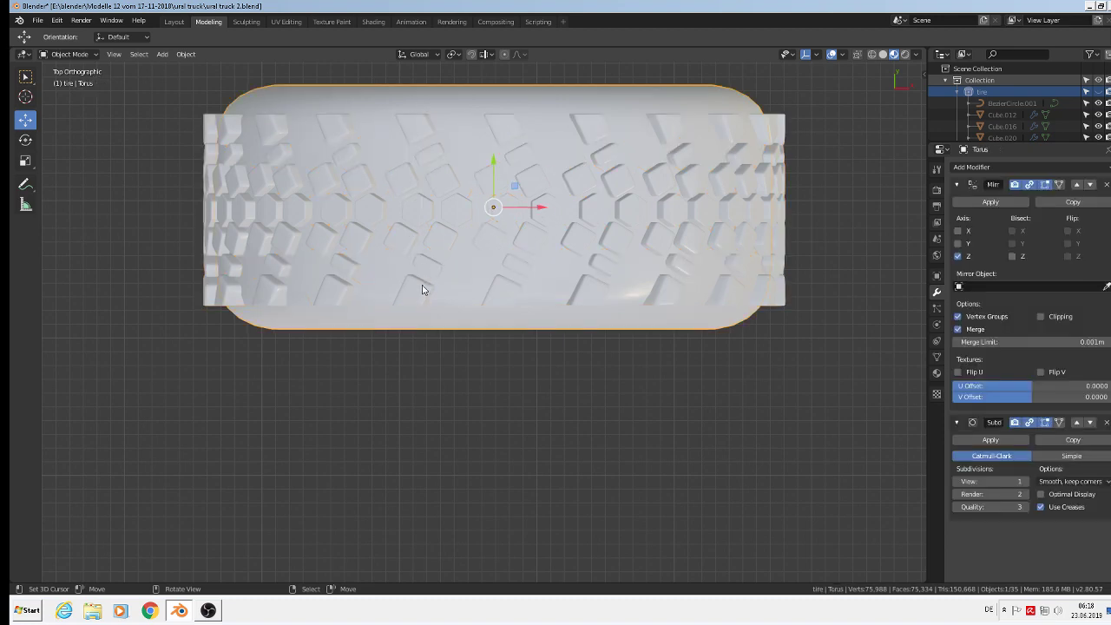
{"action": "key", "text": "s"}
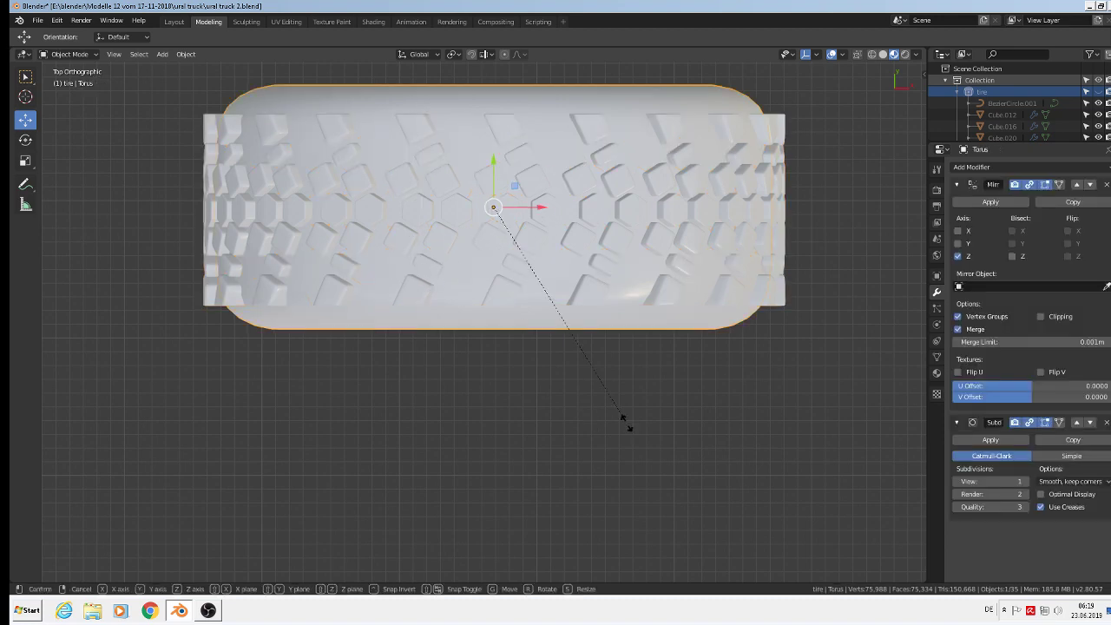
{"action": "key", "text": "y"}
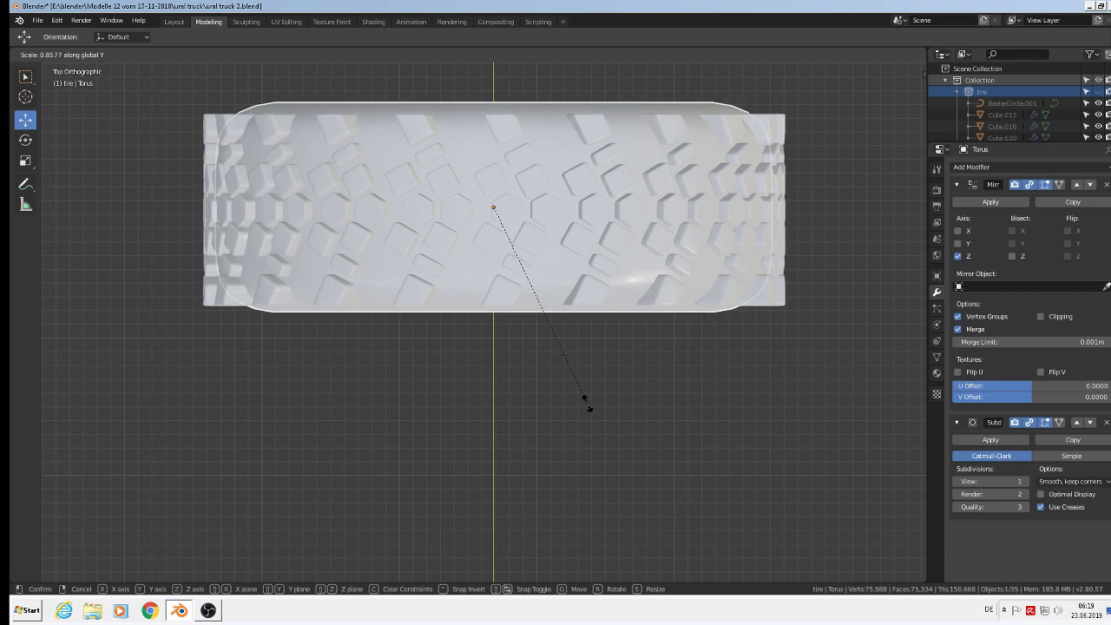
{"action": "left_click", "coordinate": [581, 405]}
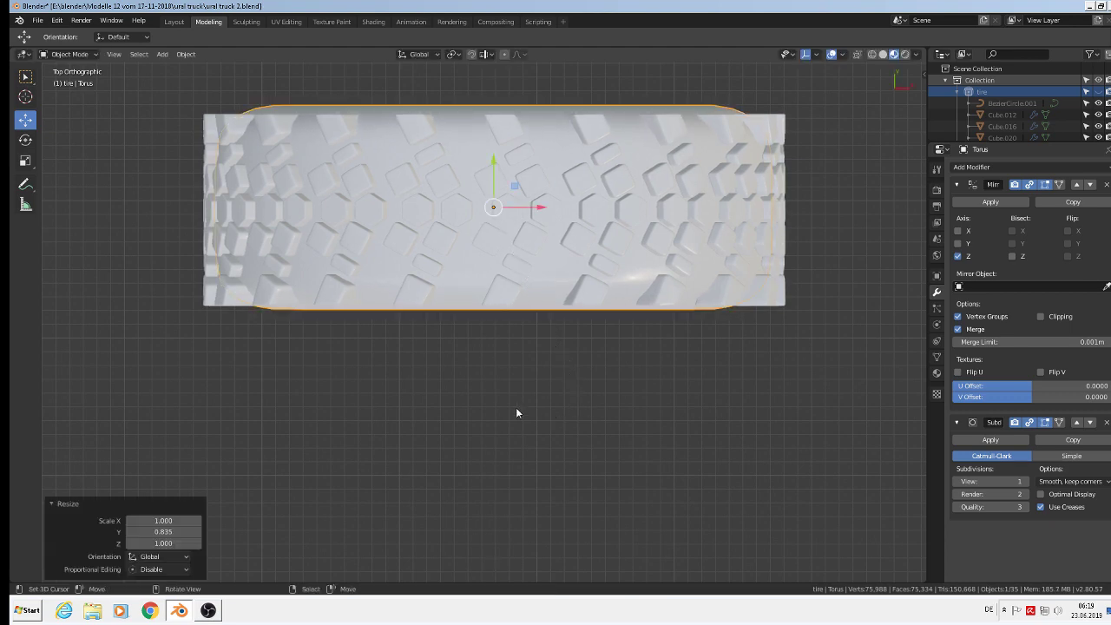
- Shift the tyre body slightly along the Y axis to centre it within the tread ring, leaving nothing selected
{"action": "left_click_drag", "start_coordinate": [495, 179], "coordinate": [492, 173]}
{"action": "middle_click_drag", "start_coordinate": [492, 174], "coordinate": [501, 272]}
{"action": "scroll", "coordinate": [501, 273], "scroll_direction": "down", "scroll_amount": 3}
{"action": "key", "text": "Tab"}
{"action": "key", "text": "Tab"}
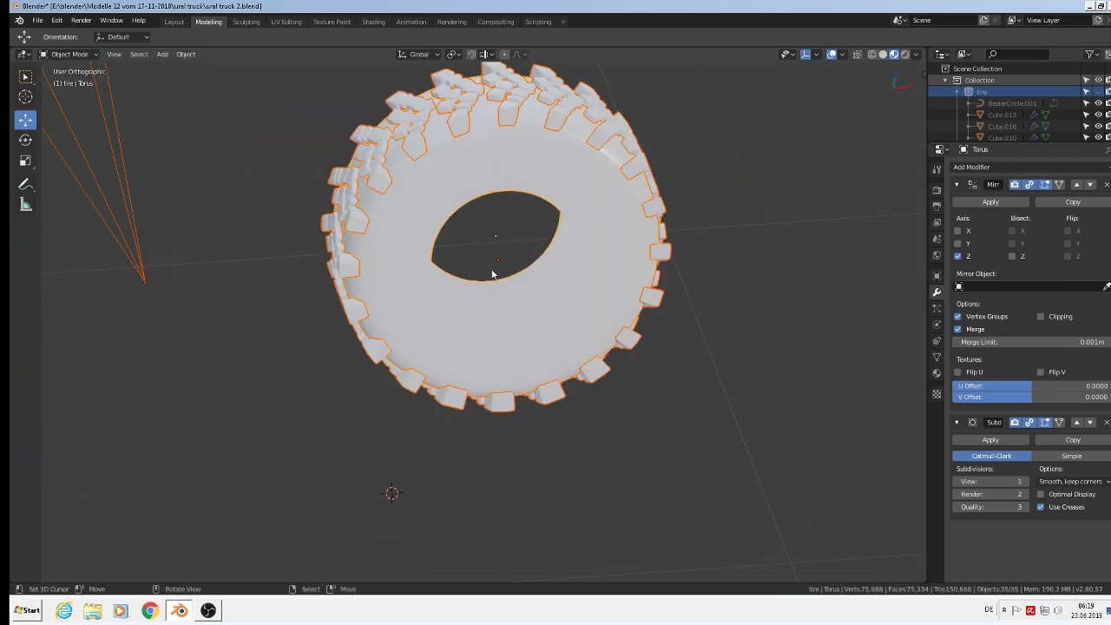
{"action": "key", "text": "alt+a"}
- Enlarge the tyre body uniformly by a factor of about 1.02 to meet the tread blocks
{"action": "middle_click_drag", "start_coordinate": [491, 272], "coordinate": [516, 278]}
{"action": "scroll", "coordinate": [568, 220], "scroll_direction": "up", "scroll_amount": 5}
{"action": "left_click", "coordinate": [577, 223]}
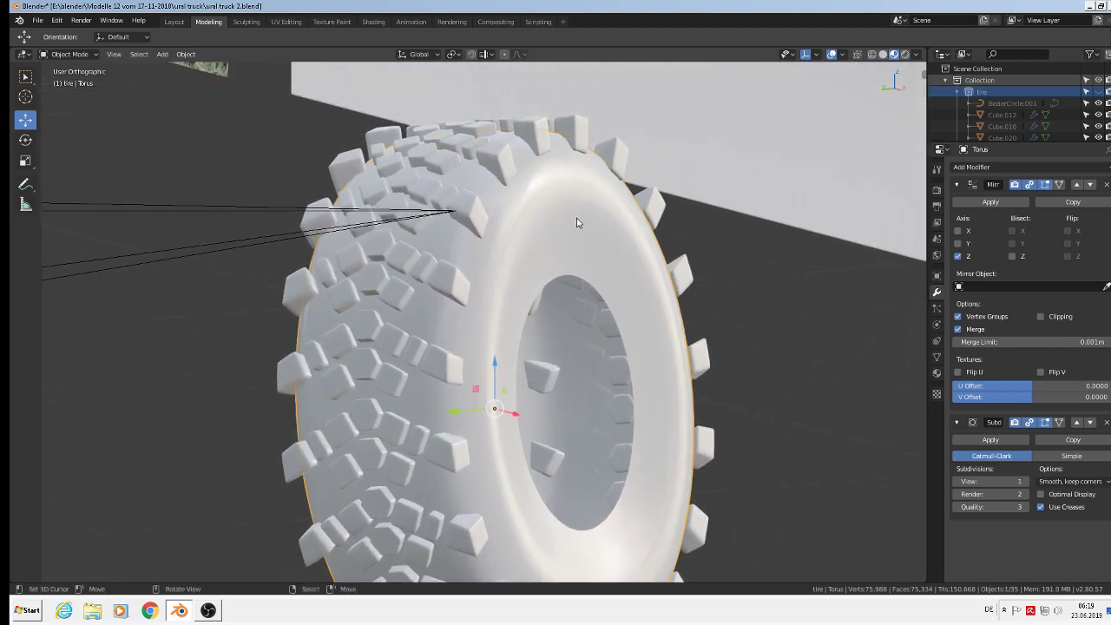
{"action": "key", "text": "s"}
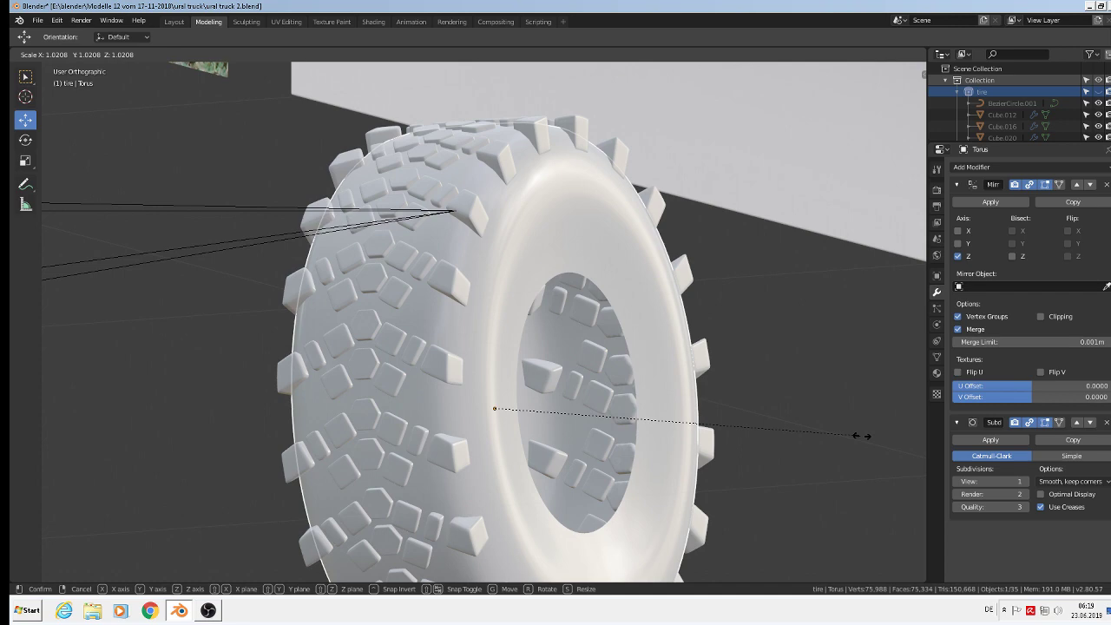
{"action": "left_click", "coordinate": [860, 436]}
{"action": "scroll", "coordinate": [676, 330], "scroll_direction": "down", "scroll_amount": 4}
{"action": "key", "text": "alt+a"}
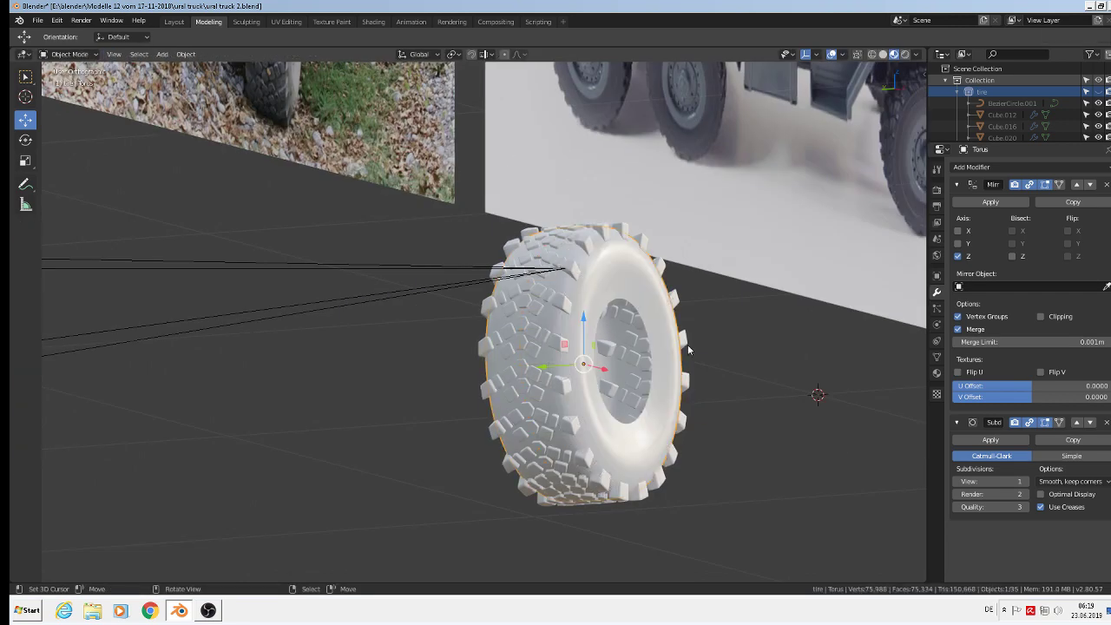
- Save the truck file with the refitted tyre
{"action": "middle_click_drag", "start_coordinate": [687, 349], "coordinate": [503, 313]}
{"action": "scroll", "coordinate": [599, 347], "scroll_direction": "up", "scroll_amount": 3}
{"action": "left_click", "coordinate": [40, 22]}
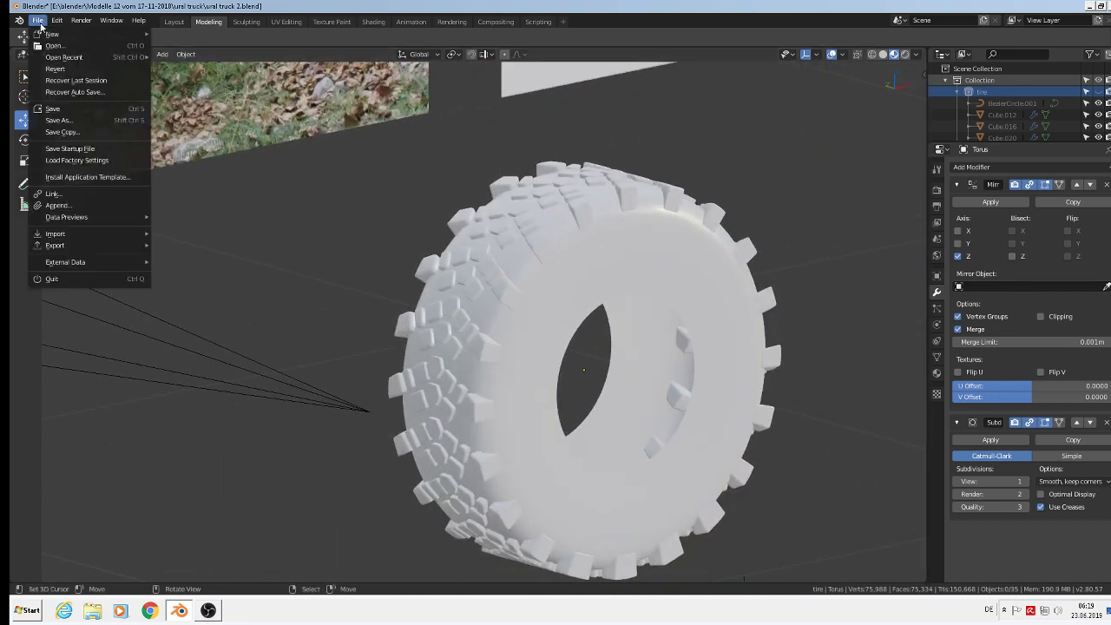
{"action": "left_click", "coordinate": [80, 108]}
- Apply the tyre body's Mirror and Subdivision Surface modifiers
{"action": "scroll", "coordinate": [605, 253], "scroll_direction": "down", "scroll_amount": 2}
{"action": "left_click", "coordinate": [601, 295]}
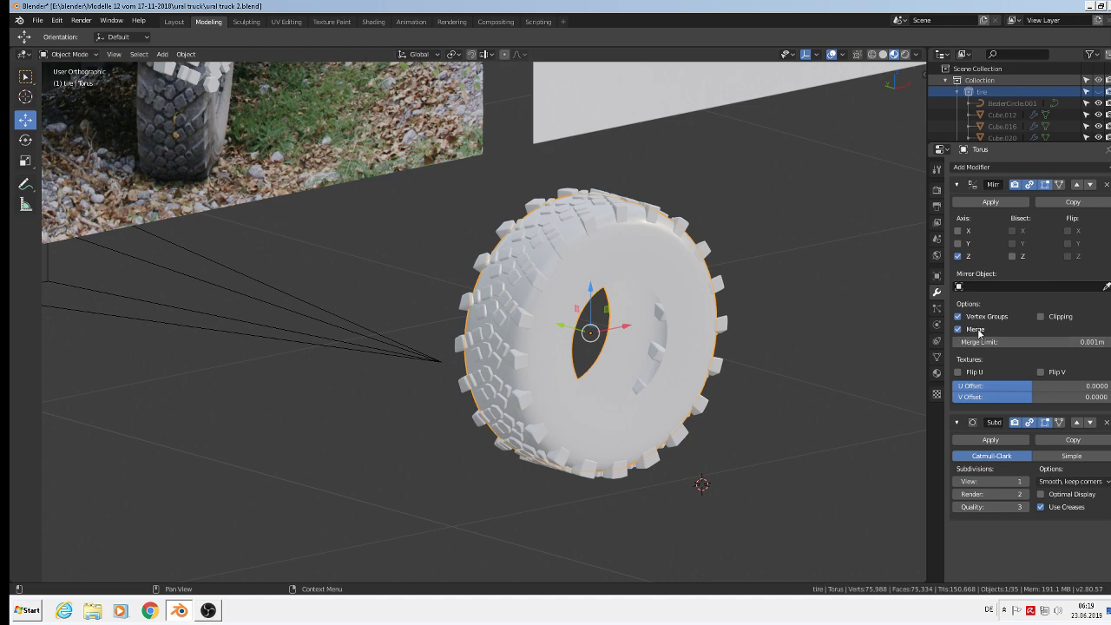
{"action": "left_click", "coordinate": [990, 203]}
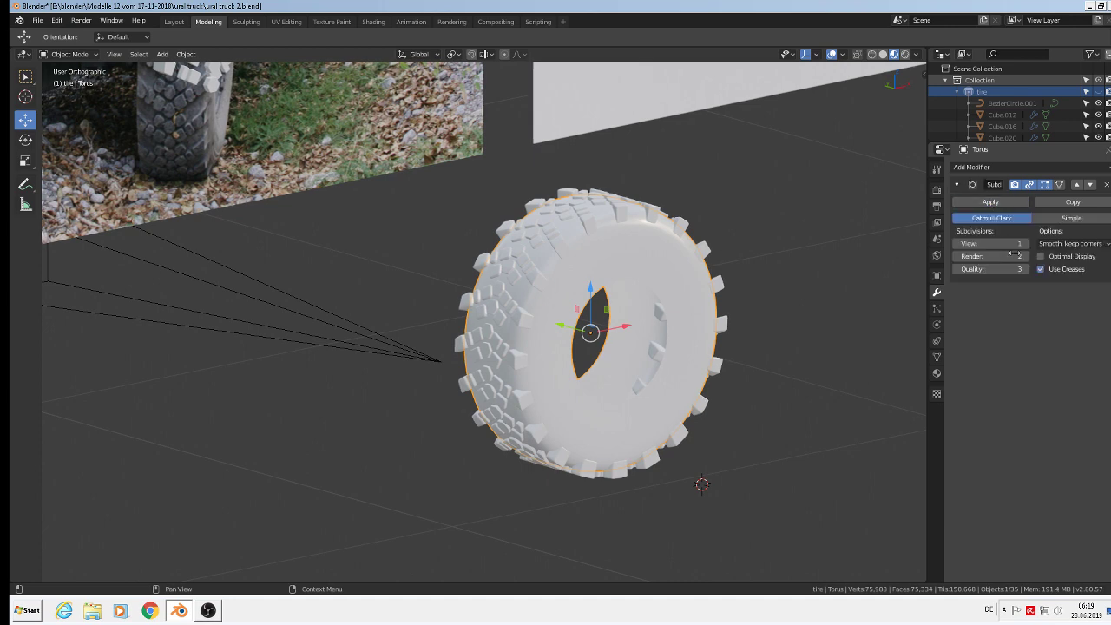
{"action": "left_click", "coordinate": [990, 203]}
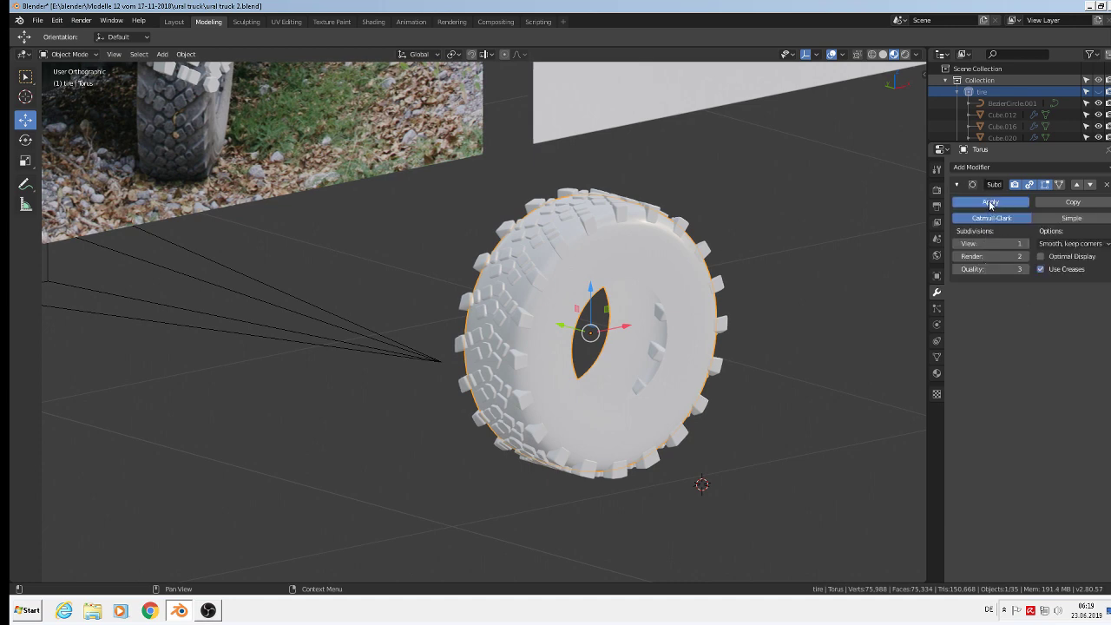
- Add the tread ring to the tyre body selection and join them into one object
{"action": "left_click", "coordinate": [562, 250], "text": "shift"}
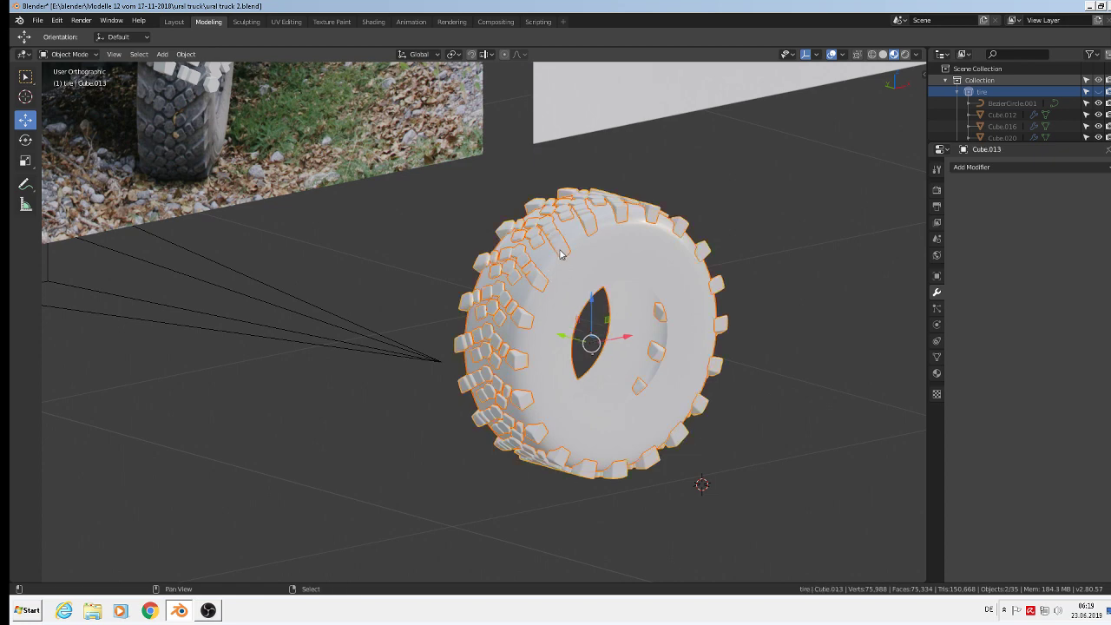
{"action": "left_click", "coordinate": [187, 55]}
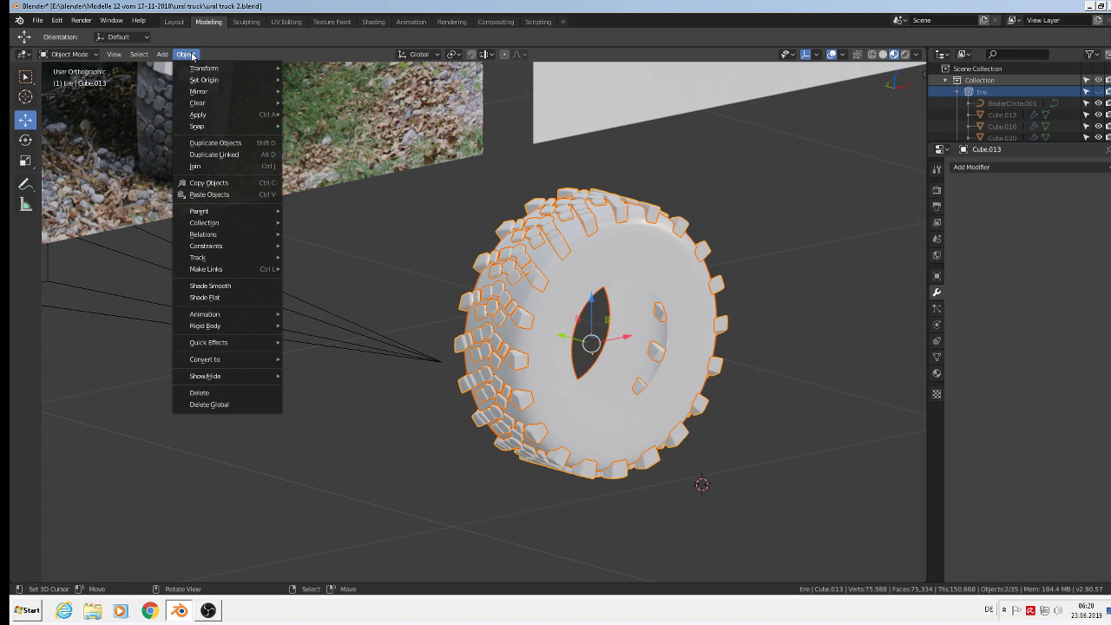
{"action": "left_click", "coordinate": [198, 167]}
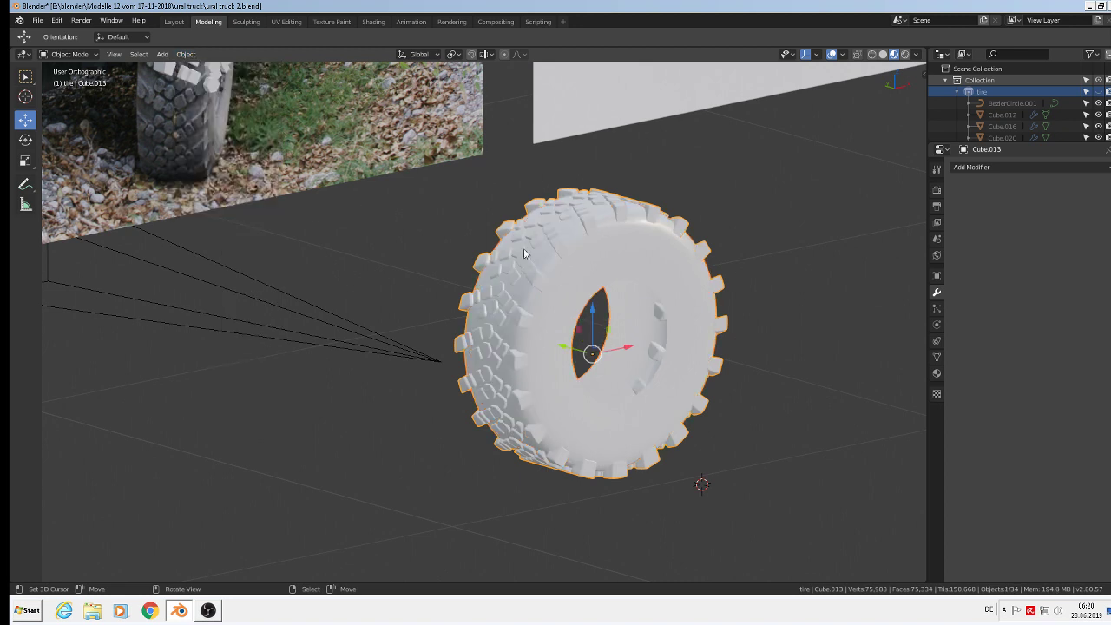
- Move the joined tyre 0.0556 m along X and apply its rotation and scale
{"action": "left_click_drag", "start_coordinate": [627, 348], "coordinate": [654, 315]}
{"action": "left_click", "coordinate": [186, 54]}
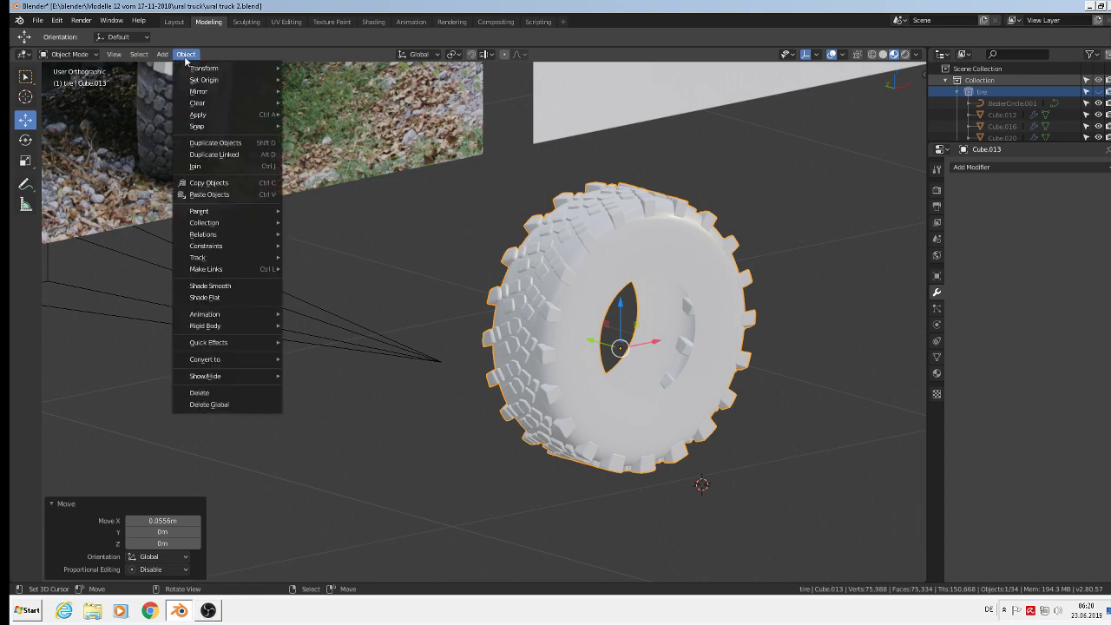
{"action": "mouse_move", "coordinate": [216, 115]}
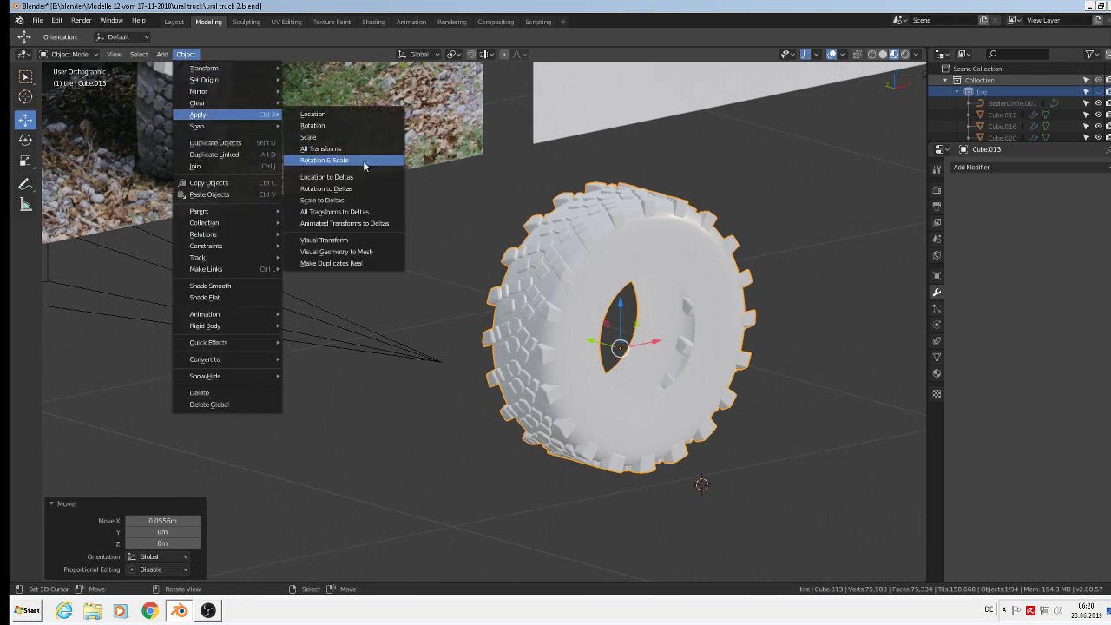
{"action": "left_click", "coordinate": [324, 159]}
- Save the file with the joined tyre
{"action": "scroll", "coordinate": [665, 309], "scroll_direction": "down", "scroll_amount": 3}
{"action": "middle_click_drag", "start_coordinate": [665, 309], "coordinate": [632, 362]}
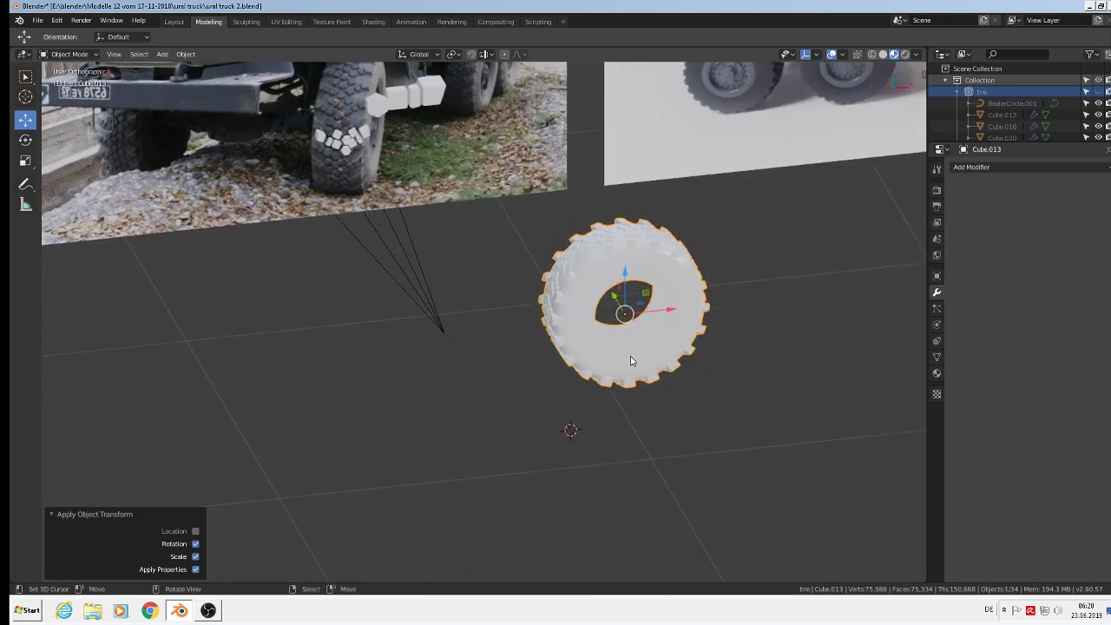
{"action": "left_click", "coordinate": [38, 20]}
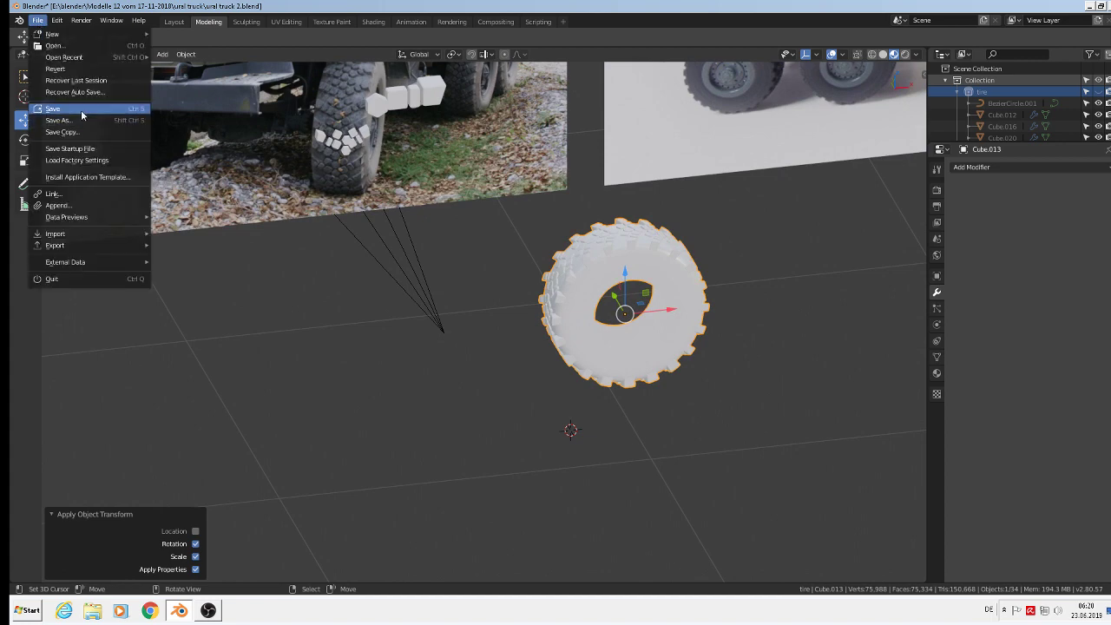
{"action": "left_click", "coordinate": [52, 108]}
- Rotate the joined tyre 180° about the global Z axis to match the tread direction in the reference photo
{"action": "scroll", "coordinate": [654, 314], "scroll_direction": "up", "scroll_amount": 3}
{"action": "middle_click_drag", "start_coordinate": [655, 314], "coordinate": [688, 325]}
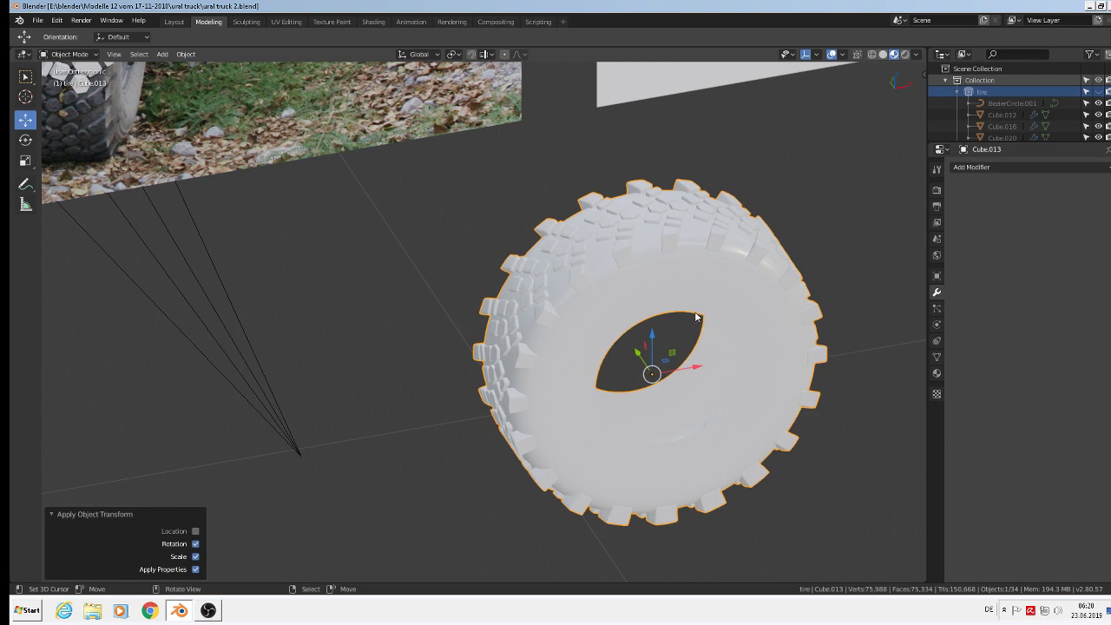
{"action": "type", "text": "rz1"}
{"action": "type", "text": "80"}
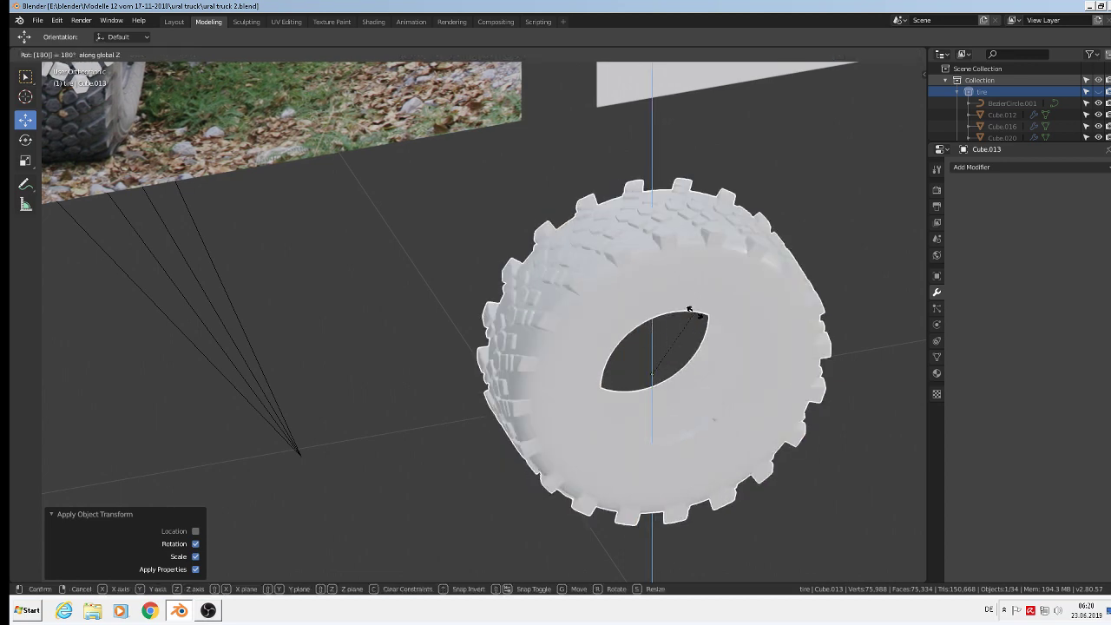
{"action": "key", "text": "Return"}
{"action": "middle_click_drag", "start_coordinate": [636, 242], "coordinate": [682, 207]}
{"action": "scroll", "coordinate": [681, 206], "scroll_direction": "down", "scroll_amount": 4}
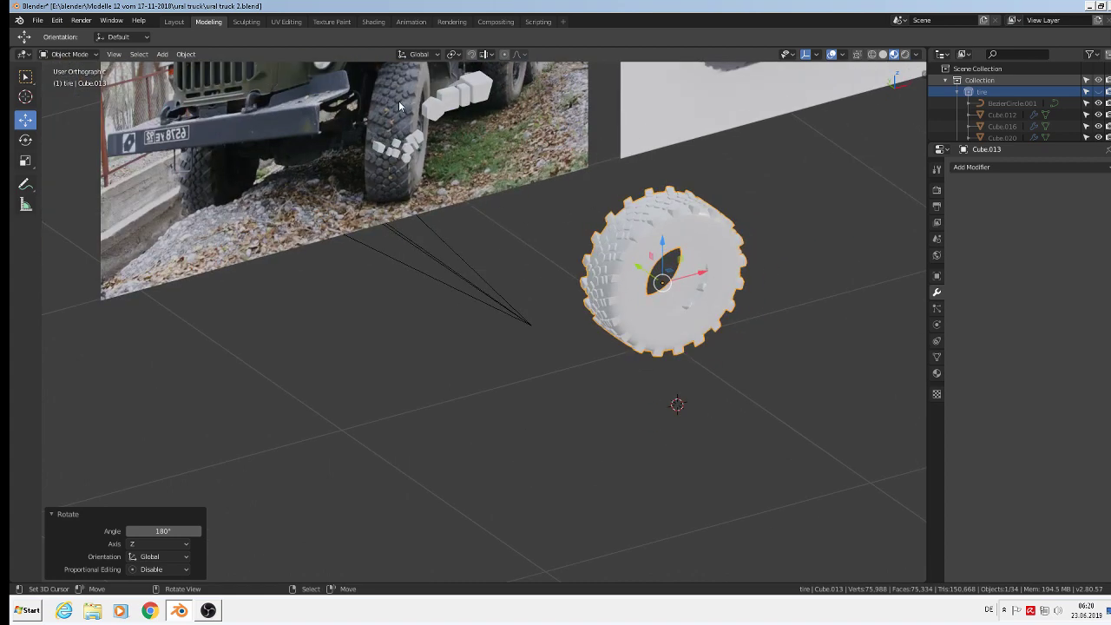
{"action": "scroll", "coordinate": [678, 328], "scroll_direction": "up", "scroll_amount": 1}
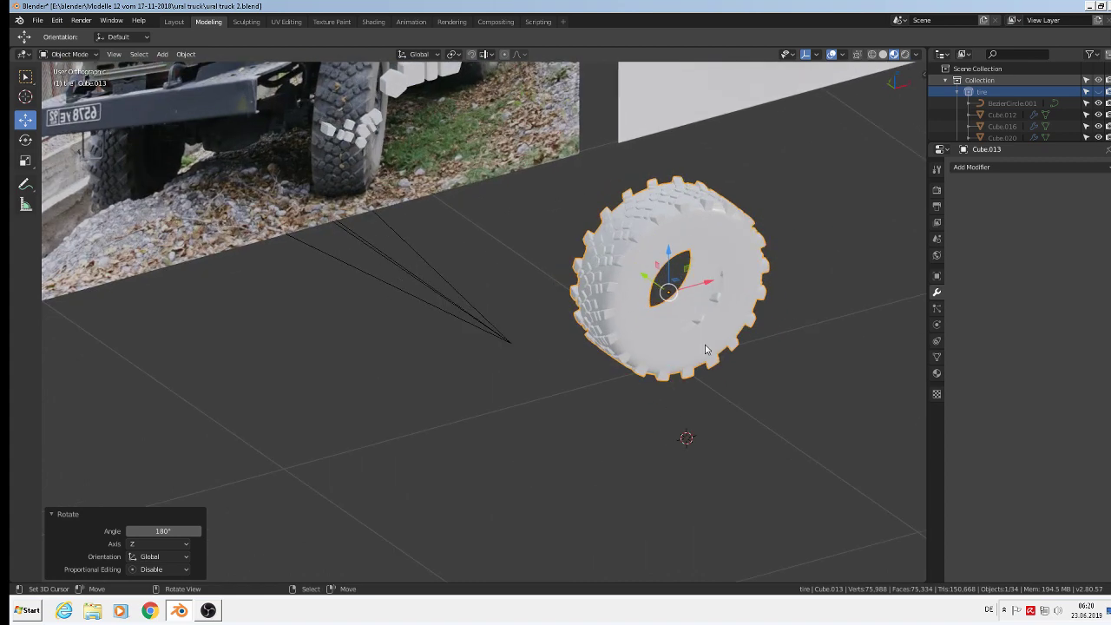
{"action": "middle_click_drag", "start_coordinate": [732, 301], "coordinate": [691, 293]}
{"action": "scroll", "coordinate": [657, 241], "scroll_direction": "up", "scroll_amount": 5}
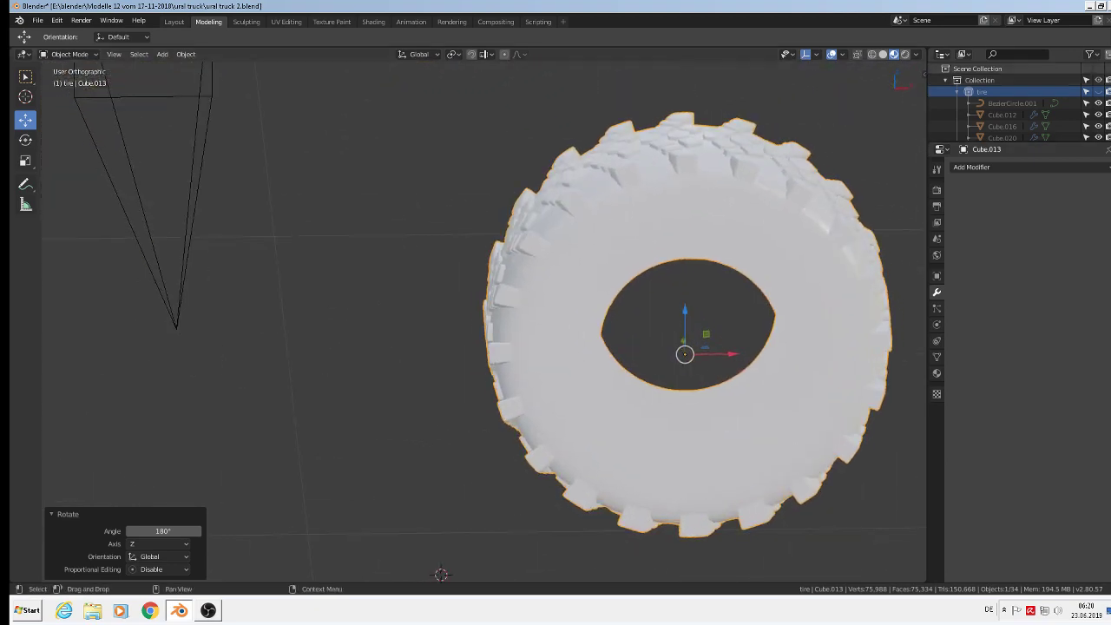
- Switch to the Downloads folder, open the tire_nodes image and examine the rubber and dirt node setups up close
{"action": "left_click", "coordinate": [1091, 6]}
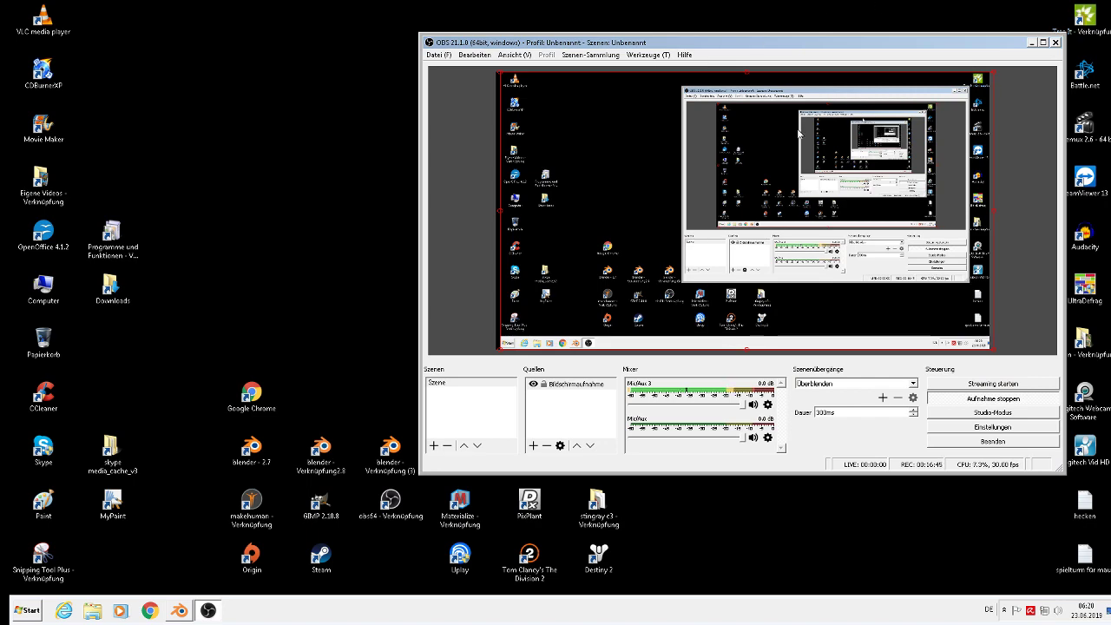
{"action": "double_click", "coordinate": [112, 287]}
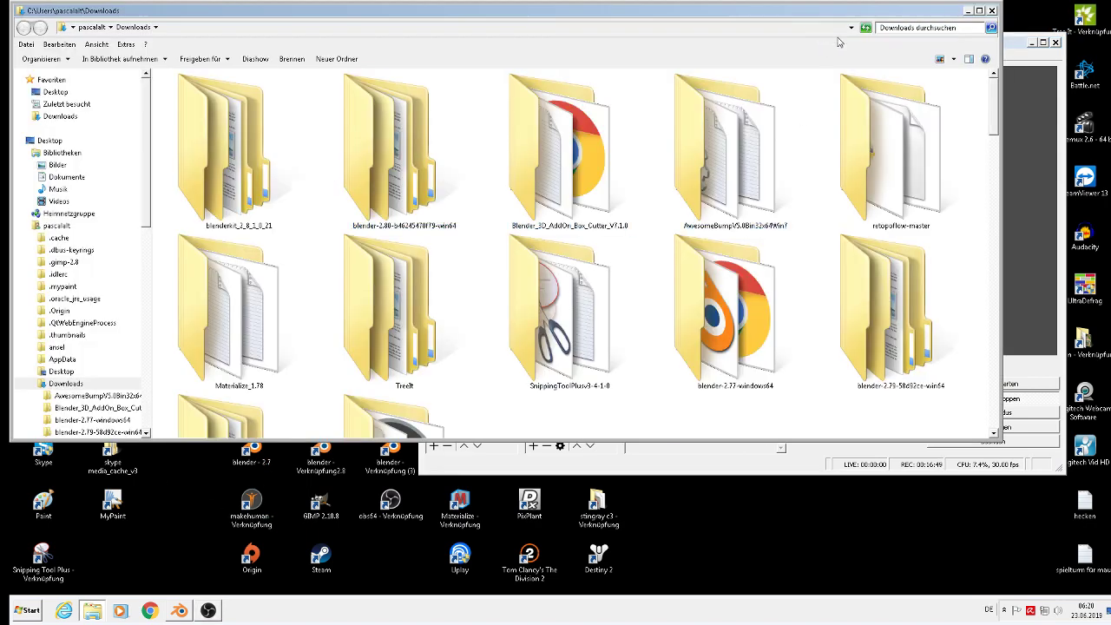
{"action": "left_click", "coordinate": [979, 11]}
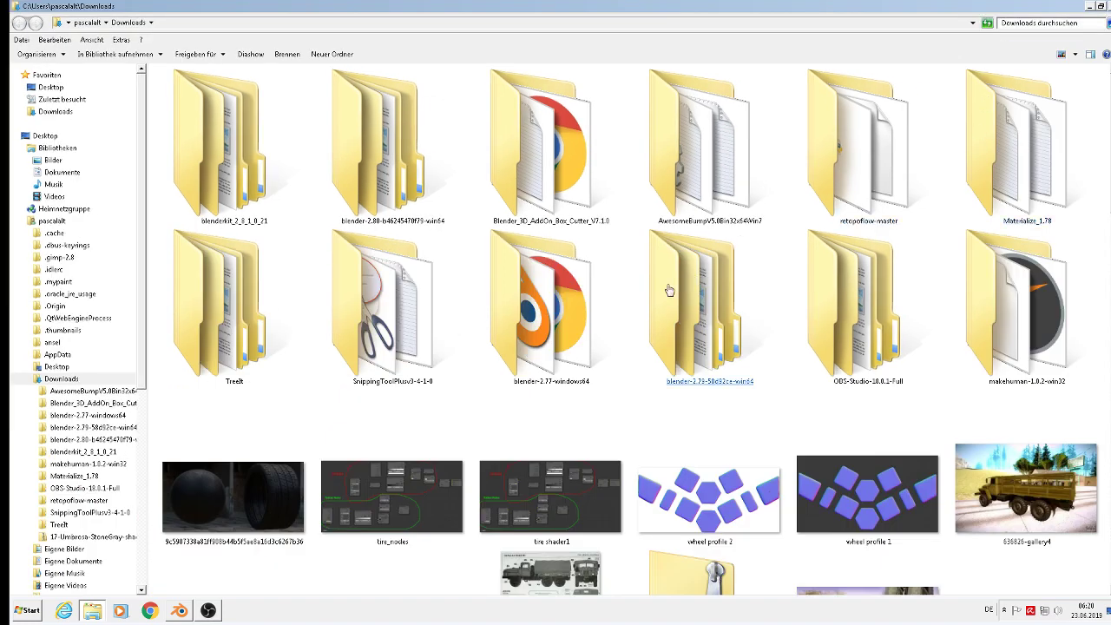
{"action": "left_click", "coordinate": [407, 514]}
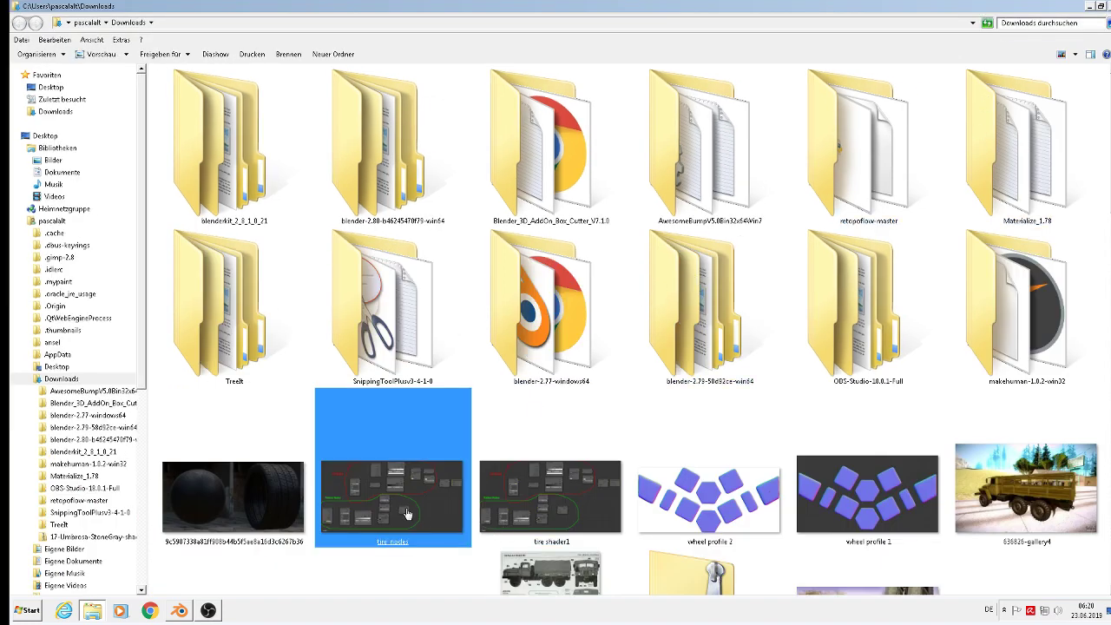
{"action": "double_click", "coordinate": [407, 514]}
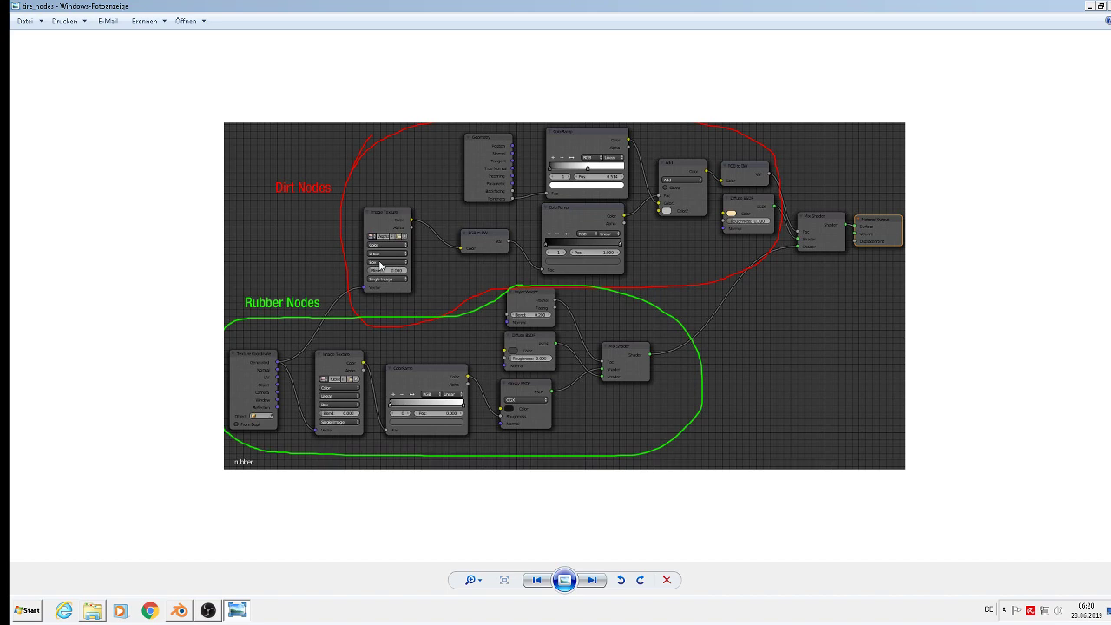
{"action": "scroll", "coordinate": [379, 265], "scroll_direction": "up", "scroll_amount": 1}
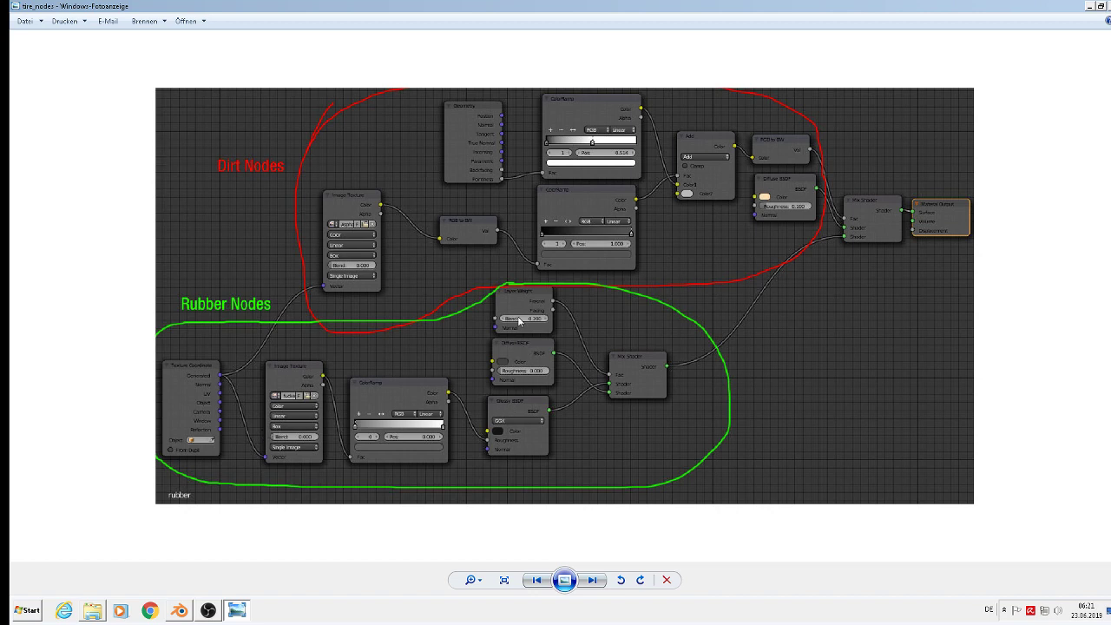
{"action": "scroll", "coordinate": [522, 322], "scroll_direction": "up", "scroll_amount": 1}
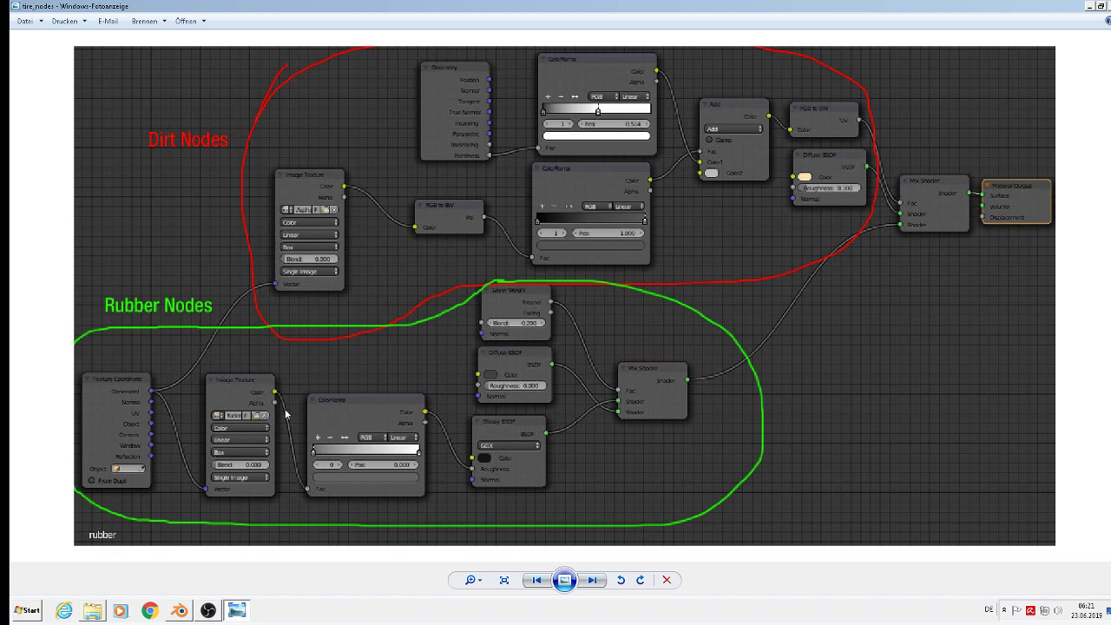
- Switch back to Blender and create a new material named "tire" on the joined tyre
{"action": "scroll", "coordinate": [319, 403], "scroll_direction": "down", "scroll_amount": 2}
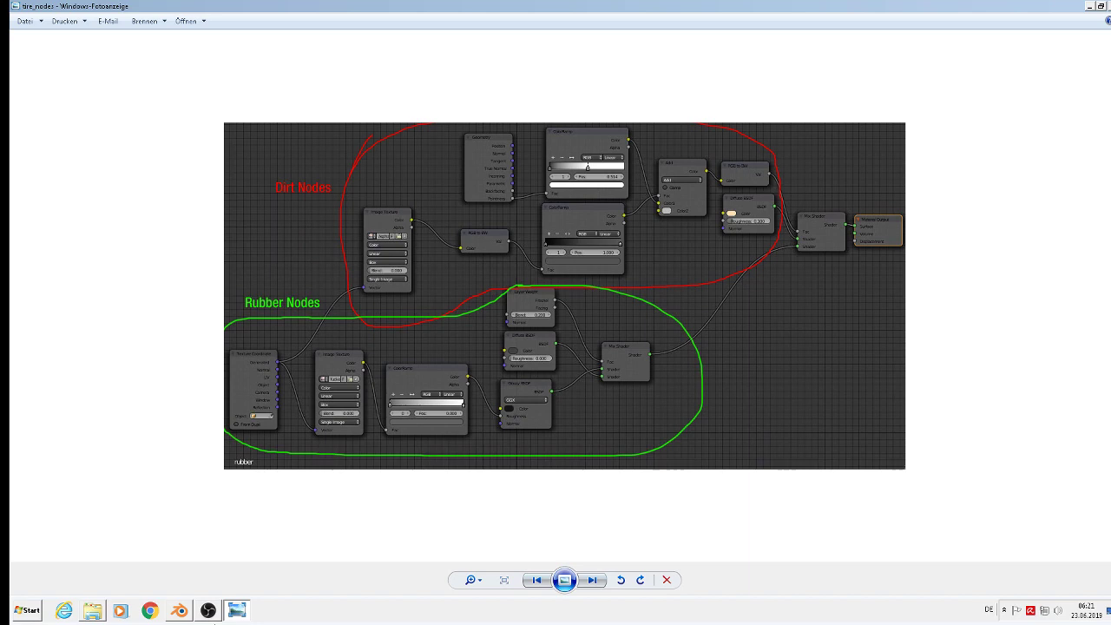
{"action": "left_click", "coordinate": [210, 611]}
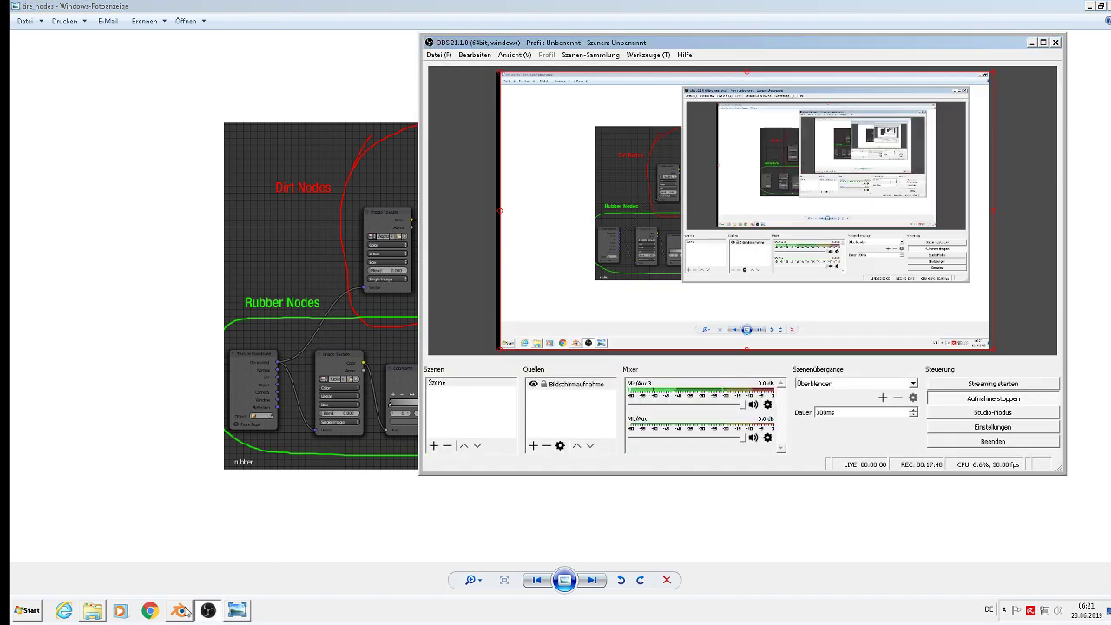
{"action": "left_click", "coordinate": [182, 611]}
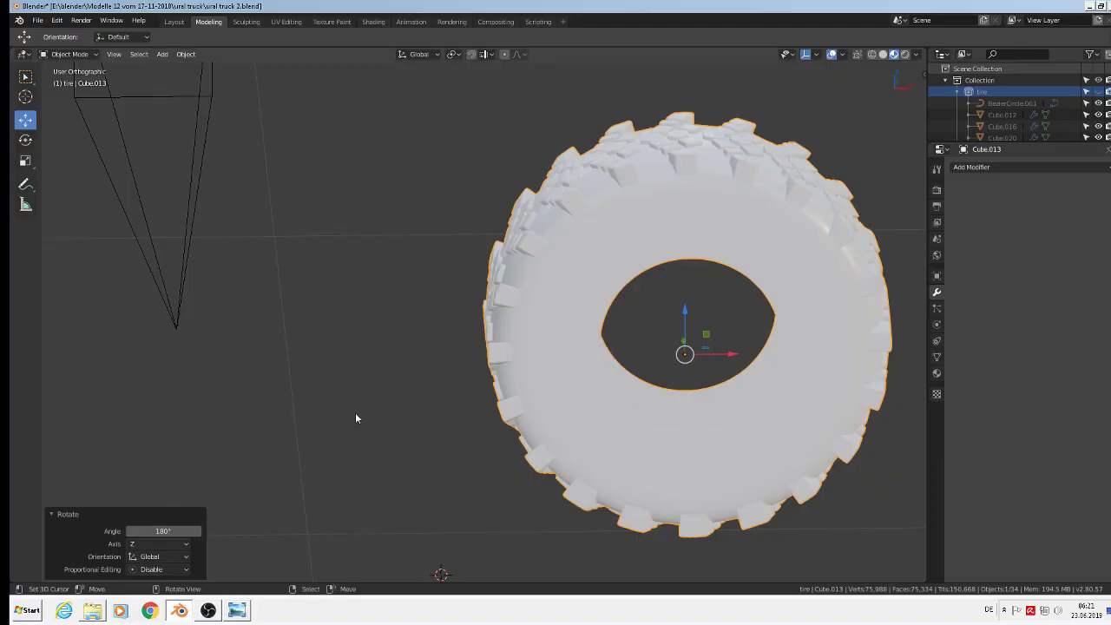
{"action": "left_click", "coordinate": [937, 373]}
{"action": "left_click", "coordinate": [1018, 204]}
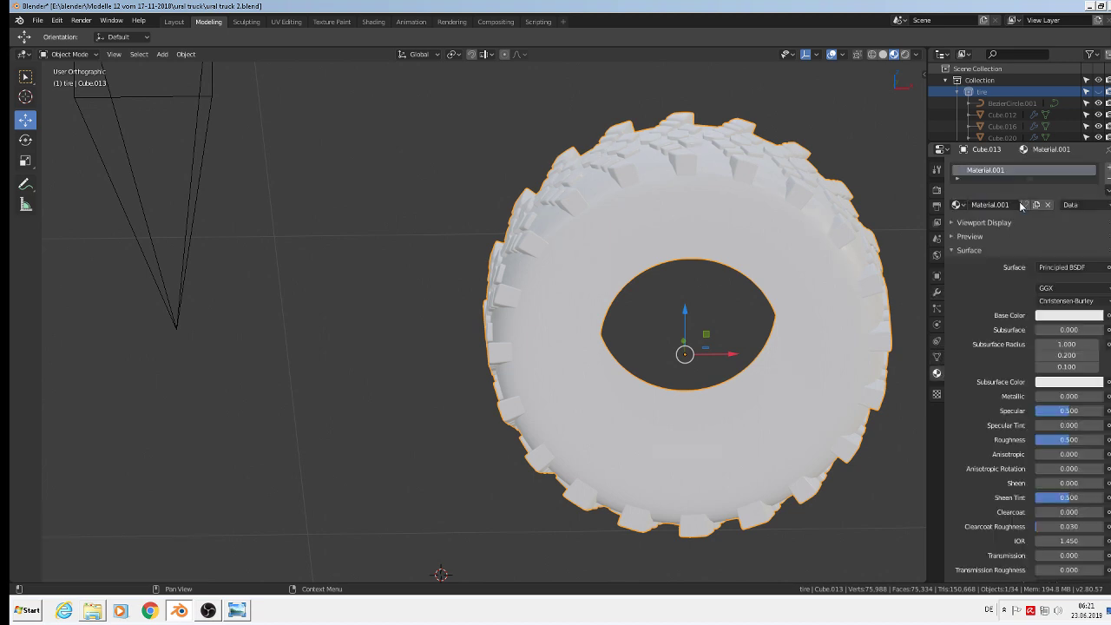
{"action": "type", "text": "tire"}
{"action": "key", "text": "Return"}
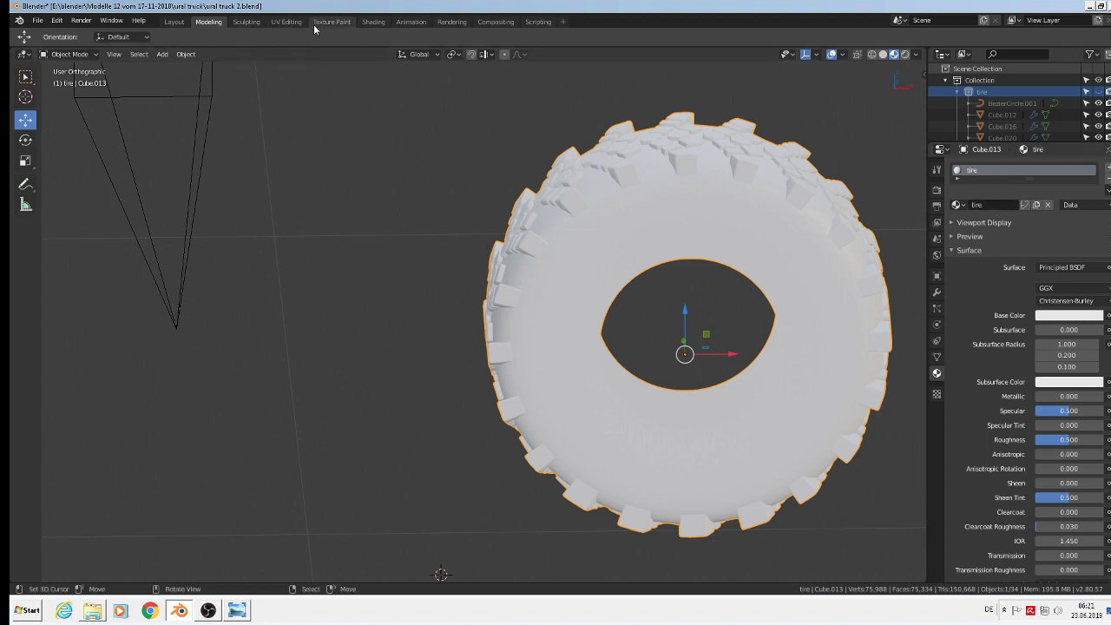
- Open the Shading workspace, frame the tyre and move the Material Output node away from the Principled BSDF node
{"action": "left_click", "coordinate": [373, 22]}
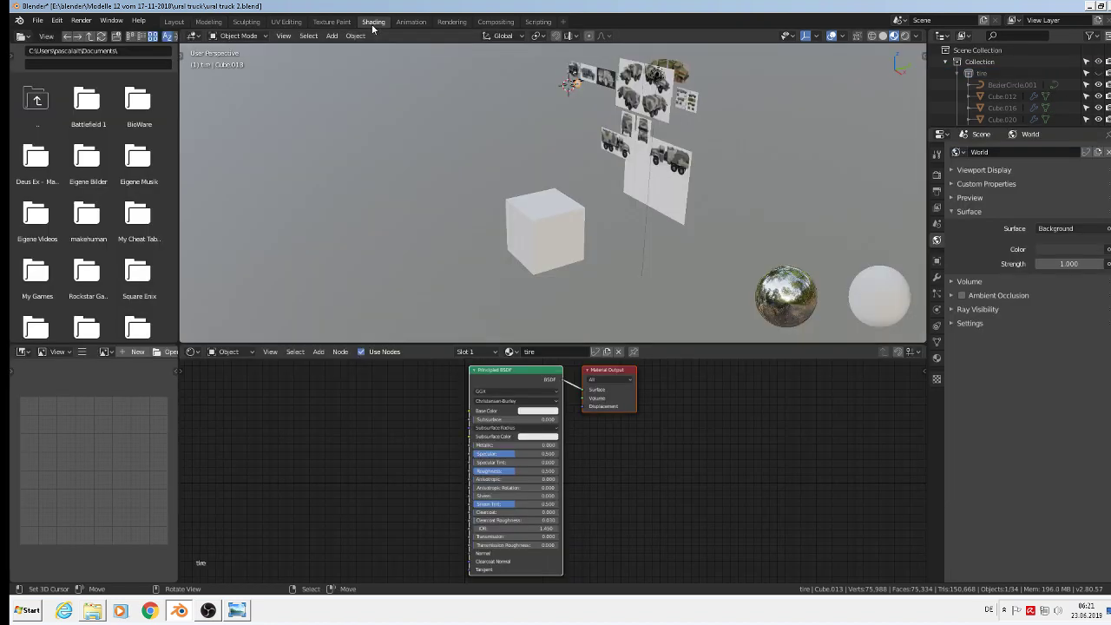
{"action": "scroll", "coordinate": [579, 110], "scroll_direction": "up", "scroll_amount": 10}
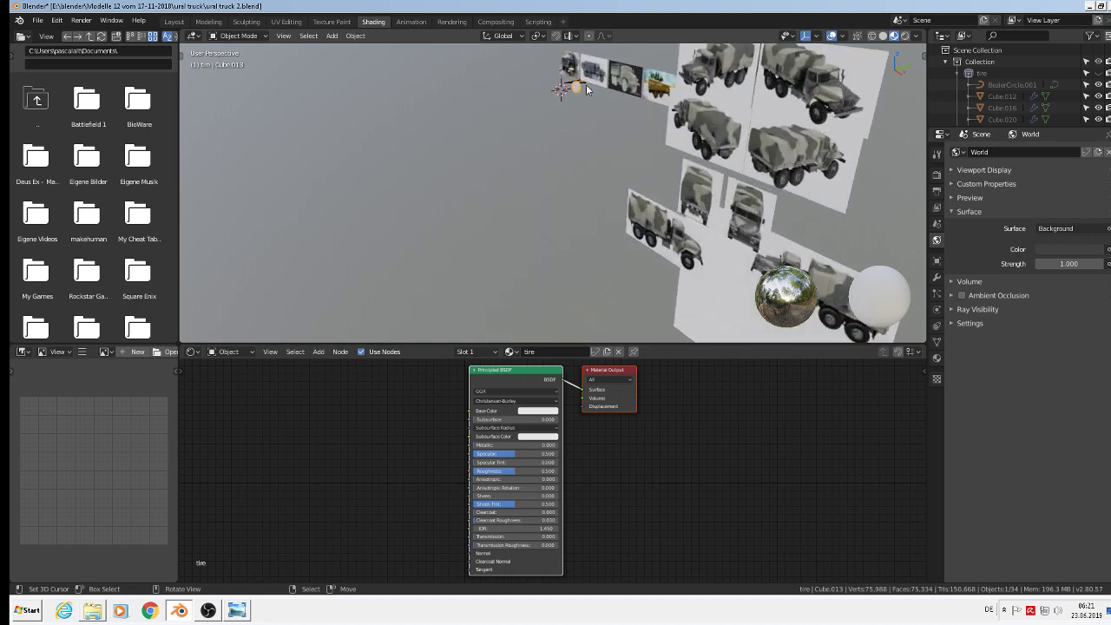
{"action": "scroll", "coordinate": [536, 455], "scroll_direction": "down", "scroll_amount": 3}
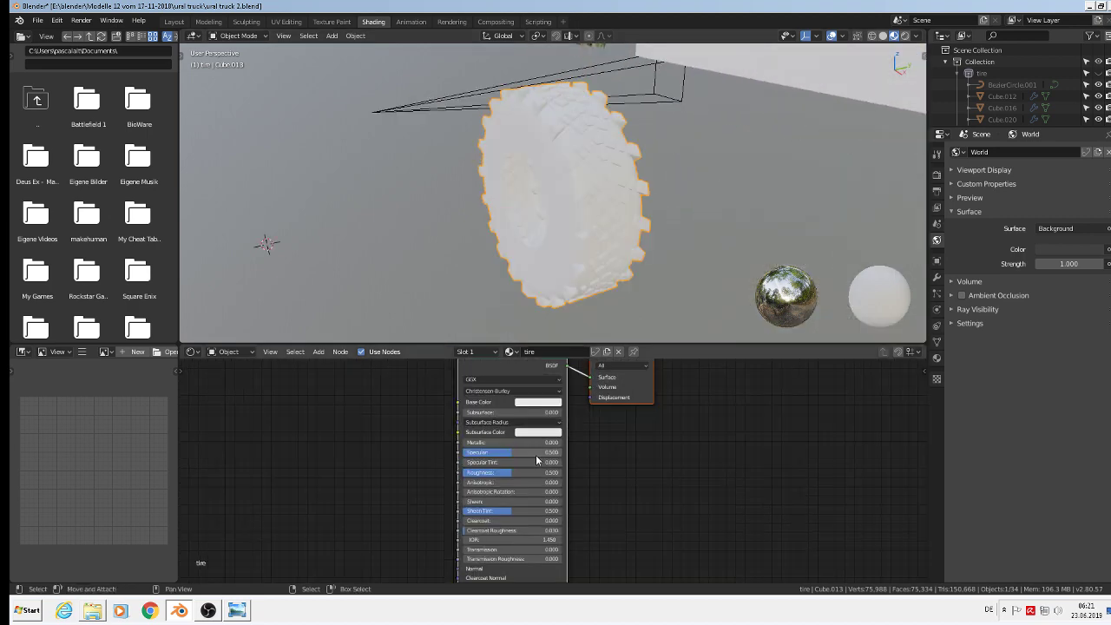
{"action": "middle_click_drag", "start_coordinate": [572, 436], "coordinate": [649, 457]}
{"action": "left_click_drag", "start_coordinate": [651, 411], "coordinate": [782, 409]}
{"action": "scroll", "coordinate": [621, 467], "scroll_direction": "up", "scroll_amount": 3}
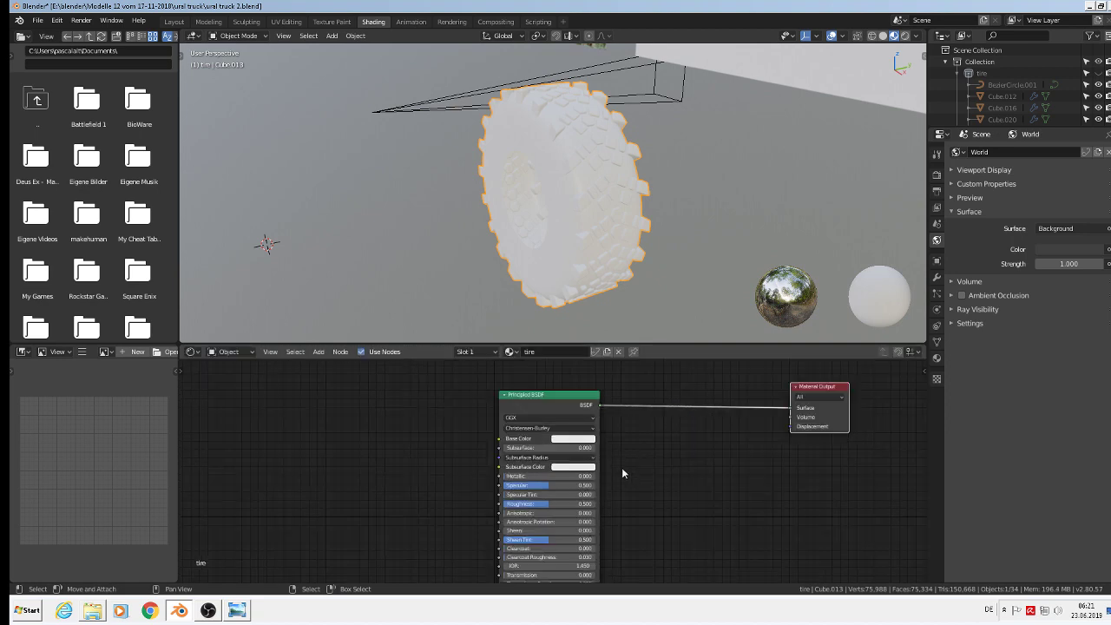
- Darken the Principled BSDF's base colour to a mid grey with a value of 0.540
{"action": "left_click", "coordinate": [548, 431]}
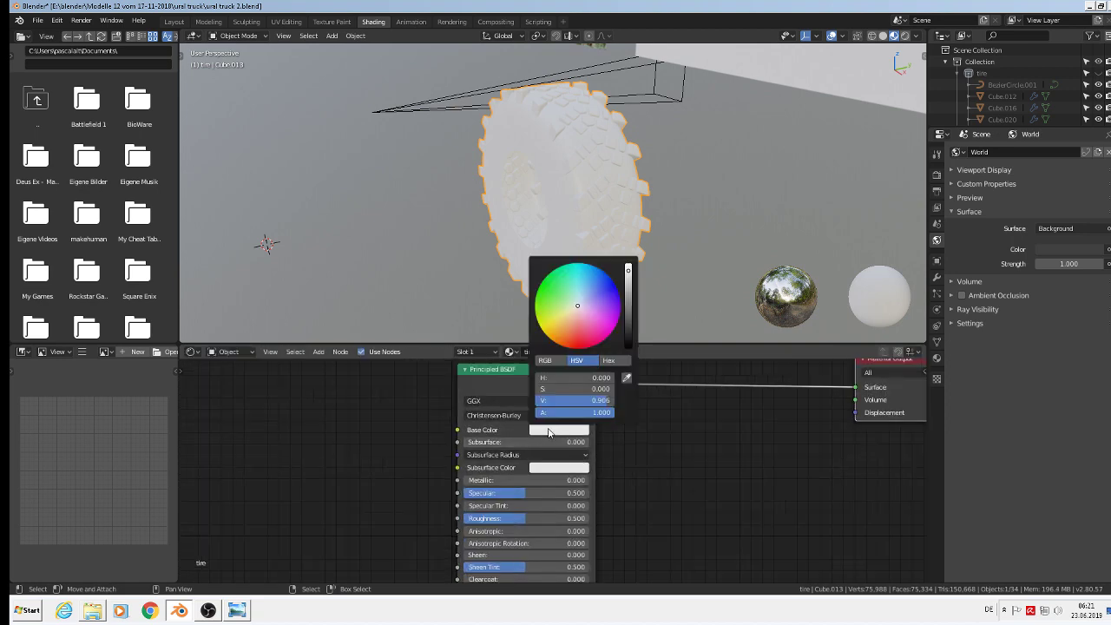
{"action": "left_click", "coordinate": [629, 296]}
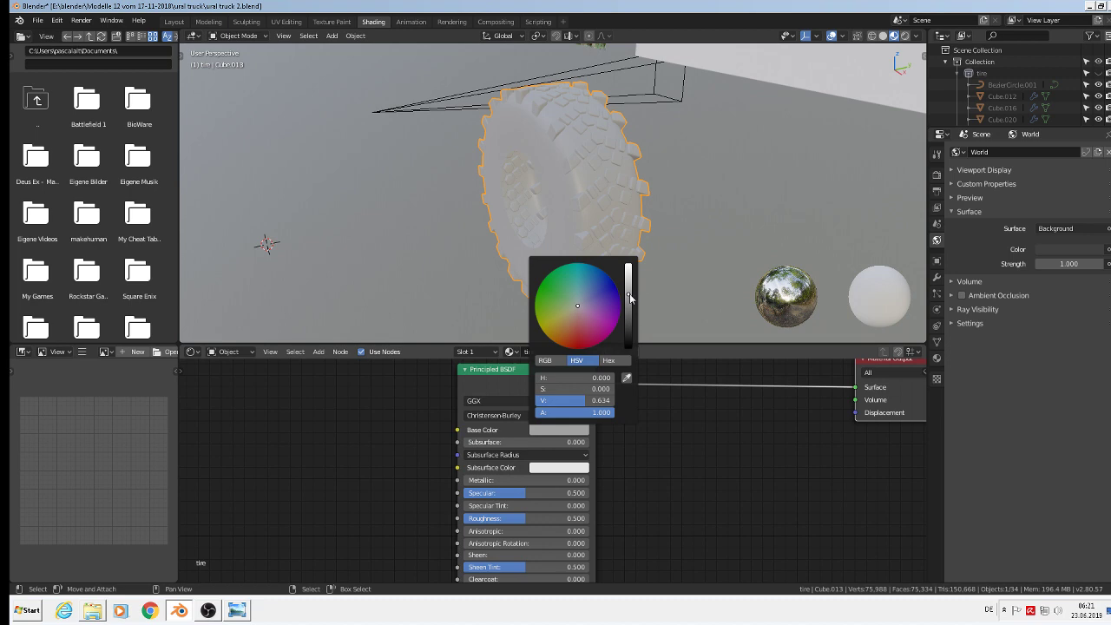
{"action": "left_click", "coordinate": [630, 315]}
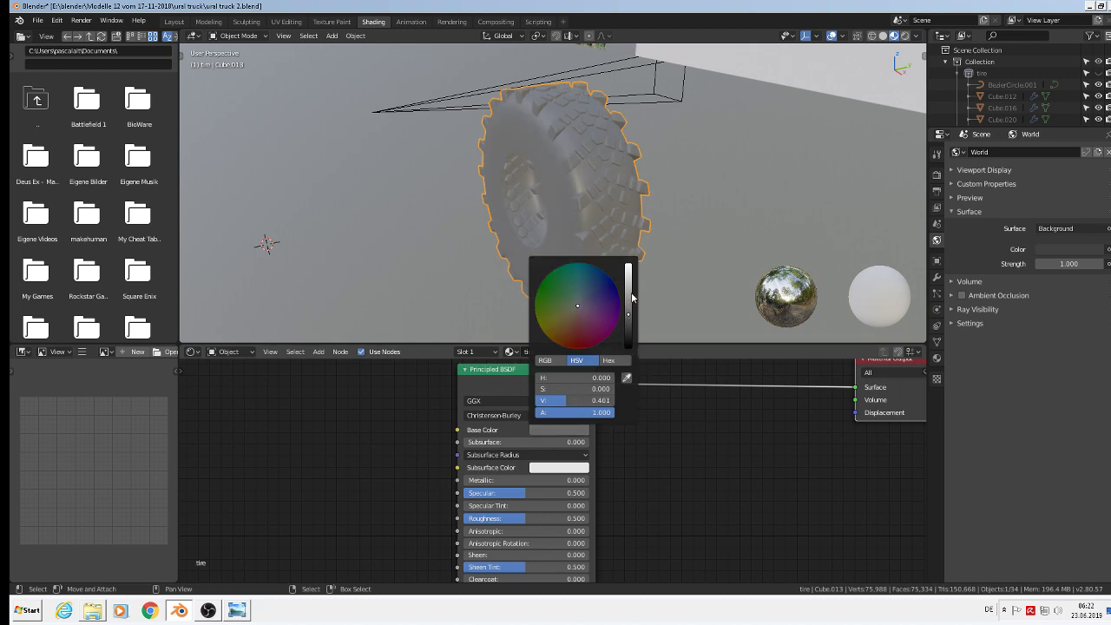
{"action": "left_click_drag", "start_coordinate": [629, 299], "coordinate": [630, 306]}
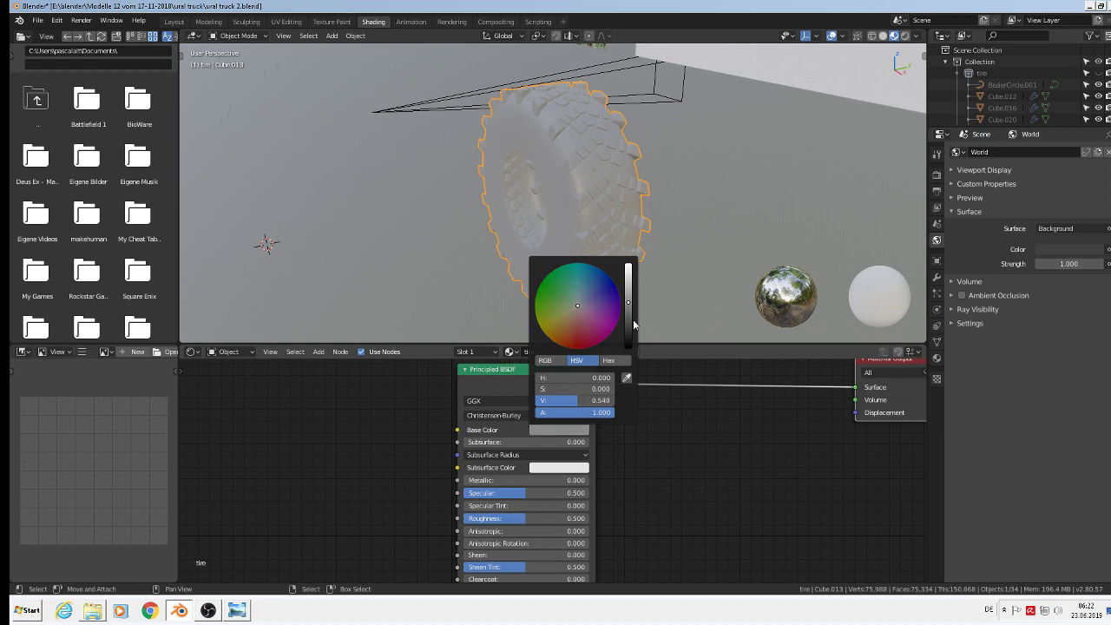
- Duplicate the Principled BSDF node, place the copy below the original and set its base colour to a darker grey
{"action": "scroll", "coordinate": [643, 500], "scroll_direction": "down", "scroll_amount": 3}
{"action": "middle_click_drag", "start_coordinate": [648, 505], "coordinate": [520, 453]}
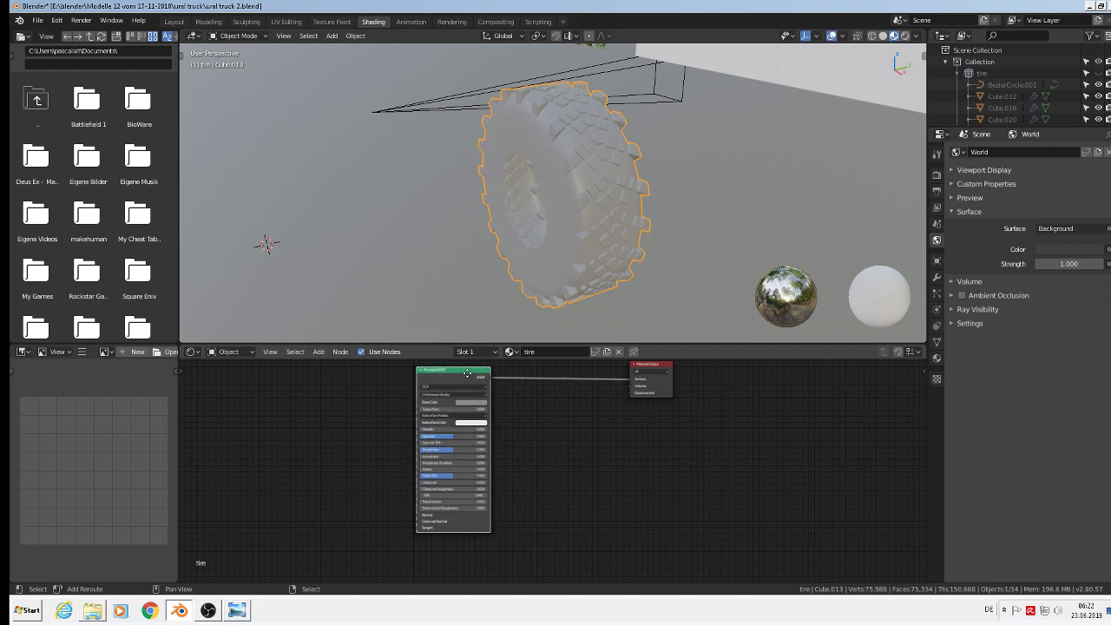
{"action": "key", "text": "shift+d"}
{"action": "left_click", "coordinate": [528, 556]}
{"action": "scroll", "coordinate": [521, 547], "scroll_direction": "up", "scroll_amount": 2}
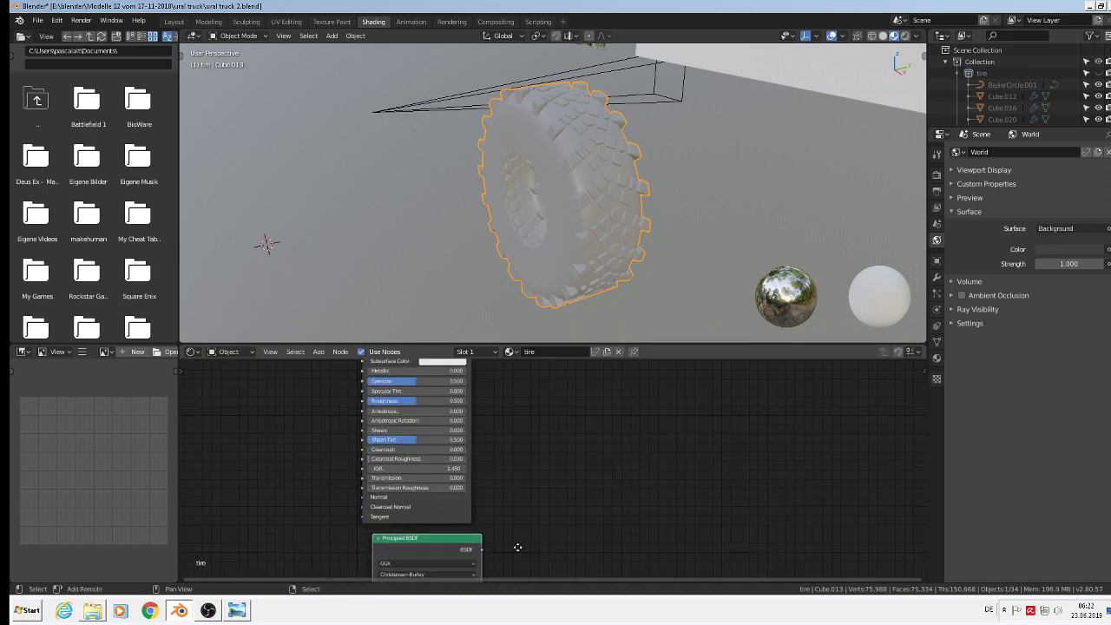
{"action": "scroll", "coordinate": [525, 447], "scroll_direction": "up", "scroll_amount": 2}
{"action": "left_click", "coordinate": [508, 435]}
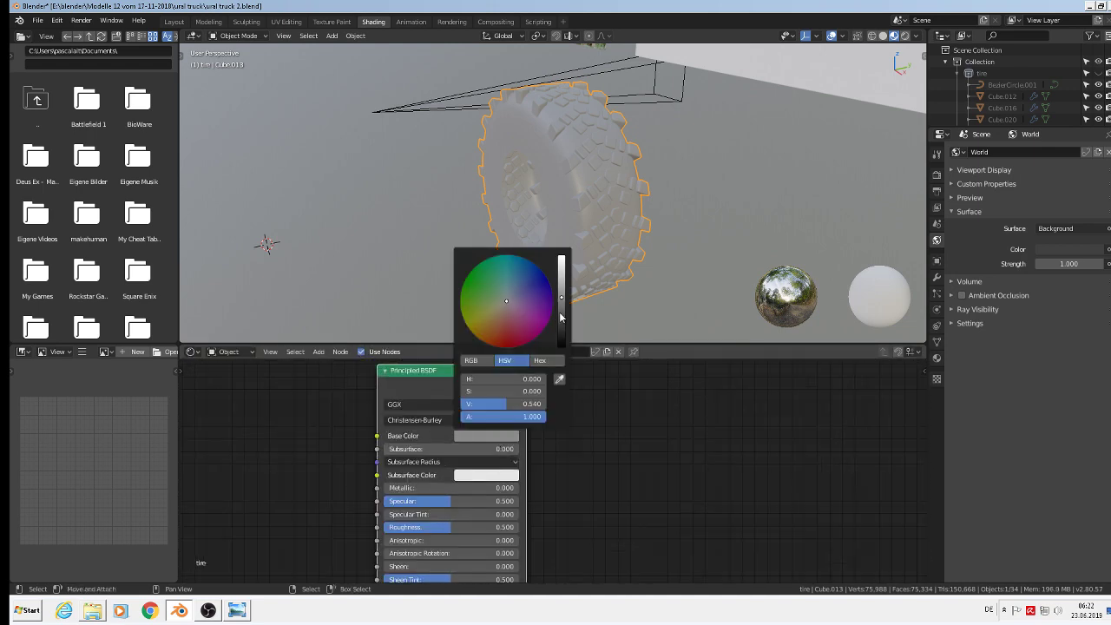
{"action": "left_click_drag", "start_coordinate": [560, 318], "coordinate": [561, 323]}
- Shift the Material Output node farther out to make room for another node before it
{"action": "scroll", "coordinate": [628, 467], "scroll_direction": "down", "scroll_amount": 2}
{"action": "scroll", "coordinate": [608, 477], "scroll_direction": "down", "scroll_amount": 3, "text": "shift"}
{"action": "scroll", "coordinate": [560, 502], "scroll_direction": "up", "scroll_amount": 2, "text": "ctrl"}
{"action": "scroll", "coordinate": [562, 493], "scroll_direction": "down", "scroll_amount": 1}
{"action": "middle_click_drag", "start_coordinate": [564, 487], "coordinate": [524, 554]}
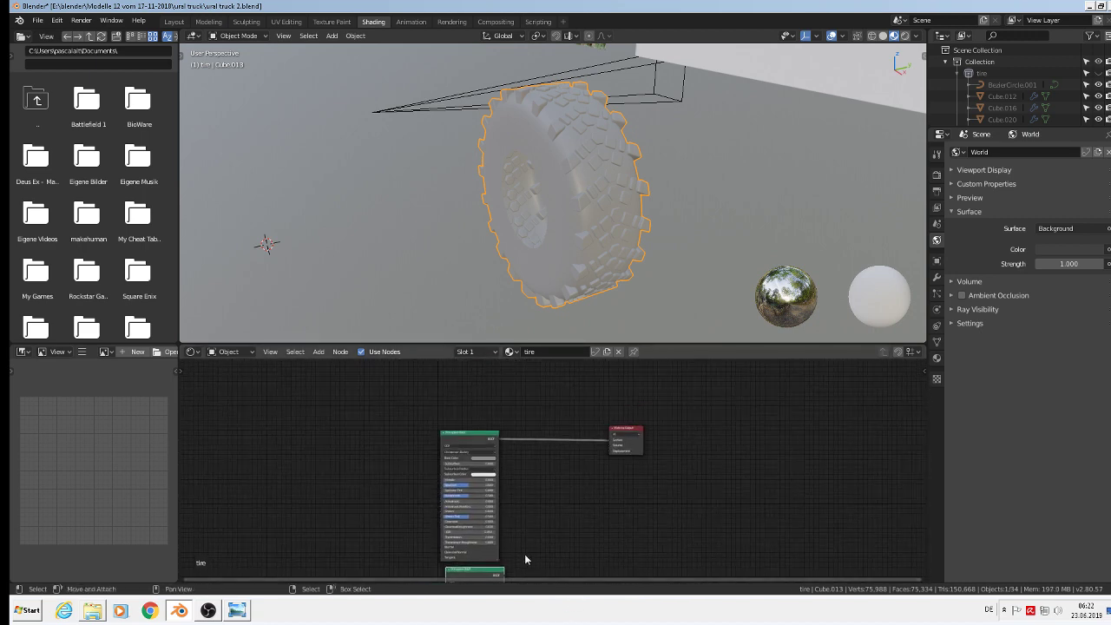
{"action": "left_click_drag", "start_coordinate": [642, 419], "coordinate": [700, 420]}
- Insert a Mix Shader between the first Principled BSDF and Material Output, and connect the duplicate BSDF to its second shader input
{"action": "left_click", "coordinate": [319, 352]}
{"action": "left_click", "coordinate": [331, 347]}
{"action": "left_click", "coordinate": [319, 352]}
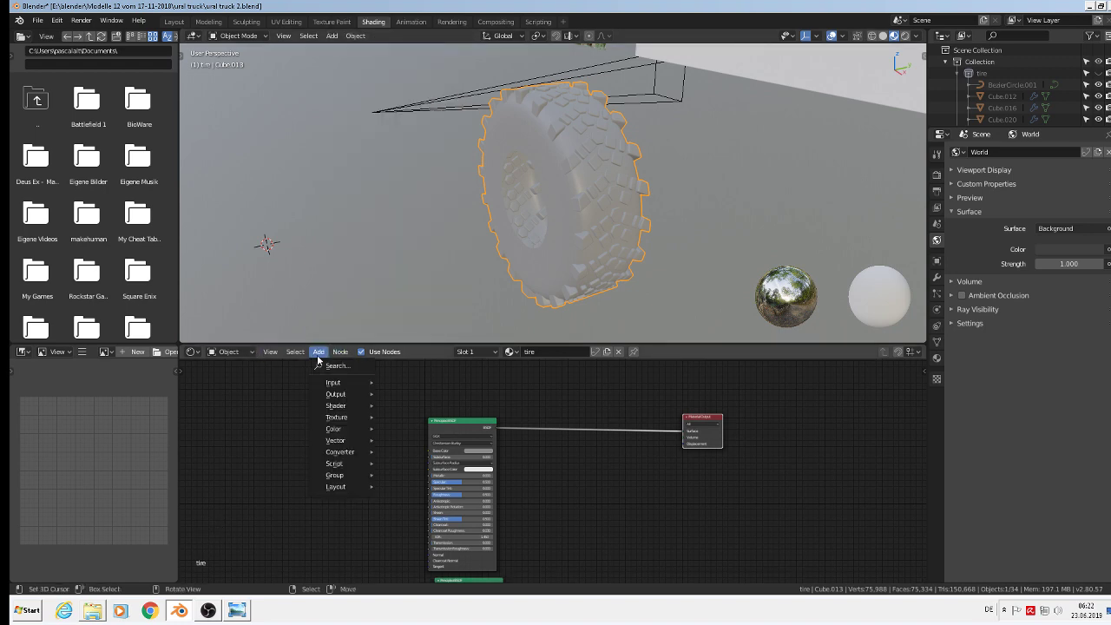
{"action": "mouse_move", "coordinate": [362, 397]}
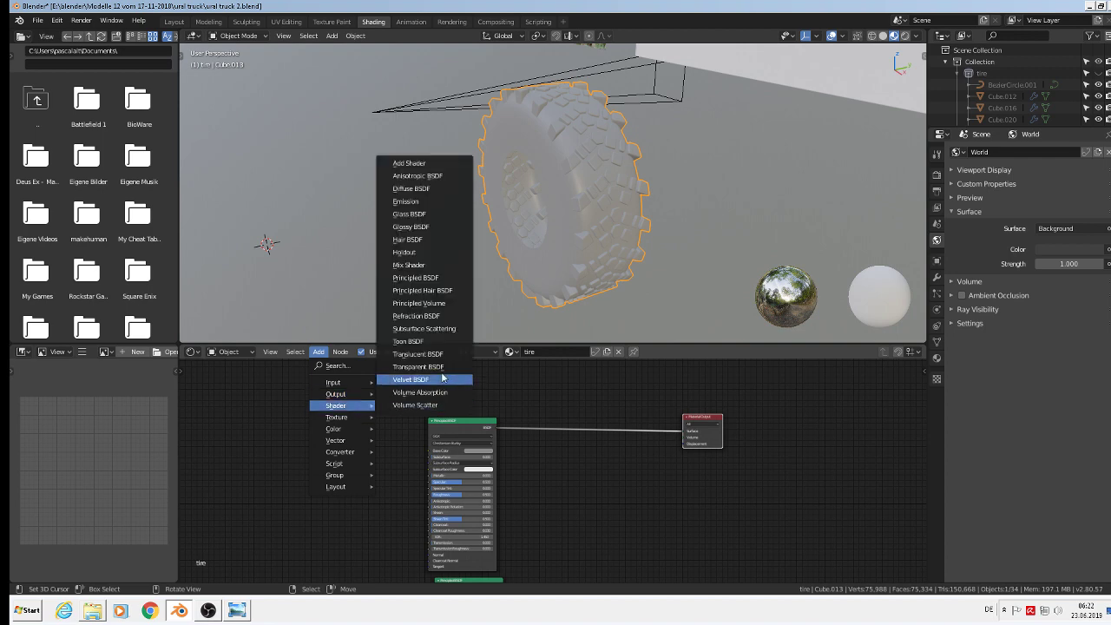
{"action": "left_click", "coordinate": [432, 267]}
{"action": "left_click", "coordinate": [581, 410]}
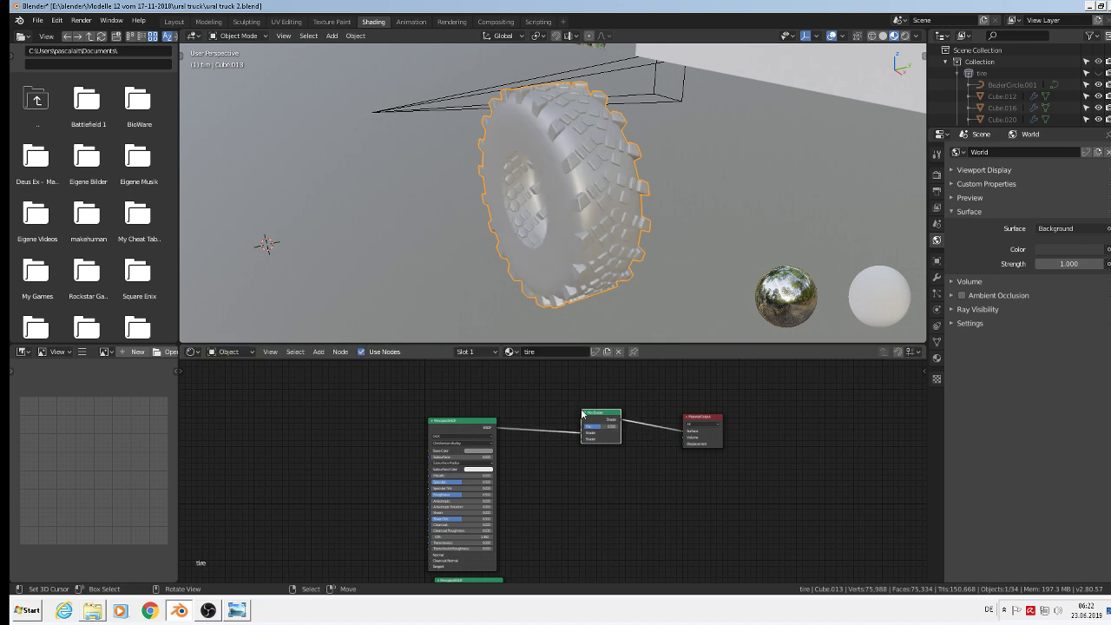
{"action": "middle_click_drag", "start_coordinate": [534, 541], "coordinate": [488, 492]}
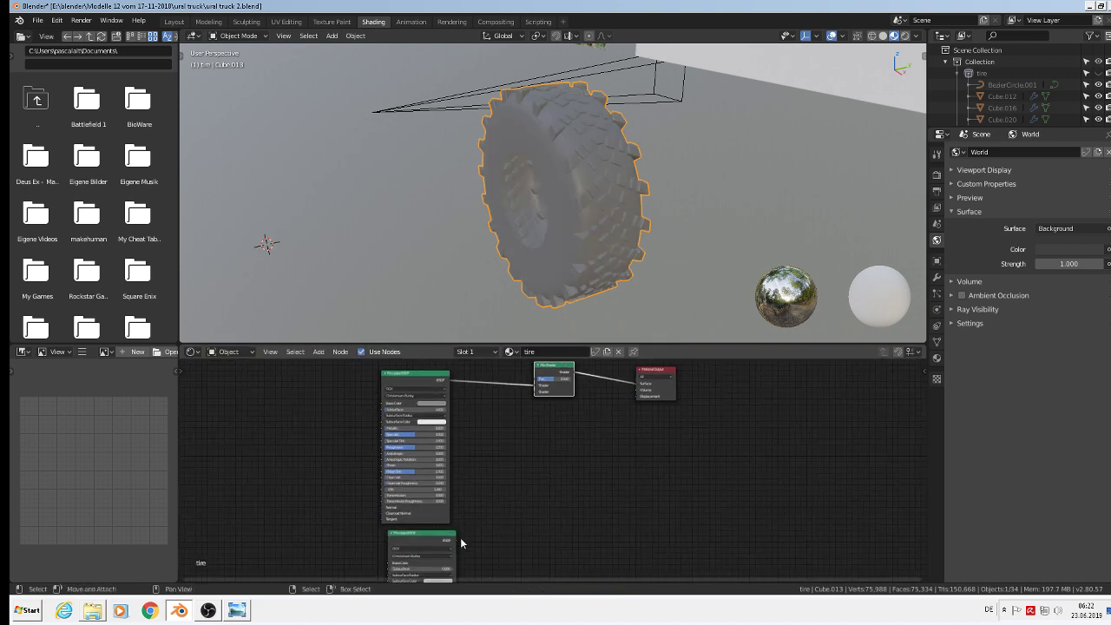
{"action": "left_click_drag", "start_coordinate": [455, 539], "coordinate": [540, 395]}
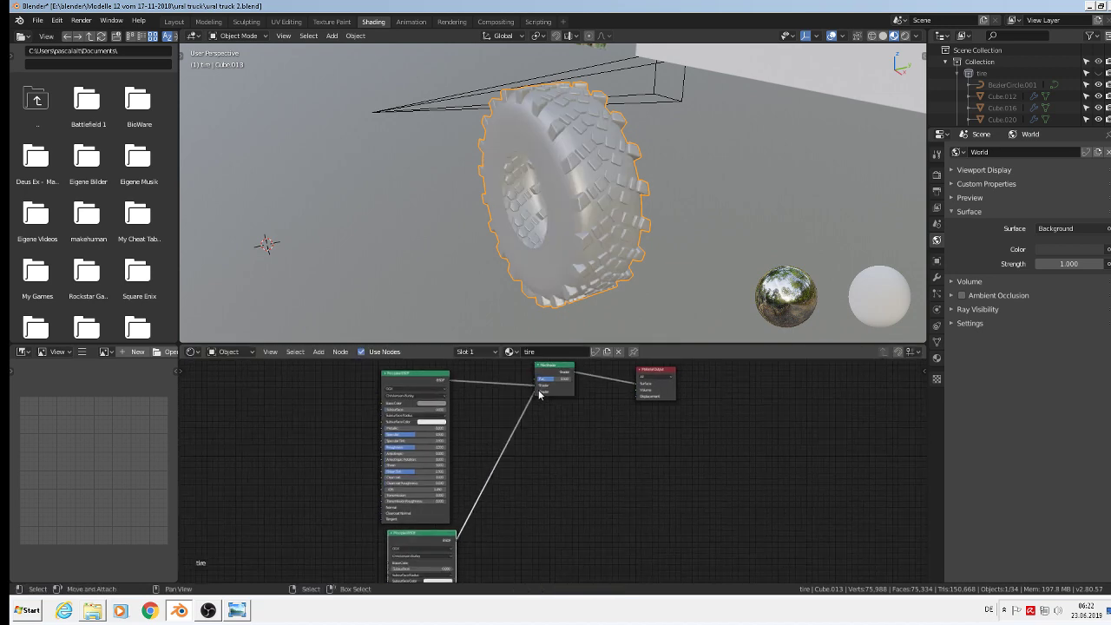
- Add a Layer Weight node above the Principled BSDF and connect its Facing output to the Mix Shader's Fac input
{"action": "middle_click_drag", "start_coordinate": [540, 395], "coordinate": [616, 492]}
{"action": "scroll", "coordinate": [616, 492], "scroll_direction": "up", "scroll_amount": 3}
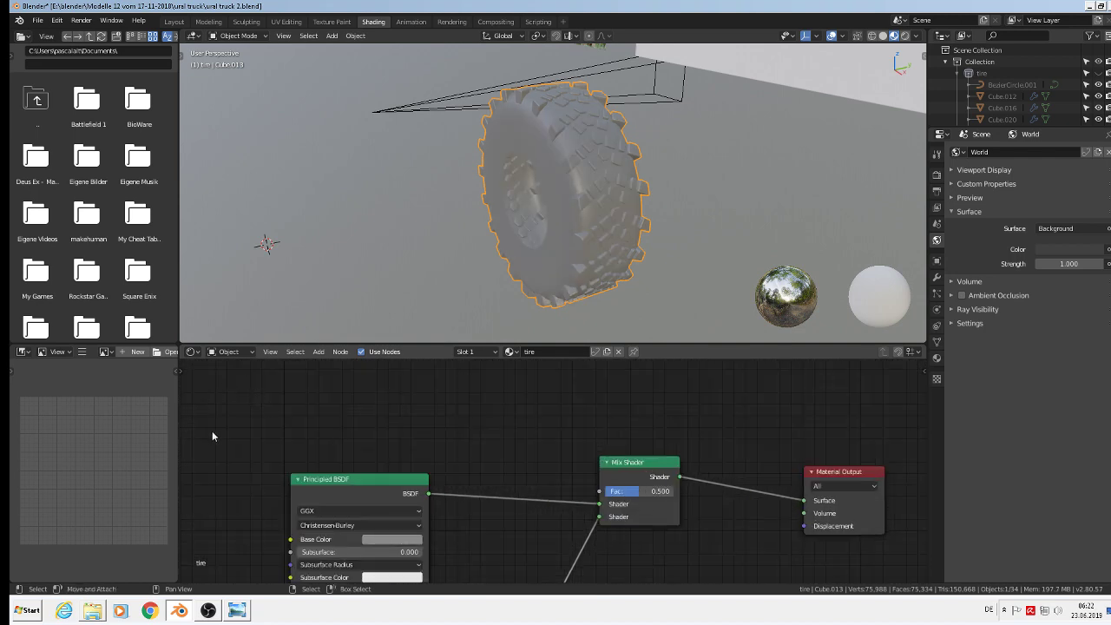
{"action": "left_click", "coordinate": [320, 352]}
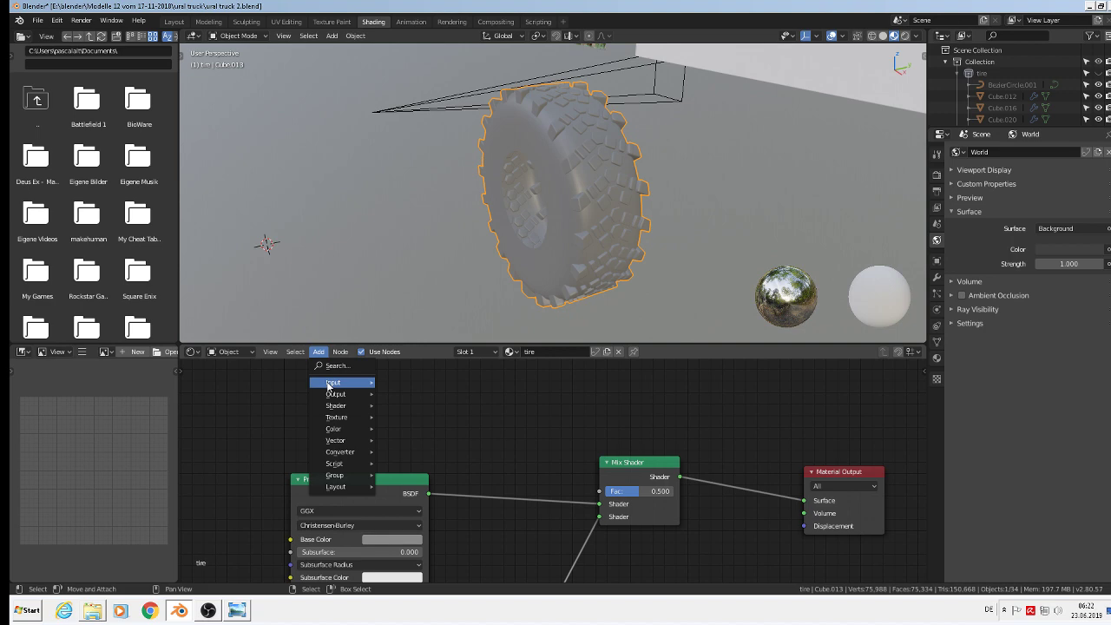
{"action": "mouse_move", "coordinate": [328, 385]}
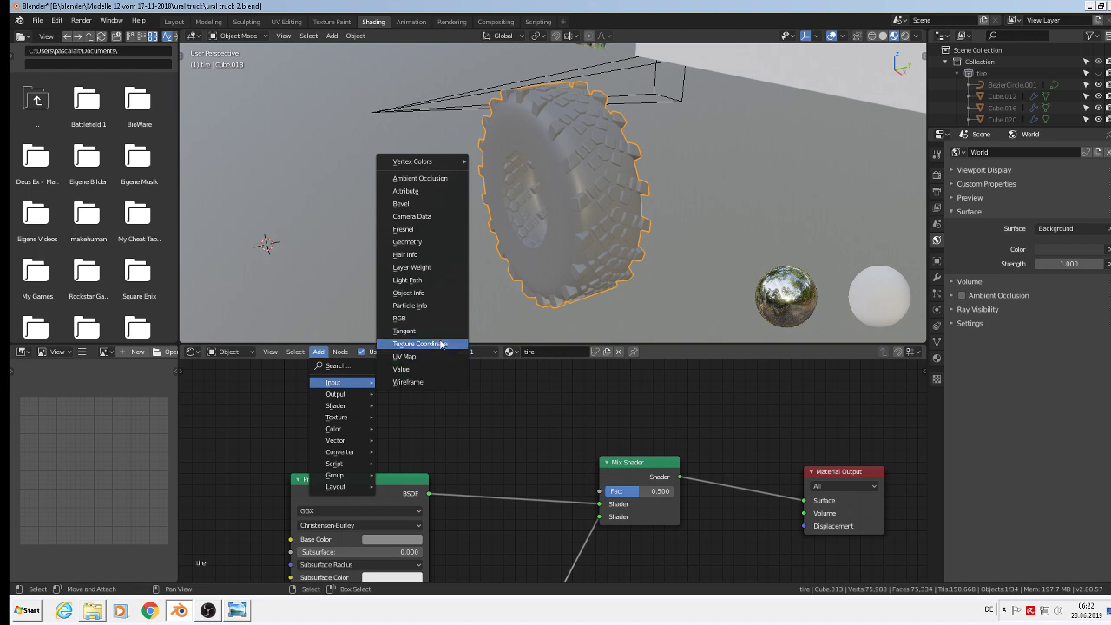
{"action": "left_click", "coordinate": [439, 274]}
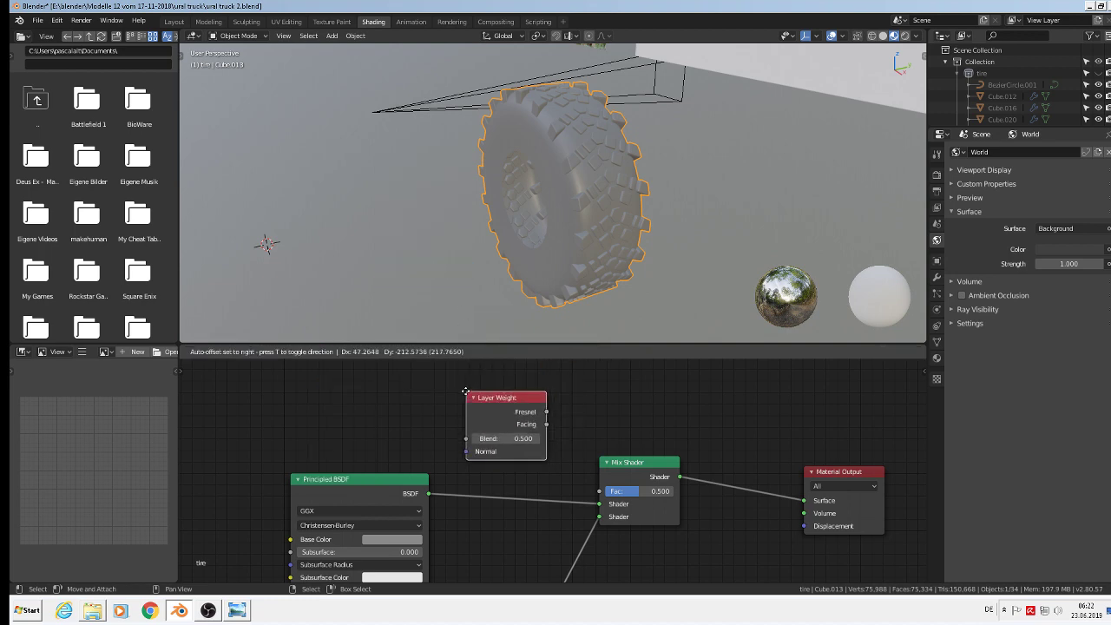
{"action": "left_click", "coordinate": [466, 392]}
{"action": "left_click_drag", "start_coordinate": [547, 424], "coordinate": [599, 492]}
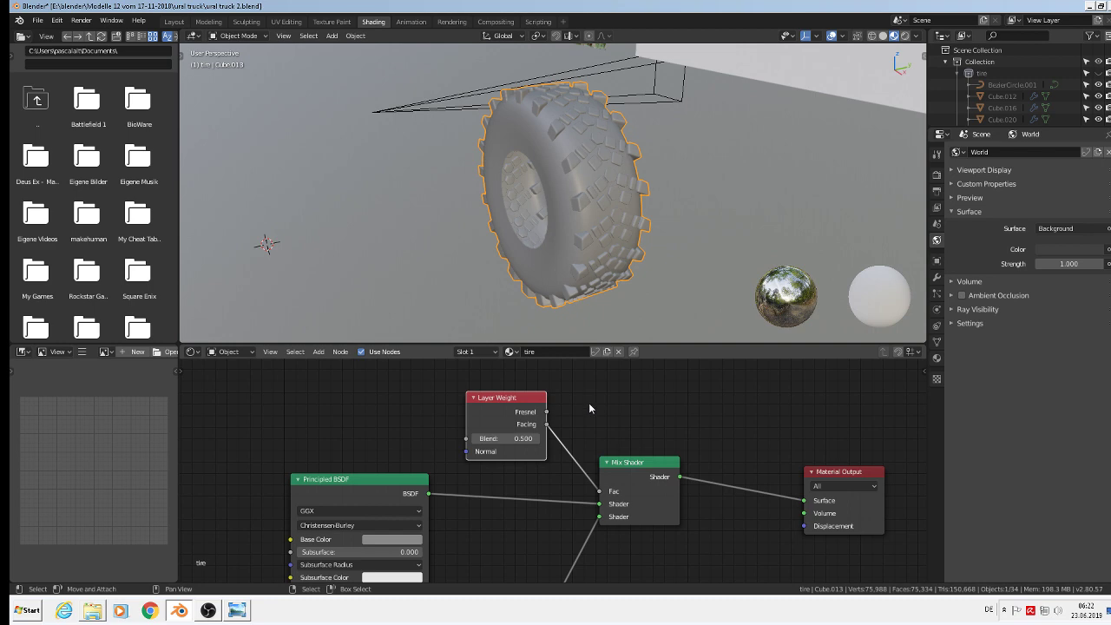
- Inspect the tyre's shading up close and expand the world's viewport display and preview settings
{"action": "scroll", "coordinate": [644, 180], "scroll_direction": "up", "scroll_amount": 2}
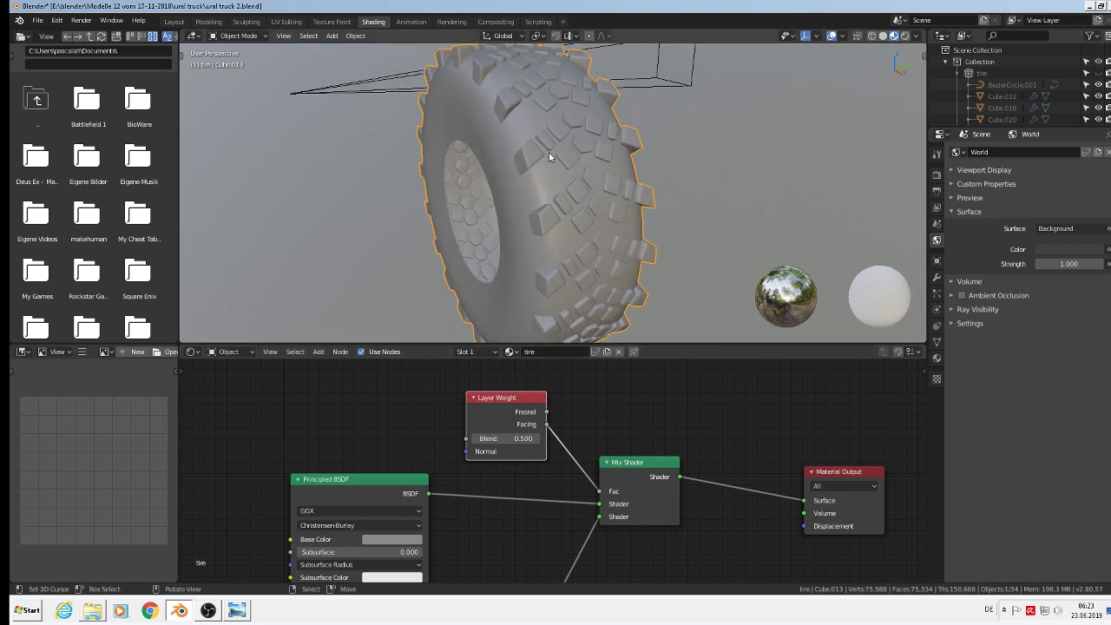
{"action": "left_click", "coordinate": [959, 171]}
{"action": "left_click", "coordinate": [952, 220]}
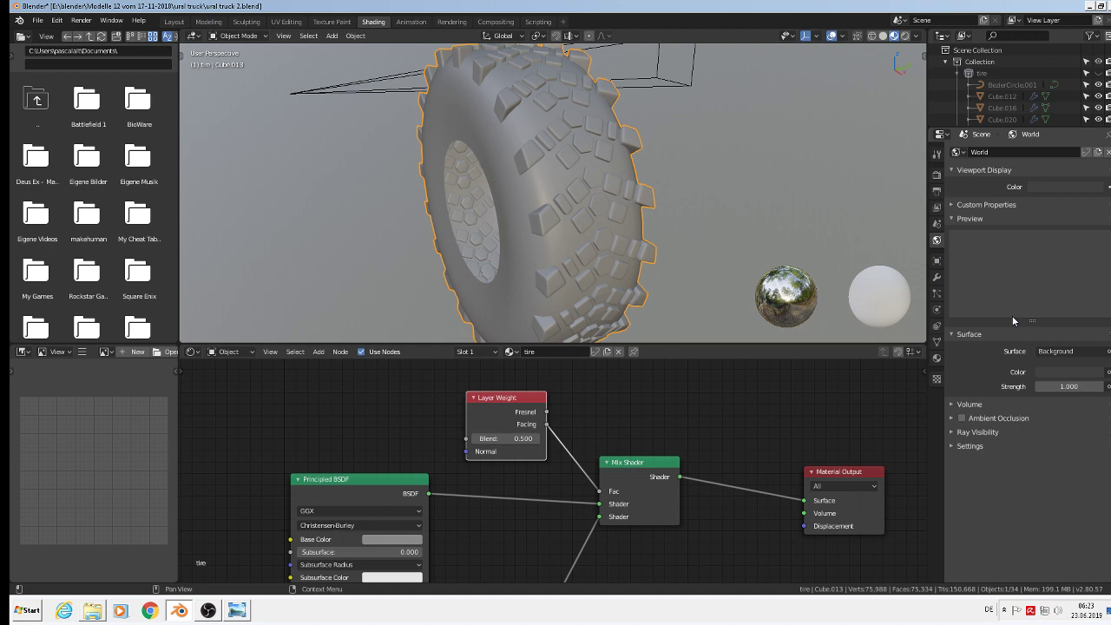
- Move the Layer Weight node farther from the Mix Shader, directly above the first Principled BSDF
{"action": "scroll", "coordinate": [444, 489], "scroll_direction": "down", "scroll_amount": 1}
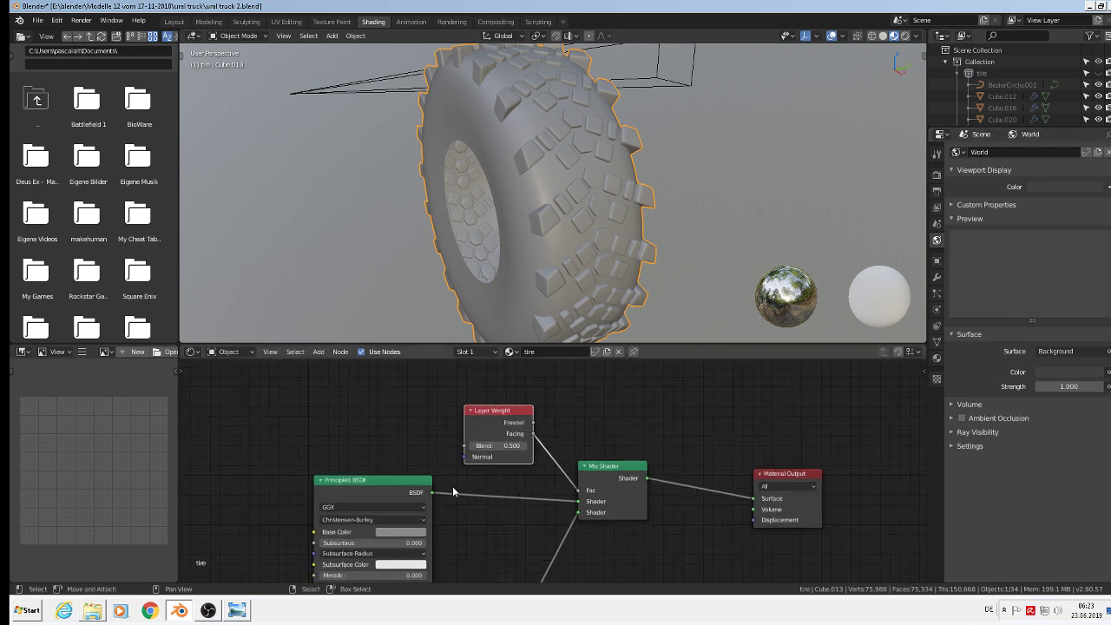
{"action": "left_click_drag", "start_coordinate": [497, 409], "coordinate": [337, 388]}
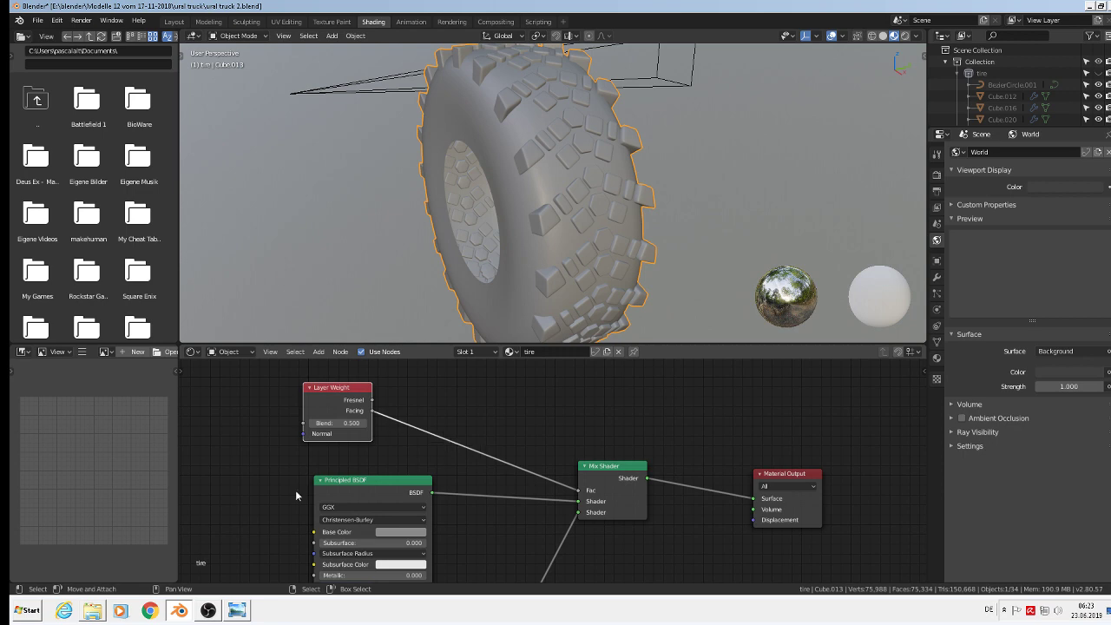
{"action": "left_click", "coordinate": [319, 352]}
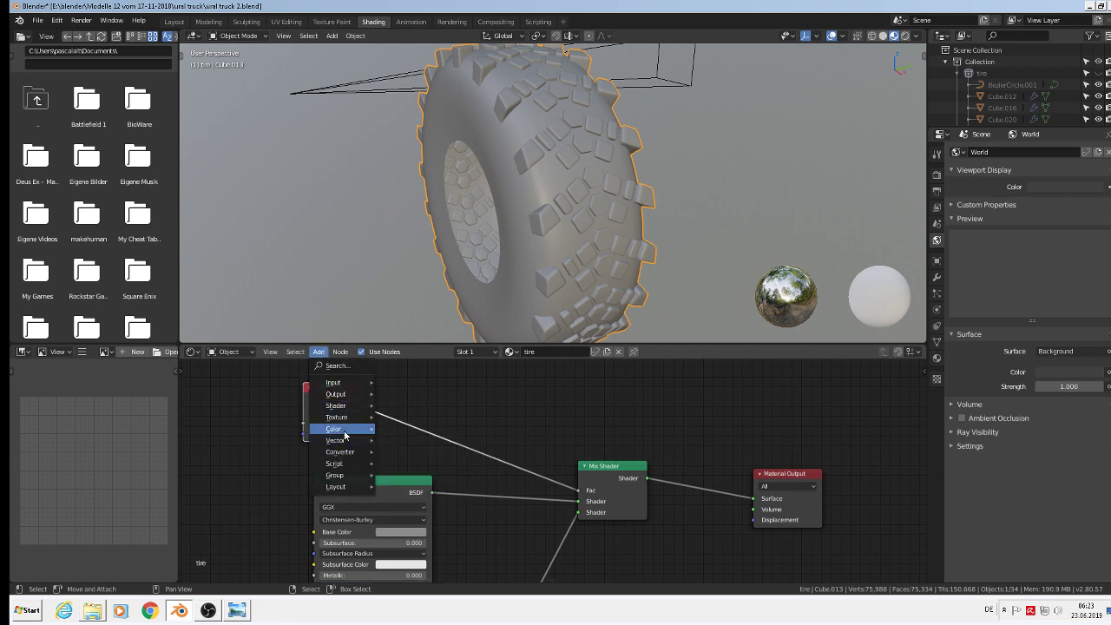
{"action": "mouse_move", "coordinate": [344, 431]}
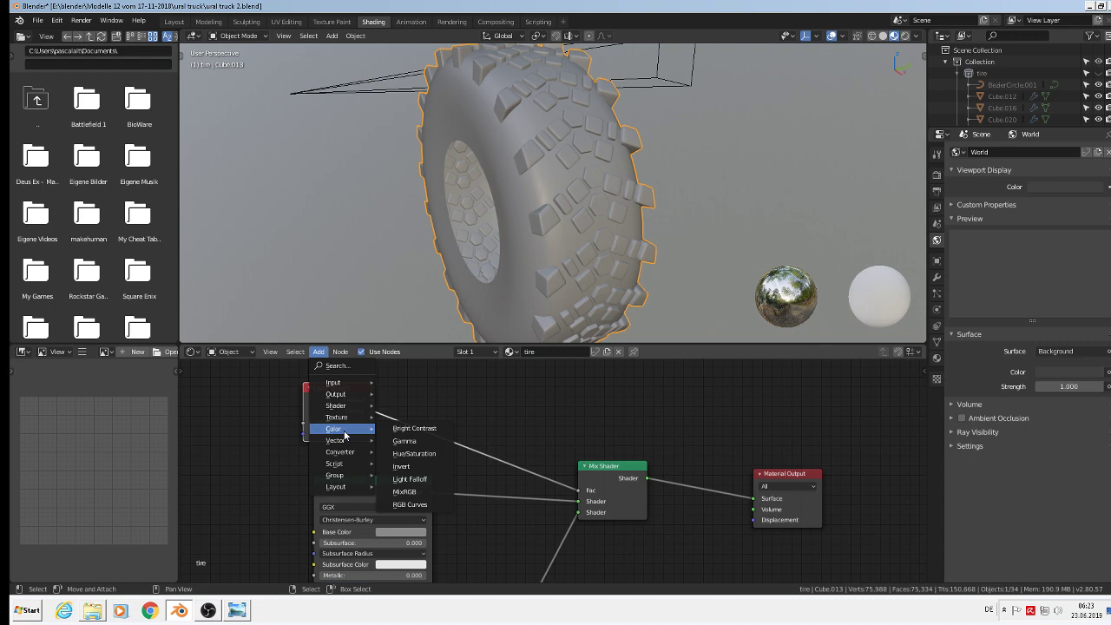
{"action": "mouse_move", "coordinate": [346, 456]}
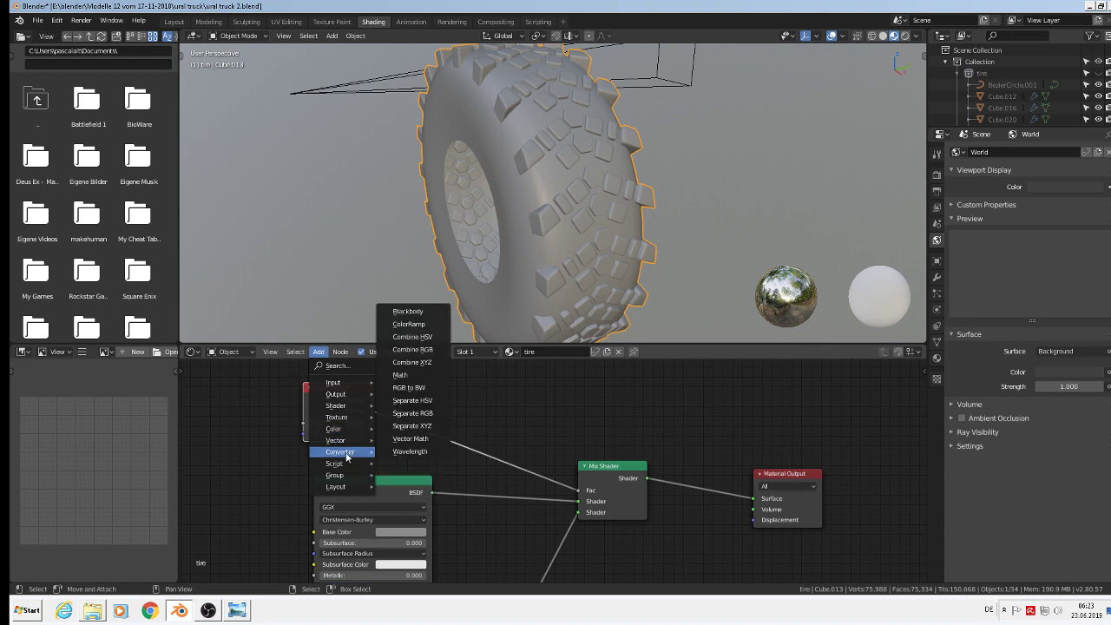
{"action": "key", "text": "Escape"}
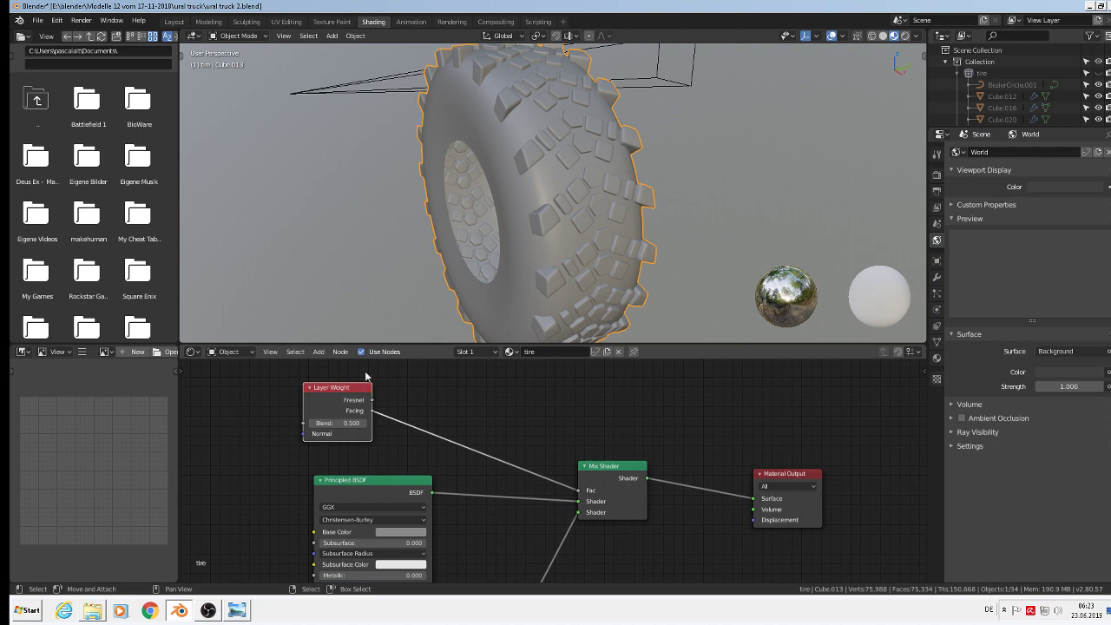
- Insert a ColorRamp node between the Layer Weight's Facing output and the Mix Shader's Fac input
{"action": "left_click", "coordinate": [318, 352]}
{"action": "mouse_move", "coordinate": [375, 452]}
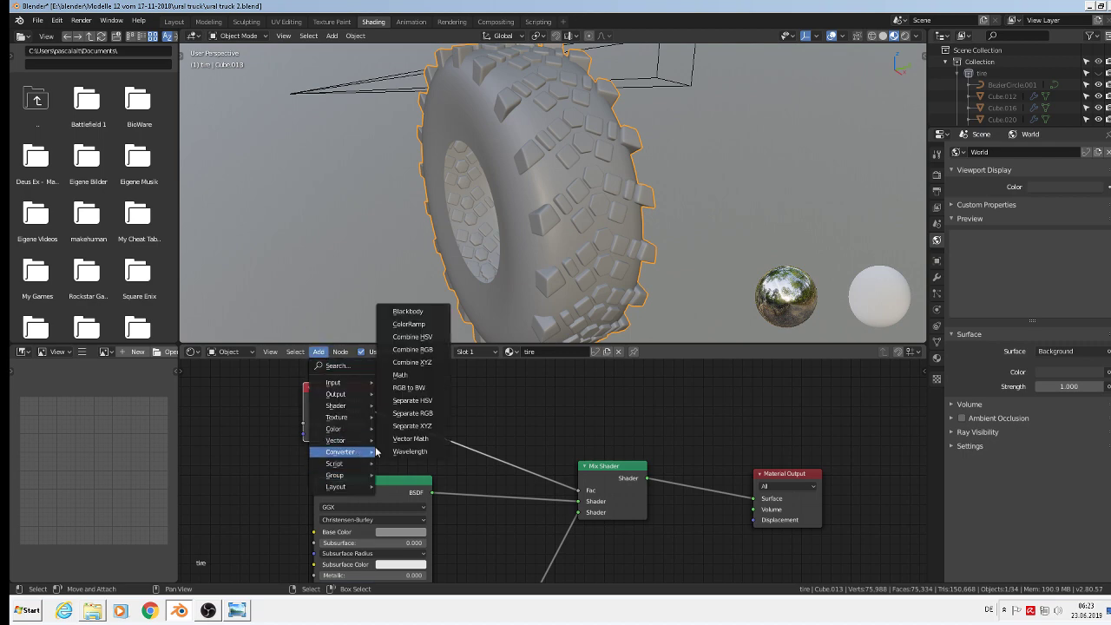
{"action": "left_click", "coordinate": [409, 323]}
{"action": "left_click", "coordinate": [436, 391]}
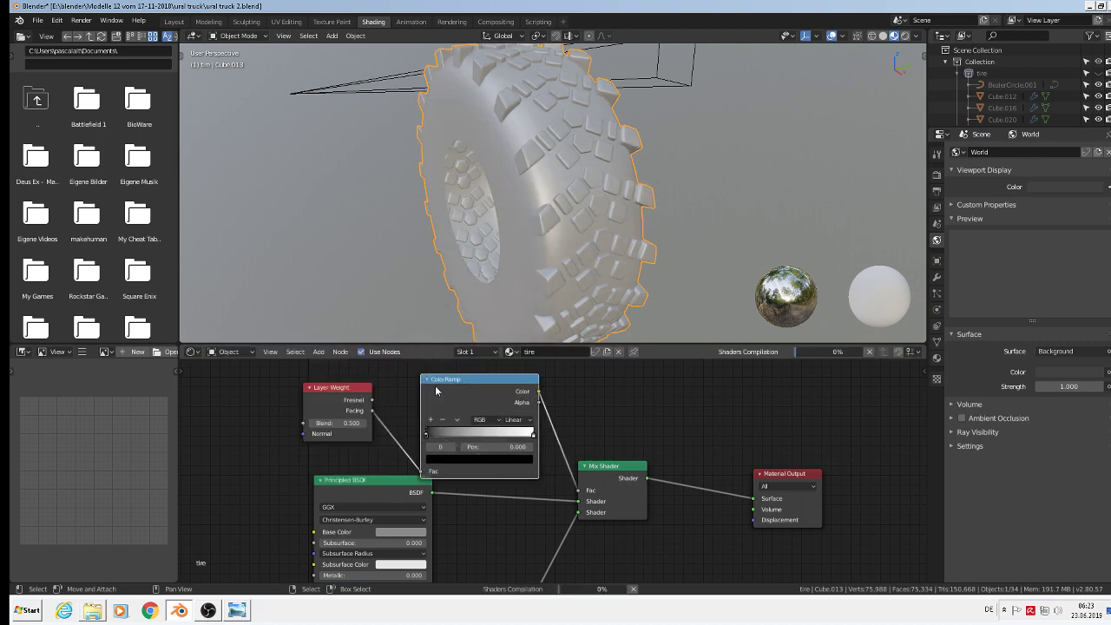
{"action": "left_click_drag", "start_coordinate": [472, 382], "coordinate": [491, 365]}
- Move the ColorRamp's black stop to about 0.393 and its white stop to 0.695, and check the tyre's shading
{"action": "scroll", "coordinate": [545, 277], "scroll_direction": "up", "scroll_amount": 4}
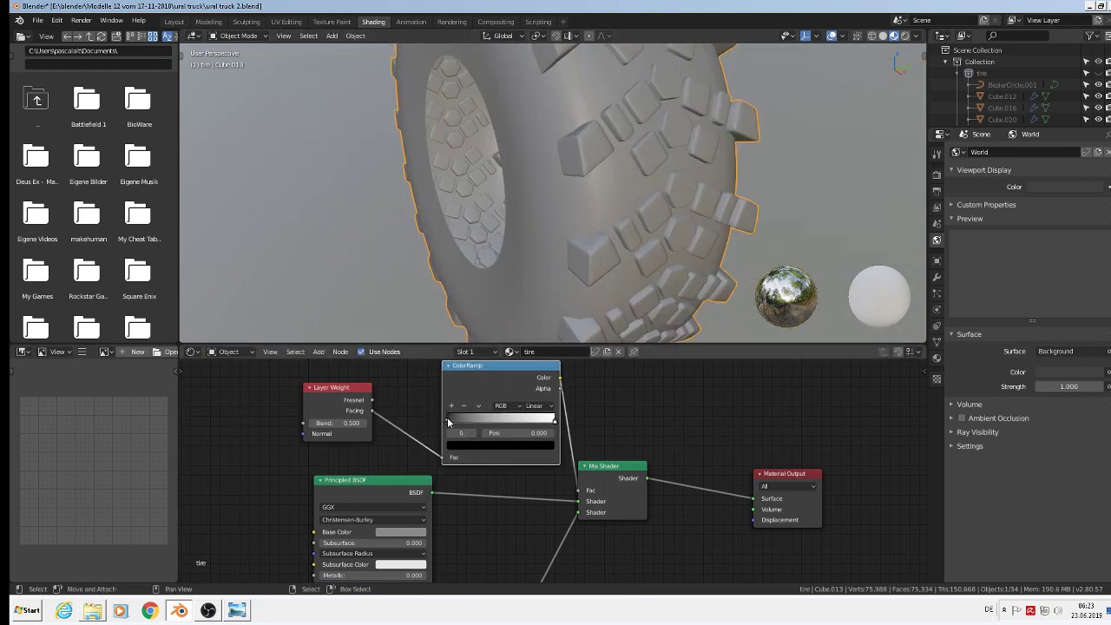
{"action": "left_click_drag", "start_coordinate": [448, 423], "coordinate": [490, 426]}
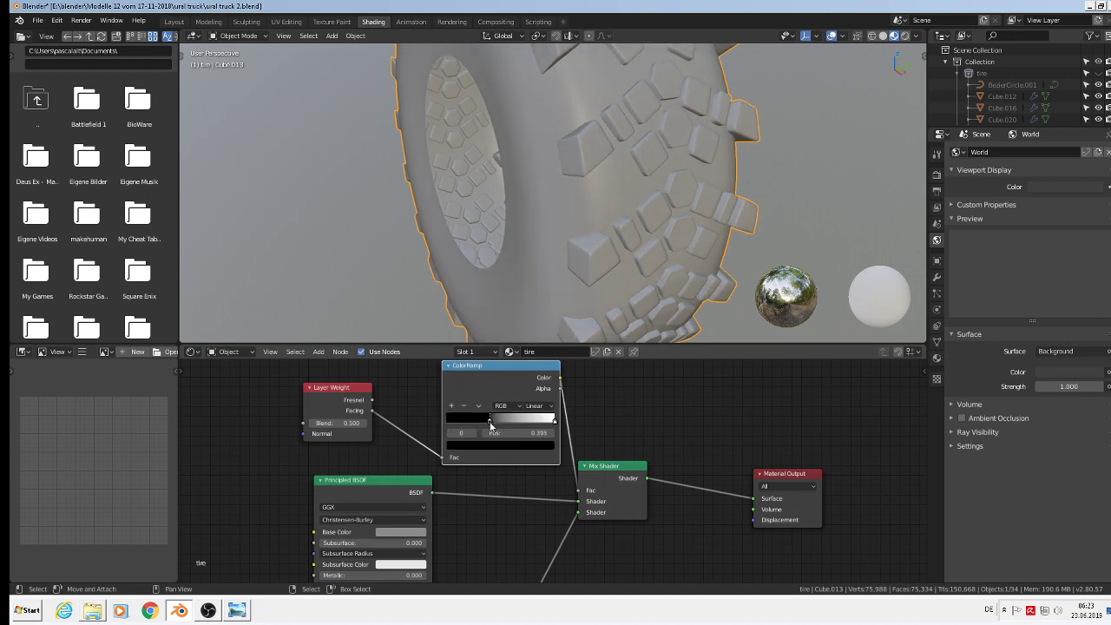
{"action": "mouse_move", "coordinate": [556, 422]}
{"action": "left_mouse_down"}
{"action": "mouse_move", "coordinate": [483, 430]}
{"action": "mouse_move", "coordinate": [505, 434]}
{"action": "left_mouse_up"}
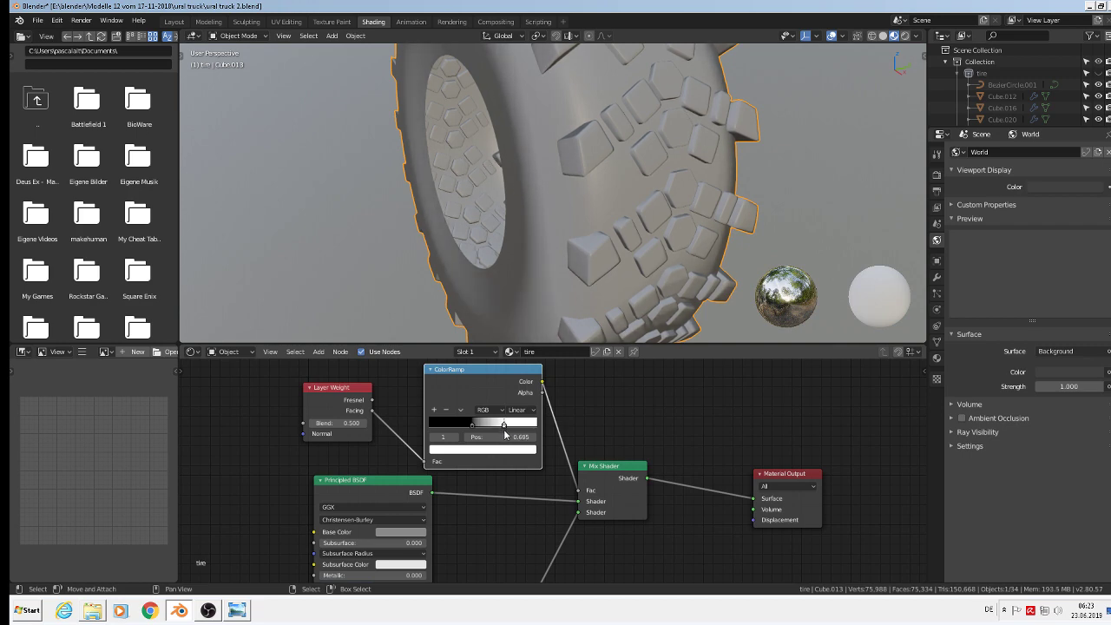
{"action": "scroll", "coordinate": [556, 400], "scroll_direction": "down", "scroll_amount": 2}
{"action": "scroll", "coordinate": [680, 154], "scroll_direction": "down", "scroll_amount": 3}
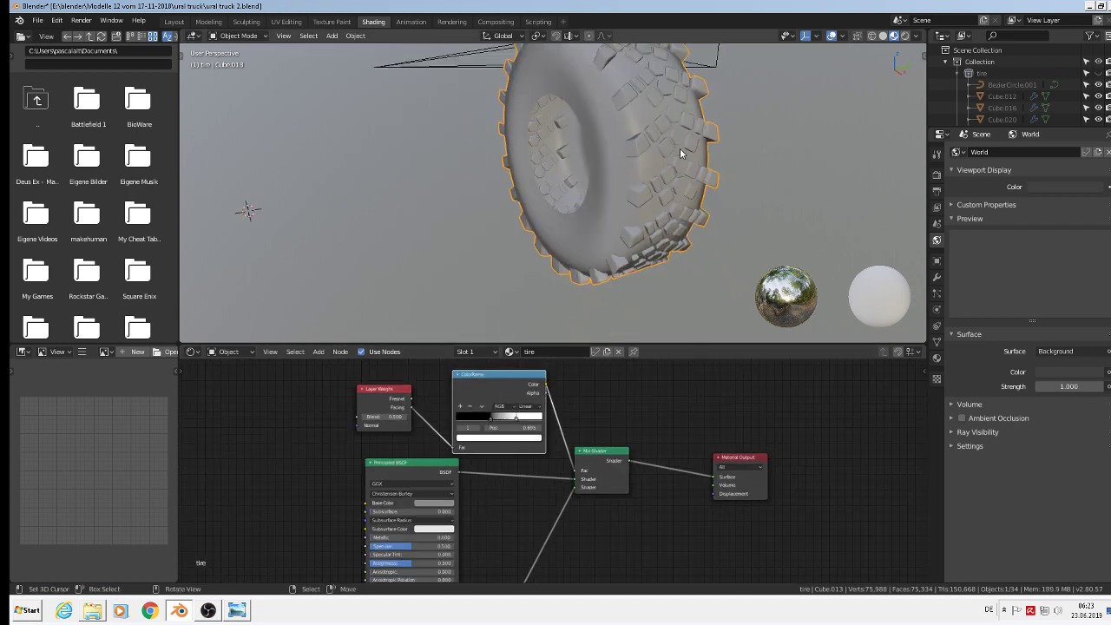
{"action": "middle_click_drag", "start_coordinate": [682, 163], "coordinate": [599, 217]}
{"action": "scroll", "coordinate": [491, 404], "scroll_direction": "down", "scroll_amount": 2}
- Add an Ambient Occlusion node beside the Layer Weight node and connect its AO output to the ColorRamp's Fac input
{"action": "middle_click_drag", "start_coordinate": [482, 407], "coordinate": [528, 442]}
{"action": "scroll", "coordinate": [469, 453], "scroll_direction": "up", "scroll_amount": 3}
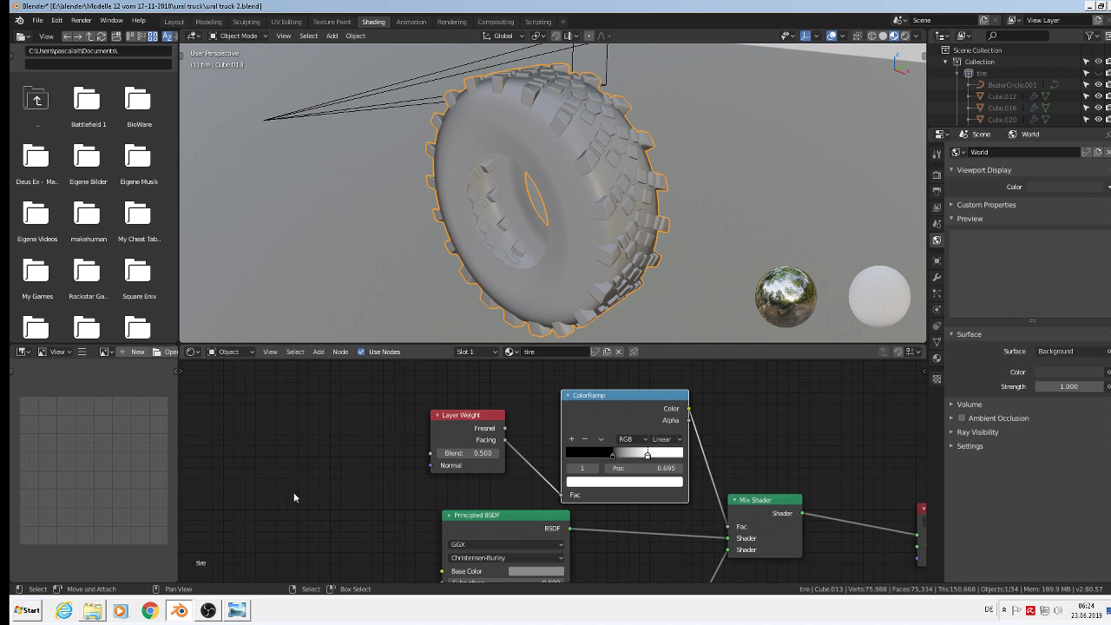
{"action": "left_click", "coordinate": [320, 352]}
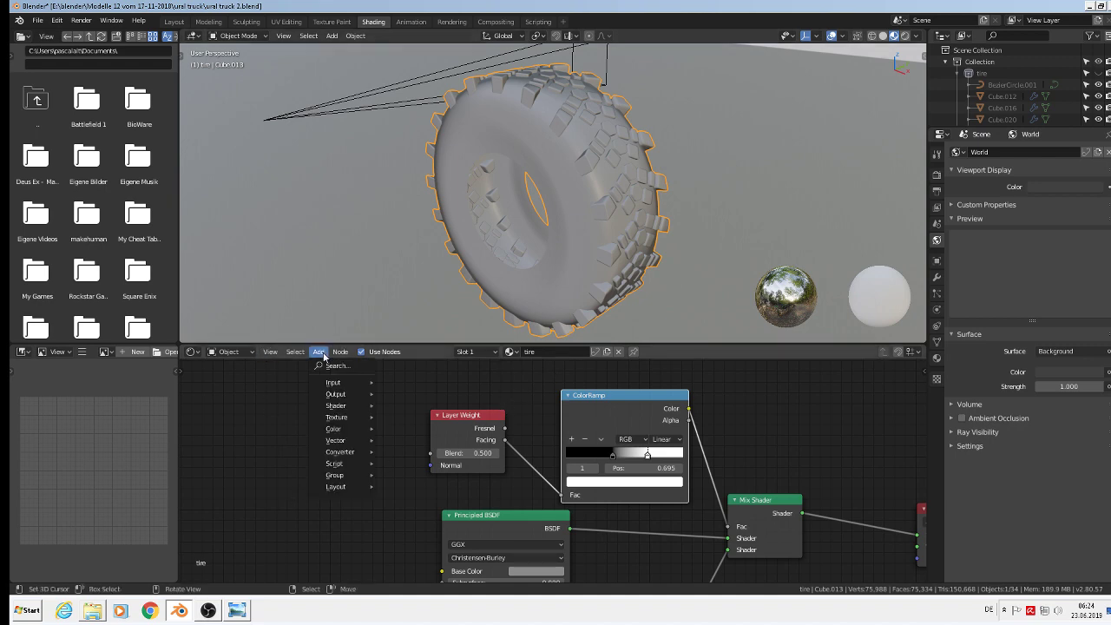
{"action": "mouse_move", "coordinate": [326, 387]}
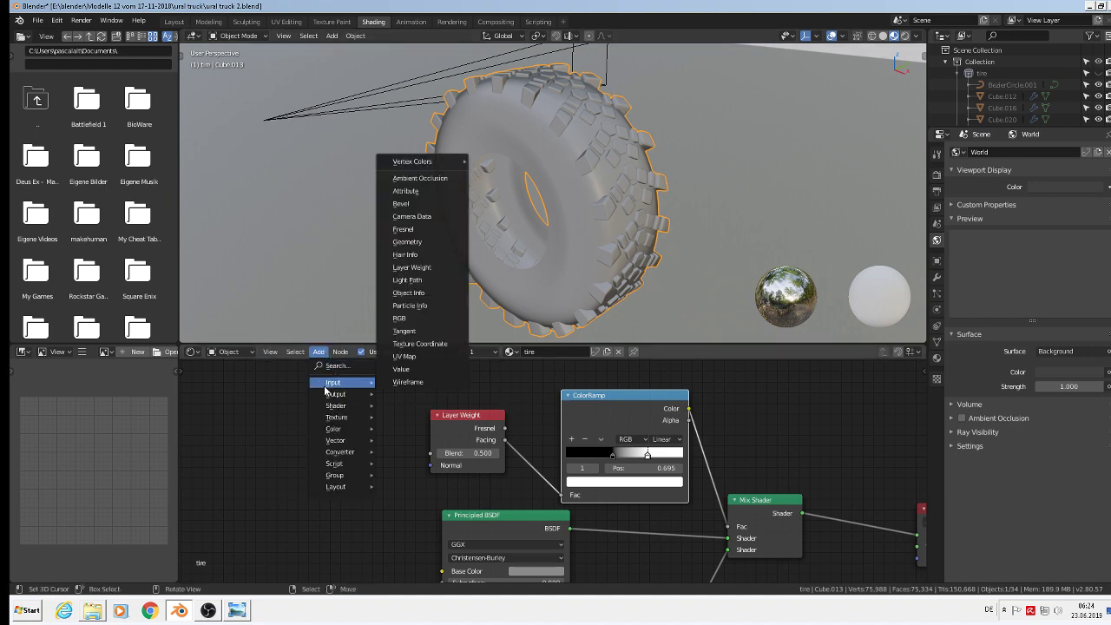
{"action": "left_click", "coordinate": [417, 178]}
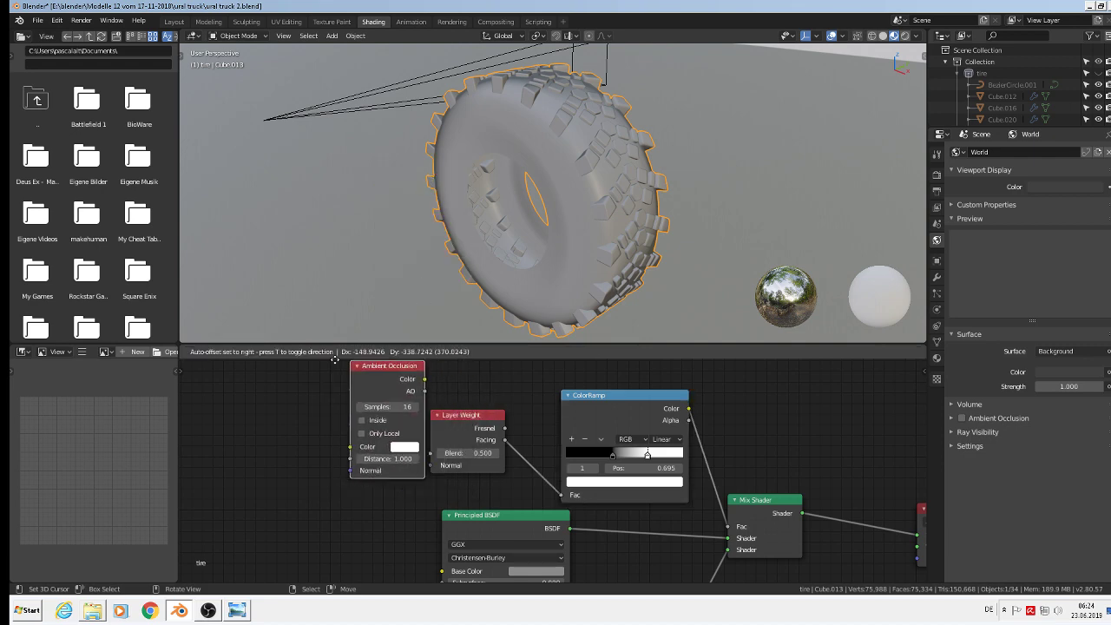
{"action": "left_click", "coordinate": [303, 370]}
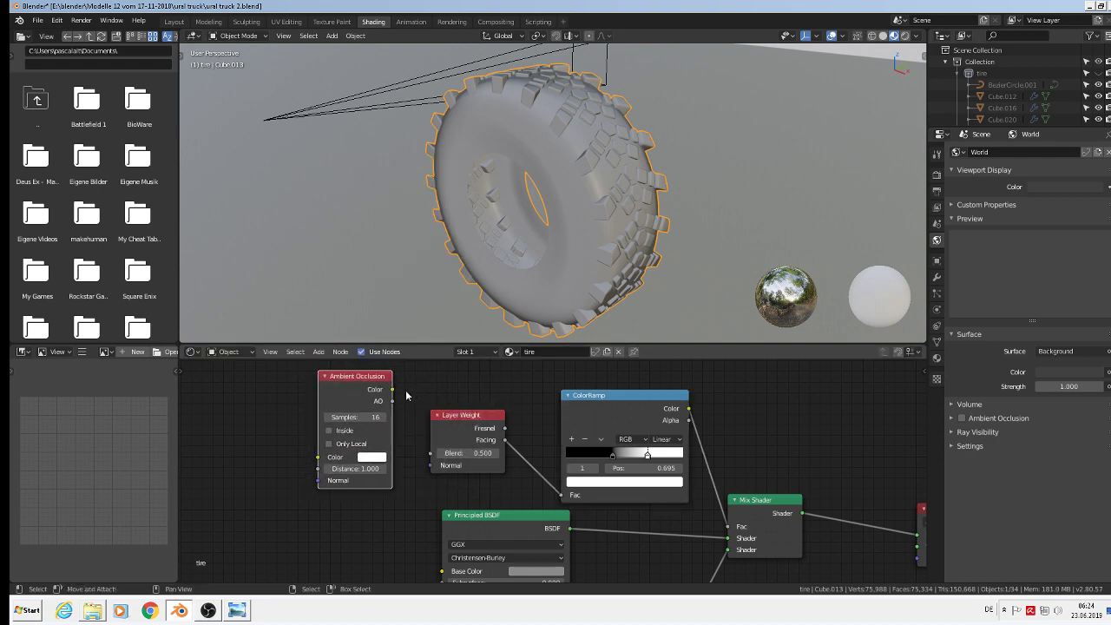
{"action": "left_click_drag", "start_coordinate": [394, 402], "coordinate": [562, 499]}
{"action": "left_click_drag", "start_coordinate": [562, 499], "coordinate": [563, 496]}
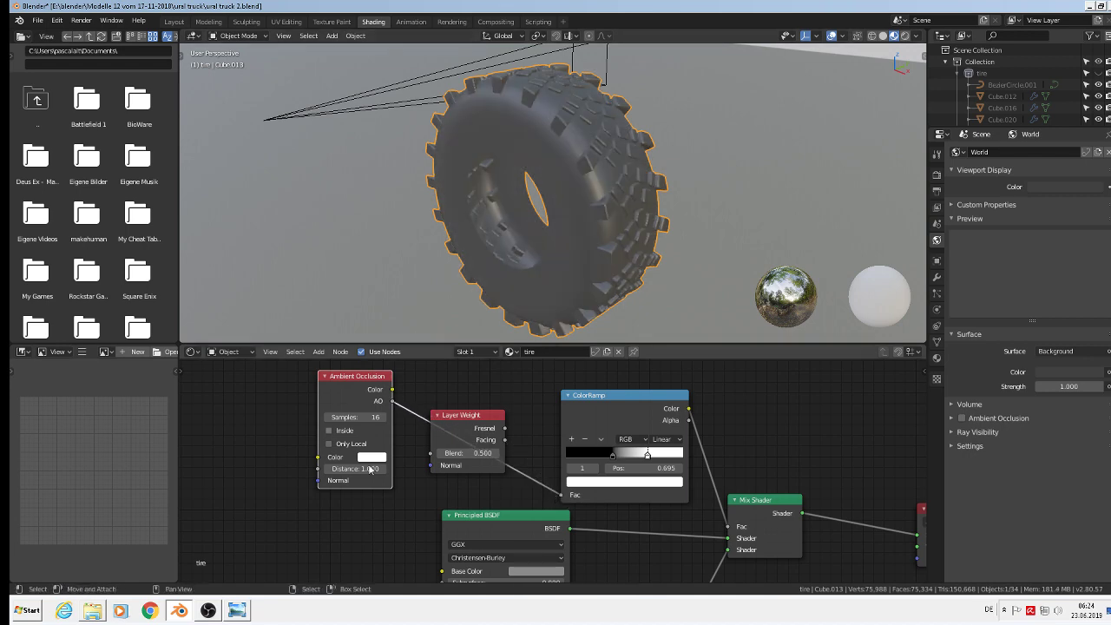
- Darken the Ambient Occlusion node's colour to near black and set its Distance to 11.800
{"action": "mouse_move", "coordinate": [583, 188]}
{"action": "middle_mouse_down"}
{"action": "mouse_move", "coordinate": [598, 192]}
{"action": "mouse_move", "coordinate": [559, 193]}
{"action": "middle_mouse_up"}
{"action": "scroll", "coordinate": [559, 194], "scroll_direction": "up", "scroll_amount": 5}
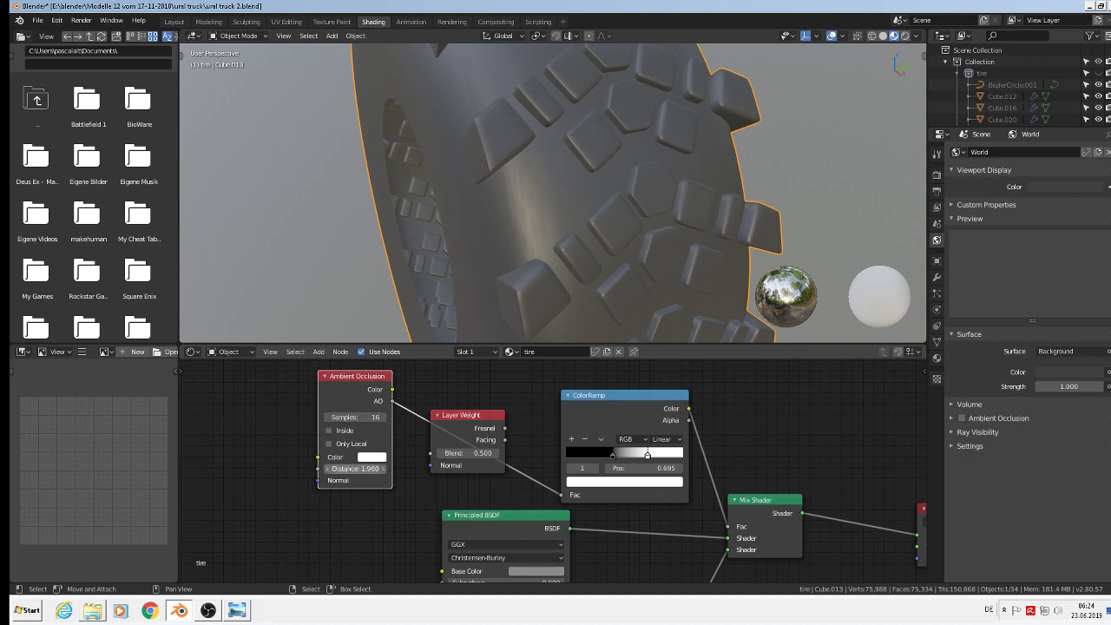
{"action": "scroll", "coordinate": [358, 466], "scroll_direction": "up", "scroll_amount": 1, "text": "ctrl"}
{"action": "left_click", "coordinate": [371, 457]}
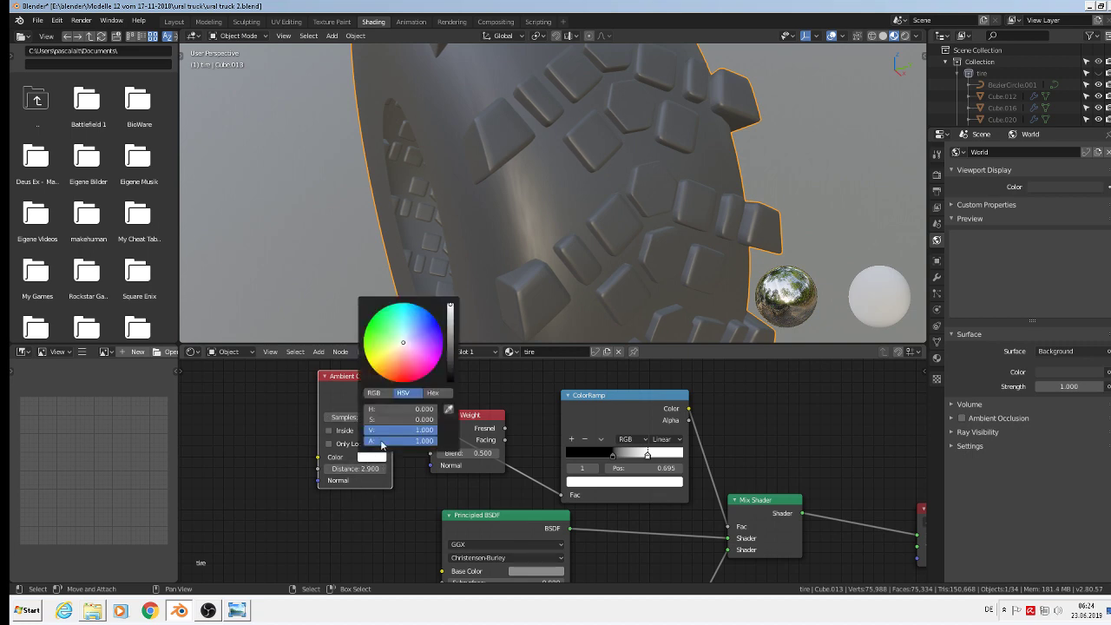
{"action": "left_click", "coordinate": [451, 350]}
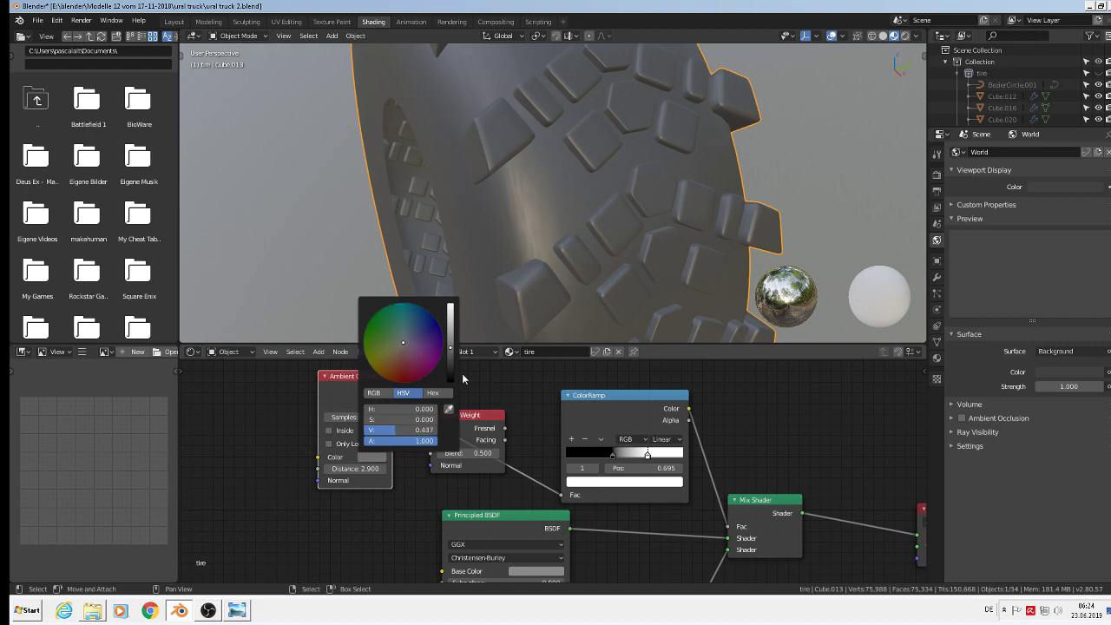
{"action": "left_click", "coordinate": [451, 378]}
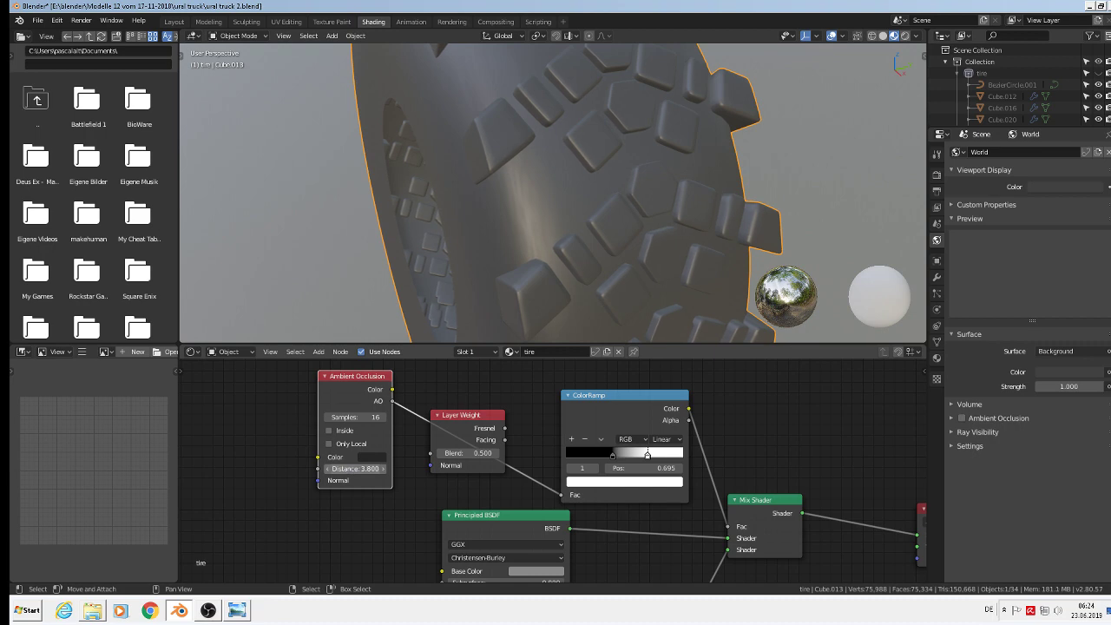
{"action": "left_click_drag", "start_coordinate": [365, 469], "coordinate": [389, 438]}
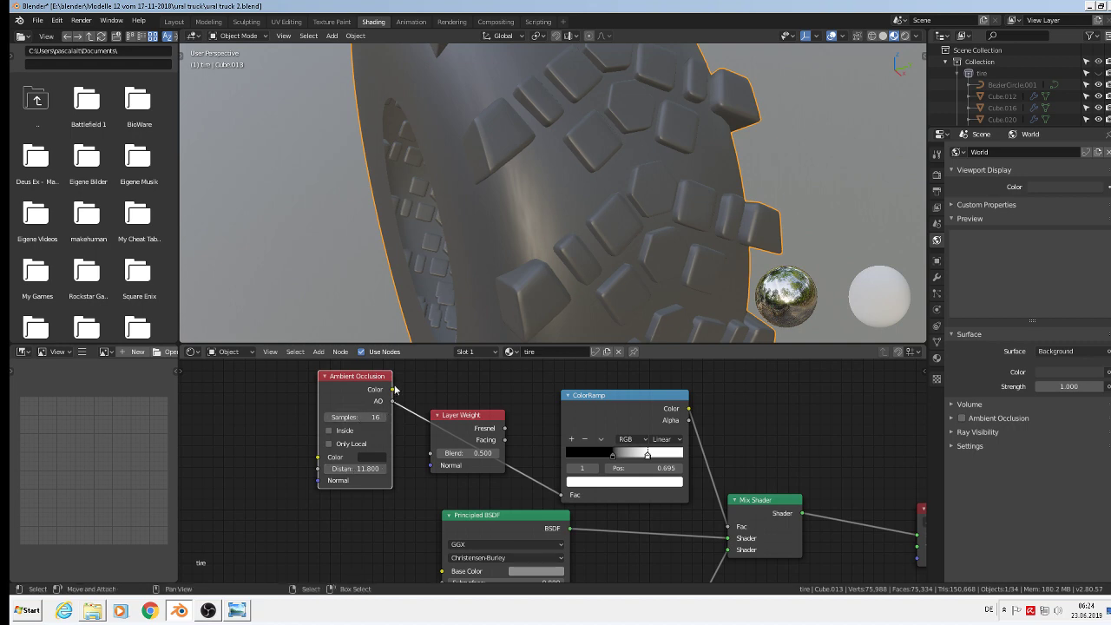
- Try the Ambient Occlusion's Color output on the ColorRamp's Fac with Distance 5.700, and reconnect the Layer Weight's Facing output instead
{"action": "left_click_drag", "start_coordinate": [393, 390], "coordinate": [562, 495]}
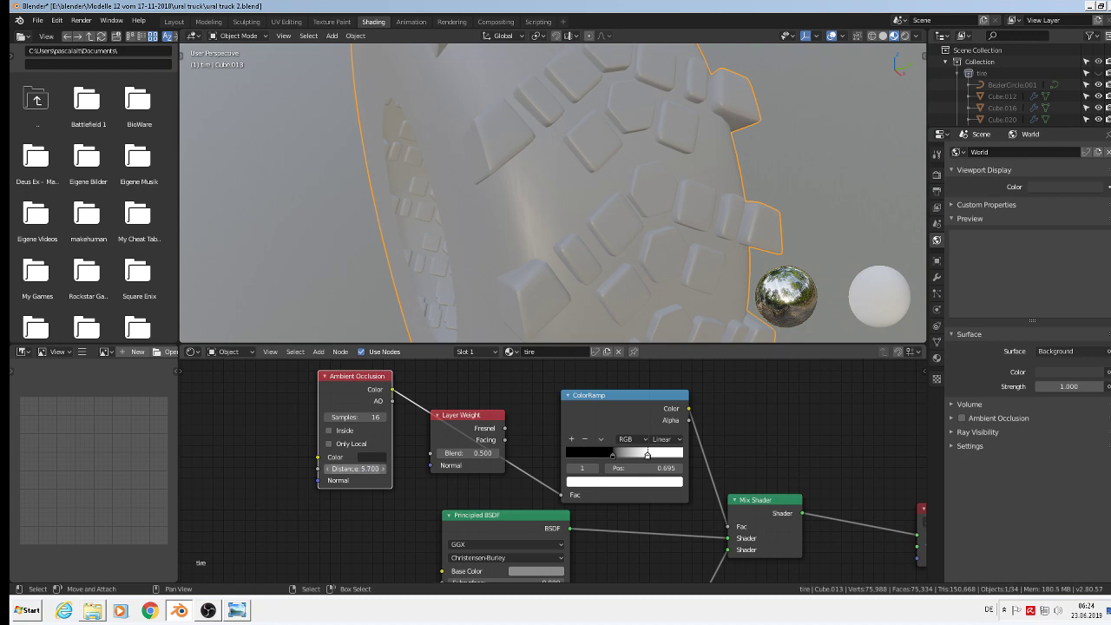
{"action": "mouse_move", "coordinate": [562, 495]}
{"action": "left_mouse_down"}
{"action": "mouse_move", "coordinate": [467, 463]}
{"action": "mouse_move", "coordinate": [562, 477]}
{"action": "mouse_move", "coordinate": [562, 495]}
{"action": "left_mouse_up"}
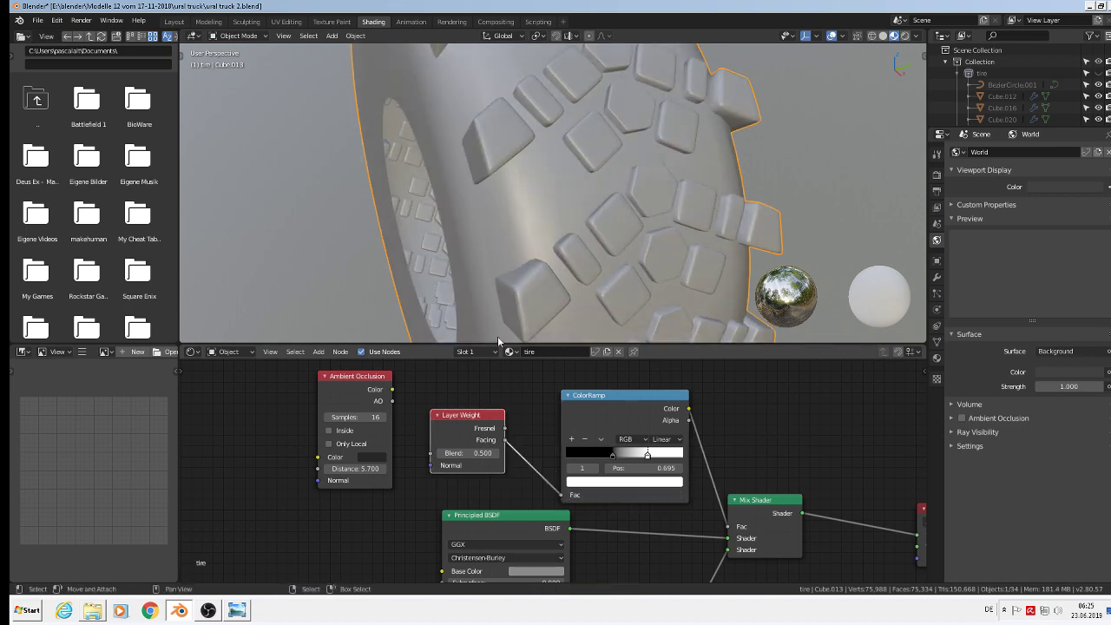
- Move the unused Ambient Occlusion node away from the Layer Weight node and the Material Output farther from the Mix Shader
{"action": "scroll", "coordinate": [588, 208], "scroll_direction": "down", "scroll_amount": 5}
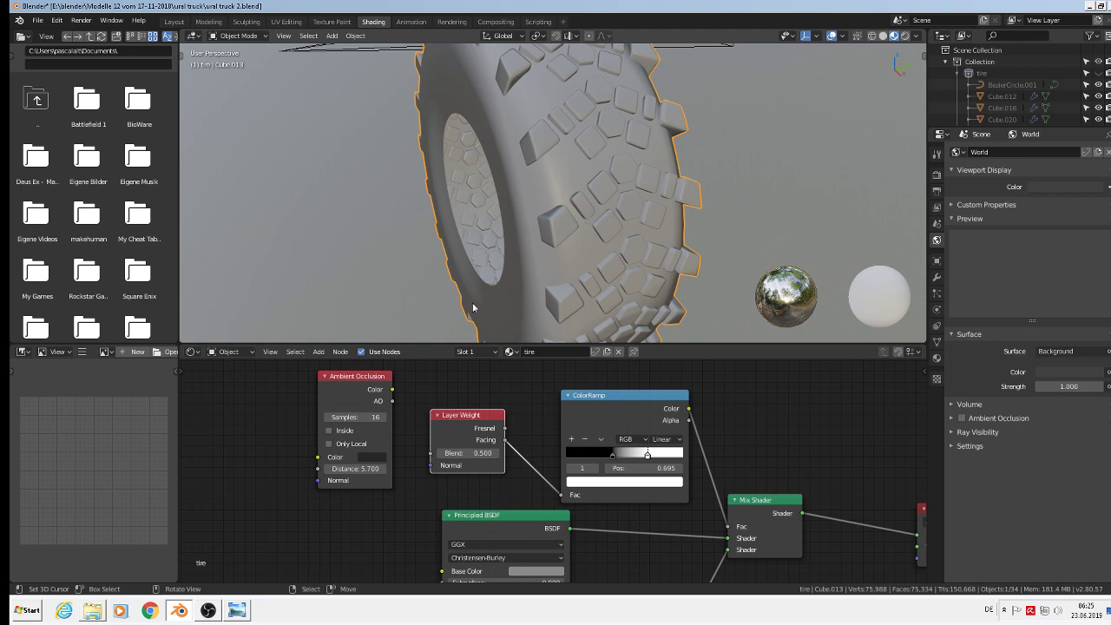
{"action": "left_click_drag", "start_coordinate": [355, 400], "coordinate": [223, 399]}
{"action": "scroll", "coordinate": [364, 438], "scroll_direction": "down", "scroll_amount": 3}
{"action": "middle_click_drag", "start_coordinate": [586, 536], "coordinate": [515, 456]}
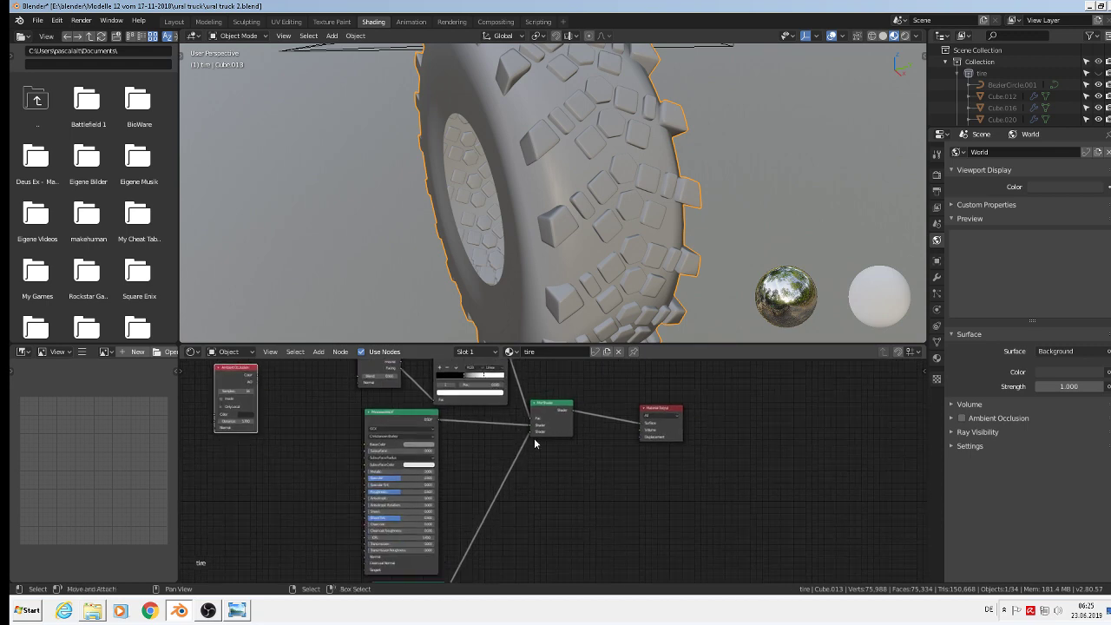
{"action": "middle_click_drag", "start_coordinate": [502, 444], "coordinate": [736, 455]}
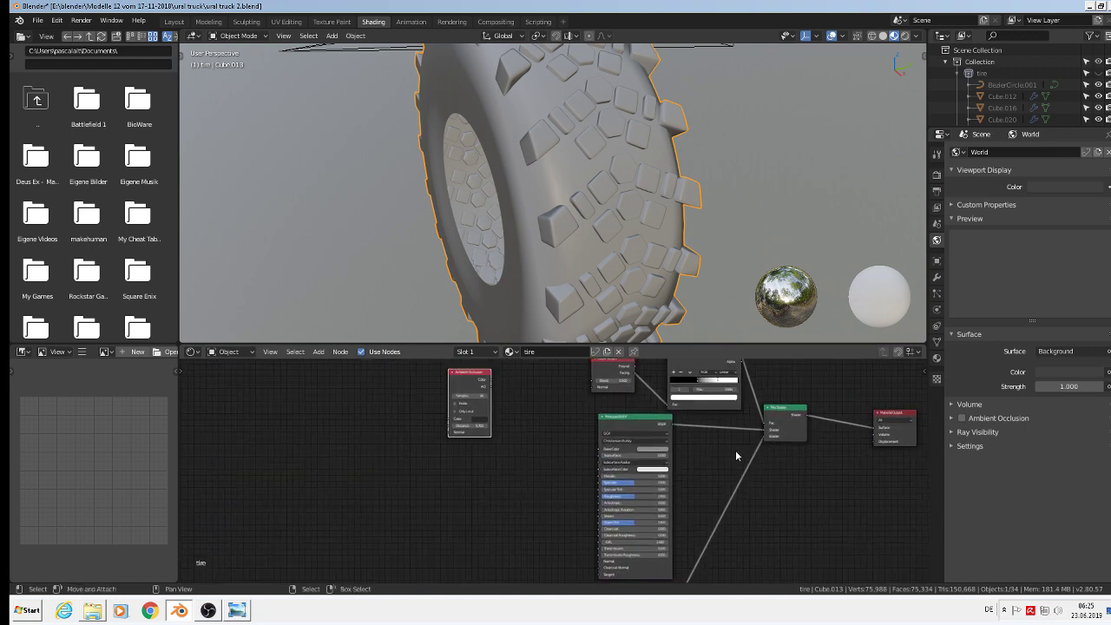
{"action": "middle_click_drag", "start_coordinate": [809, 474], "coordinate": [489, 473]}
{"action": "left_click_drag", "start_coordinate": [583, 424], "coordinate": [726, 418]}
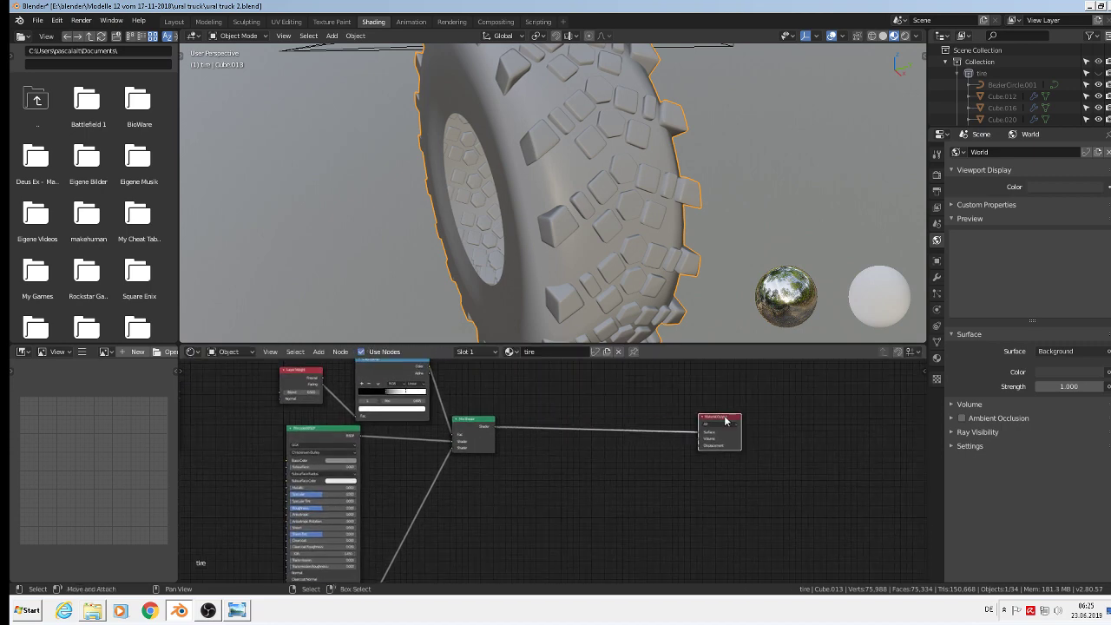
- Add a Noise Texture node above the link between the Mix Shader and Material Output
{"action": "left_click", "coordinate": [320, 351]}
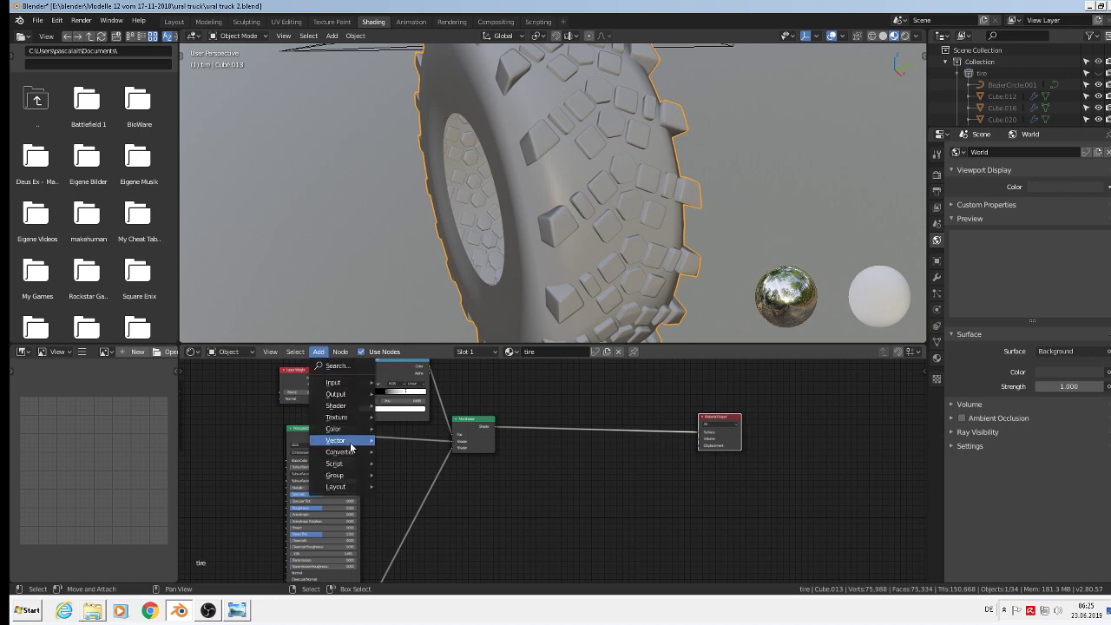
{"action": "mouse_move", "coordinate": [351, 446]}
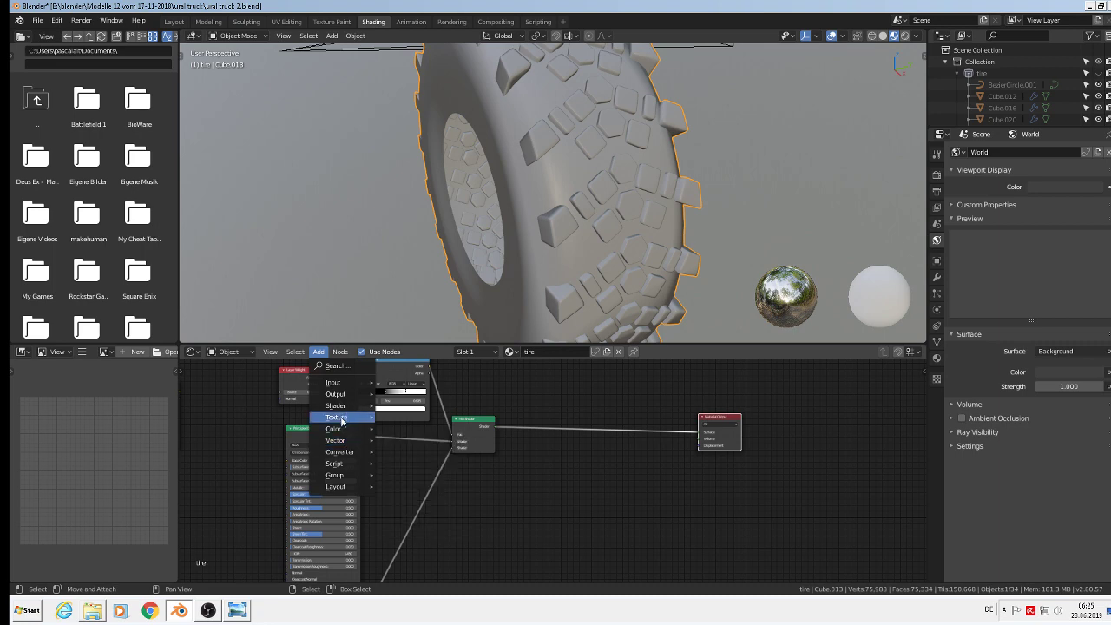
{"action": "mouse_move", "coordinate": [343, 418]}
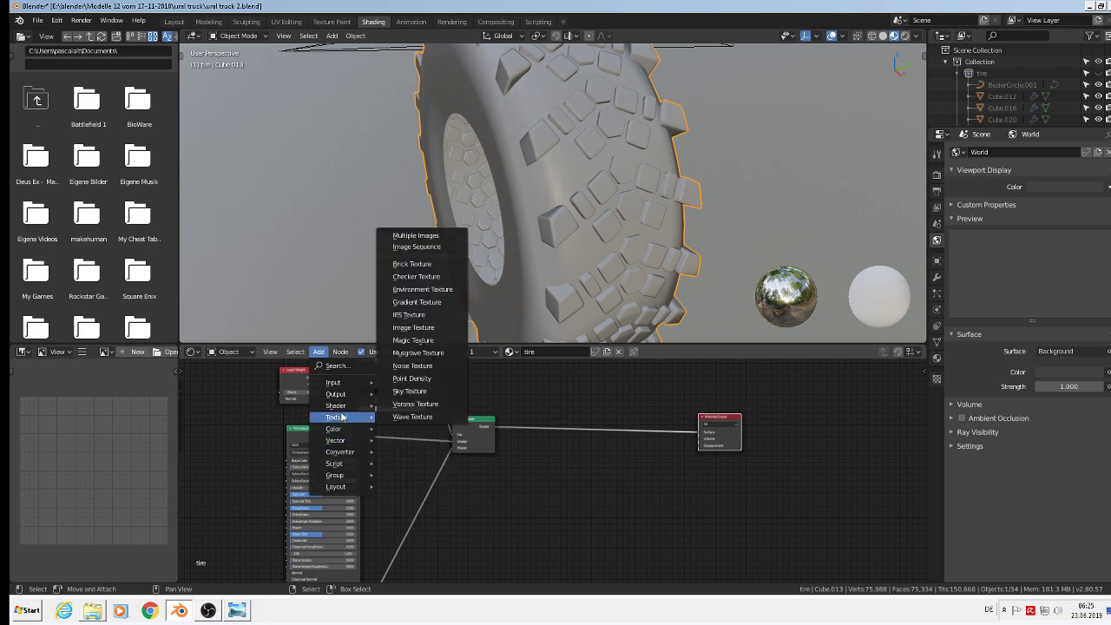
{"action": "left_click", "coordinate": [458, 367]}
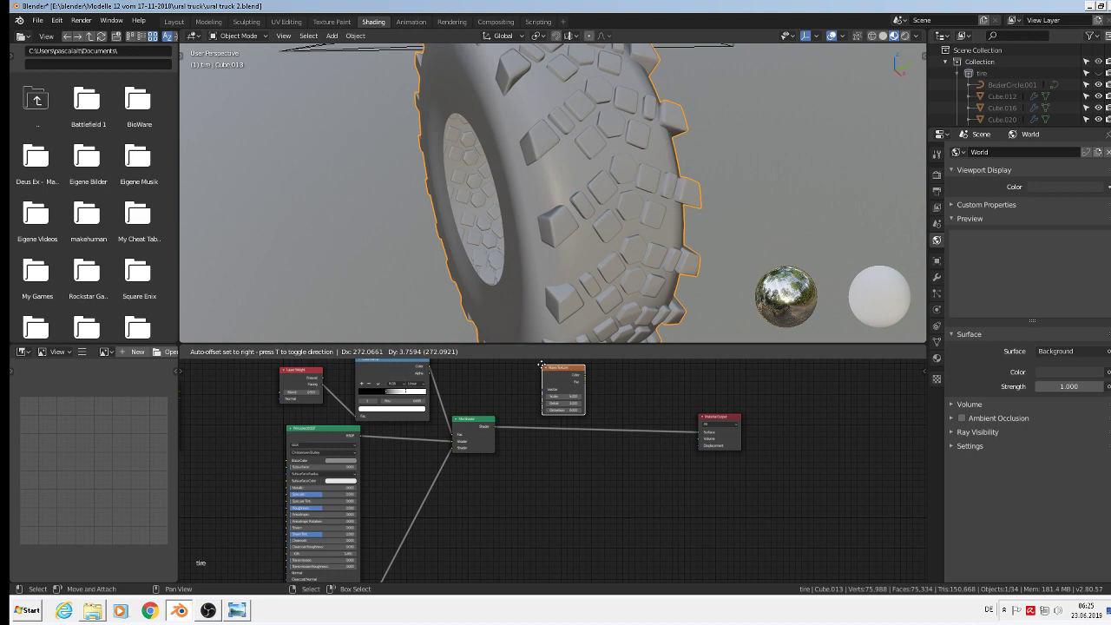
{"action": "left_click", "coordinate": [546, 373]}
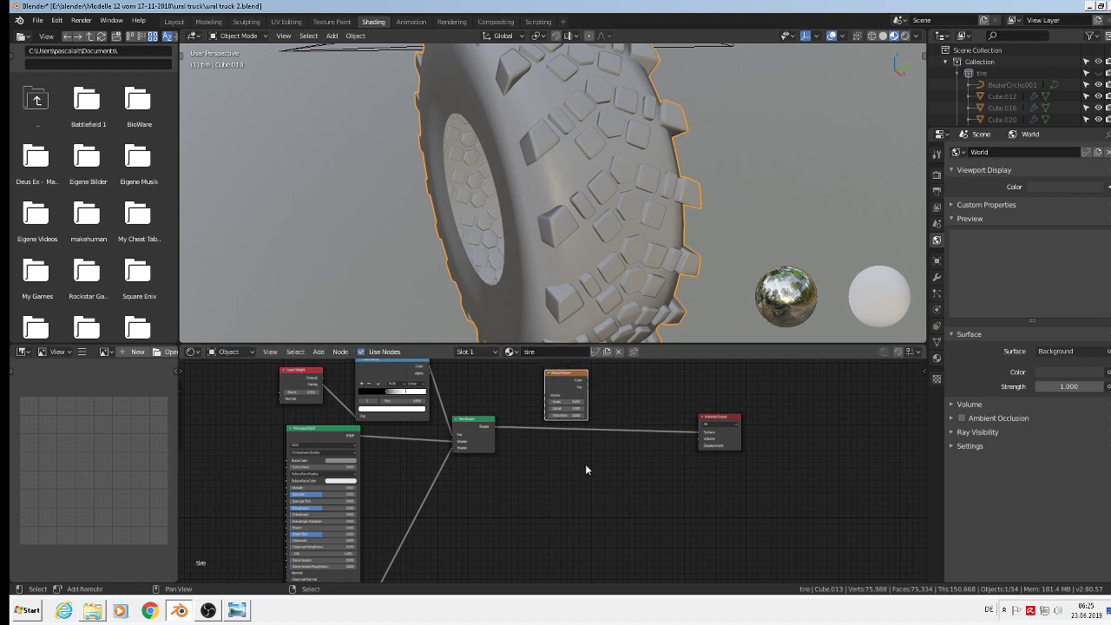
- Duplicate the Mix Shader onto the link before Material Output and connect the Noise Texture's Fac output to its Fac input
{"action": "left_click", "coordinate": [473, 431]}
{"action": "key", "text": "shift+d"}
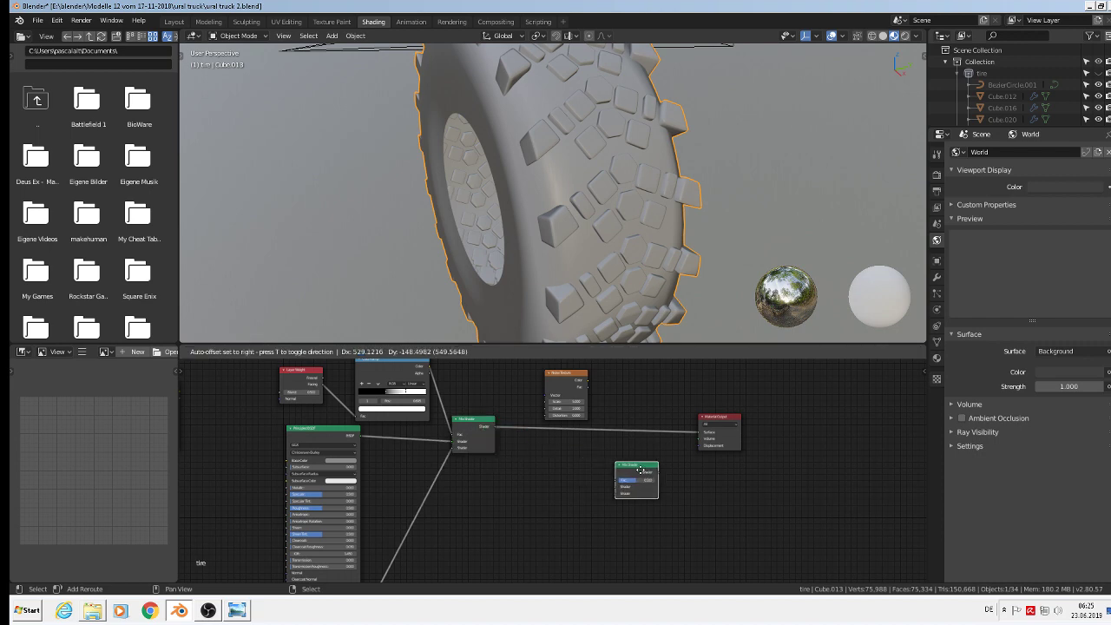
{"action": "left_click", "coordinate": [620, 441]}
{"action": "scroll", "coordinate": [594, 416], "scroll_direction": "up", "scroll_amount": 2}
{"action": "middle_click_drag", "start_coordinate": [595, 416], "coordinate": [585, 461]}
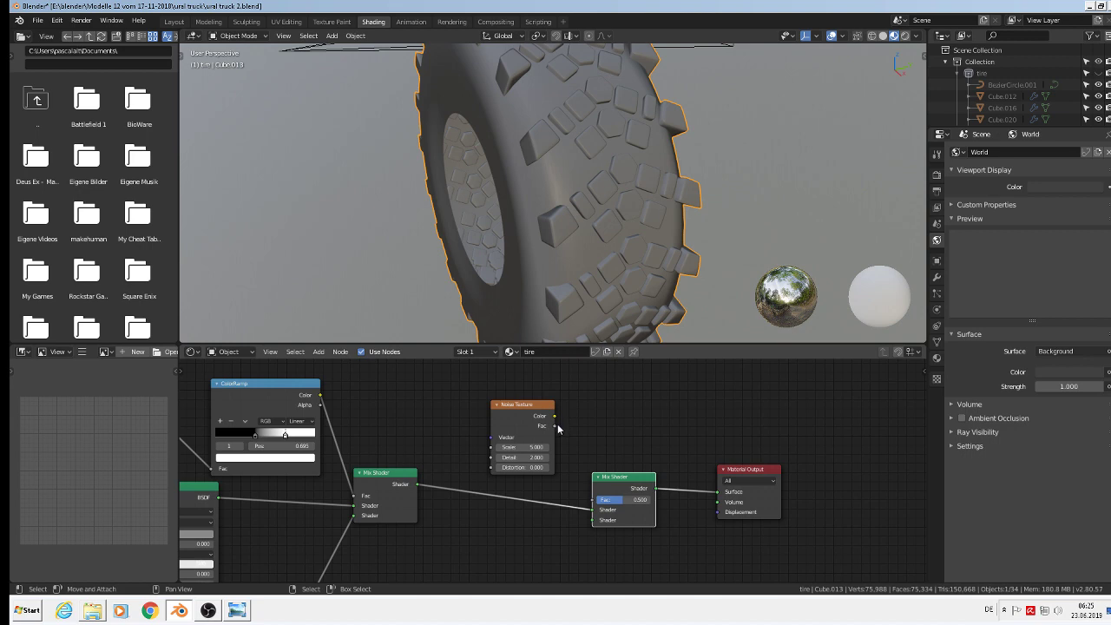
{"action": "left_click_drag", "start_coordinate": [555, 427], "coordinate": [595, 501]}
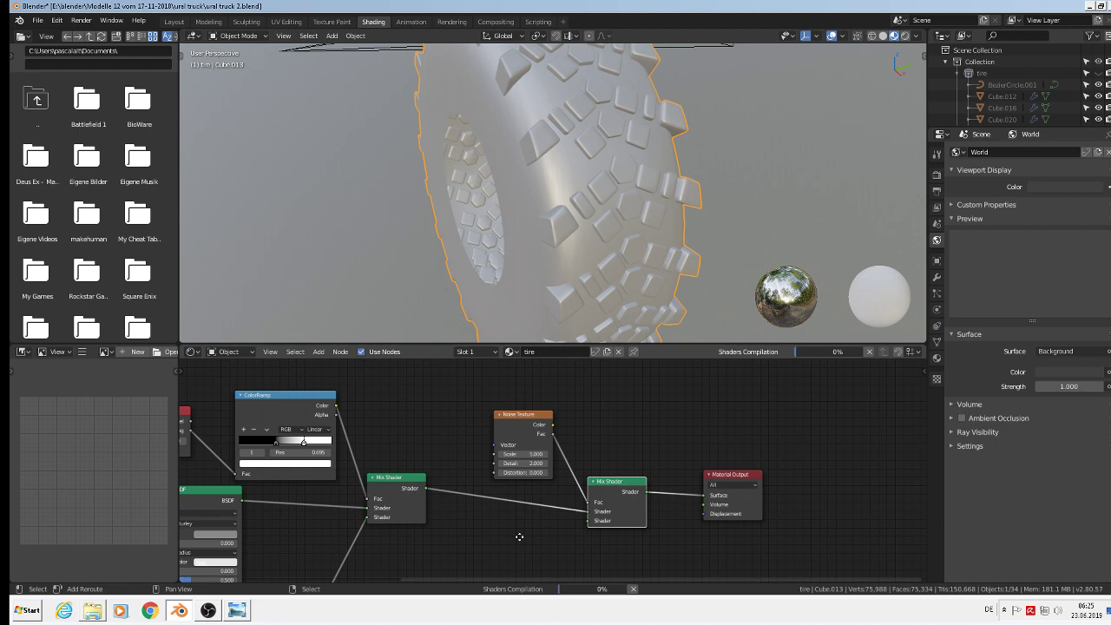
- Connect the lower Principled BSDF's output to the second shader input of the duplicated Mix Shader
{"action": "middle_click_drag", "start_coordinate": [518, 535], "coordinate": [533, 461]}
{"action": "scroll", "coordinate": [435, 522], "scroll_direction": "down", "scroll_amount": 1}
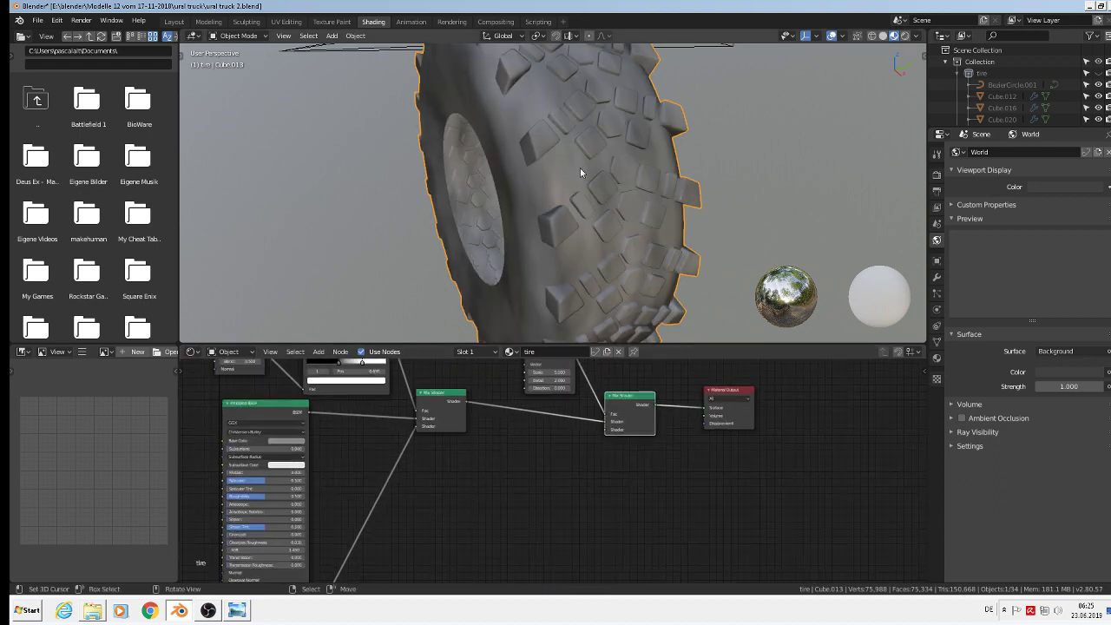
{"action": "scroll", "coordinate": [586, 214], "scroll_direction": "up", "scroll_amount": 1}
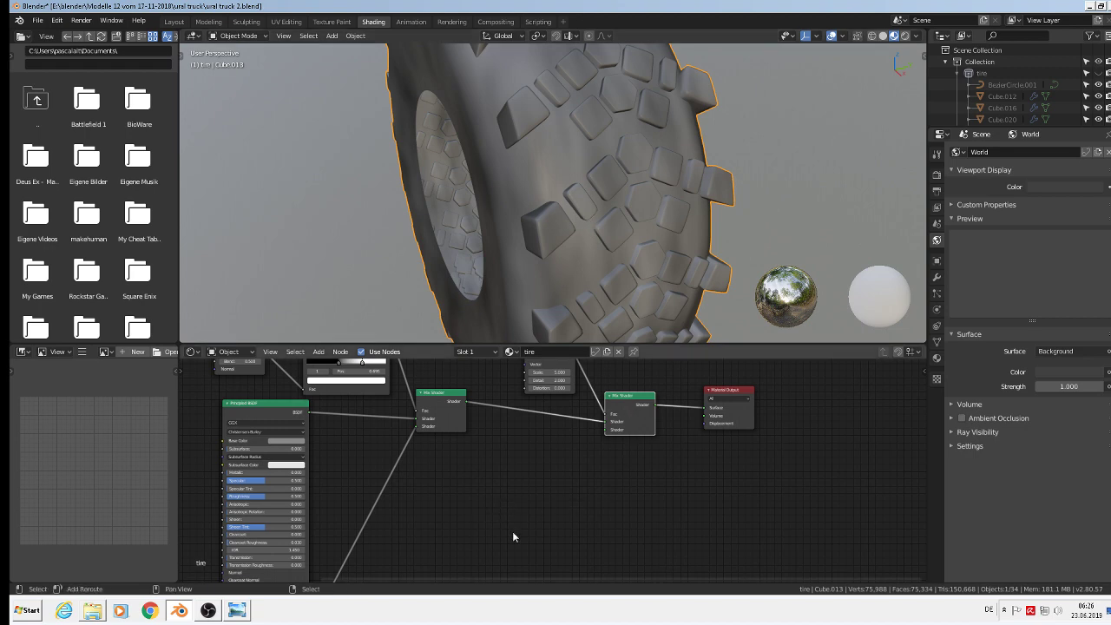
{"action": "scroll", "coordinate": [513, 531], "scroll_direction": "down", "scroll_amount": 2, "text": "shift"}
{"action": "scroll", "coordinate": [471, 489], "scroll_direction": "down", "scroll_amount": 1}
{"action": "left_click_drag", "start_coordinate": [342, 545], "coordinate": [569, 402]}
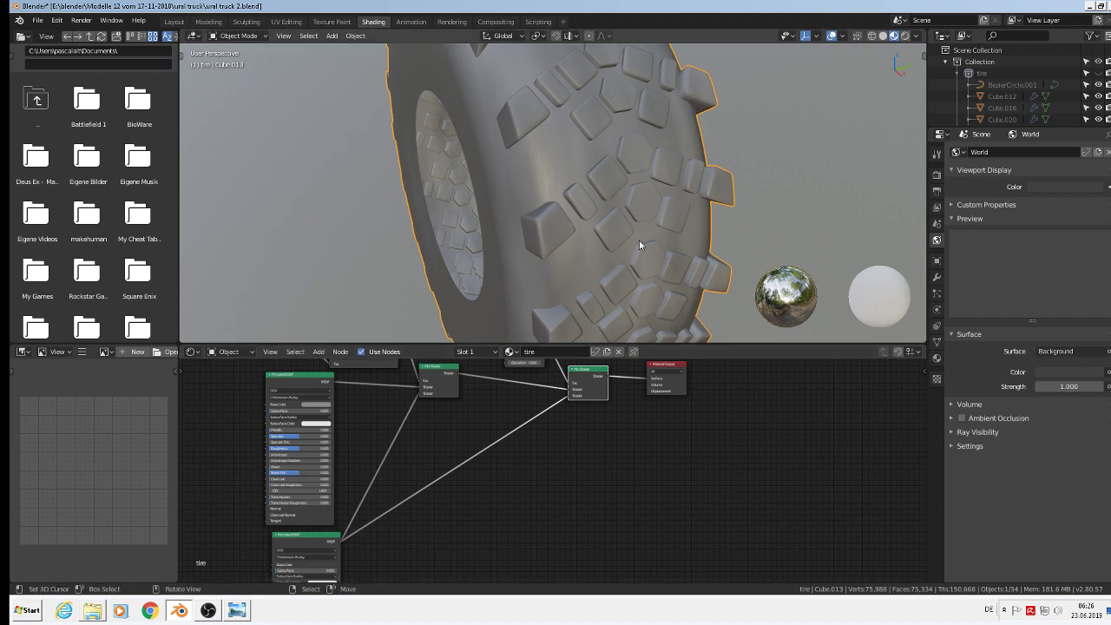
- Check the tyre's shading up close and move the second Mix Shader slightly closer to Material Output
{"action": "middle_click_drag", "start_coordinate": [595, 418], "coordinate": [641, 573]}
{"action": "scroll", "coordinate": [625, 191], "scroll_direction": "up", "scroll_amount": 4}
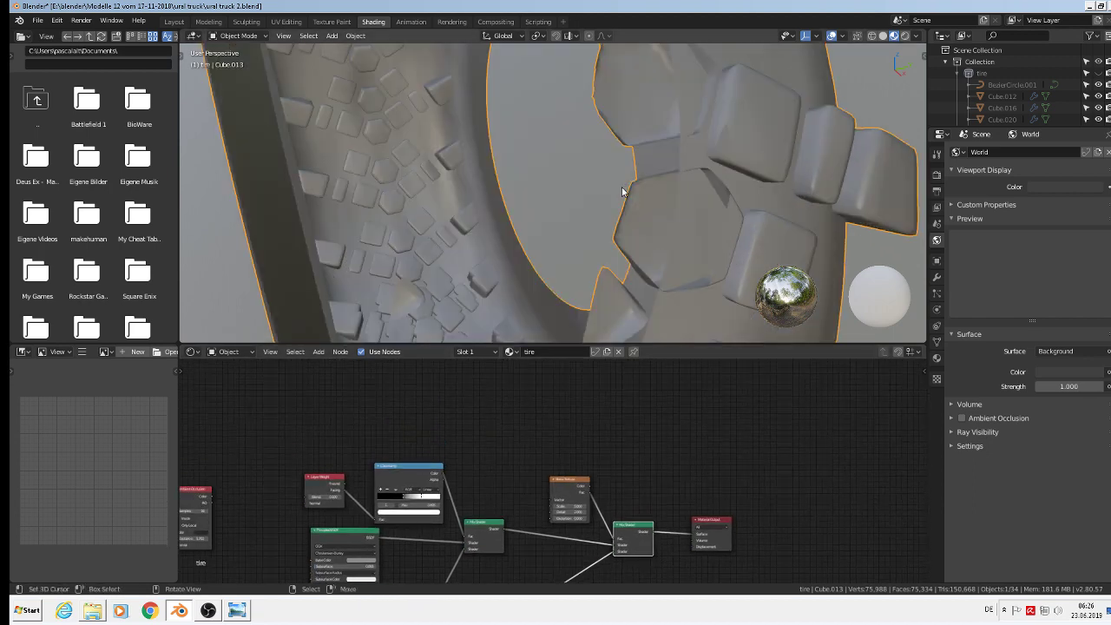
{"action": "scroll", "coordinate": [617, 205], "scroll_direction": "down", "scroll_amount": 3}
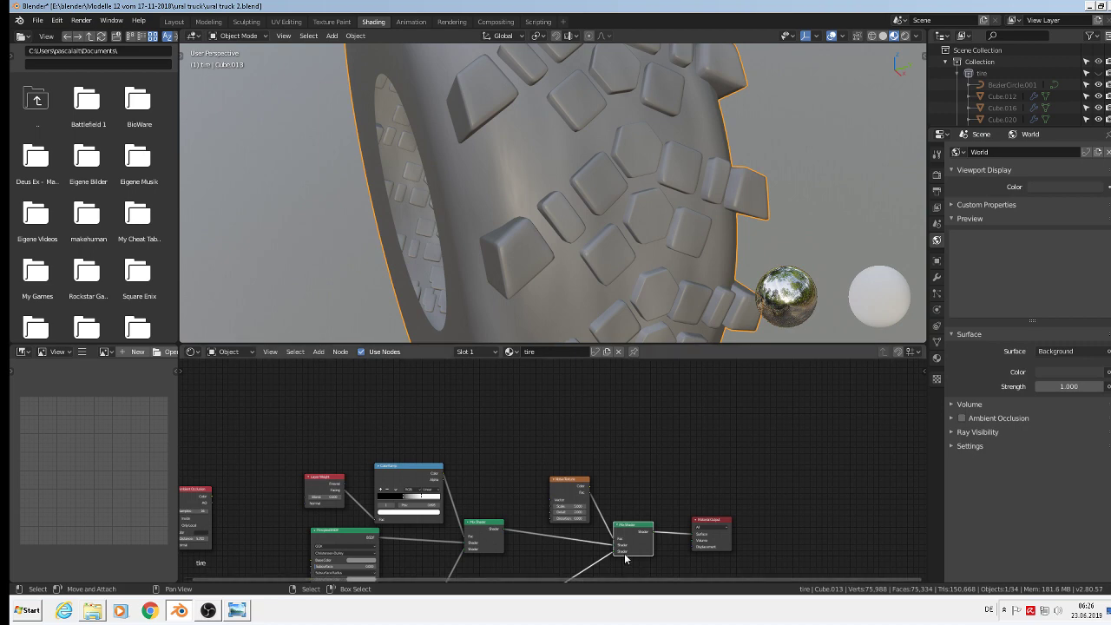
{"action": "left_click_drag", "start_coordinate": [612, 555], "coordinate": [622, 554]}
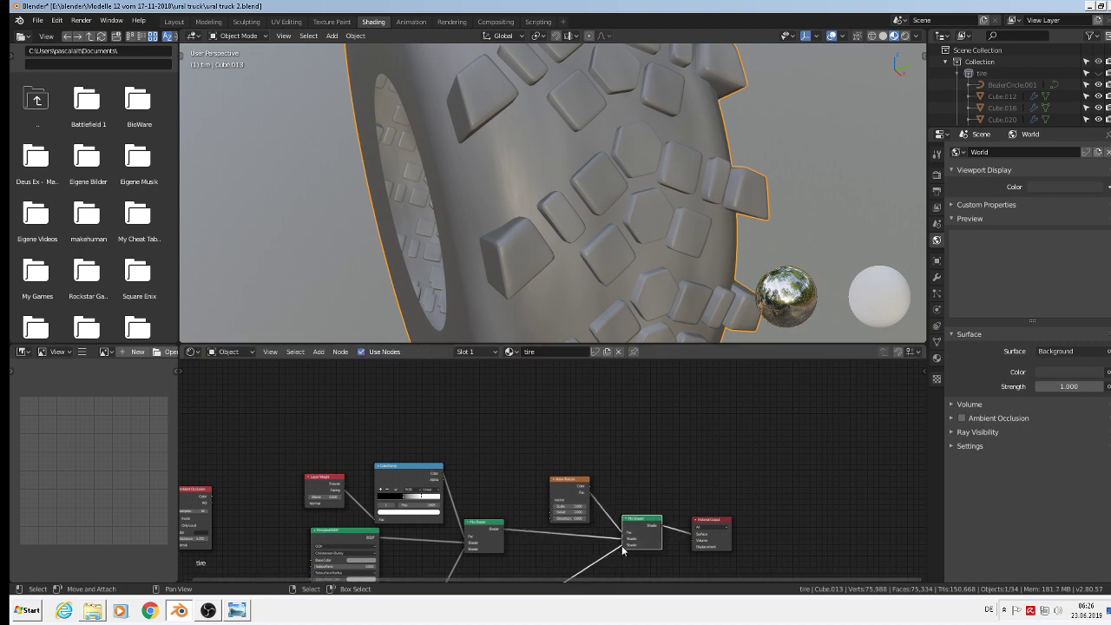
- Try a Scale of 1 on the Noise Texture and change it to 10
{"action": "scroll", "coordinate": [614, 473], "scroll_direction": "up", "scroll_amount": 3}
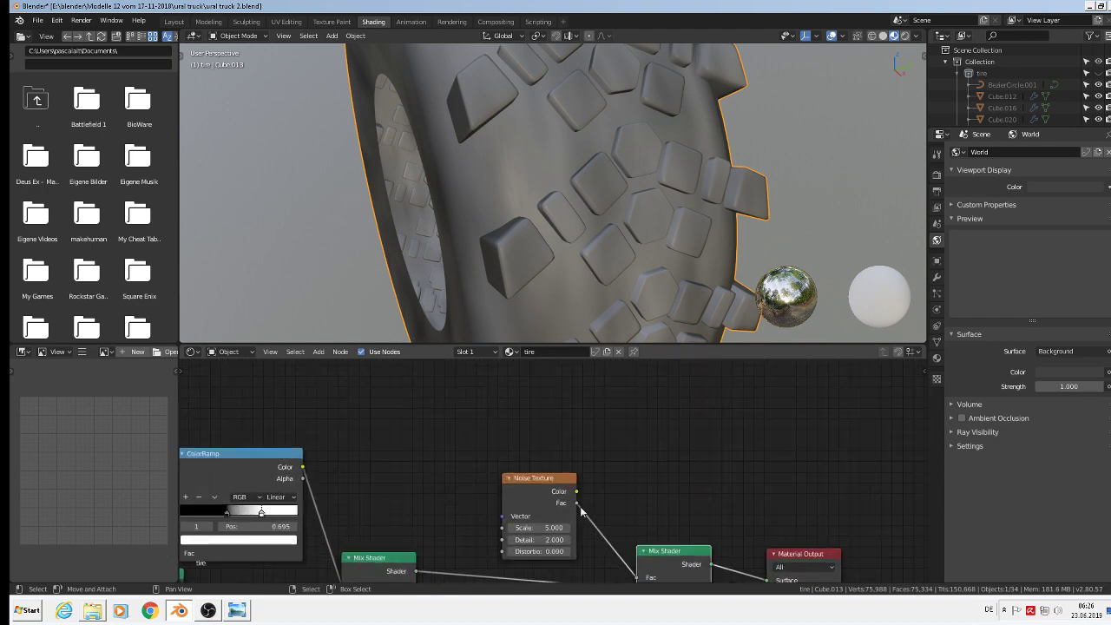
{"action": "scroll", "coordinate": [581, 512], "scroll_direction": "up", "scroll_amount": 1}
{"action": "left_click", "coordinate": [547, 531]}
{"action": "type", "text": "1"}
{"action": "key", "text": "Return"}
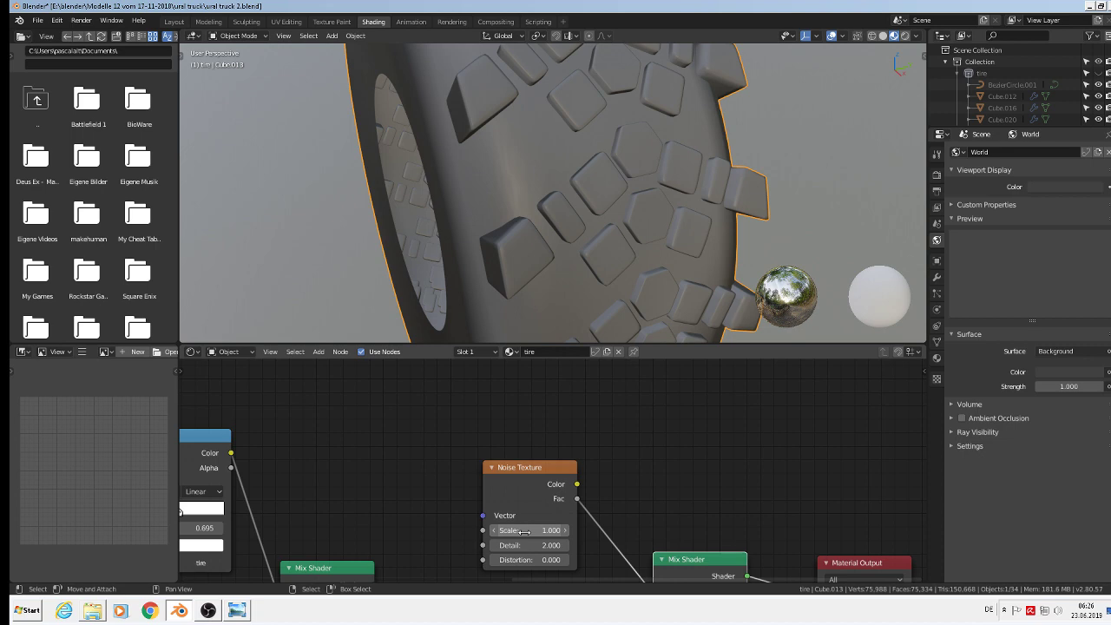
{"action": "left_click", "coordinate": [523, 531]}
{"action": "type", "text": "0"}
{"action": "key", "text": "Return"}
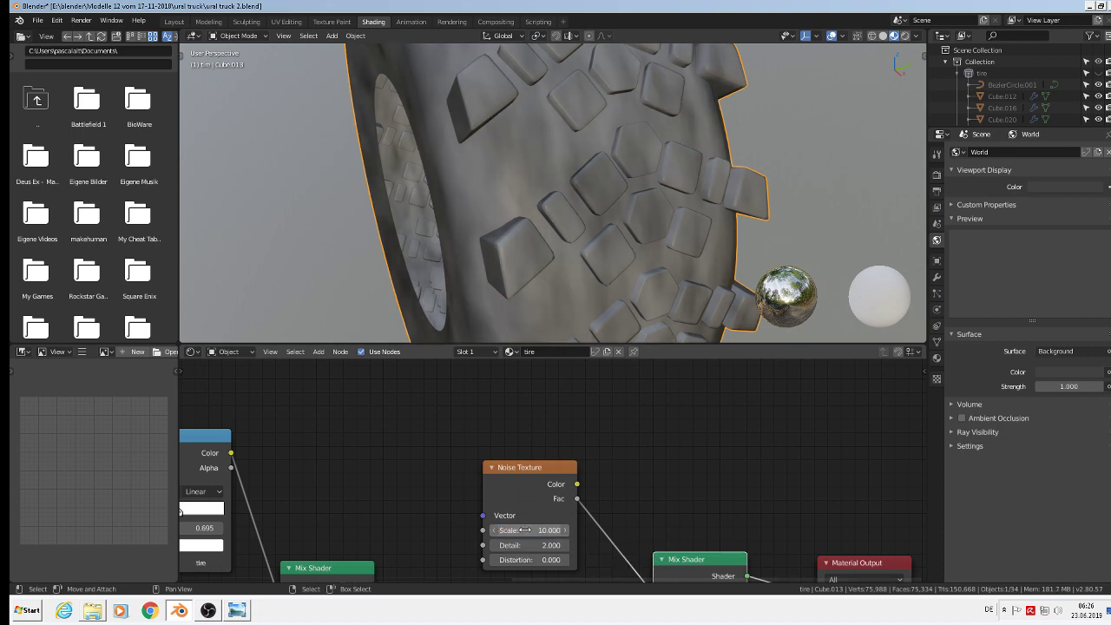
- Set the Noise Texture node's Detail to 1 in the tire material
{"action": "middle_click_drag", "start_coordinate": [633, 149], "coordinate": [704, 180]}
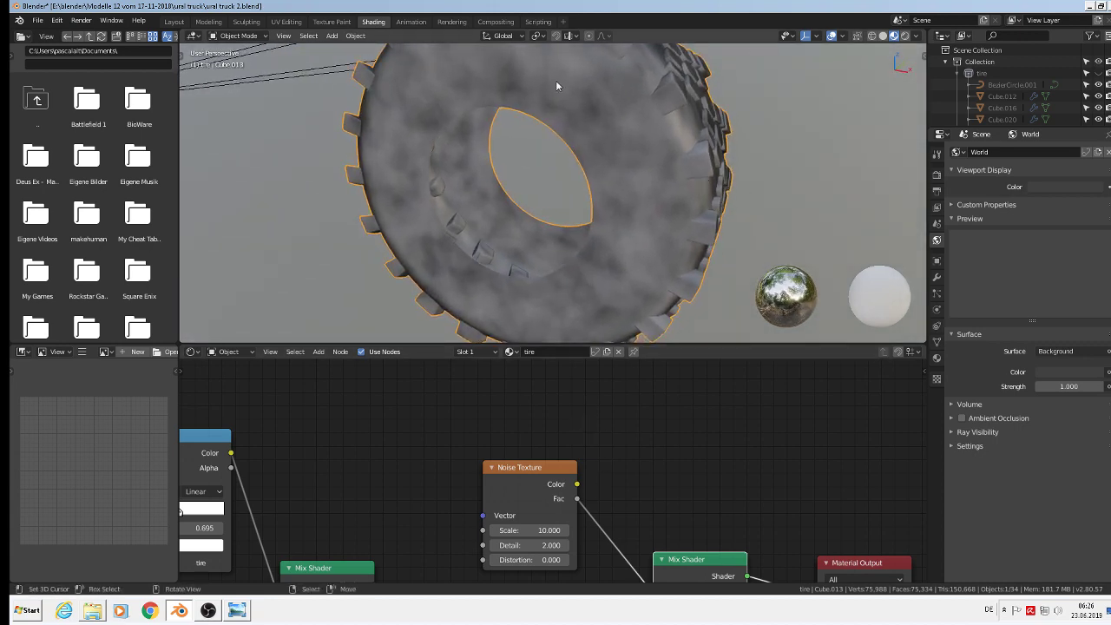
{"action": "scroll", "coordinate": [550, 547], "scroll_direction": "up", "scroll_amount": 2}
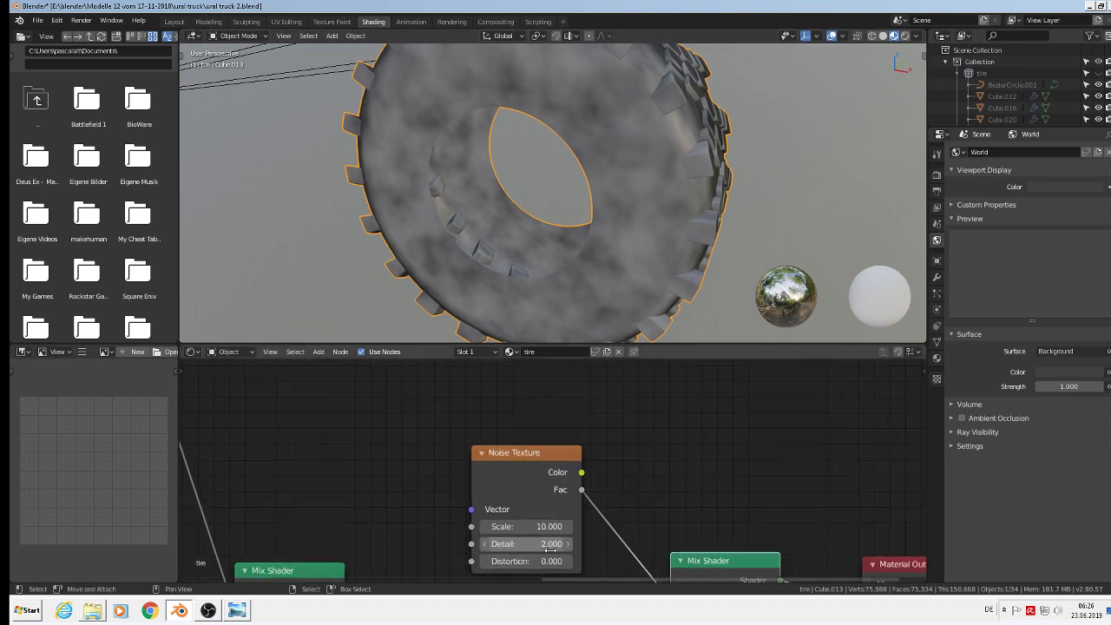
{"action": "left_click", "coordinate": [533, 545]}
{"action": "type", "text": "1"}
{"action": "key", "text": "Return"}
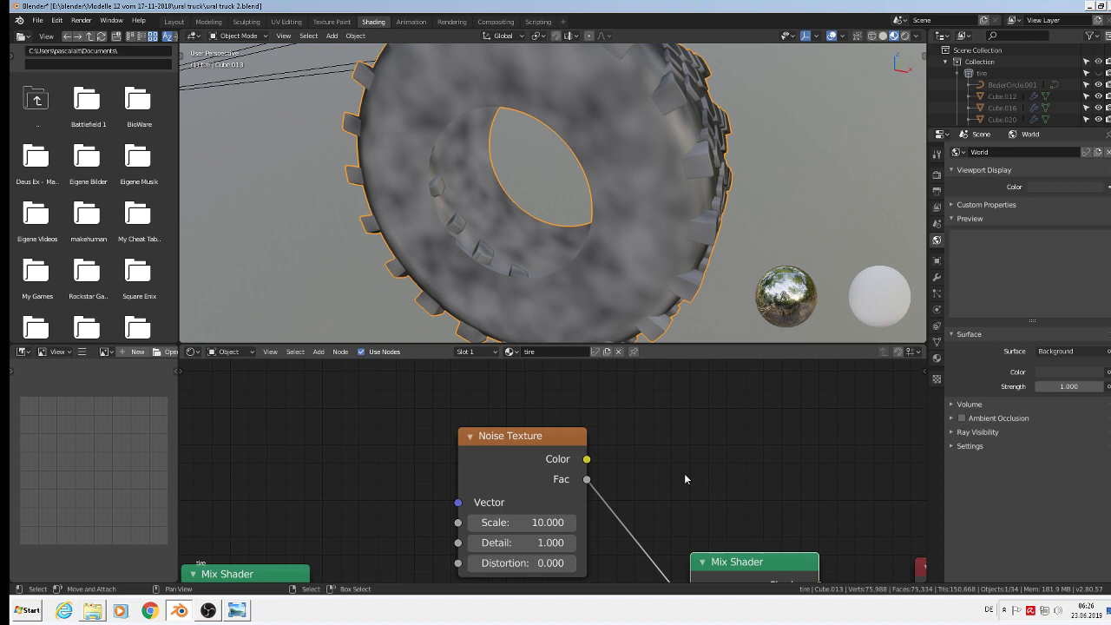
- Try Noise Texture Scale values of 20 and 200 and check the pattern on the tire
{"action": "left_click", "coordinate": [527, 523]}
{"action": "type", "text": "20"}
{"action": "key", "text": "Return"}
{"action": "mouse_move", "coordinate": [694, 182]}
{"action": "middle_mouse_down"}
{"action": "mouse_move", "coordinate": [647, 180]}
{"action": "mouse_move", "coordinate": [676, 181]}
{"action": "middle_mouse_up"}
{"action": "left_click", "coordinate": [537, 522]}
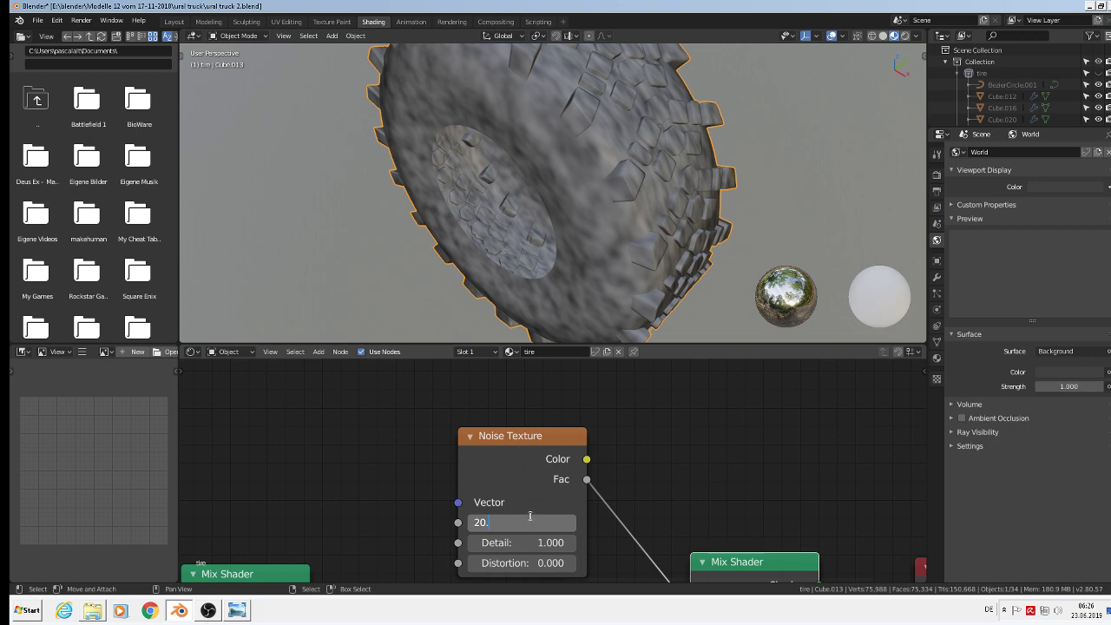
{"action": "key", "text": "Return"}
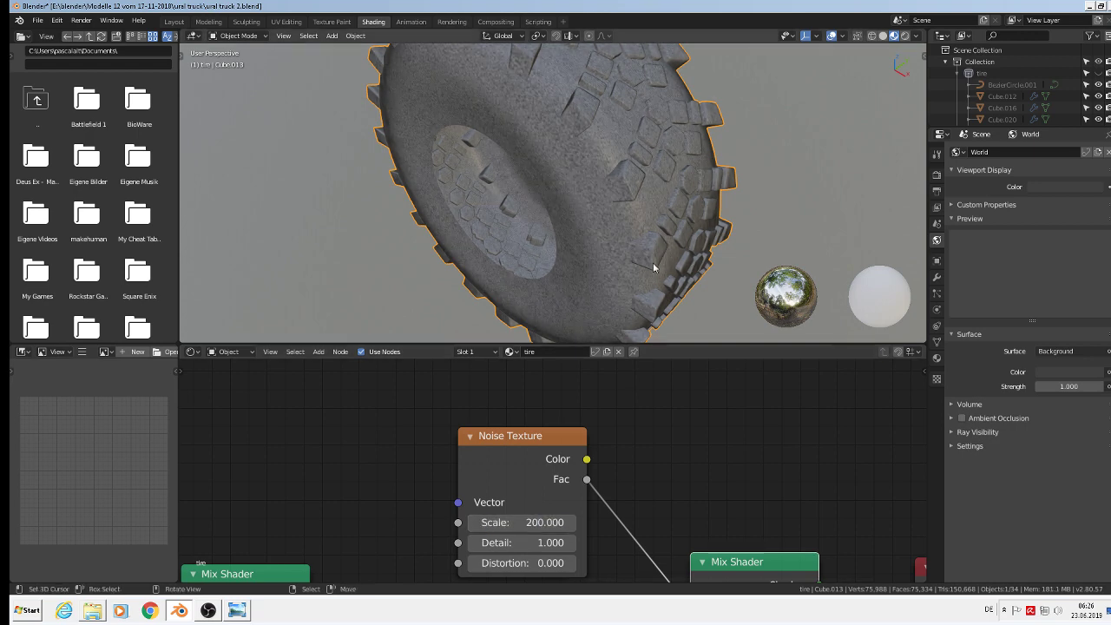
{"action": "middle_click_drag", "start_coordinate": [640, 290], "coordinate": [647, 262]}
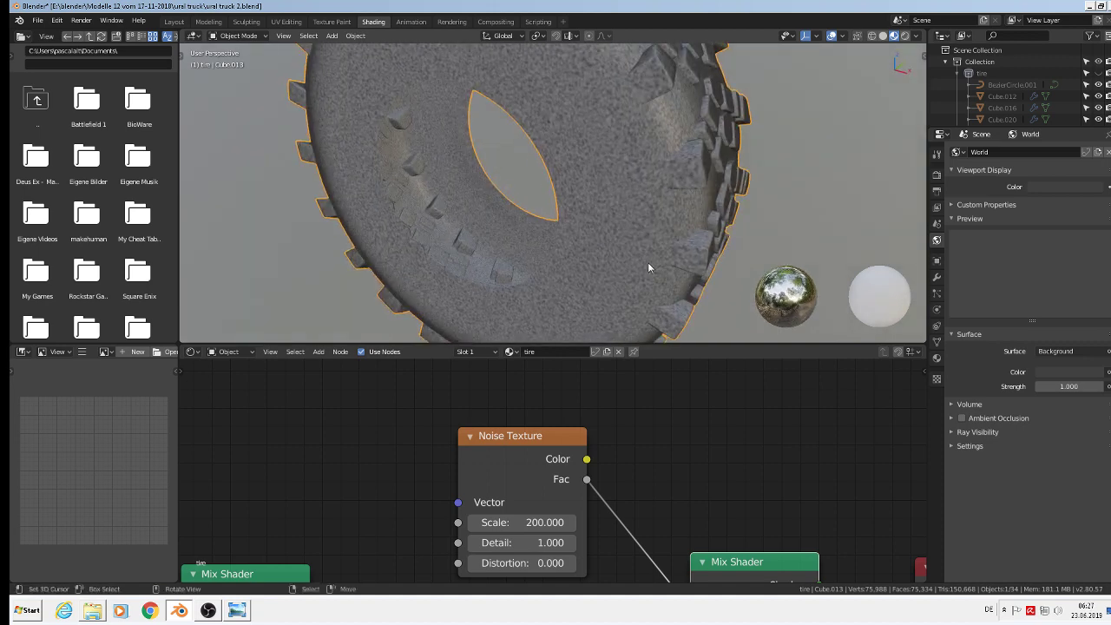
- Set the Noise Texture node's Scale to 10 and check the tire surface
{"action": "left_click", "coordinate": [539, 522]}
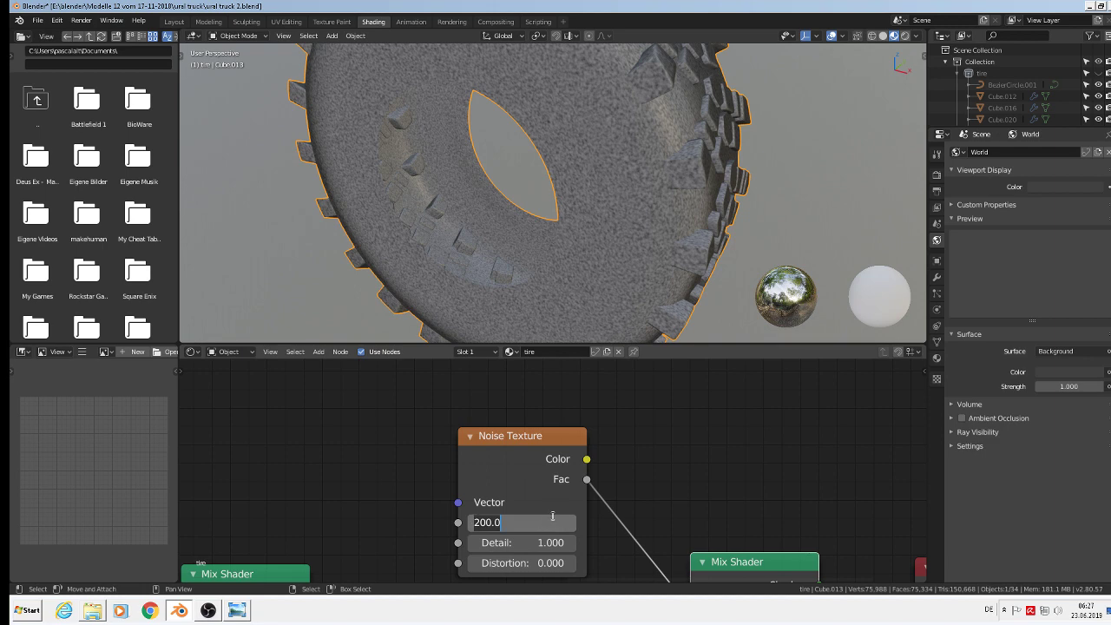
{"action": "type", "text": "10"}
{"action": "key", "text": "Return"}
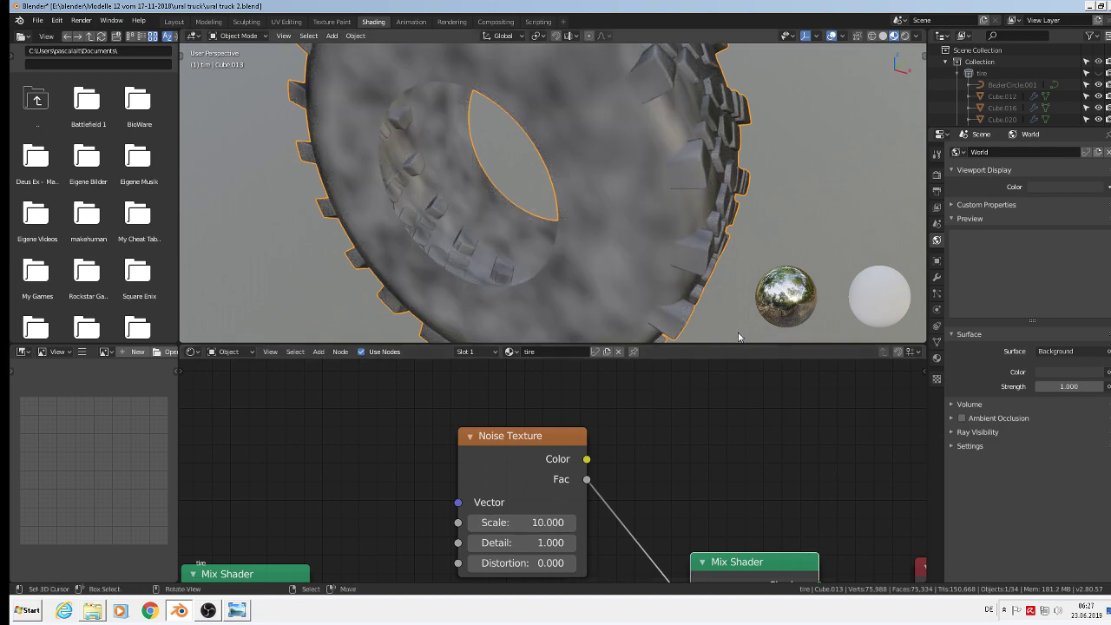
{"action": "middle_click_drag", "start_coordinate": [738, 333], "coordinate": [707, 289]}
{"action": "scroll", "coordinate": [640, 373], "scroll_direction": "down", "scroll_amount": 1}
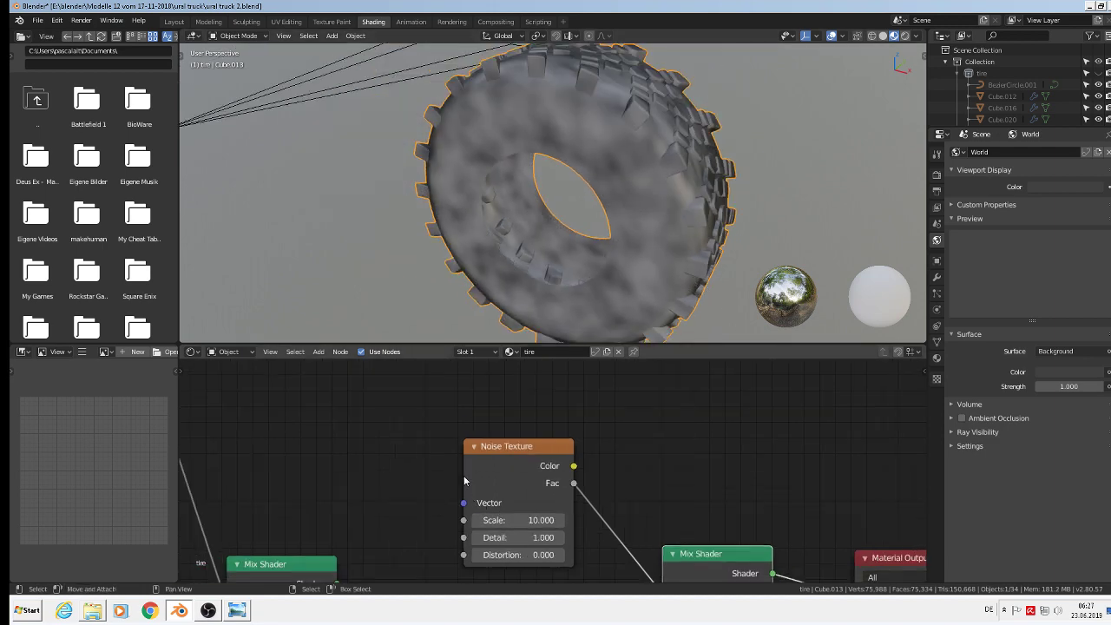
- Darken the upper Principled BSDF's Base Color to a dark grey with an HSV value of 0.230
{"action": "middle_click_drag", "start_coordinate": [382, 536], "coordinate": [235, 378]}
{"action": "middle_click_drag", "start_coordinate": [531, 494], "coordinate": [686, 412]}
{"action": "scroll", "coordinate": [577, 448], "scroll_direction": "down", "scroll_amount": 1}
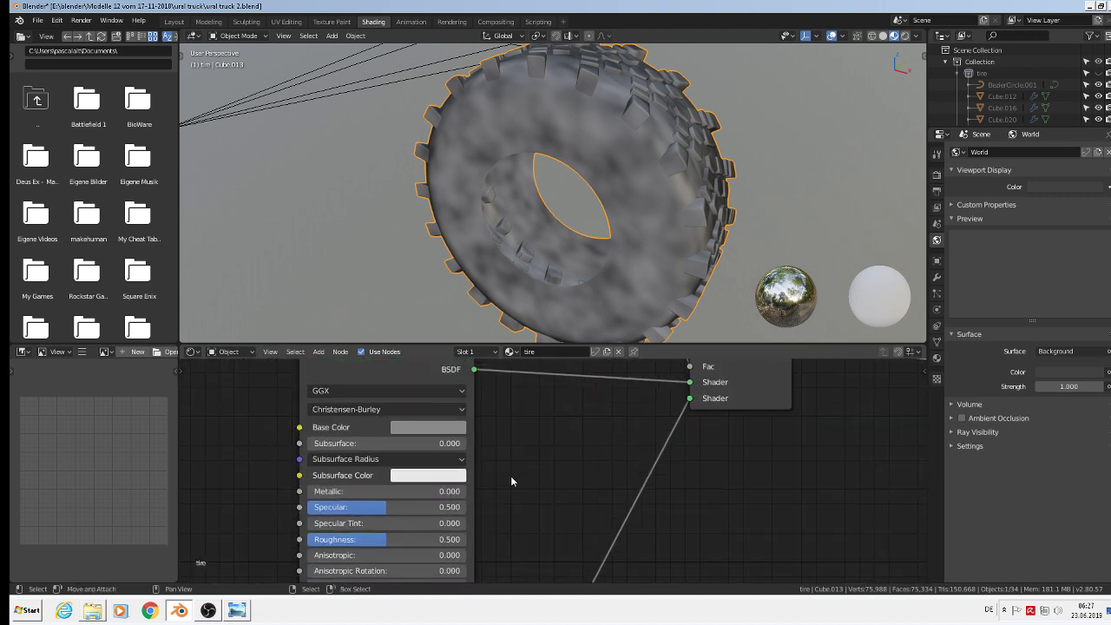
{"action": "left_click", "coordinate": [428, 427]}
{"action": "left_click", "coordinate": [516, 286]}
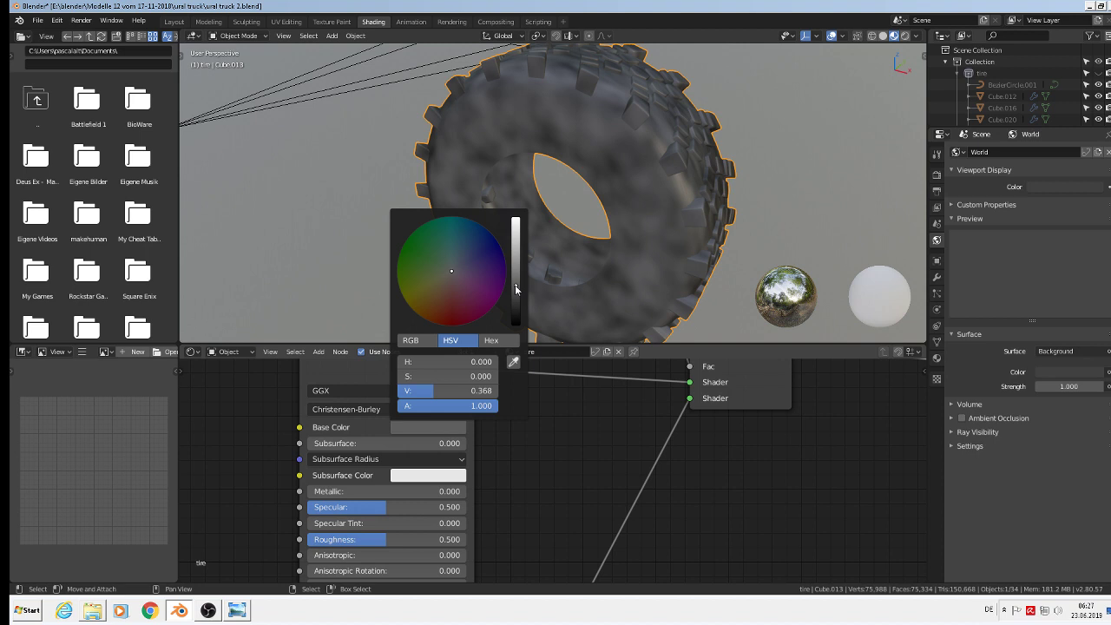
{"action": "left_click", "coordinate": [516, 302]}
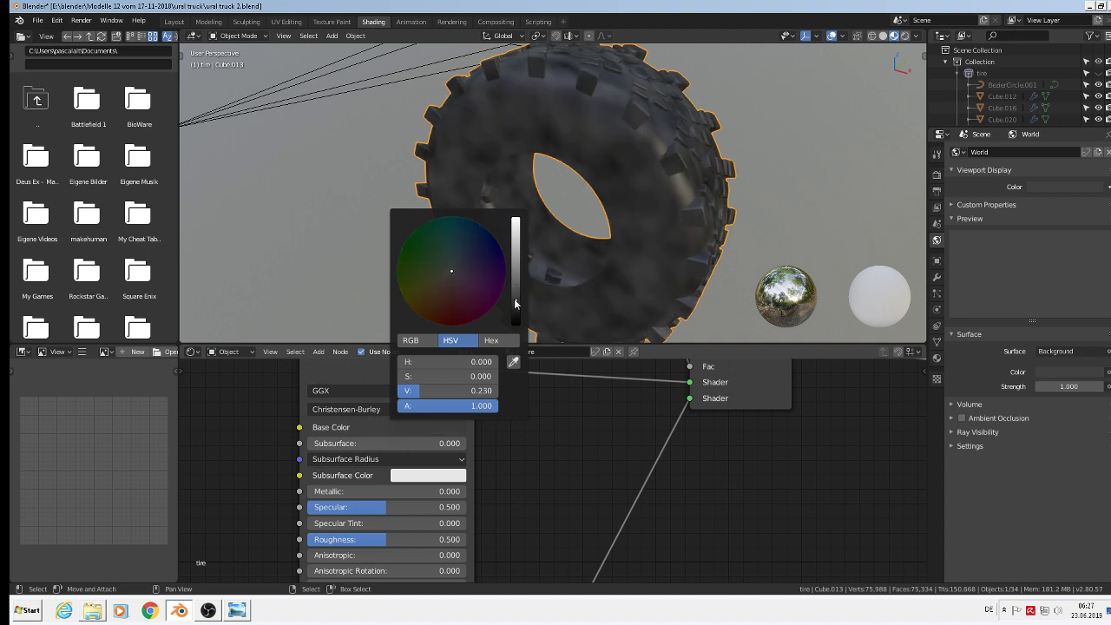
- Raise the upper Principled BSDF's Roughness to 0.795
{"action": "scroll", "coordinate": [469, 453], "scroll_direction": "up", "scroll_amount": 1}
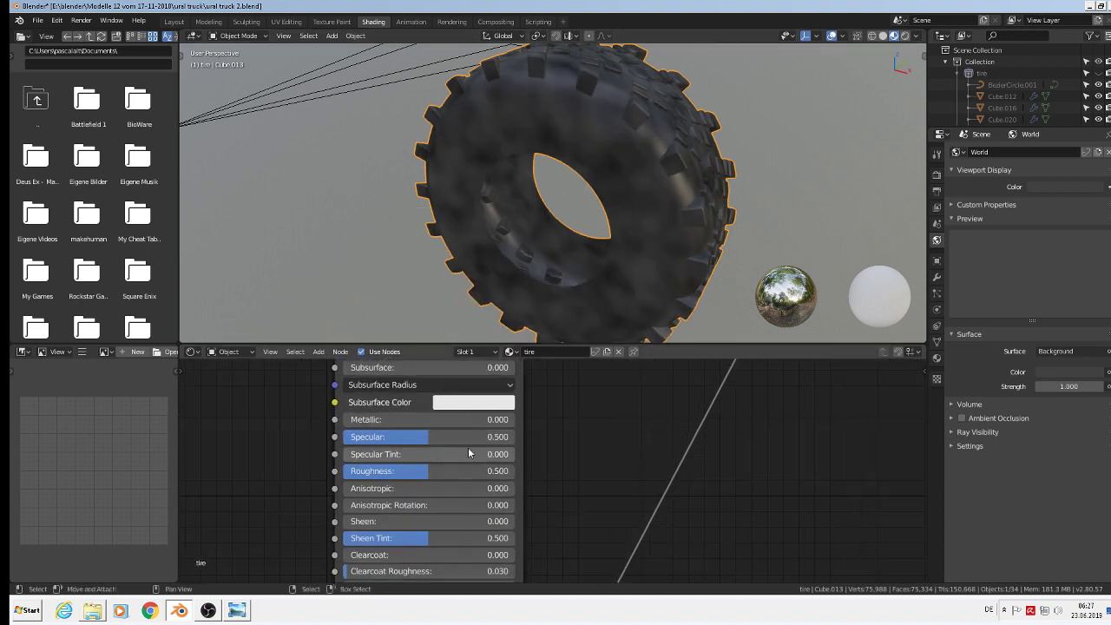
{"action": "left_click_drag", "start_coordinate": [437, 471], "coordinate": [481, 475]}
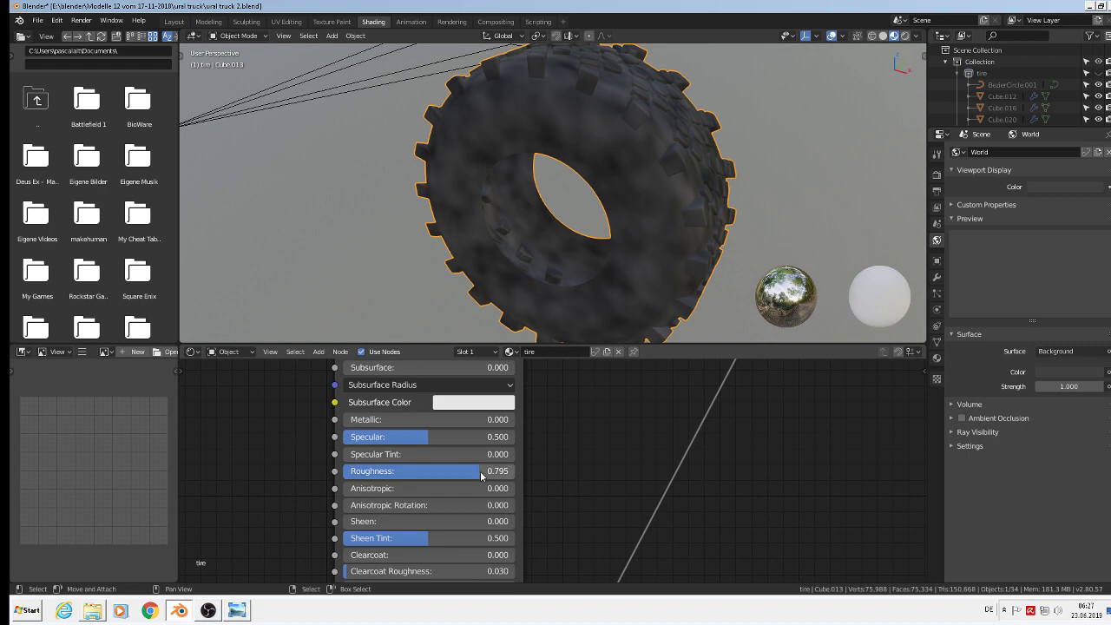
{"action": "left_click", "coordinate": [480, 472]}
{"action": "key", "text": "Return"}
- Raise the lower Principled BSDF's Roughness to 0.823 and inspect the tire from several angles
{"action": "scroll", "coordinate": [589, 504], "scroll_direction": "down", "scroll_amount": 5}
{"action": "middle_click_drag", "start_coordinate": [490, 492], "coordinate": [481, 424]}
{"action": "left_click_drag", "start_coordinate": [415, 556], "coordinate": [457, 555]}
{"action": "scroll", "coordinate": [615, 254], "scroll_direction": "down", "scroll_amount": 3}
{"action": "middle_click_drag", "start_coordinate": [697, 234], "coordinate": [592, 297]}
{"action": "scroll", "coordinate": [514, 265], "scroll_direction": "up", "scroll_amount": 4}
{"action": "scroll", "coordinate": [521, 257], "scroll_direction": "up", "scroll_amount": 2}
{"action": "scroll", "coordinate": [521, 253], "scroll_direction": "down", "scroll_amount": 2}
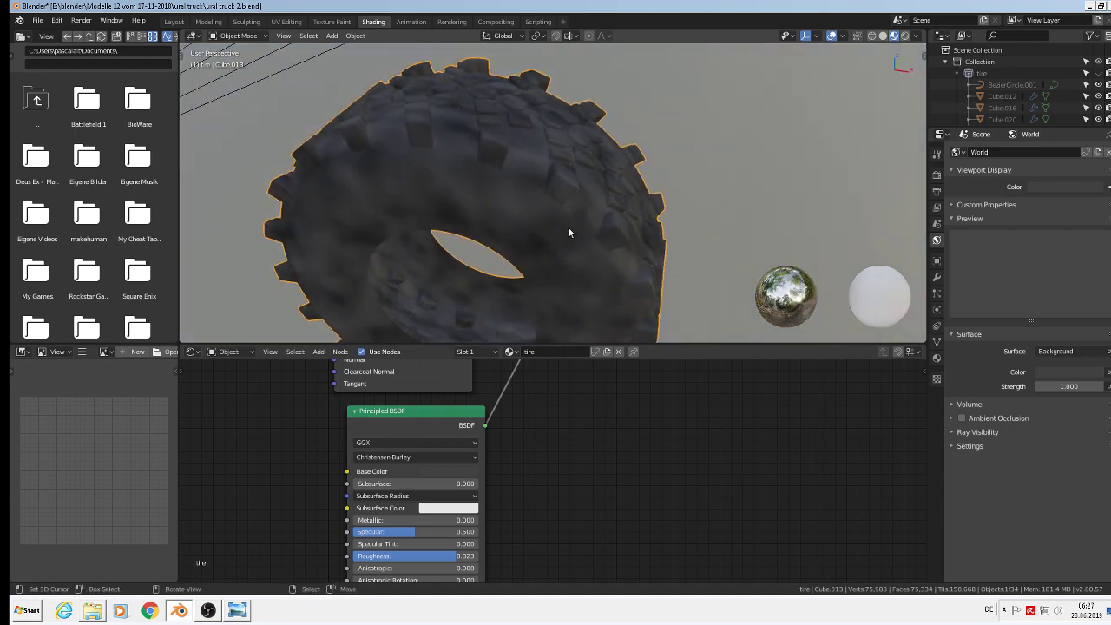
{"action": "scroll", "coordinate": [569, 233], "scroll_direction": "down", "scroll_amount": 3}
{"action": "middle_click_drag", "start_coordinate": [589, 257], "coordinate": [548, 221]}
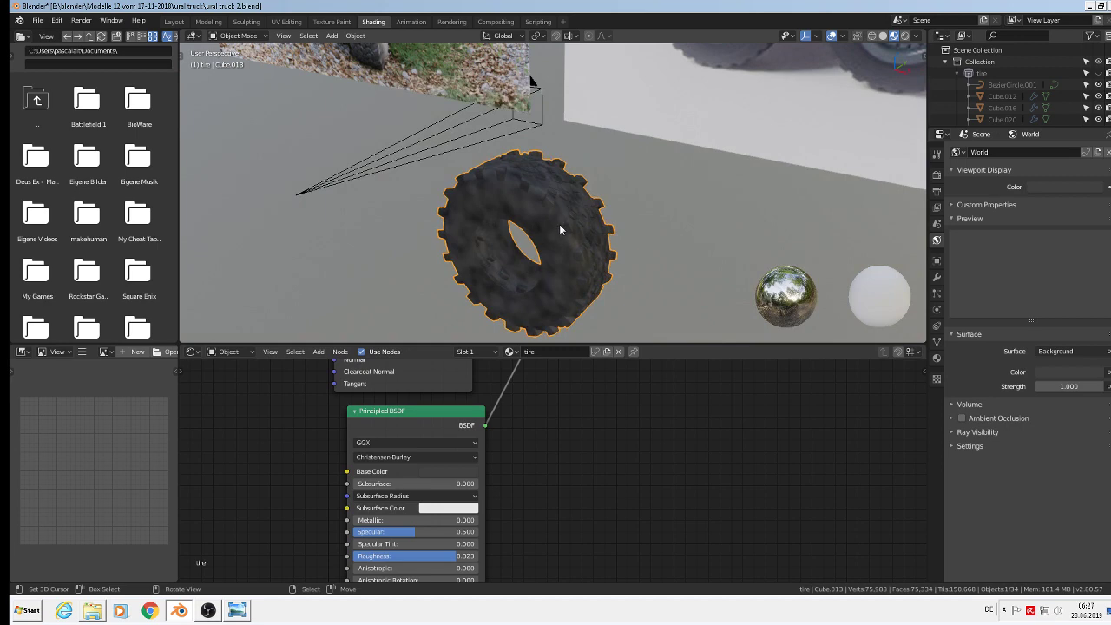
- Save the current truck file and bring the whole tire node tree into view
{"action": "left_click", "coordinate": [38, 20]}
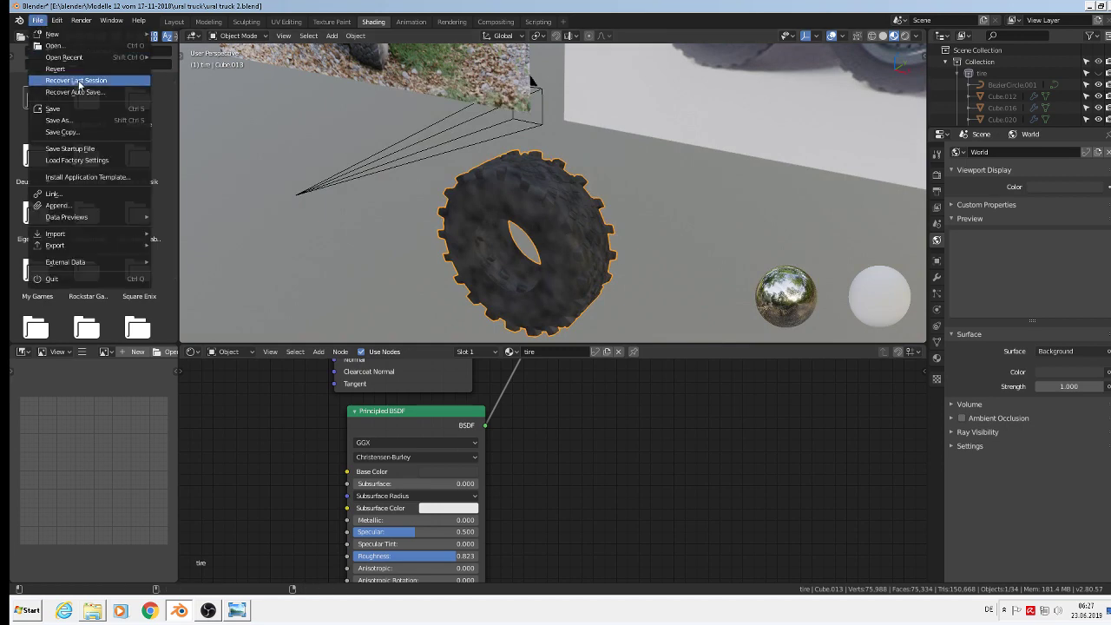
{"action": "left_click", "coordinate": [69, 108]}
{"action": "scroll", "coordinate": [660, 487], "scroll_direction": "down", "scroll_amount": 4}
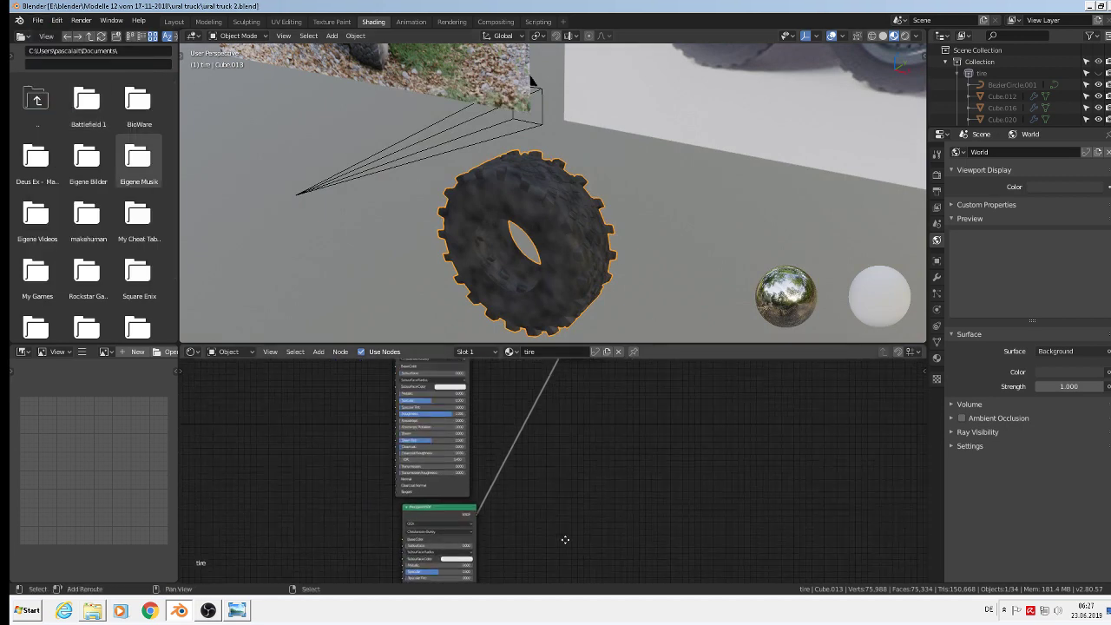
{"action": "middle_click_drag", "start_coordinate": [565, 447], "coordinate": [548, 486]}
{"action": "middle_click_drag", "start_coordinate": [629, 408], "coordinate": [590, 439]}
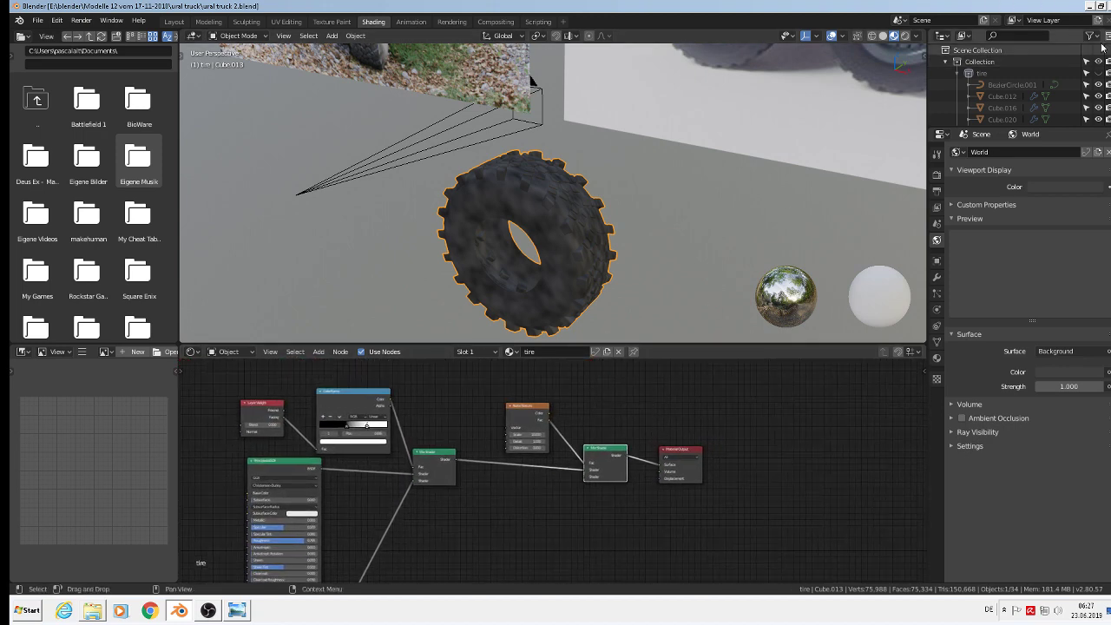
- Minimize the Blender, photo viewer, Downloads folder and OBS windows to reach the desktop
{"action": "left_click", "coordinate": [1087, 7]}
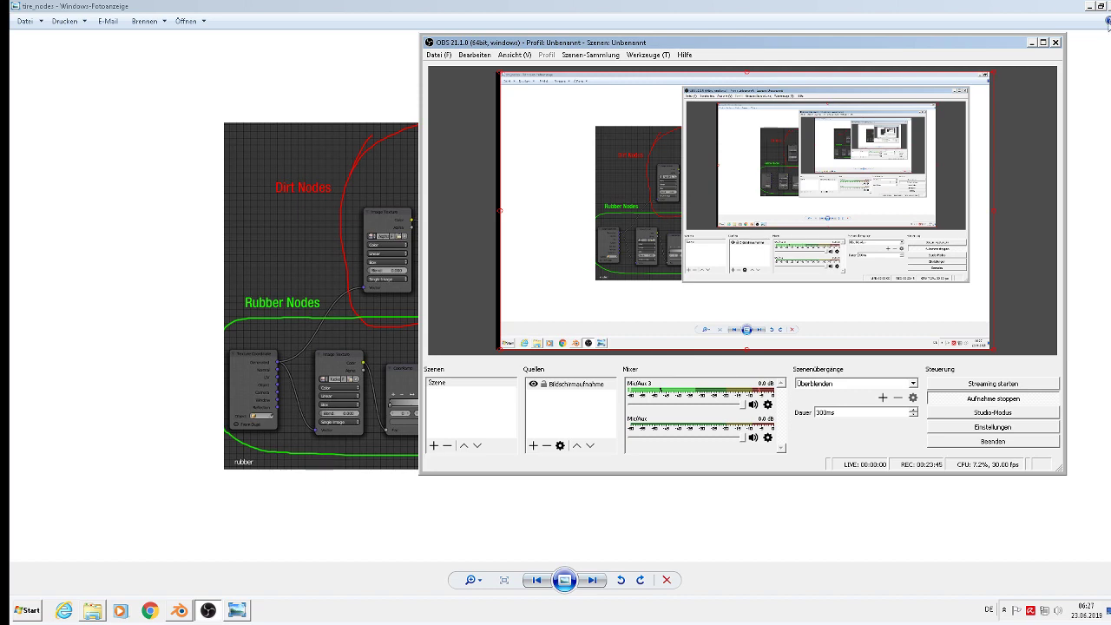
{"action": "left_click", "coordinate": [1087, 8]}
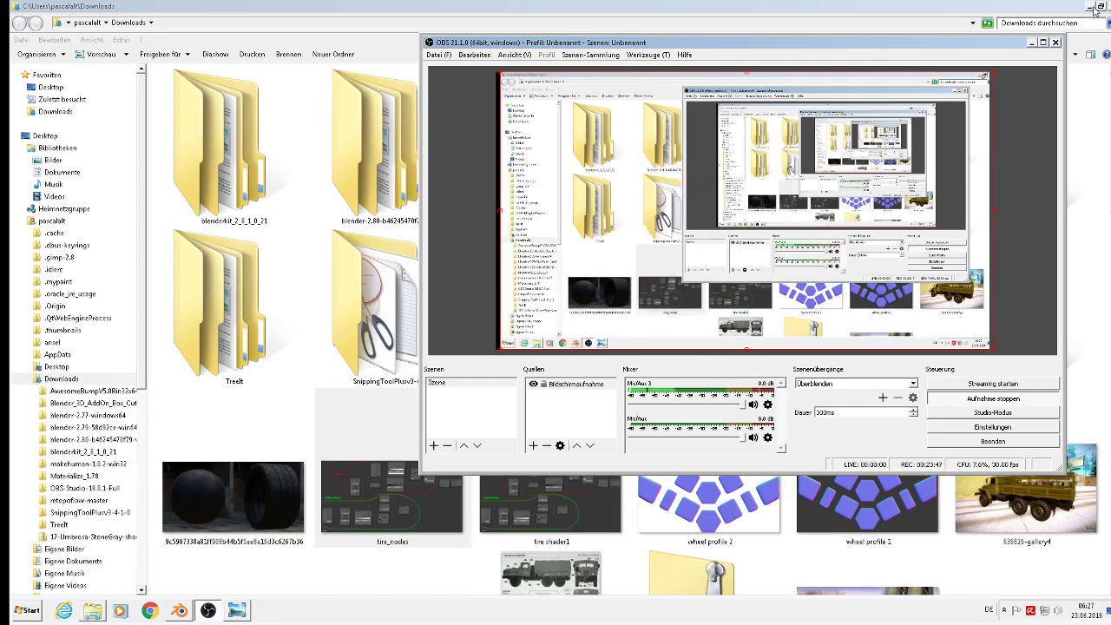
{"action": "left_click", "coordinate": [1088, 7]}
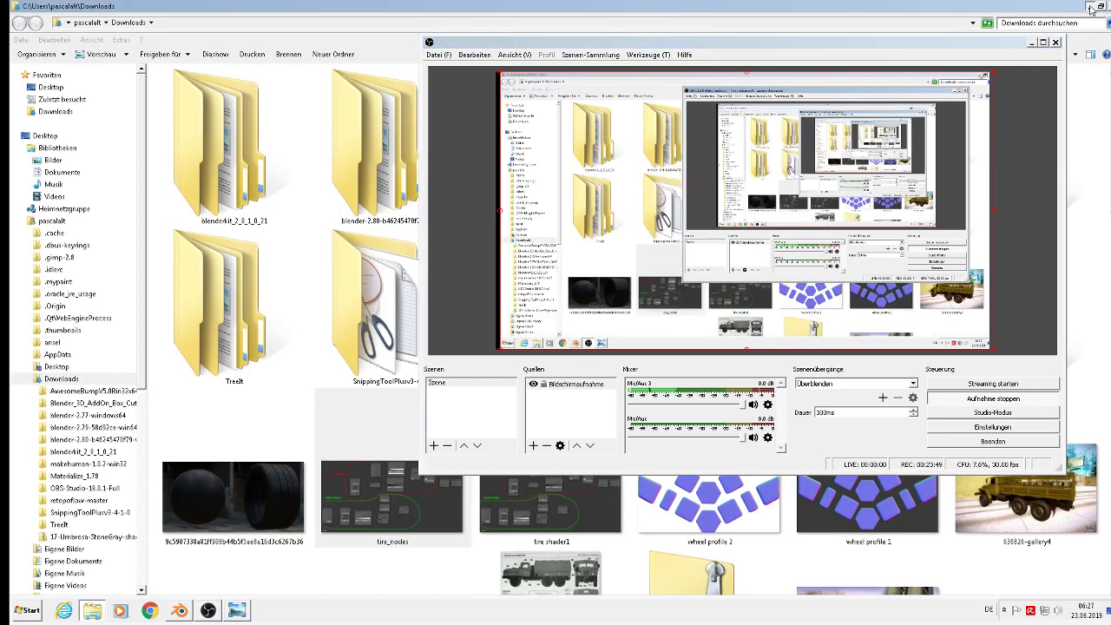
{"action": "left_click", "coordinate": [1031, 42]}
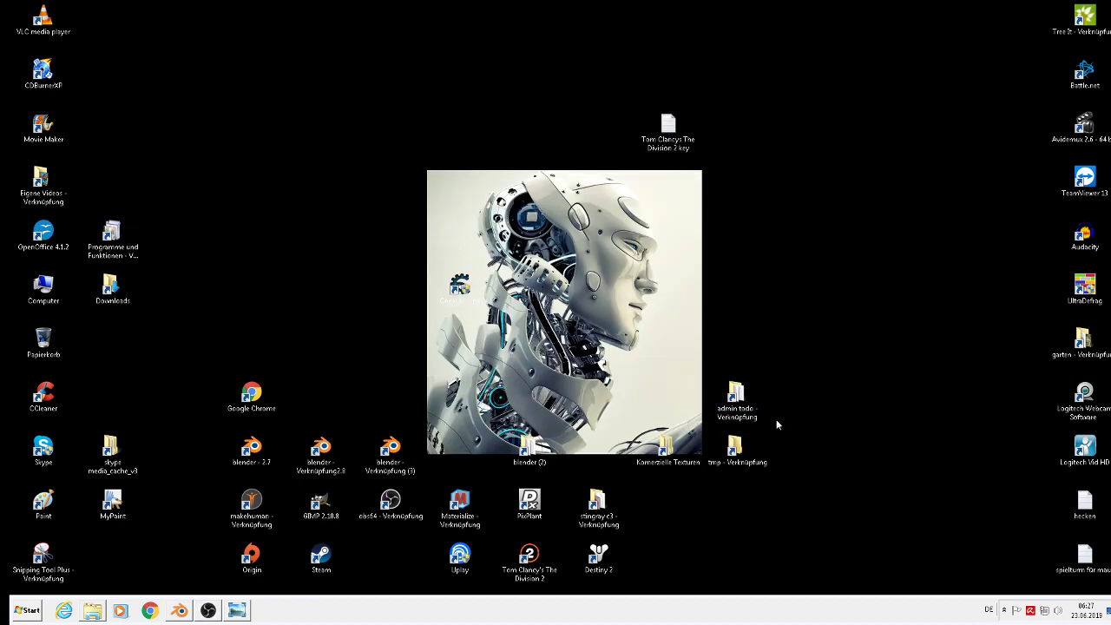
- Open the normalmaps folder inside the Komerzielle Texturen folder
{"action": "double_click", "coordinate": [665, 461]}
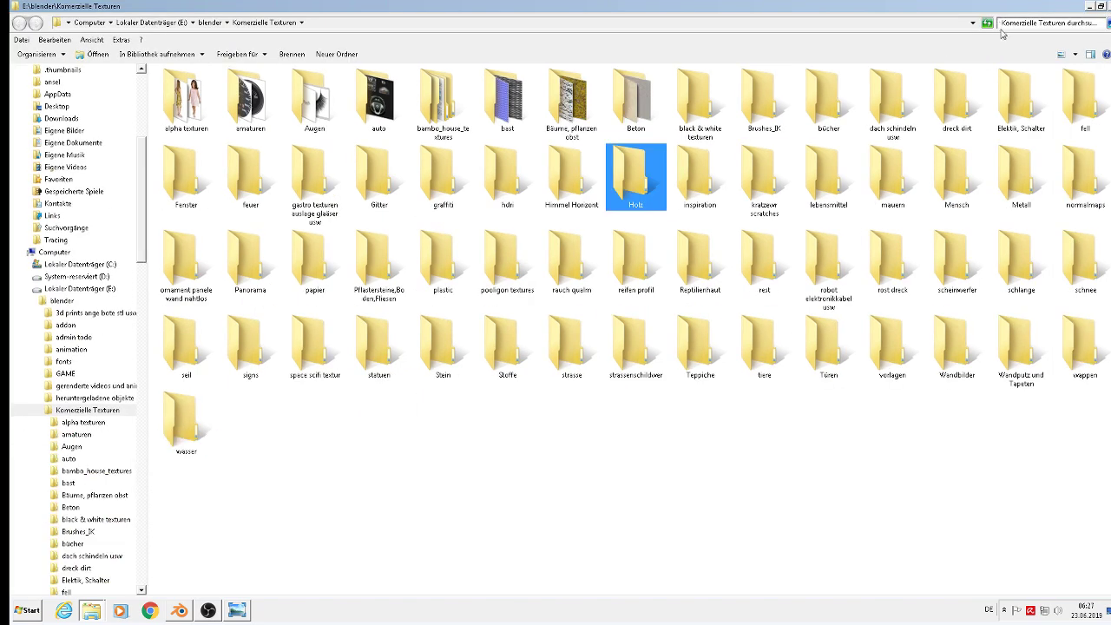
{"action": "left_click", "coordinate": [996, 27]}
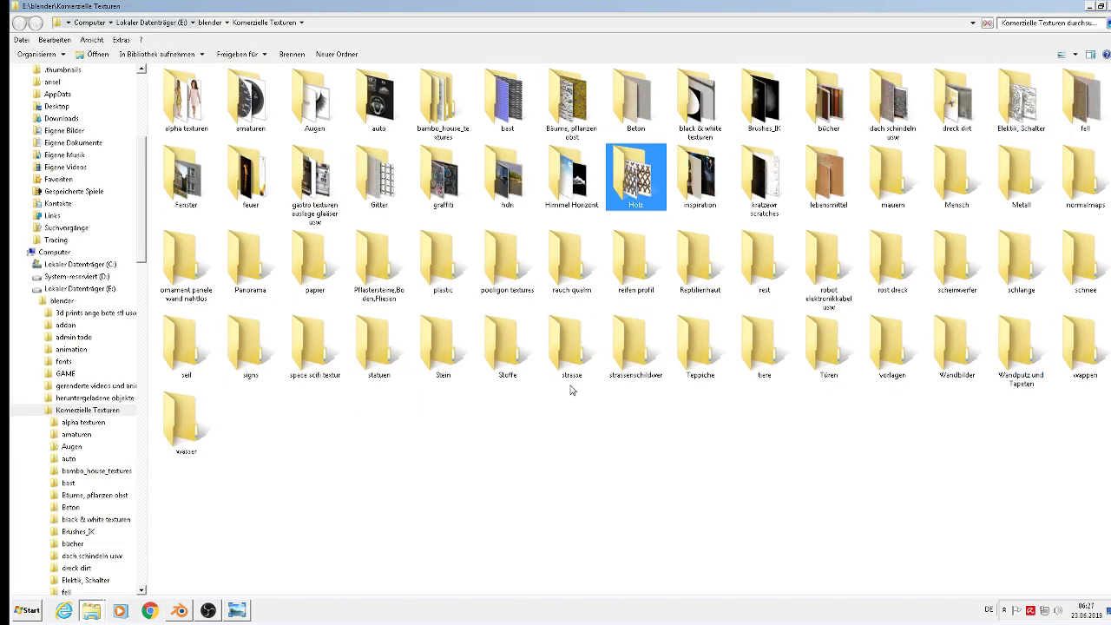
{"action": "double_click", "coordinate": [1084, 187]}
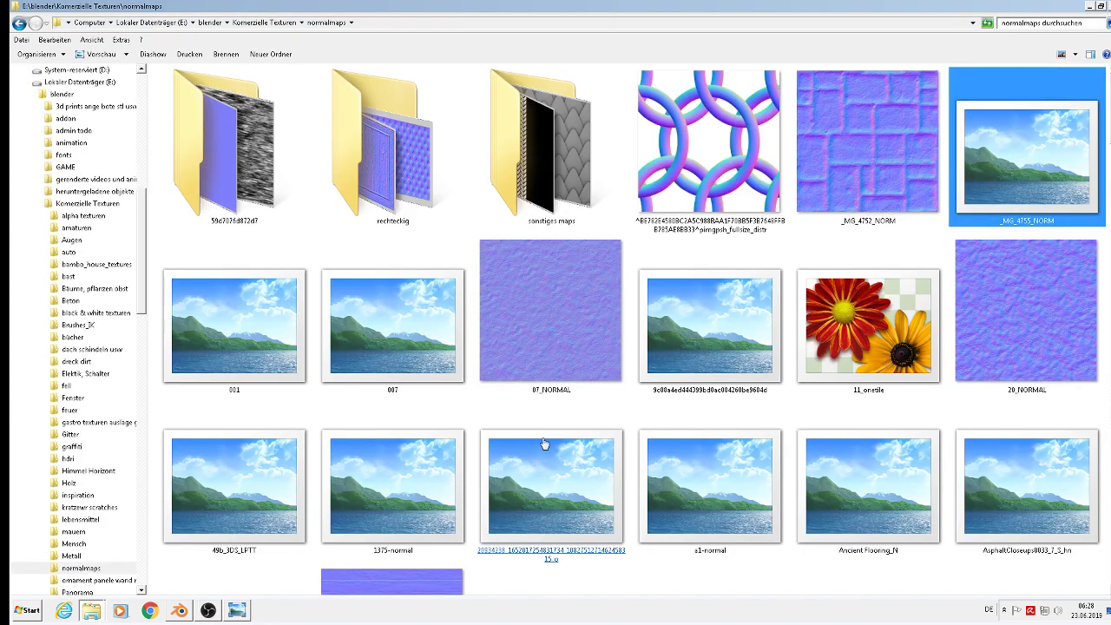
- Look through the normal map thumbnails for a texture that suits the tire's rubber surface
{"action": "left_click", "coordinate": [545, 444]}
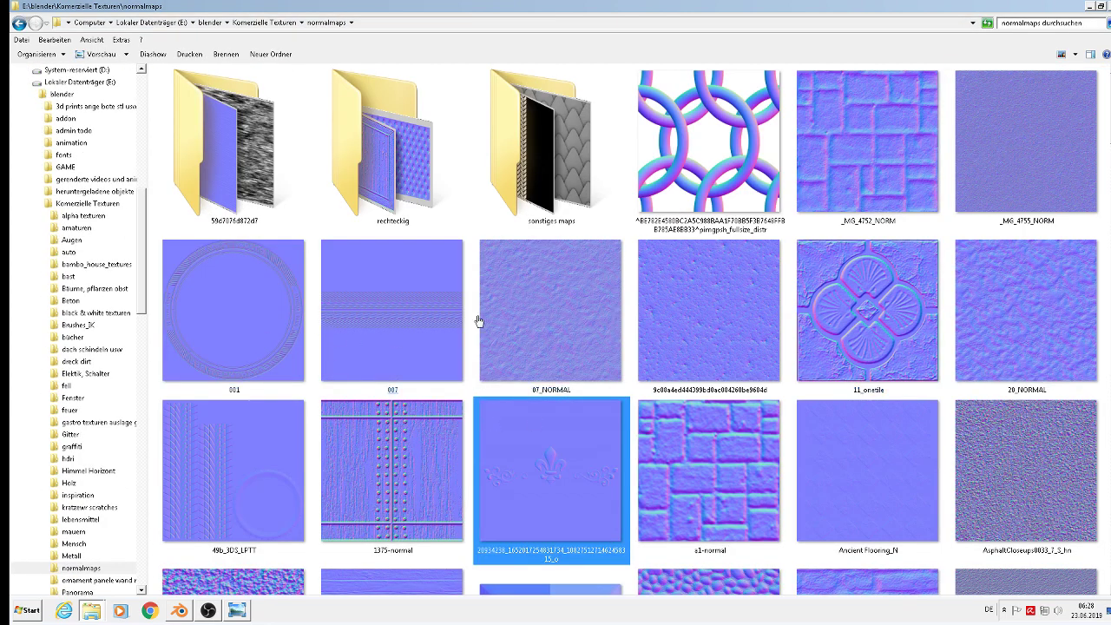
{"action": "left_click", "coordinate": [1045, 511]}
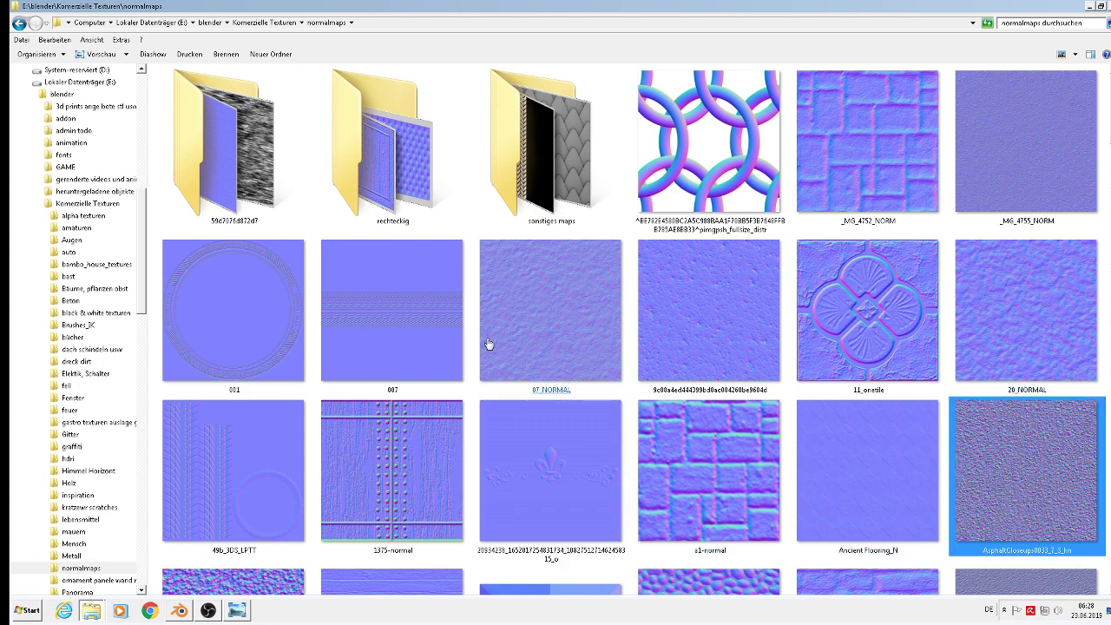
{"action": "scroll", "coordinate": [622, 386], "scroll_direction": "down", "scroll_amount": 5}
{"action": "left_click", "coordinate": [622, 389]}
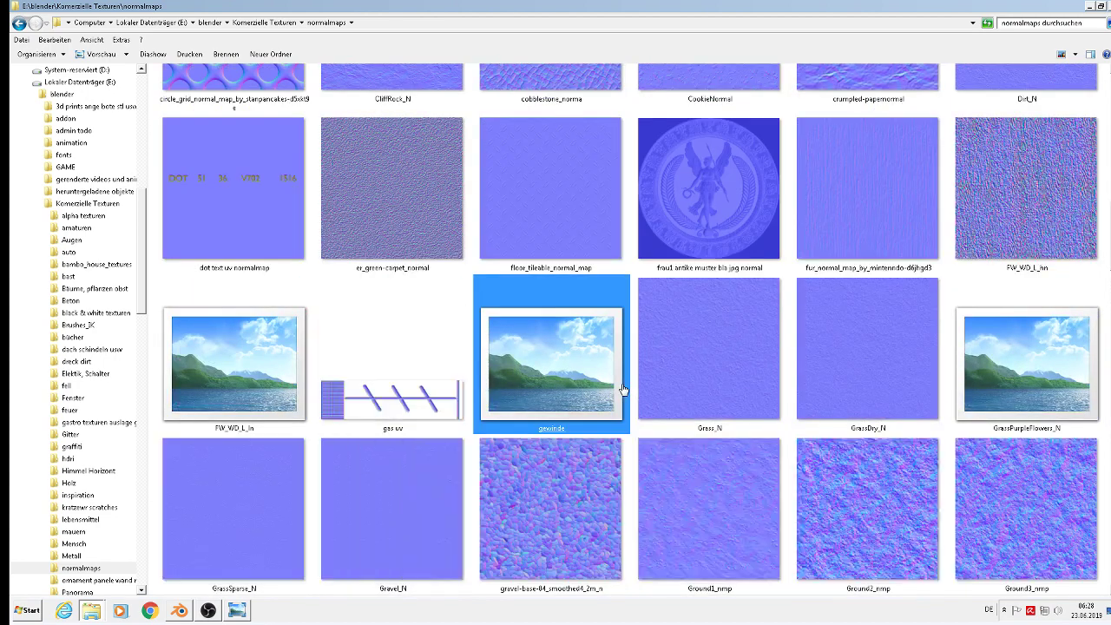
{"action": "left_click", "coordinate": [866, 375]}
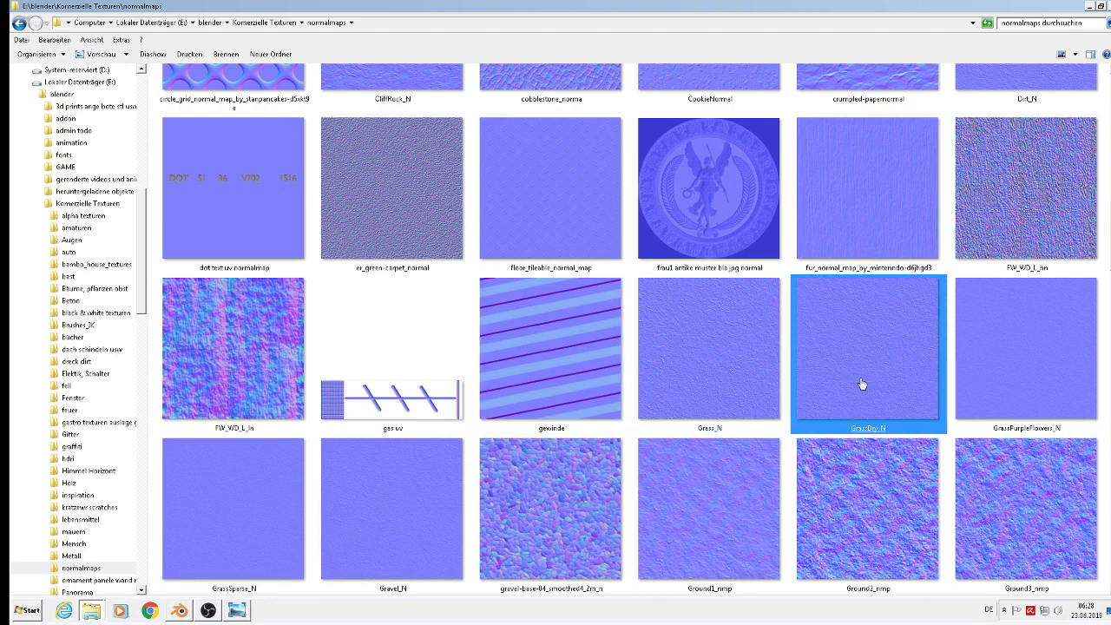
{"action": "scroll", "coordinate": [860, 388], "scroll_direction": "down", "scroll_amount": 3}
{"action": "left_click", "coordinate": [857, 390]}
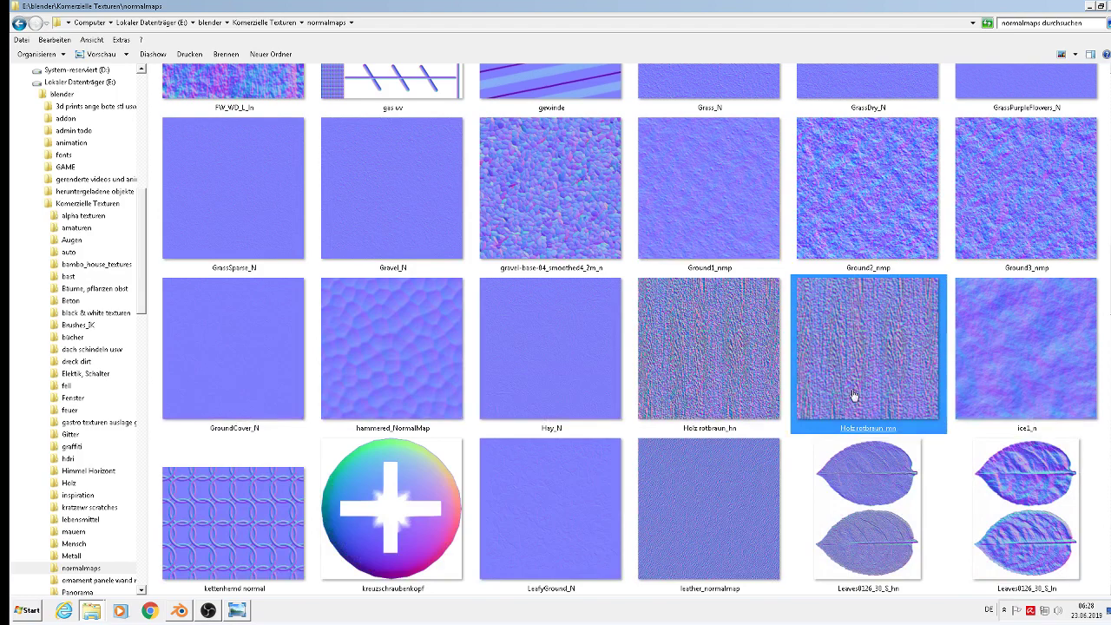
- Preview the GrassSparse_N and LeafyGround_N normal maps at full size, one after the other
{"action": "left_click", "coordinate": [235, 194]}
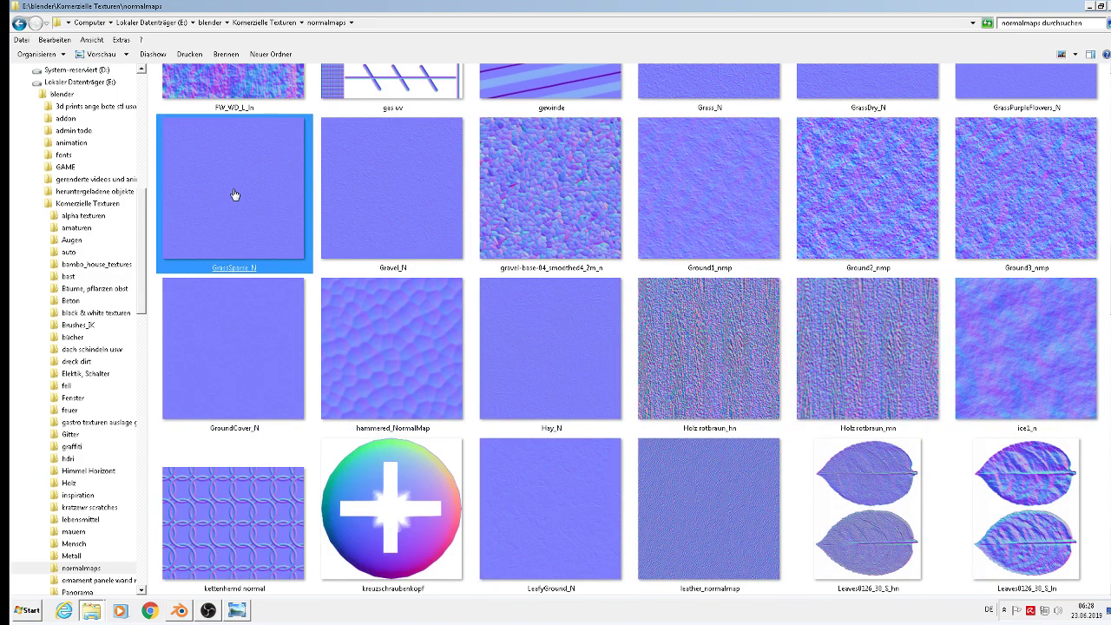
{"action": "double_click", "coordinate": [234, 194]}
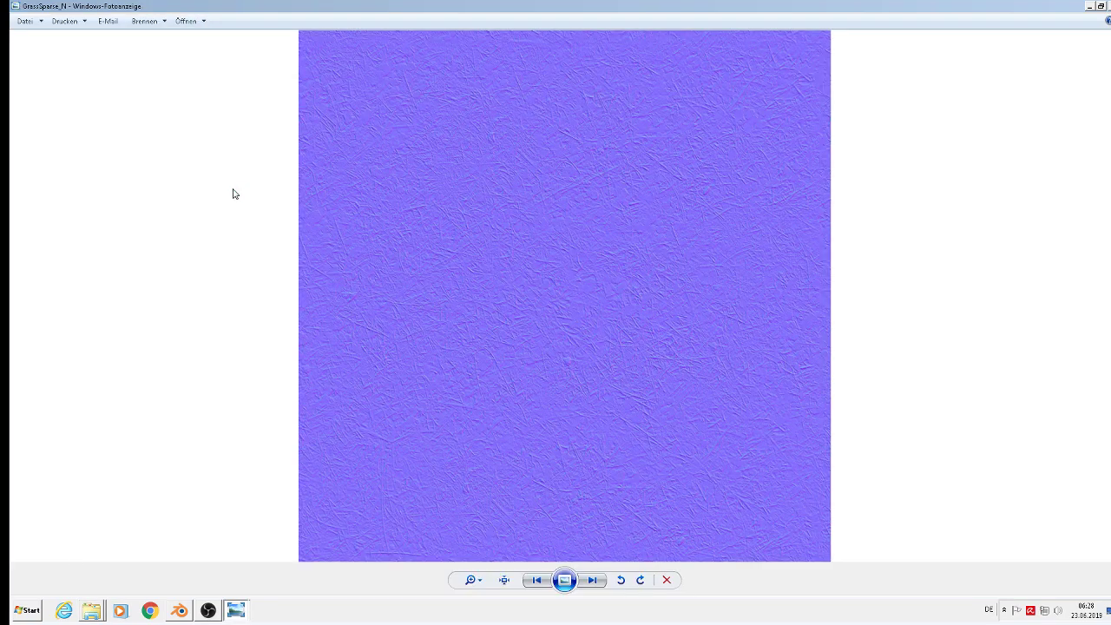
{"action": "key", "text": "alt+F4"}
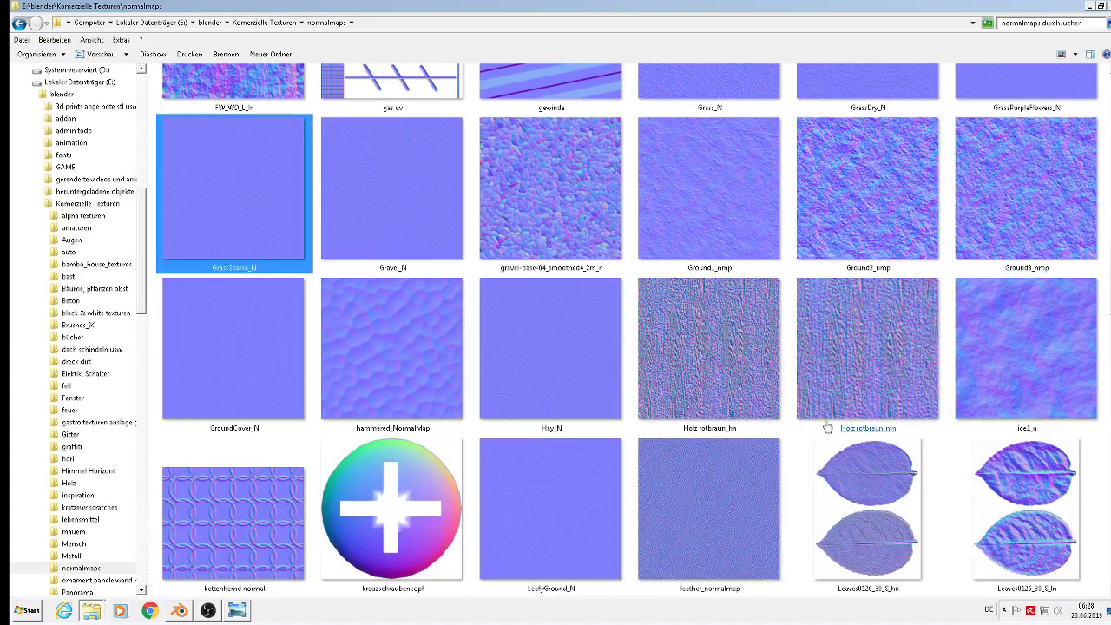
{"action": "scroll", "coordinate": [816, 429], "scroll_direction": "down", "scroll_amount": 3}
{"action": "double_click", "coordinate": [501, 138]}
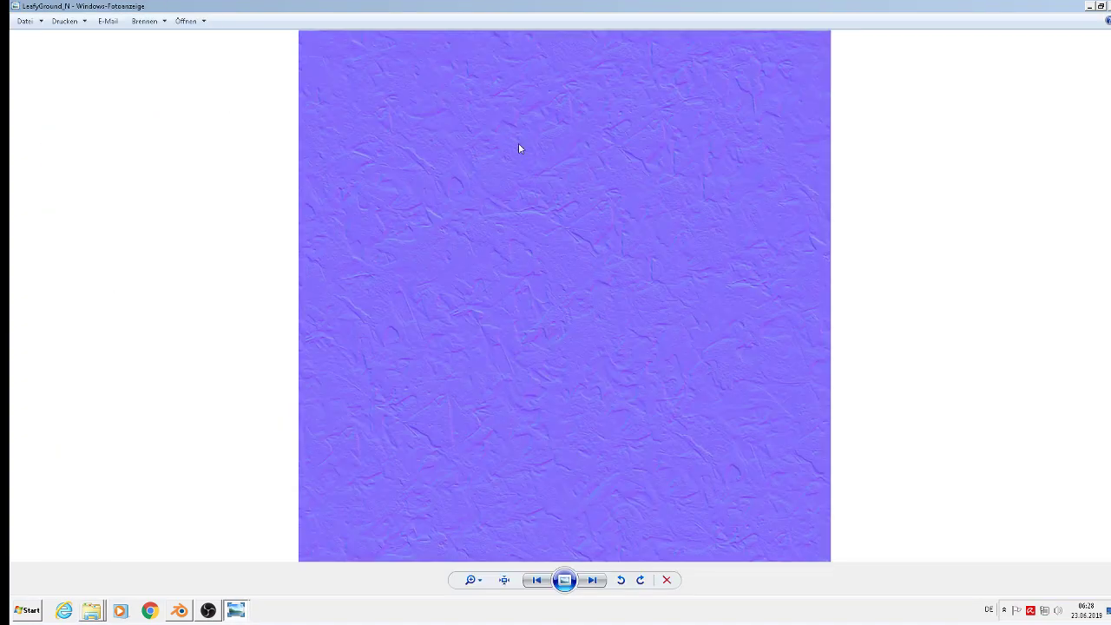
- Preview the Mud_N and normal asphalt normal maps at full size, one after the other
{"action": "key", "text": "alt+F4"}
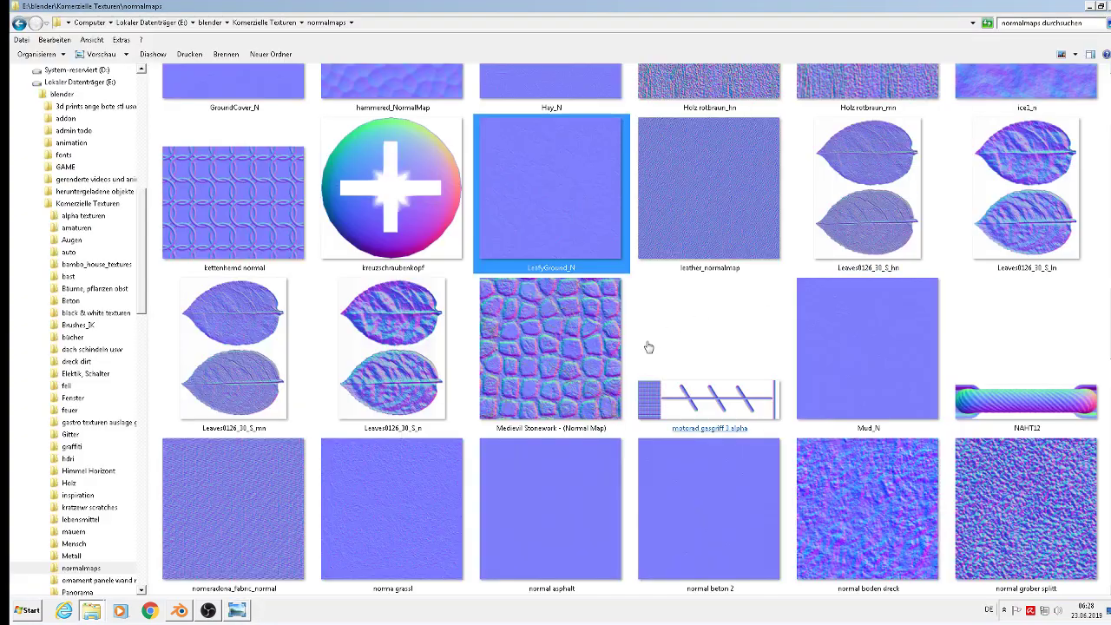
{"action": "double_click", "coordinate": [870, 371]}
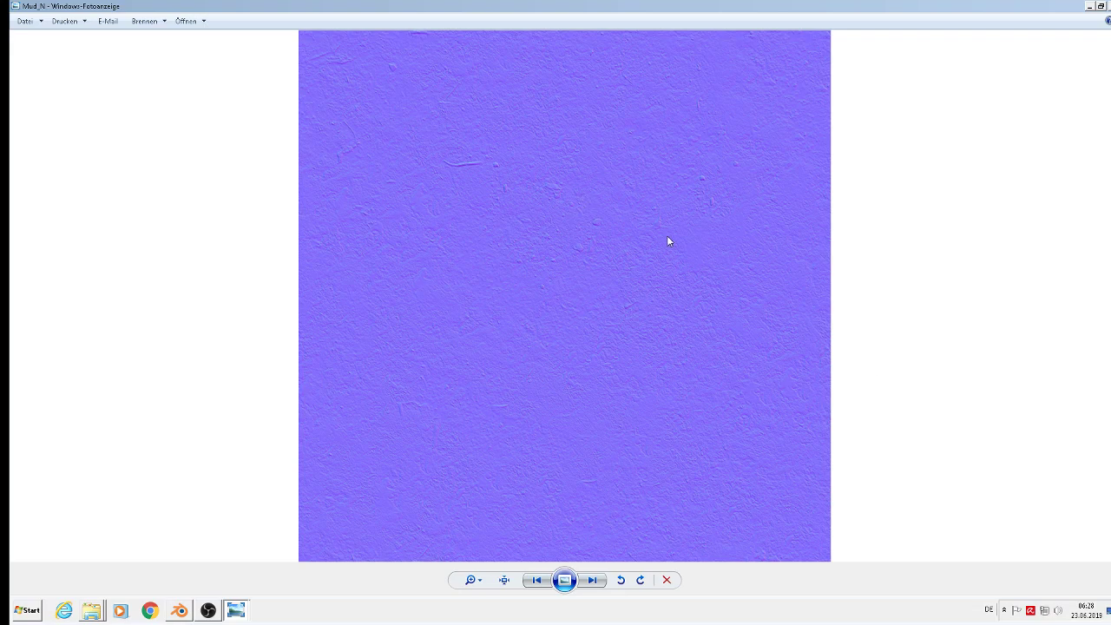
{"action": "key", "text": "alt+F4"}
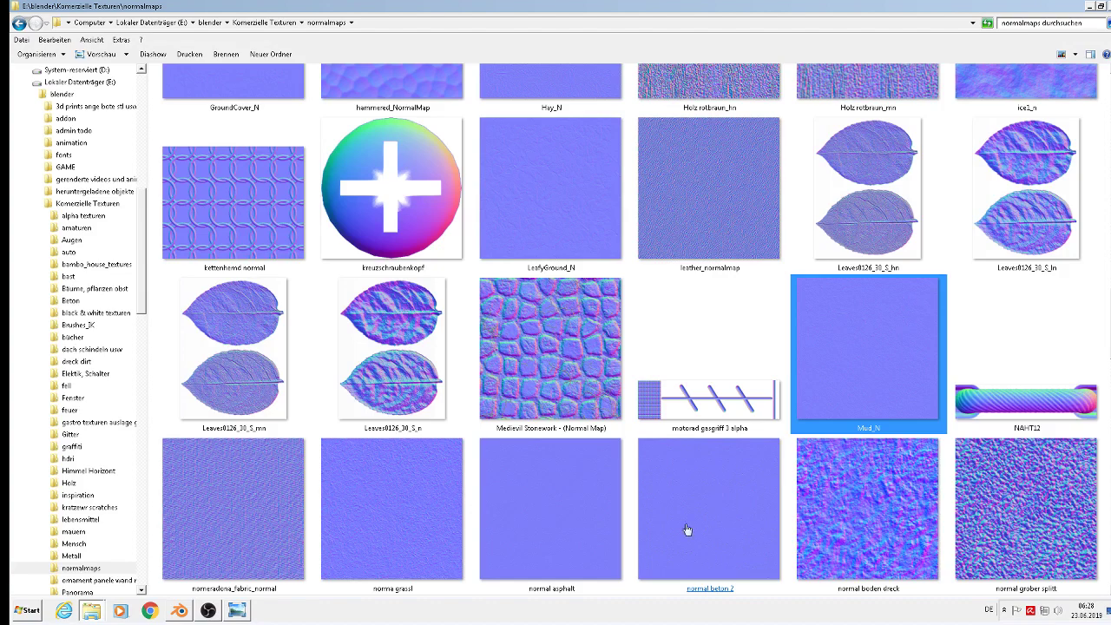
{"action": "scroll", "coordinate": [661, 521], "scroll_direction": "down", "scroll_amount": 3}
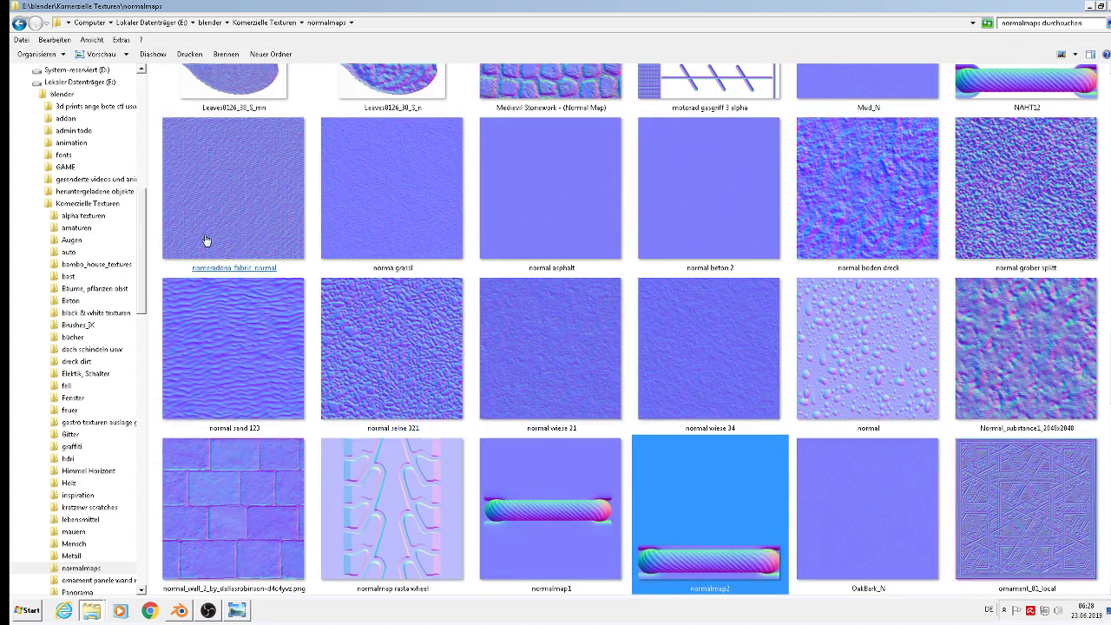
{"action": "double_click", "coordinate": [560, 222]}
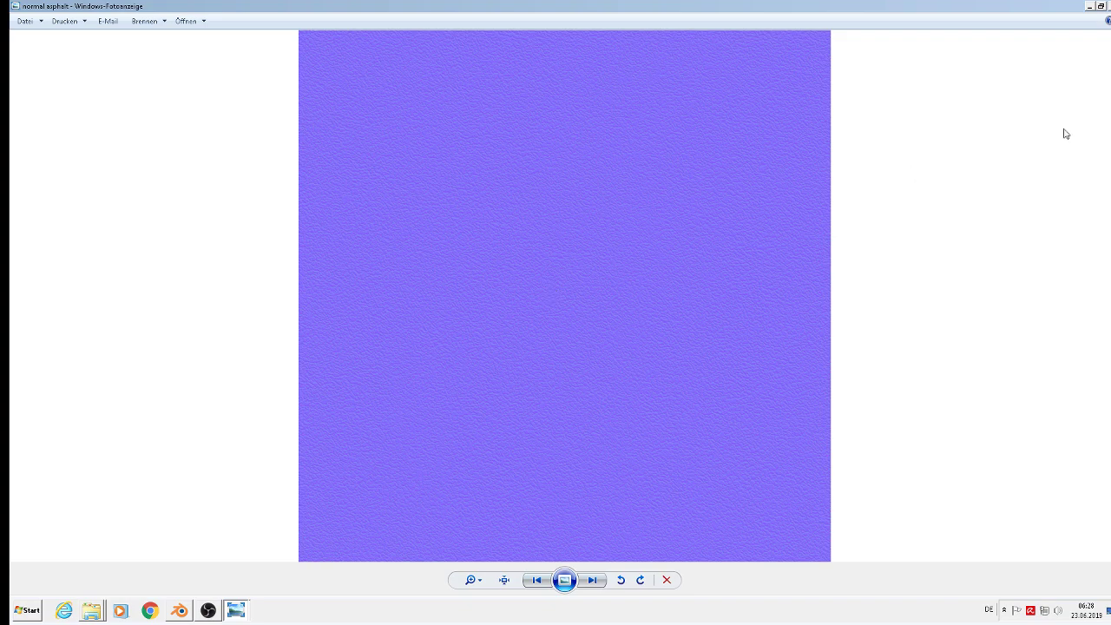
{"action": "key", "text": "alt+F4"}
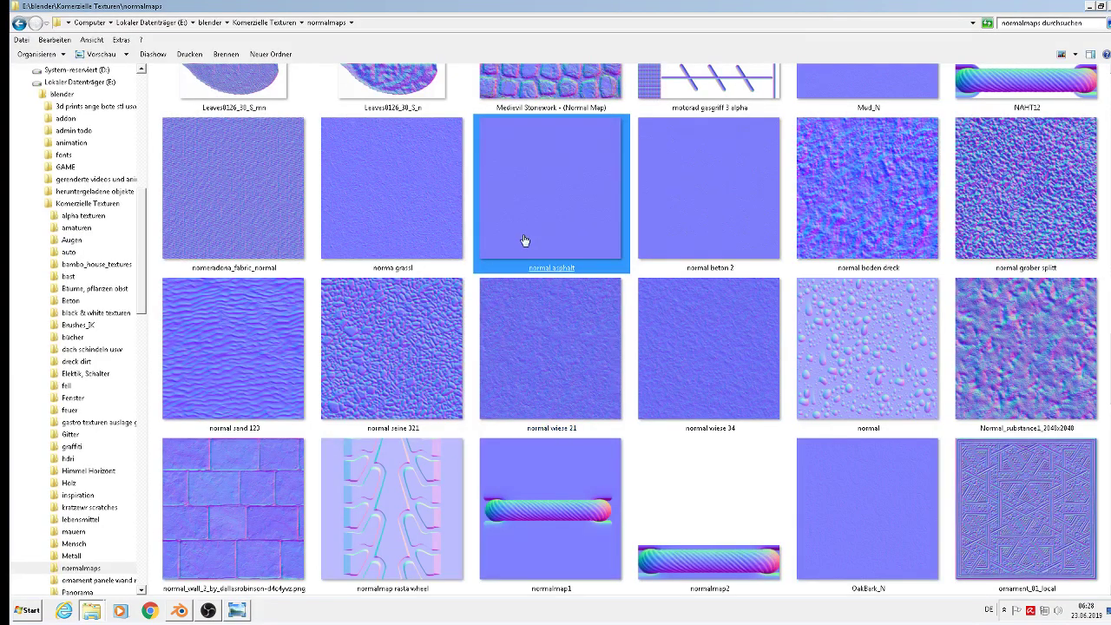
- Copy the normal asphalt image file and minimize the normalmaps folder window
{"action": "right_click", "coordinate": [549, 242]}
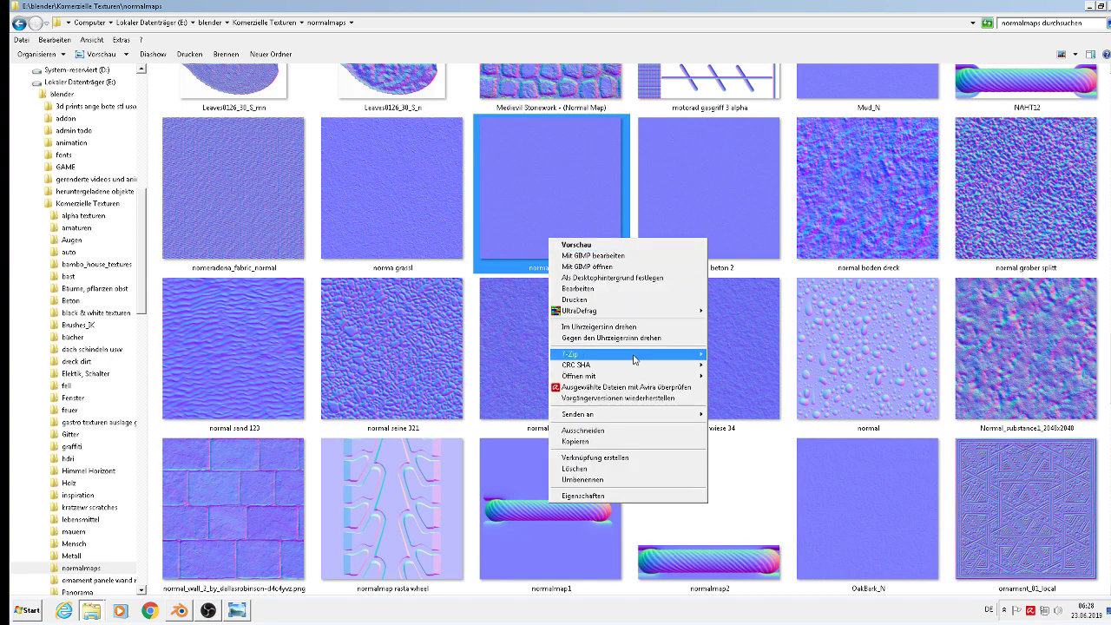
{"action": "left_click", "coordinate": [614, 441]}
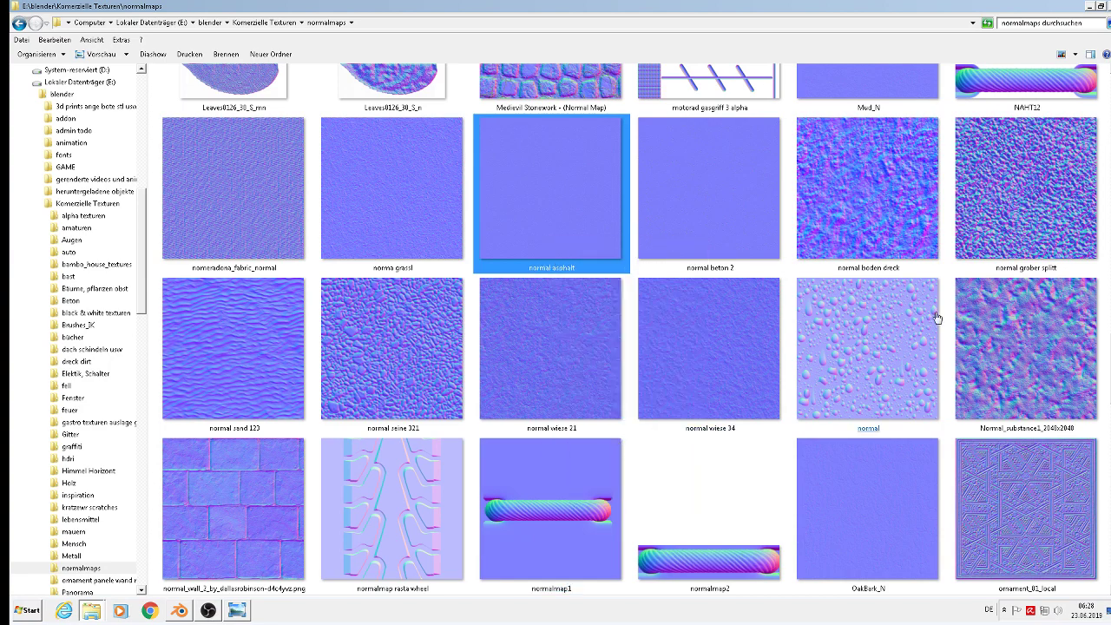
{"action": "left_click", "coordinate": [1091, 7]}
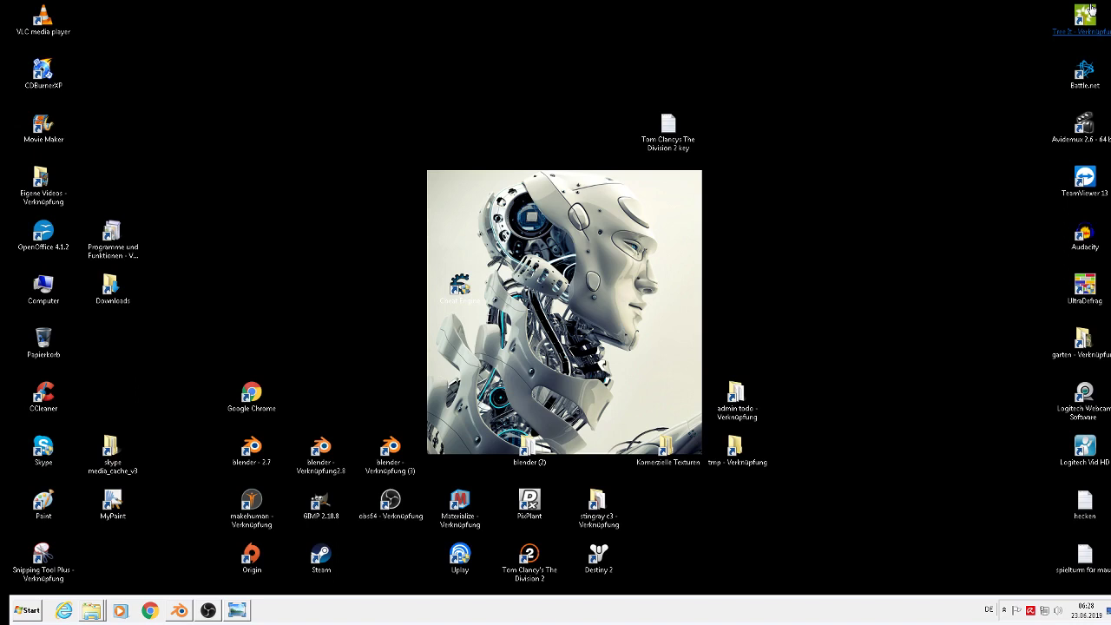
- Open the ural truck folder in the blender directory, inside Modelle 12 vom 17-11-2018
{"action": "double_click", "coordinate": [528, 465]}
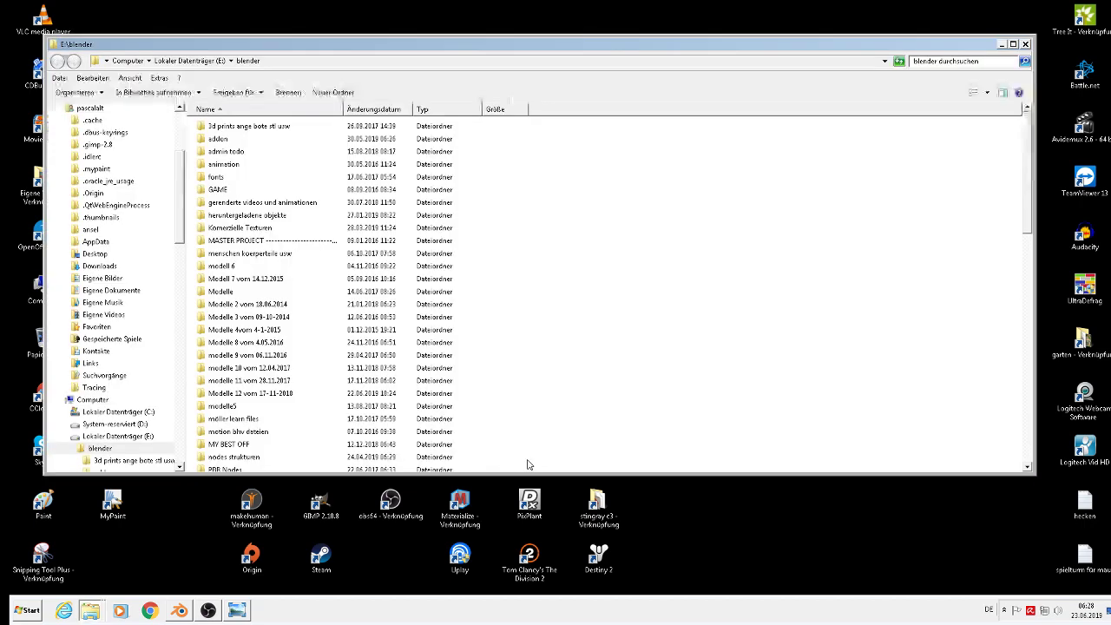
{"action": "double_click", "coordinate": [245, 393]}
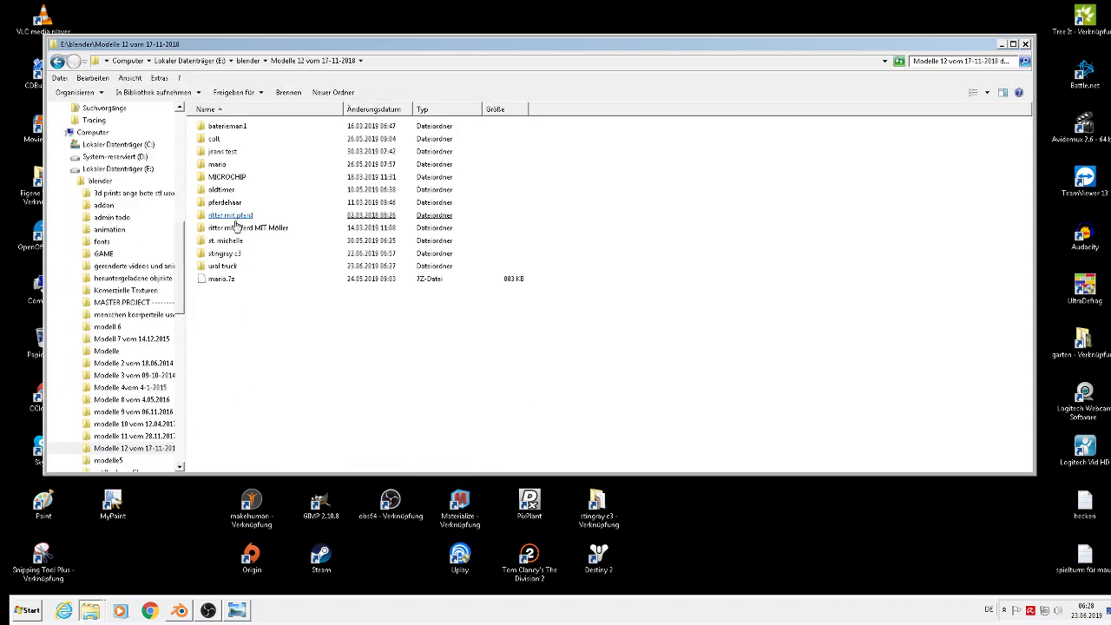
{"action": "double_click", "coordinate": [224, 266]}
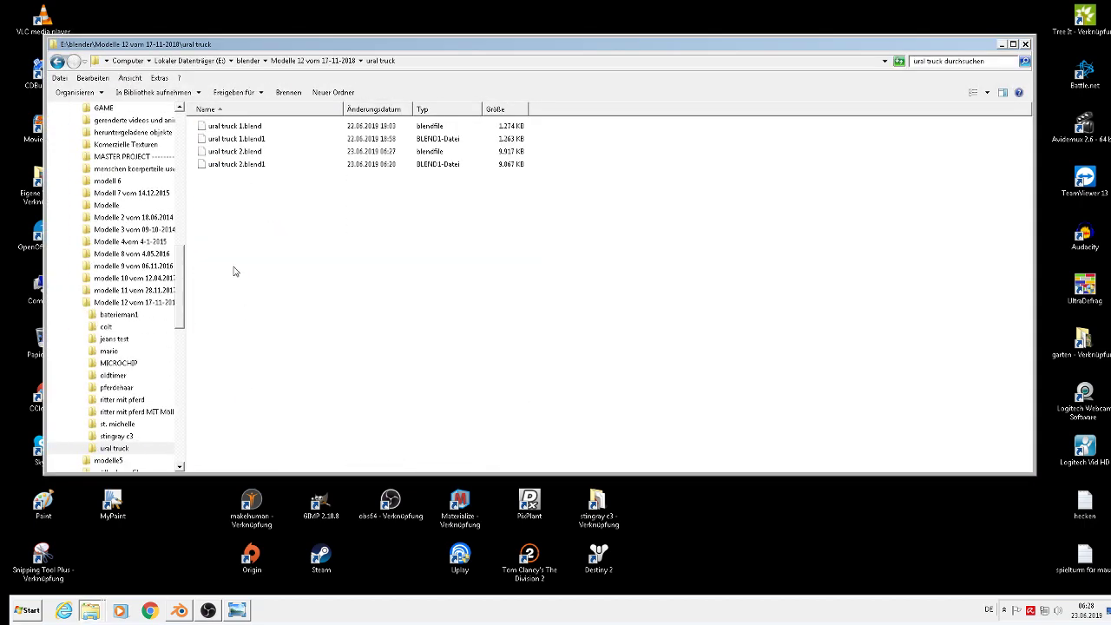
- Create a new folder named texture in the ural truck folder
{"action": "right_click", "coordinate": [230, 204]}
{"action": "mouse_move", "coordinate": [285, 314]}
{"action": "left_click", "coordinate": [346, 311]}
{"action": "right_click", "coordinate": [227, 234]}
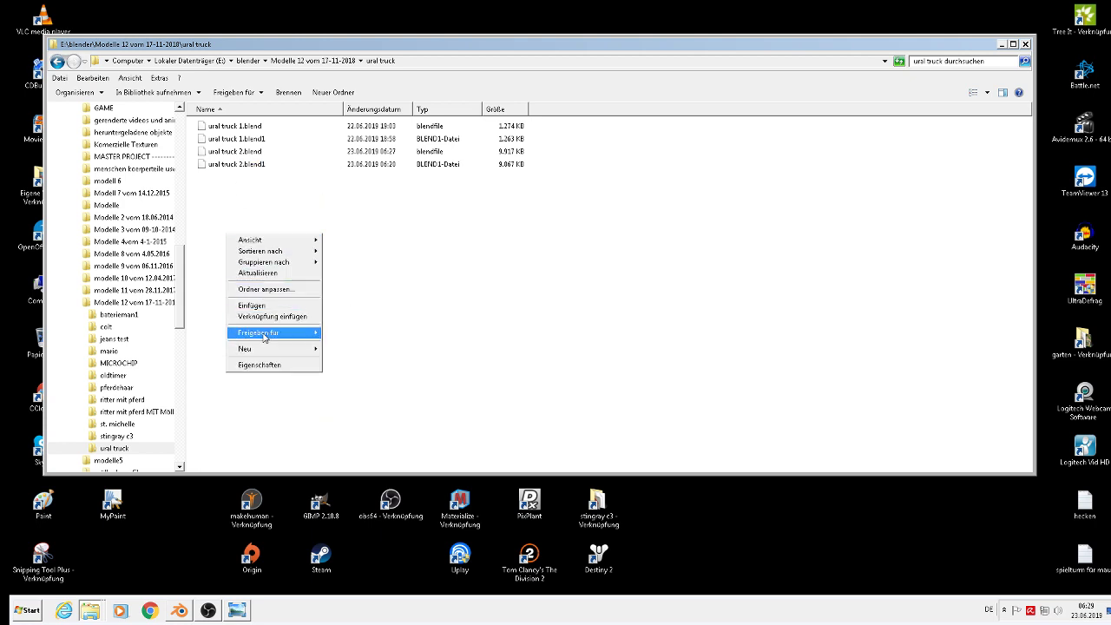
{"action": "mouse_move", "coordinate": [304, 351]}
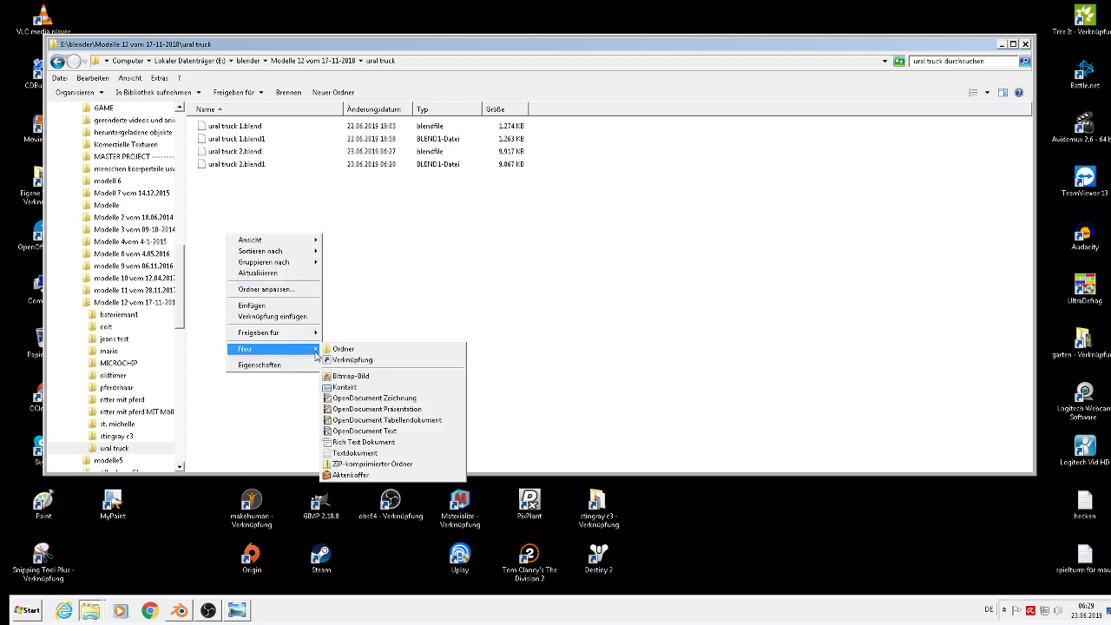
{"action": "left_click", "coordinate": [364, 350]}
{"action": "type", "text": "c"}
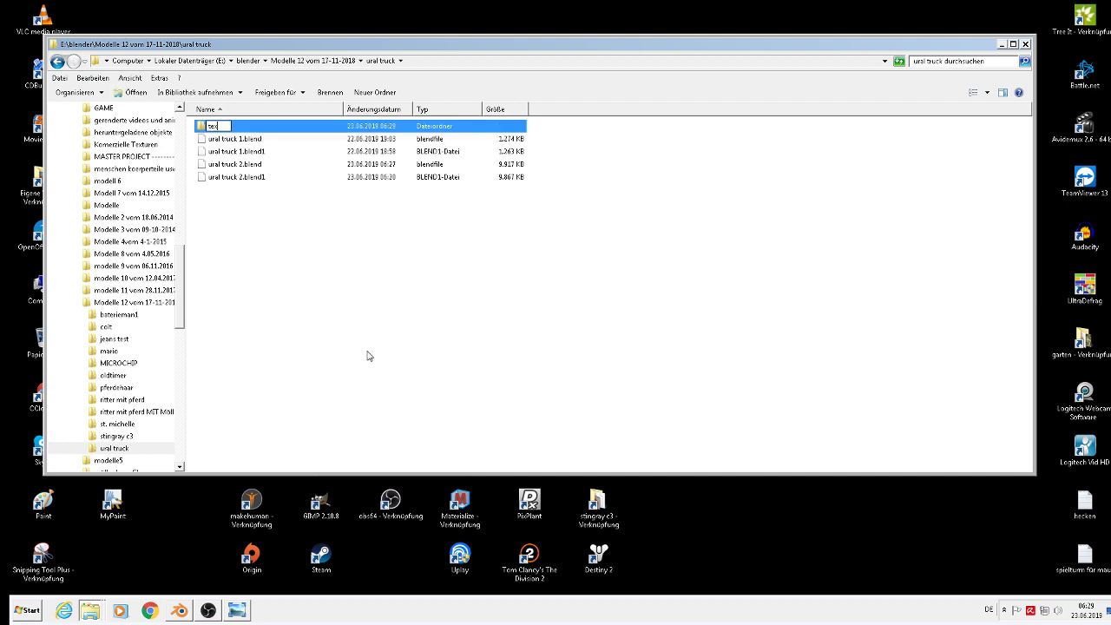
{"action": "key", "text": "Return"}
- Paste the copied normal asphalt image into the texture folder and display the folder contents as extra large icons
{"action": "double_click", "coordinate": [233, 130]}
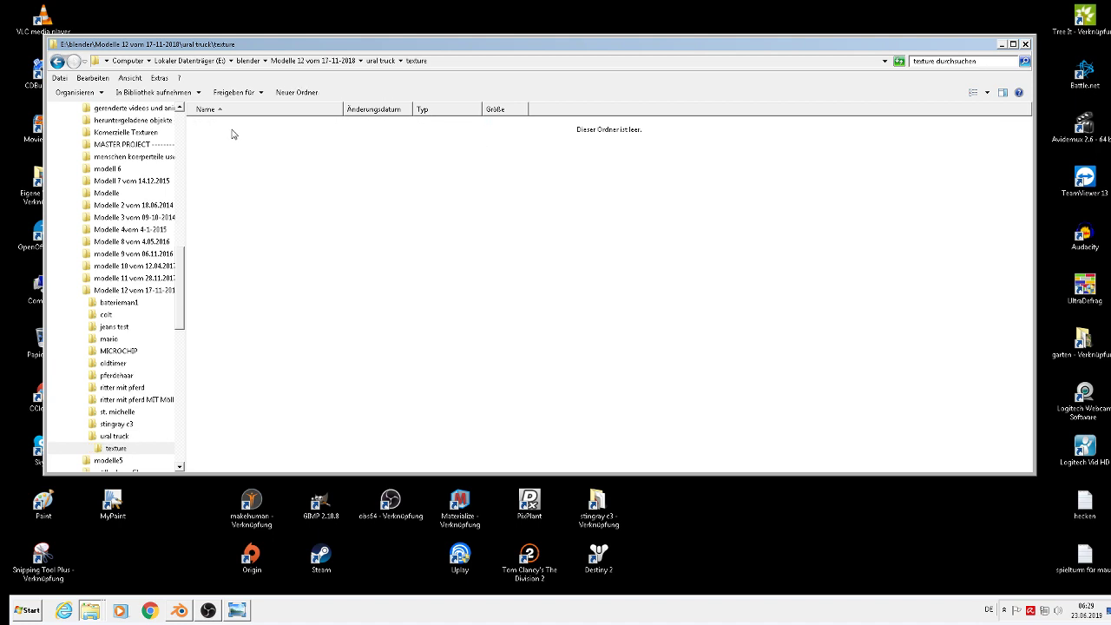
{"action": "right_click", "coordinate": [250, 191]}
{"action": "left_click", "coordinate": [291, 262]}
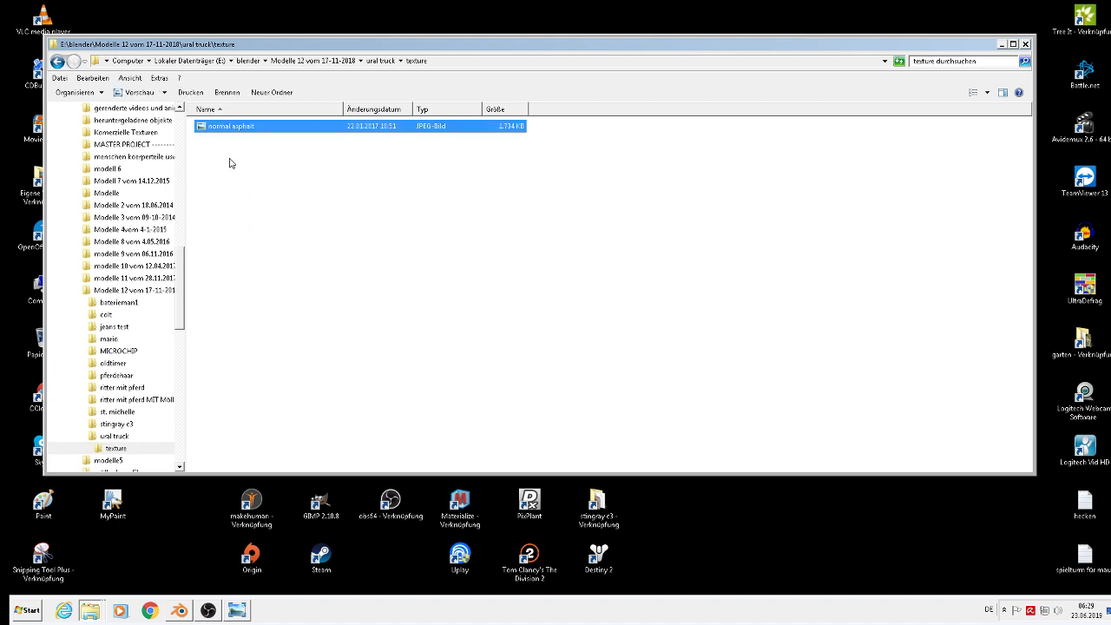
{"action": "left_click", "coordinate": [987, 92]}
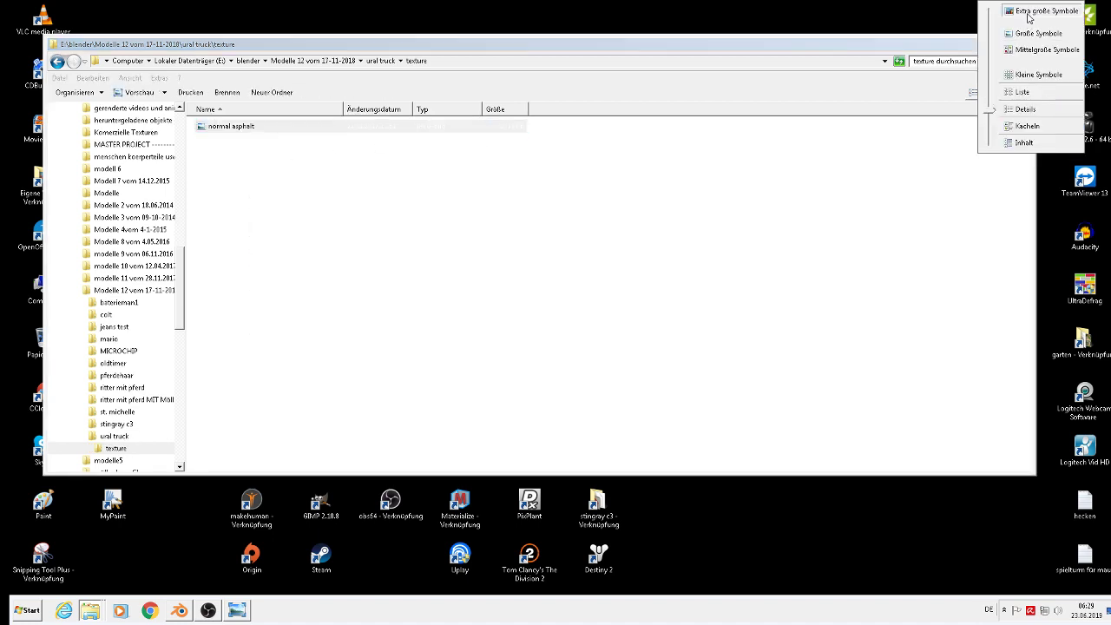
{"action": "left_click", "coordinate": [1041, 11]}
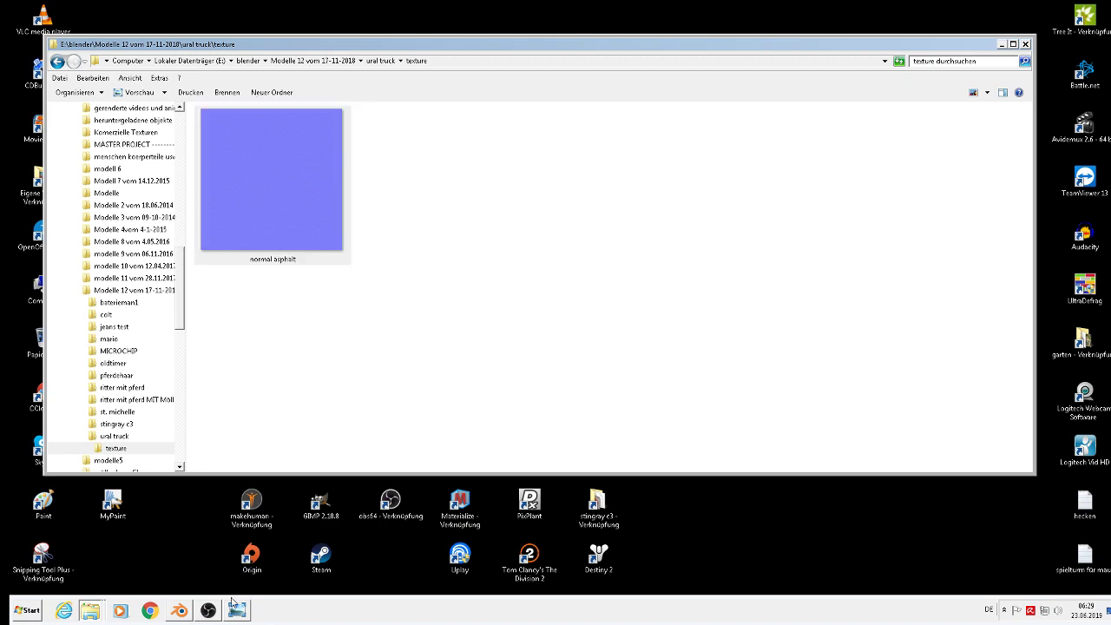
- Switch to Blender and add an Image Texture node to the tire material, beside the Principled BSDF nodes
{"action": "left_click", "coordinate": [179, 611]}
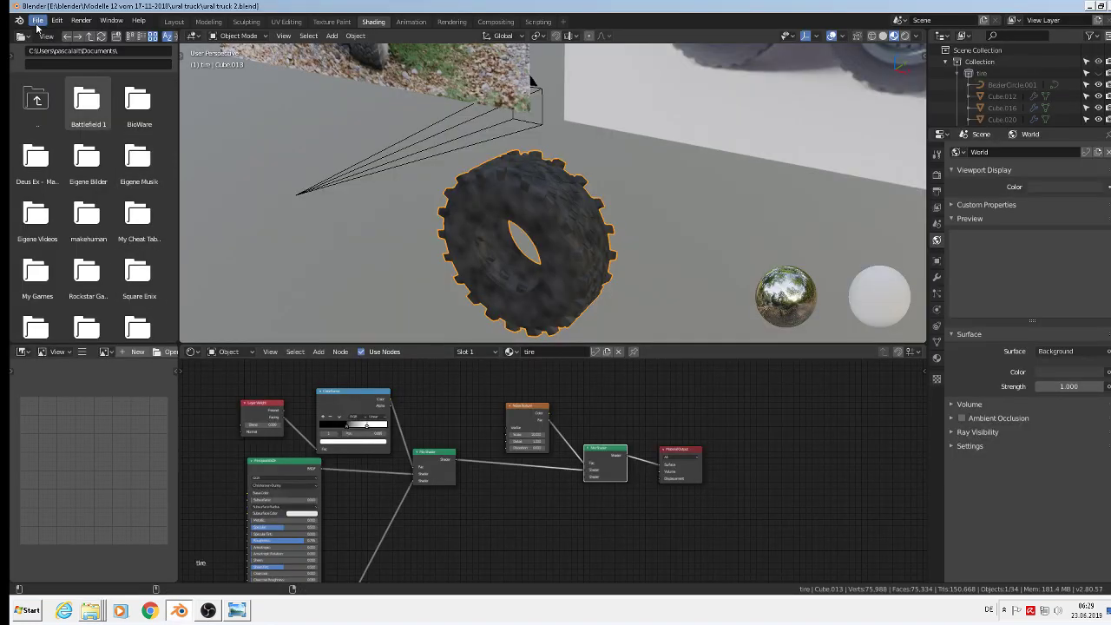
{"action": "left_click", "coordinate": [37, 20]}
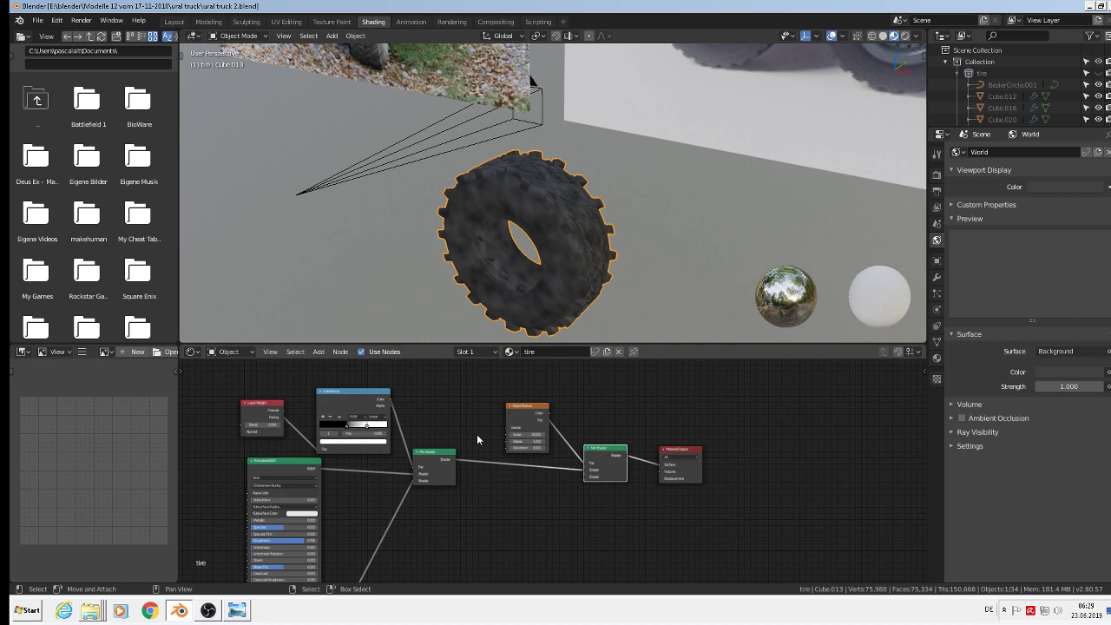
{"action": "middle_click_drag", "start_coordinate": [460, 520], "coordinate": [812, 393]}
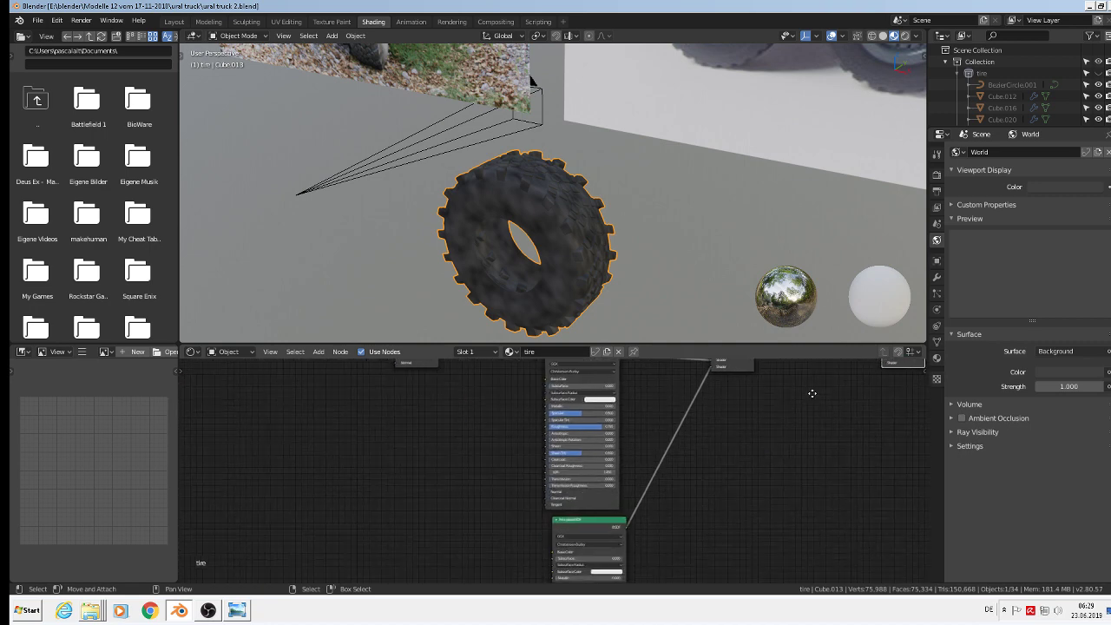
{"action": "scroll", "coordinate": [605, 498], "scroll_direction": "up", "scroll_amount": 1}
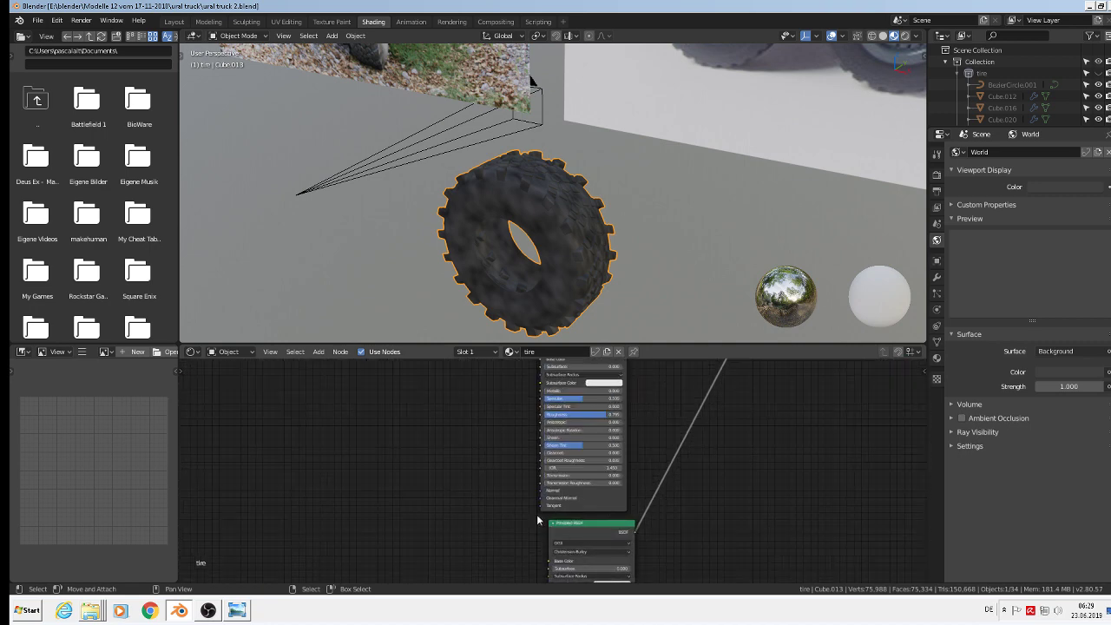
{"action": "left_click", "coordinate": [348, 354]}
{"action": "left_click", "coordinate": [322, 353]}
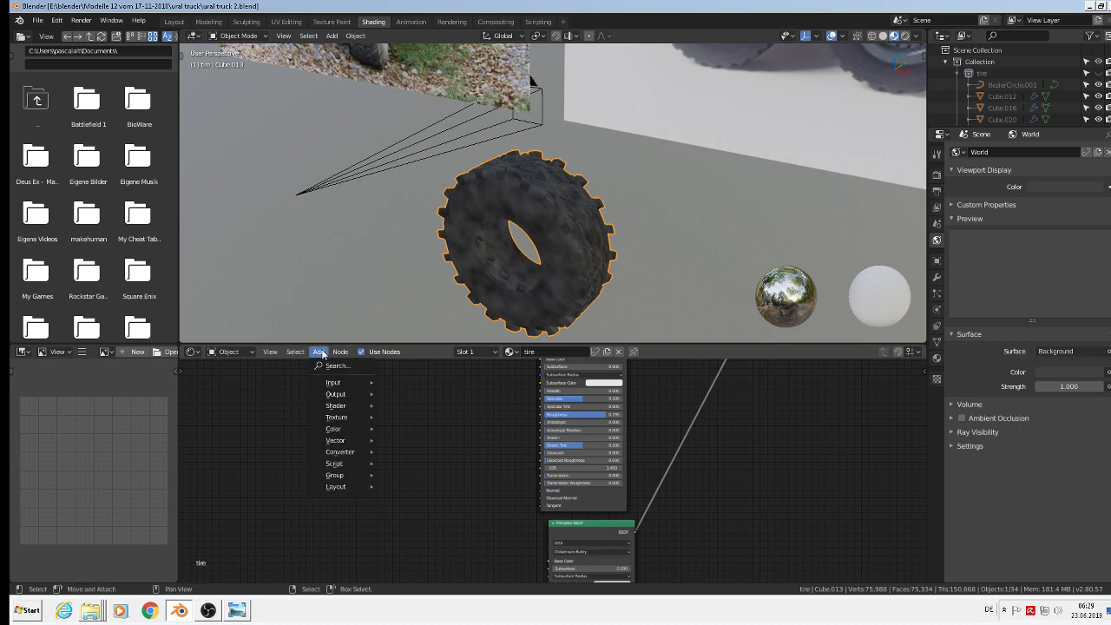
{"action": "mouse_move", "coordinate": [343, 418]}
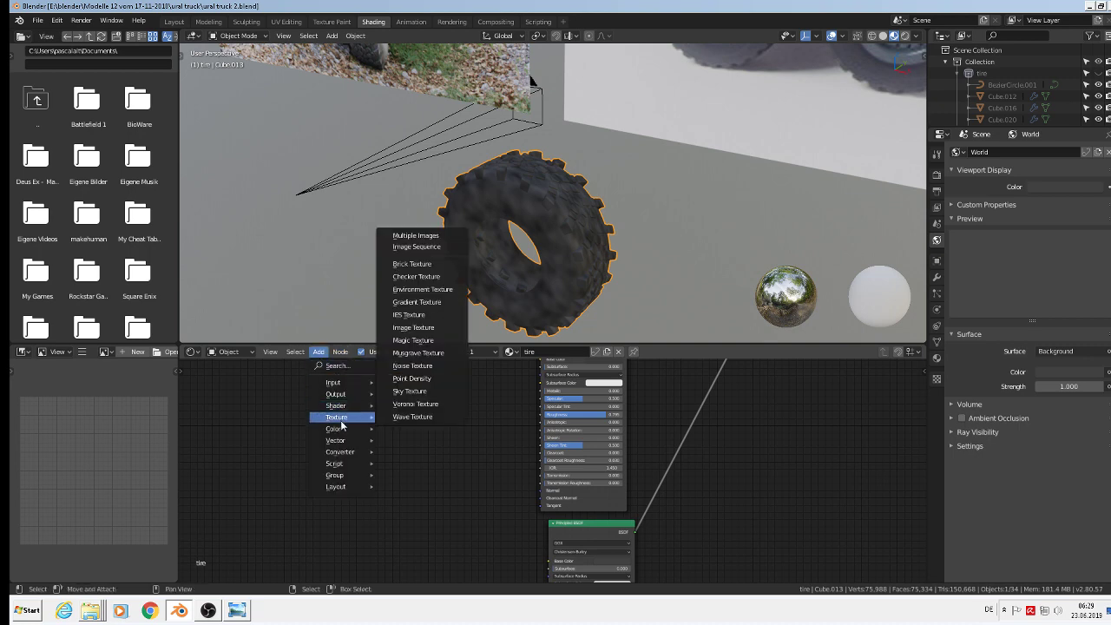
{"action": "left_click", "coordinate": [437, 332]}
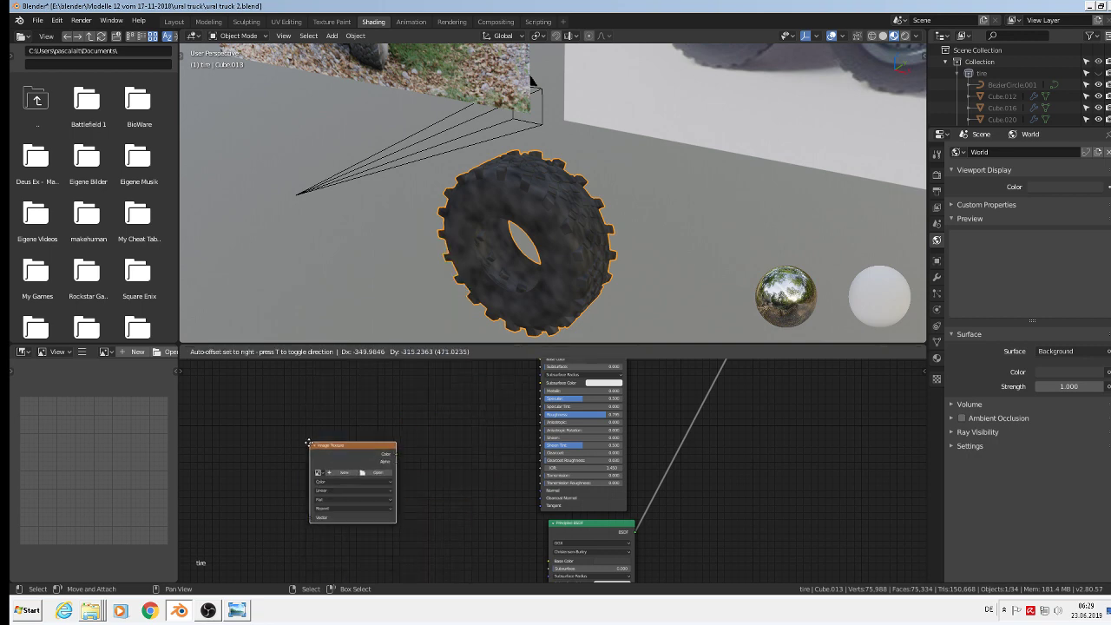
{"action": "left_click", "coordinate": [369, 506]}
- Load normal asphalt.jpg from the texture folder into the Image Texture node and set its color space to Non-Color Data
{"action": "scroll", "coordinate": [364, 495], "scroll_direction": "up", "scroll_amount": 3}
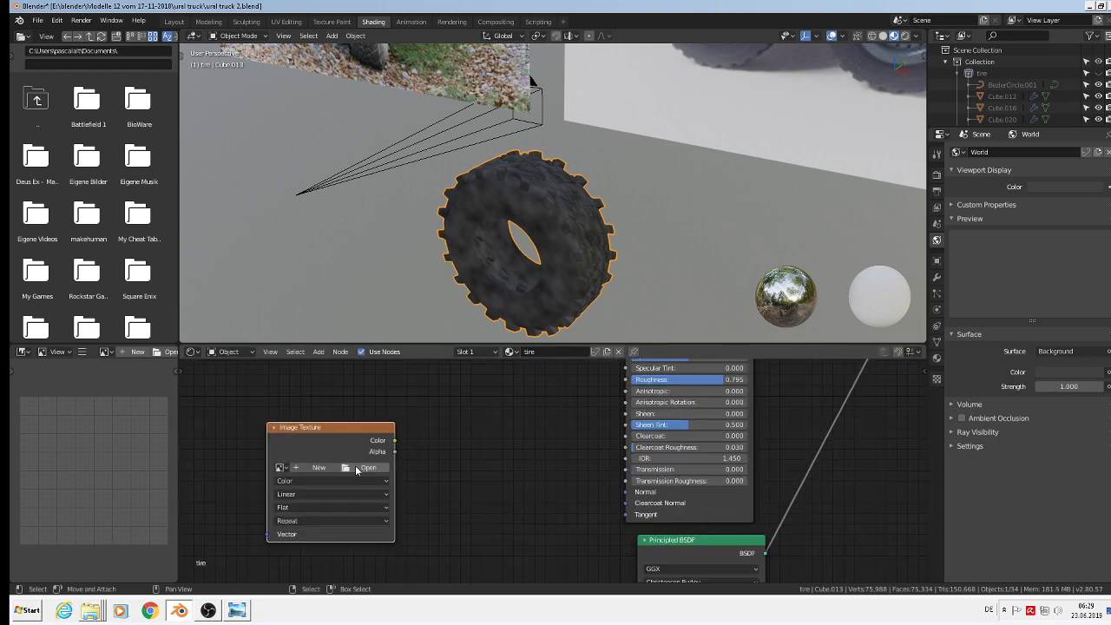
{"action": "left_click", "coordinate": [355, 465]}
{"action": "left_click", "coordinate": [172, 90]}
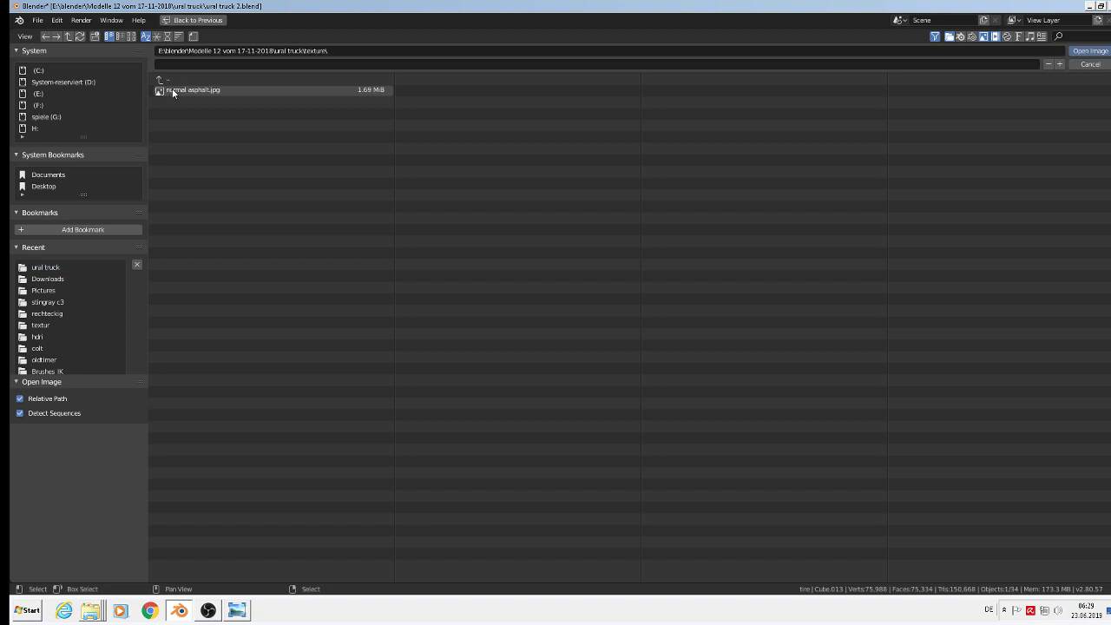
{"action": "left_click", "coordinate": [195, 90]}
{"action": "double_click", "coordinate": [195, 89]}
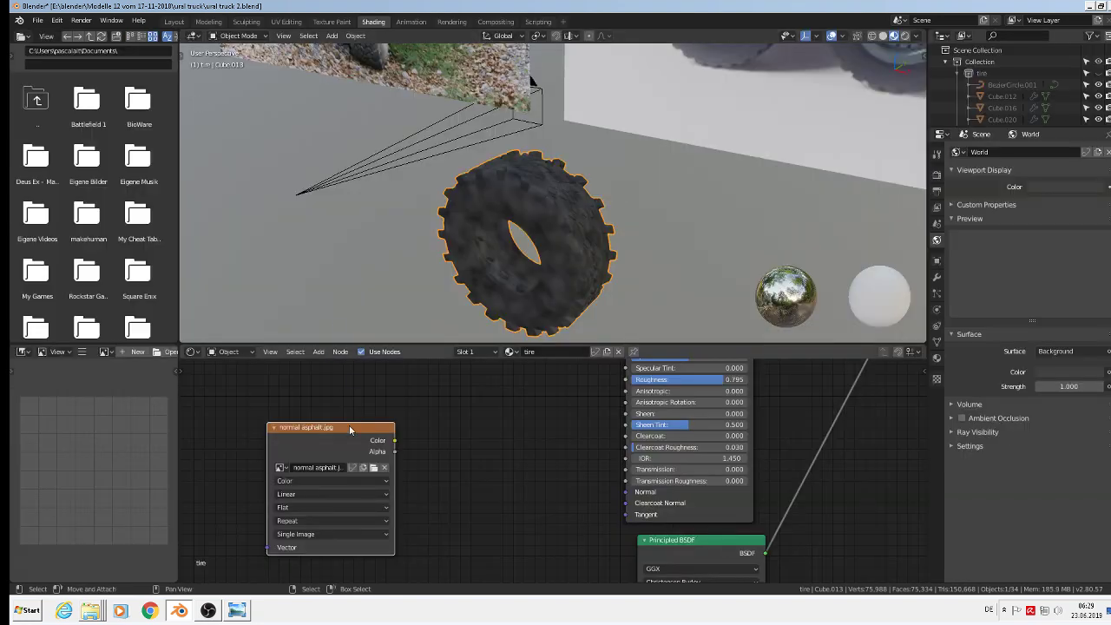
{"action": "scroll", "coordinate": [314, 482], "scroll_direction": "up", "scroll_amount": 1}
{"action": "left_click", "coordinate": [292, 480]}
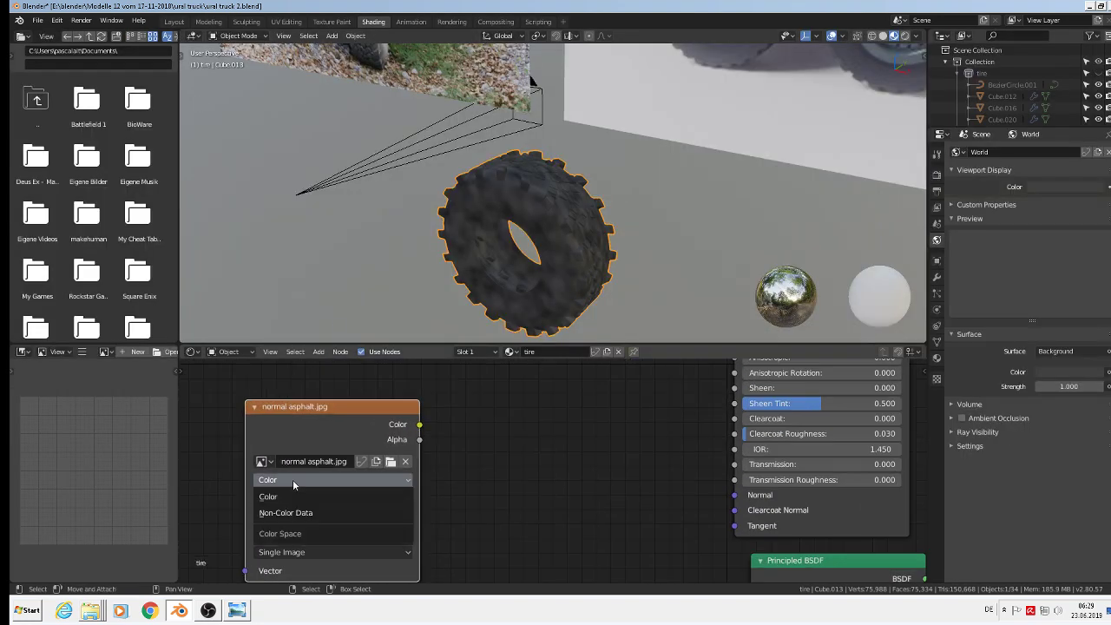
{"action": "left_click", "coordinate": [303, 514]}
- Add a Normal Map node between the normal asphalt.jpg texture node and the upper Principled BSDF
{"action": "scroll", "coordinate": [360, 496], "scroll_direction": "down", "scroll_amount": 4}
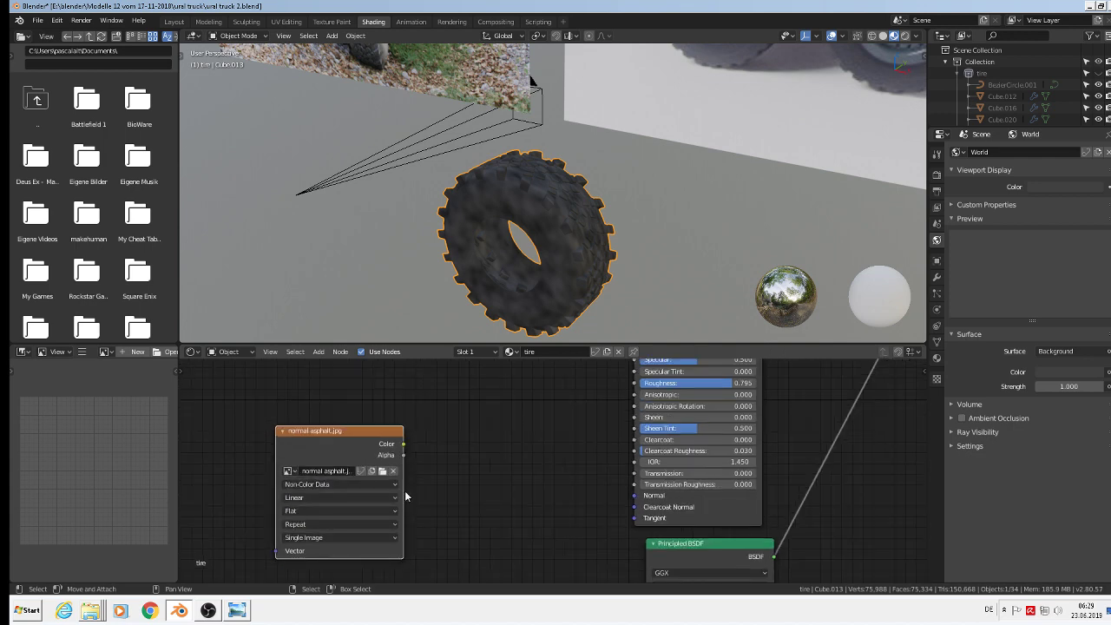
{"action": "left_click", "coordinate": [319, 351]}
{"action": "mouse_move", "coordinate": [344, 453]}
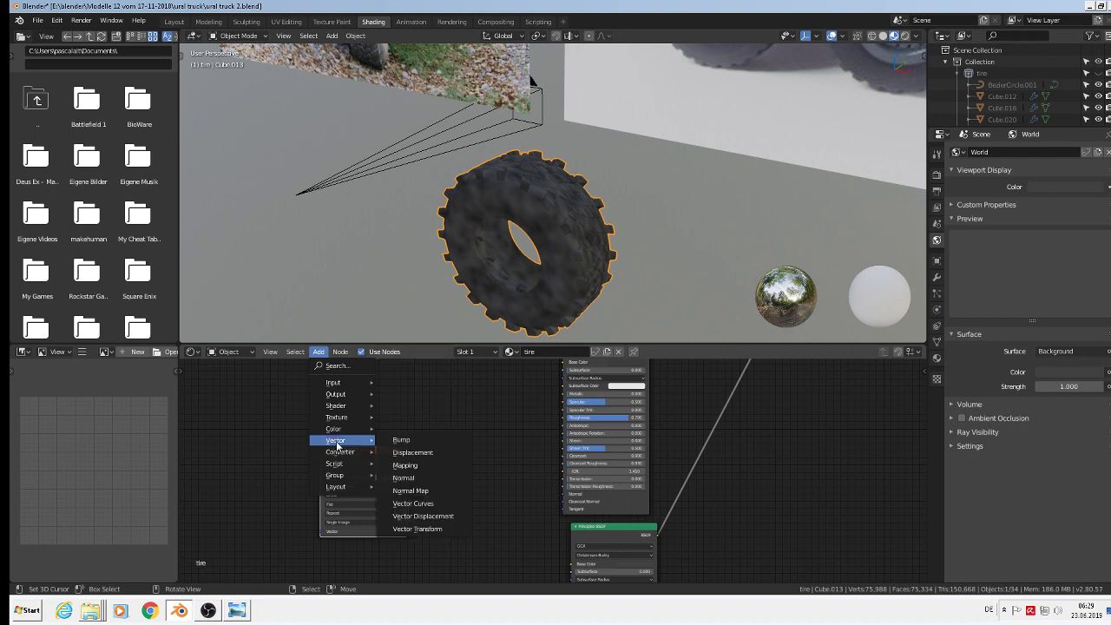
{"action": "left_click", "coordinate": [410, 490]}
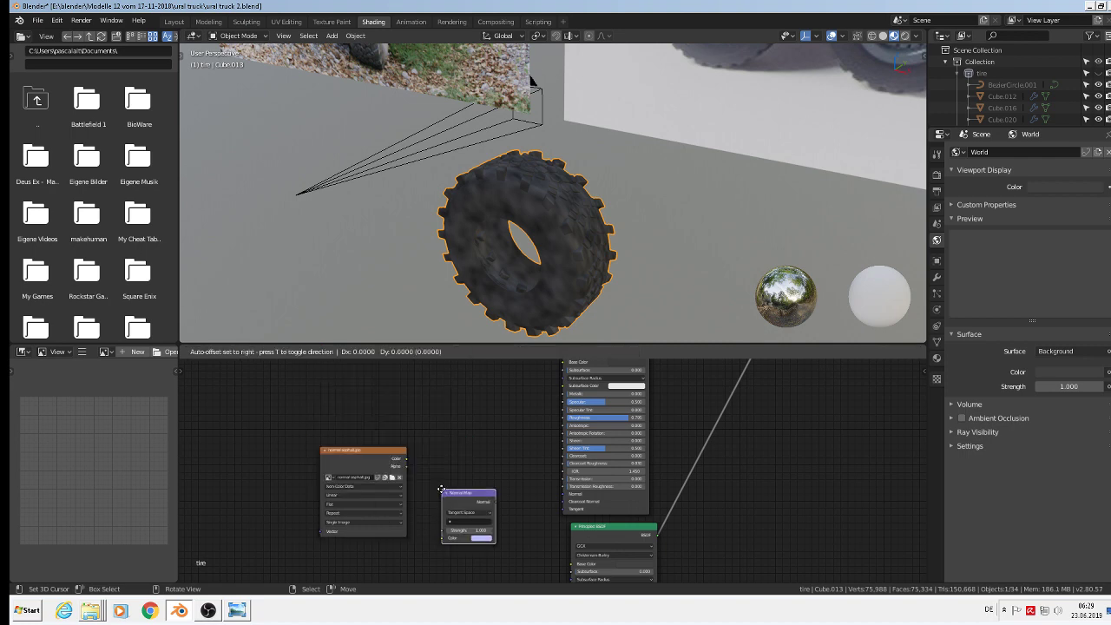
{"action": "left_click", "coordinate": [431, 457]}
- Connect the image texture's Color to the Normal Map's Color, and its Normal output to the upper Principled BSDF's Normal input
{"action": "scroll", "coordinate": [399, 473], "scroll_direction": "up", "scroll_amount": 4}
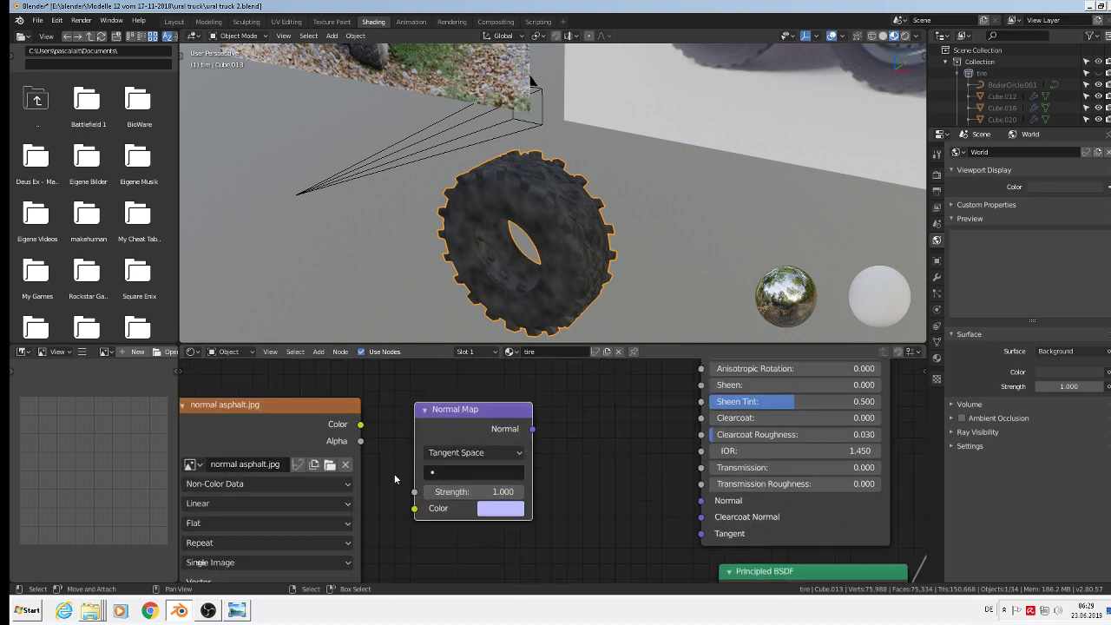
{"action": "left_click_drag", "start_coordinate": [363, 429], "coordinate": [416, 511]}
{"action": "left_click_drag", "start_coordinate": [527, 433], "coordinate": [701, 503]}
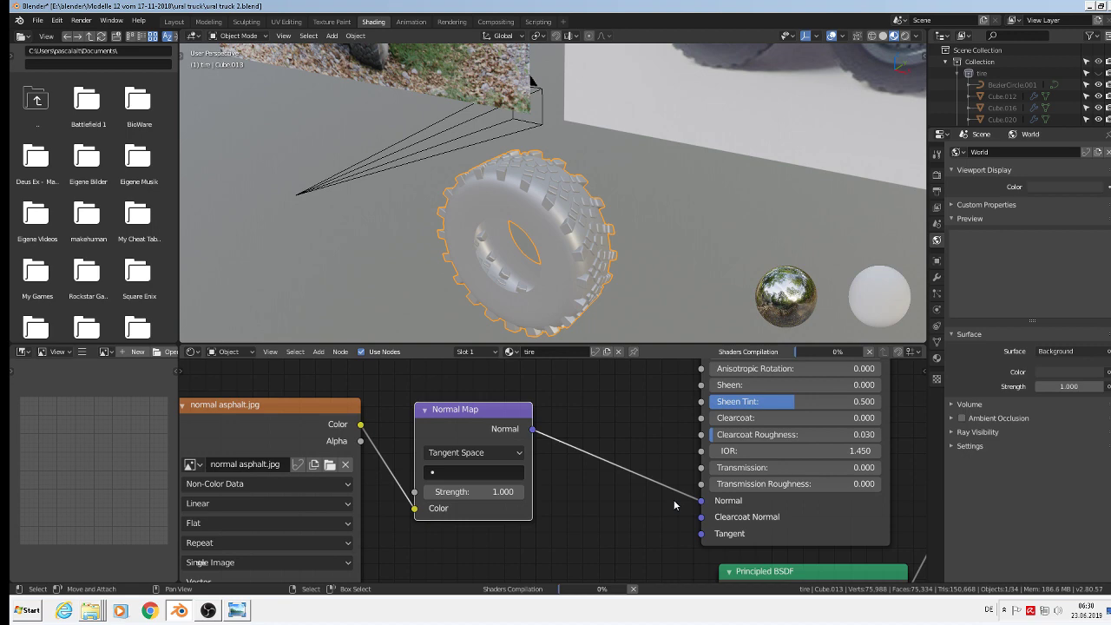
- Check the tire's surface up close and save the blend file under its existing name
{"action": "scroll", "coordinate": [557, 224], "scroll_direction": "up", "scroll_amount": 6}
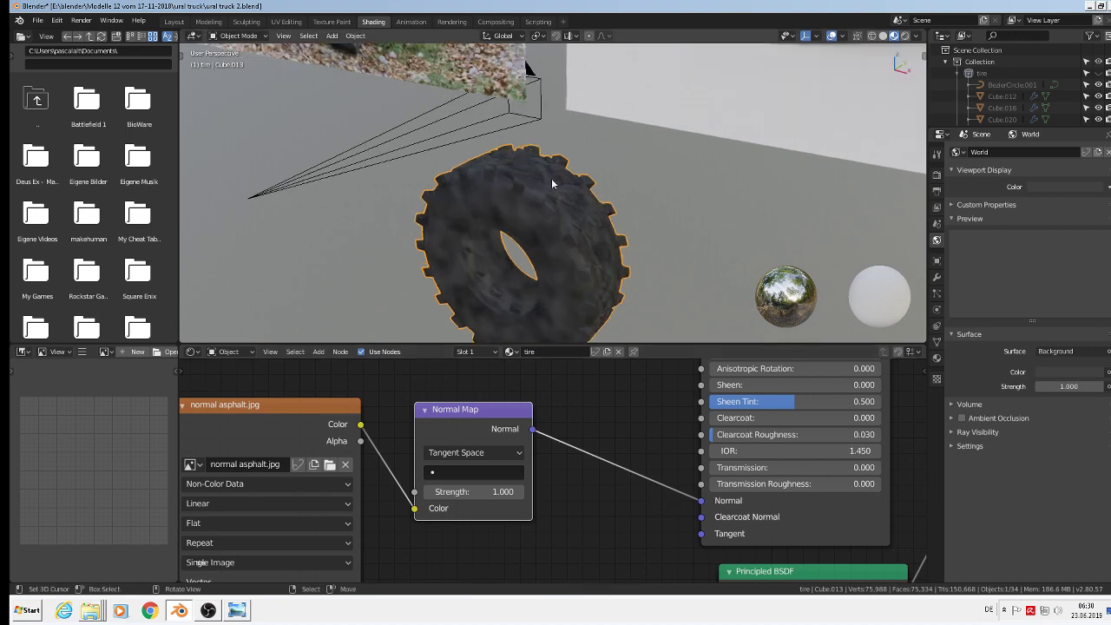
{"action": "scroll", "coordinate": [553, 249], "scroll_direction": "up", "scroll_amount": 3}
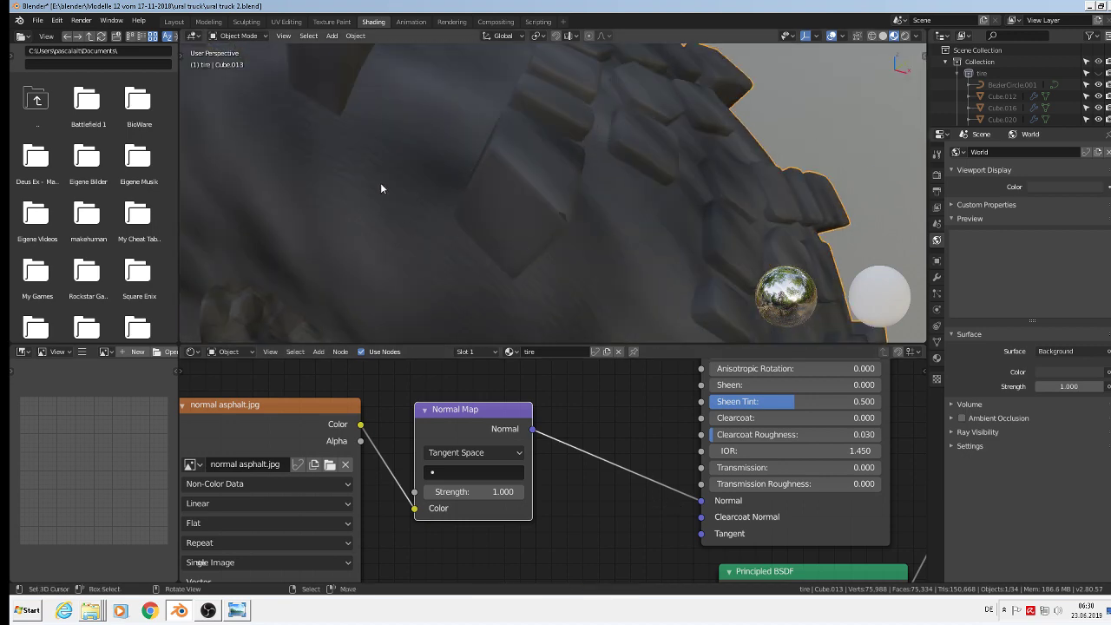
{"action": "scroll", "coordinate": [411, 475], "scroll_direction": "down", "scroll_amount": 2}
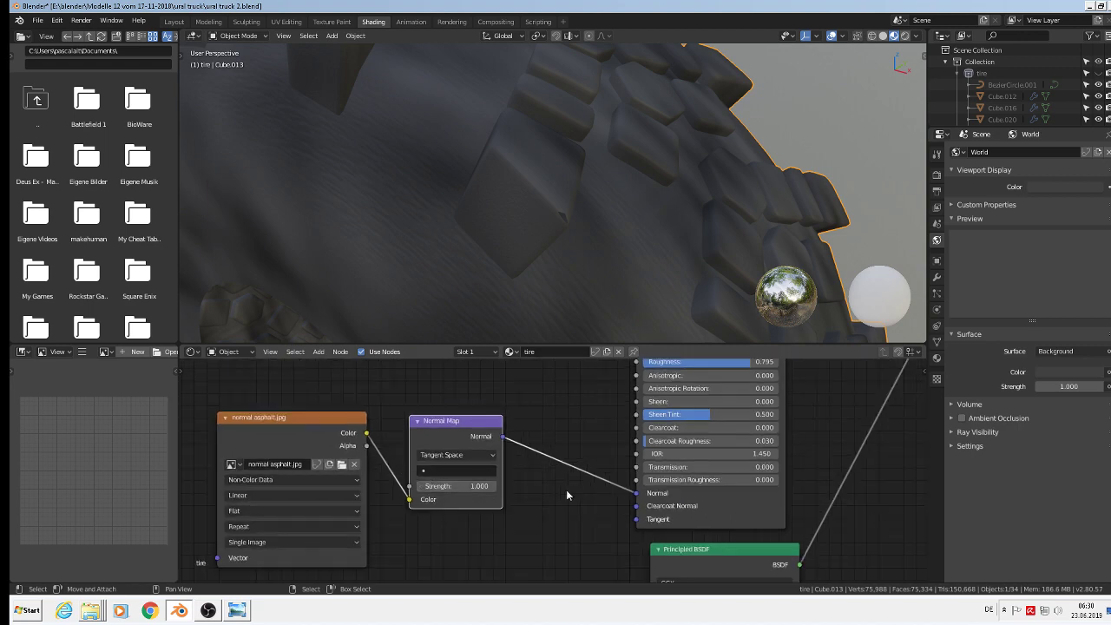
{"action": "left_click", "coordinate": [38, 20]}
{"action": "left_click", "coordinate": [54, 109]}
- Unwrap the entire tire mesh with Smart UV Project, using an angle limit of 66 and an island margin of 0
{"action": "scroll", "coordinate": [415, 174], "scroll_direction": "down", "scroll_amount": 6}
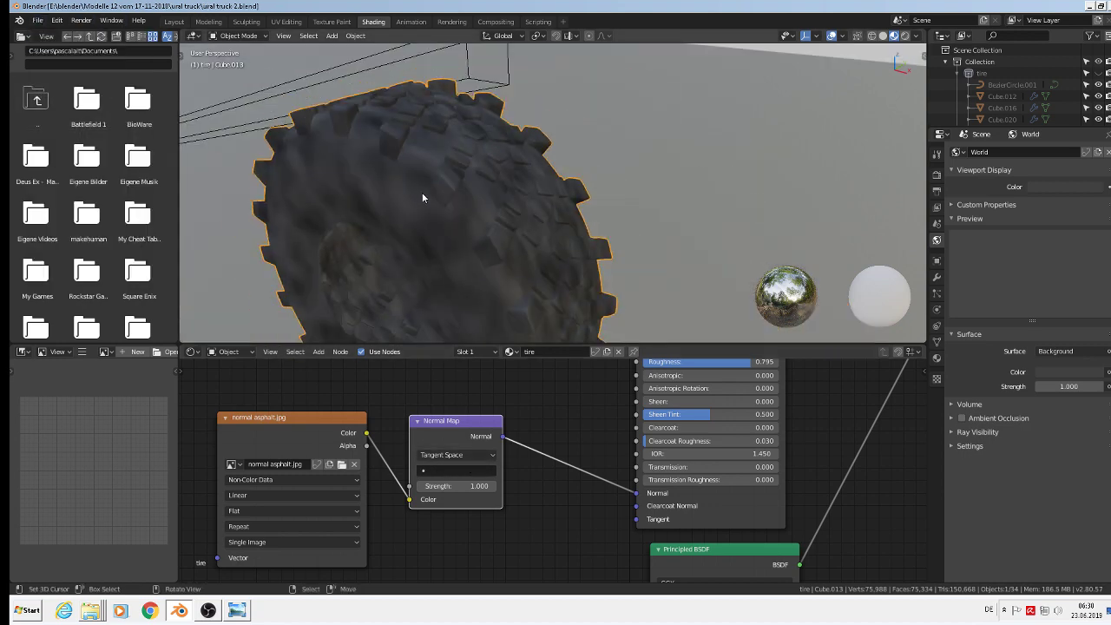
{"action": "key", "text": "Tab"}
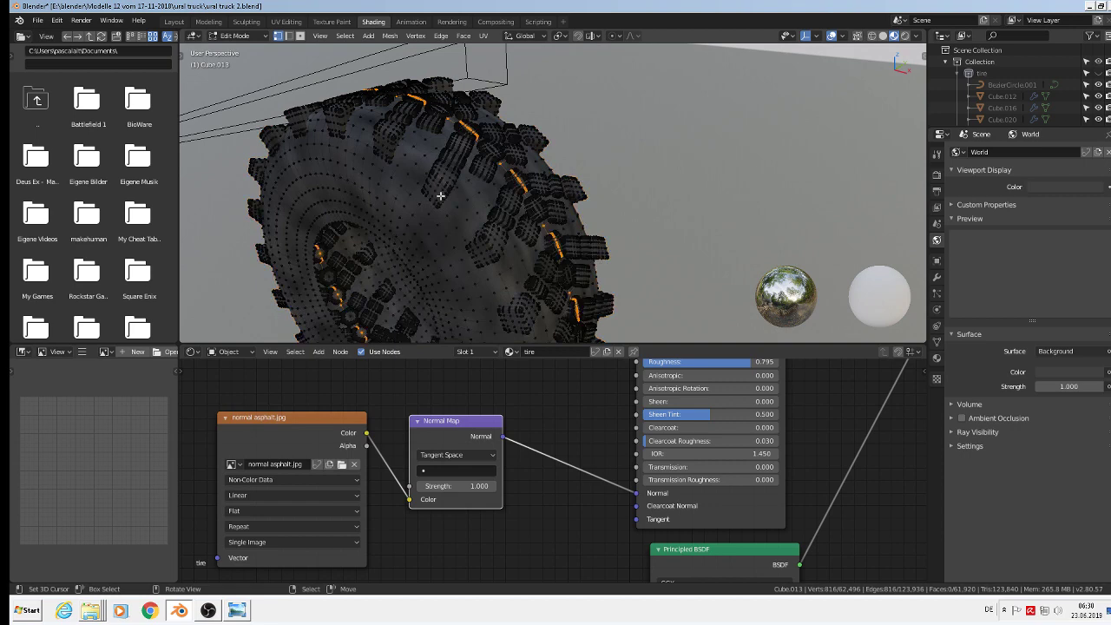
{"action": "key", "text": "a"}
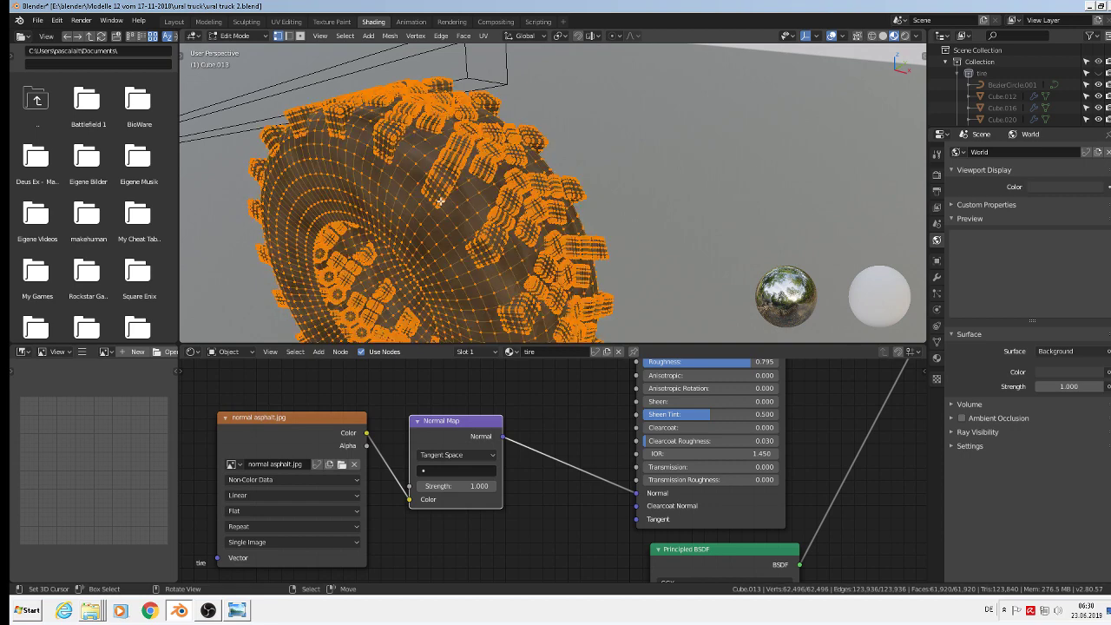
{"action": "key", "text": "u"}
{"action": "left_click", "coordinate": [441, 214]}
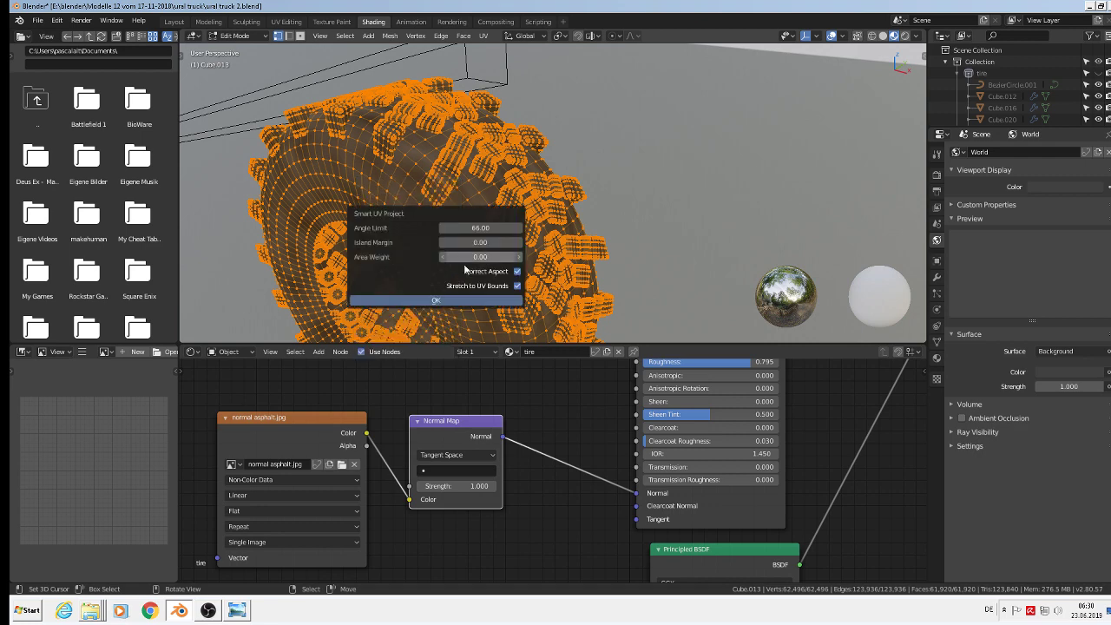
{"action": "left_click", "coordinate": [445, 299]}
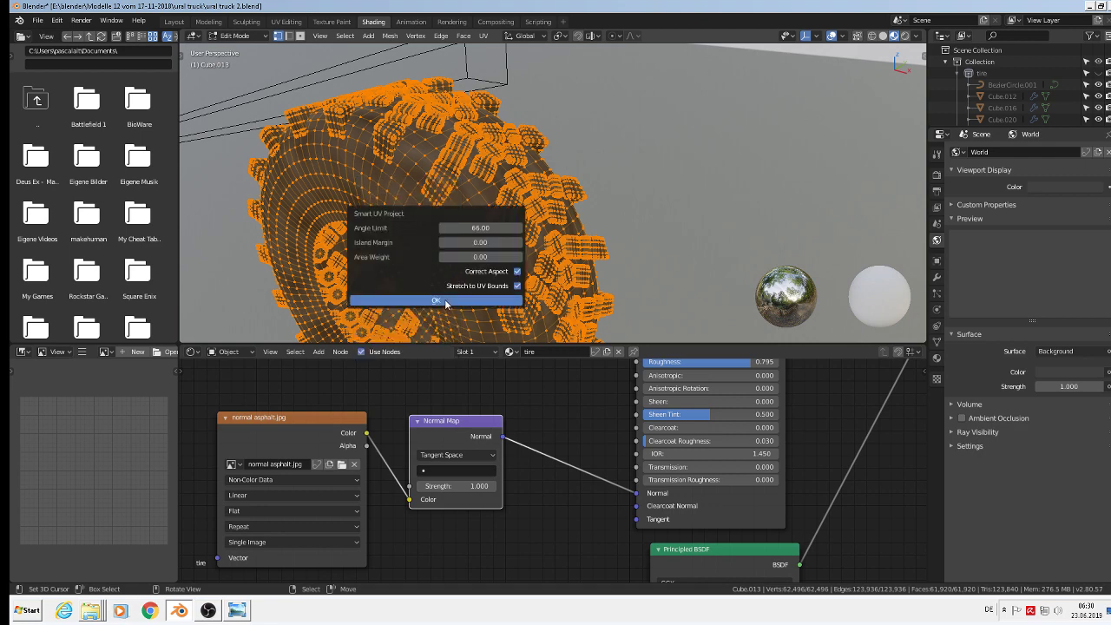
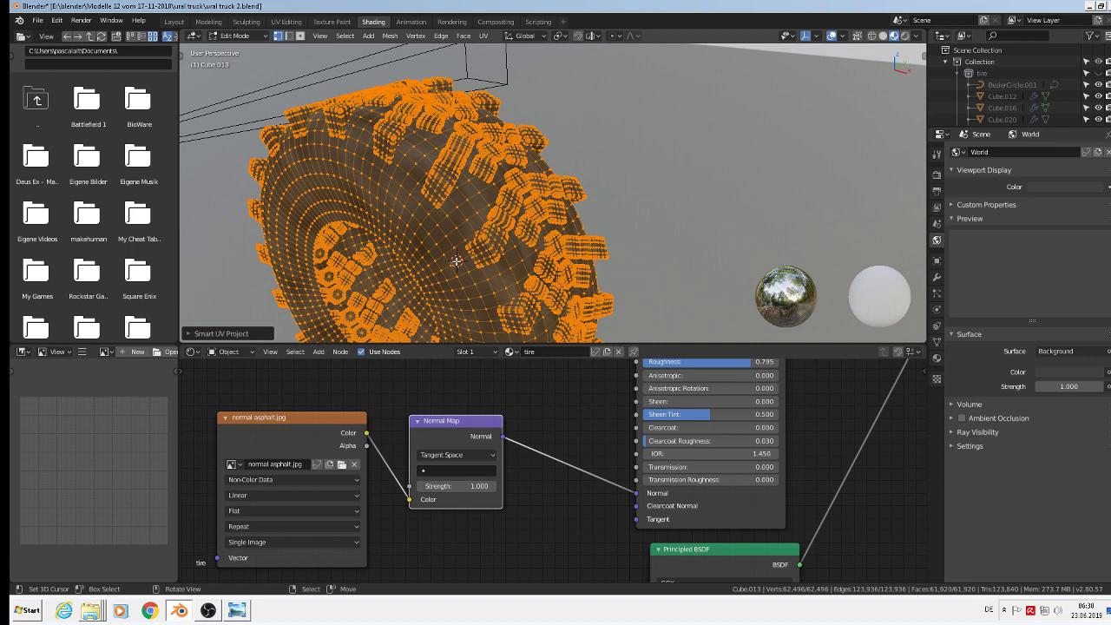
{"action": "key", "text": "Tab"}
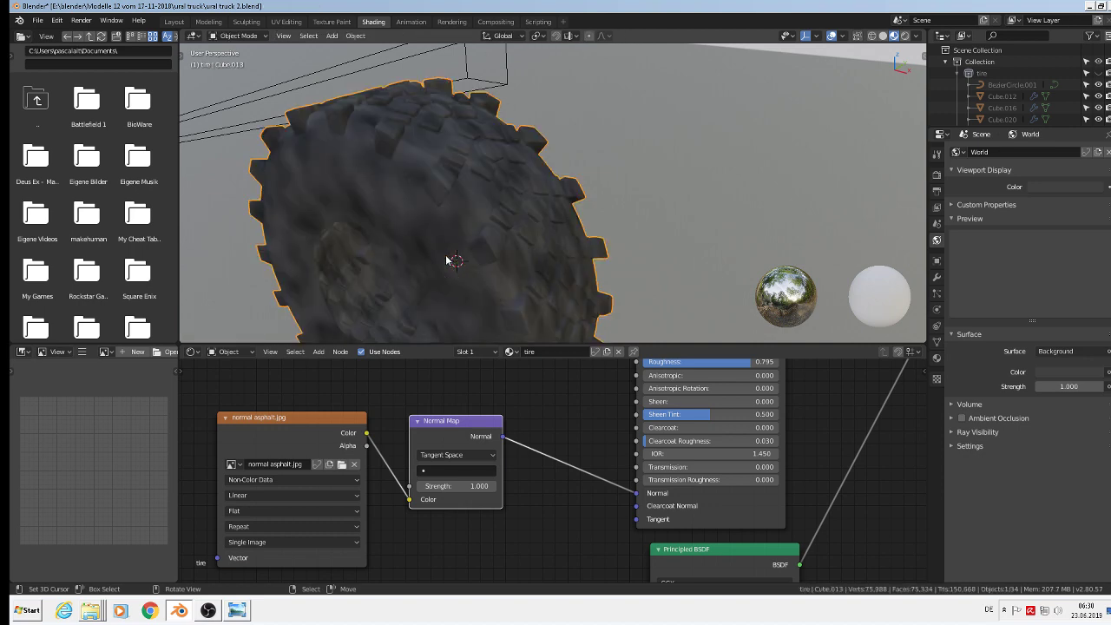
- Add a Texture Coordinate node to the tire material, well ahead of the normal asphalt.jpg texture node
{"action": "scroll", "coordinate": [446, 259], "scroll_direction": "up", "scroll_amount": 2}
{"action": "scroll", "coordinate": [348, 452], "scroll_direction": "down", "scroll_amount": 2}
{"action": "middle_click_drag", "start_coordinate": [313, 373], "coordinate": [587, 373]}
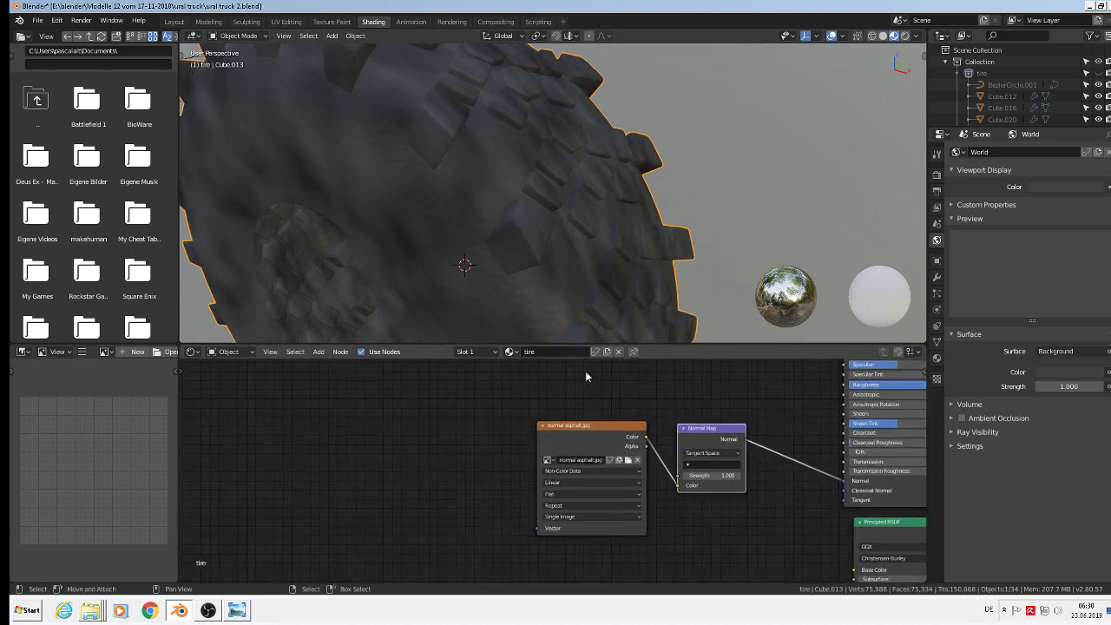
{"action": "left_click", "coordinate": [319, 351]}
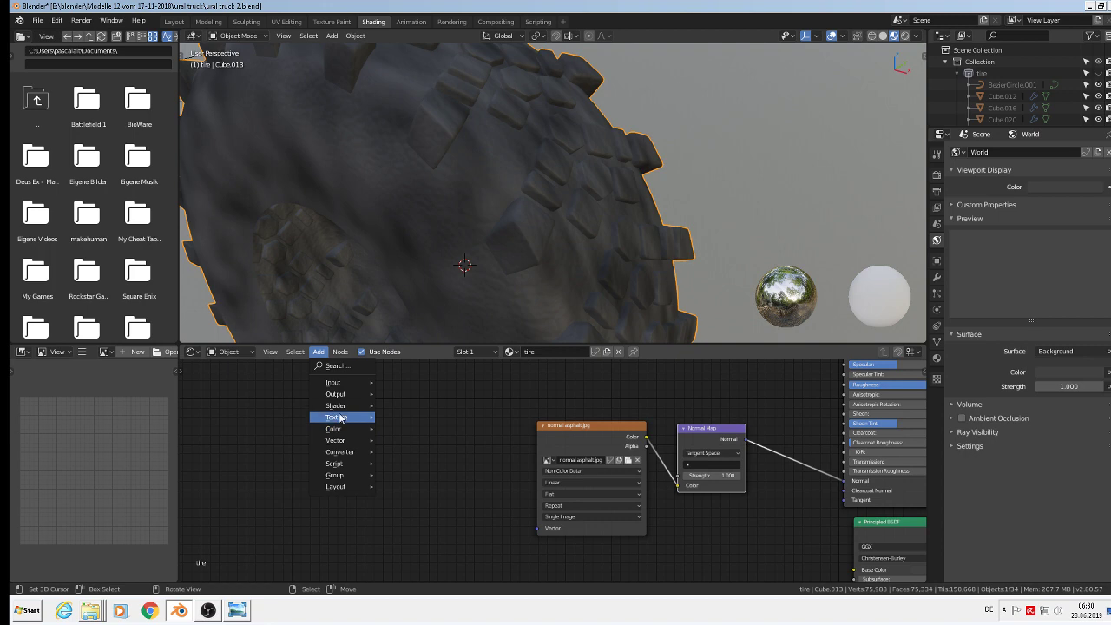
{"action": "mouse_move", "coordinate": [337, 385]}
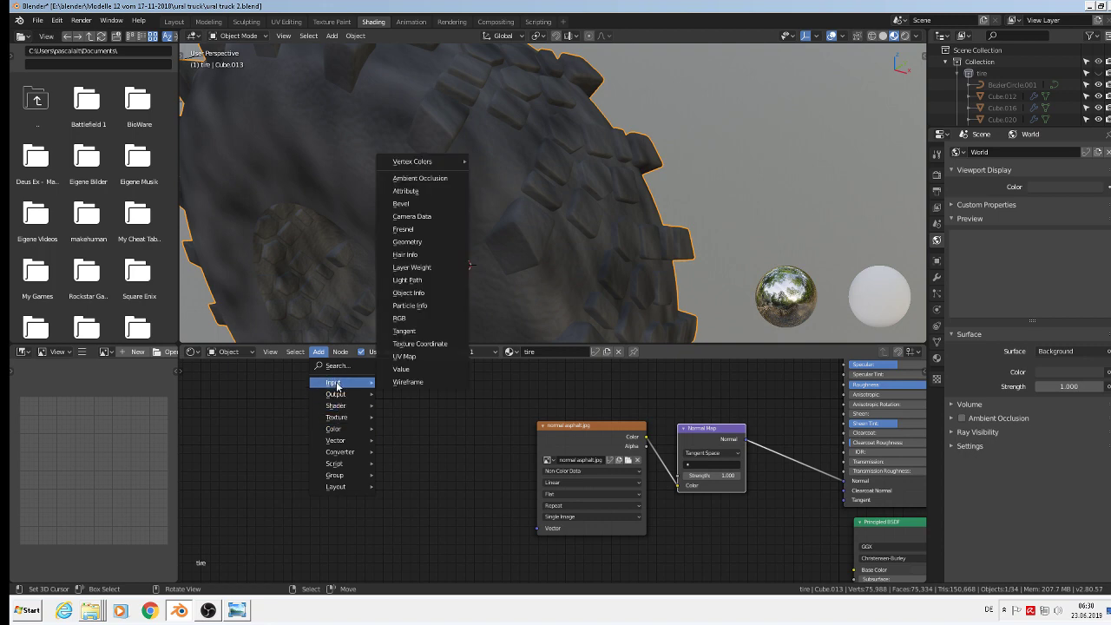
{"action": "left_click", "coordinate": [420, 343]}
{"action": "left_click", "coordinate": [181, 429]}
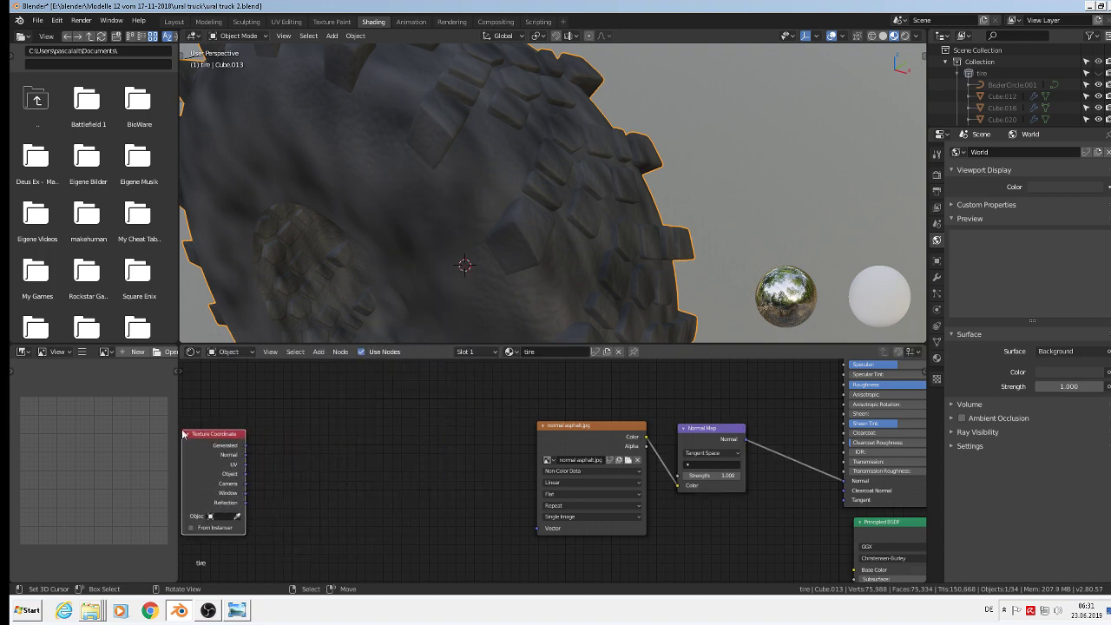
- Add a Mapping node between the Texture Coordinate node and the normal asphalt.jpg node
{"action": "left_click", "coordinate": [318, 352]}
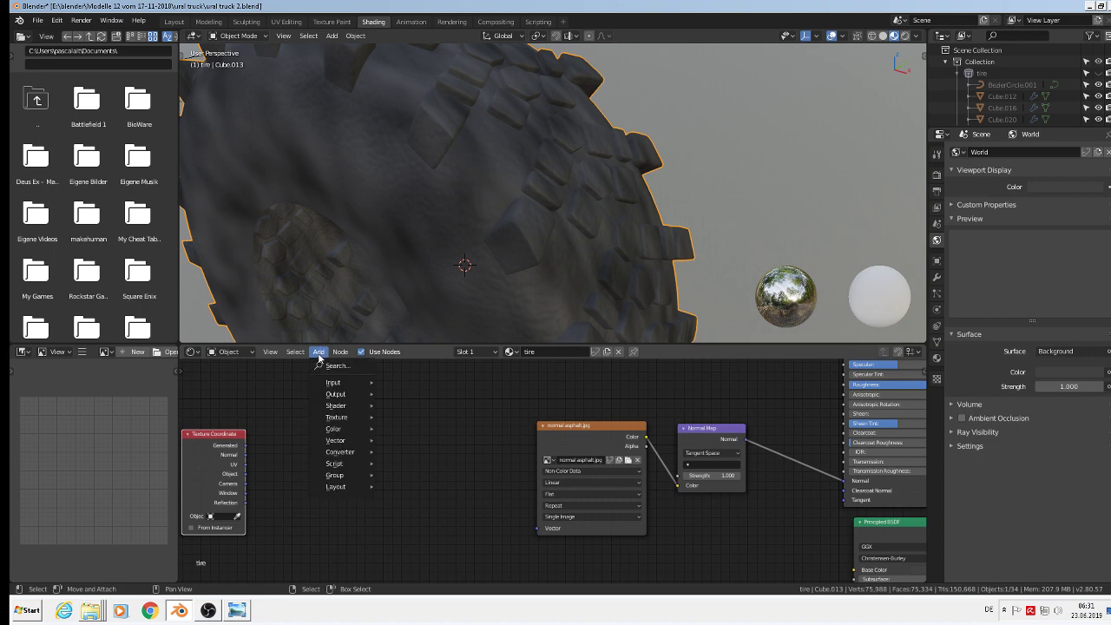
{"action": "mouse_move", "coordinate": [349, 454]}
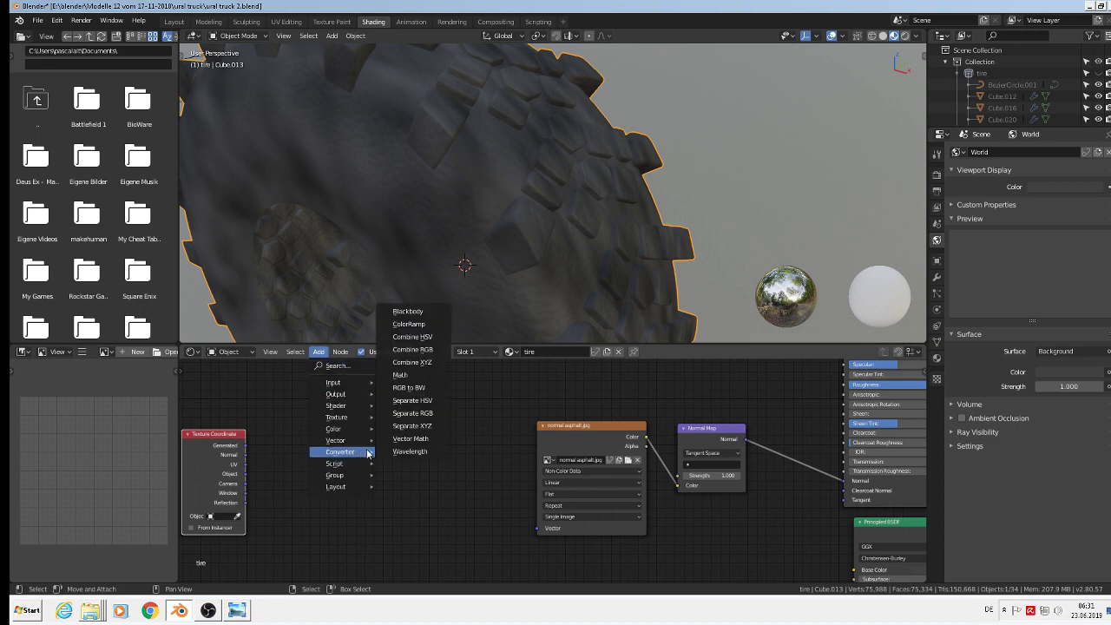
{"action": "left_click", "coordinate": [406, 466]}
{"action": "left_click", "coordinate": [266, 479]}
- Set the Mapping node to Texture and link it between the Texture Coordinate's UV output and the normal asphalt.jpg node's Vector input
{"action": "scroll", "coordinate": [266, 479], "scroll_direction": "up", "scroll_amount": 1}
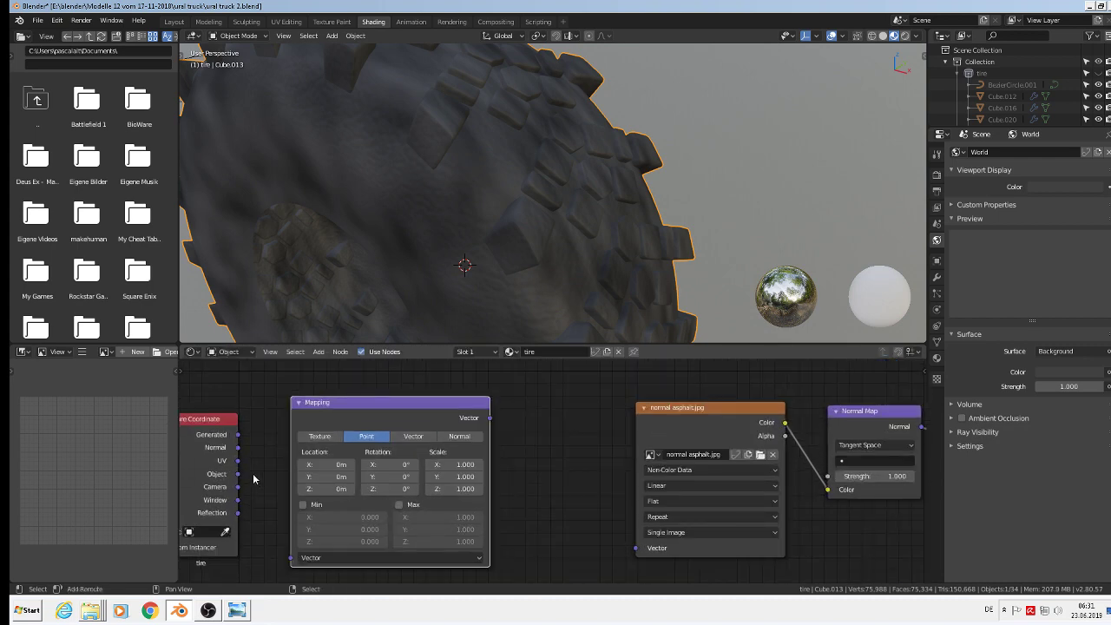
{"action": "middle_click_drag", "start_coordinate": [266, 479], "coordinate": [347, 445]}
{"action": "scroll", "coordinate": [342, 450], "scroll_direction": "up", "scroll_amount": 1}
{"action": "left_click_drag", "start_coordinate": [345, 434], "coordinate": [398, 531]}
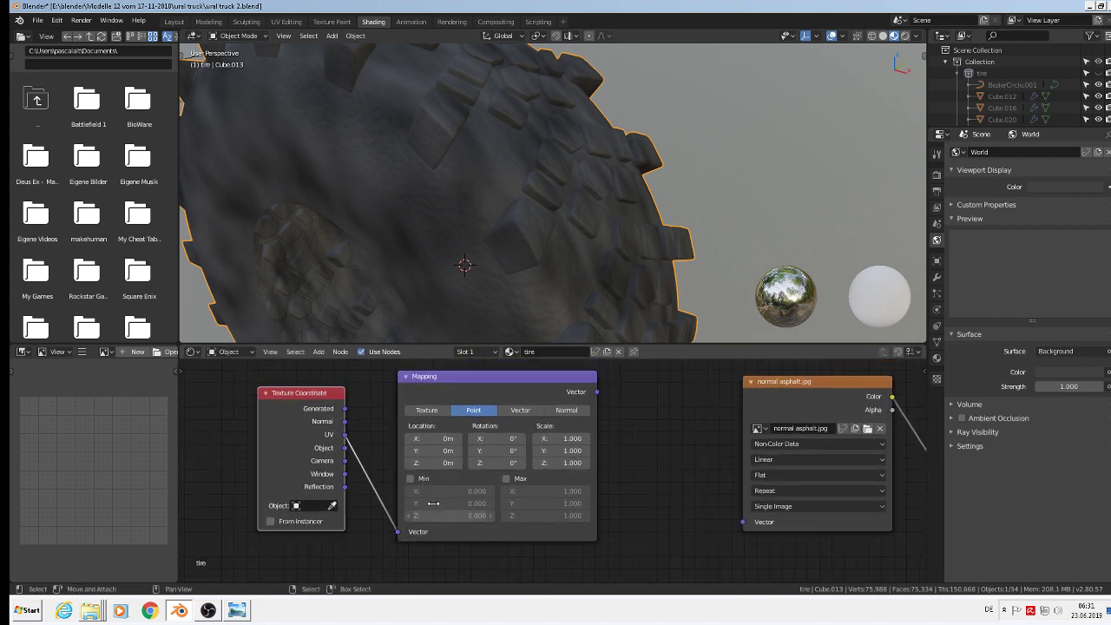
{"action": "left_click", "coordinate": [426, 411]}
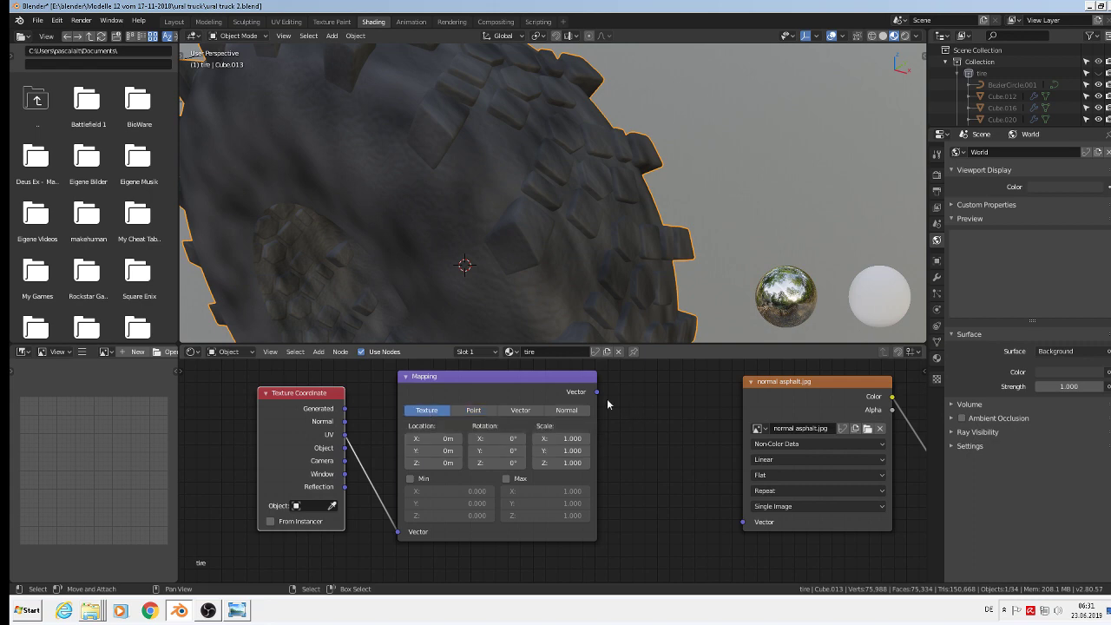
{"action": "left_click_drag", "start_coordinate": [598, 396], "coordinate": [743, 523]}
- Set the Mapping node's X and Y scale to 10
{"action": "scroll", "coordinate": [563, 437], "scroll_direction": "up", "scroll_amount": 3}
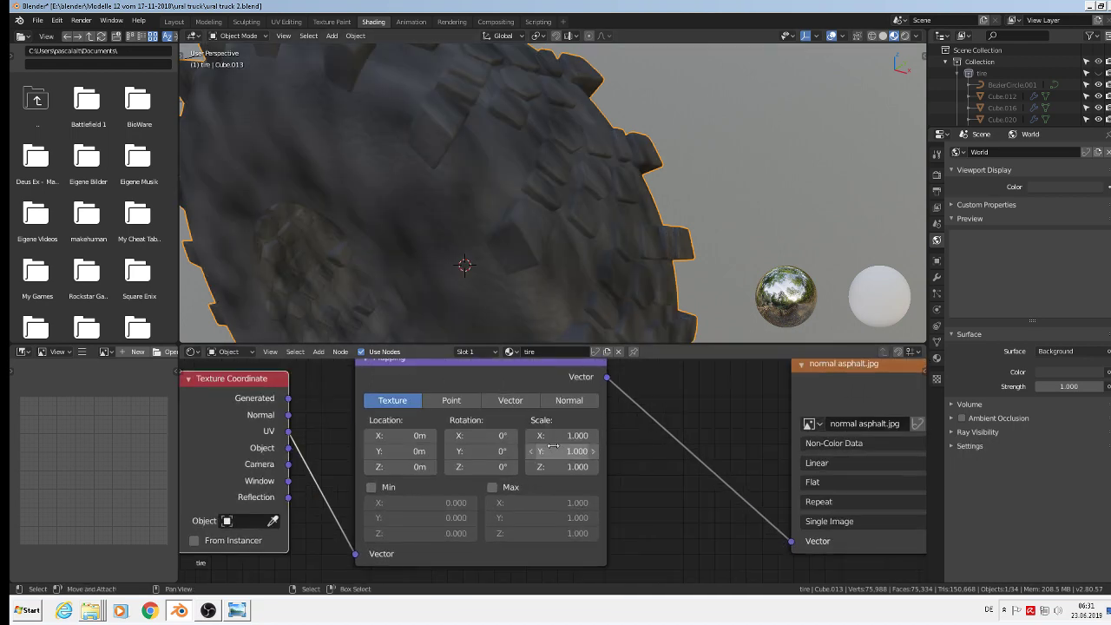
{"action": "middle_click_drag", "start_coordinate": [566, 437], "coordinate": [566, 483]}
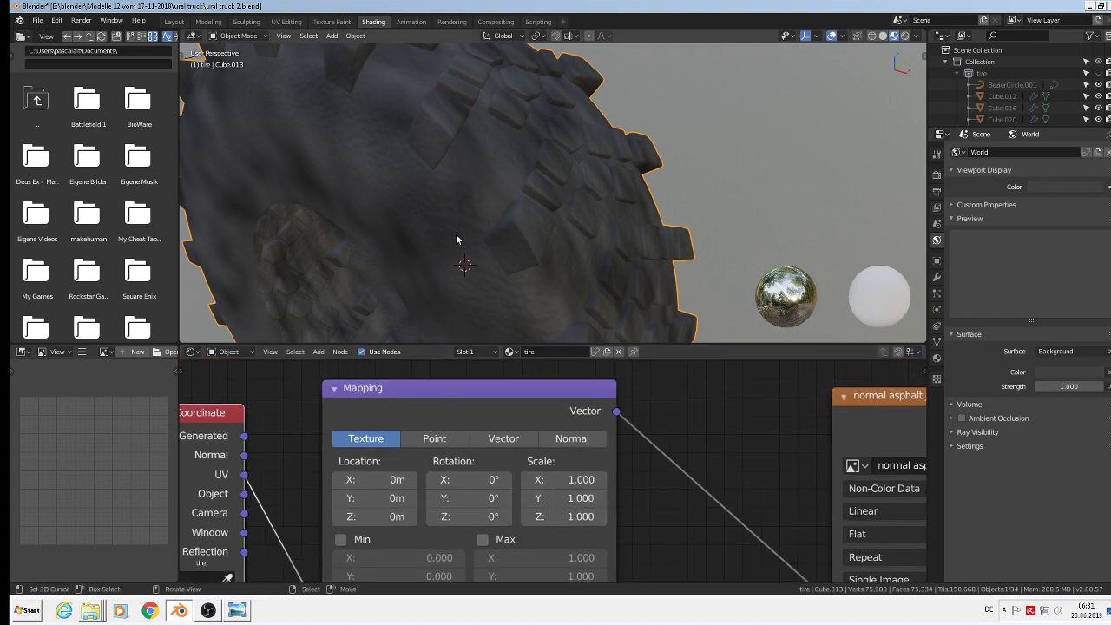
{"action": "middle_click_drag", "start_coordinate": [460, 239], "coordinate": [460, 234]}
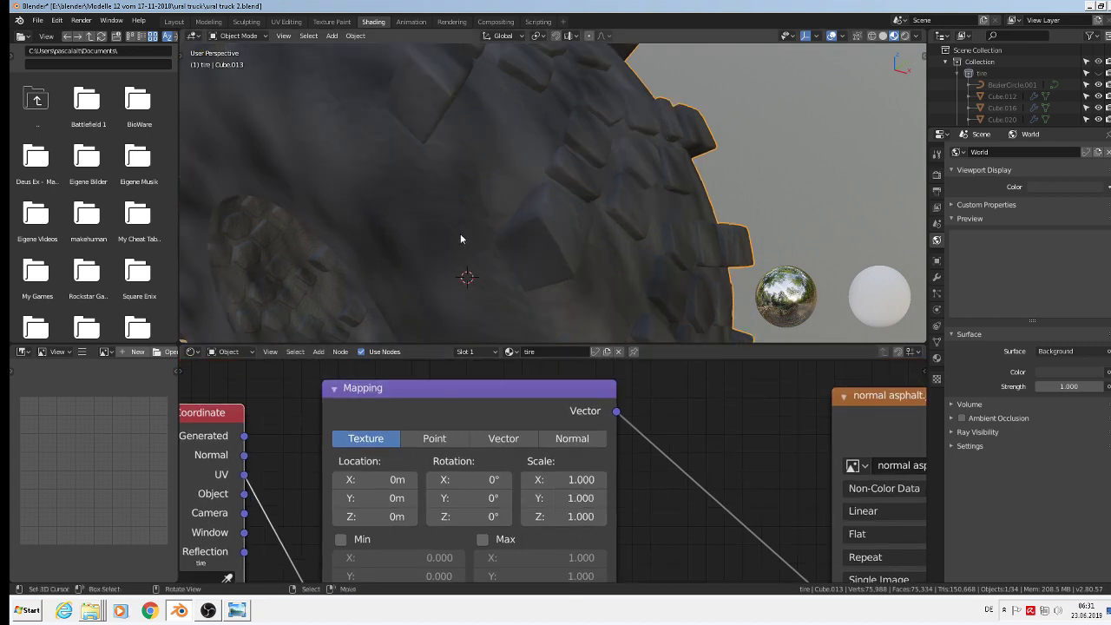
{"action": "left_click", "coordinate": [564, 480]}
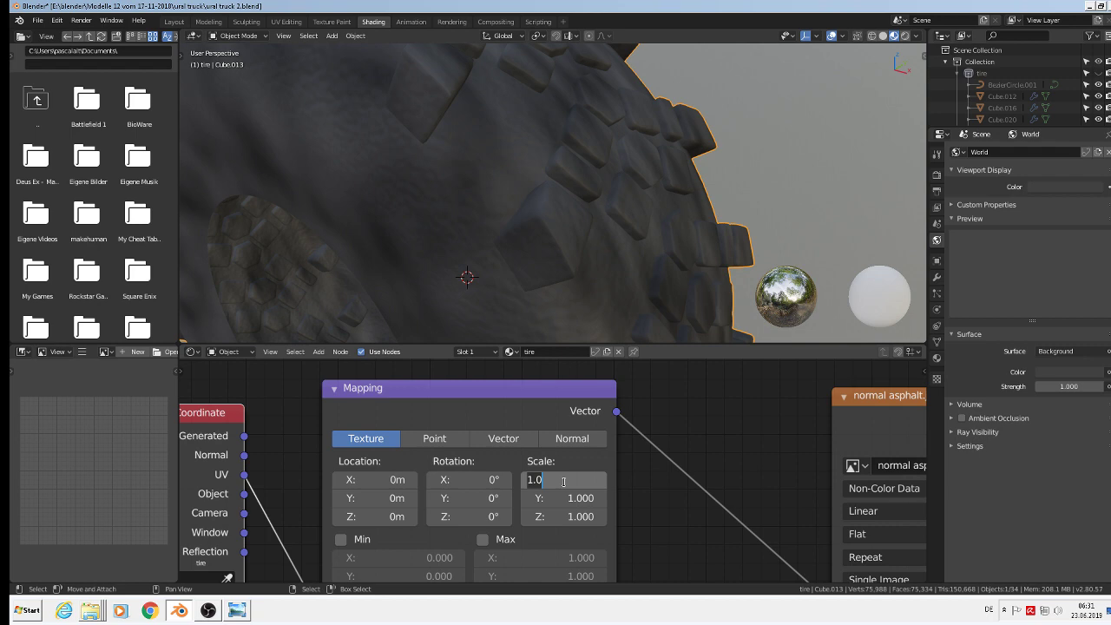
{"action": "type", "text": "10"}
{"action": "key", "text": "Return"}
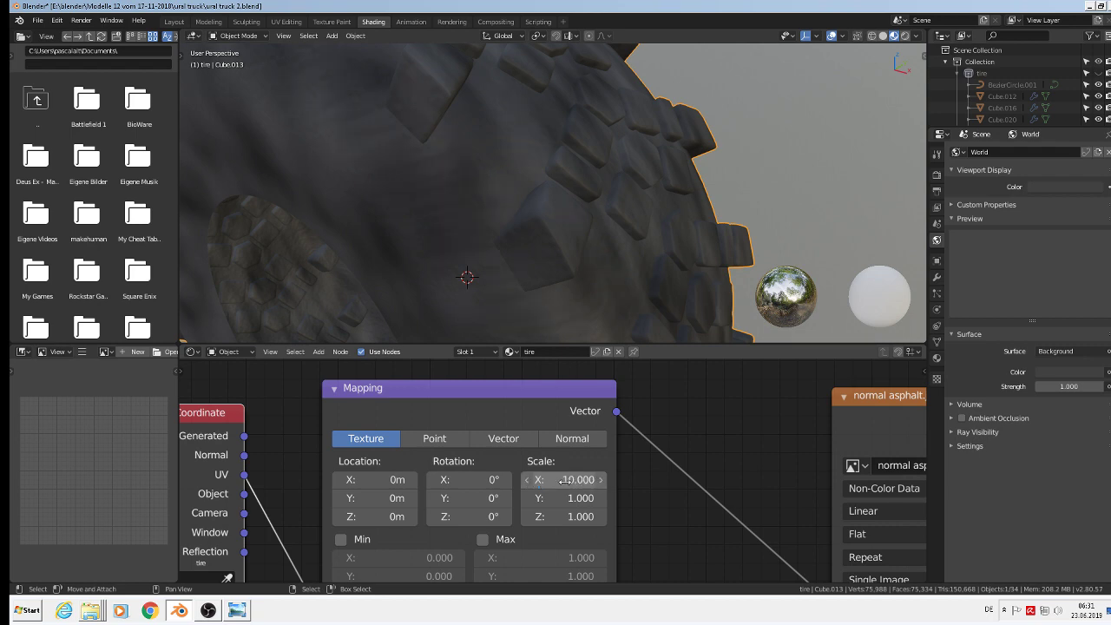
{"action": "left_click", "coordinate": [574, 497]}
{"action": "type", "text": "10"}
{"action": "key", "text": "Return"}
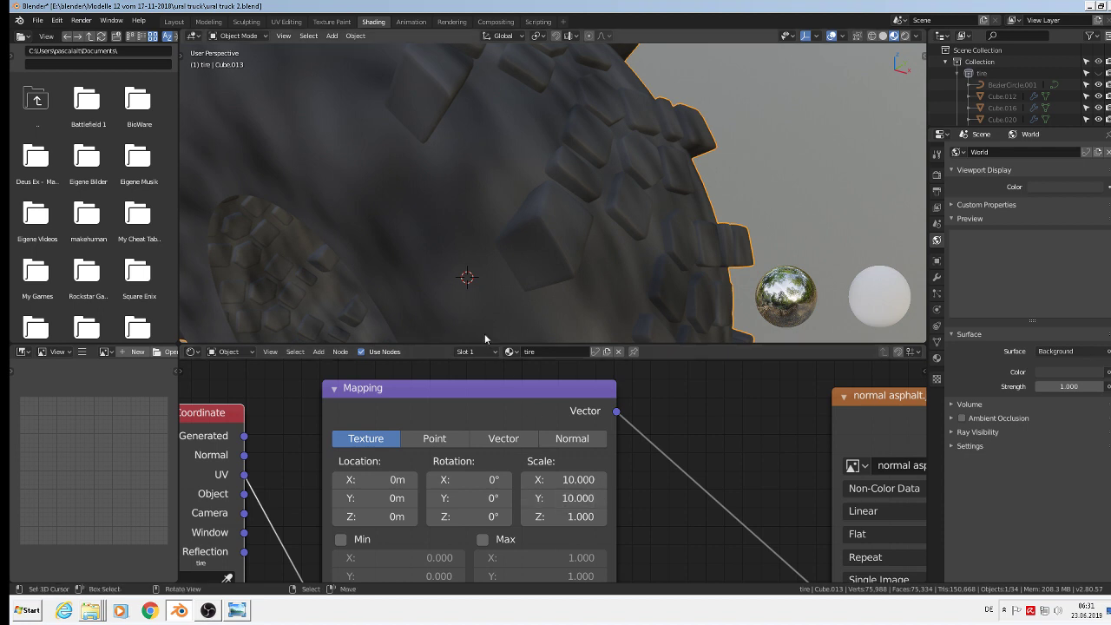
- Set the Mapping node's X and Y scale to 4
{"action": "middle_click_drag", "start_coordinate": [466, 289], "coordinate": [483, 283]}
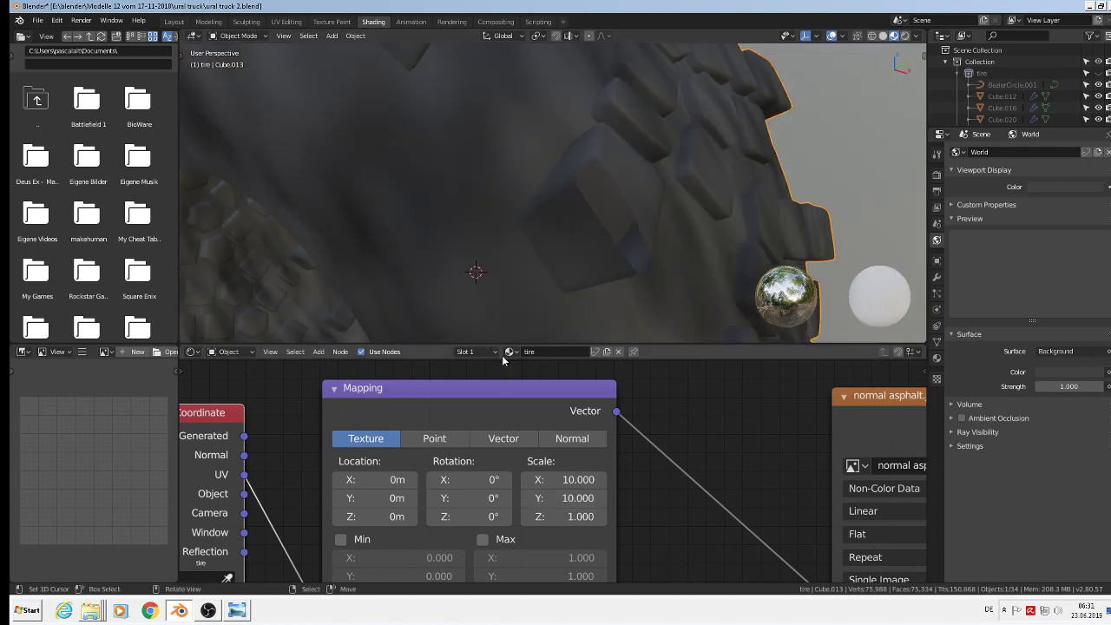
{"action": "left_click", "coordinate": [562, 480]}
{"action": "type", "text": "4"}
{"action": "key", "text": "Tab"}
{"action": "type", "text": "4"}
{"action": "key", "text": "Return"}
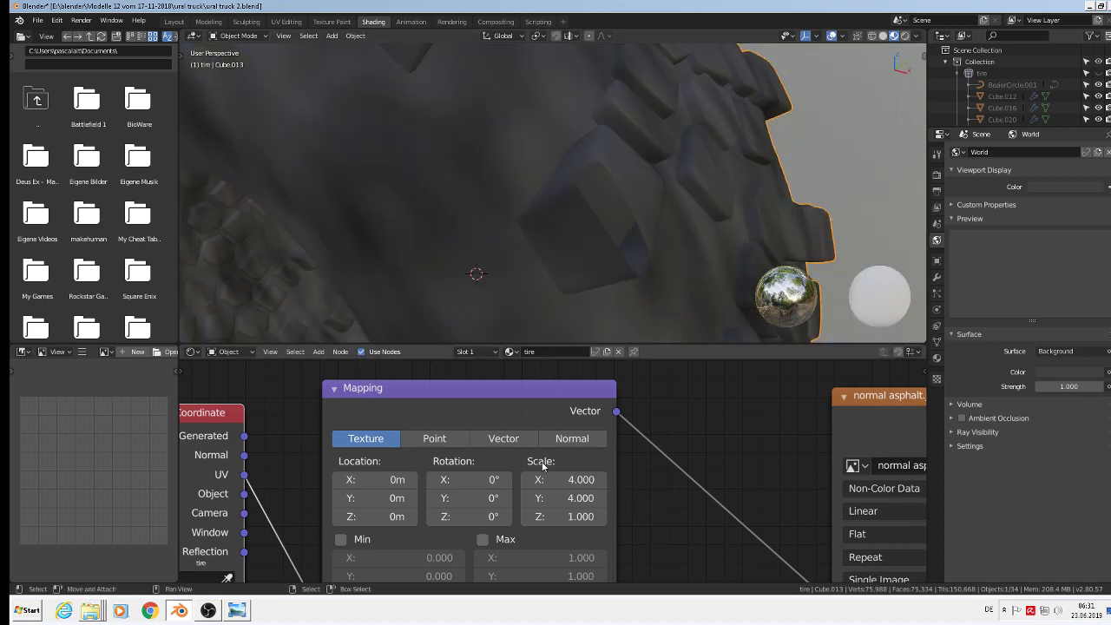
- Set the Mapping node's X and Y scale to 0.5
{"action": "left_click", "coordinate": [565, 482]}
{"action": "type", "text": ".5"}
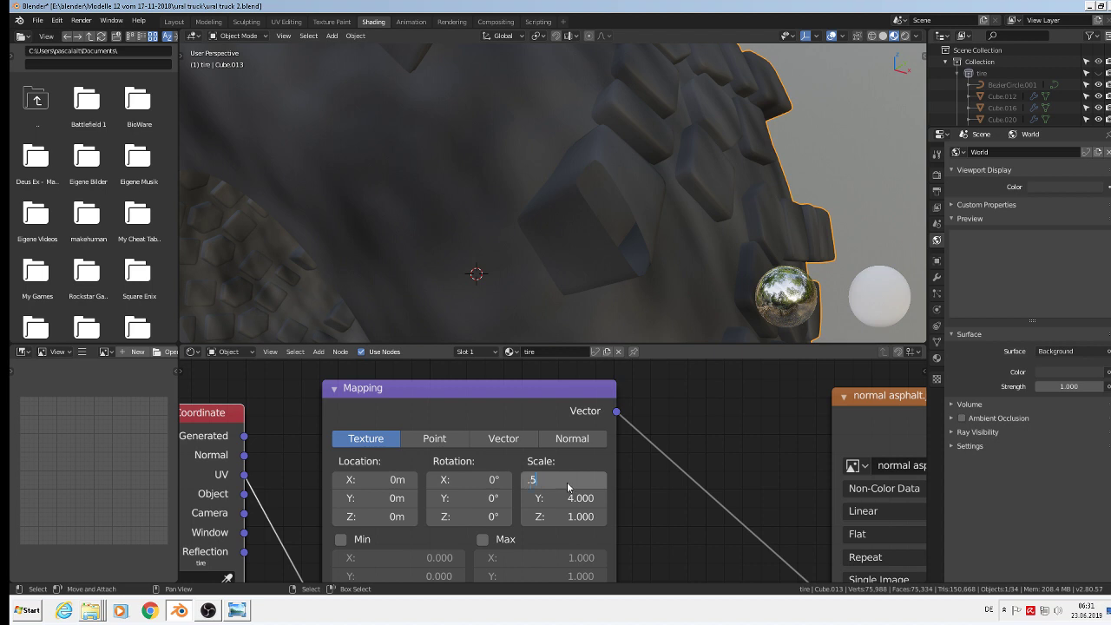
{"action": "key", "text": "Return"}
{"action": "left_click", "coordinate": [573, 501]}
{"action": "type", "text": ".5"}
{"action": "key", "text": "Return"}
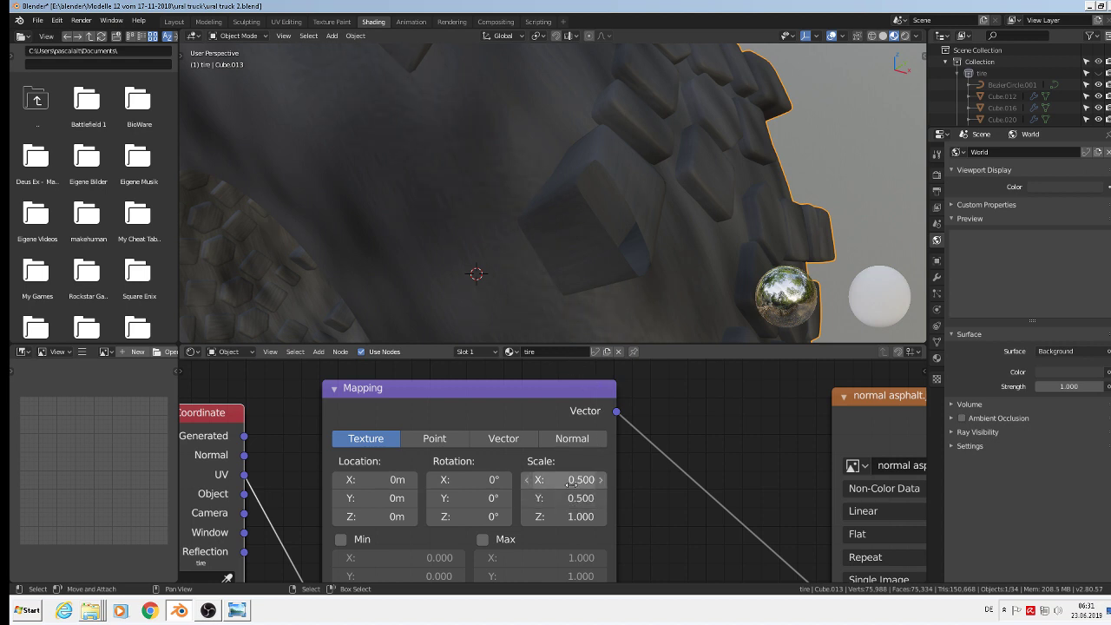
- Set the Mapping node's X and Y scale to 0.1 and check the bump detail on the tire
{"action": "left_click", "coordinate": [549, 481]}
{"action": "key", "text": "Return"}
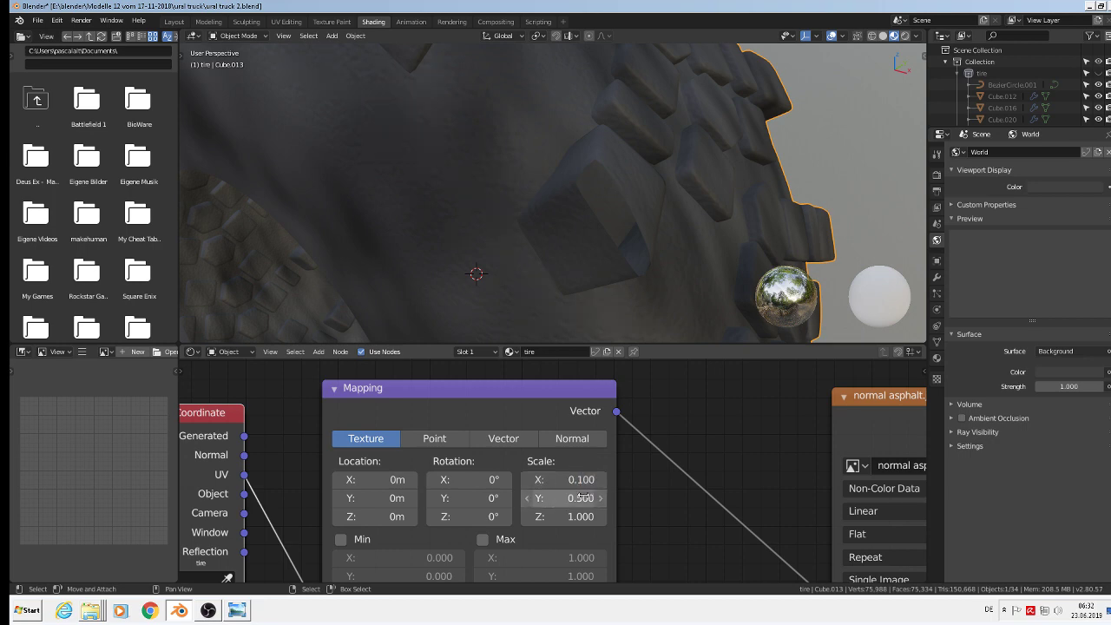
{"action": "left_click", "coordinate": [573, 499]}
{"action": "type", "text": "0.5"}
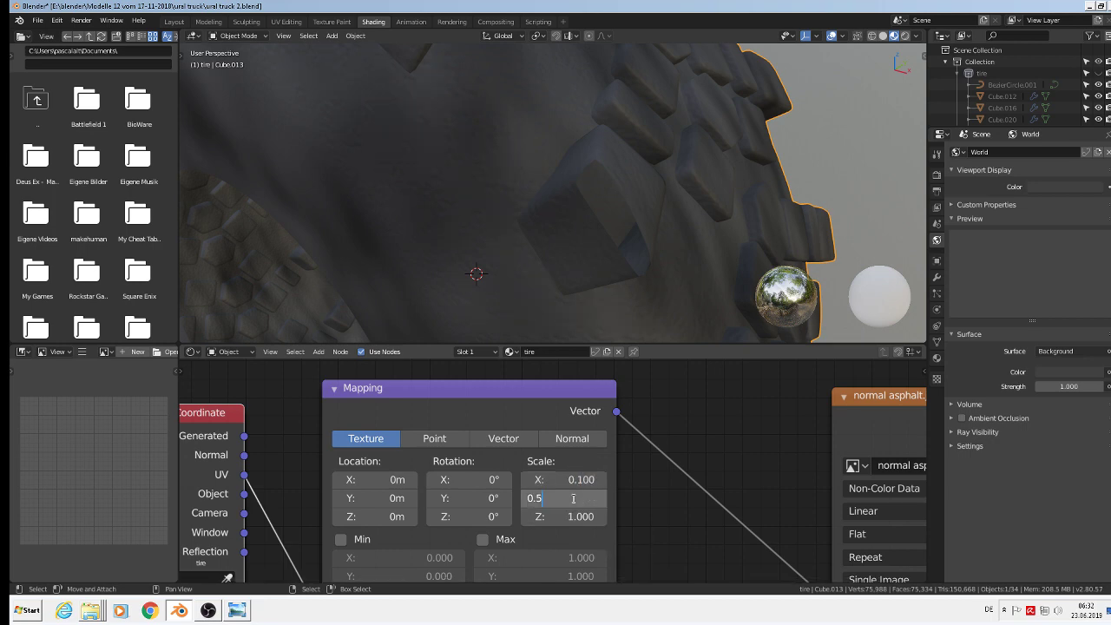
{"action": "key", "text": "Return"}
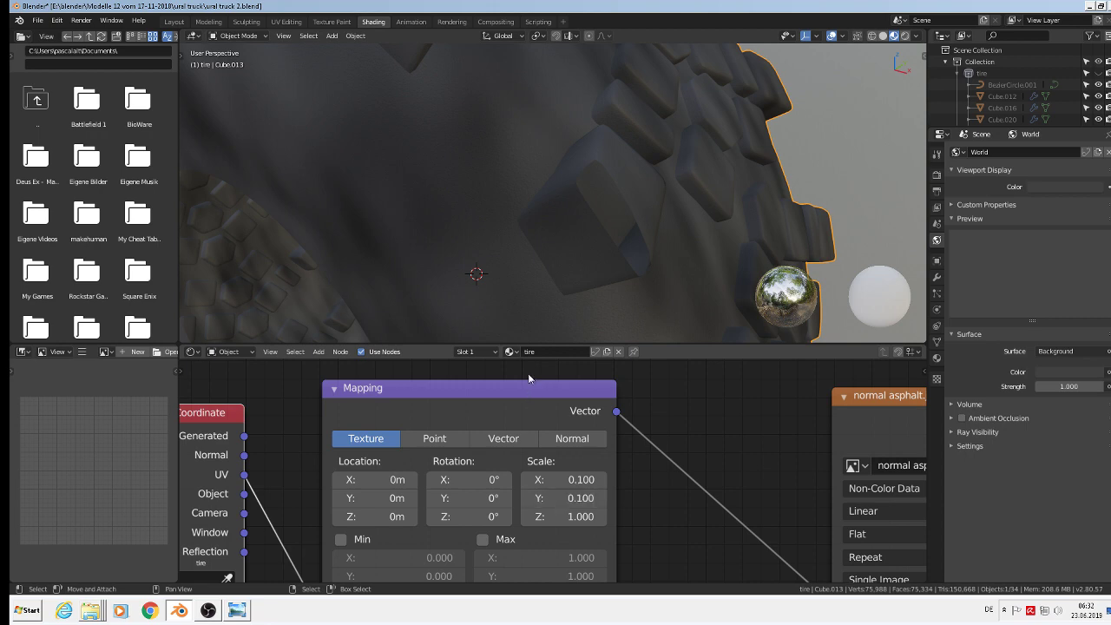
{"action": "scroll", "coordinate": [496, 274], "scroll_direction": "down", "scroll_amount": 5}
{"action": "middle_click_drag", "start_coordinate": [502, 283], "coordinate": [507, 239]}
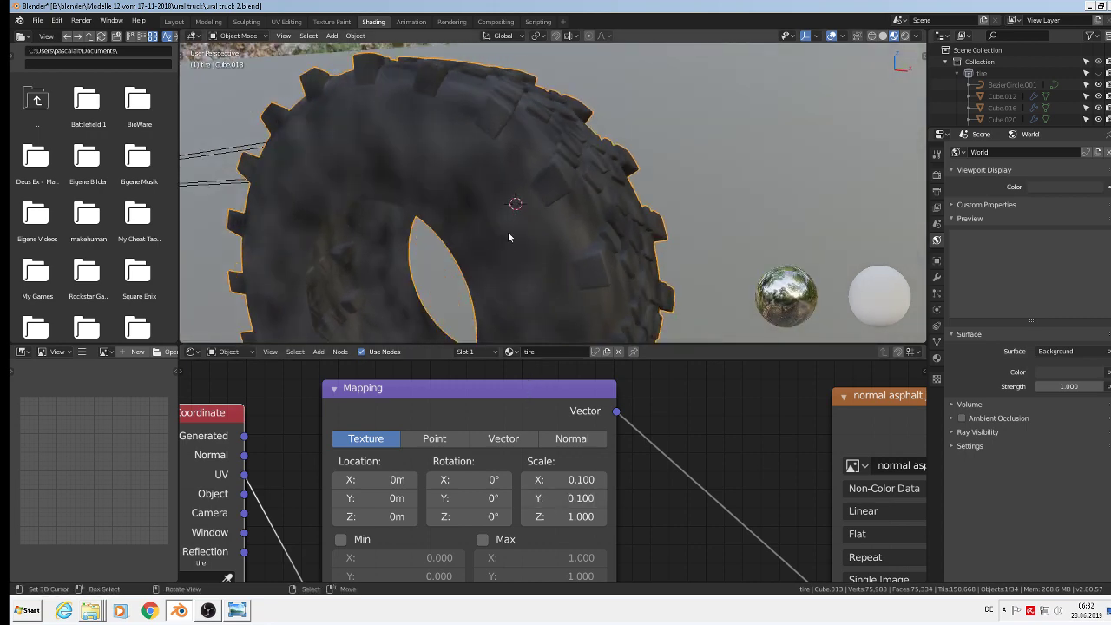
{"action": "scroll", "coordinate": [509, 230], "scroll_direction": "up", "scroll_amount": 5}
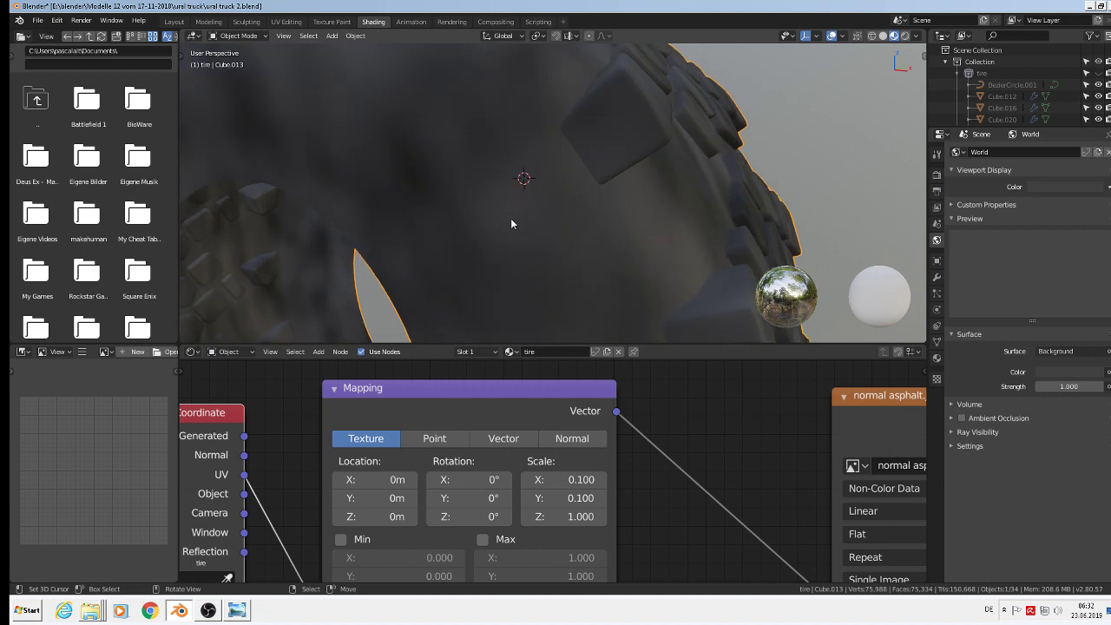
{"action": "middle_click_drag", "start_coordinate": [510, 223], "coordinate": [566, 209]}
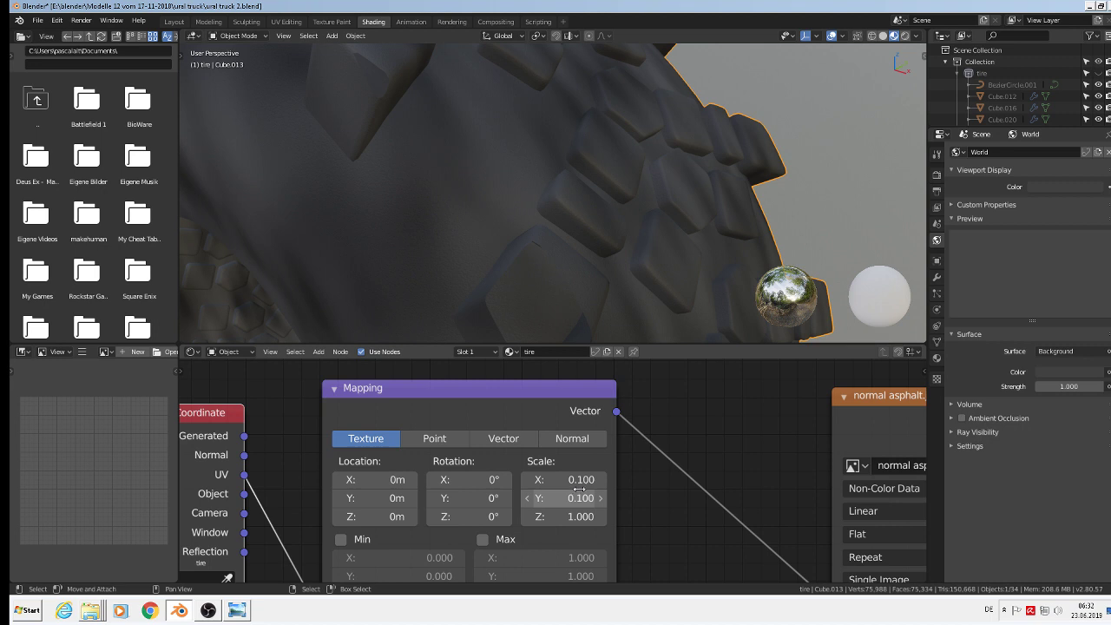
- Set the Mapping node's X and Y scale to 0.2 and check the whole tire's surface
{"action": "left_click_drag", "start_coordinate": [605, 477], "coordinate": [601, 502]}
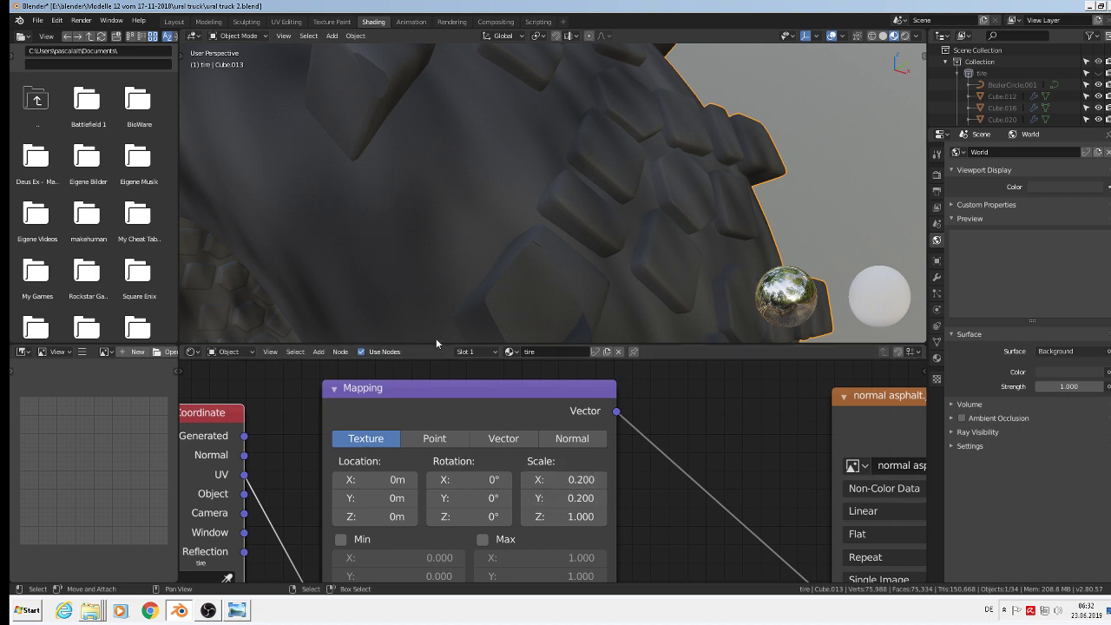
{"action": "scroll", "coordinate": [436, 284], "scroll_direction": "down", "scroll_amount": 3}
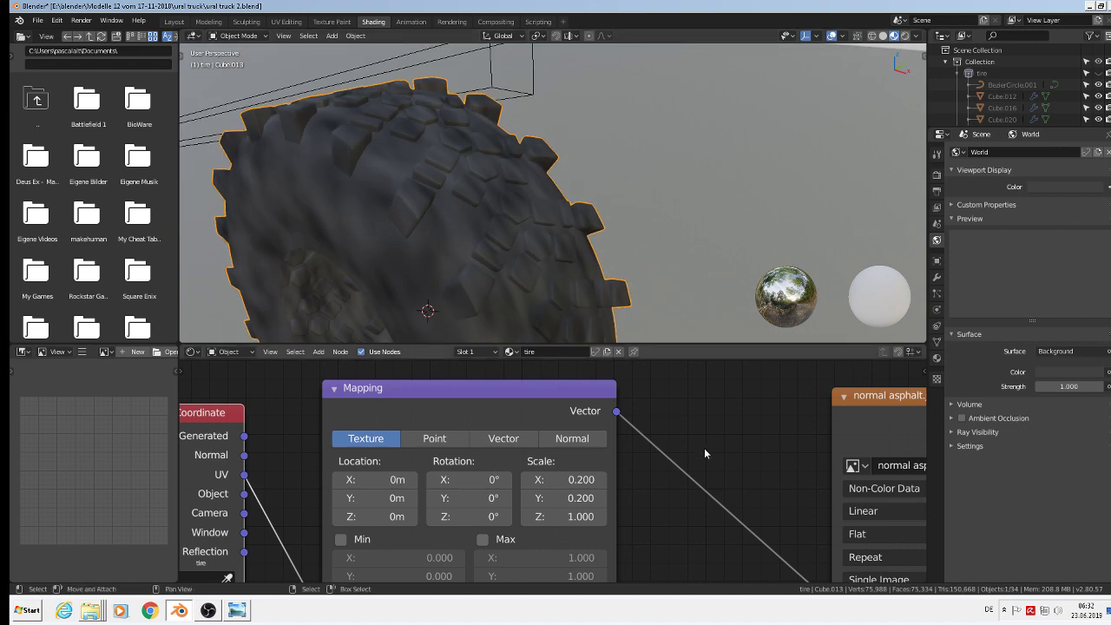
{"action": "scroll", "coordinate": [766, 481], "scroll_direction": "down", "scroll_amount": 2}
- Assign UVMap as the UV map of the Normal Map node fed by normal asphalt.jpg
{"action": "scroll", "coordinate": [791, 489], "scroll_direction": "right", "scroll_amount": 3, "text": "ctrl"}
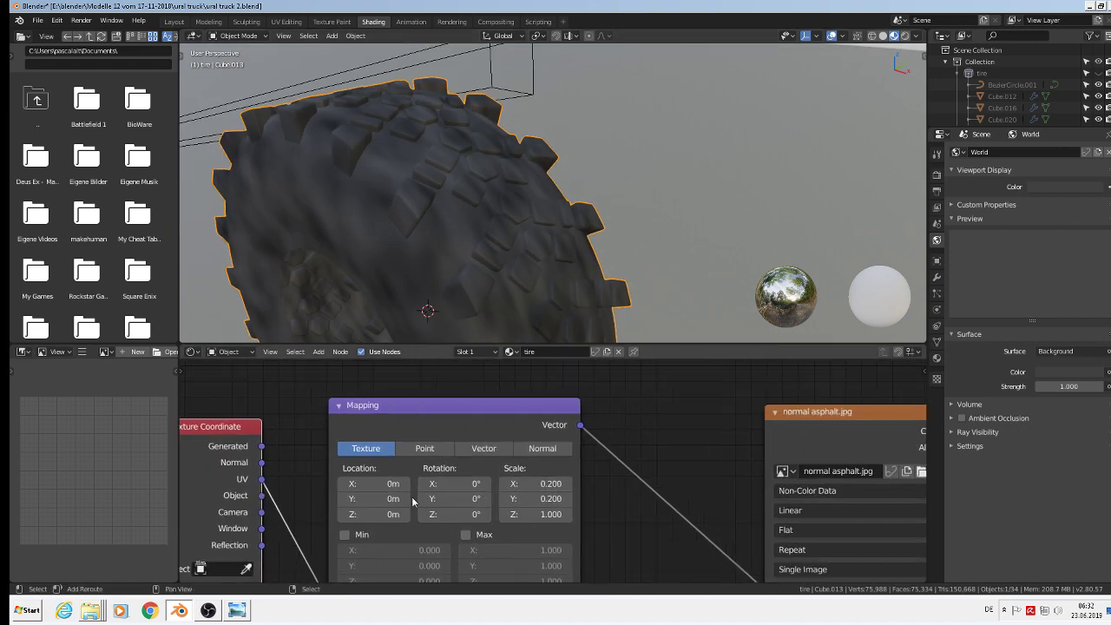
{"action": "scroll", "coordinate": [501, 507], "scroll_direction": "right", "scroll_amount": 18, "text": "ctrl"}
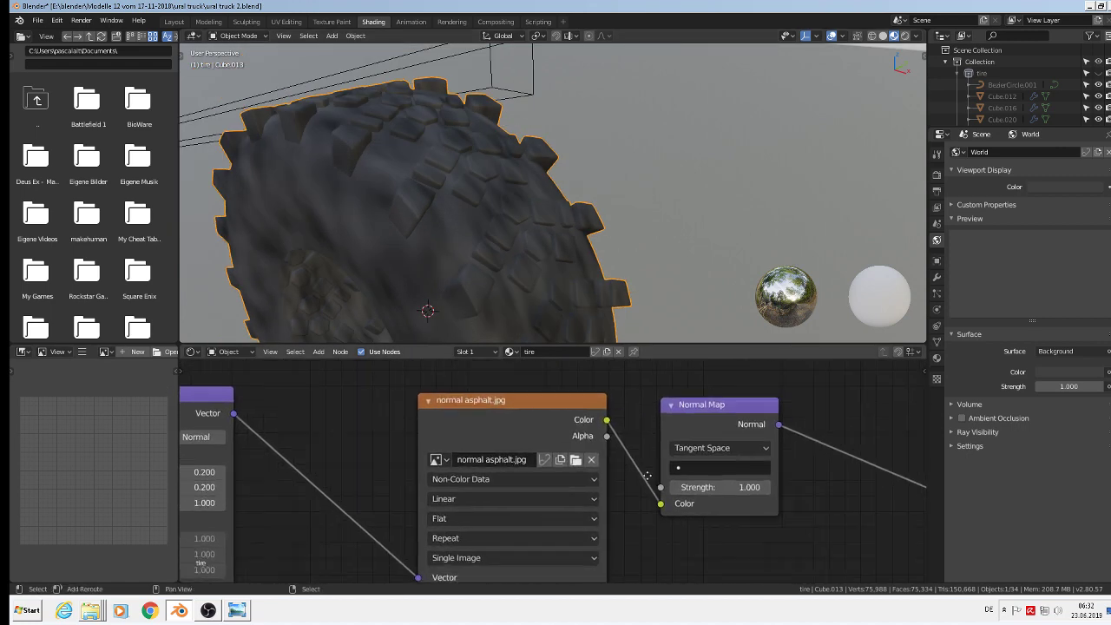
{"action": "scroll", "coordinate": [666, 476], "scroll_direction": "up", "scroll_amount": 1}
{"action": "left_click", "coordinate": [644, 463]}
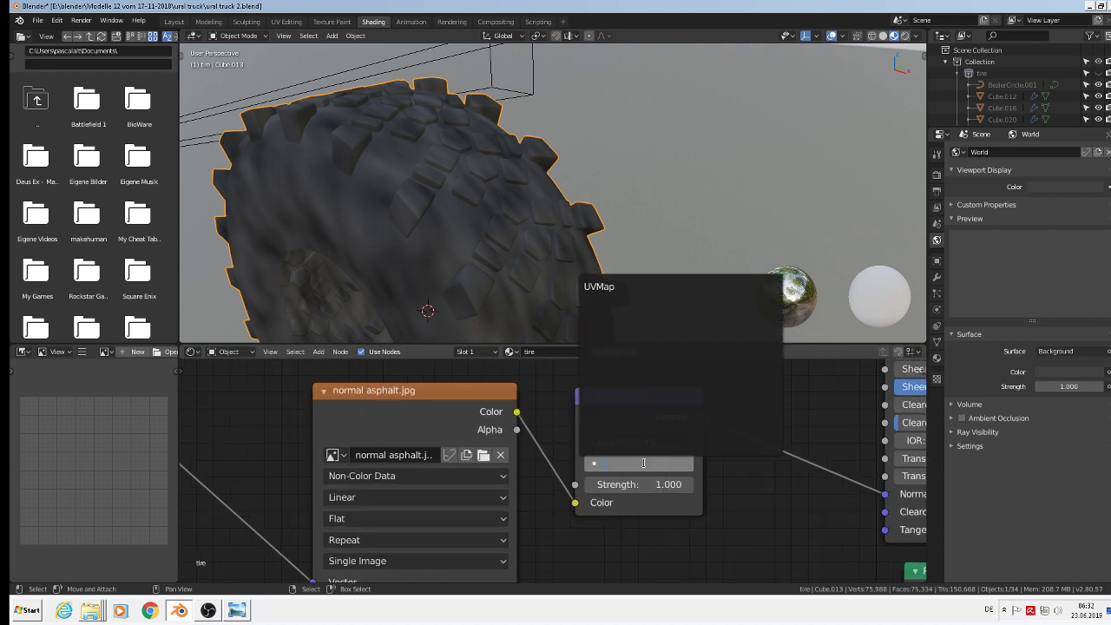
{"action": "left_click", "coordinate": [624, 288]}
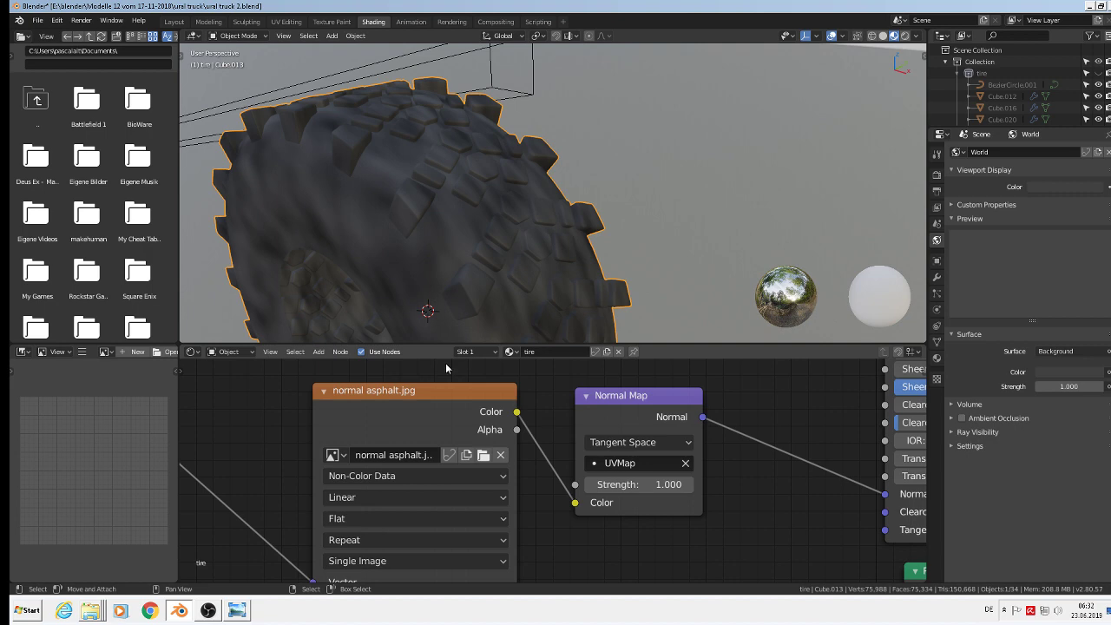
- Lower the Normal Map node's strength to 0.4 while viewing the tread up close
{"action": "scroll", "coordinate": [446, 255], "scroll_direction": "up", "scroll_amount": 4}
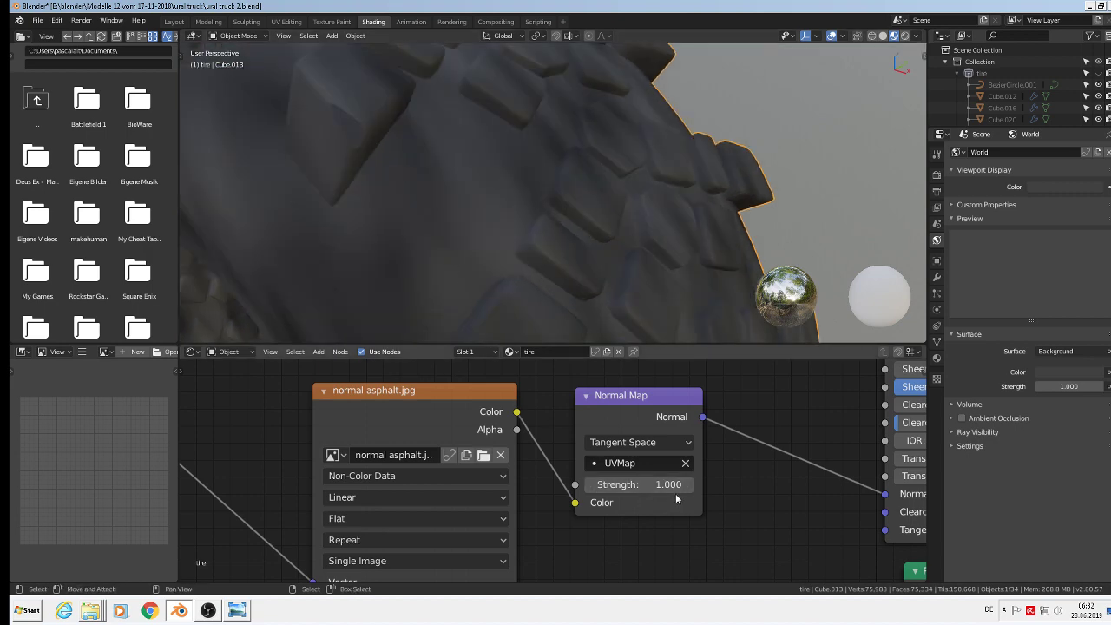
{"action": "left_click", "coordinate": [591, 486]}
{"action": "left_click", "coordinate": [592, 486]}
{"action": "left_click", "coordinate": [592, 486]}
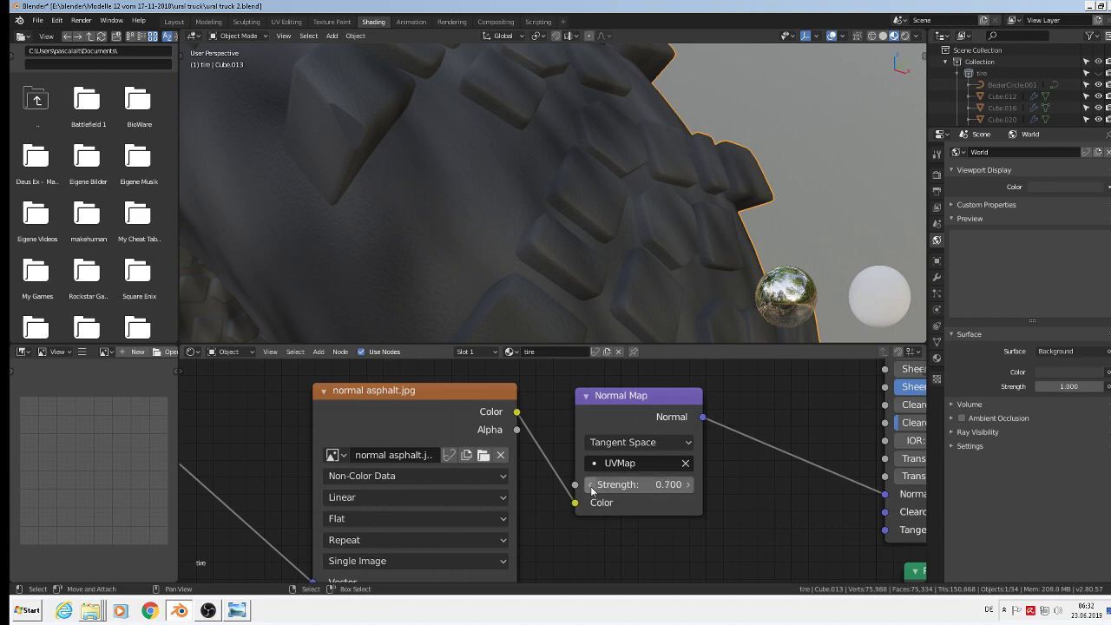
{"action": "left_click", "coordinate": [591, 486]}
{"action": "left_click", "coordinate": [591, 487]}
{"action": "left_click", "coordinate": [591, 487]}
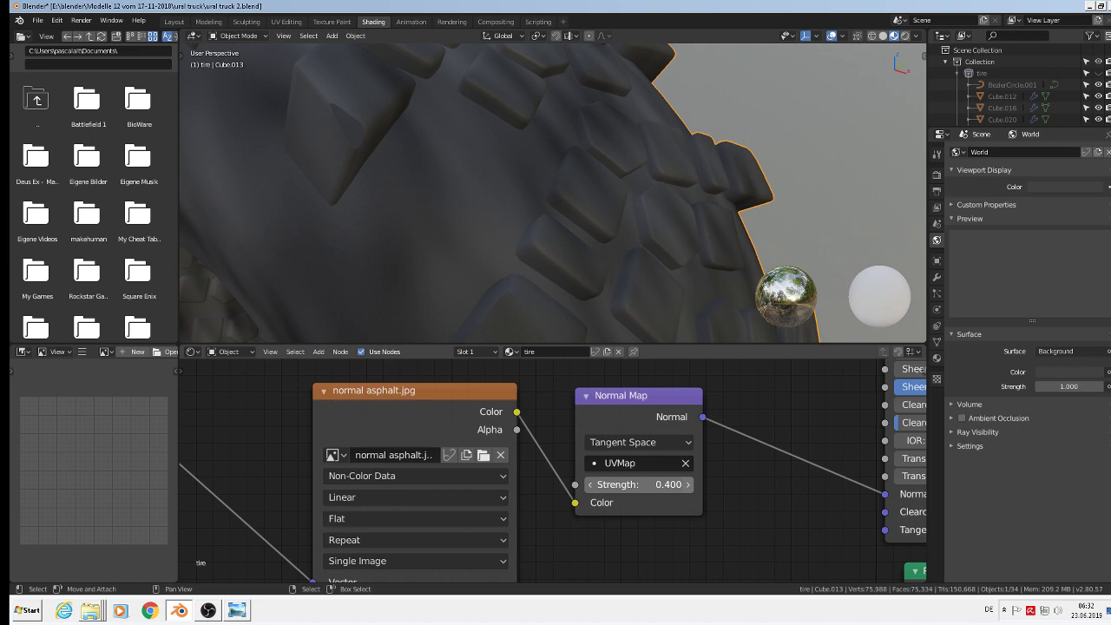
- Set the Normal Map node's strength to 0.7 and check the tire from near and far
{"action": "left_click", "coordinate": [688, 486]}
{"action": "left_click", "coordinate": [688, 487]}
{"action": "left_click", "coordinate": [688, 487]}
{"action": "scroll", "coordinate": [534, 178], "scroll_direction": "down", "scroll_amount": 5}
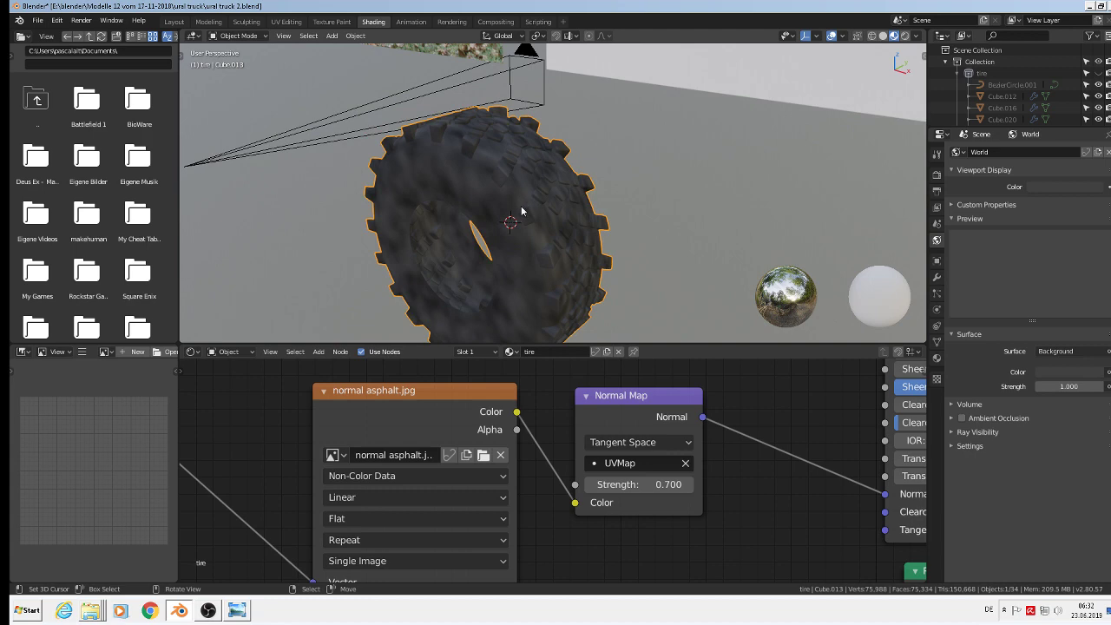
{"action": "scroll", "coordinate": [522, 211], "scroll_direction": "up", "scroll_amount": 3}
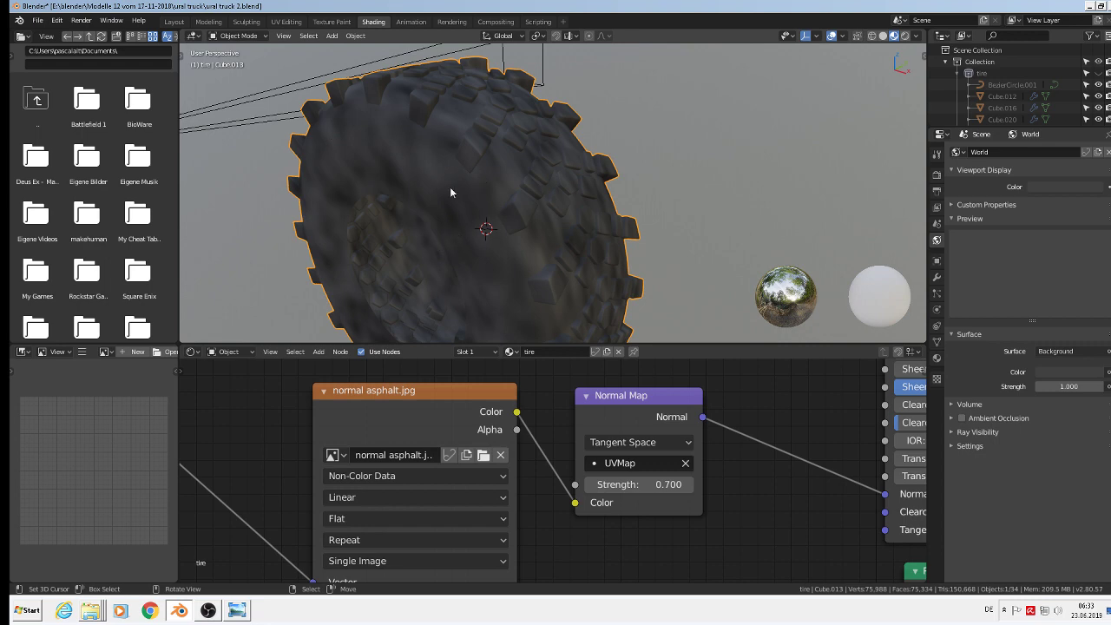
{"action": "scroll", "coordinate": [735, 436], "scroll_direction": "down", "scroll_amount": 3}
{"action": "scroll", "coordinate": [831, 441], "scroll_direction": "up", "scroll_amount": 3}
- Set the distortion of the Noise Texture that drives the last Mix Shader to 3
{"action": "middle_click_drag", "start_coordinate": [830, 441], "coordinate": [499, 525]}
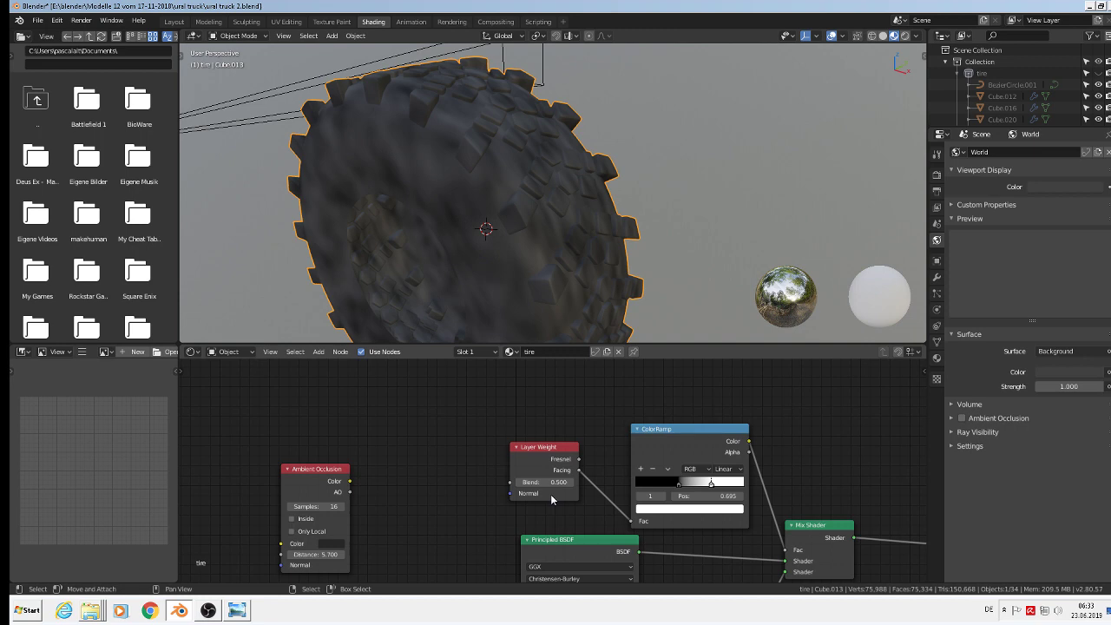
{"action": "middle_click_drag", "start_coordinate": [734, 545], "coordinate": [353, 473]}
{"action": "scroll", "coordinate": [671, 377], "scroll_direction": "down", "scroll_amount": 2}
{"action": "scroll", "coordinate": [352, 473], "scroll_direction": "up", "scroll_amount": 1}
{"action": "scroll", "coordinate": [451, 426], "scroll_direction": "up", "scroll_amount": 3}
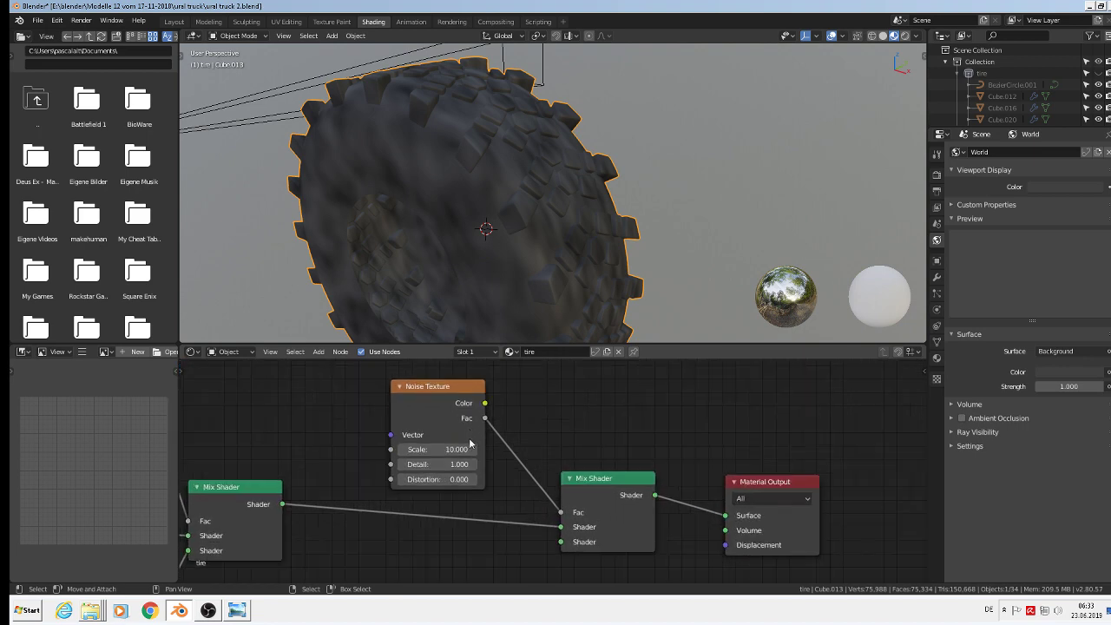
{"action": "scroll", "coordinate": [438, 491], "scroll_direction": "up", "scroll_amount": 2}
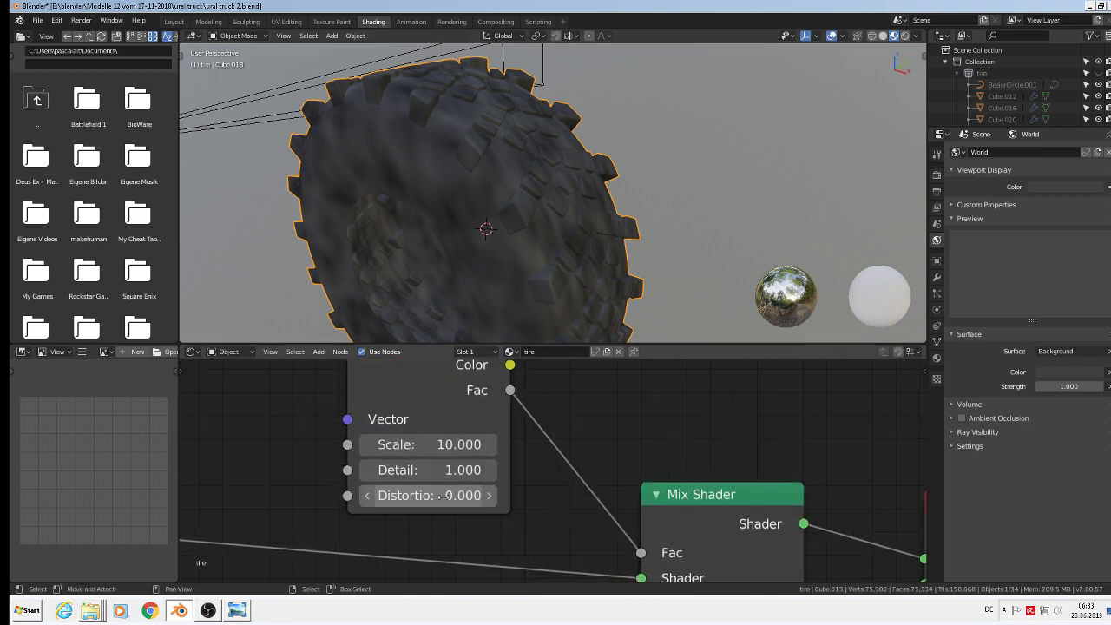
{"action": "left_click", "coordinate": [449, 499]}
{"action": "type", "text": "3"}
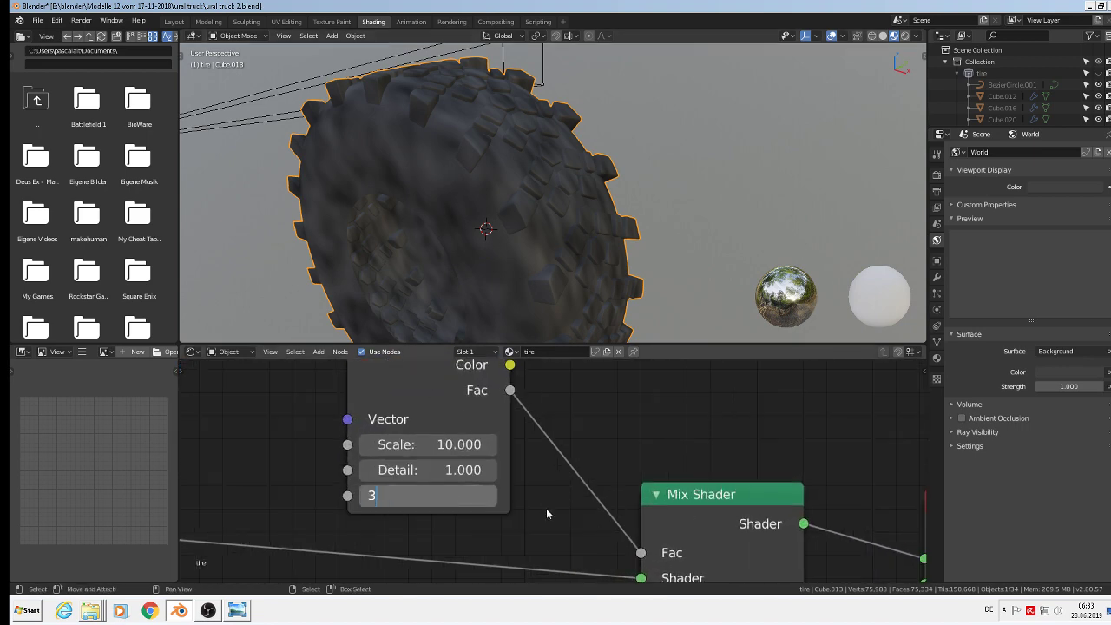
{"action": "key", "text": "Return"}
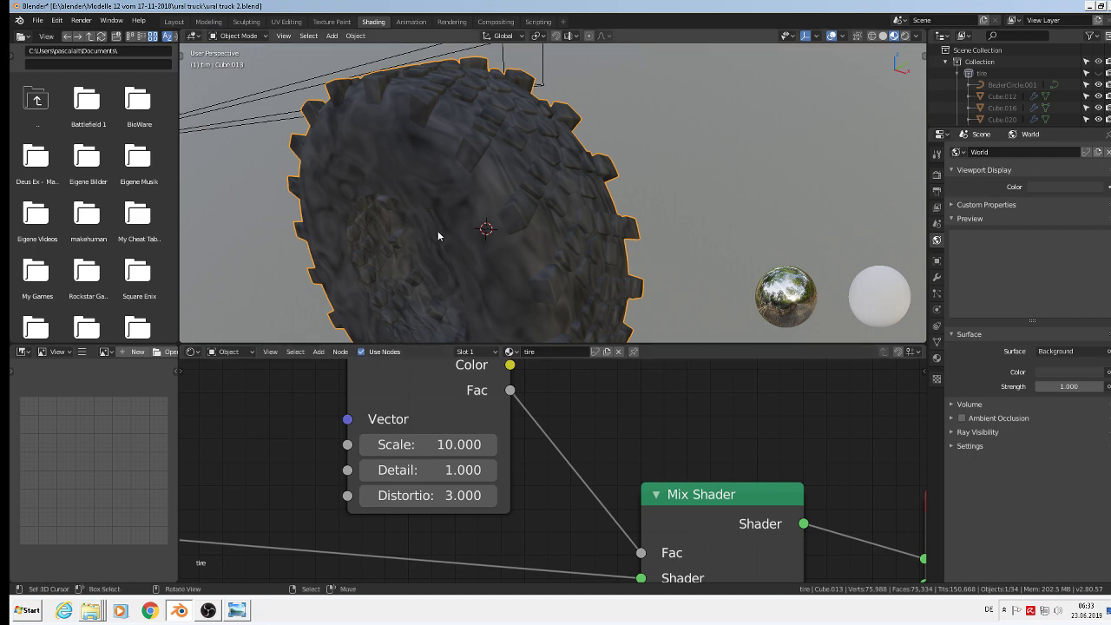
- Set the Noise Texture's distortion to 9
{"action": "left_click", "coordinate": [466, 495]}
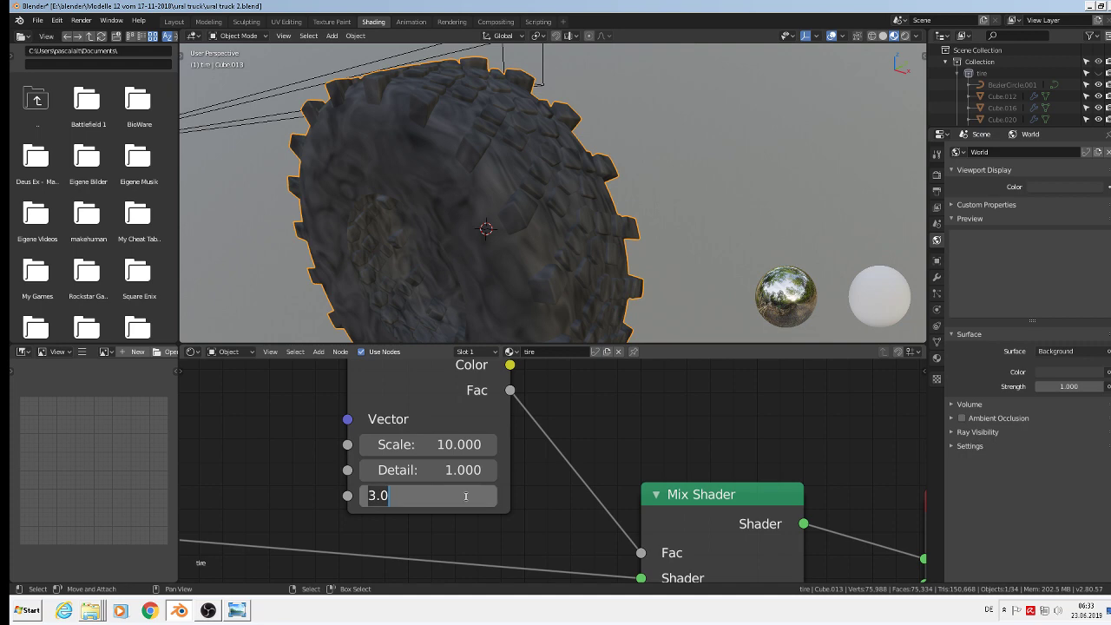
{"action": "type", "text": "9"}
{"action": "key", "text": "Return"}
- Set the Noise Texture's distortion to 0.1
{"action": "left_click", "coordinate": [413, 495]}
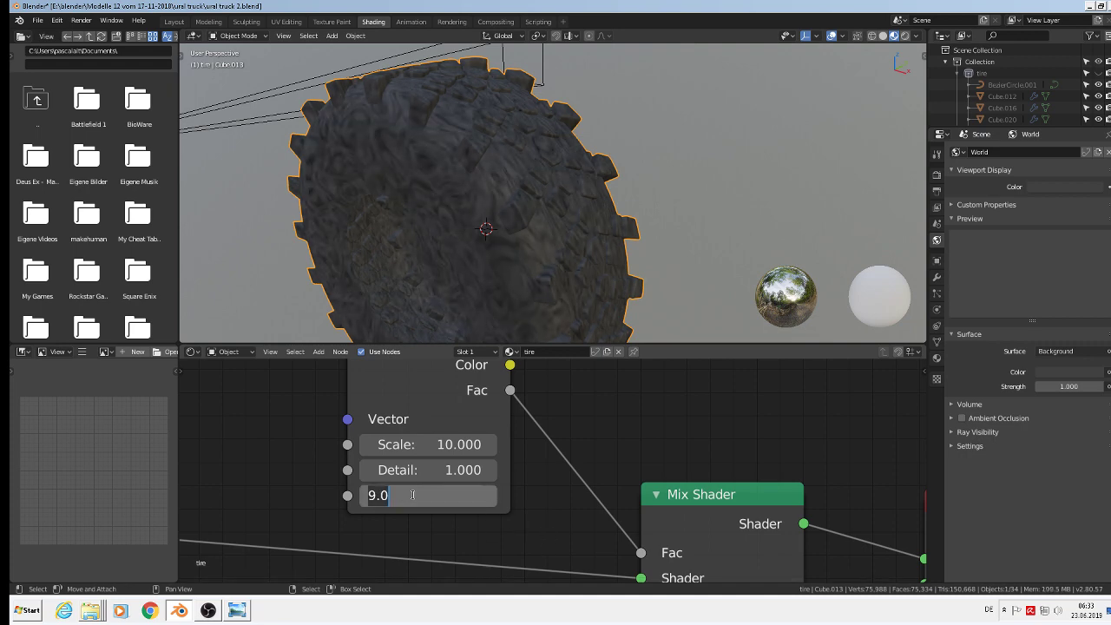
{"action": "type", "text": ".1"}
{"action": "key", "text": "Return"}
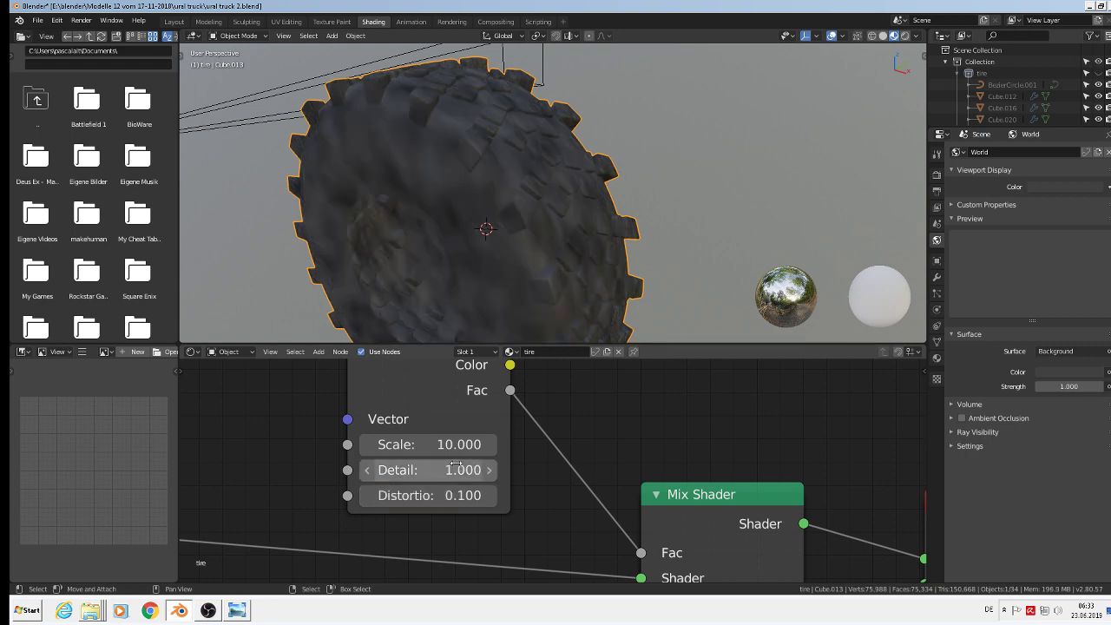
- Set the Noise Texture's scale to 1
{"action": "scroll", "coordinate": [448, 451], "scroll_direction": "up", "scroll_amount": 1}
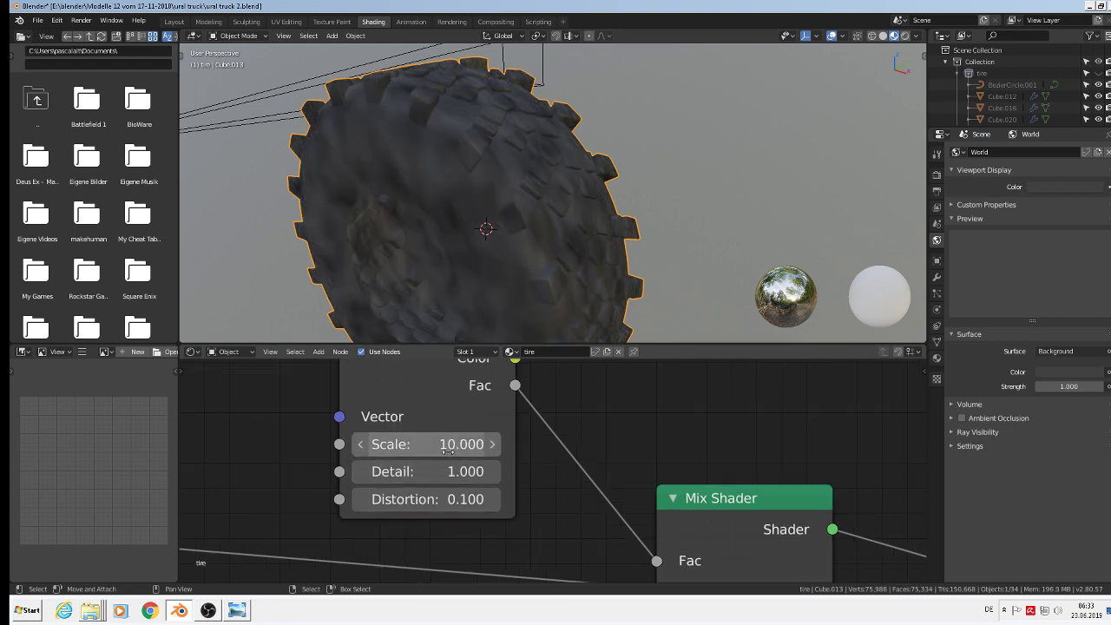
{"action": "left_click", "coordinate": [439, 440]}
{"action": "type", "text": "1"}
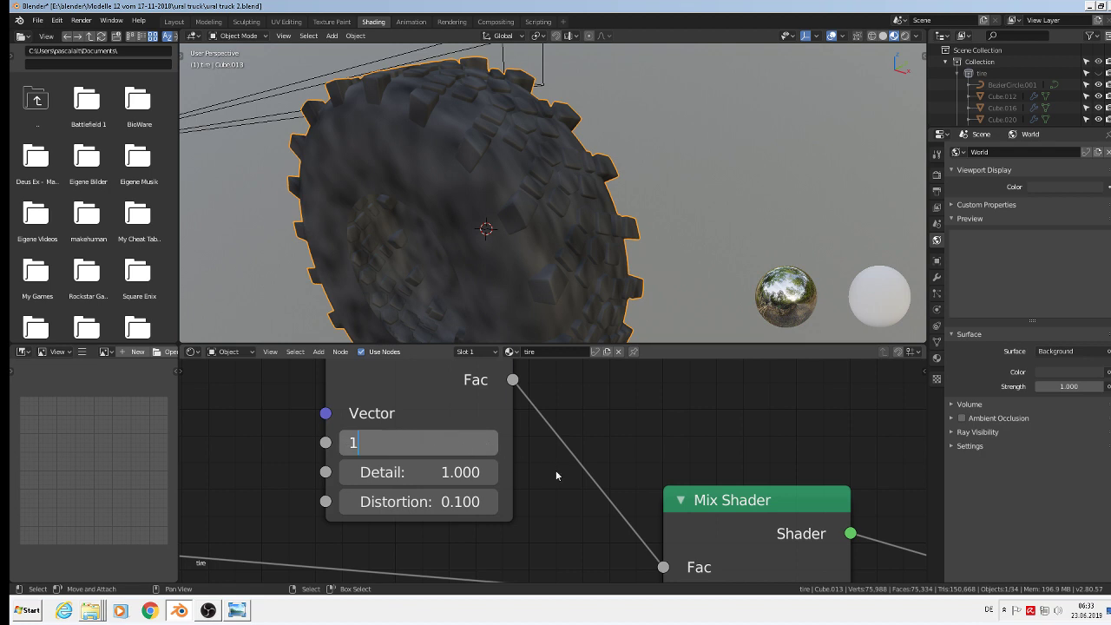
{"action": "key", "text": "Return"}
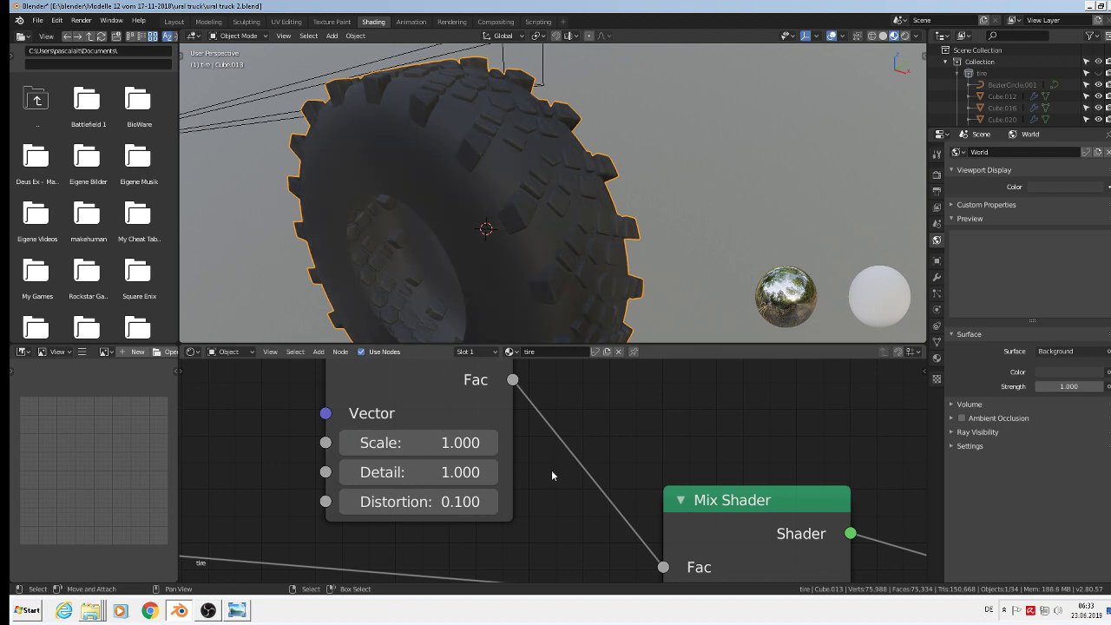
- Set the Noise Texture's scale to 3 and inspect the tire's sidewall and tread from several angles
{"action": "left_click", "coordinate": [438, 443]}
{"action": "type", "text": "3"}
{"action": "key", "text": "Return"}
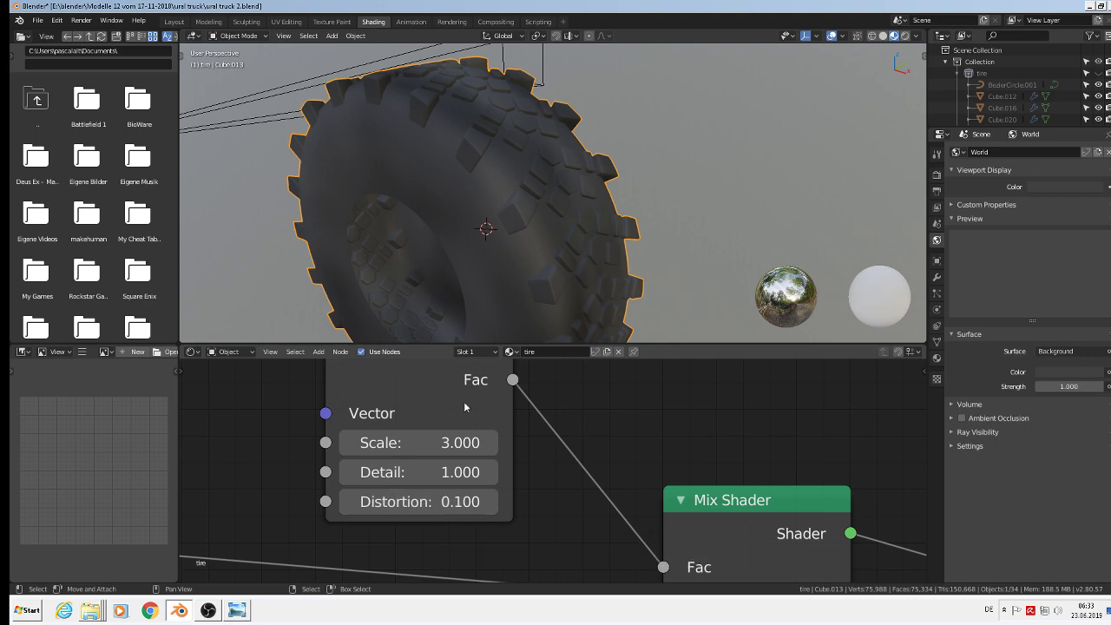
{"action": "middle_click_drag", "start_coordinate": [526, 290], "coordinate": [451, 325]}
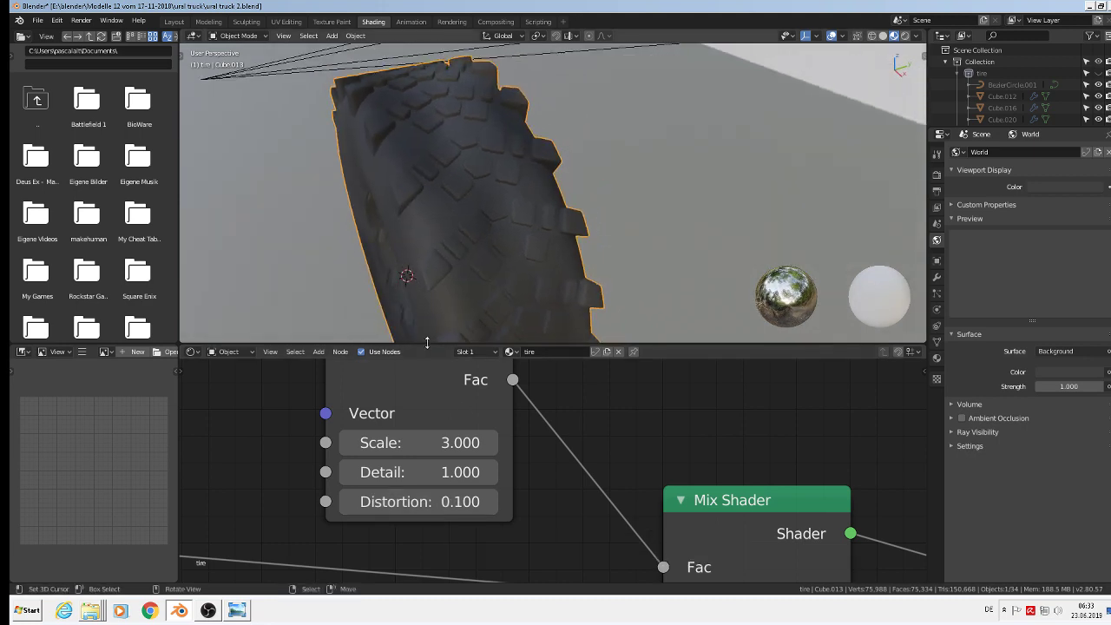
{"action": "middle_click_drag", "start_coordinate": [530, 327], "coordinate": [593, 275]}
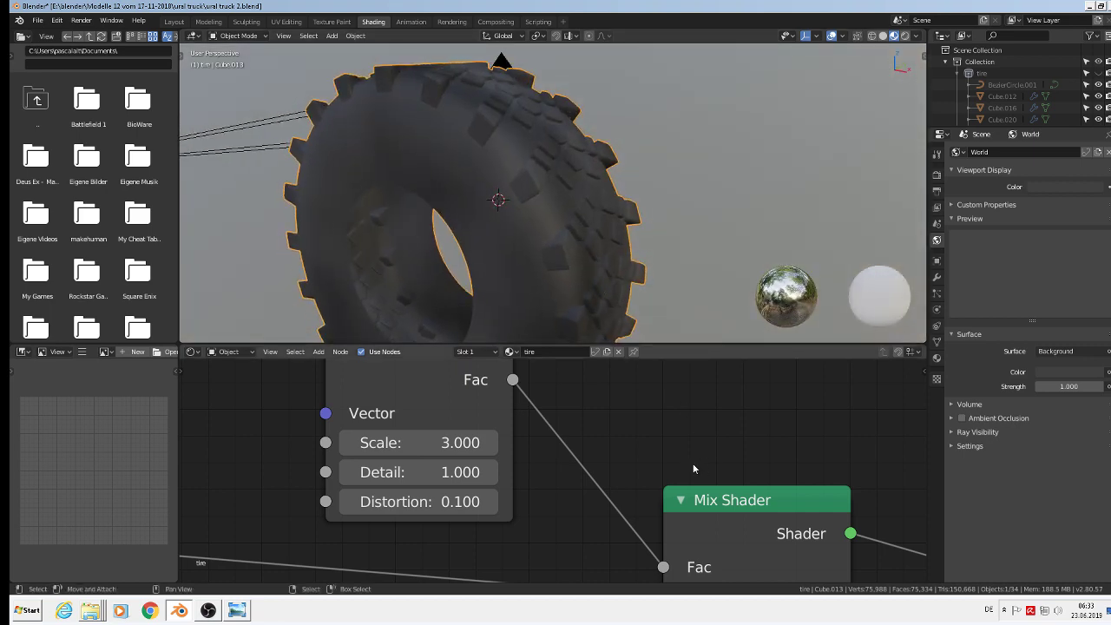
{"action": "scroll", "coordinate": [558, 204], "scroll_direction": "up", "scroll_amount": 5}
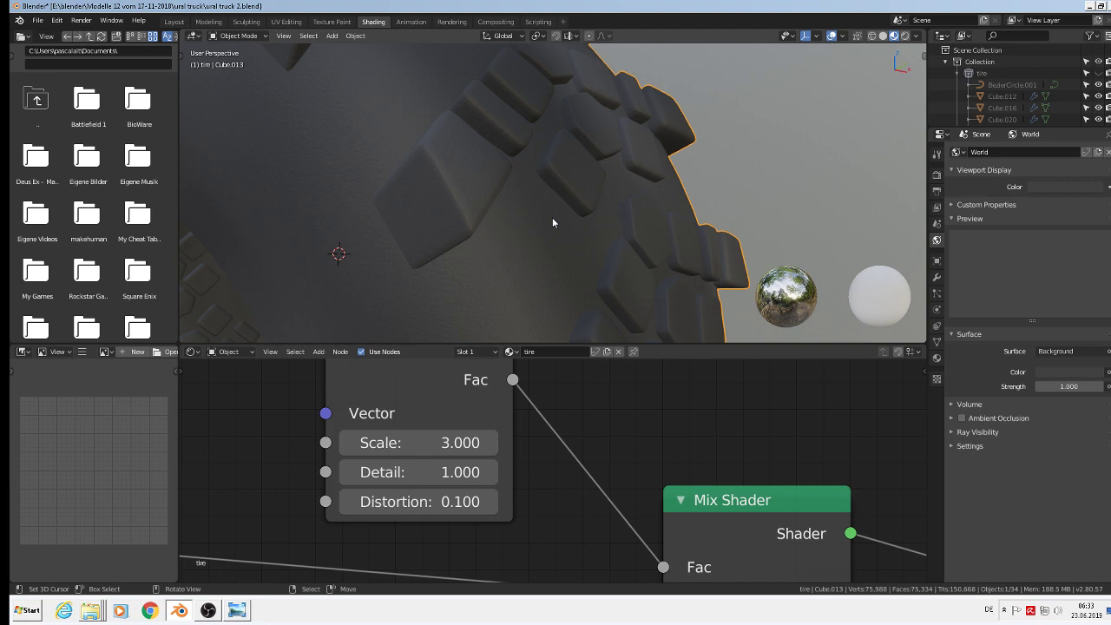
{"action": "scroll", "coordinate": [552, 219], "scroll_direction": "down", "scroll_amount": 6}
{"action": "scroll", "coordinate": [373, 426], "scroll_direction": "down", "scroll_amount": 2}
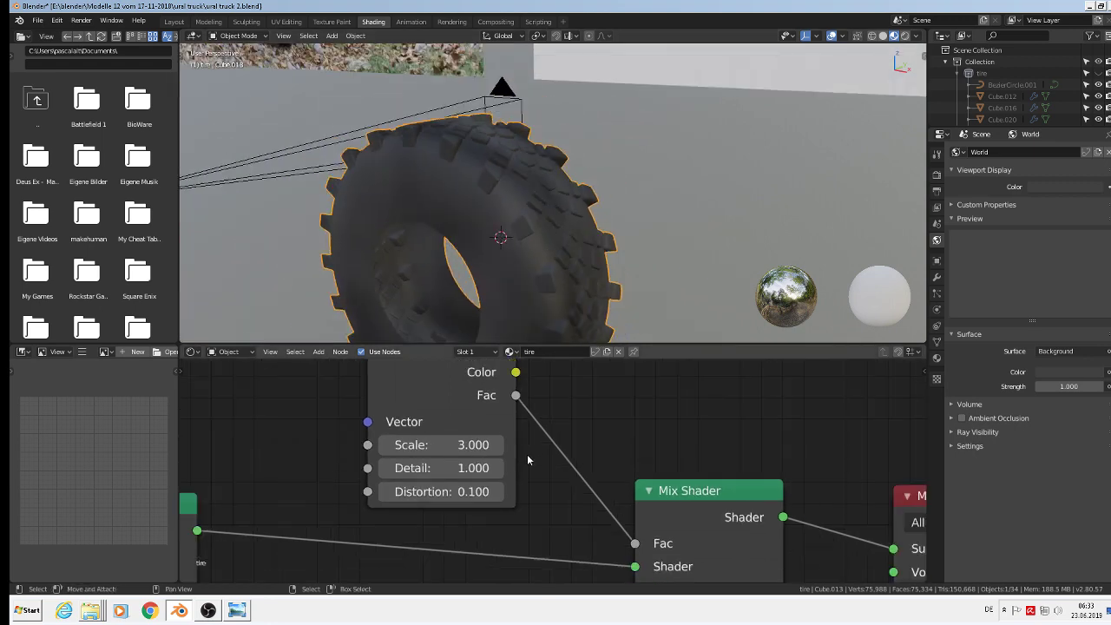
- Move the black stop of the ColorRamp fed by Layer Weight to about position 0.632, close to the white stop
{"action": "scroll", "coordinate": [373, 426], "scroll_direction": "down", "scroll_amount": 4}
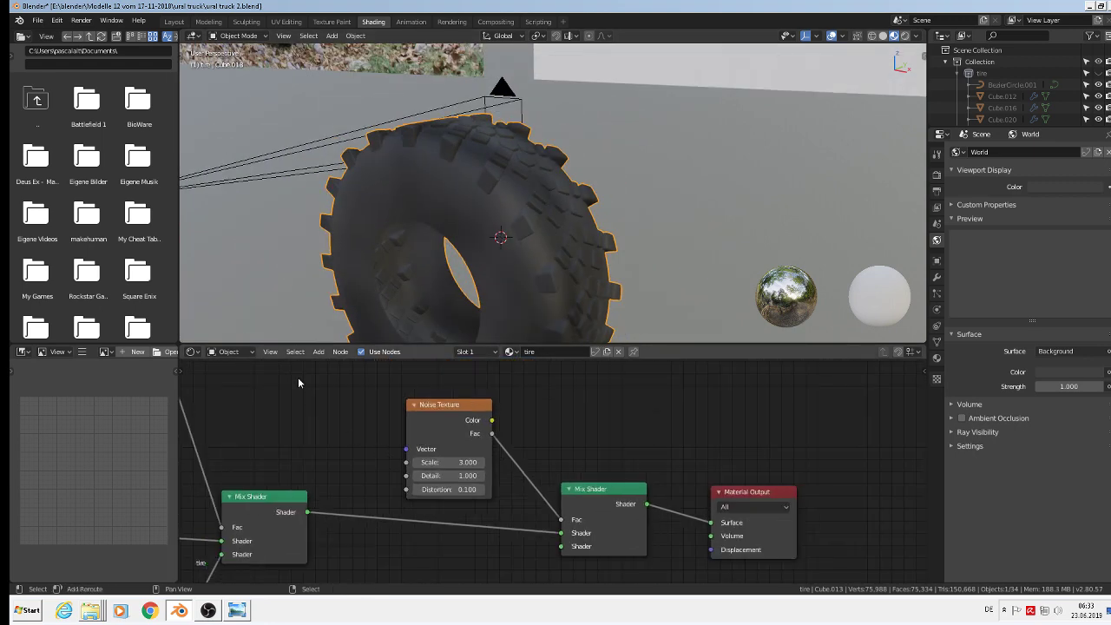
{"action": "middle_click_drag", "start_coordinate": [296, 447], "coordinate": [587, 459]}
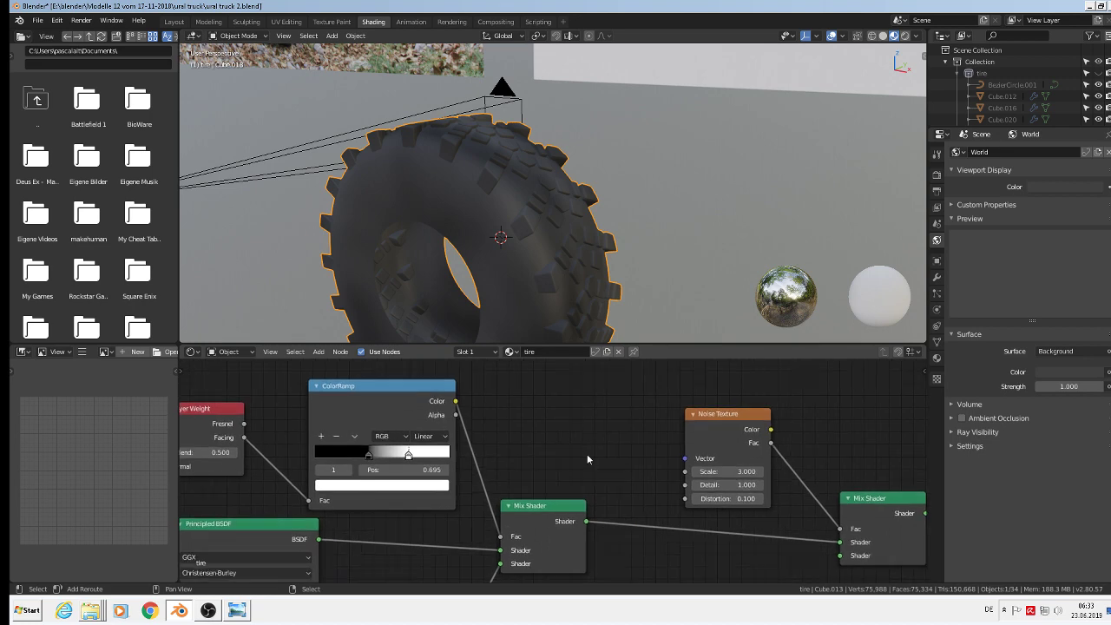
{"action": "scroll", "coordinate": [587, 458], "scroll_direction": "down", "scroll_amount": 1}
{"action": "scroll", "coordinate": [572, 497], "scroll_direction": "down", "scroll_amount": 1}
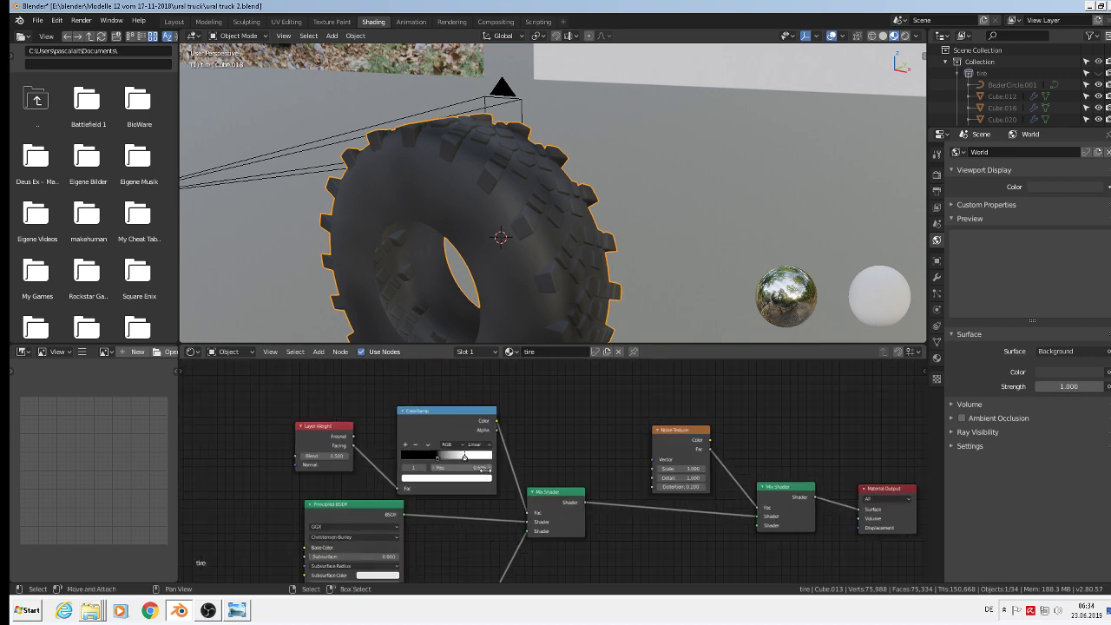
{"action": "scroll", "coordinate": [419, 408], "scroll_direction": "up", "scroll_amount": 1}
{"action": "scroll", "coordinate": [419, 408], "scroll_direction": "up", "scroll_amount": 3}
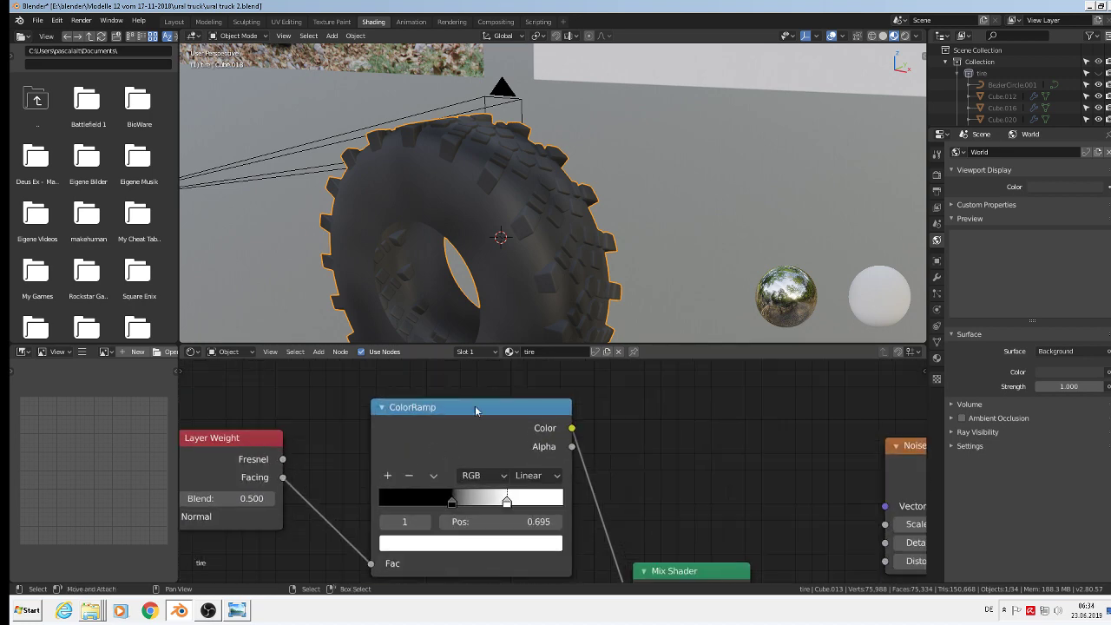
{"action": "scroll", "coordinate": [527, 257], "scroll_direction": "up", "scroll_amount": 2}
{"action": "scroll", "coordinate": [451, 505], "scroll_direction": "down", "scroll_amount": 1}
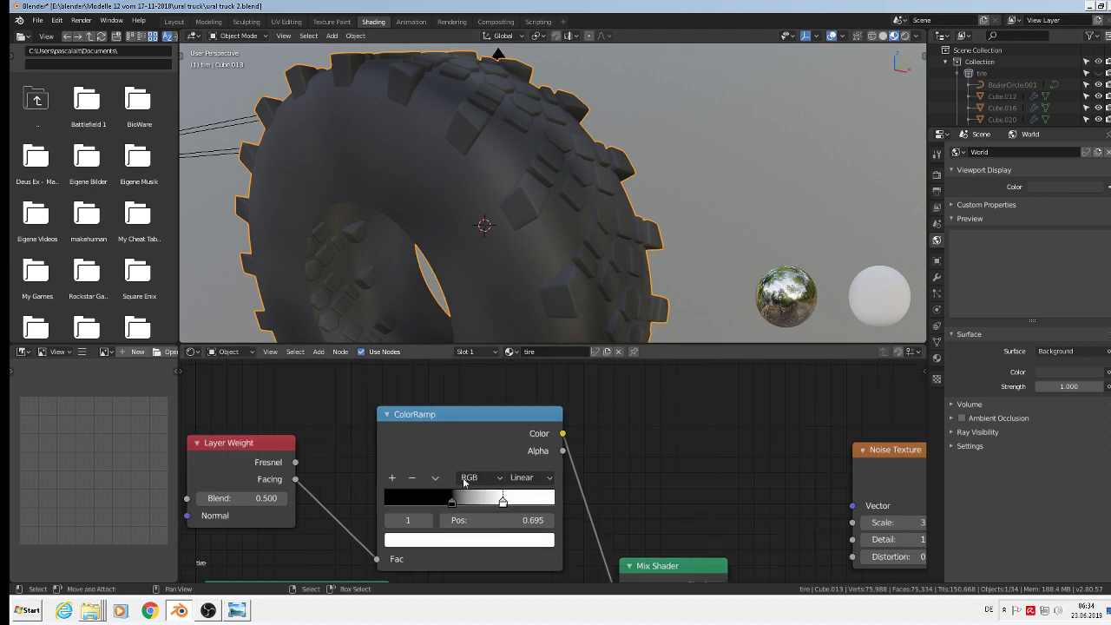
{"action": "scroll", "coordinate": [540, 236], "scroll_direction": "up", "scroll_amount": 2}
{"action": "middle_click_drag", "start_coordinate": [540, 236], "coordinate": [529, 304]}
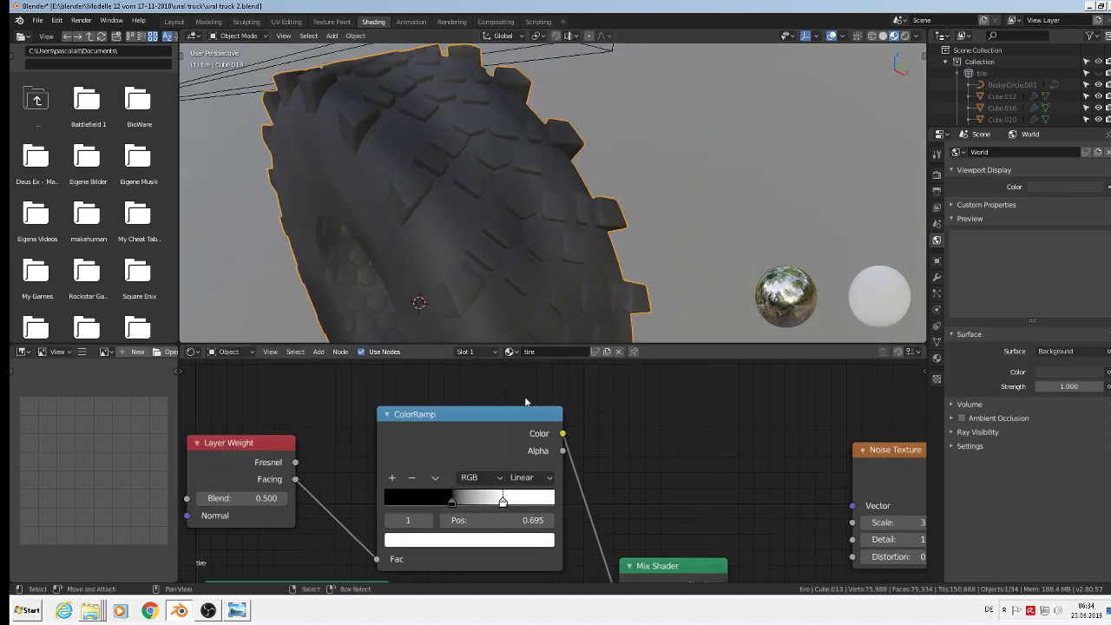
{"action": "left_click", "coordinate": [452, 503]}
{"action": "left_click_drag", "start_coordinate": [501, 502], "coordinate": [492, 501]}
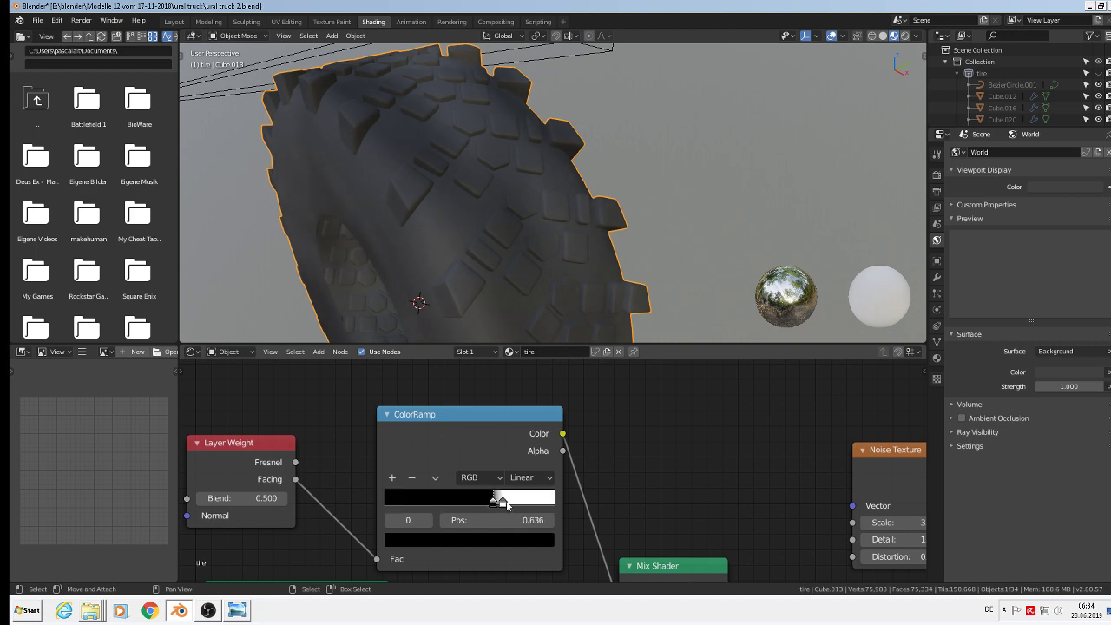
{"action": "left_click_drag", "start_coordinate": [493, 502], "coordinate": [436, 501]}
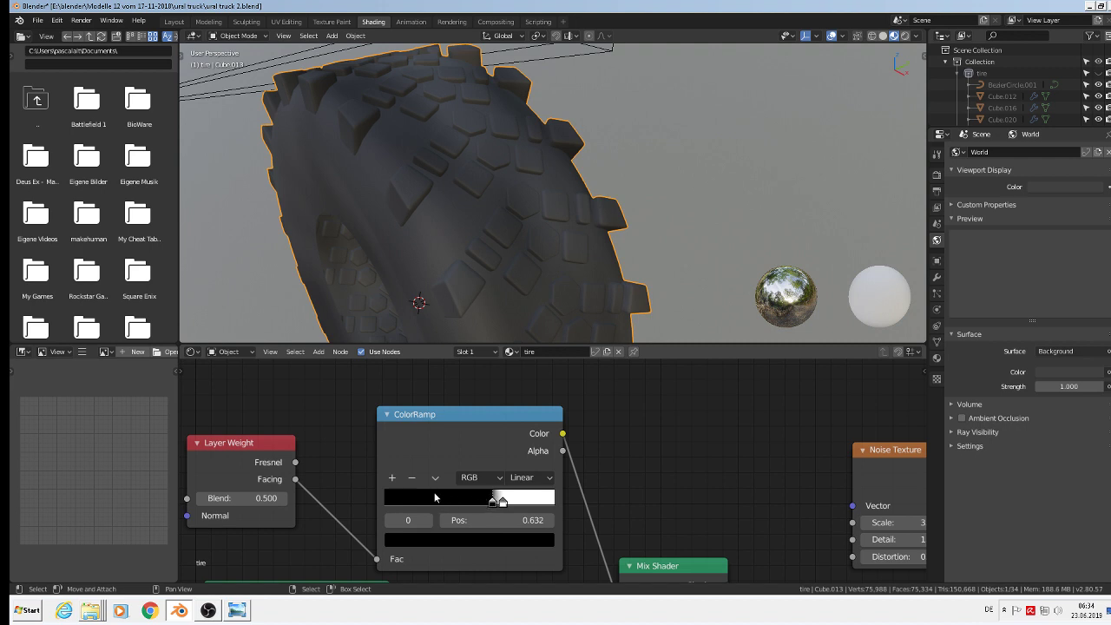
- Move the white stop of the Layer Weight ColorRamp to position 0.432 and check the tire in rendered shading
{"action": "left_click", "coordinate": [503, 502]}
{"action": "mouse_move", "coordinate": [465, 502]}
{"action": "left_mouse_down"}
{"action": "mouse_move", "coordinate": [447, 502]}
{"action": "mouse_move", "coordinate": [458, 502]}
{"action": "left_mouse_up"}
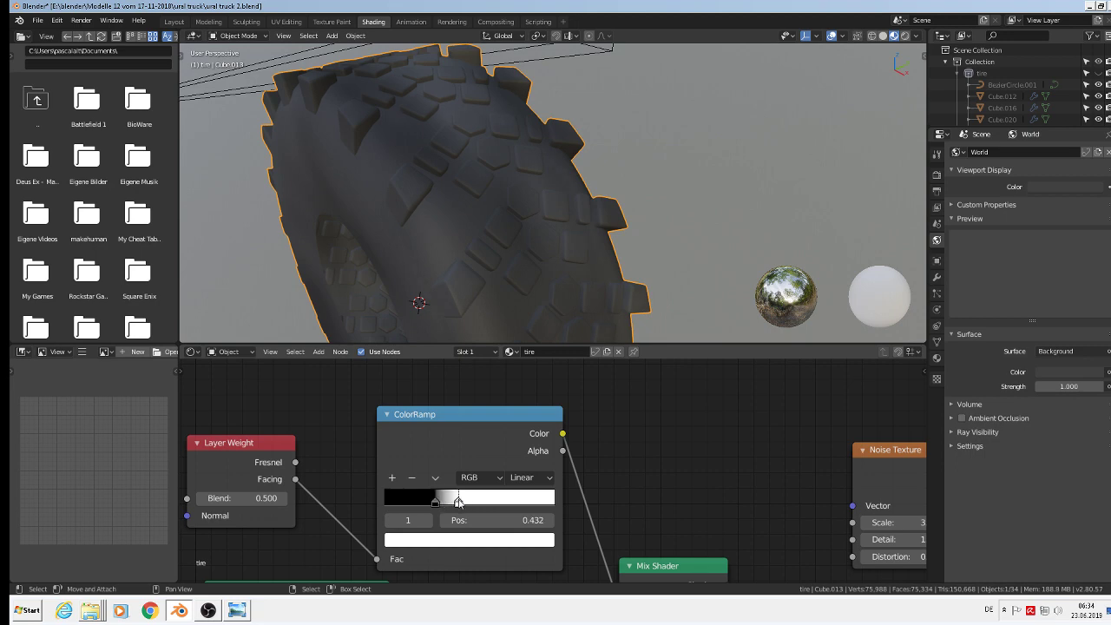
{"action": "left_click", "coordinate": [906, 35]}
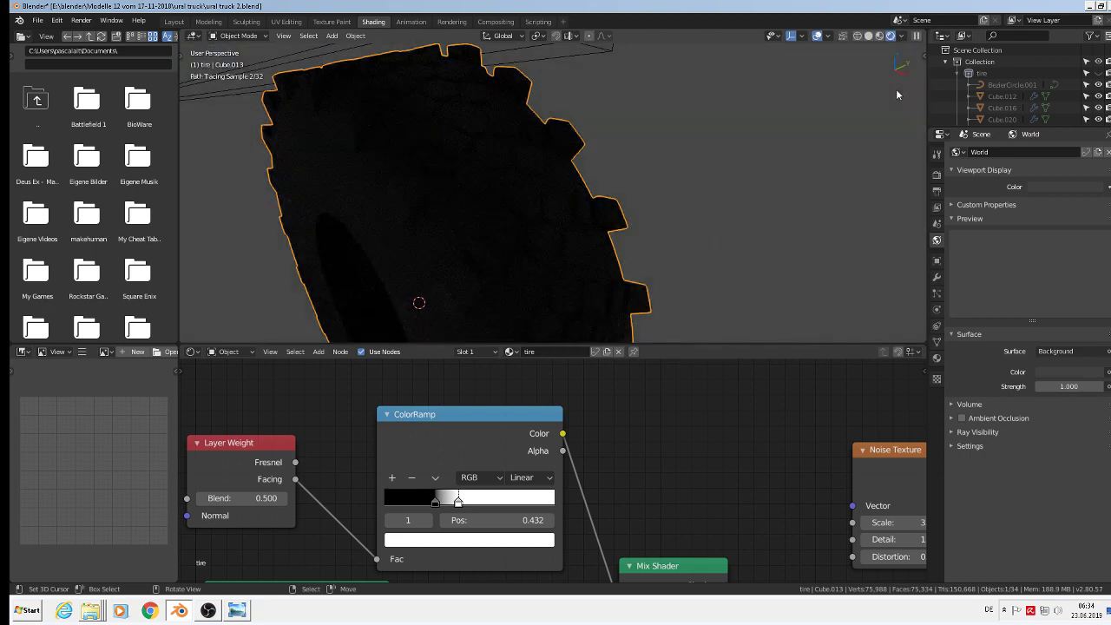
{"action": "middle_click_drag", "start_coordinate": [586, 278], "coordinate": [660, 256]}
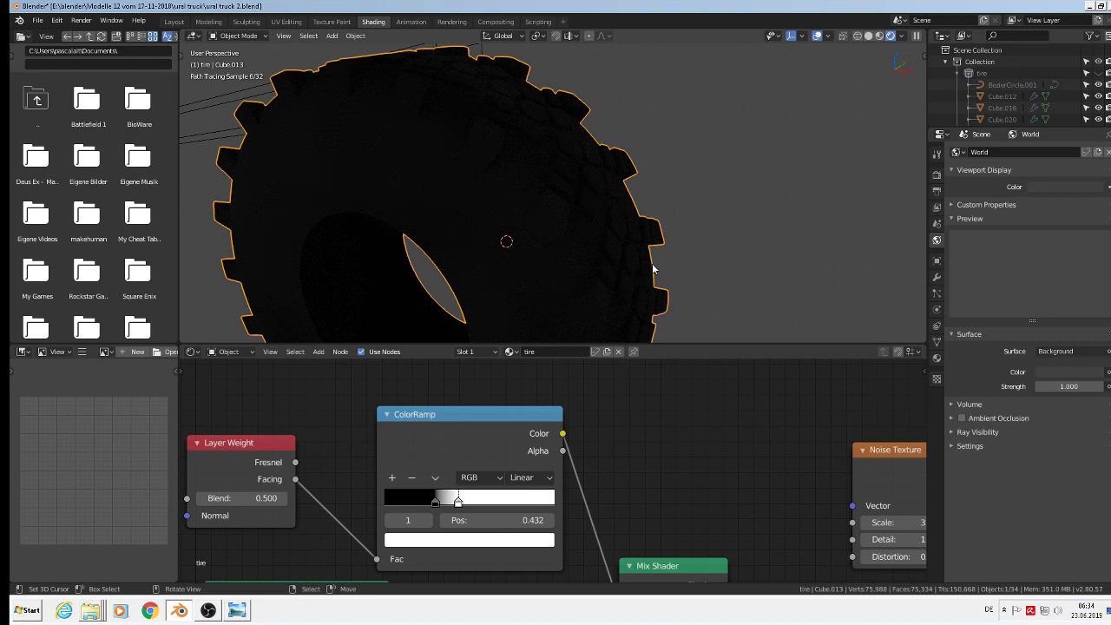
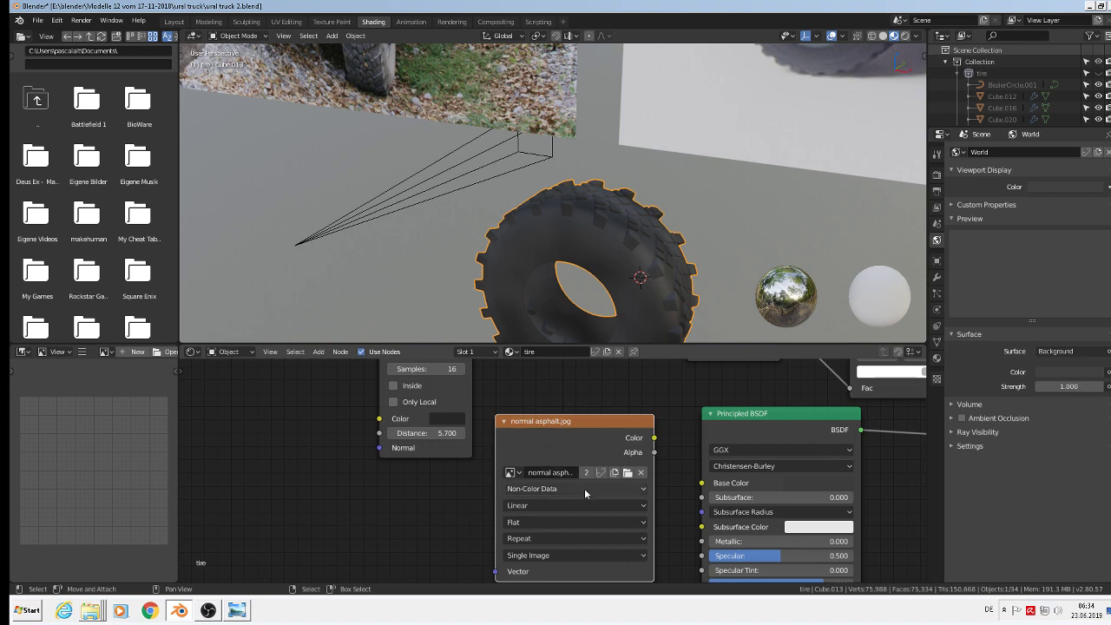
- Leave Blender for the desktop and open the reifen profil folder inside the Komerzielle Texturen texture library
{"action": "left_click", "coordinate": [1089, 6]}
{"action": "left_click", "coordinate": [1003, 43]}
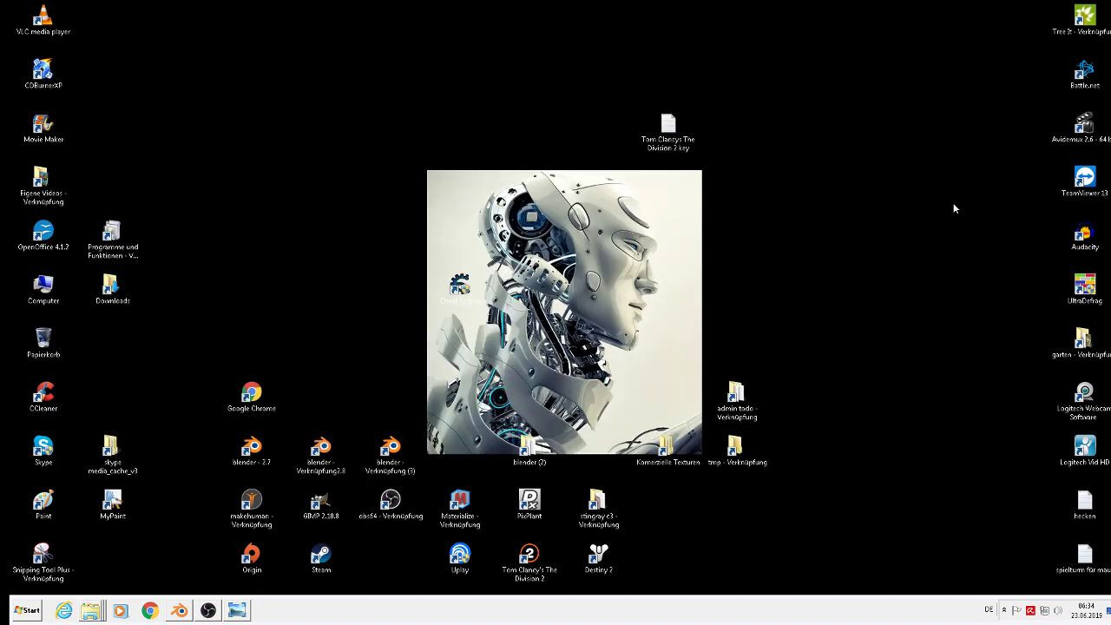
{"action": "left_click", "coordinate": [655, 467]}
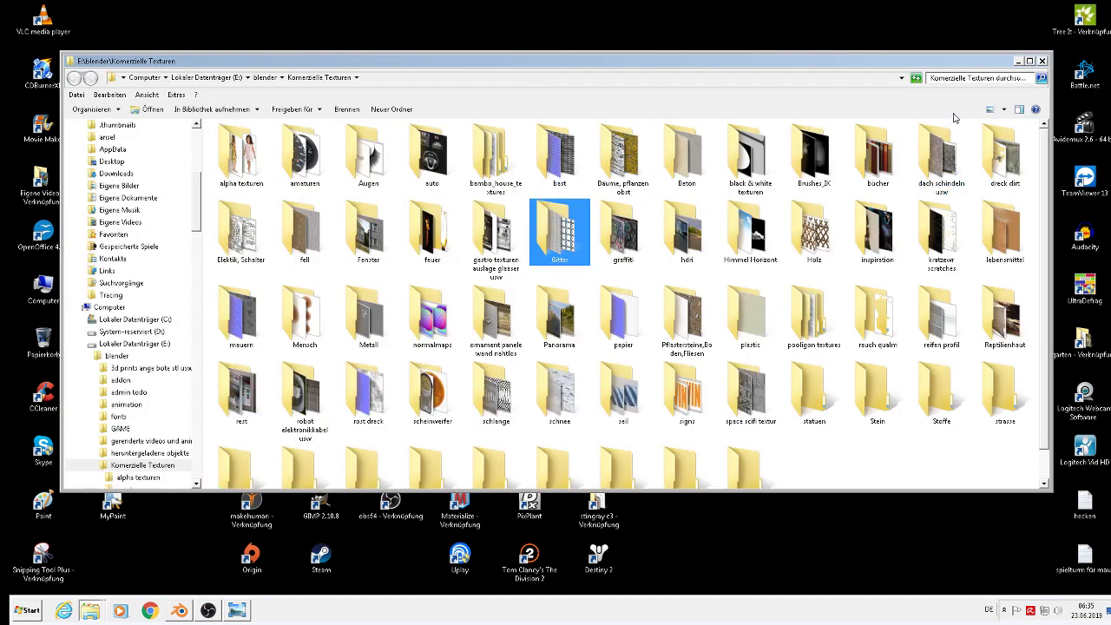
{"action": "left_click", "coordinate": [1030, 60]}
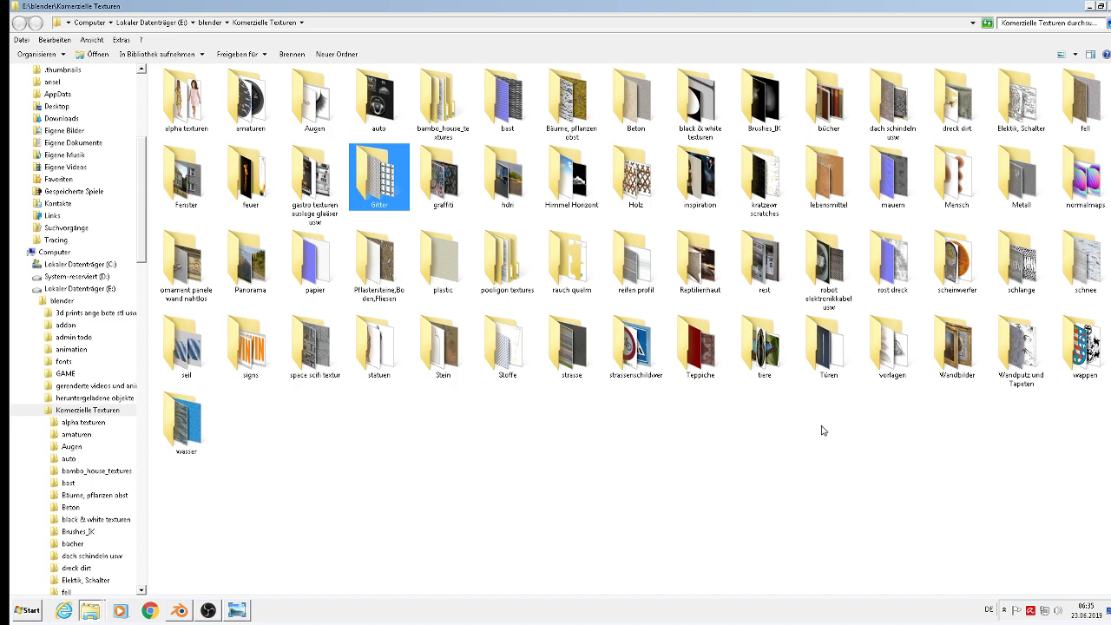
{"action": "double_click", "coordinate": [633, 261]}
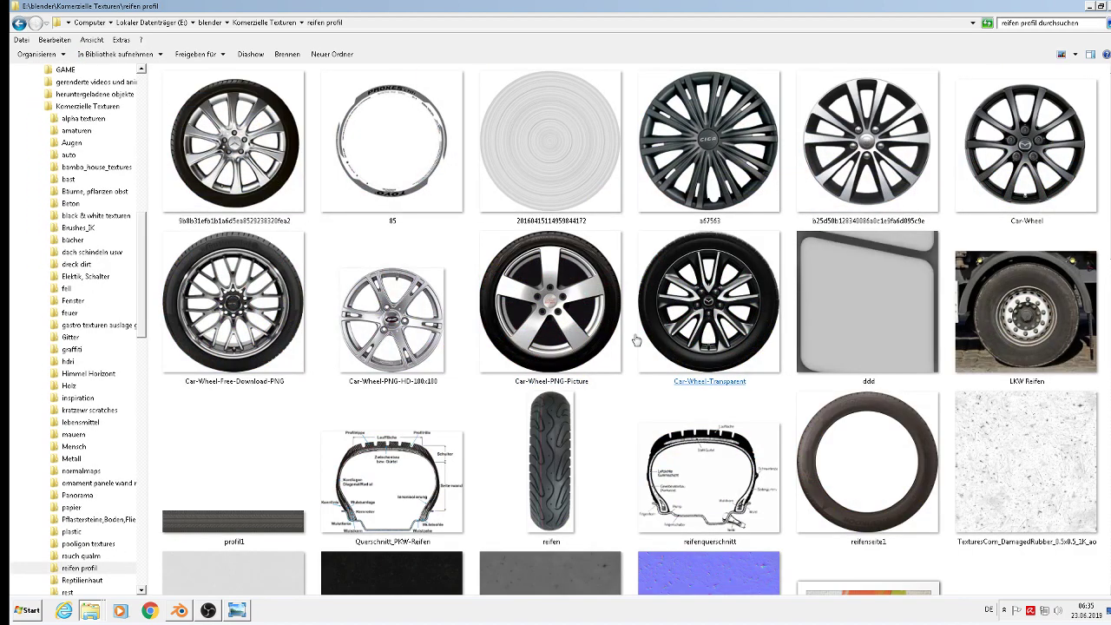
- Preview the DamagedRubber height and albedo textures at full size
{"action": "left_click", "coordinate": [639, 342]}
{"action": "scroll", "coordinate": [663, 347], "scroll_direction": "down", "scroll_amount": 3}
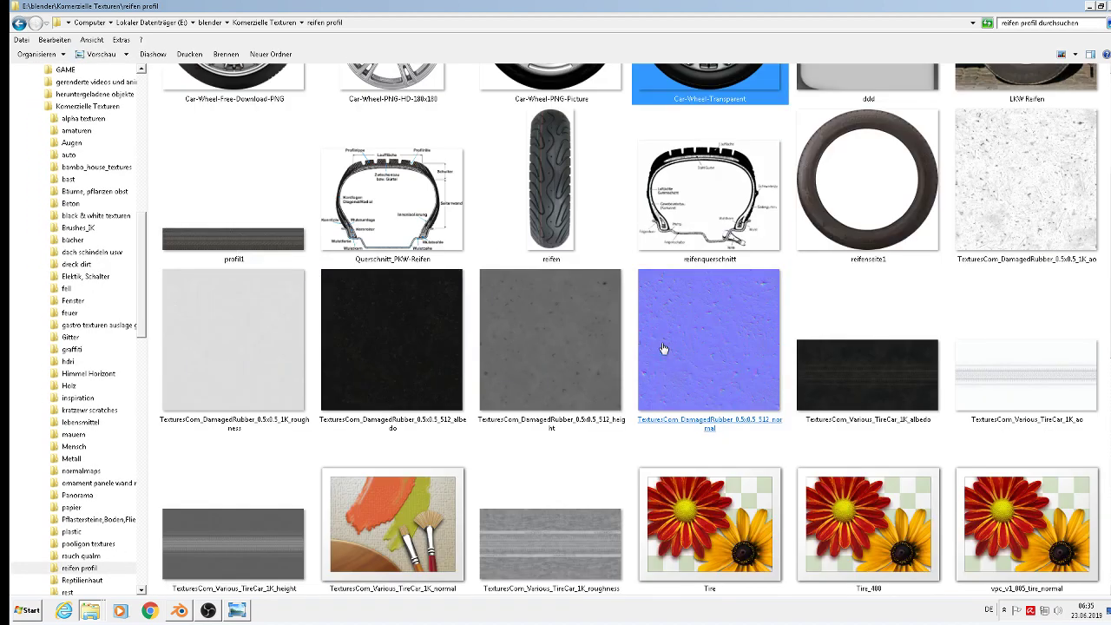
{"action": "left_click", "coordinate": [563, 376]}
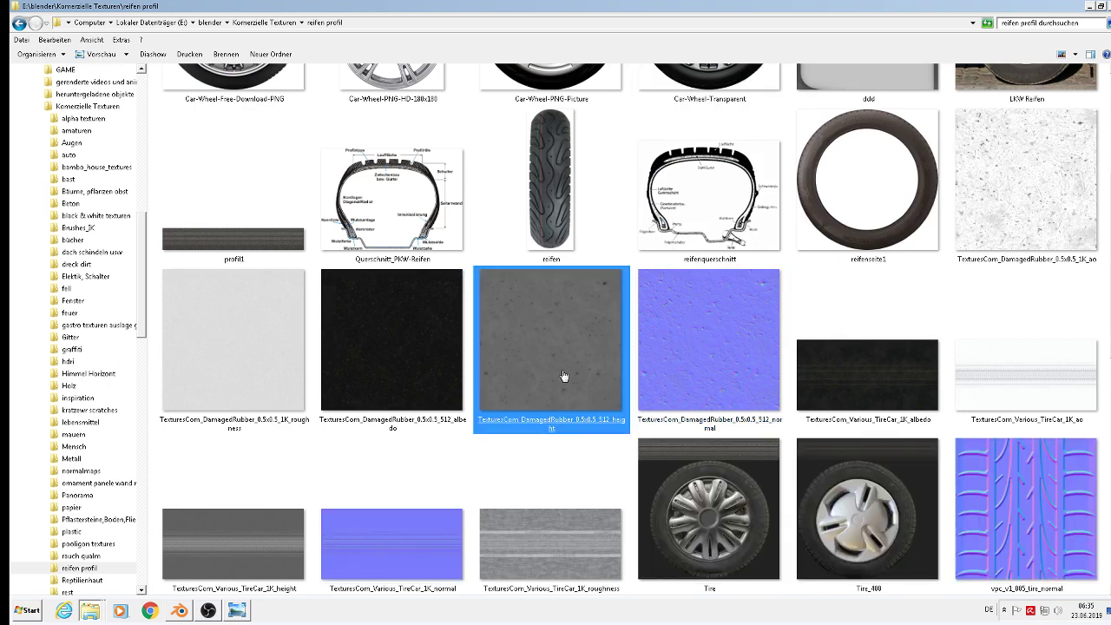
{"action": "double_click", "coordinate": [564, 375]}
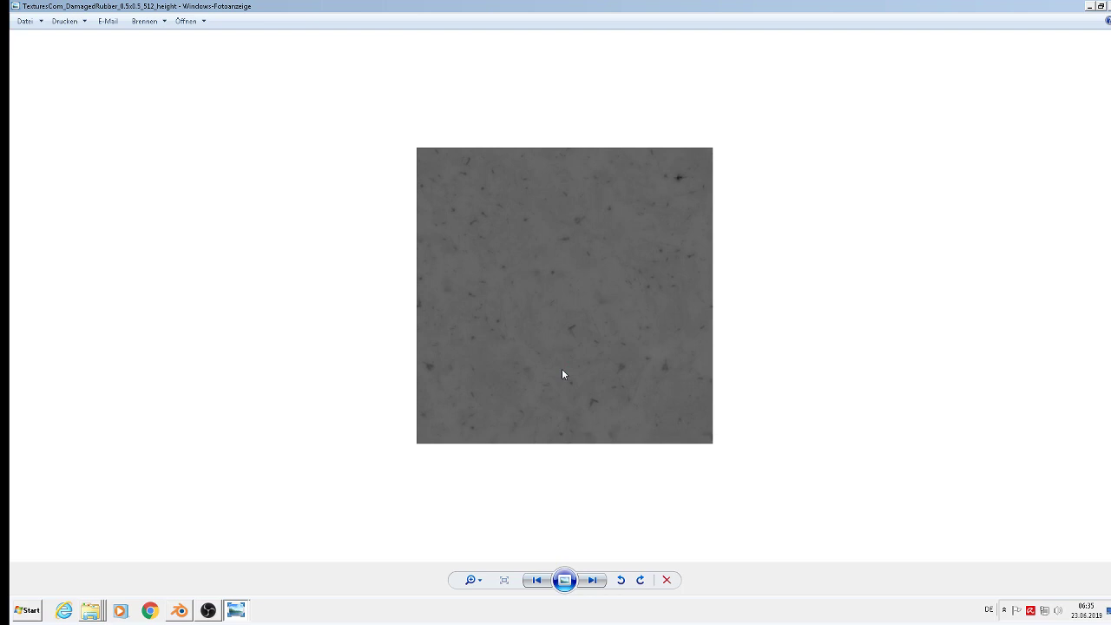
{"action": "key", "text": "Escape"}
{"action": "double_click", "coordinate": [364, 377]}
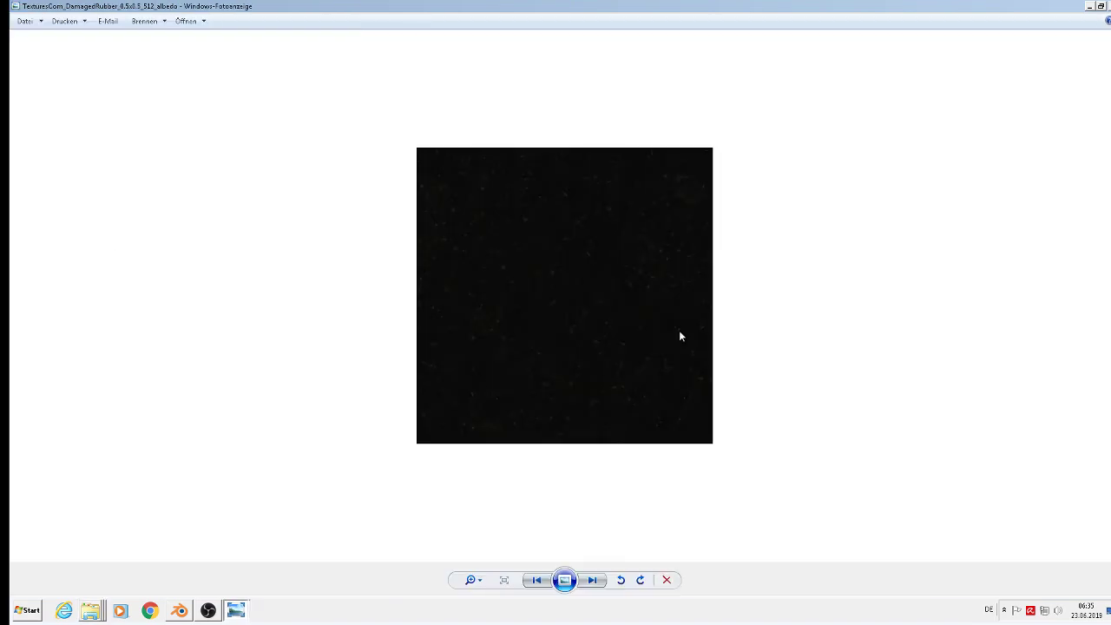
{"action": "key", "text": "Escape"}
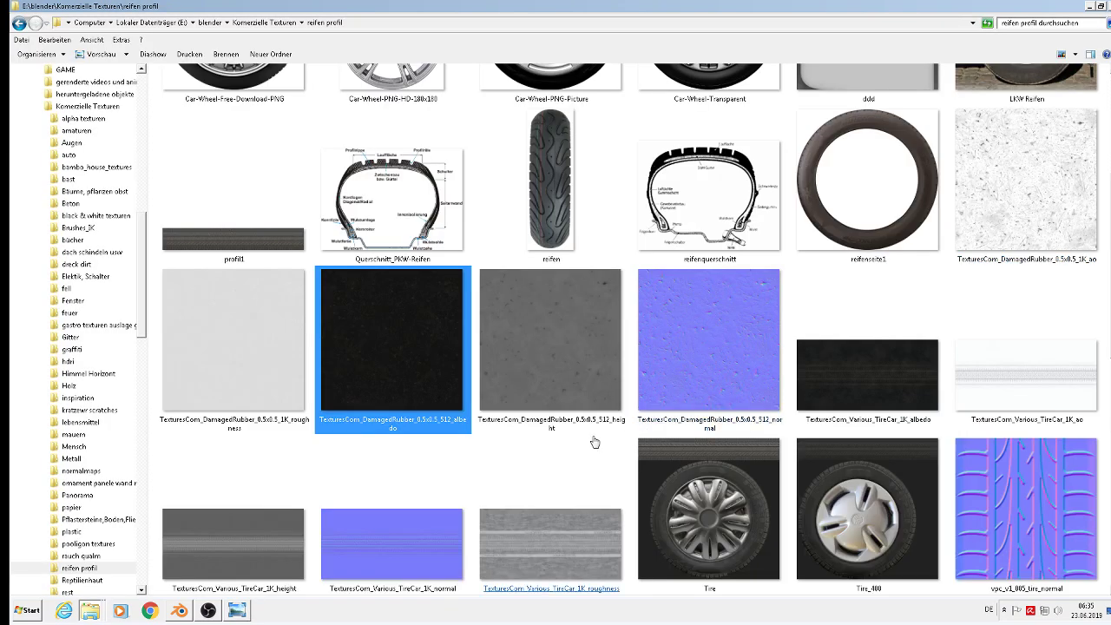
- Browse the remaining tire images in the folder and preview the TexturesCom_Various_TireCar_1K_roughness texture
{"action": "scroll", "coordinate": [558, 449], "scroll_direction": "down", "scroll_amount": 3}
{"action": "left_click", "coordinate": [558, 450]}
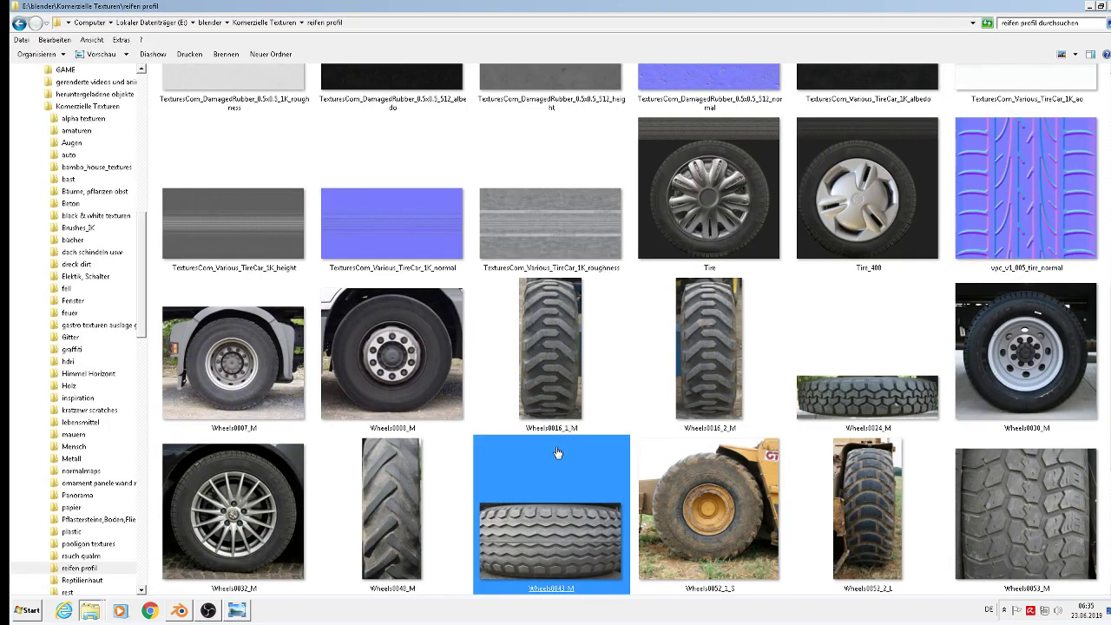
{"action": "scroll", "coordinate": [558, 453], "scroll_direction": "down", "scroll_amount": 3}
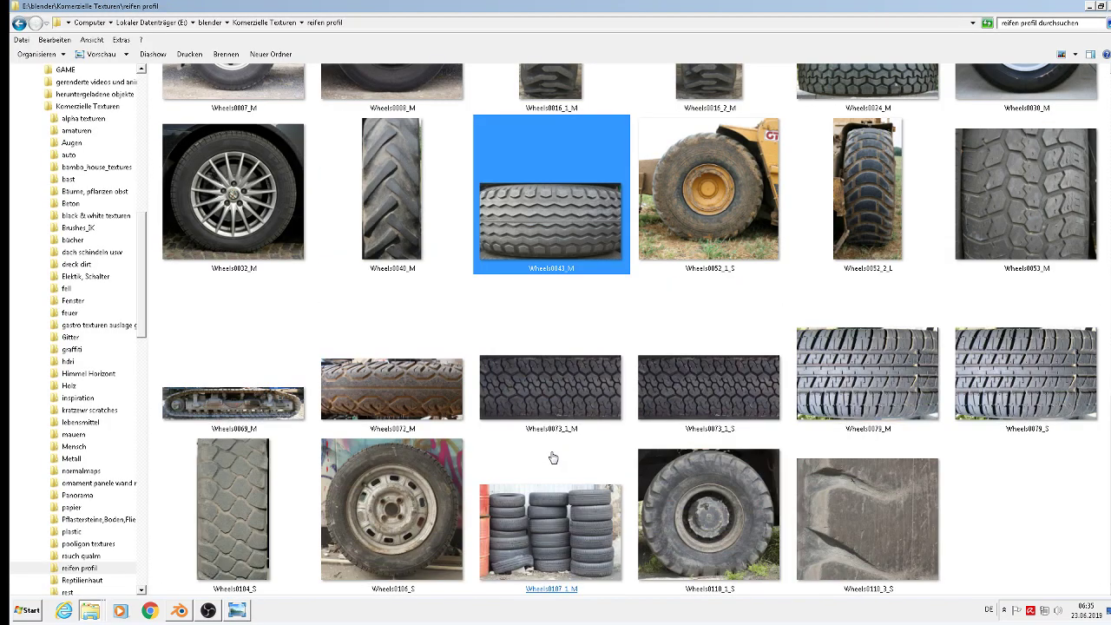
{"action": "left_click", "coordinate": [553, 458]}
{"action": "scroll", "coordinate": [553, 458], "scroll_direction": "up", "scroll_amount": 3}
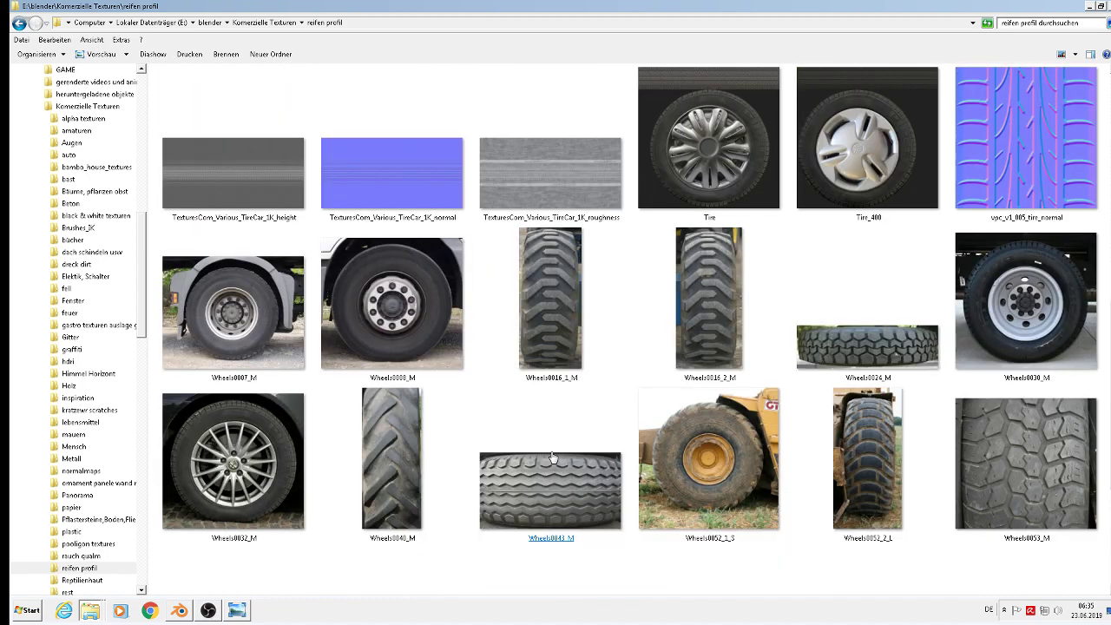
{"action": "scroll", "coordinate": [553, 457], "scroll_direction": "up", "scroll_amount": 4}
{"action": "left_click", "coordinate": [569, 516]}
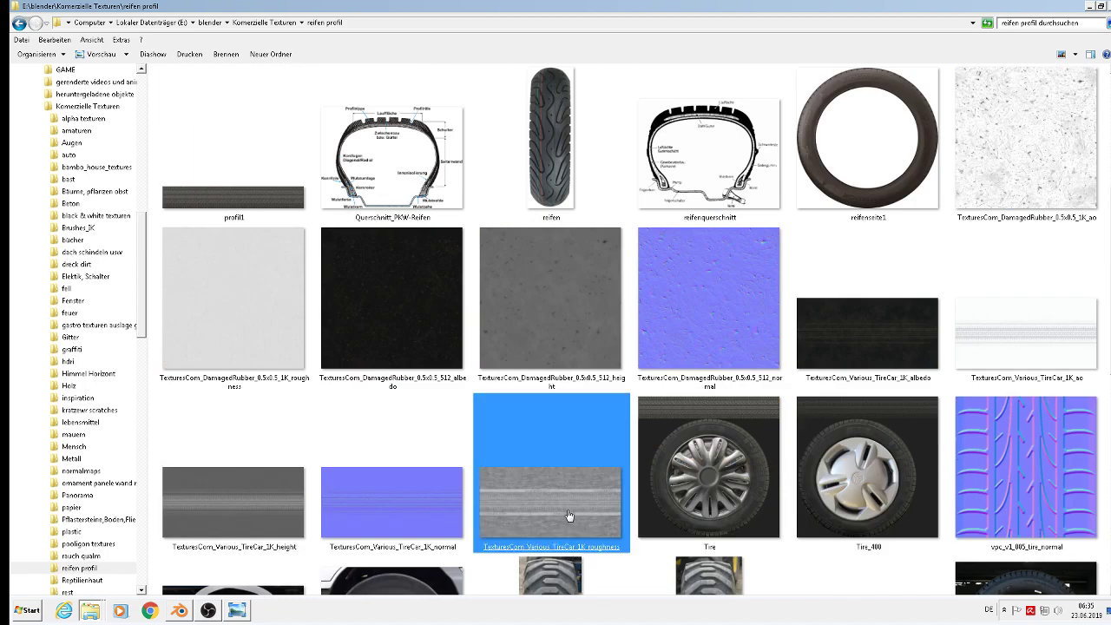
{"action": "double_click", "coordinate": [569, 515]}
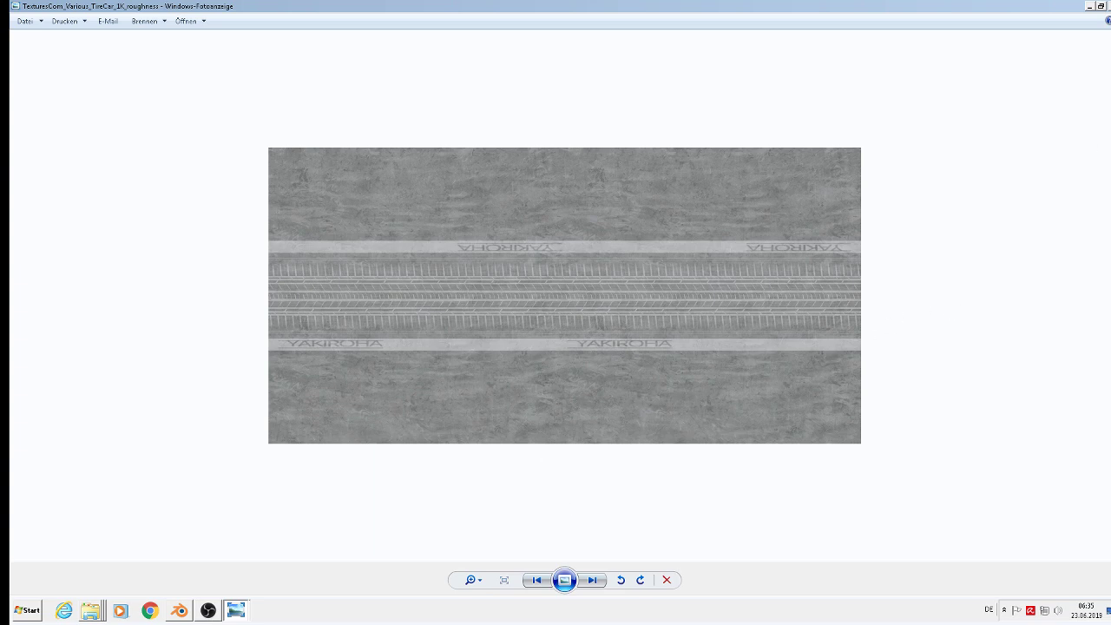
{"action": "key", "text": "alt+F4"}
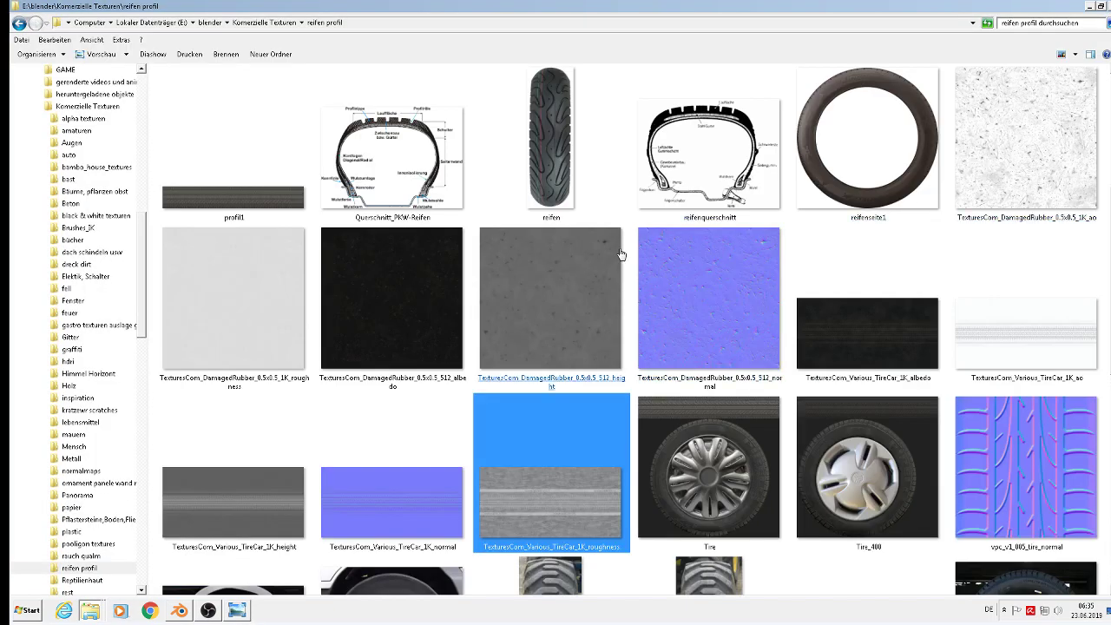
- Copy the TexturesCom_DamagedRubber_0.5x0.5_512_albedo image into the ural truck project's texture folder
{"action": "left_click", "coordinate": [399, 333]}
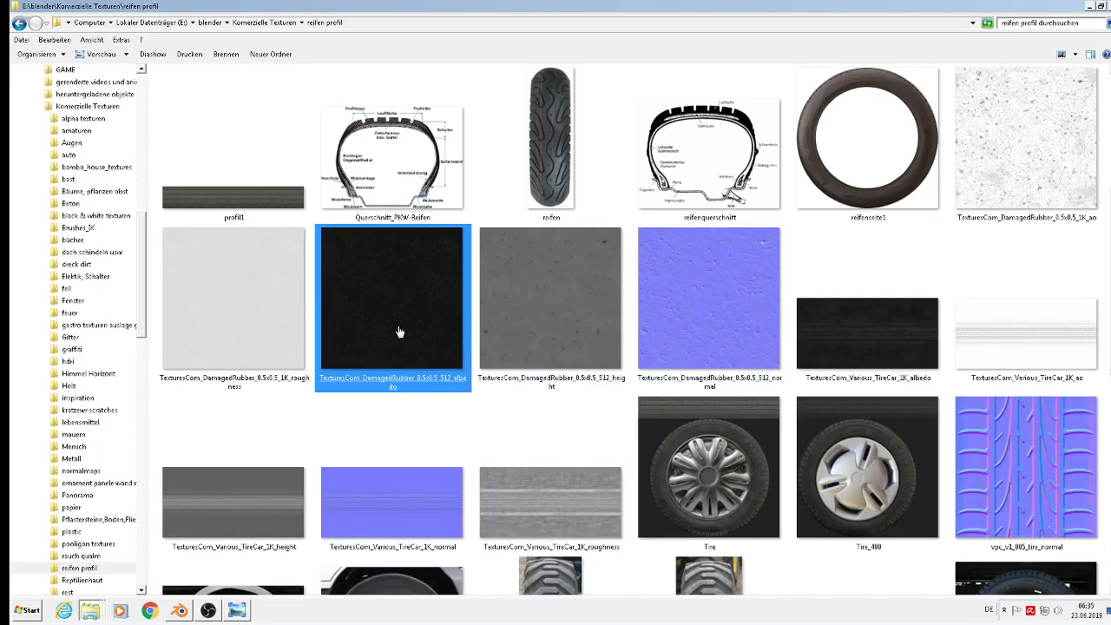
{"action": "right_click", "coordinate": [400, 332]}
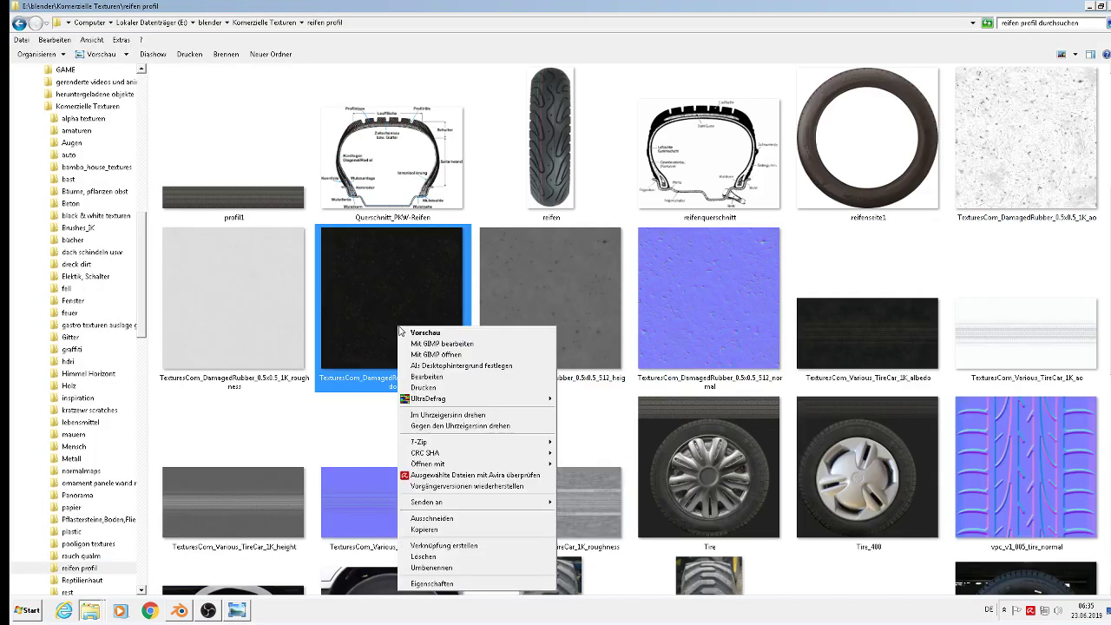
{"action": "left_click", "coordinate": [485, 530]}
{"action": "left_click", "coordinate": [90, 610]}
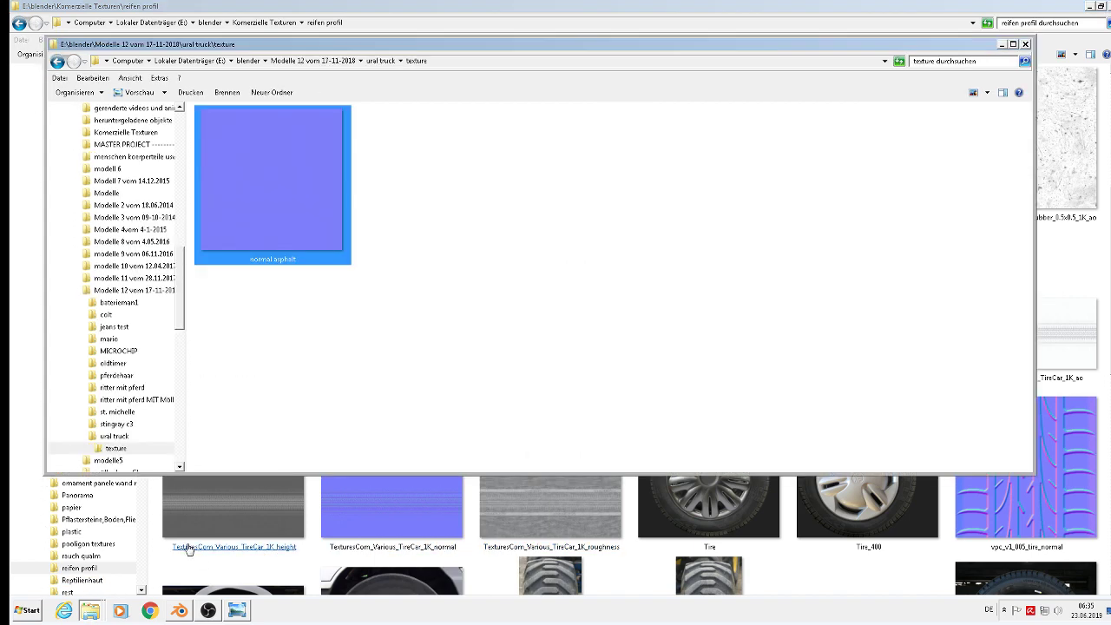
{"action": "left_click", "coordinate": [169, 574]}
{"action": "right_click", "coordinate": [360, 365]}
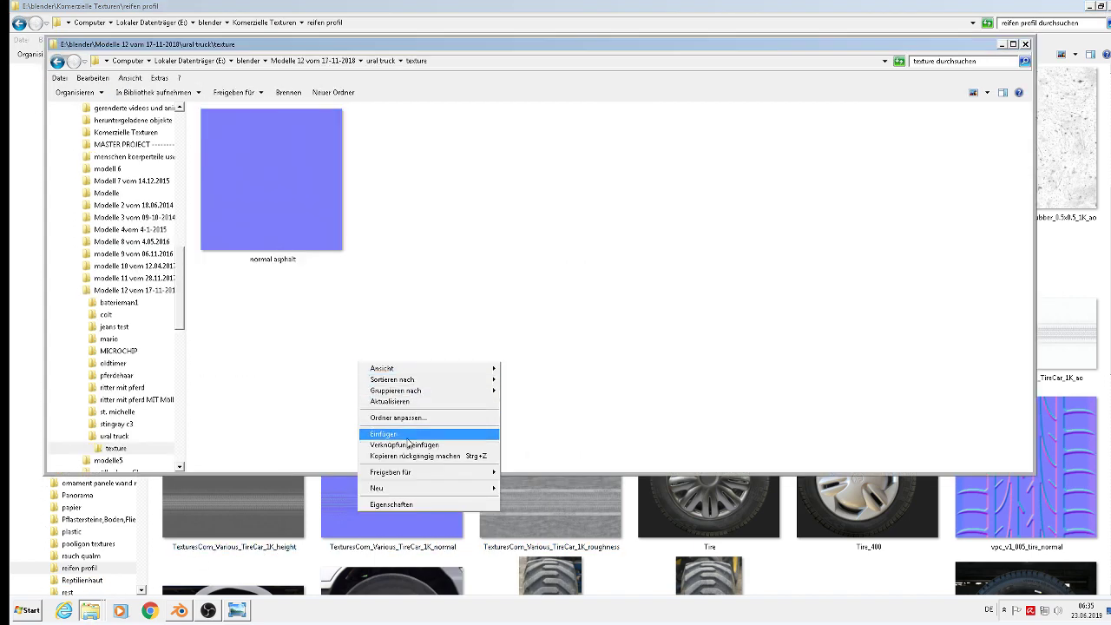
{"action": "left_click", "coordinate": [407, 436]}
{"action": "left_click", "coordinate": [372, 414]}
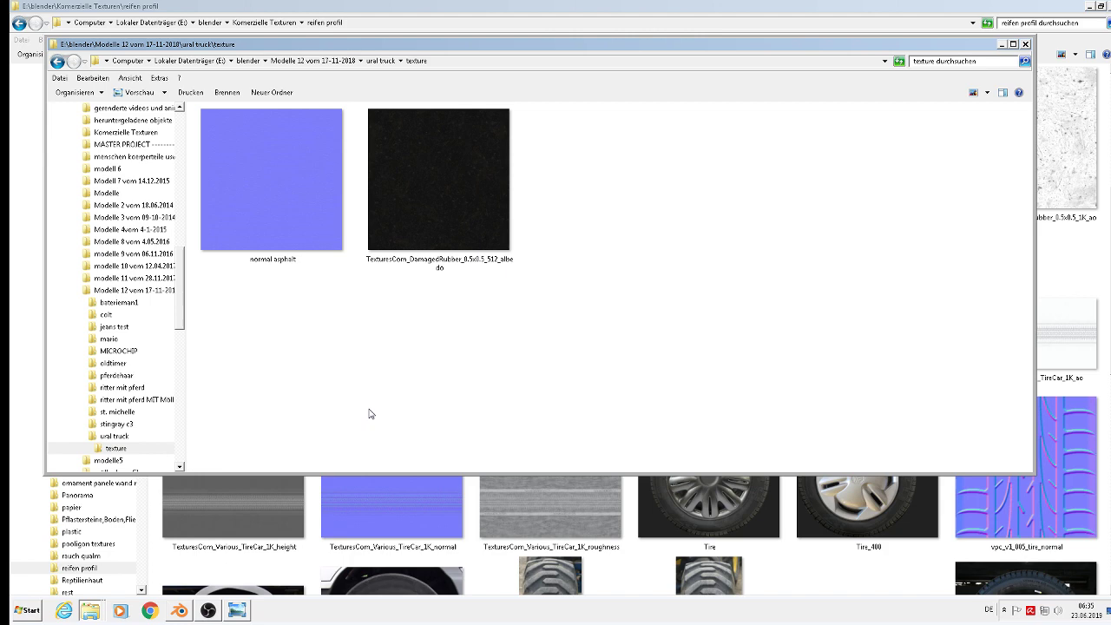
- Close the tire_nodes reference image, return to Blender and load TexturesCom_DamagedRubber_0.5x0.5_512_albedo.tif into the unconnected normal asphalt image node
{"action": "left_click", "coordinate": [236, 610]}
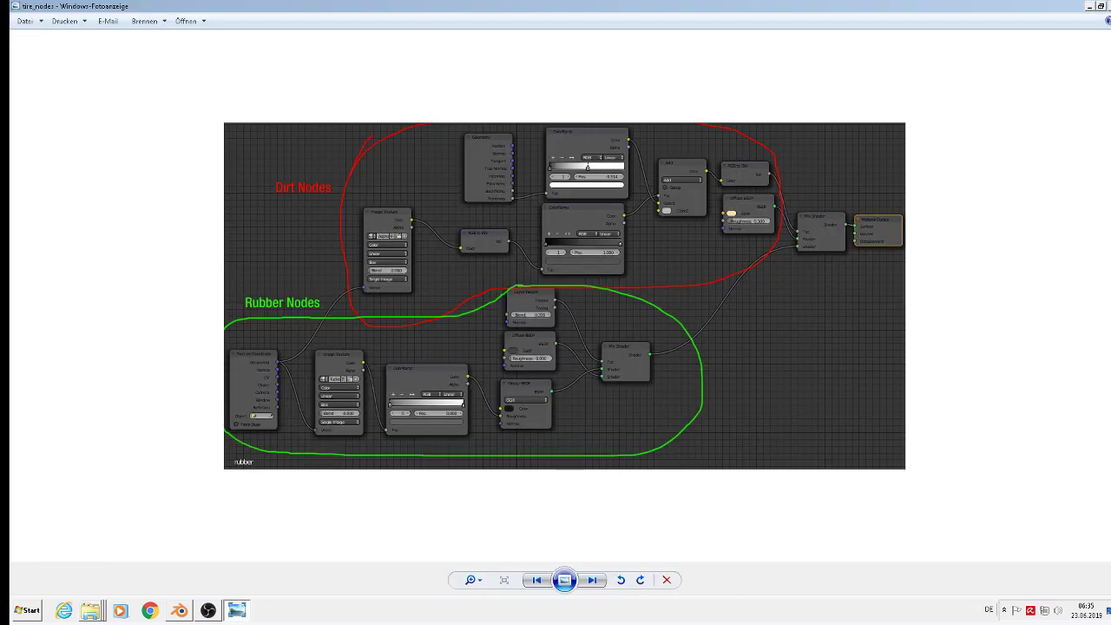
{"action": "key", "text": "alt+F4"}
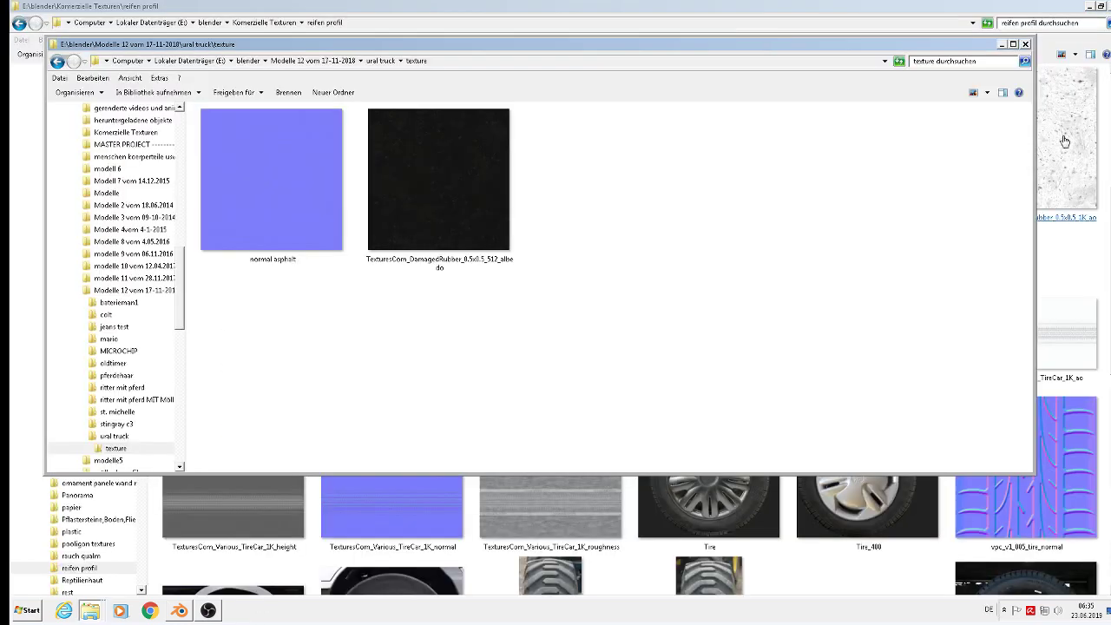
{"action": "left_click", "coordinate": [179, 610]}
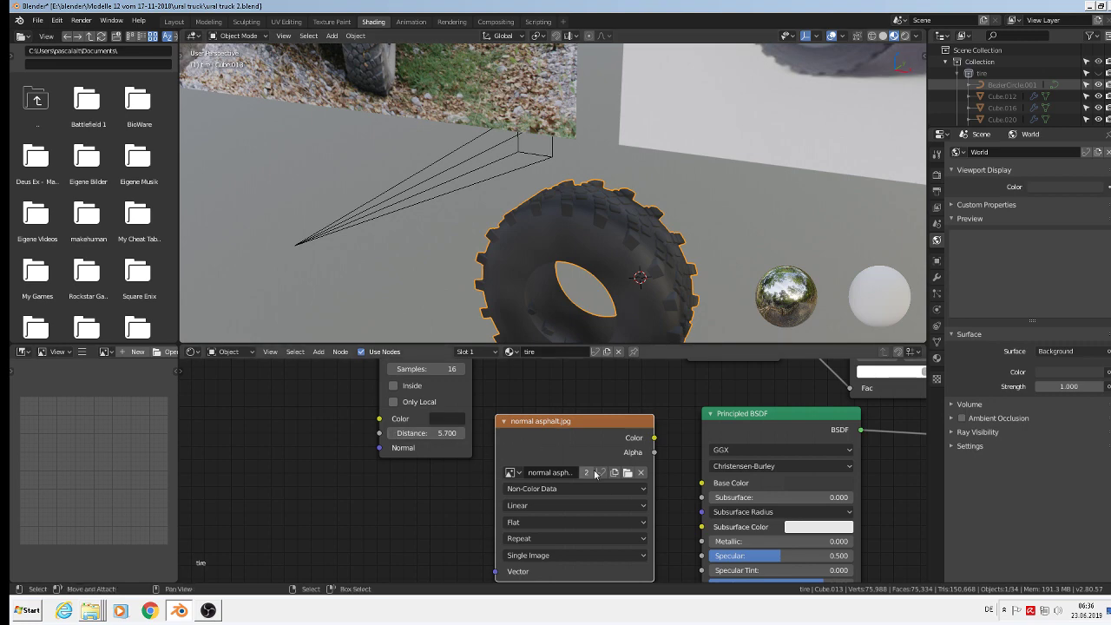
{"action": "left_click", "coordinate": [628, 473]}
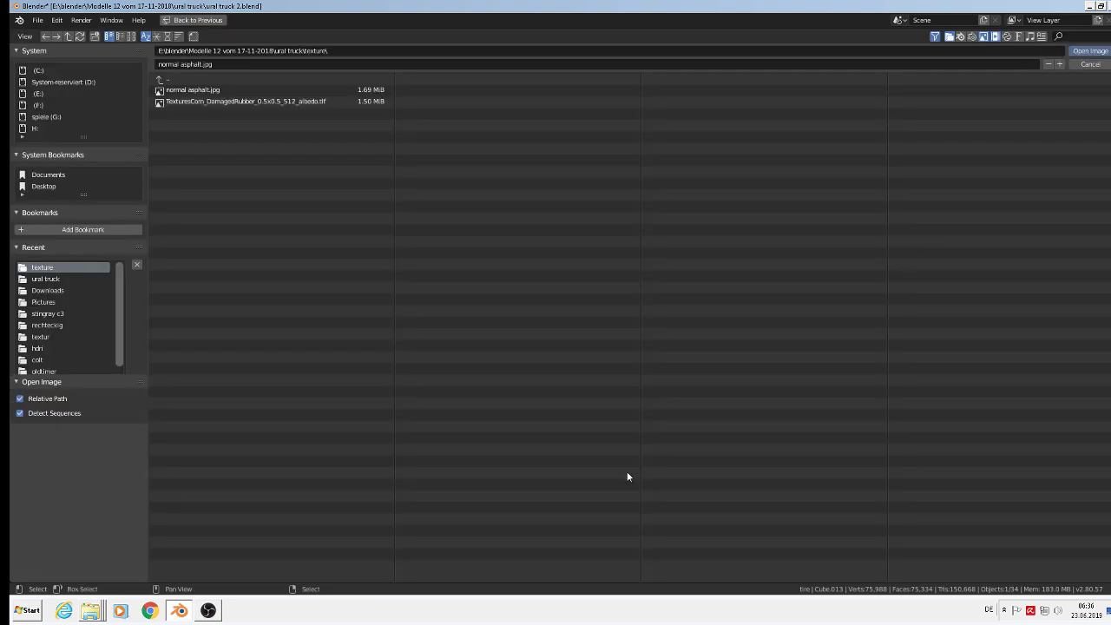
{"action": "double_click", "coordinate": [230, 102]}
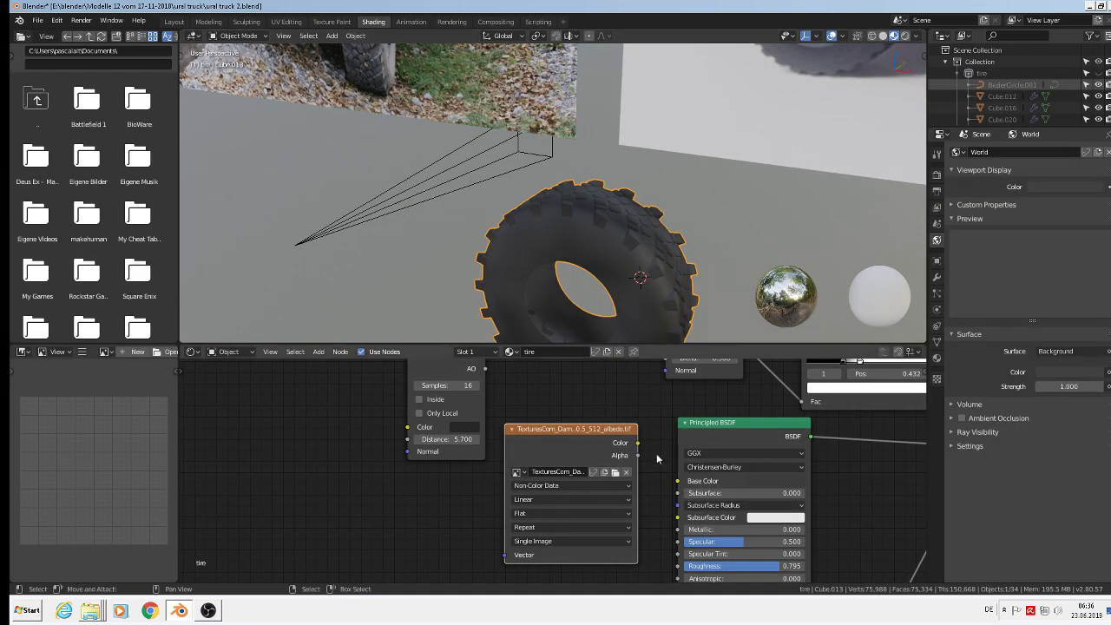
- Connect the albedo texture's Color output to the Principled BSDF's Base Color and Roughness, and move the texture node farther from the shader
{"action": "left_click_drag", "start_coordinate": [639, 445], "coordinate": [679, 483]}
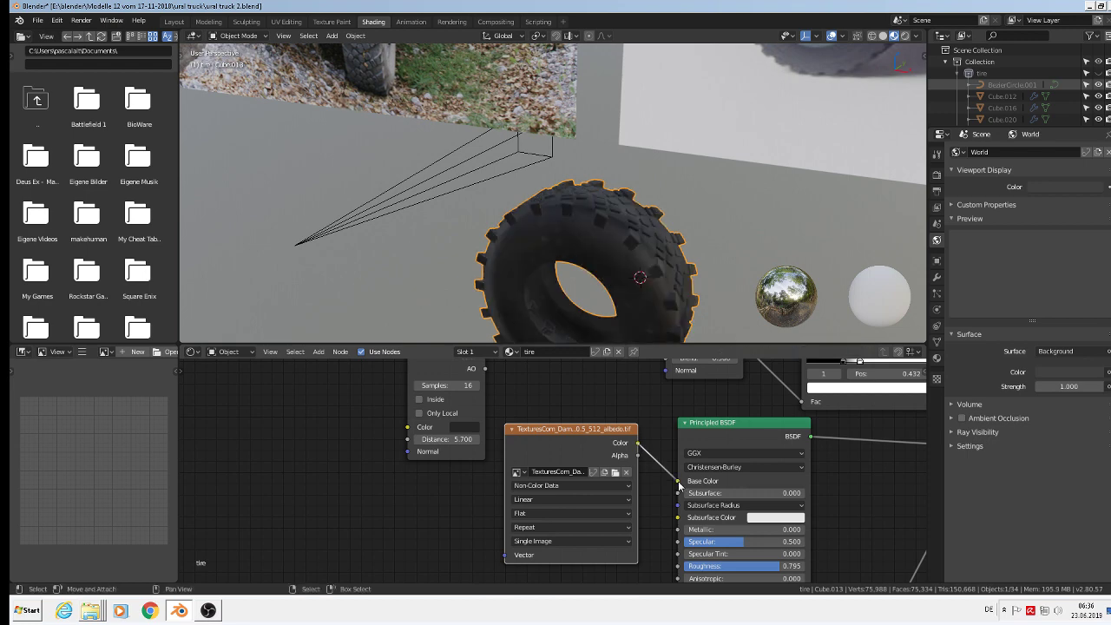
{"action": "scroll", "coordinate": [631, 304], "scroll_direction": "up", "scroll_amount": 5}
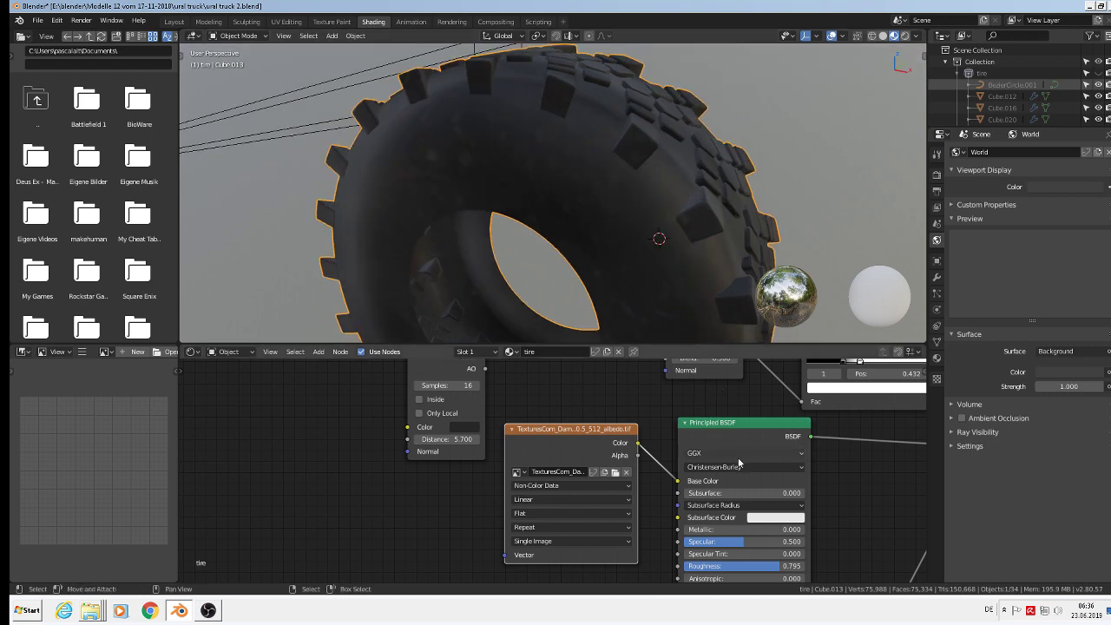
{"action": "scroll", "coordinate": [738, 469], "scroll_direction": "down", "scroll_amount": 2}
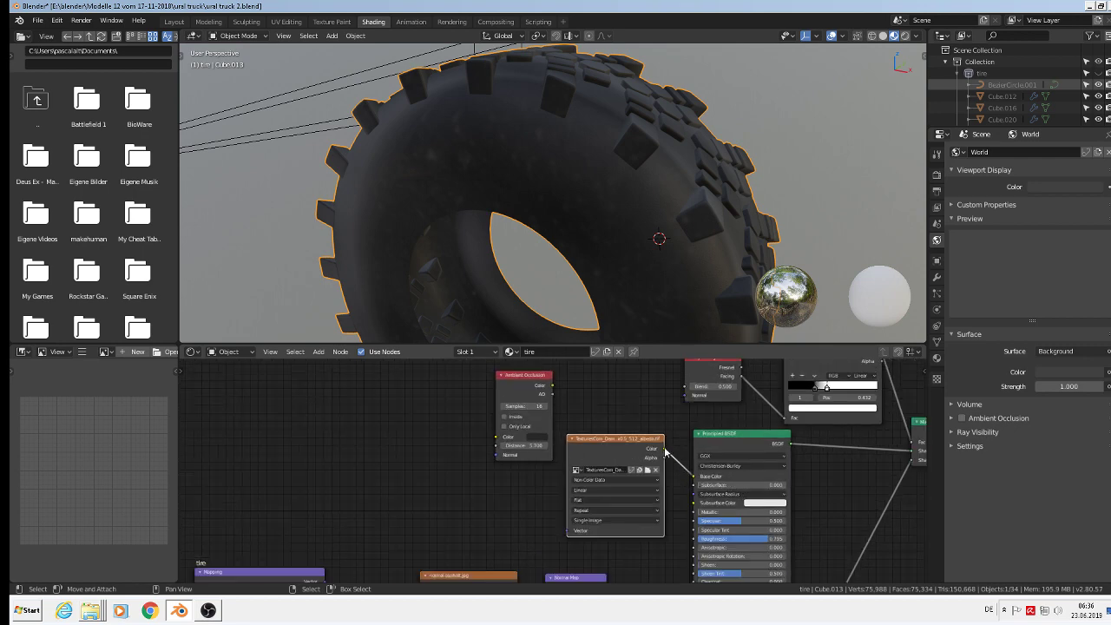
{"action": "left_click_drag", "start_coordinate": [665, 449], "coordinate": [694, 542]}
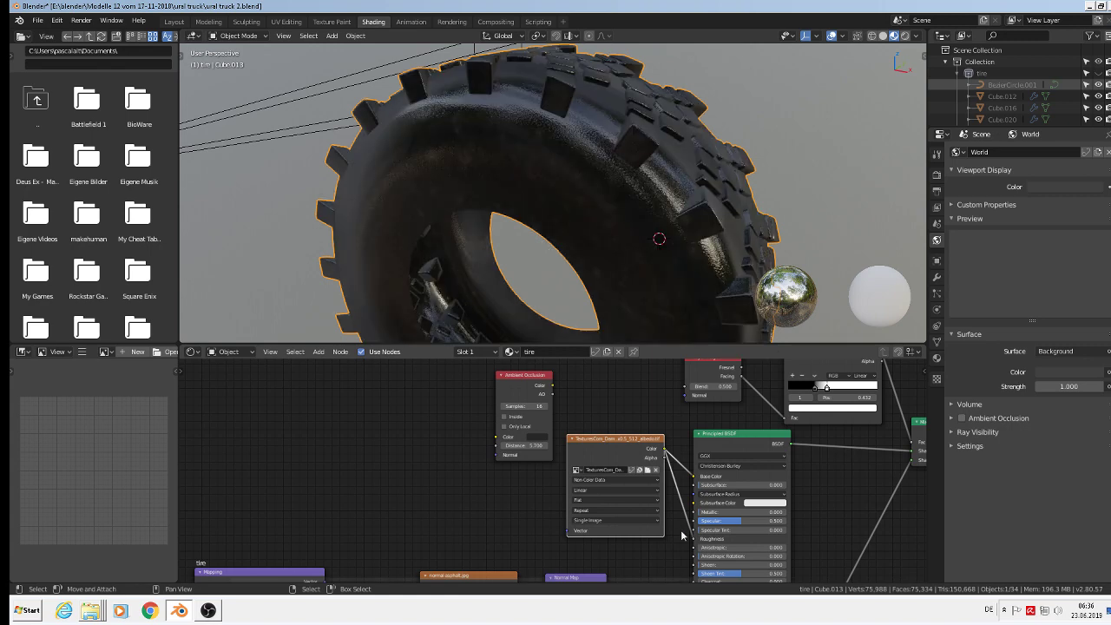
{"action": "scroll", "coordinate": [623, 165], "scroll_direction": "up", "scroll_amount": 6}
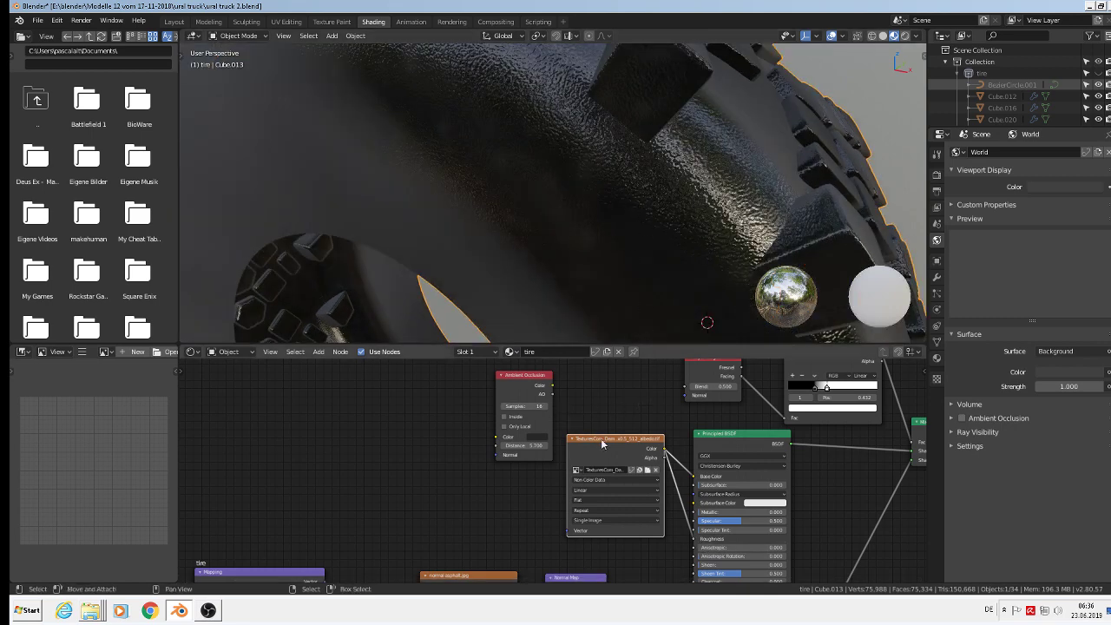
{"action": "left_click_drag", "start_coordinate": [598, 439], "coordinate": [429, 462]}
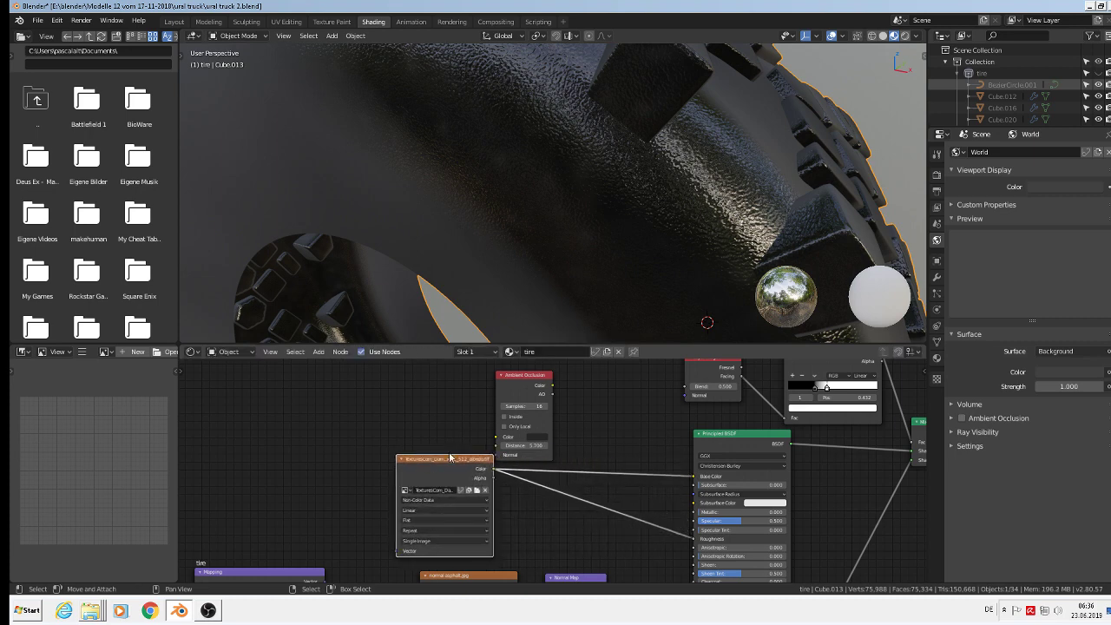
- Move the Ambient Occlusion node out of the way and insert an Invert node between the albedo texture's Color and the Principled BSDF's Roughness
{"action": "left_click_drag", "start_coordinate": [536, 380], "coordinate": [525, 357]}
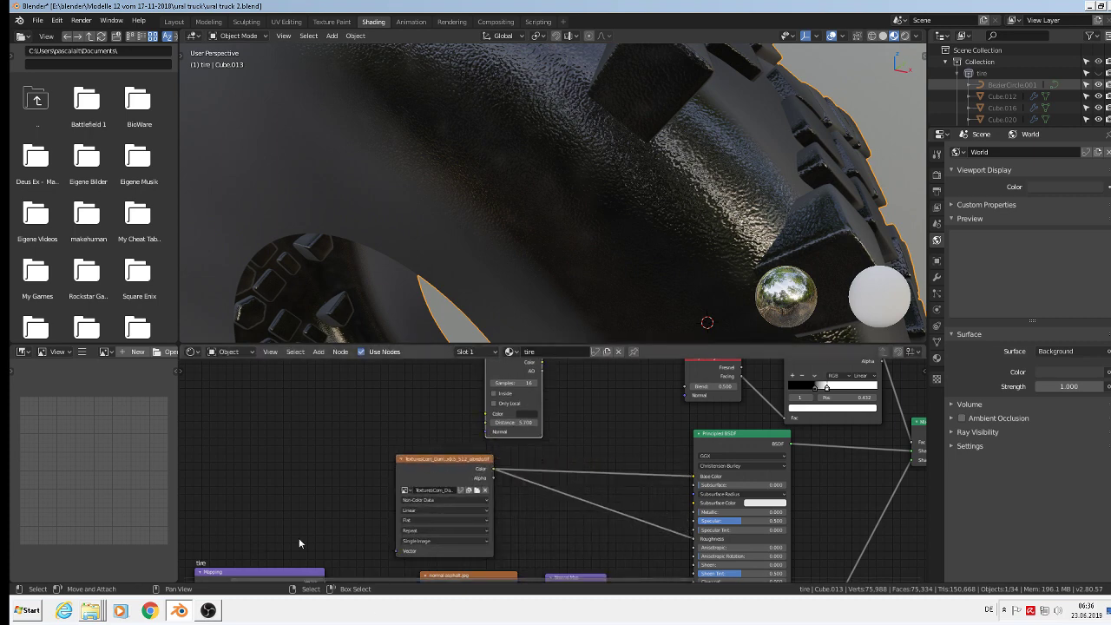
{"action": "left_click", "coordinate": [319, 352]}
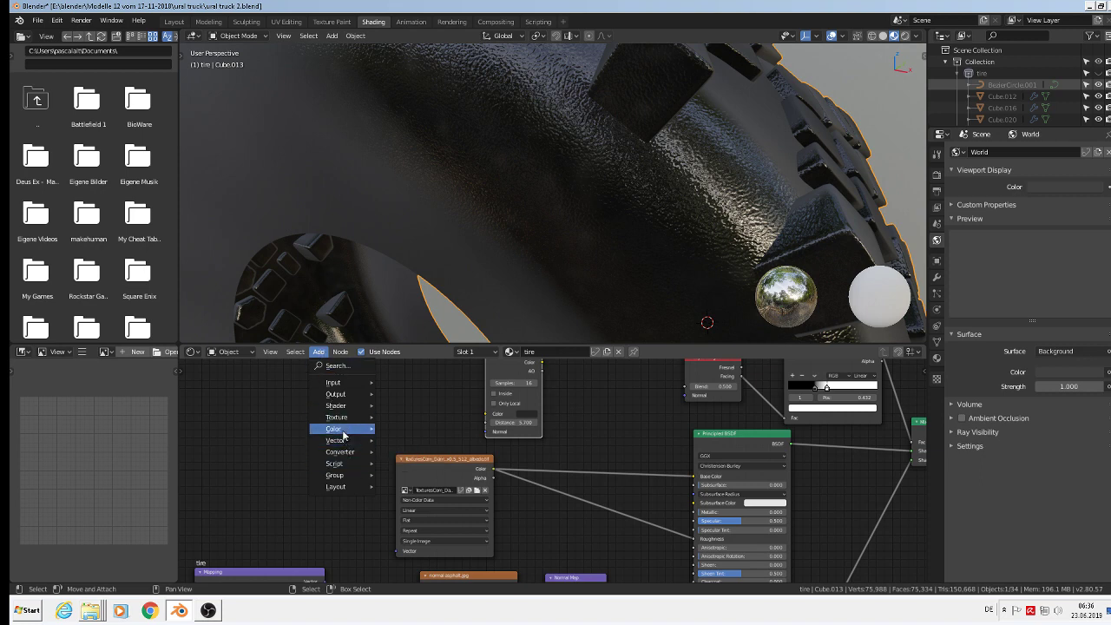
{"action": "mouse_move", "coordinate": [344, 434]}
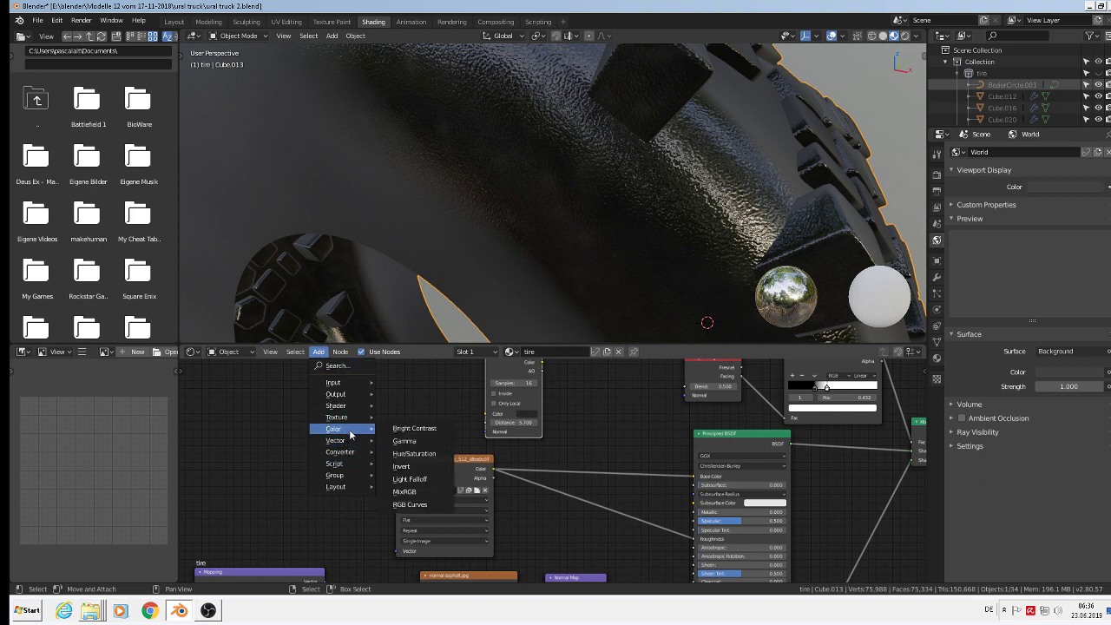
{"action": "left_click", "coordinate": [413, 468]}
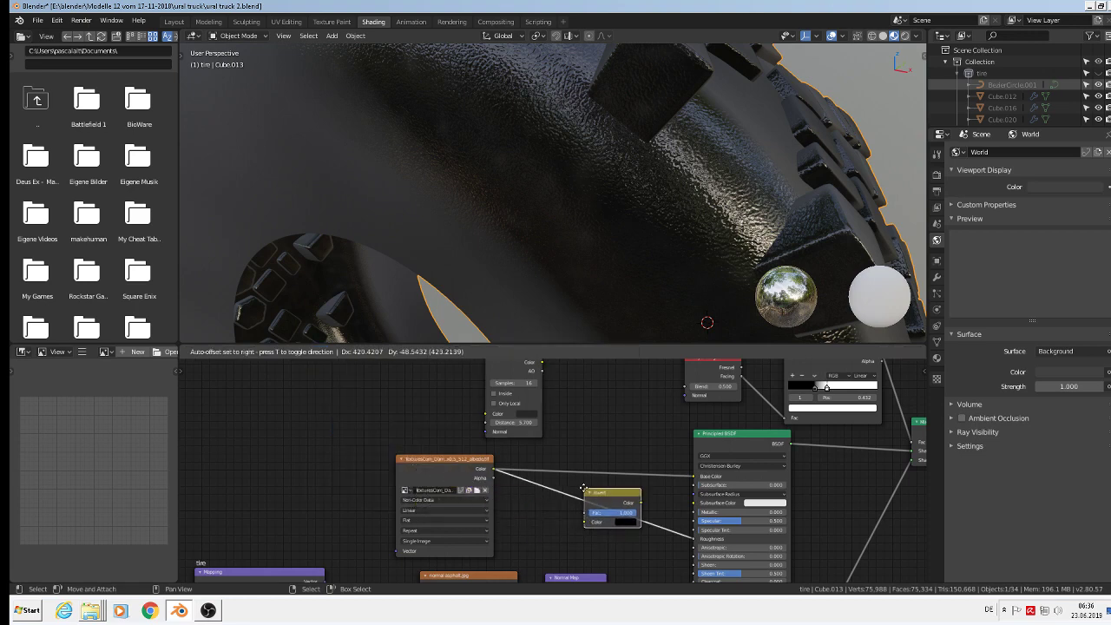
{"action": "left_click", "coordinate": [586, 499]}
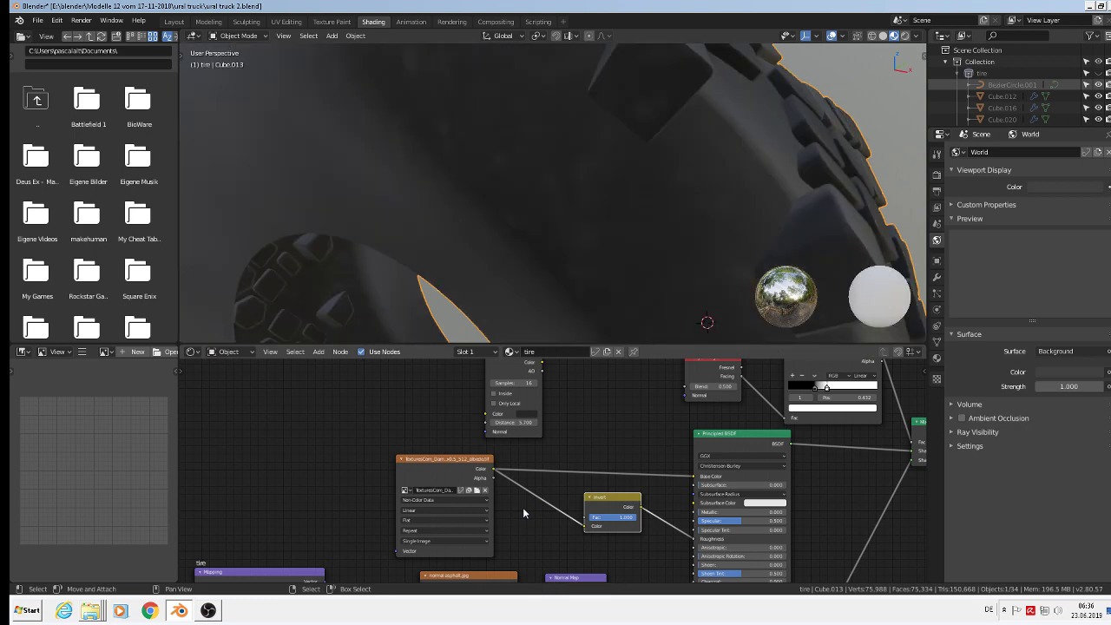
{"action": "scroll", "coordinate": [624, 305], "scroll_direction": "down", "scroll_amount": 4}
{"action": "middle_click_drag", "start_coordinate": [632, 284], "coordinate": [634, 252]}
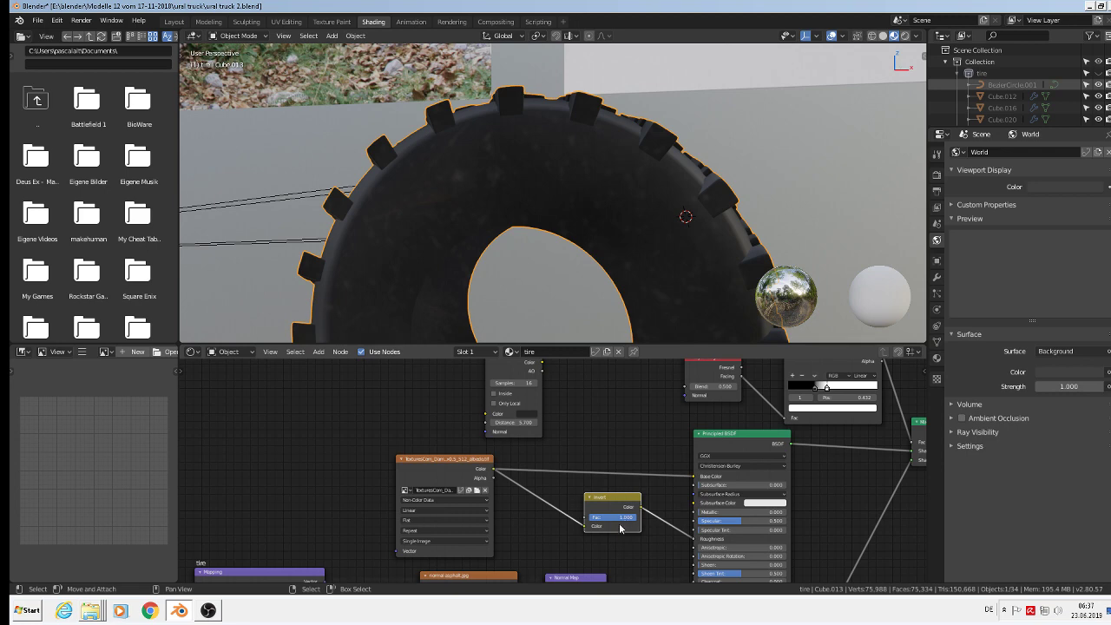
- Duplicate the Mapping node and place the copy above the original, beside the albedo texture node
{"action": "scroll", "coordinate": [659, 529], "scroll_direction": "down", "scroll_amount": 2}
{"action": "middle_click_drag", "start_coordinate": [449, 533], "coordinate": [583, 461]}
{"action": "scroll", "coordinate": [535, 470], "scroll_direction": "up", "scroll_amount": 2}
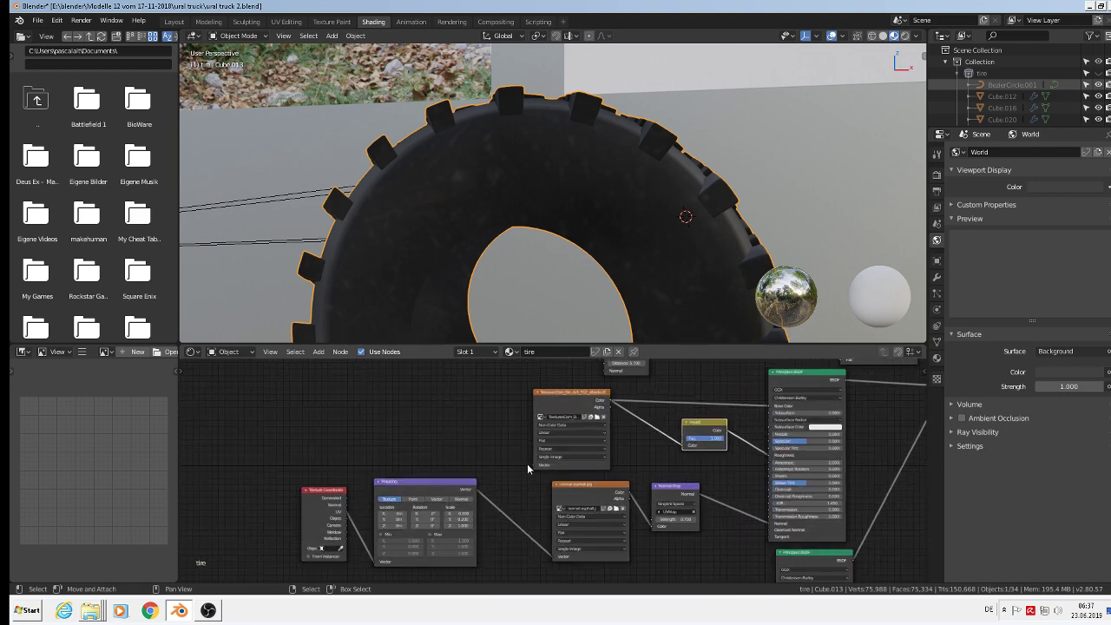
{"action": "left_click", "coordinate": [414, 490]}
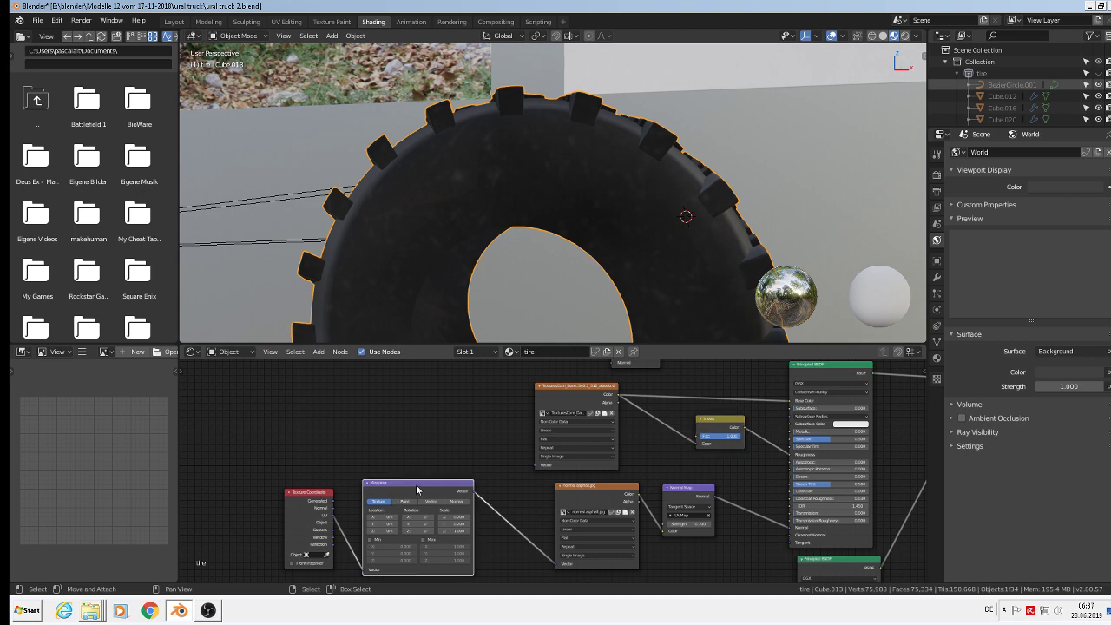
{"action": "key", "text": "shift"}
{"action": "key", "text": "shift+d"}
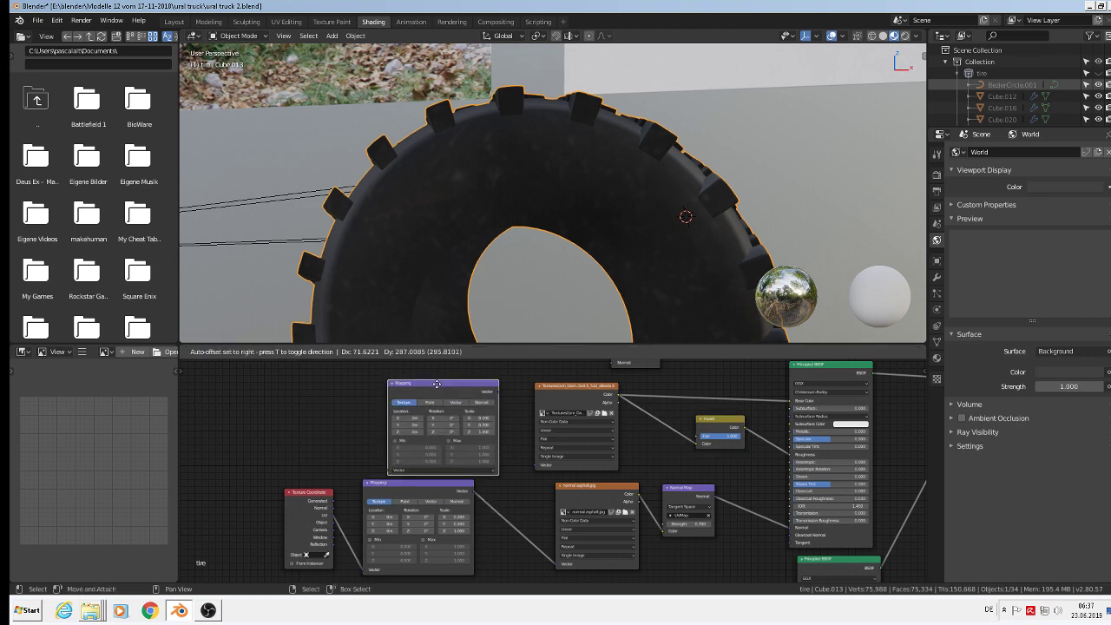
{"action": "left_click", "coordinate": [453, 303]}
{"action": "scroll", "coordinate": [532, 470], "scroll_direction": "up", "scroll_amount": 1}
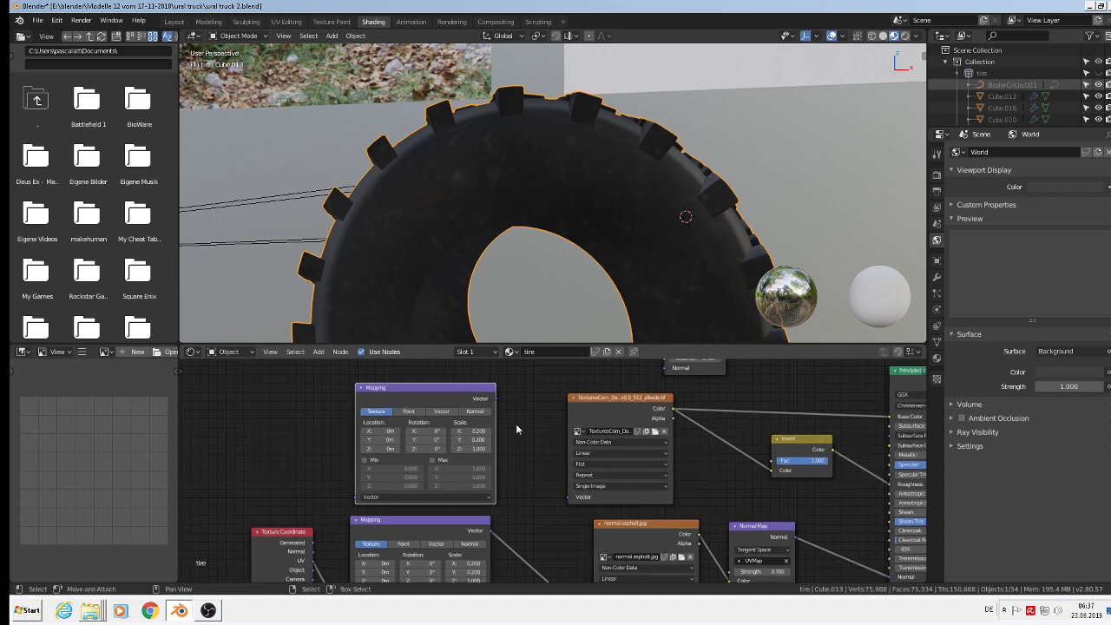
- Connect the duplicated Mapping node to the albedo texture's Vector input and feed it from the Texture Coordinate node's UV output
{"action": "left_click_drag", "start_coordinate": [496, 398], "coordinate": [535, 458]}
{"action": "left_click_drag", "start_coordinate": [567, 498], "coordinate": [570, 496]}
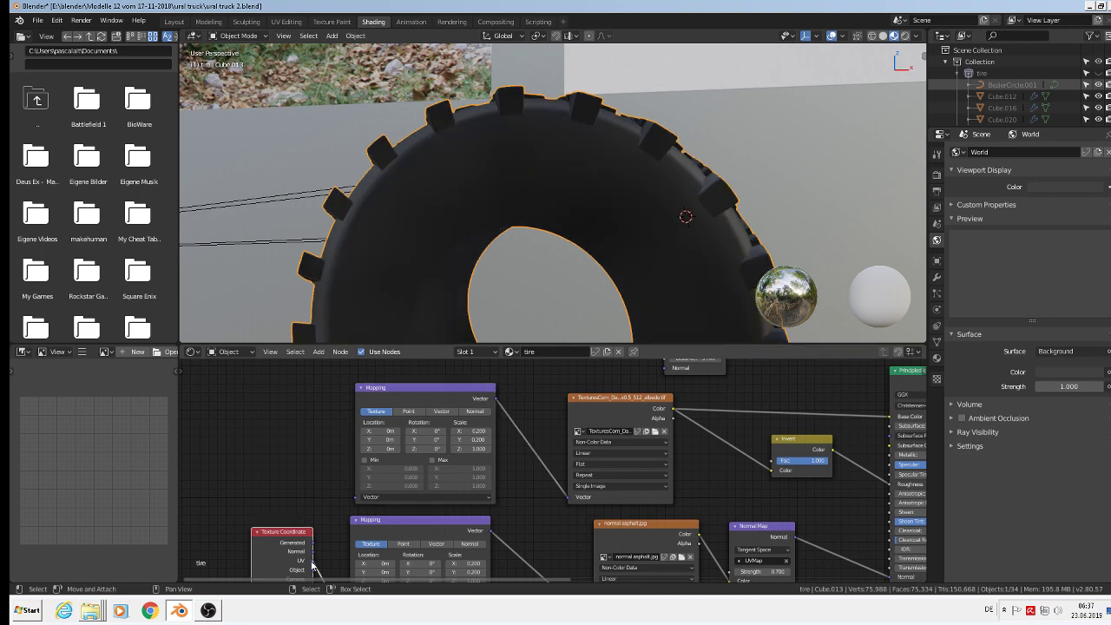
{"action": "left_click_drag", "start_coordinate": [312, 561], "coordinate": [358, 498]}
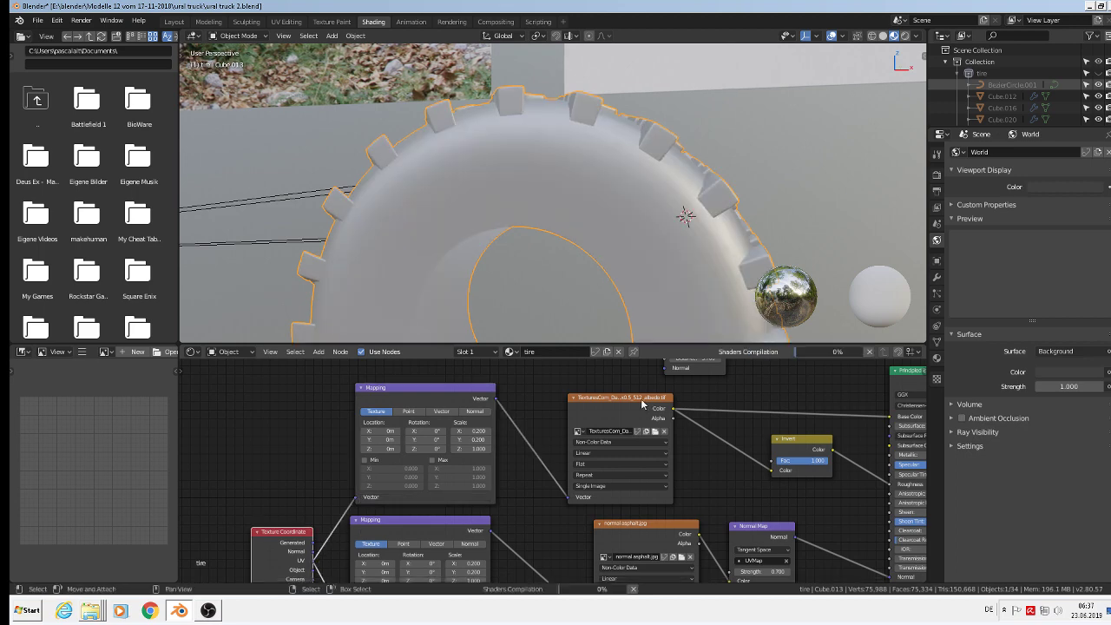
- Set the X and Y scale of the albedo texture's Mapping node to 0.1 and check the tire surface
{"action": "scroll", "coordinate": [613, 164], "scroll_direction": "up", "scroll_amount": 3}
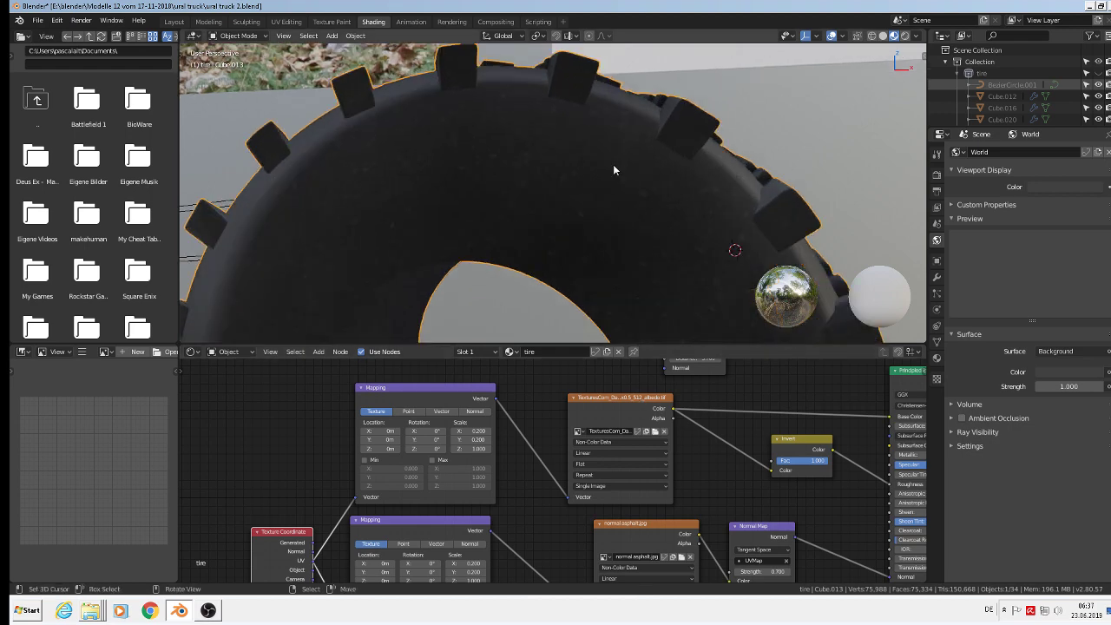
{"action": "middle_click_drag", "start_coordinate": [613, 164], "coordinate": [642, 244]}
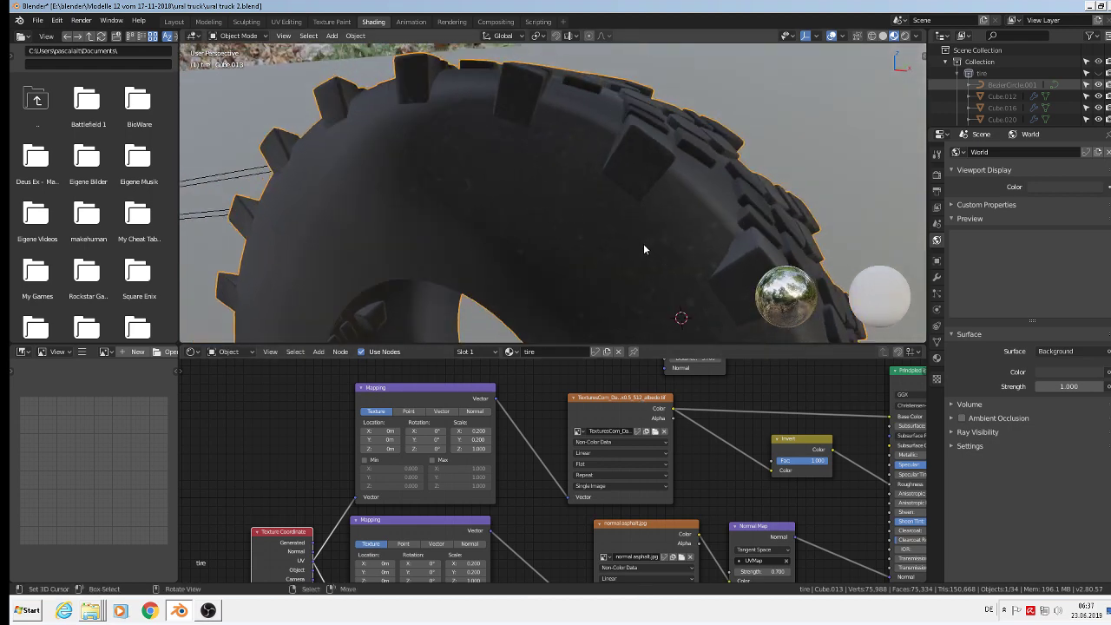
{"action": "scroll", "coordinate": [643, 246], "scroll_direction": "up", "scroll_amount": 4}
{"action": "scroll", "coordinate": [574, 293], "scroll_direction": "down", "scroll_amount": 3}
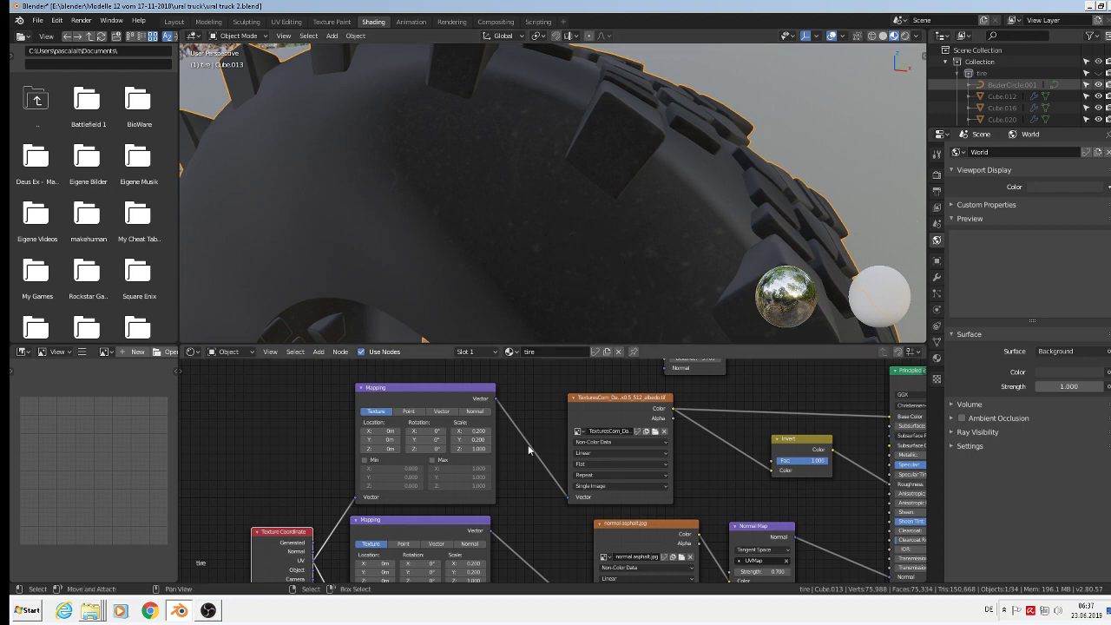
{"action": "scroll", "coordinate": [473, 438], "scroll_direction": "up", "scroll_amount": 2}
{"action": "left_click", "coordinate": [464, 429]}
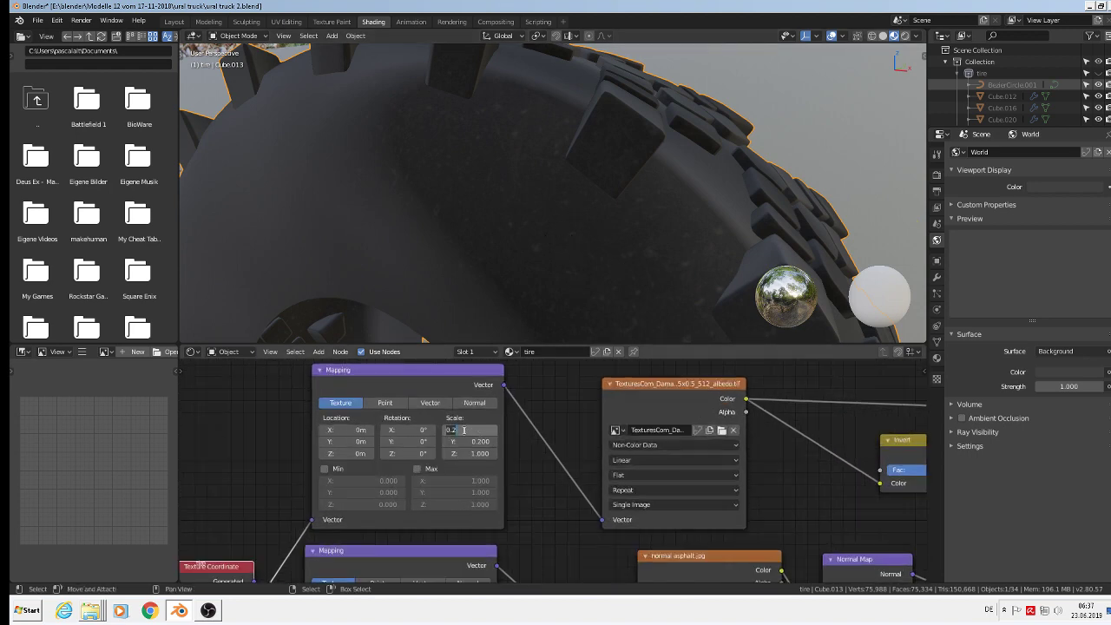
{"action": "key", "text": "Return"}
{"action": "key", "text": "ctrl+z"}
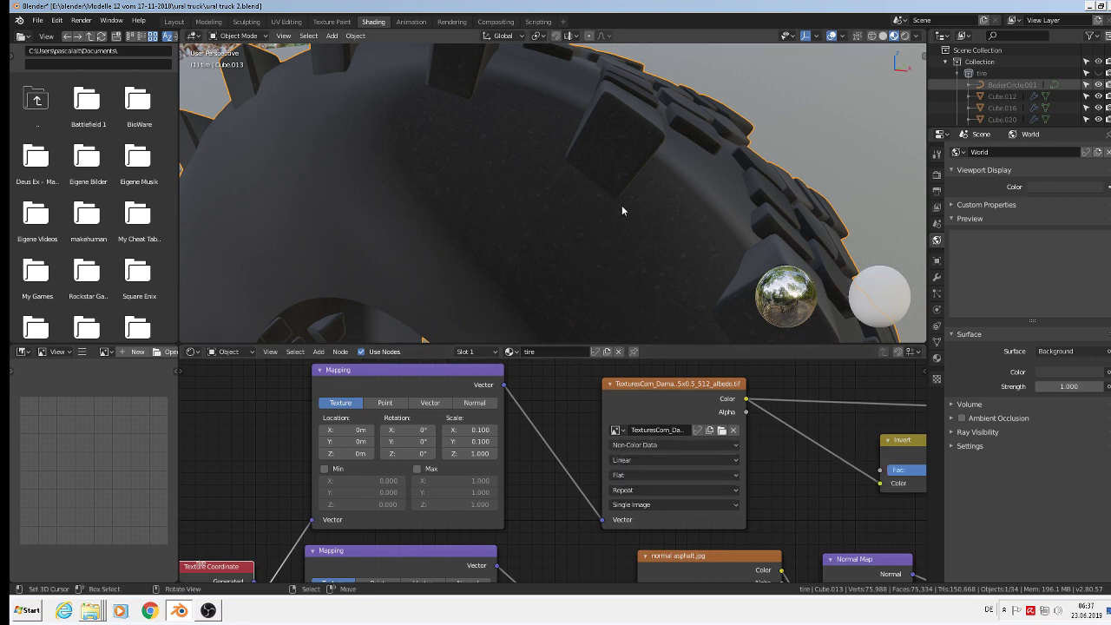
{"action": "scroll", "coordinate": [635, 274], "scroll_direction": "down", "scroll_amount": 5}
{"action": "middle_click_drag", "start_coordinate": [635, 274], "coordinate": [586, 292]}
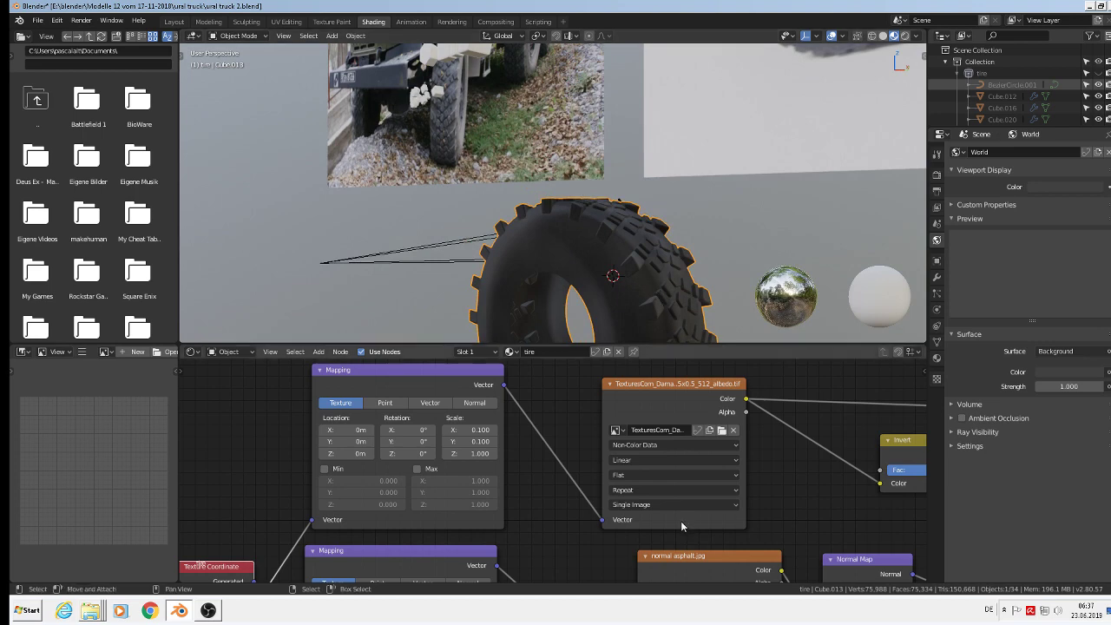
- Delete the Invert node between the albedo texture and the Principled BSDF's Roughness input
{"action": "scroll", "coordinate": [688, 495], "scroll_direction": "down", "scroll_amount": 5}
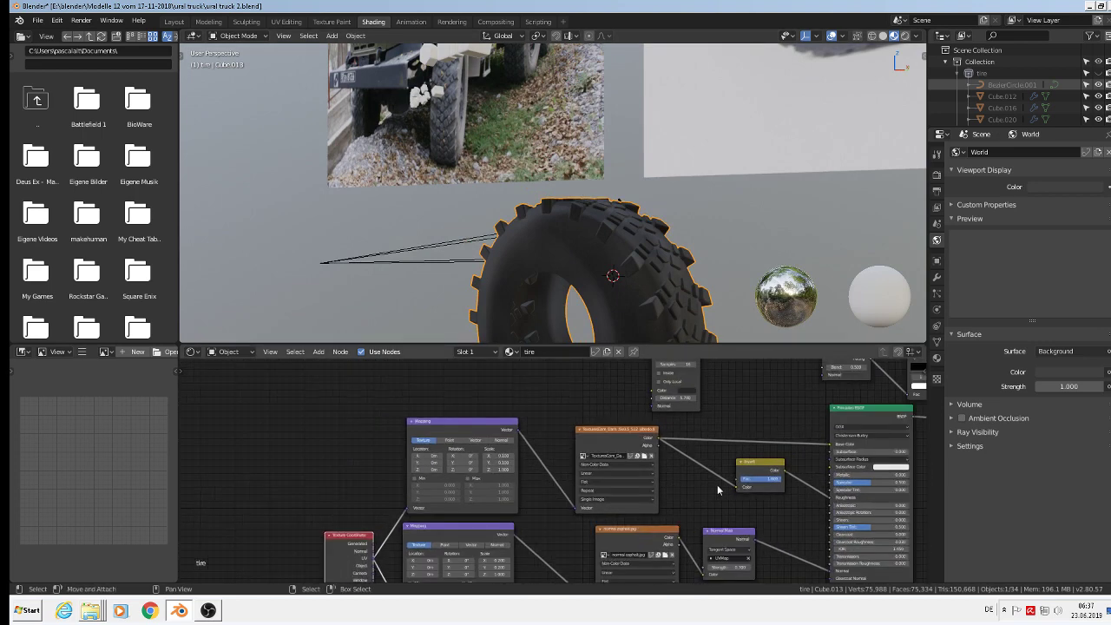
{"action": "scroll", "coordinate": [790, 496], "scroll_direction": "up", "scroll_amount": 2}
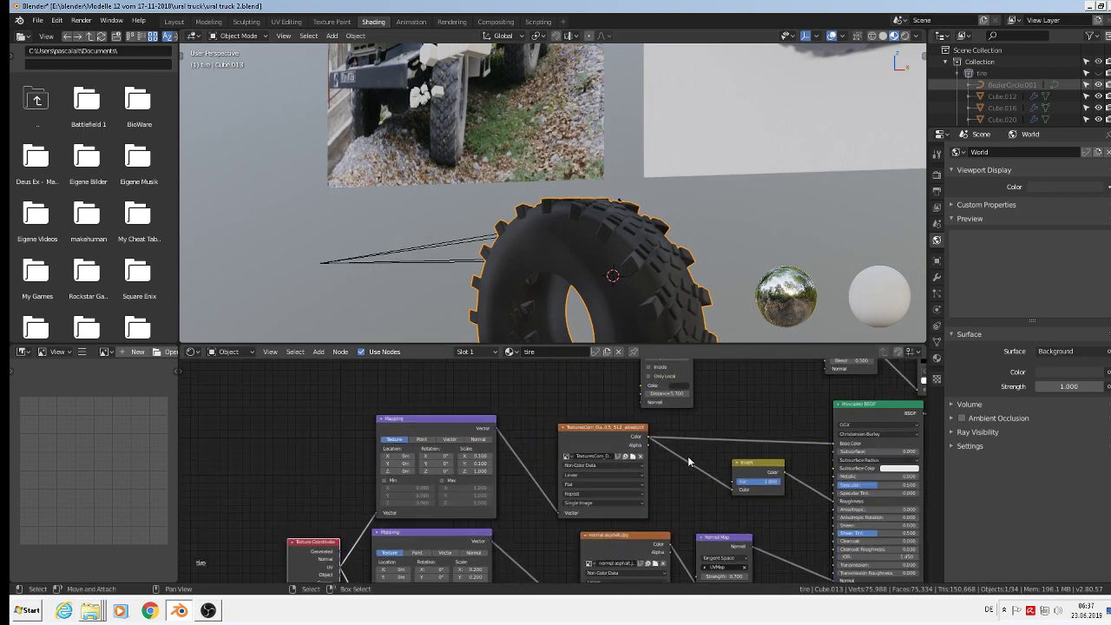
{"action": "scroll", "coordinate": [777, 467], "scroll_direction": "up", "scroll_amount": 3}
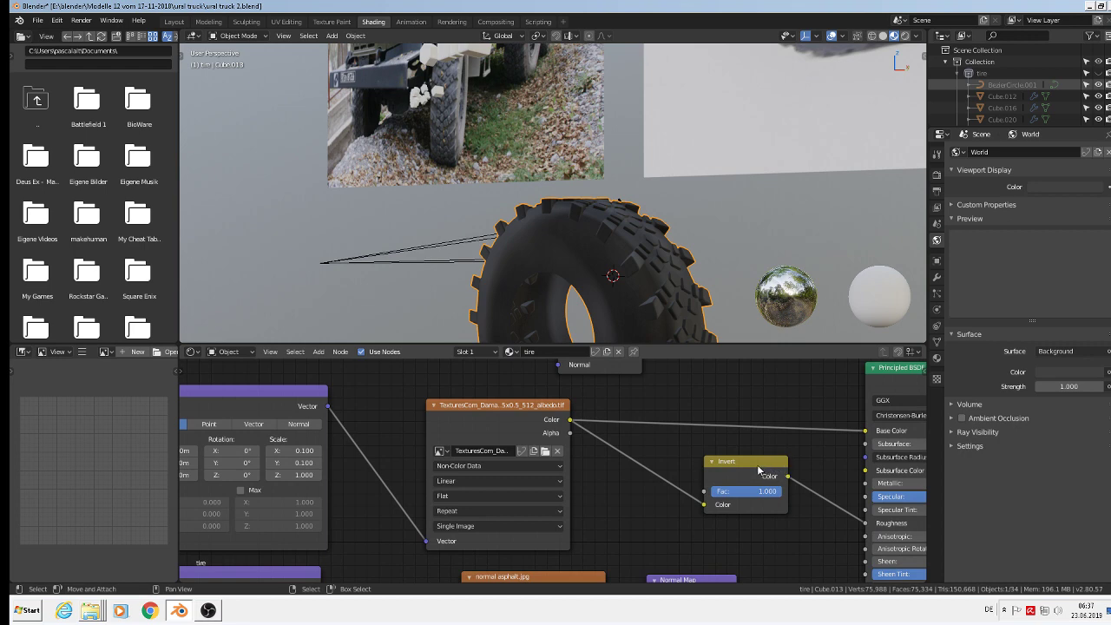
{"action": "left_click", "coordinate": [758, 465]}
{"action": "key", "text": "x"}
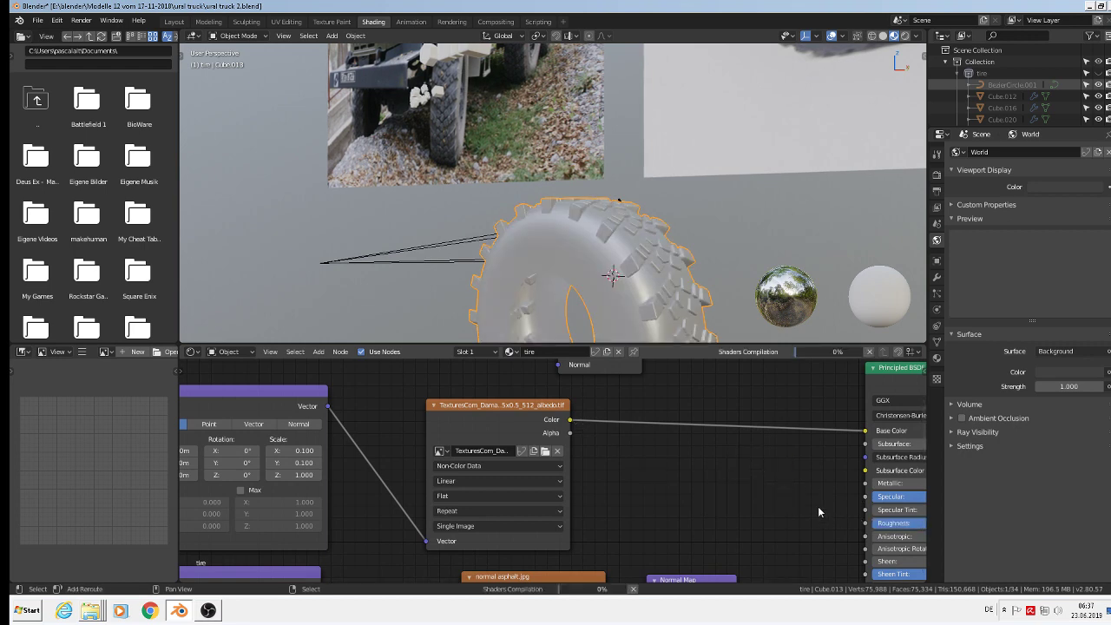
- Switch the 3D viewport to Rendered shading and inspect the tire's rubber surface
{"action": "scroll", "coordinate": [658, 273], "scroll_direction": "up", "scroll_amount": 2}
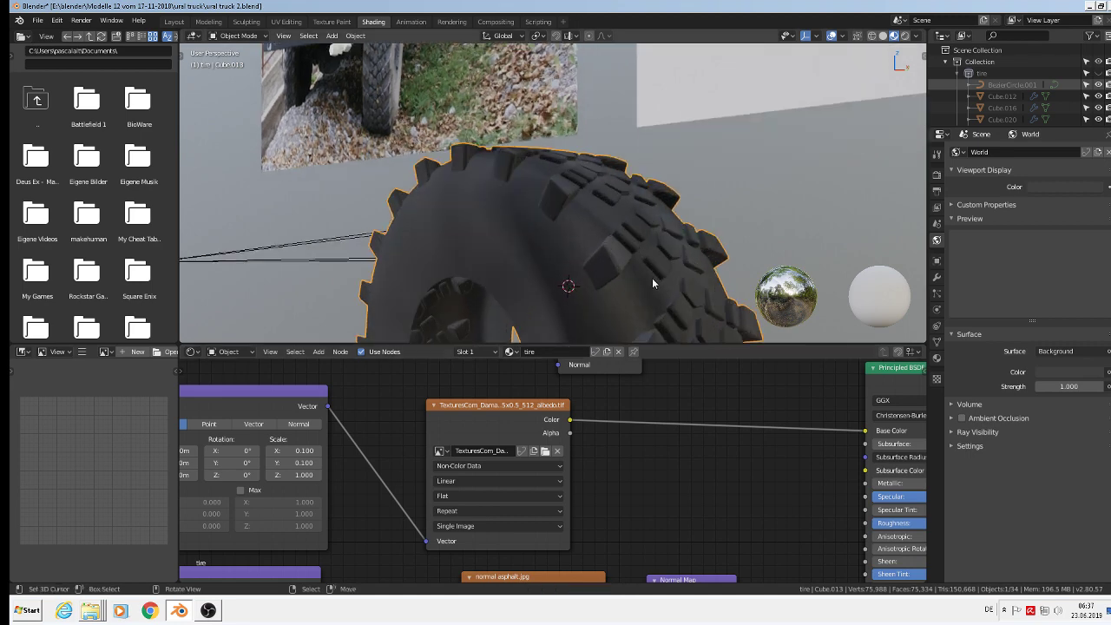
{"action": "scroll", "coordinate": [652, 279], "scroll_direction": "up", "scroll_amount": 3}
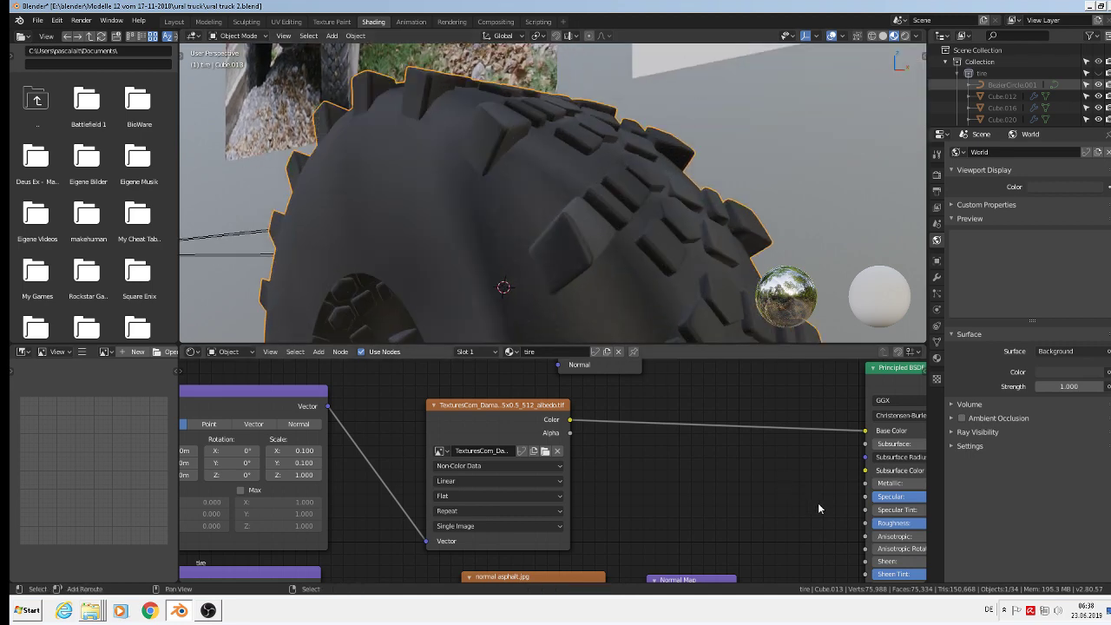
{"action": "middle_click_drag", "start_coordinate": [818, 502], "coordinate": [668, 513]}
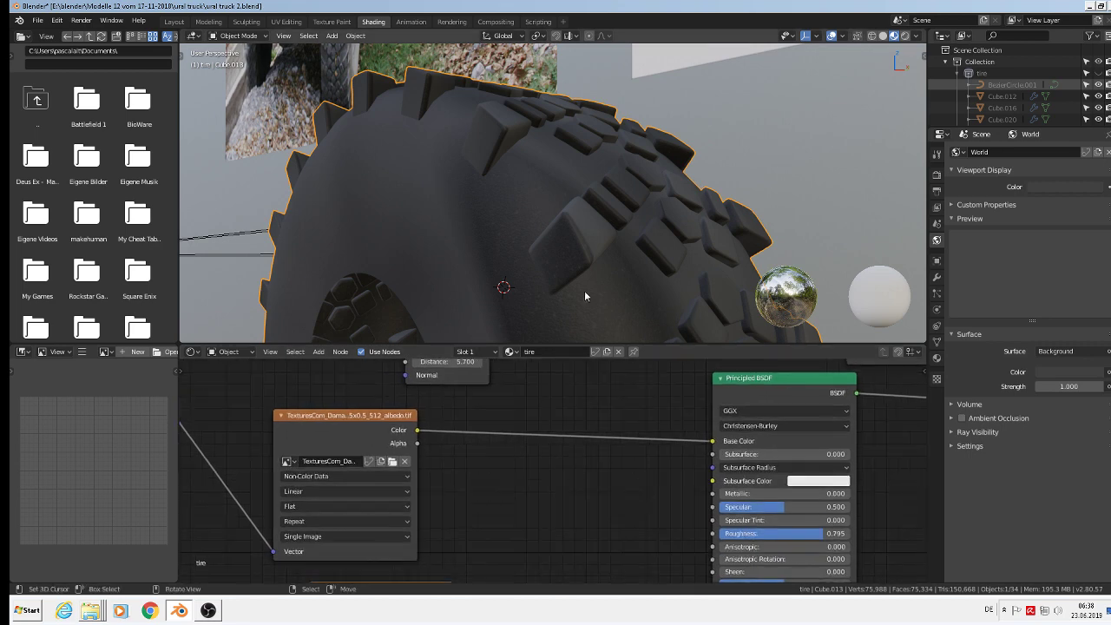
{"action": "mouse_move", "coordinate": [585, 292]}
{"action": "middle_mouse_down"}
{"action": "mouse_move", "coordinate": [593, 279]}
{"action": "mouse_move", "coordinate": [578, 323]}
{"action": "mouse_move", "coordinate": [593, 297]}
{"action": "middle_mouse_up"}
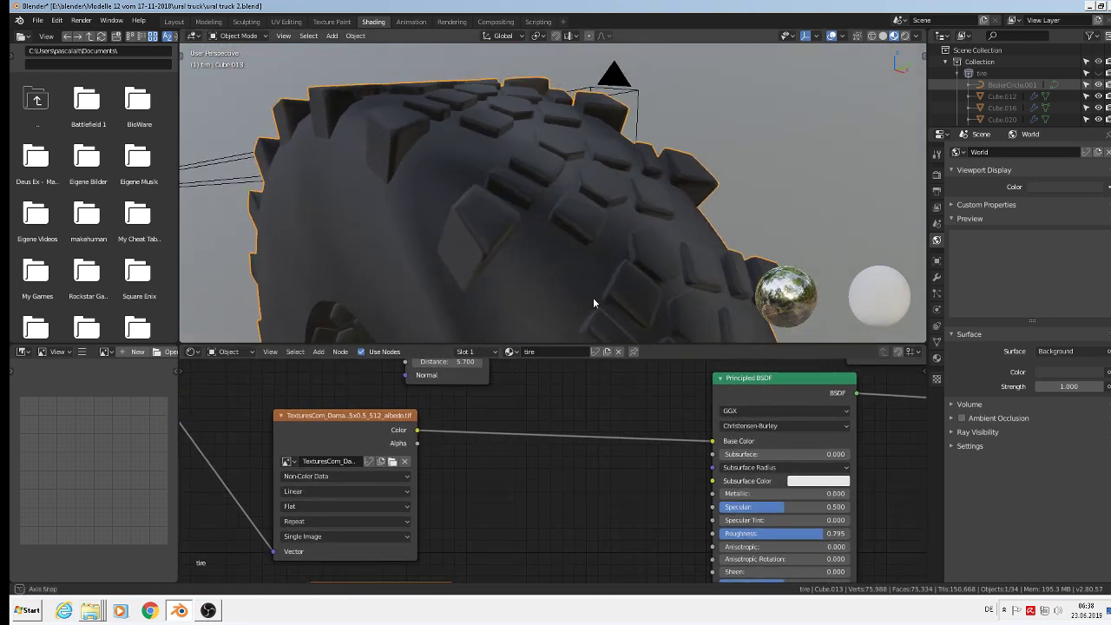
{"action": "left_click", "coordinate": [906, 36]}
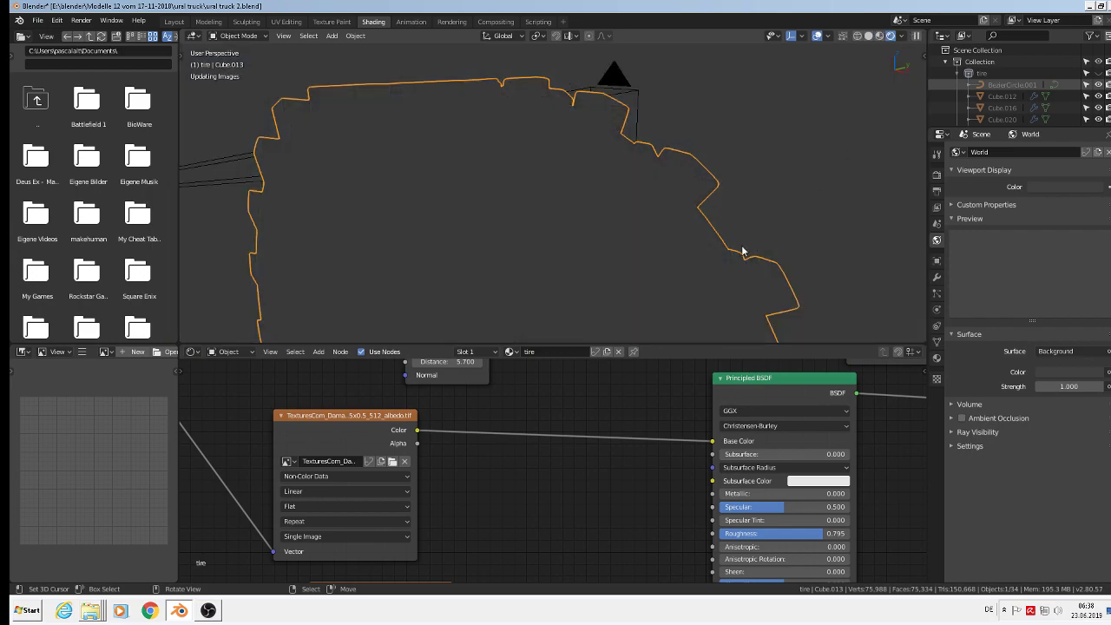
{"action": "scroll", "coordinate": [642, 291], "scroll_direction": "down", "scroll_amount": 8}
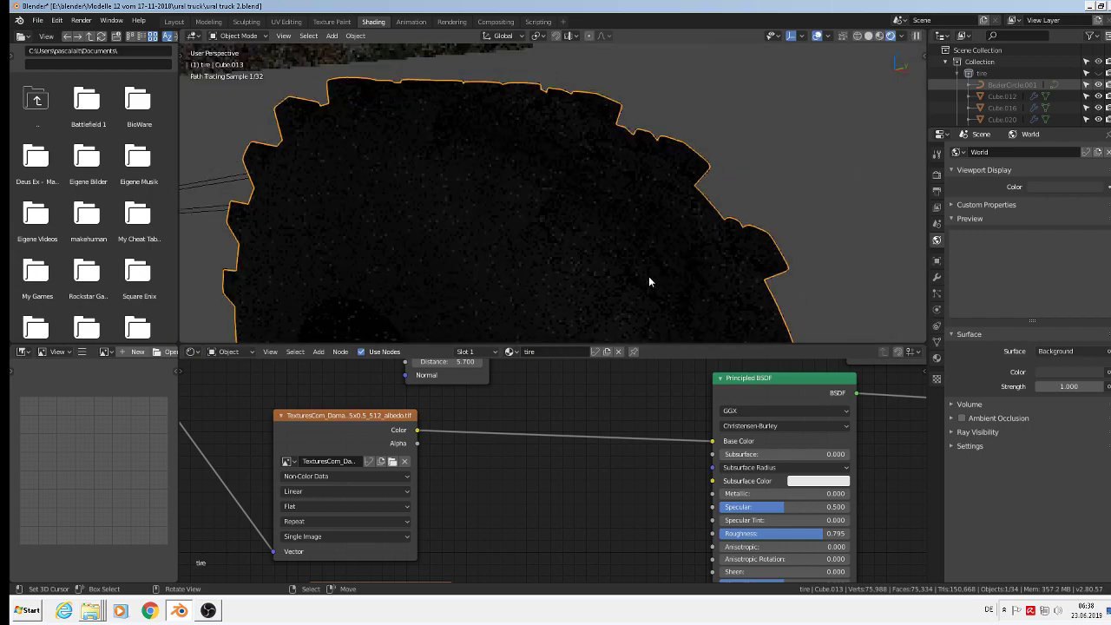
{"action": "scroll", "coordinate": [669, 209], "scroll_direction": "up", "scroll_amount": 7}
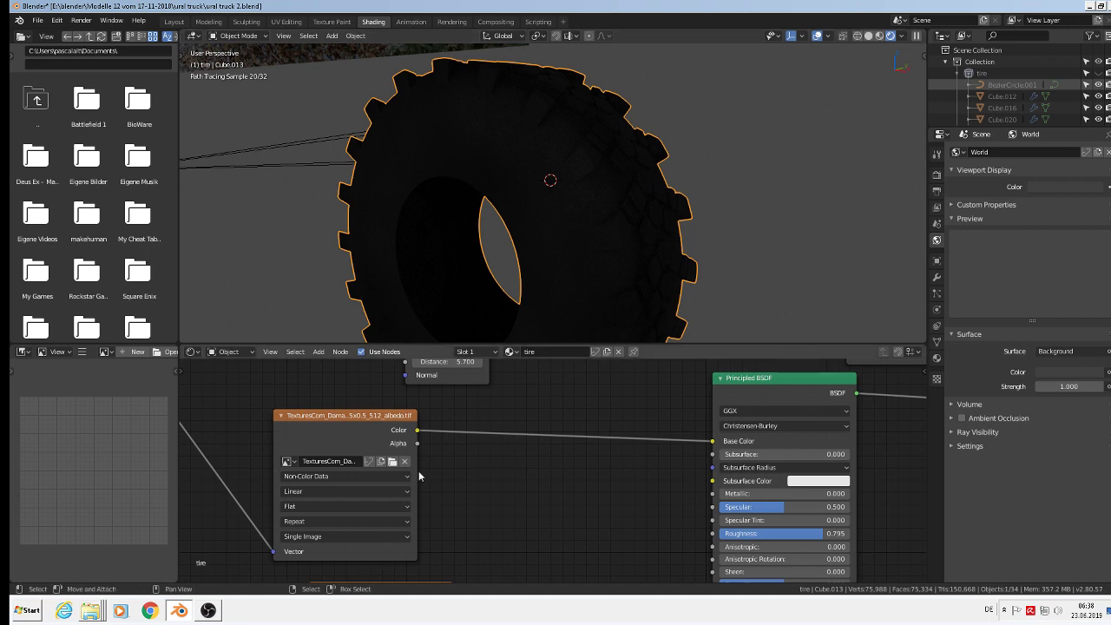
- Set the X and Y scale of the albedo texture's Mapping node to 0.2 and check the rendered tire
{"action": "middle_click_drag", "start_coordinate": [418, 476], "coordinate": [685, 488]}
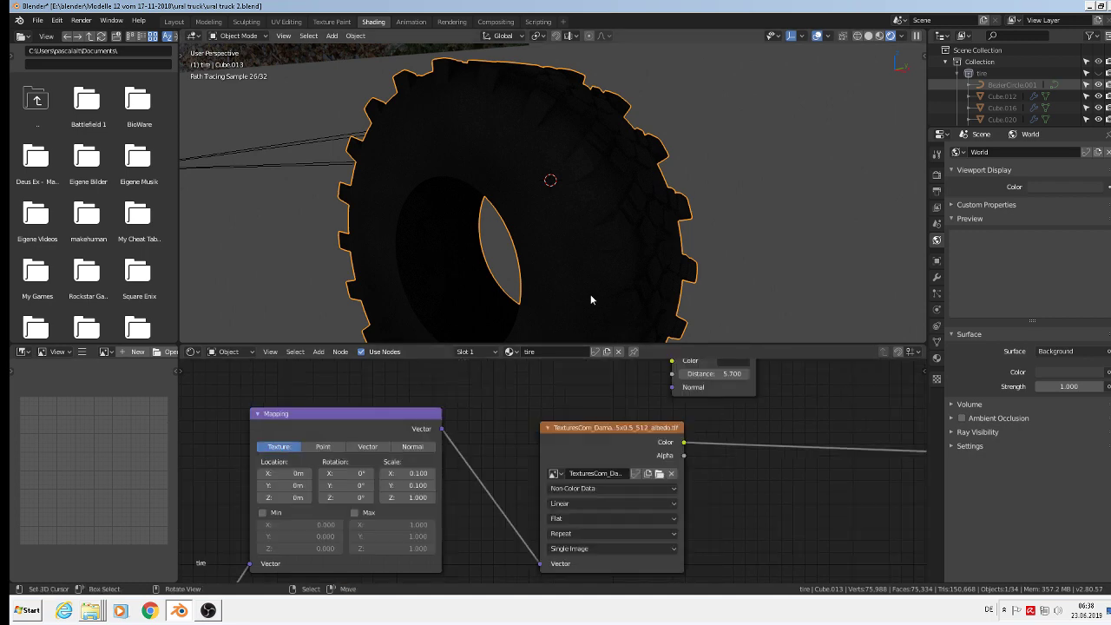
{"action": "scroll", "coordinate": [591, 295], "scroll_direction": "up", "scroll_amount": 2}
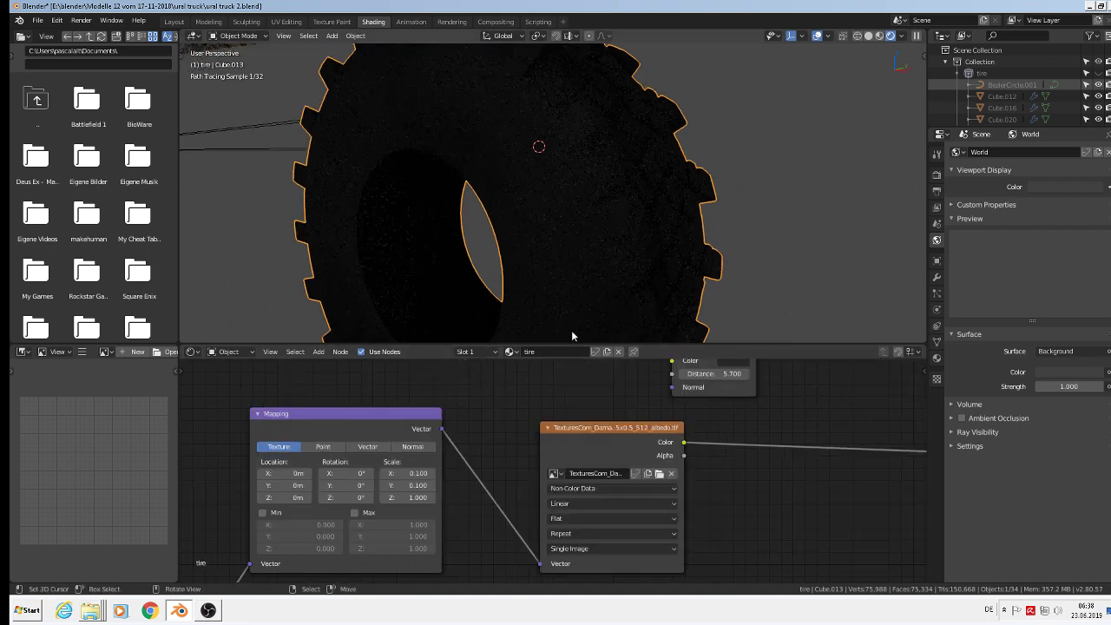
{"action": "left_click", "coordinate": [434, 474]}
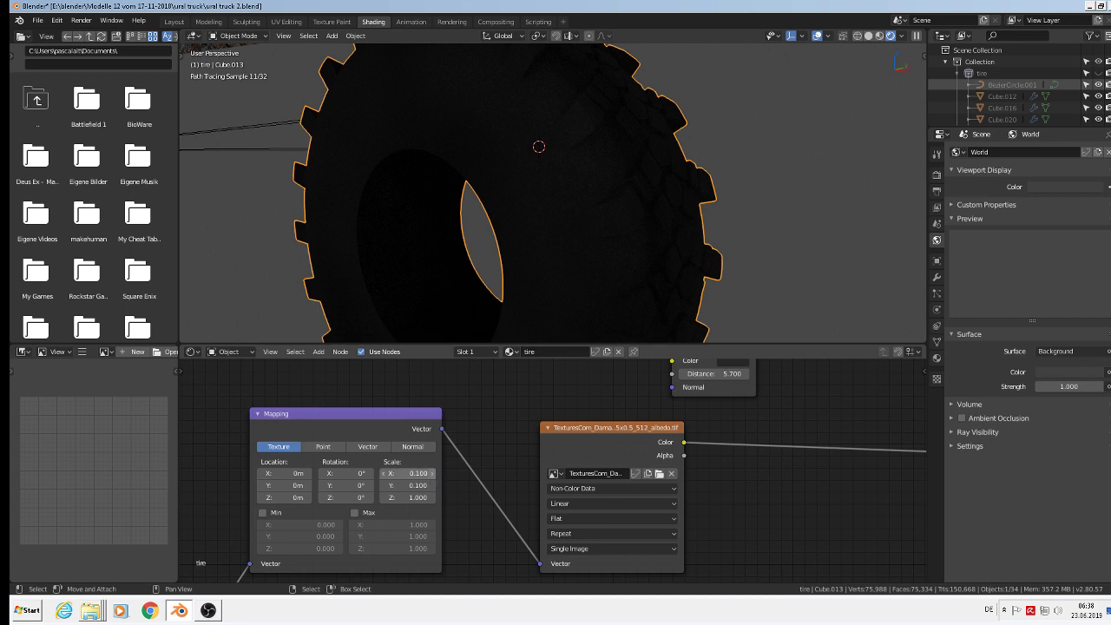
{"action": "left_click", "coordinate": [432, 486]}
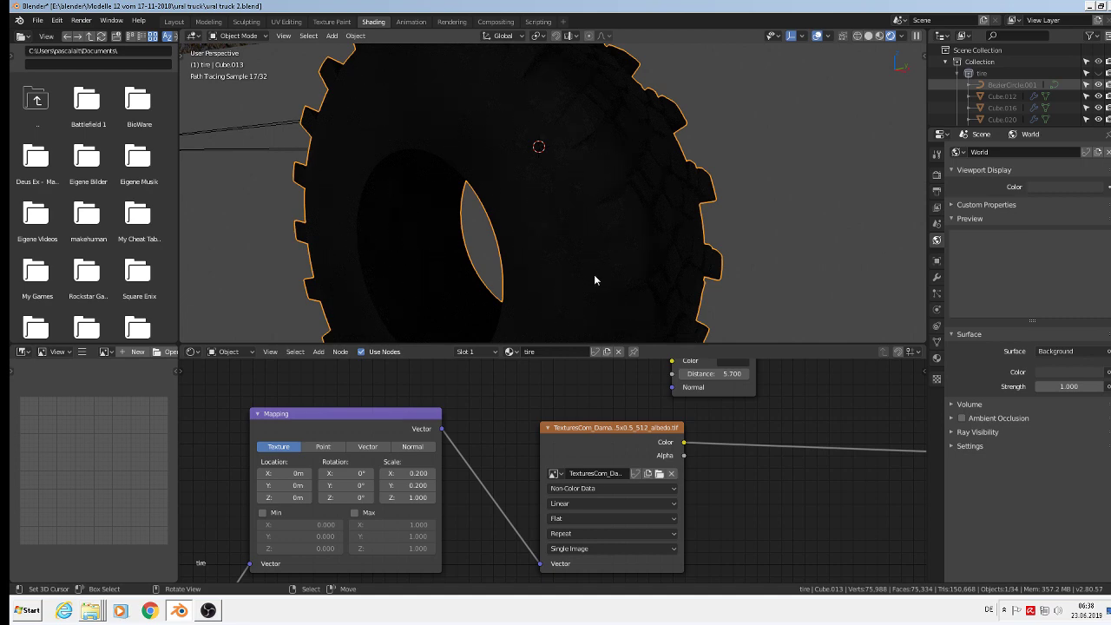
{"action": "scroll", "coordinate": [598, 278], "scroll_direction": "down", "scroll_amount": 2}
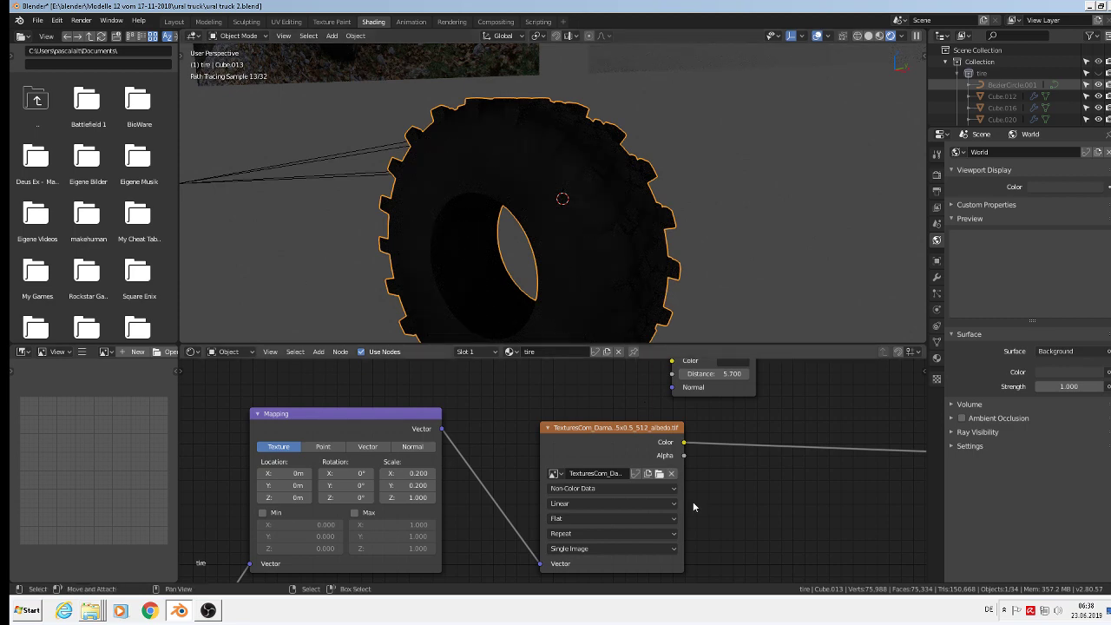
{"action": "scroll", "coordinate": [720, 493], "scroll_direction": "down", "scroll_amount": 1}
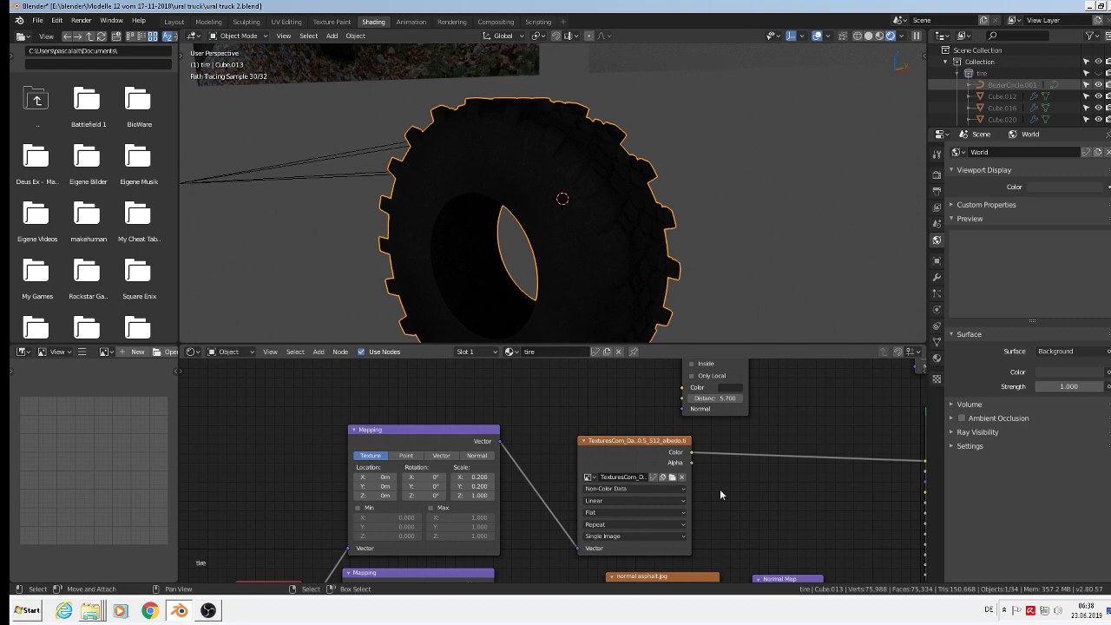
- Duplicate the albedo texture's Mapping node and the albedo Image Texture node, placing both copies below the normal map's nodes
{"action": "scroll", "coordinate": [720, 489], "scroll_direction": "down", "scroll_amount": 1}
{"action": "scroll", "coordinate": [706, 505], "scroll_direction": "down", "scroll_amount": 1}
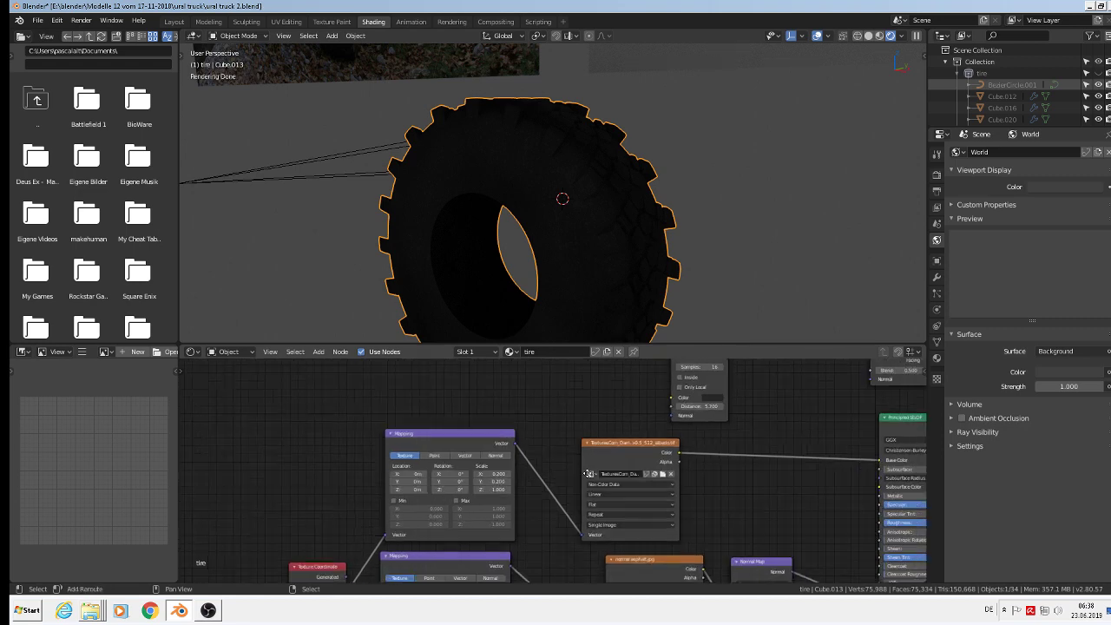
{"action": "scroll", "coordinate": [720, 490], "scroll_direction": "down", "scroll_amount": 1}
{"action": "middle_click_drag", "start_coordinate": [786, 508], "coordinate": [575, 411]}
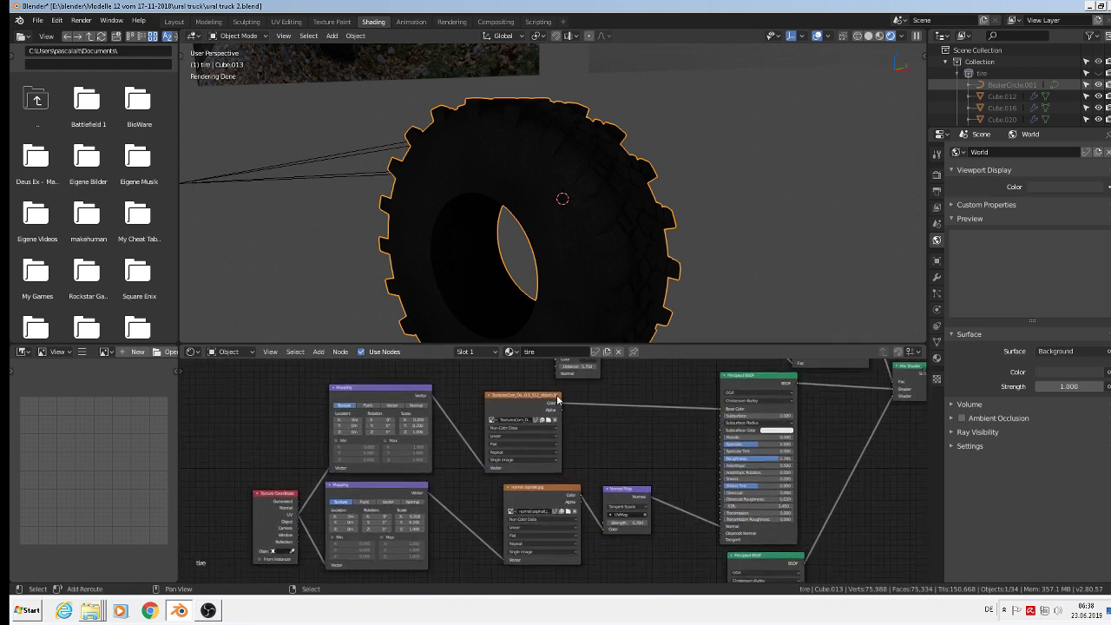
{"action": "scroll", "coordinate": [767, 569], "scroll_direction": "down", "scroll_amount": 1}
{"action": "middle_click_drag", "start_coordinate": [758, 543], "coordinate": [747, 522]}
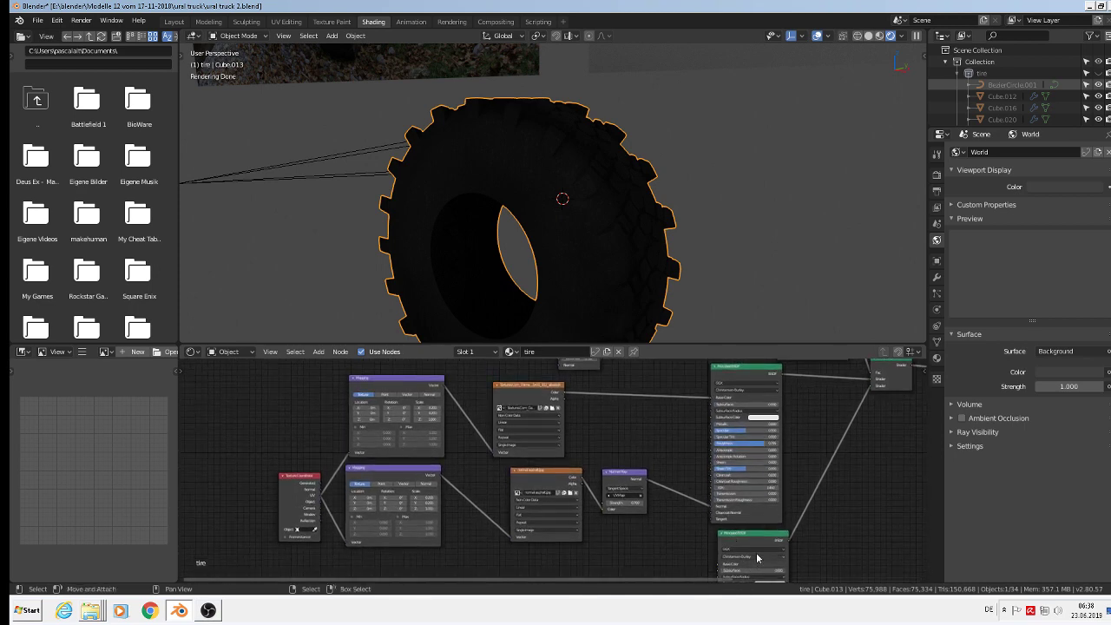
{"action": "left_click", "coordinate": [395, 387]}
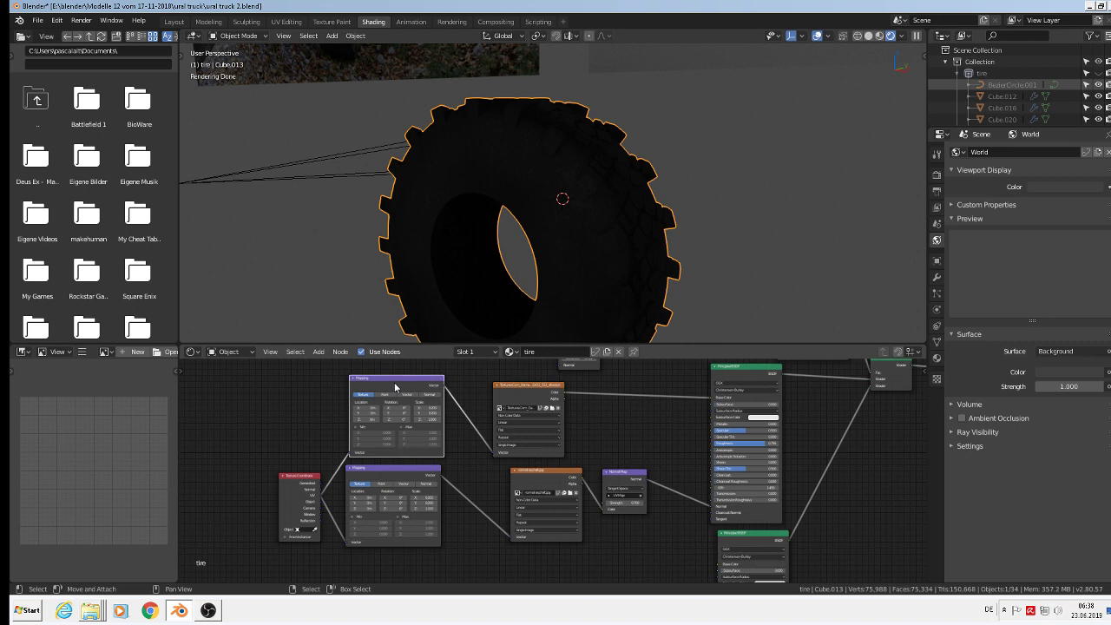
{"action": "key", "text": "shift+d"}
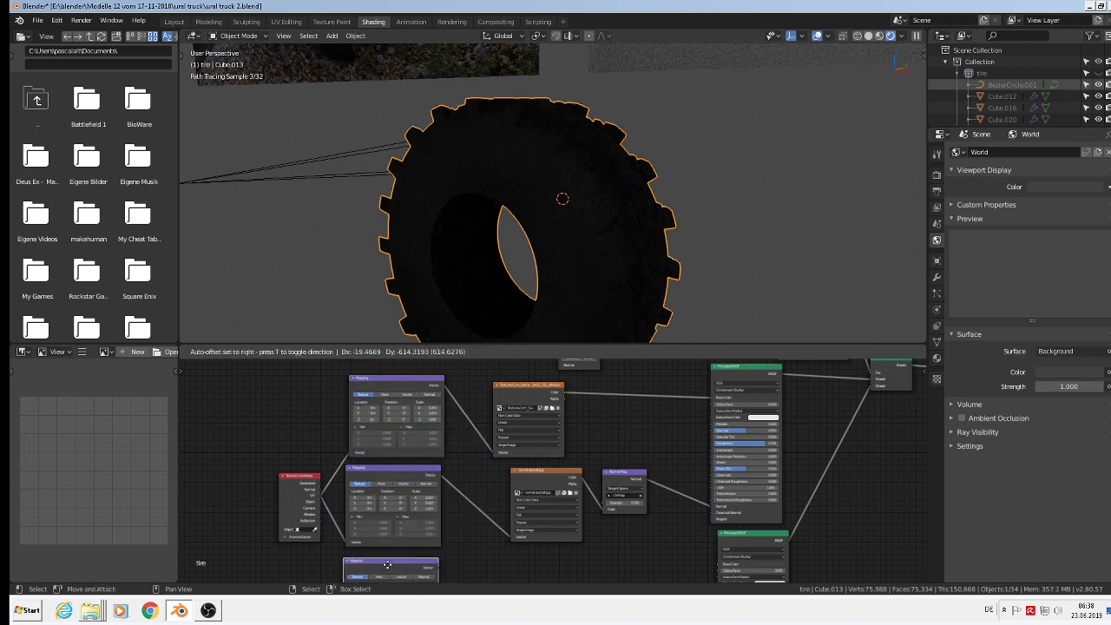
{"action": "left_click", "coordinate": [388, 564]}
{"action": "left_click", "coordinate": [534, 394]}
{"action": "key", "text": "shift+d"}
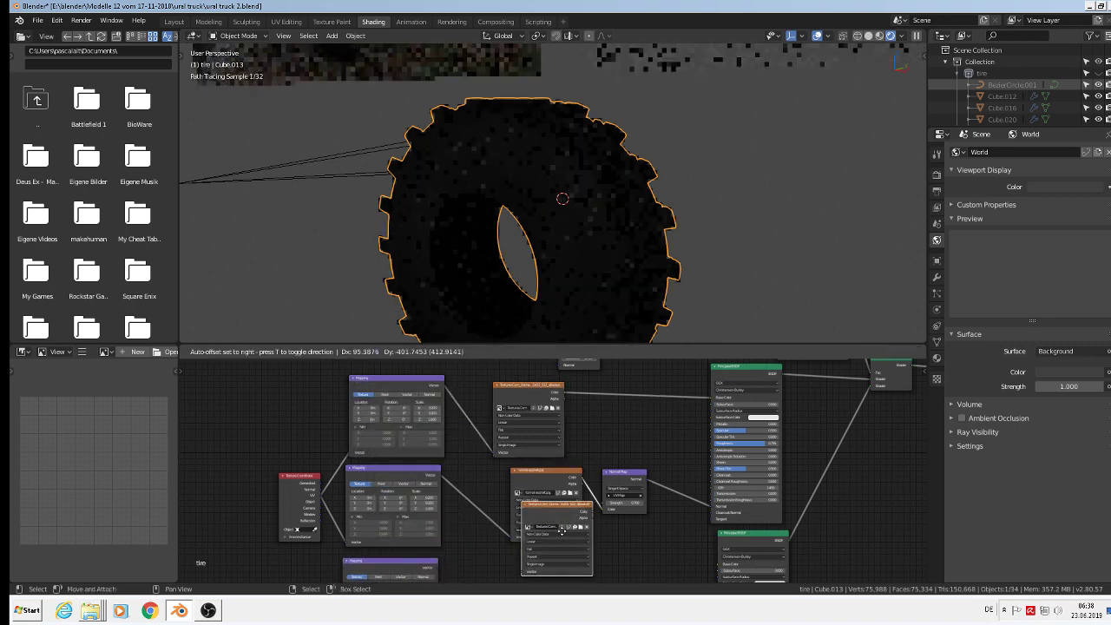
{"action": "left_click", "coordinate": [531, 566]}
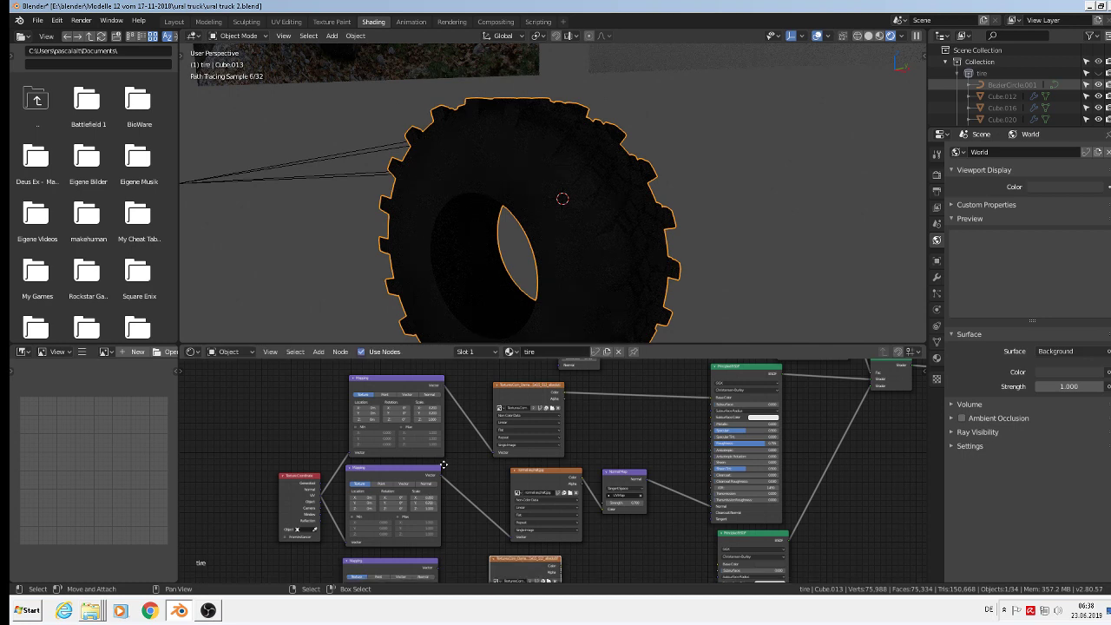
- Link Texture Coordinate UV through the duplicated Mapping node and albedo texture to the second Principled BSDF's Base Color
{"action": "scroll", "coordinate": [417, 434], "scroll_direction": "up", "scroll_amount": 1}
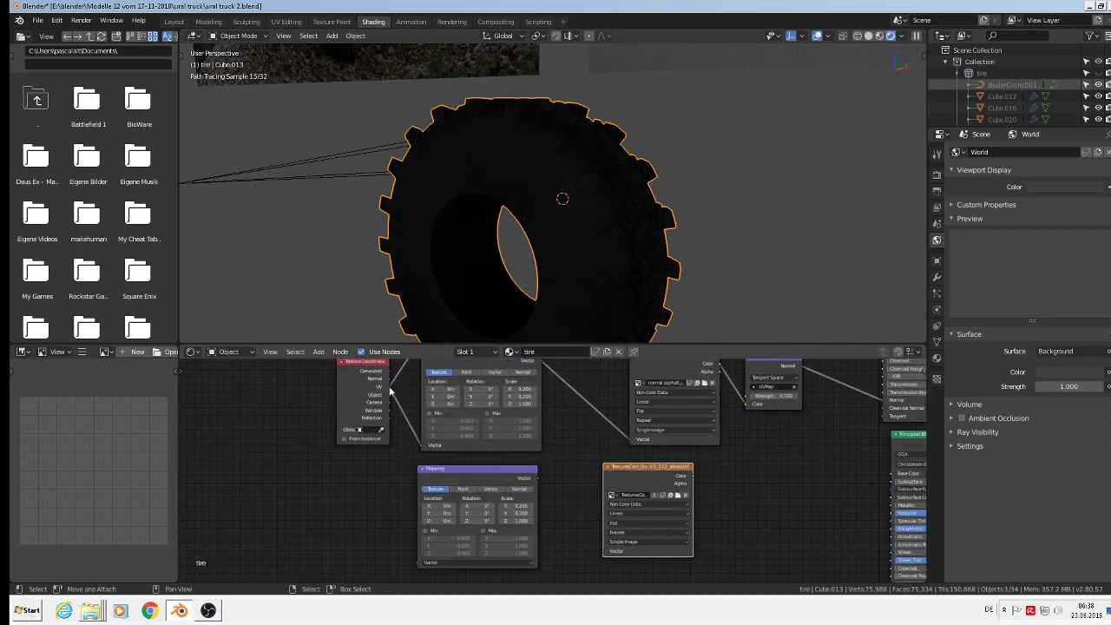
{"action": "left_click_drag", "start_coordinate": [389, 389], "coordinate": [418, 562]}
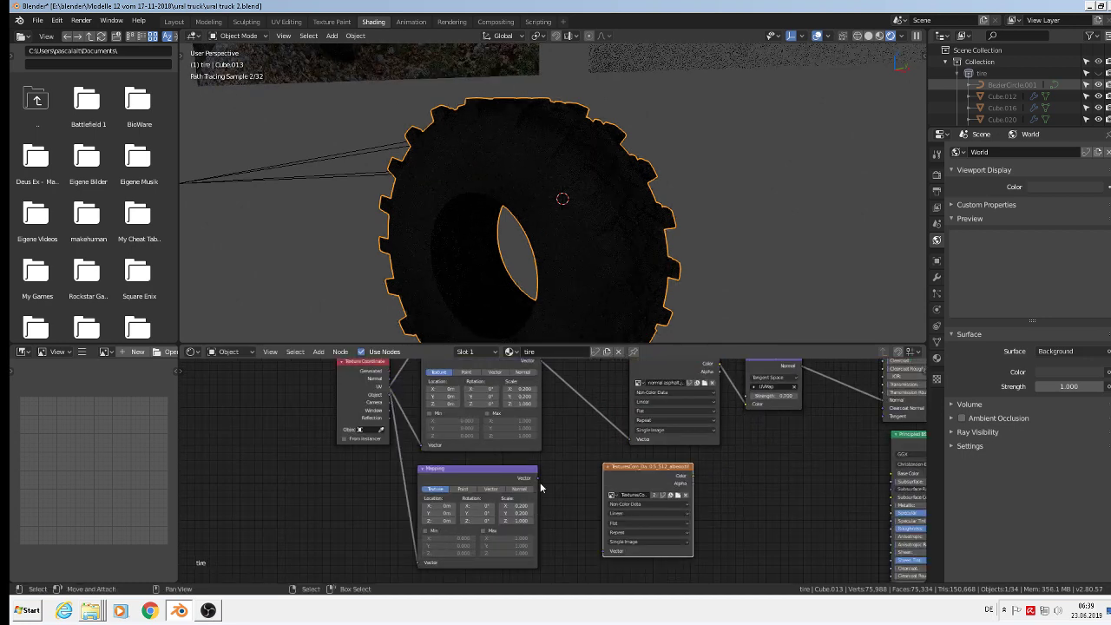
{"action": "left_click_drag", "start_coordinate": [538, 479], "coordinate": [605, 554]}
{"action": "middle_click_drag", "start_coordinate": [766, 523], "coordinate": [612, 524]}
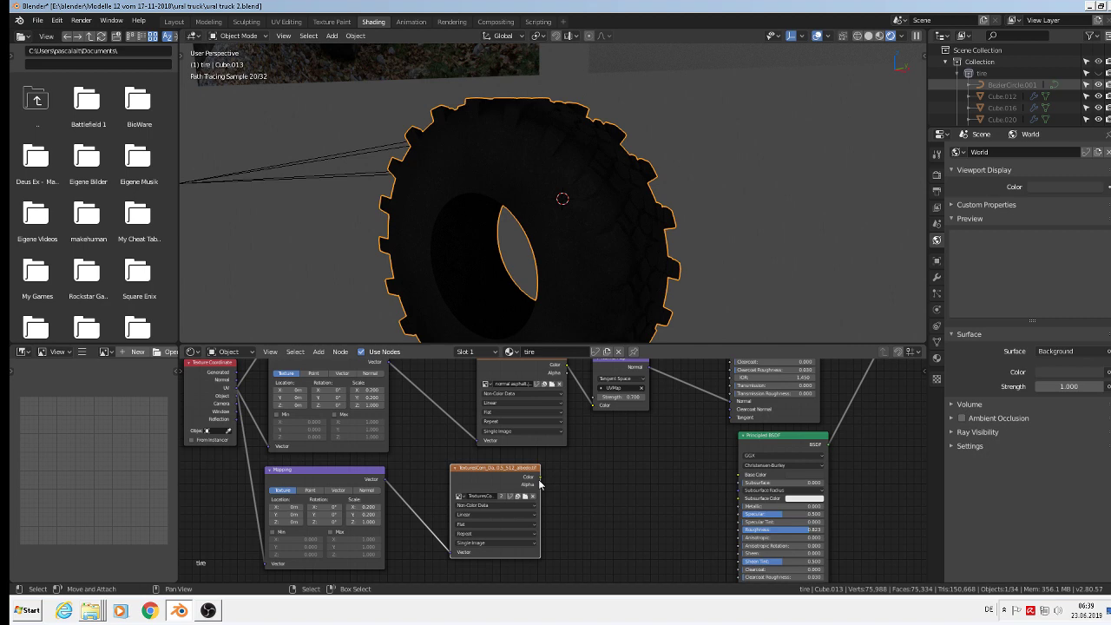
{"action": "scroll", "coordinate": [540, 484], "scroll_direction": "up", "scroll_amount": 1}
{"action": "left_click_drag", "start_coordinate": [539, 477], "coordinate": [752, 475]}
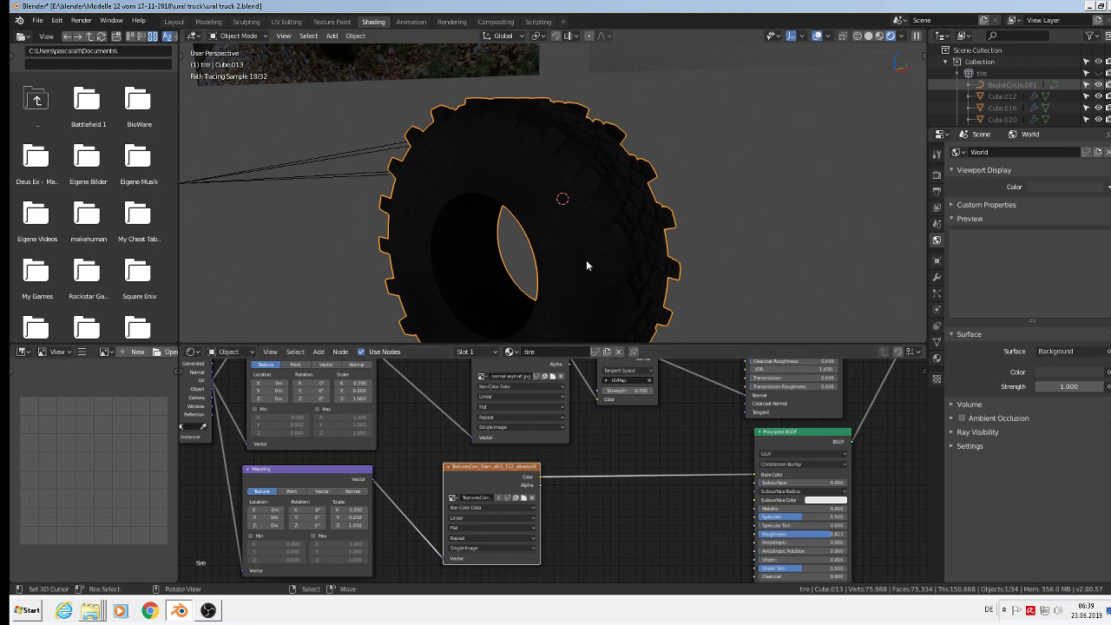
- Insert a MixRGB node between the duplicated albedo texture and the second Principled BSDF's Base Color
{"action": "scroll", "coordinate": [545, 475], "scroll_direction": "up", "scroll_amount": 1}
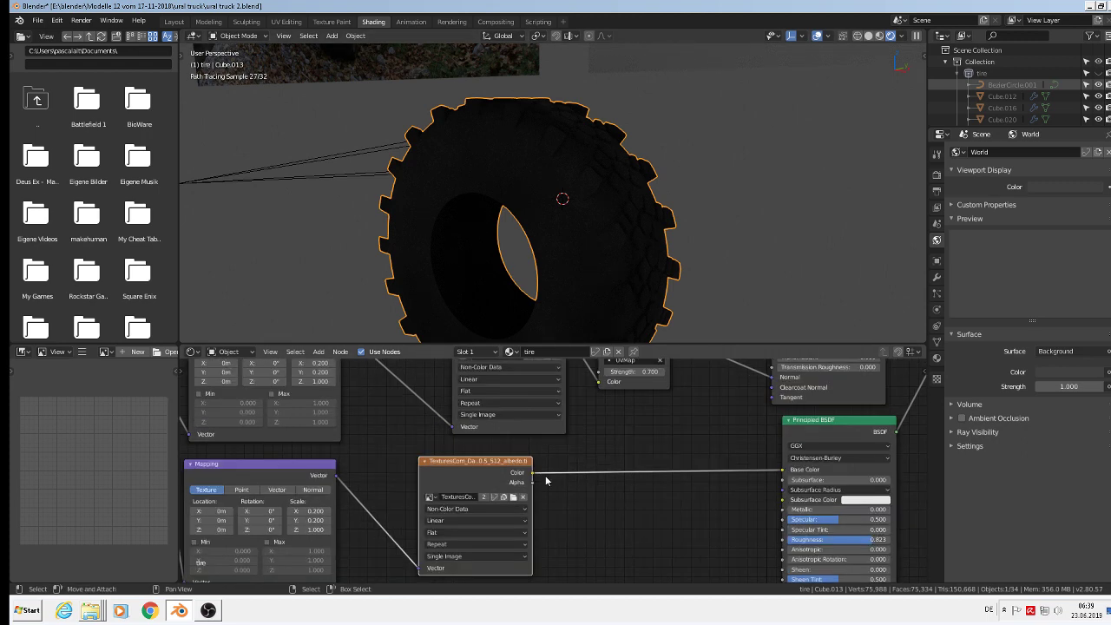
{"action": "left_click", "coordinate": [317, 351]}
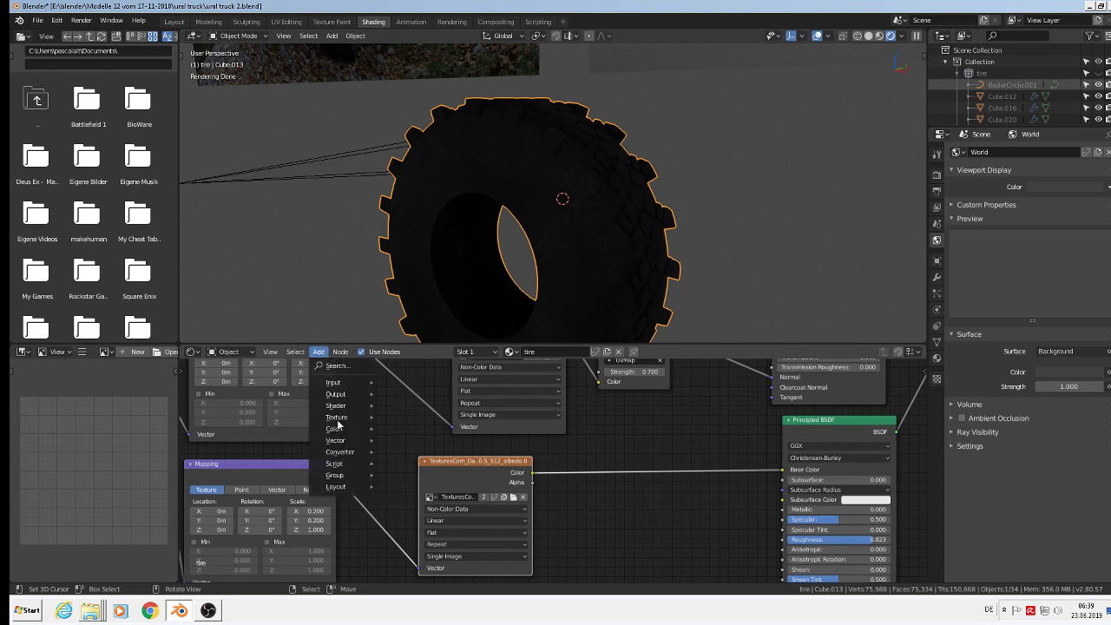
{"action": "mouse_move", "coordinate": [340, 432]}
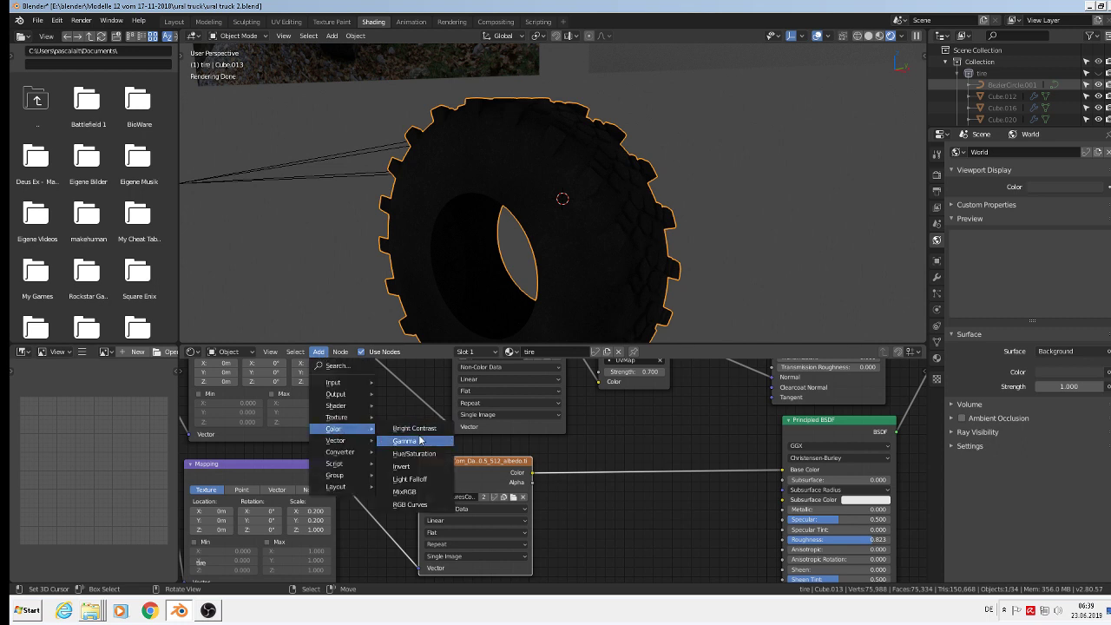
{"action": "left_click", "coordinate": [430, 496]}
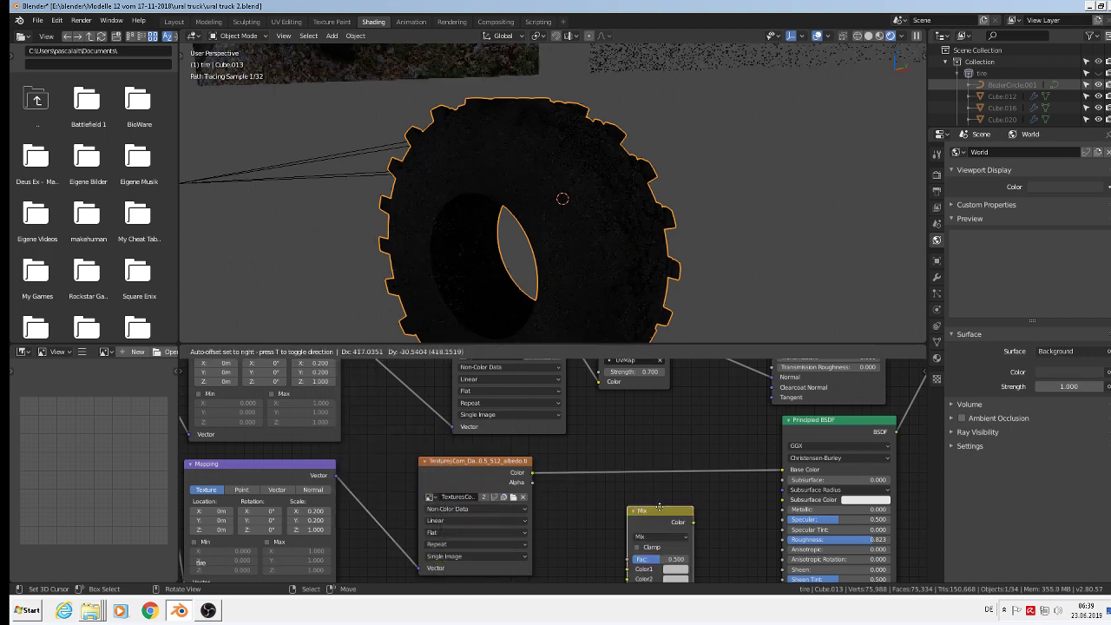
{"action": "left_click", "coordinate": [669, 466]}
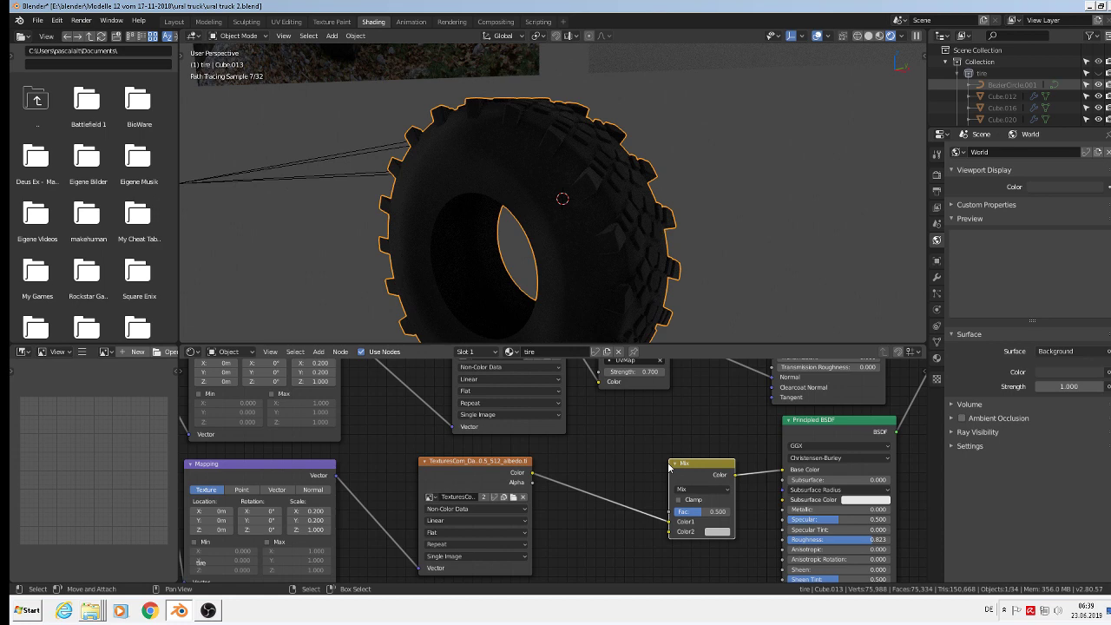
- Darken the Mix node's Color2 to near black and set its factor to 0.667
{"action": "scroll", "coordinate": [711, 553], "scroll_direction": "up", "scroll_amount": 2}
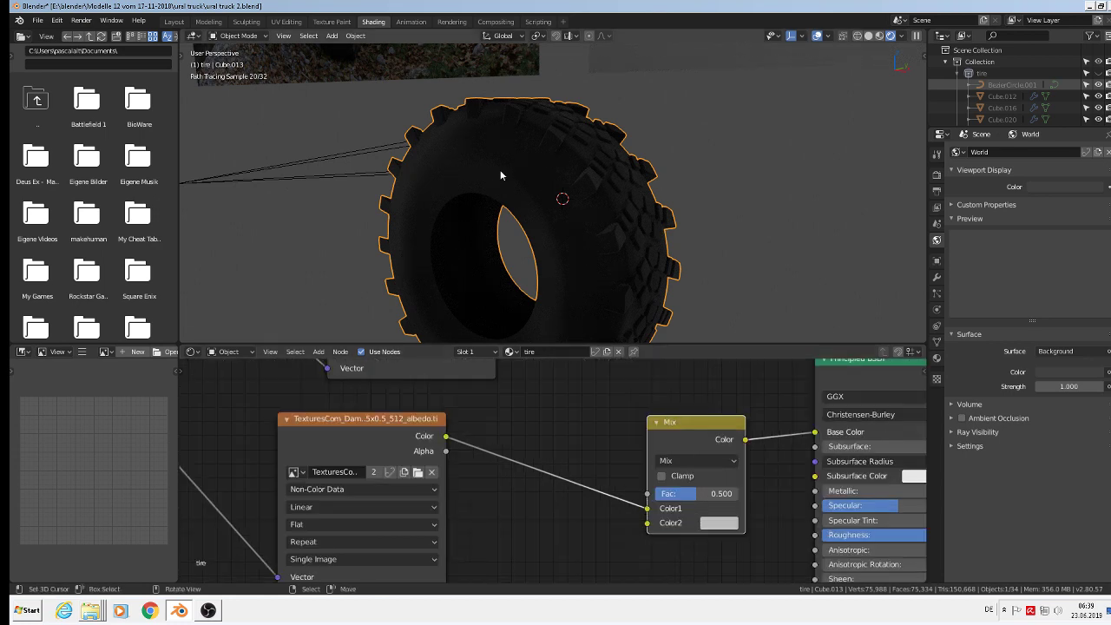
{"action": "left_click", "coordinate": [717, 523]}
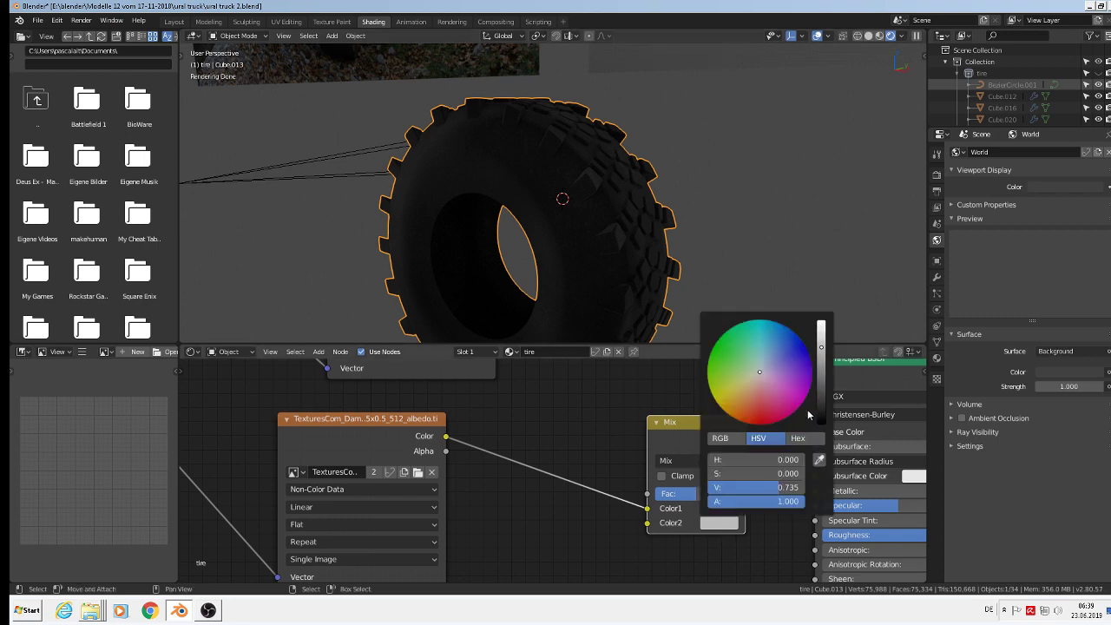
{"action": "left_click", "coordinate": [823, 406]}
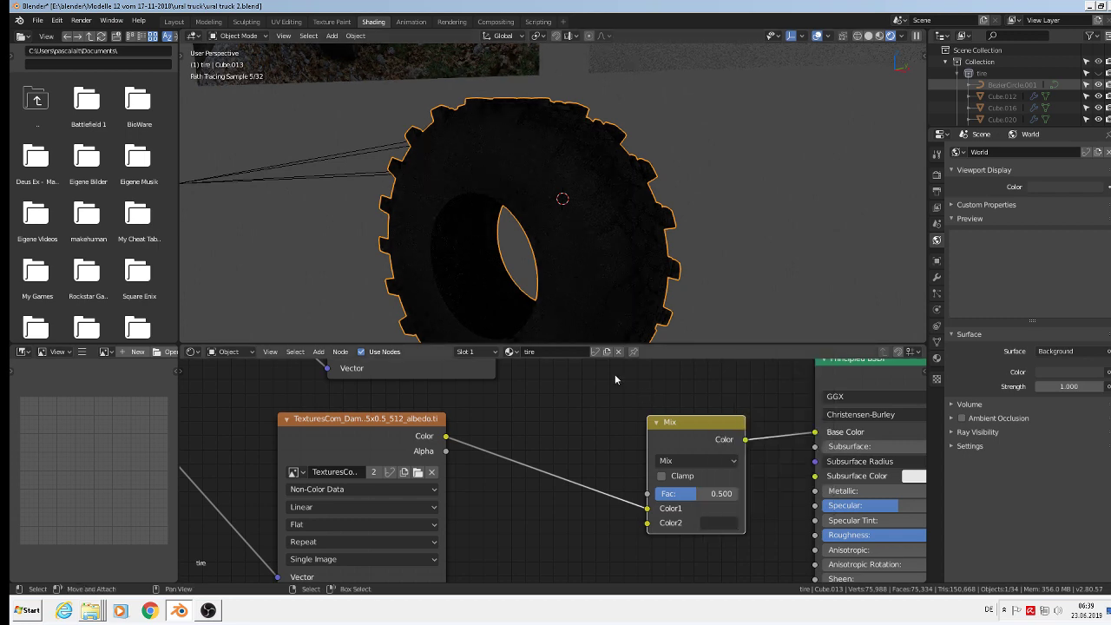
{"action": "scroll", "coordinate": [587, 259], "scroll_direction": "up", "scroll_amount": 3}
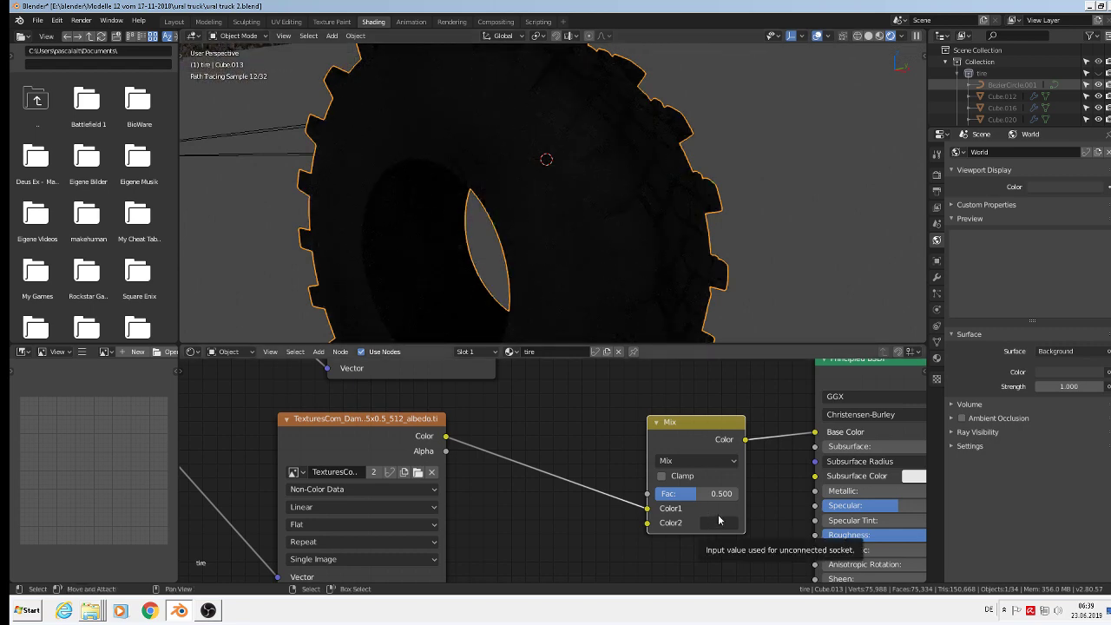
{"action": "scroll", "coordinate": [725, 492], "scroll_direction": "up", "scroll_amount": 1}
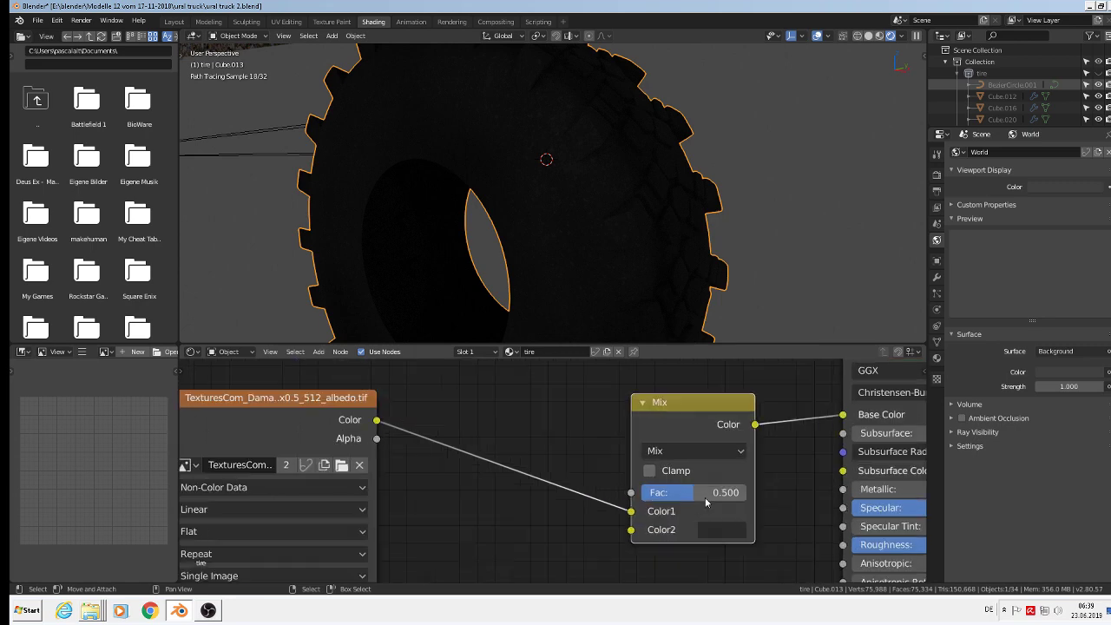
{"action": "left_click_drag", "start_coordinate": [702, 501], "coordinate": [722, 492]}
- Try the Add blend mode on the Mix node, and switch it to Multiply
{"action": "left_click", "coordinate": [703, 452]}
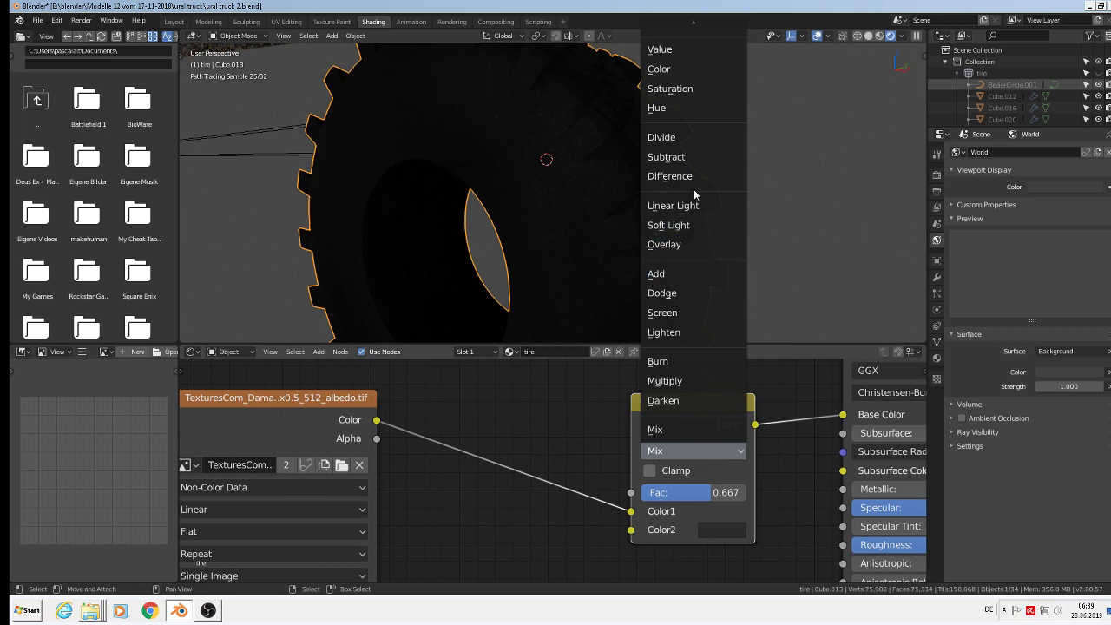
{"action": "left_click", "coordinate": [688, 276]}
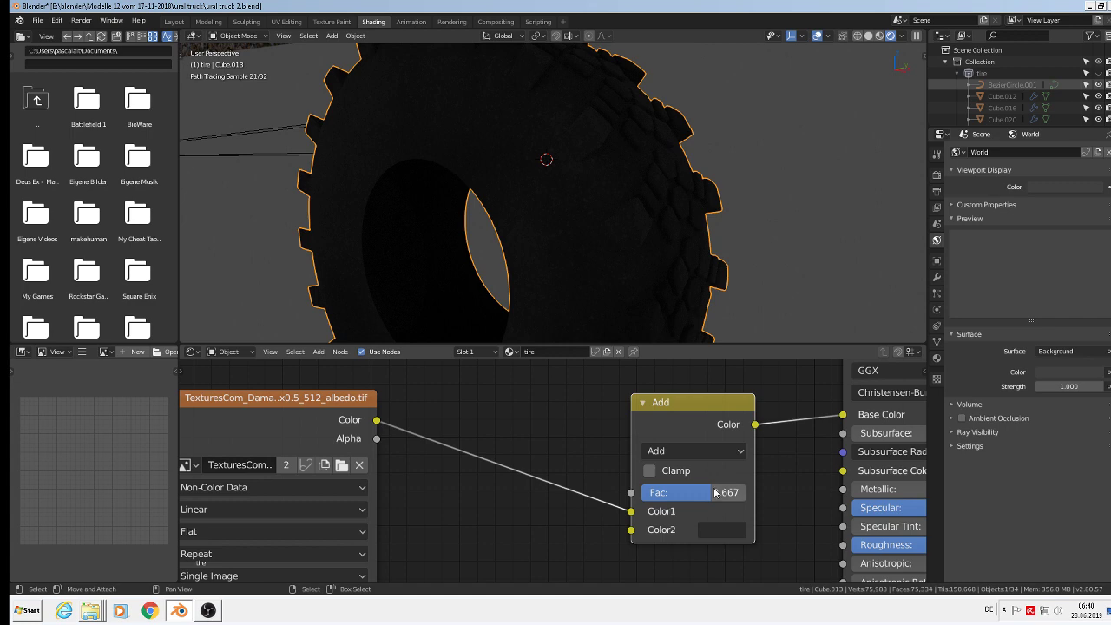
{"action": "left_click", "coordinate": [681, 452]}
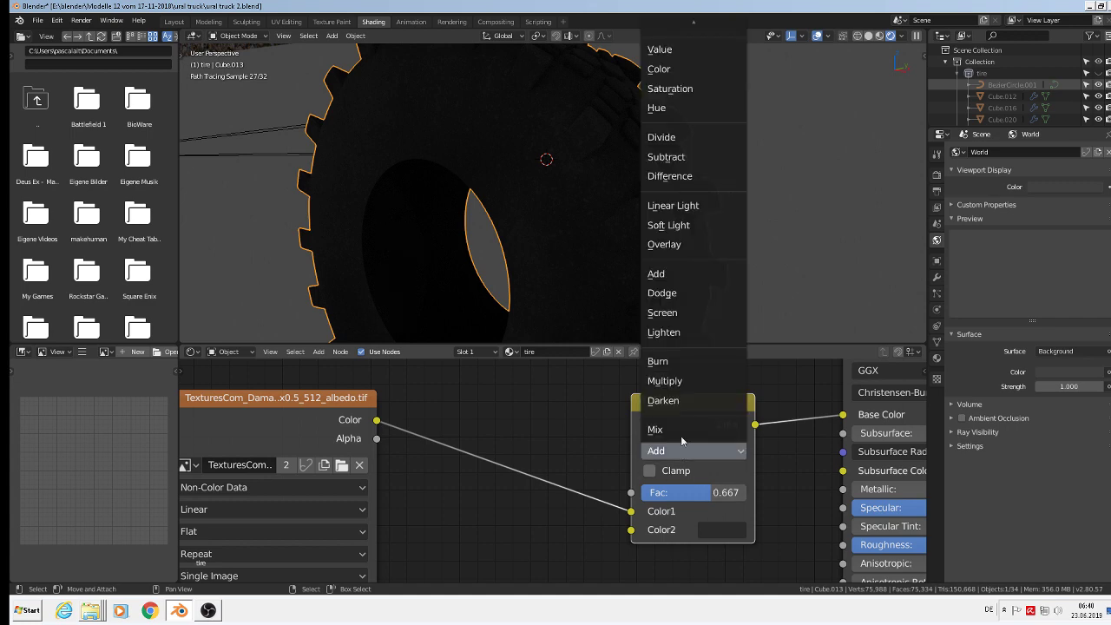
{"action": "left_click", "coordinate": [690, 381]}
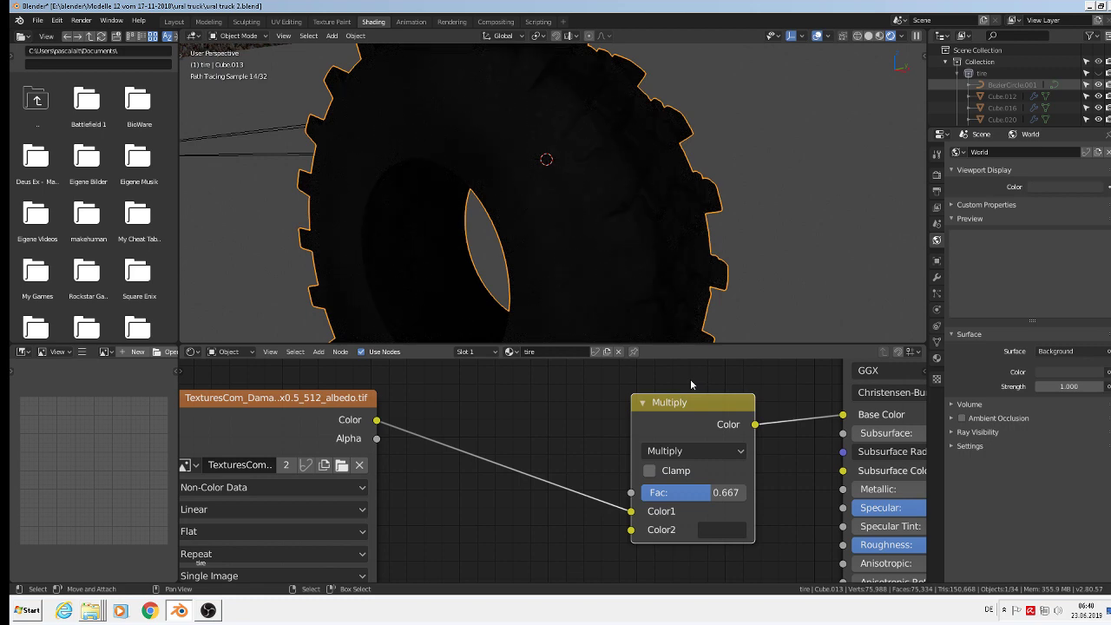
- Set the Multiply node's Color2 to near white and its factor to 0.525, and check the rendered tire
{"action": "left_click", "coordinate": [724, 537]}
{"action": "left_click", "coordinate": [853, 294]}
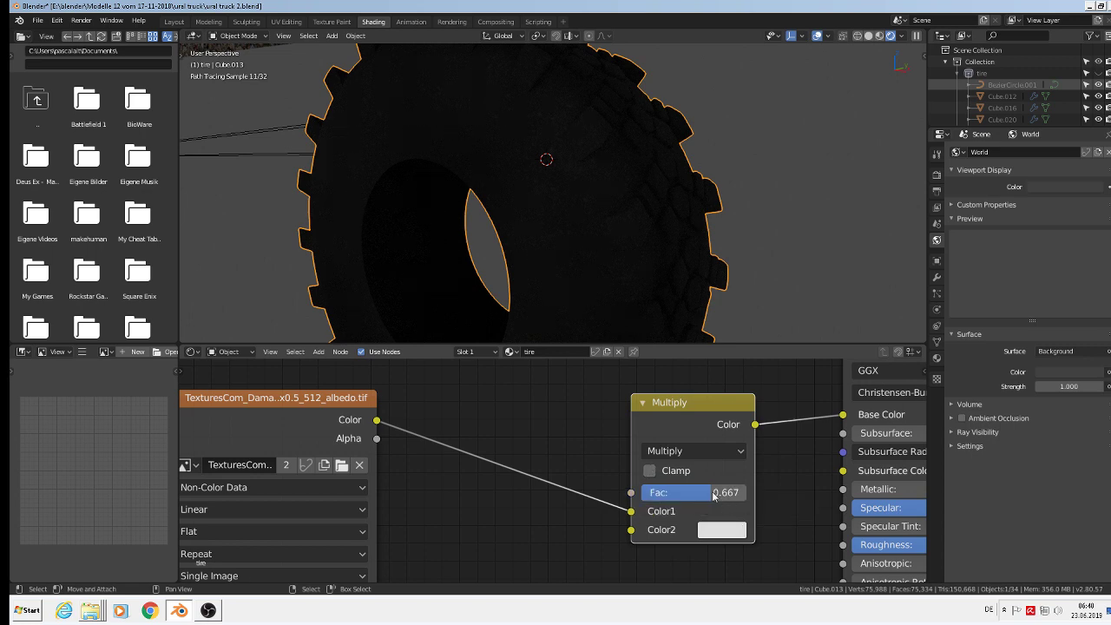
{"action": "left_click_drag", "start_coordinate": [710, 492], "coordinate": [696, 493]}
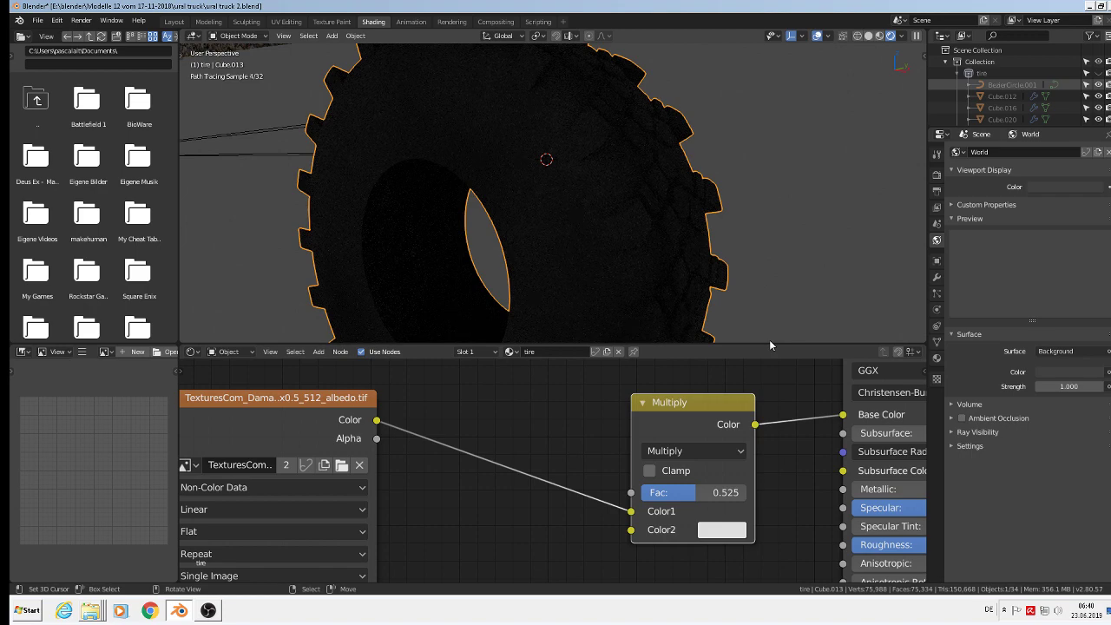
{"action": "scroll", "coordinate": [664, 271], "scroll_direction": "down", "scroll_amount": 4}
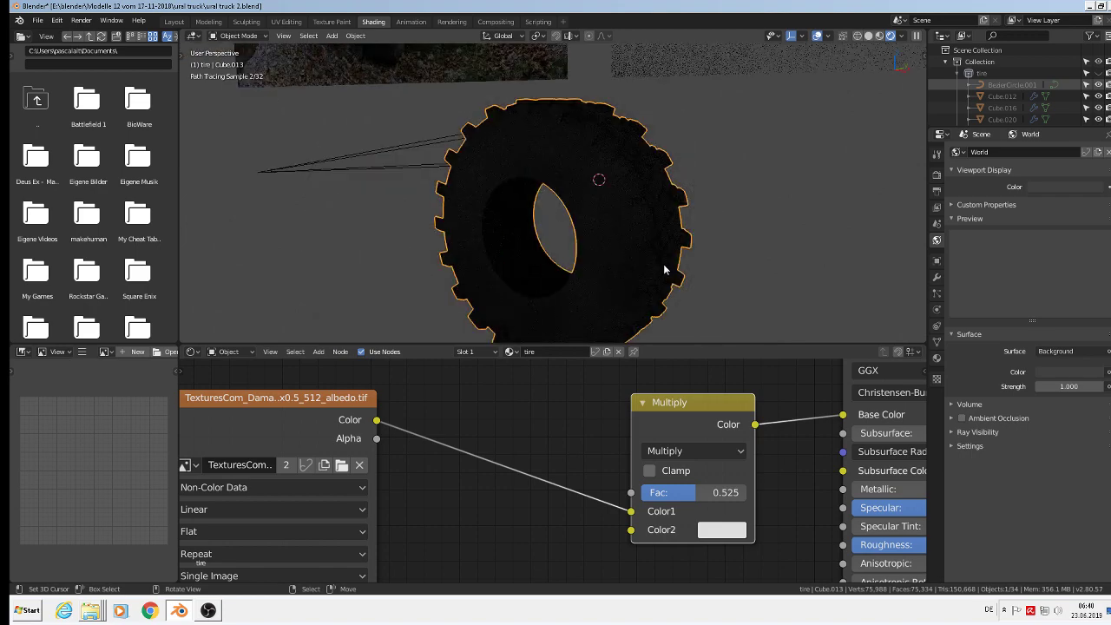
{"action": "middle_click_drag", "start_coordinate": [664, 273], "coordinate": [685, 310]}
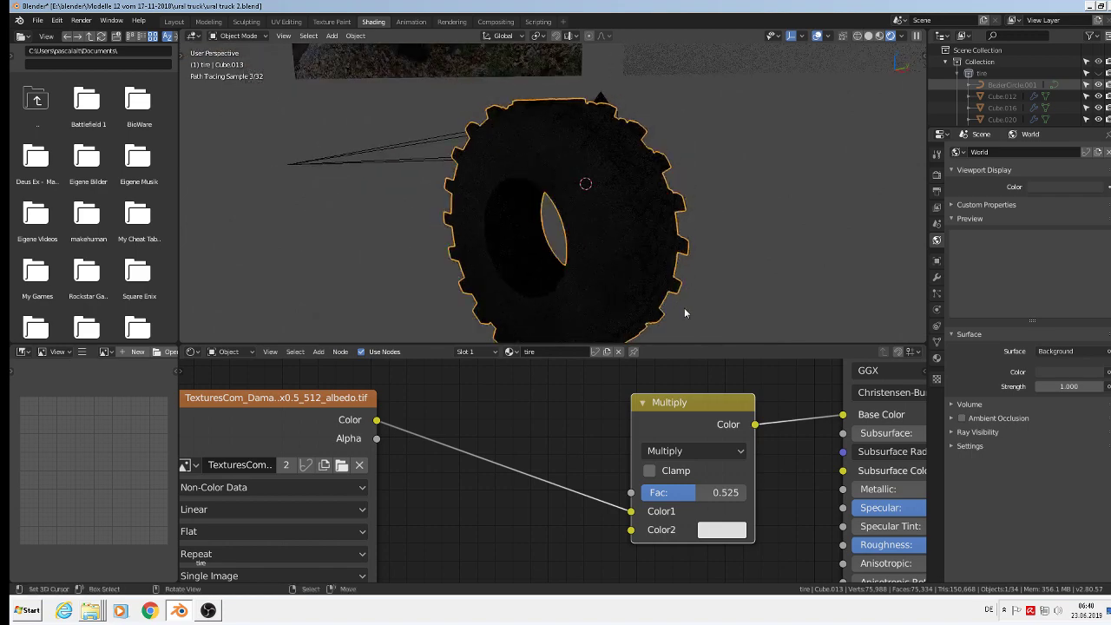
{"action": "scroll", "coordinate": [749, 451], "scroll_direction": "down", "scroll_amount": 3}
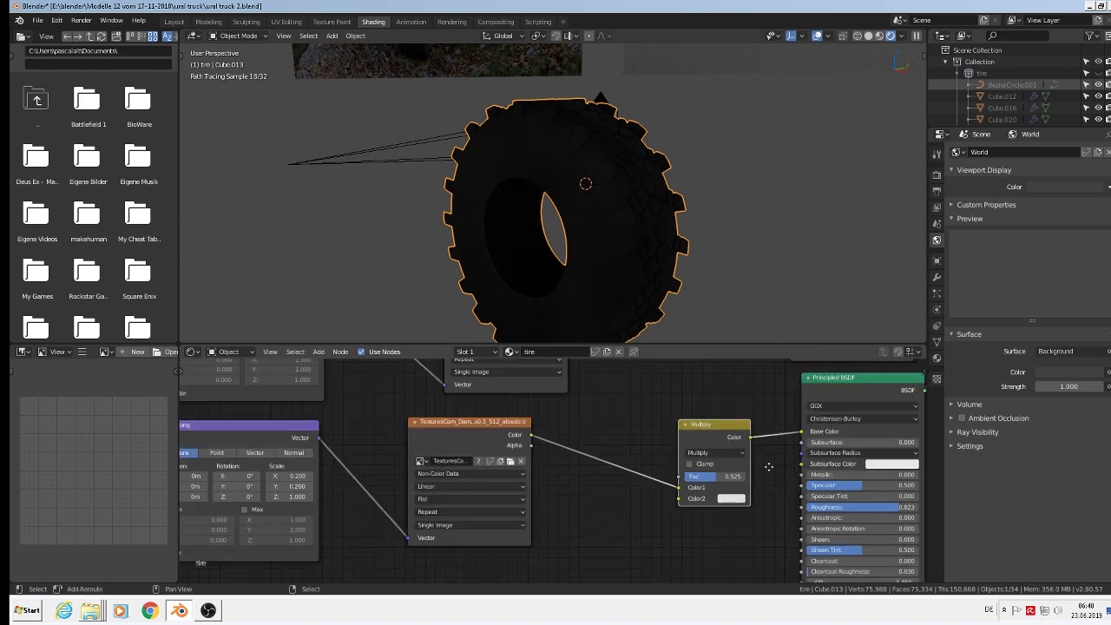
{"action": "scroll", "coordinate": [642, 483], "scroll_direction": "down", "scroll_amount": 2}
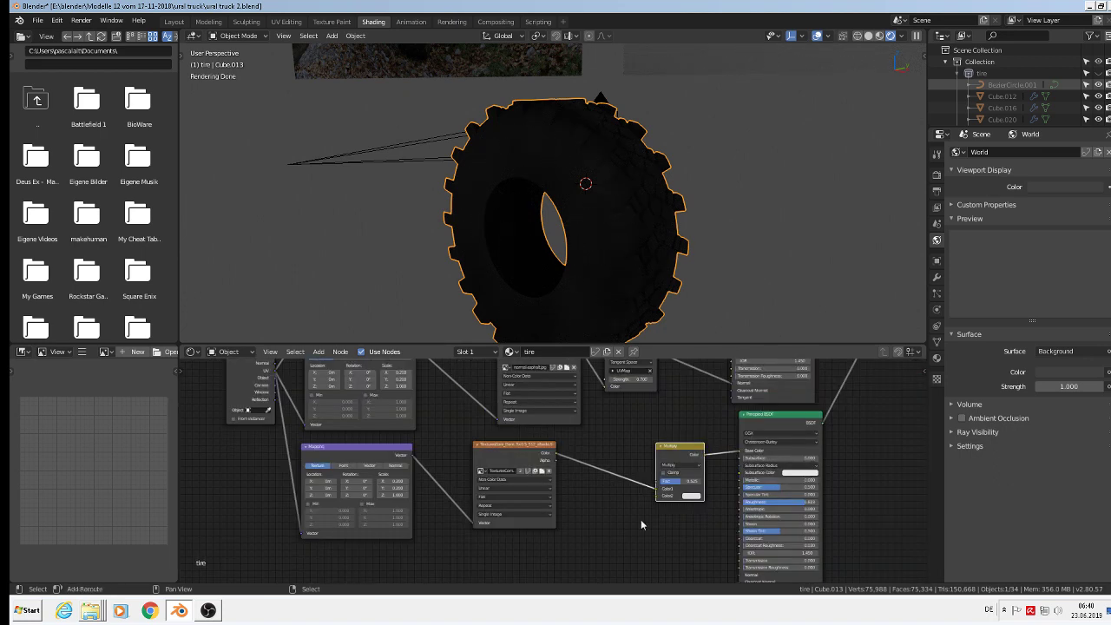
{"action": "middle_click_drag", "start_coordinate": [868, 420], "coordinate": [862, 422]}
{"action": "middle_click_drag", "start_coordinate": [625, 509], "coordinate": [604, 500]}
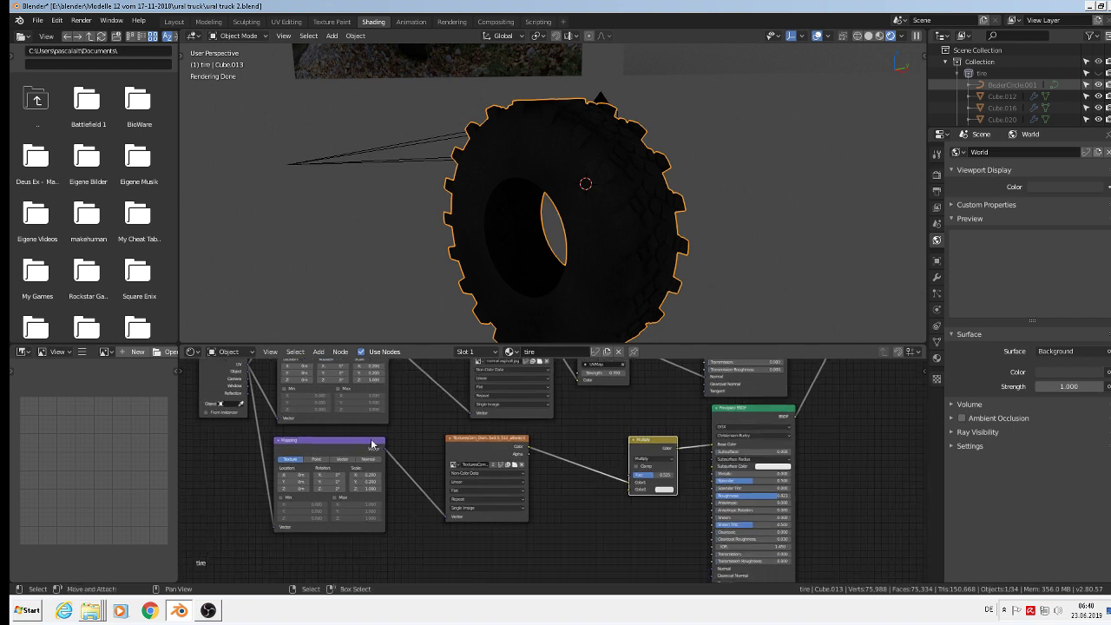
- Save the changes to the truck's Blender file
{"action": "left_click", "coordinate": [39, 20]}
{"action": "mouse_move", "coordinate": [56, 20]}
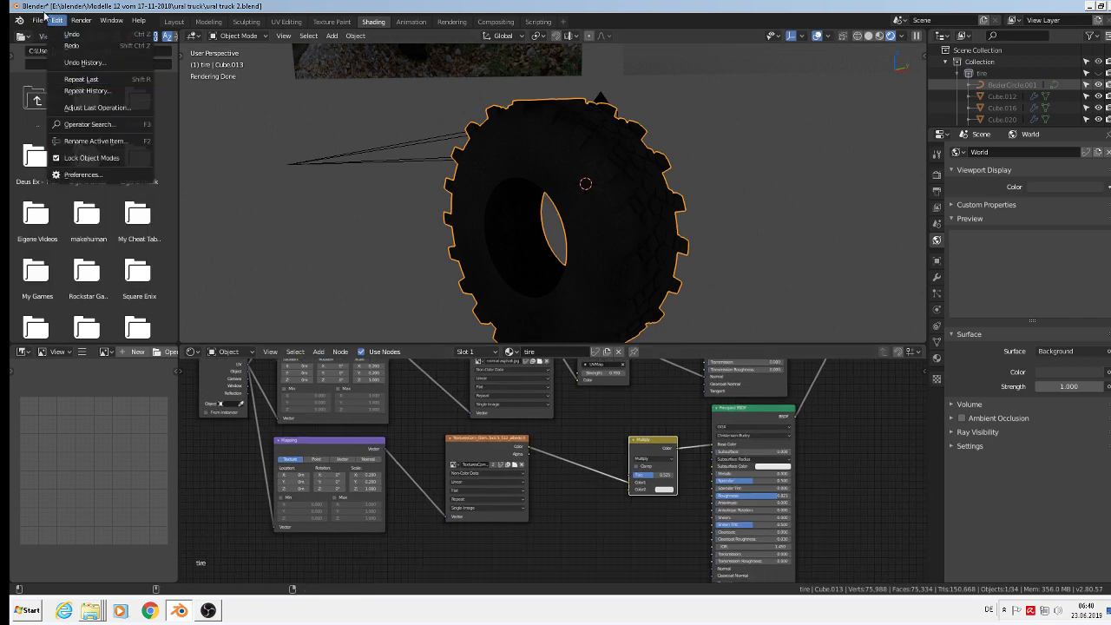
{"action": "key", "text": "Escape"}
- Switch the 3D viewport to LookDev shading and show the tire from farther away
{"action": "scroll", "coordinate": [664, 137], "scroll_direction": "down", "scroll_amount": 5}
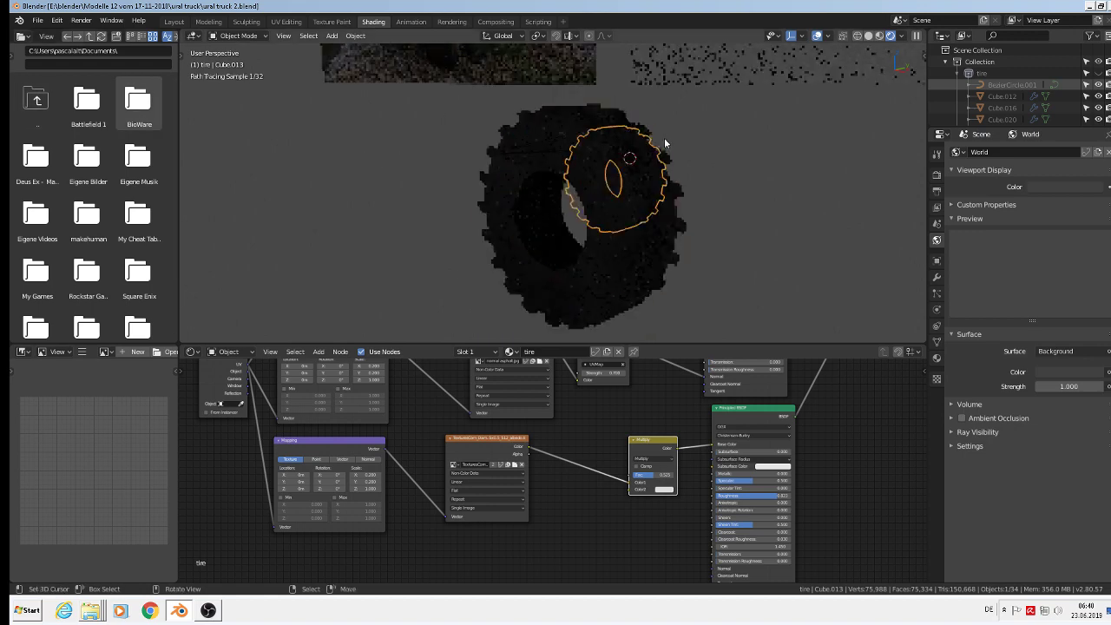
{"action": "left_click", "coordinate": [880, 35]}
{"action": "scroll", "coordinate": [667, 136], "scroll_direction": "down", "scroll_amount": 3}
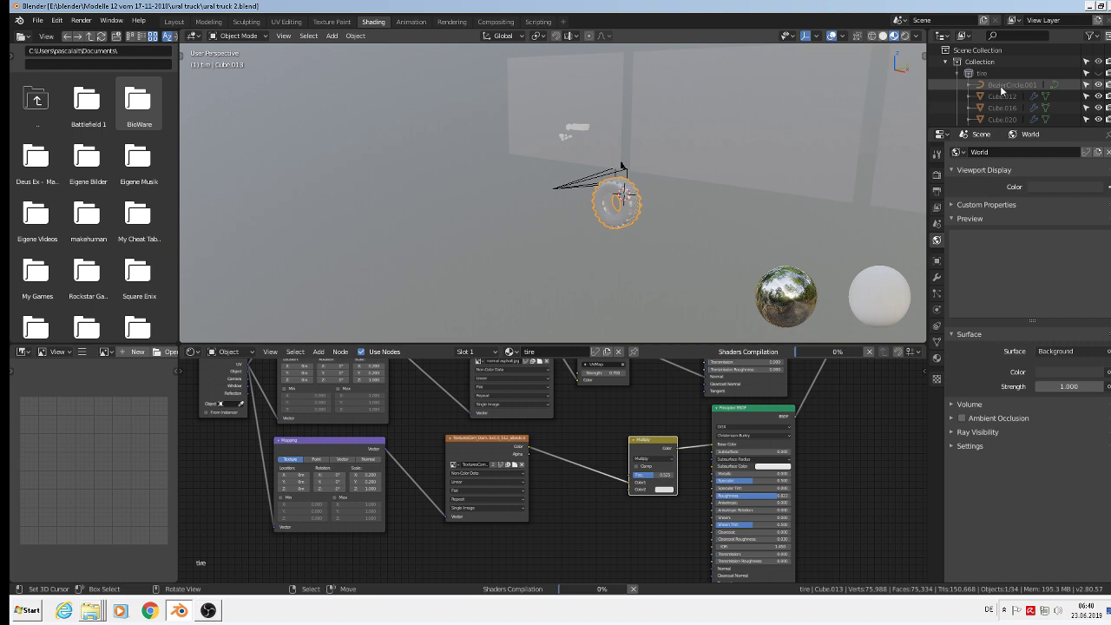
- Select the scene's light and change its type to Sun
{"action": "left_click", "coordinate": [974, 74]}
{"action": "scroll", "coordinate": [1054, 77], "scroll_direction": "down", "scroll_amount": 3}
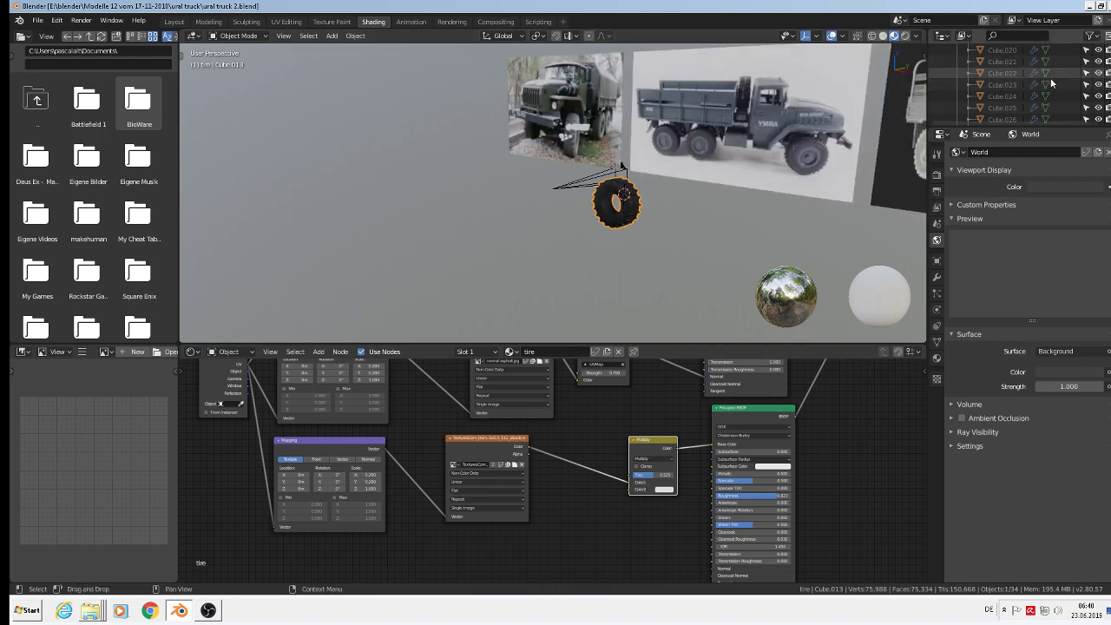
{"action": "scroll", "coordinate": [1042, 87], "scroll_direction": "down", "scroll_amount": 5}
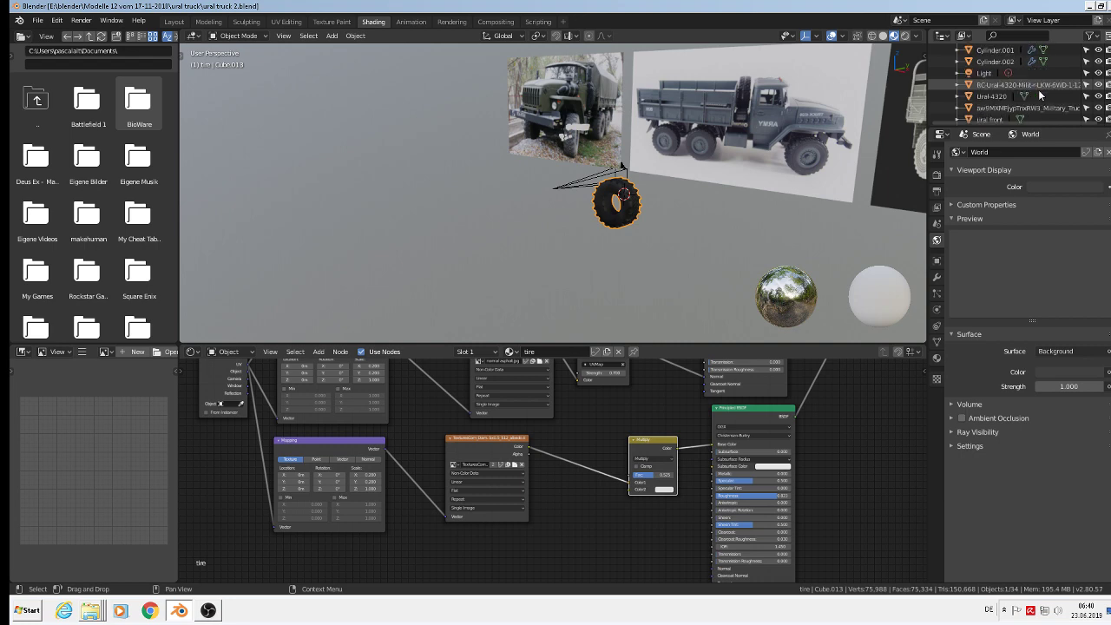
{"action": "scroll", "coordinate": [1039, 90], "scroll_direction": "down", "scroll_amount": 2}
{"action": "left_click", "coordinate": [983, 96]}
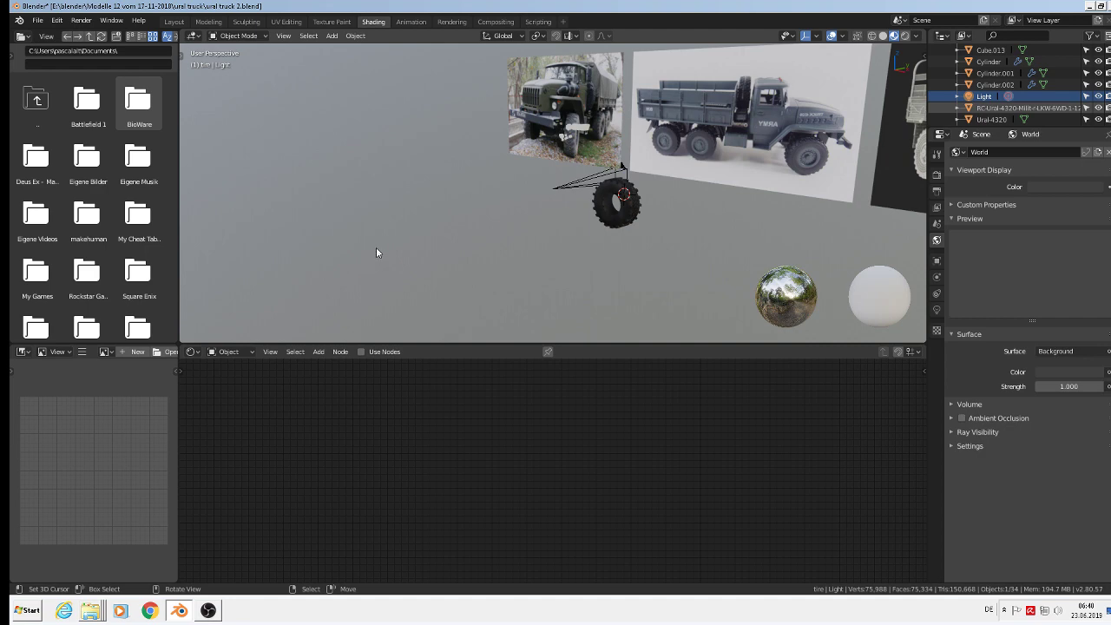
{"action": "scroll", "coordinate": [382, 243], "scroll_direction": "down", "scroll_amount": 10}
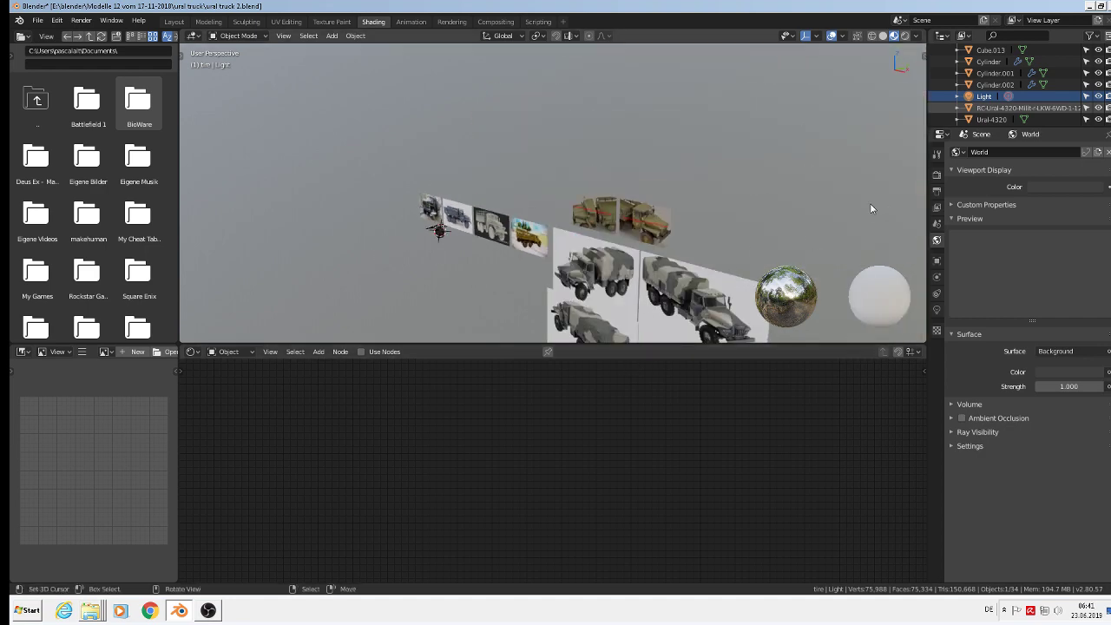
{"action": "middle_click_drag", "start_coordinate": [870, 205], "coordinate": [665, 256]}
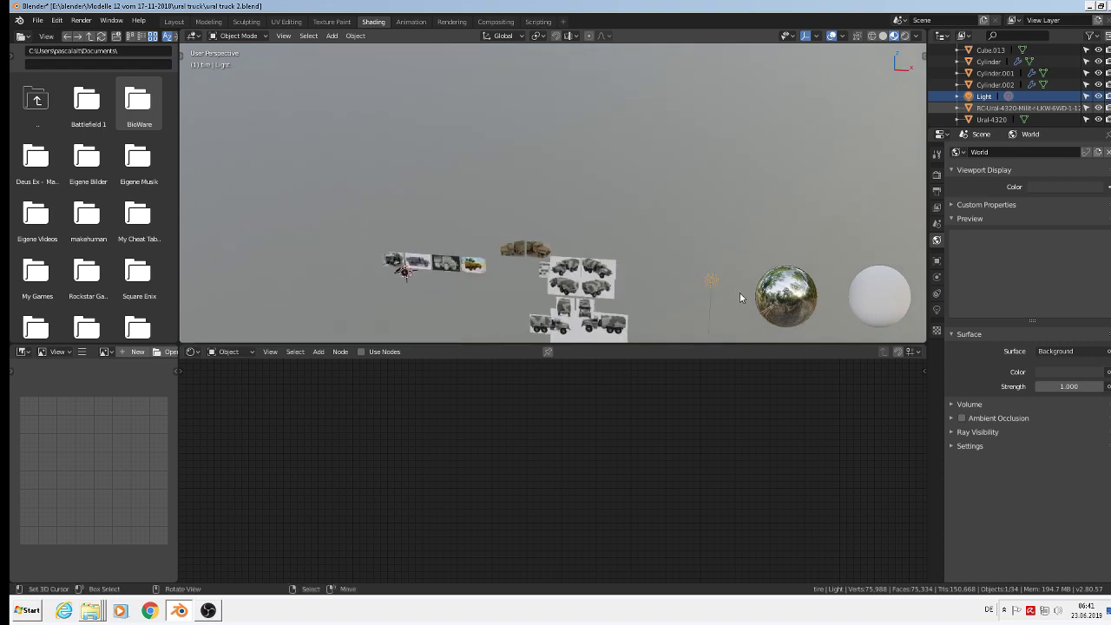
{"action": "middle_click_drag", "start_coordinate": [740, 292], "coordinate": [725, 104]}
{"action": "left_click", "coordinate": [728, 102]}
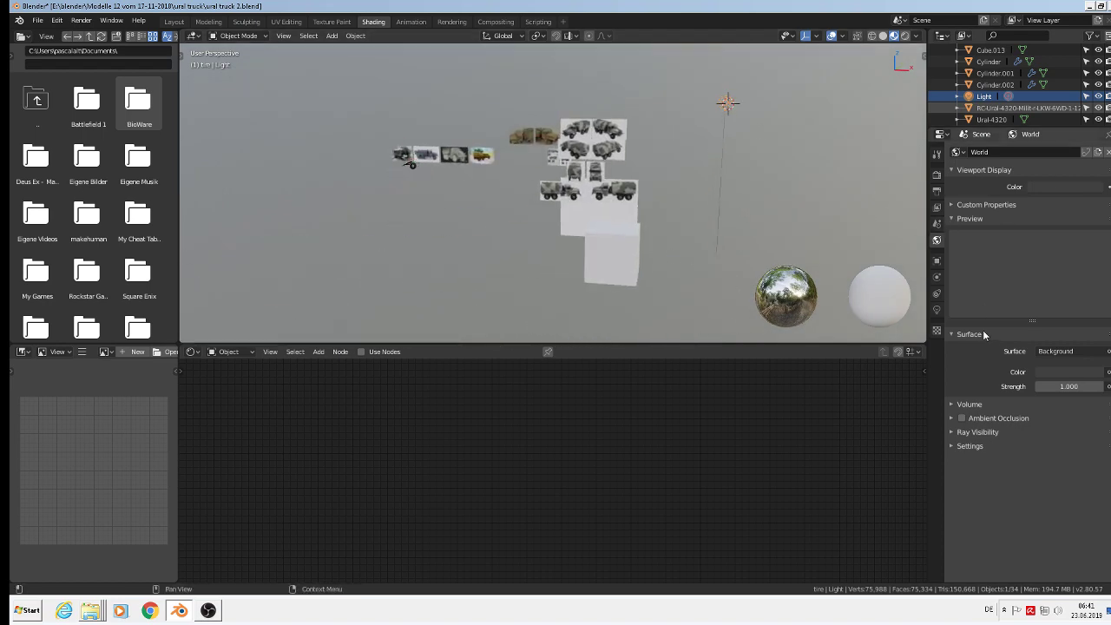
{"action": "left_click", "coordinate": [938, 311]}
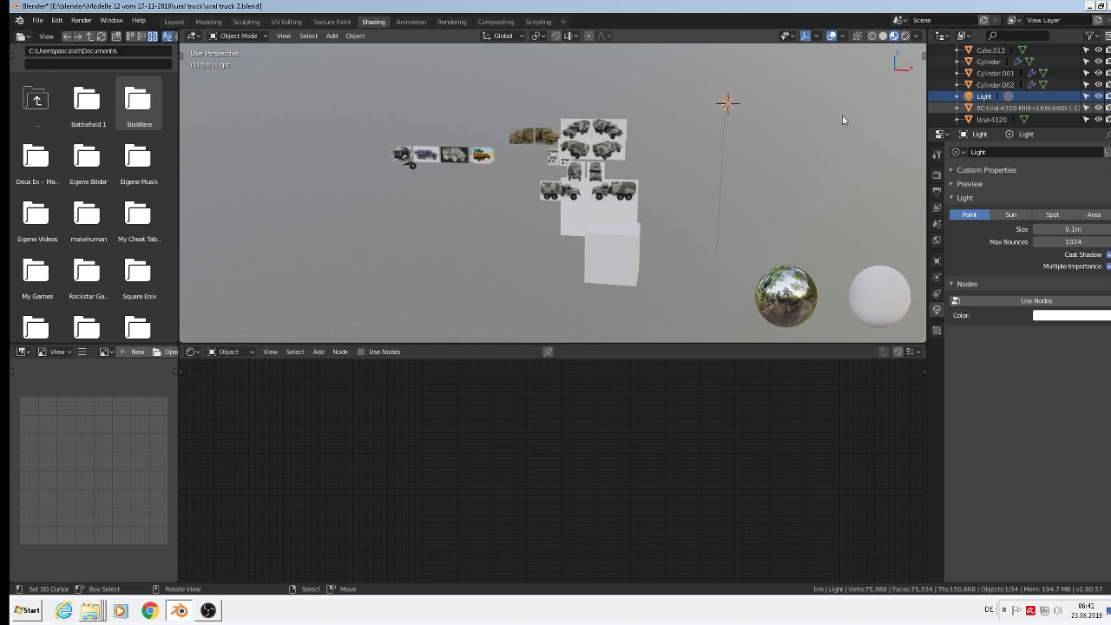
{"action": "left_click", "coordinate": [1017, 217]}
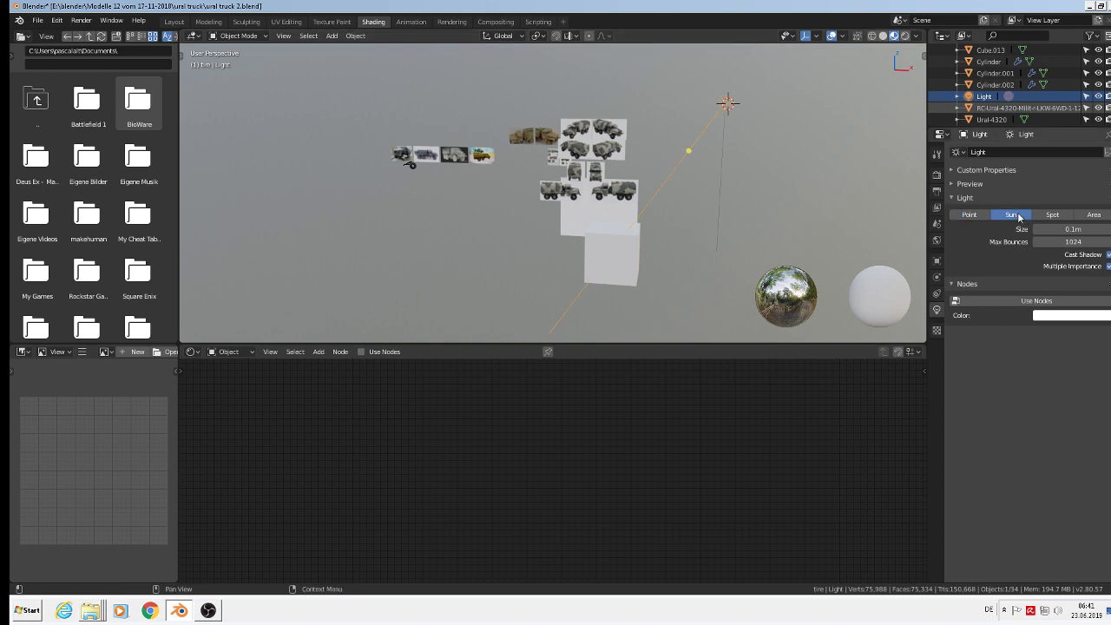
- Enable nodes for the sun light and set its emission to a near-white color with a strength of 4
{"action": "left_click", "coordinate": [1052, 302]}
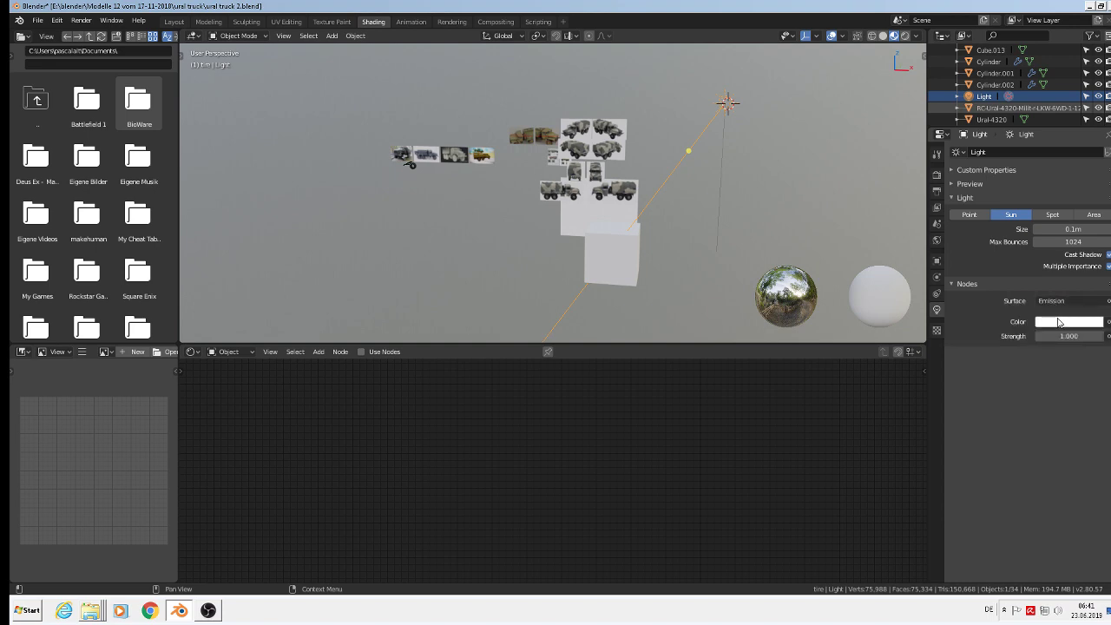
{"action": "left_click", "coordinate": [1059, 323]}
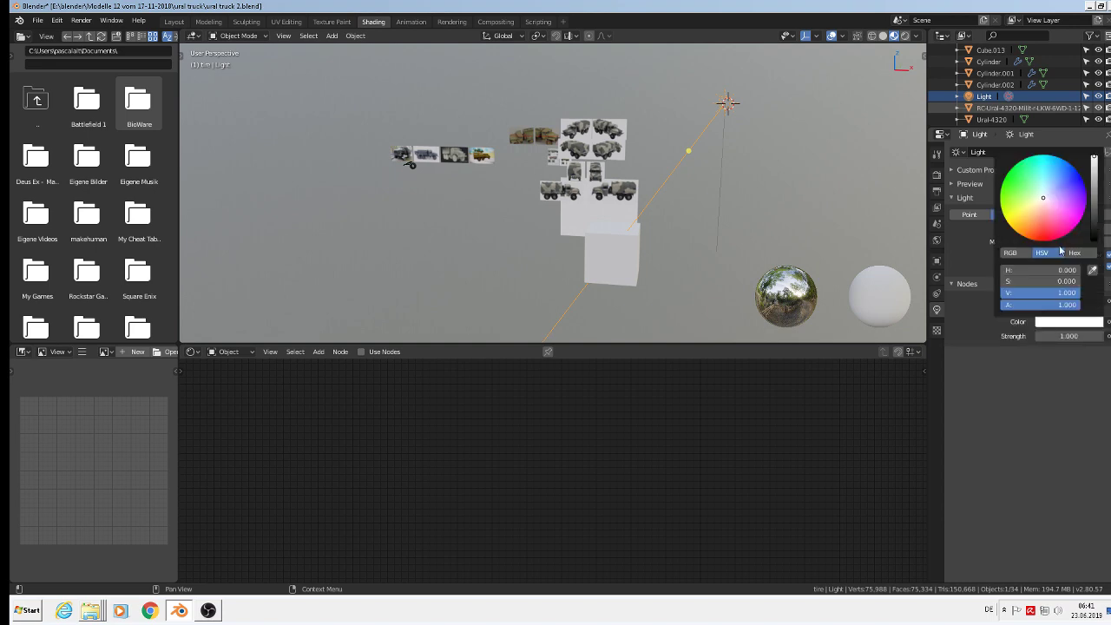
{"action": "left_click", "coordinate": [1044, 203]}
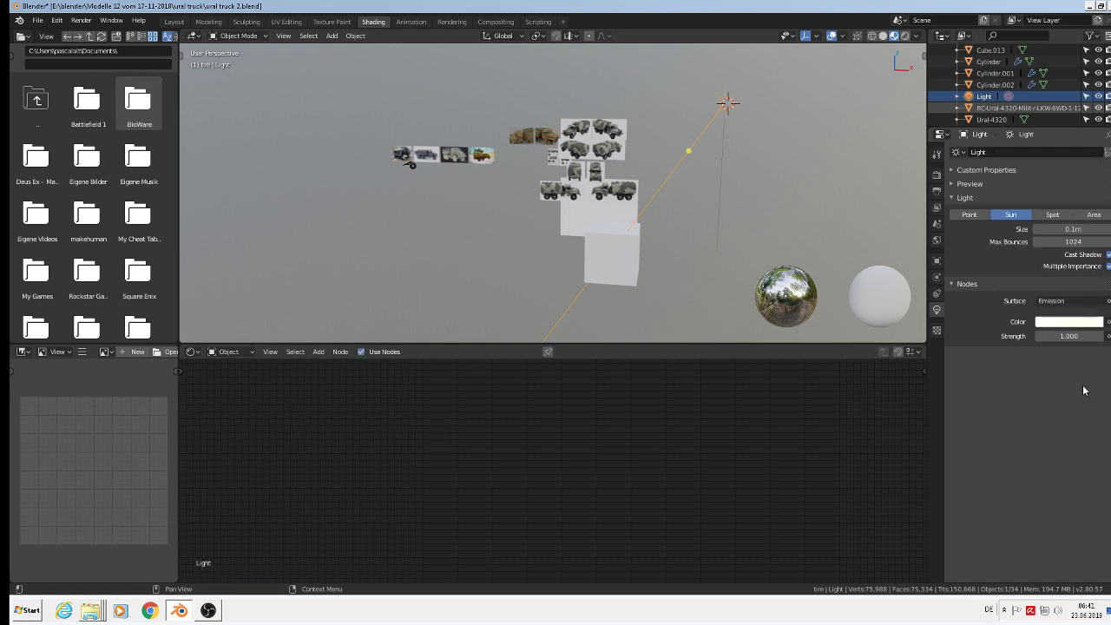
{"action": "middle_click_drag", "start_coordinate": [833, 196], "coordinate": [910, 193]}
{"action": "left_click", "coordinate": [1069, 336]}
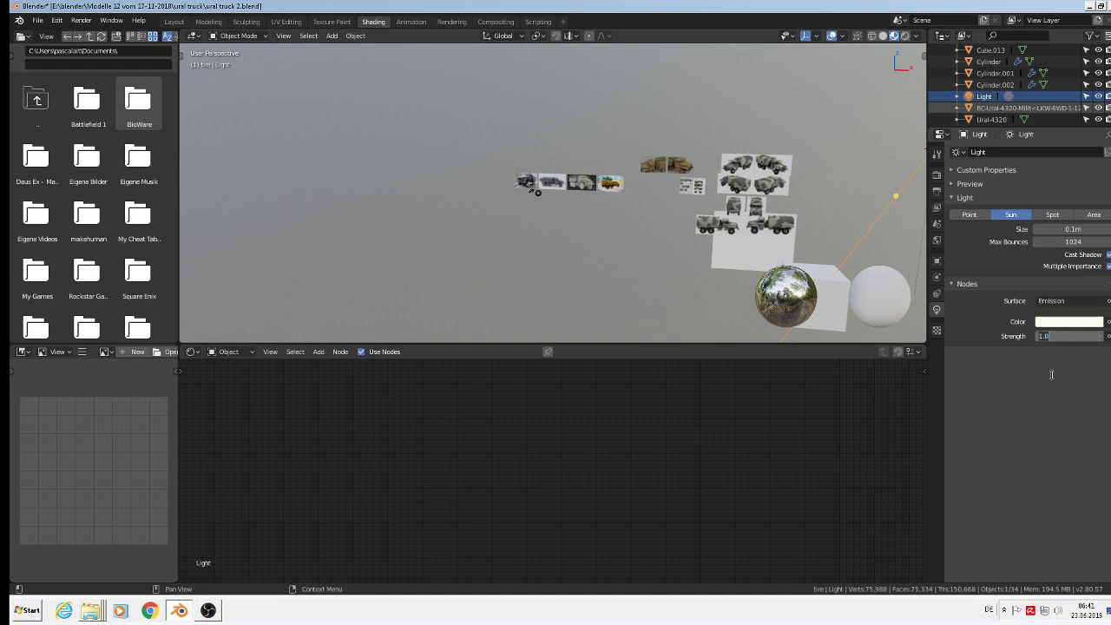
{"action": "type", "text": "4"}
{"action": "key", "text": "Return"}
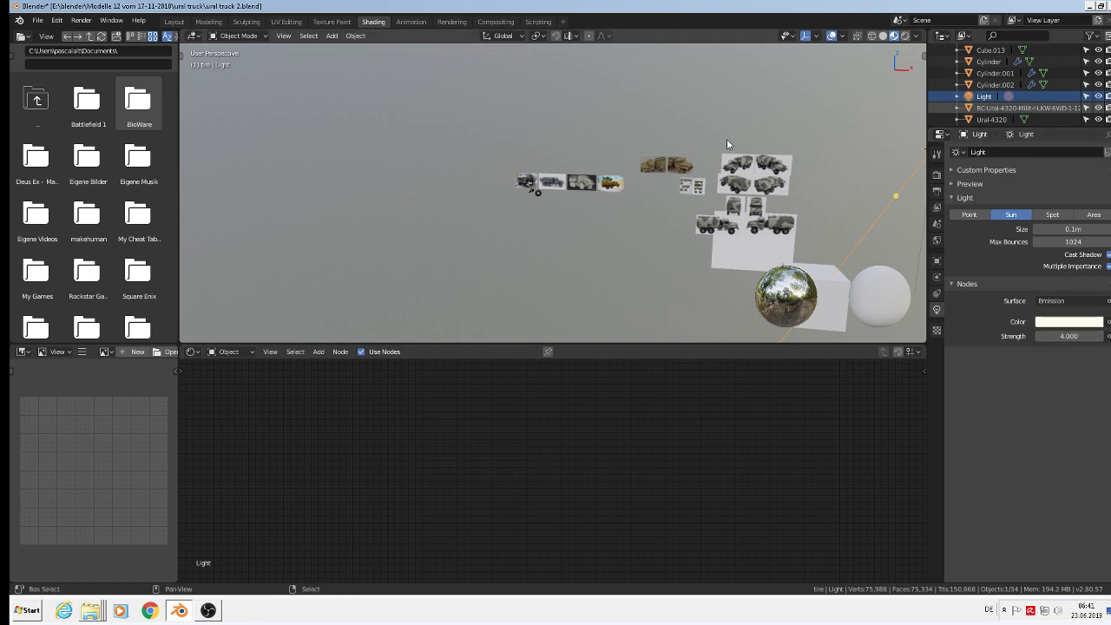
- Rotate the sun light by about -33.5° in the front view so that it points straight down
{"action": "middle_click_drag", "start_coordinate": [727, 139], "coordinate": [372, 205], "text": "shift"}
{"action": "key", "text": "KP_1"}
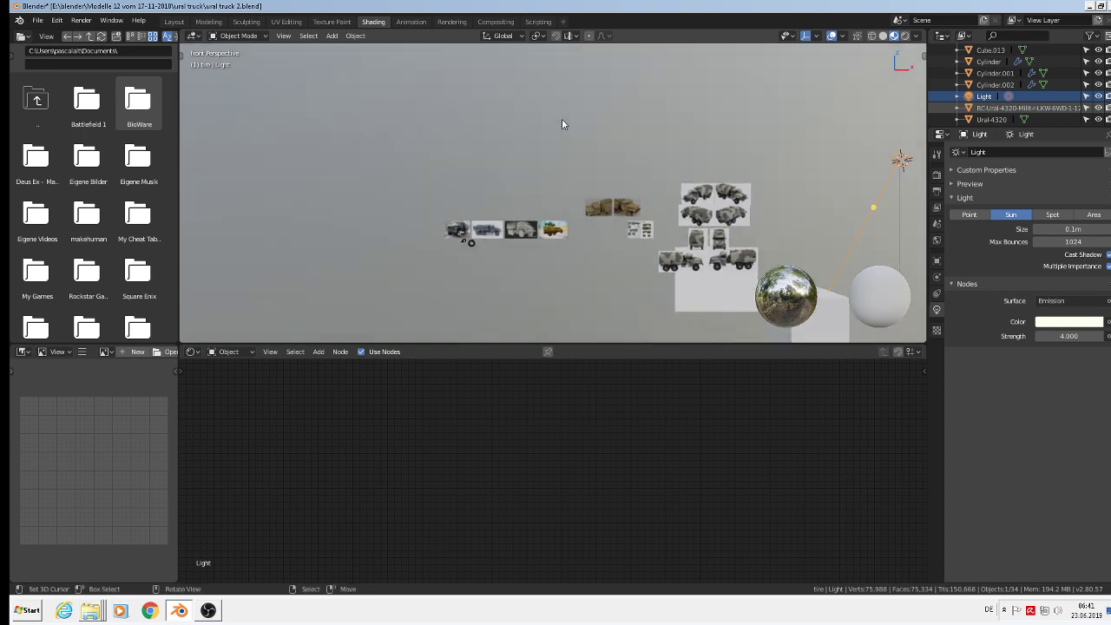
{"action": "middle_click_drag", "start_coordinate": [562, 124], "coordinate": [678, 250], "text": "shift"}
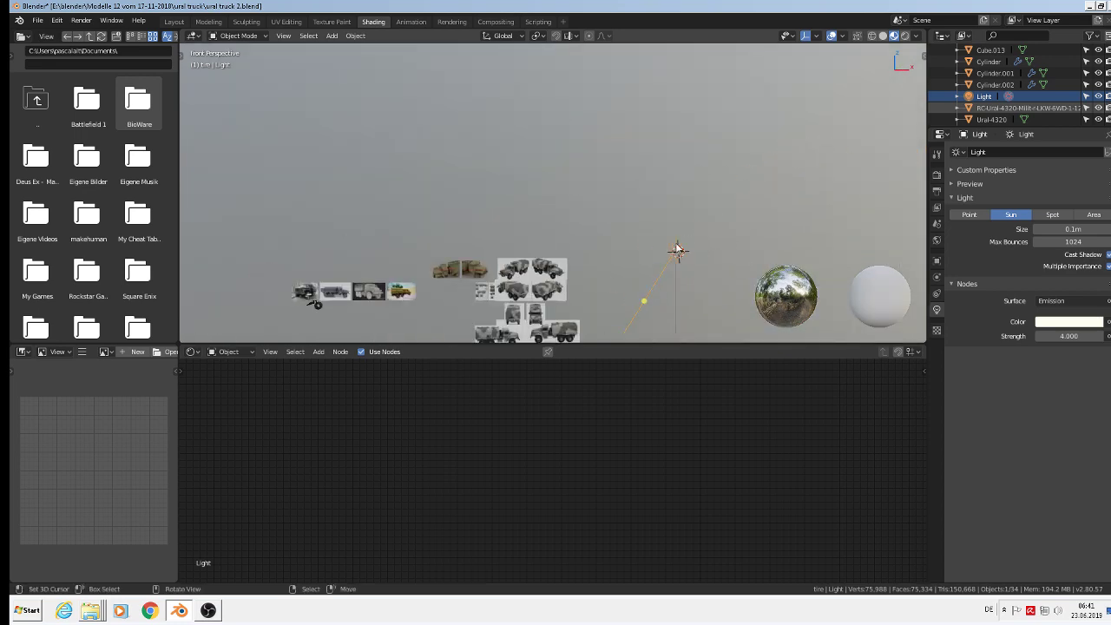
{"action": "scroll", "coordinate": [677, 253], "scroll_direction": "down", "scroll_amount": 1}
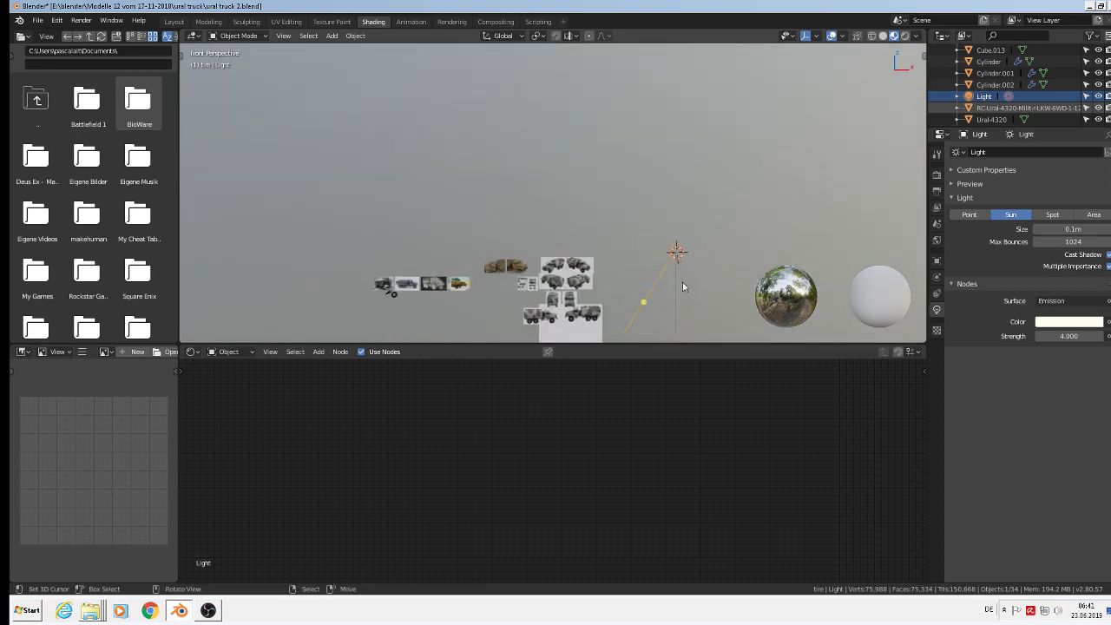
{"action": "key", "text": "r"}
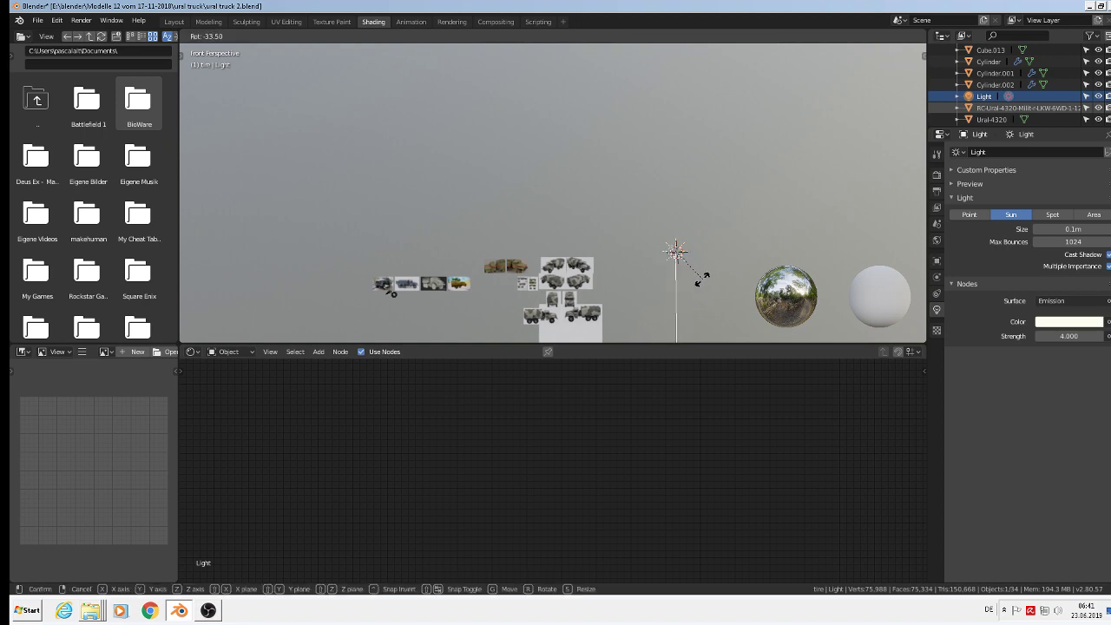
{"action": "left_click", "coordinate": [700, 279]}
- Select the truck tire and frame it in the 3D viewport
{"action": "middle_click_drag", "start_coordinate": [685, 330], "coordinate": [561, 317]}
{"action": "scroll", "coordinate": [561, 312], "scroll_direction": "up", "scroll_amount": 8}
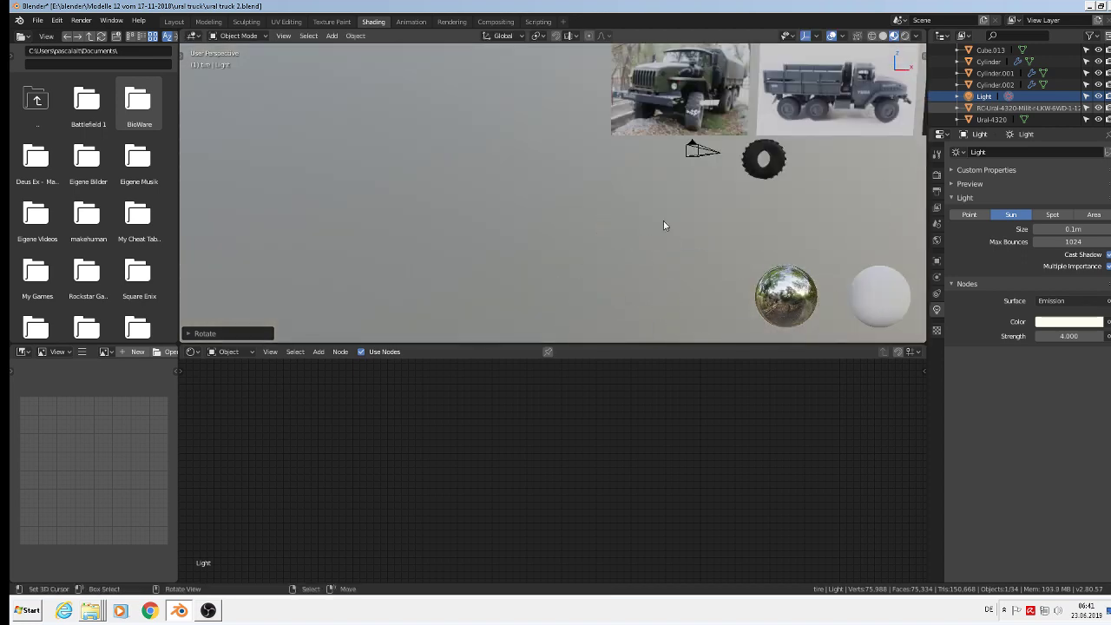
{"action": "left_click", "coordinate": [727, 244]}
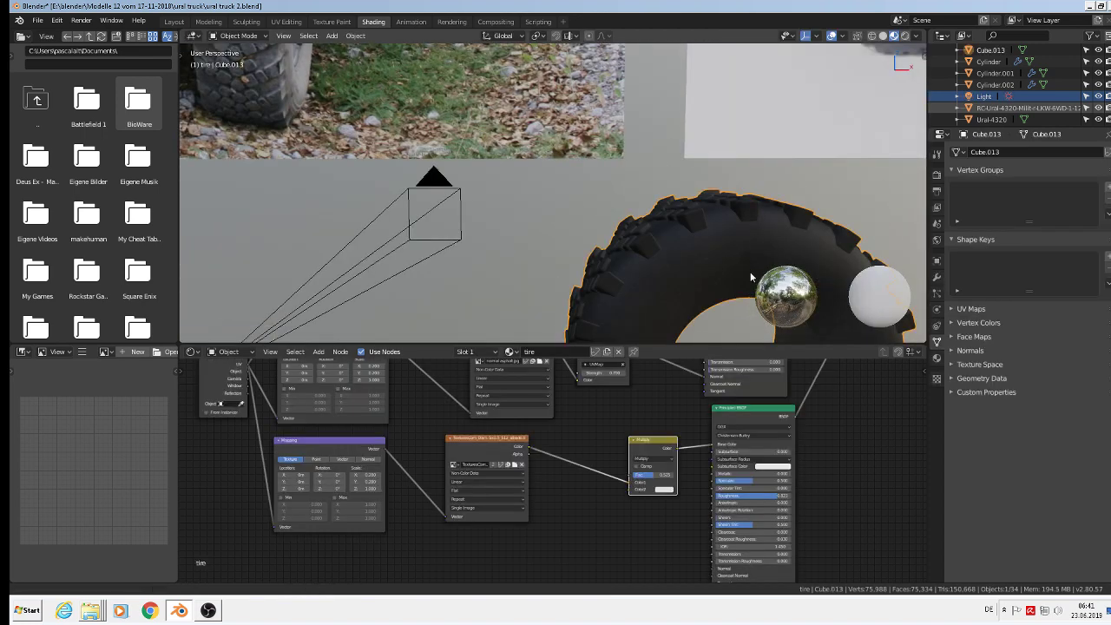
{"action": "middle_click_drag", "start_coordinate": [750, 272], "coordinate": [695, 216]}
{"action": "key", "text": "KP_Decimal"}
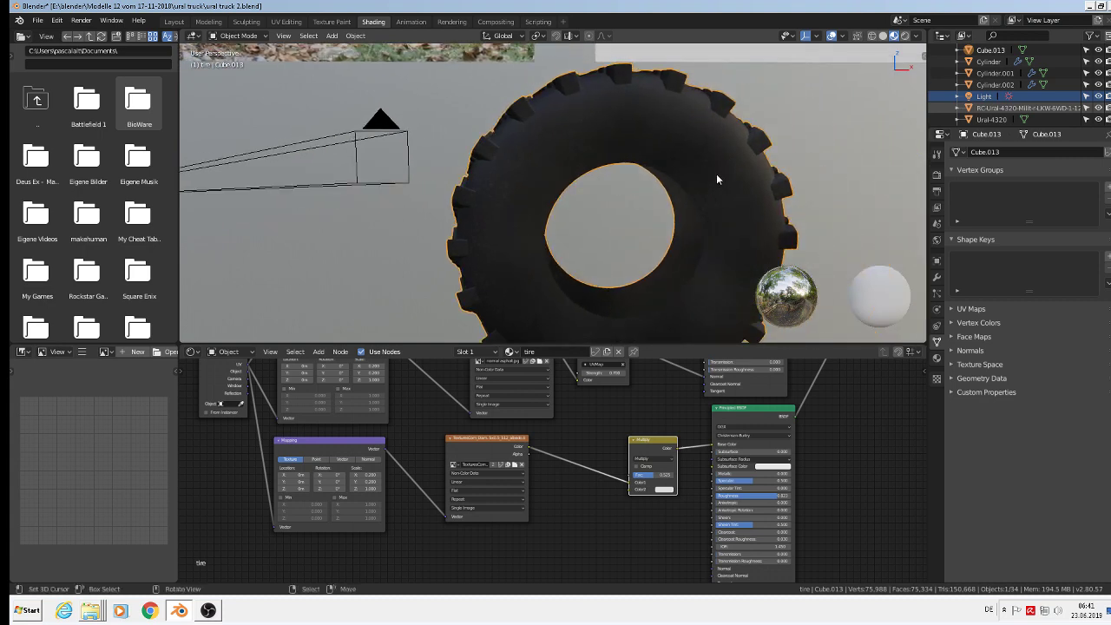
- Examine the tire's sidewall and tread in rendered shading under the sun light, and return to LookDev shading
{"action": "left_click", "coordinate": [905, 36]}
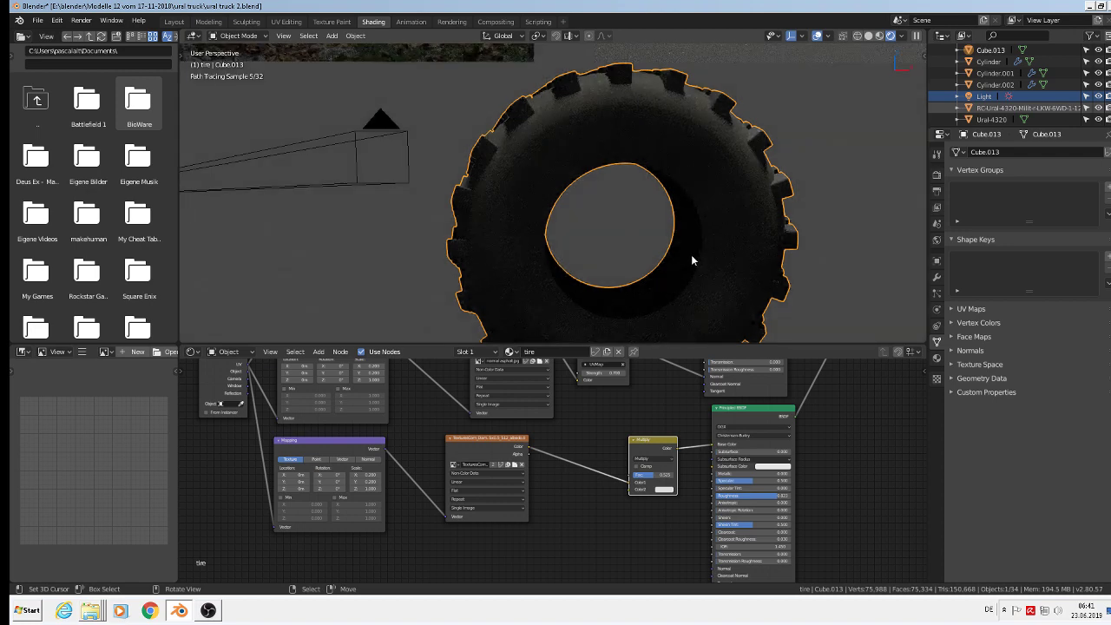
{"action": "middle_click_drag", "start_coordinate": [620, 240], "coordinate": [670, 243]}
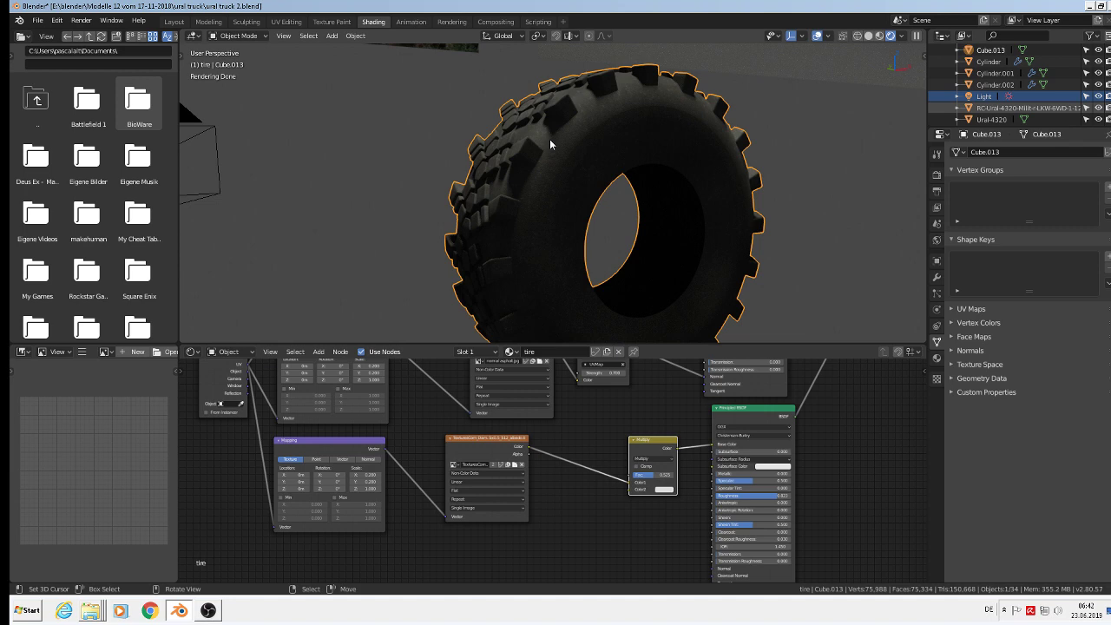
{"action": "middle_click_drag", "start_coordinate": [547, 160], "coordinate": [594, 170]}
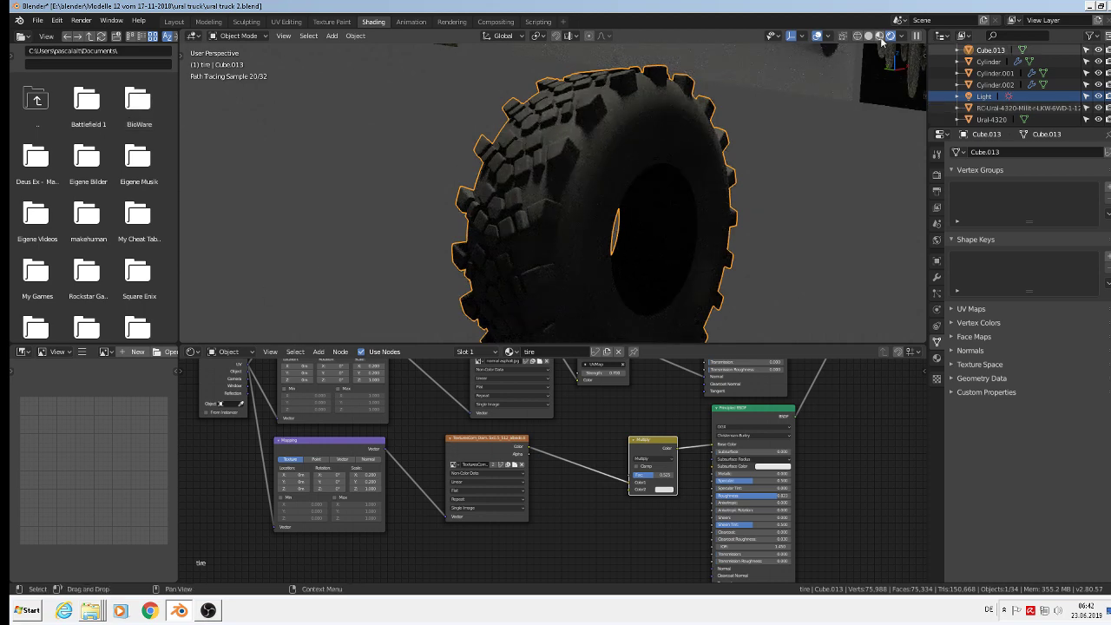
{"action": "key", "text": "z"}
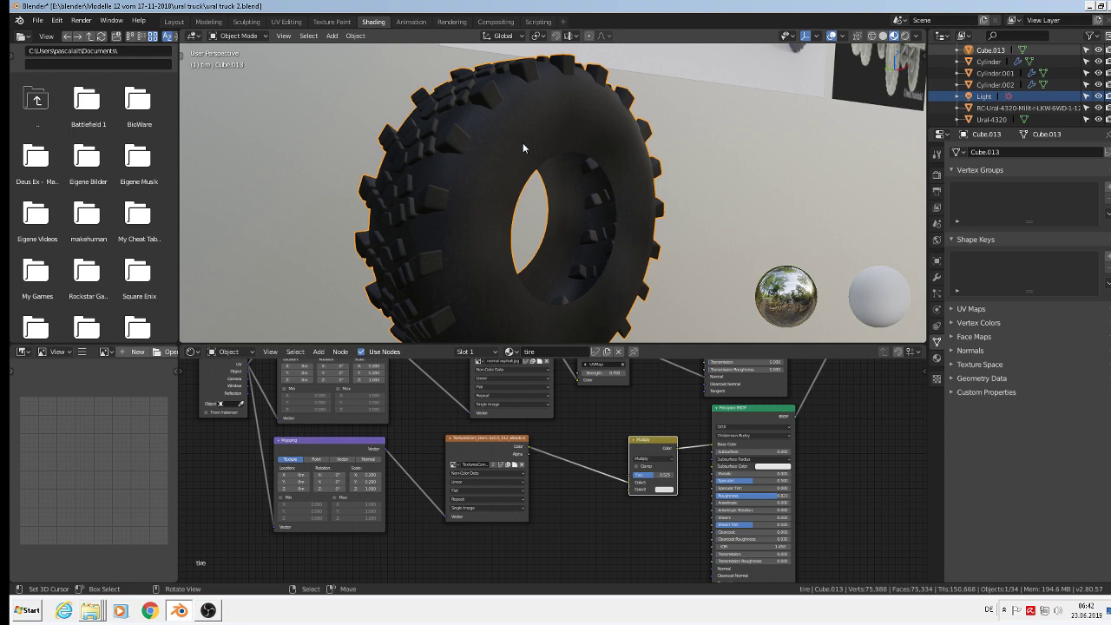
- Enter Edit Mode on the tire mesh, deselect everything, and leave all of its geometry unhidden
{"action": "key", "text": "Tab"}
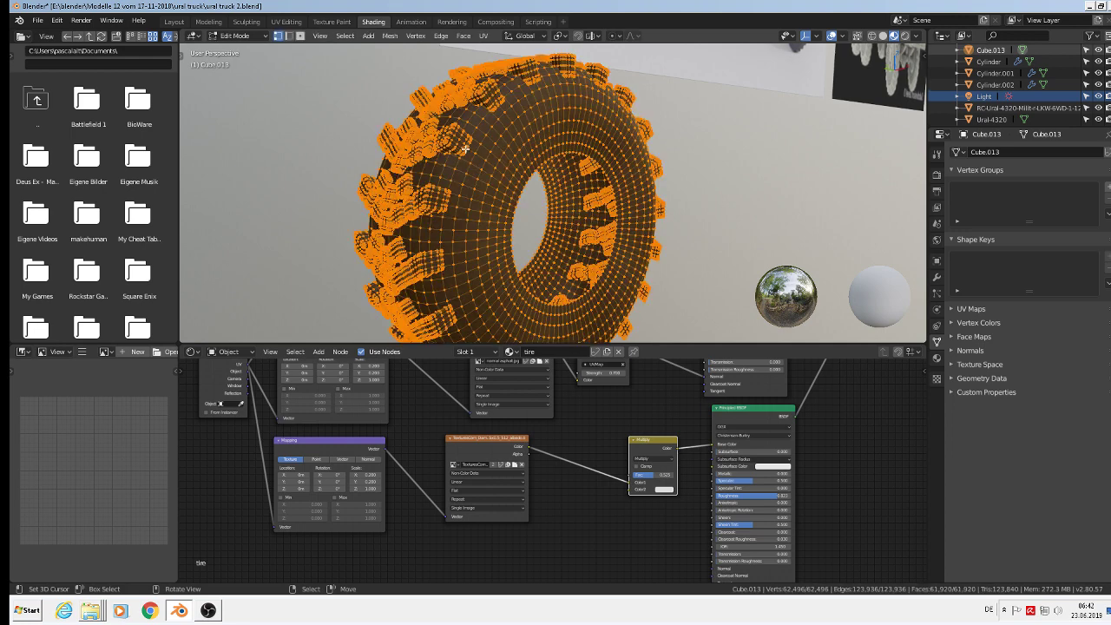
{"action": "key", "text": "alt+a"}
{"action": "key", "text": "shift+h"}
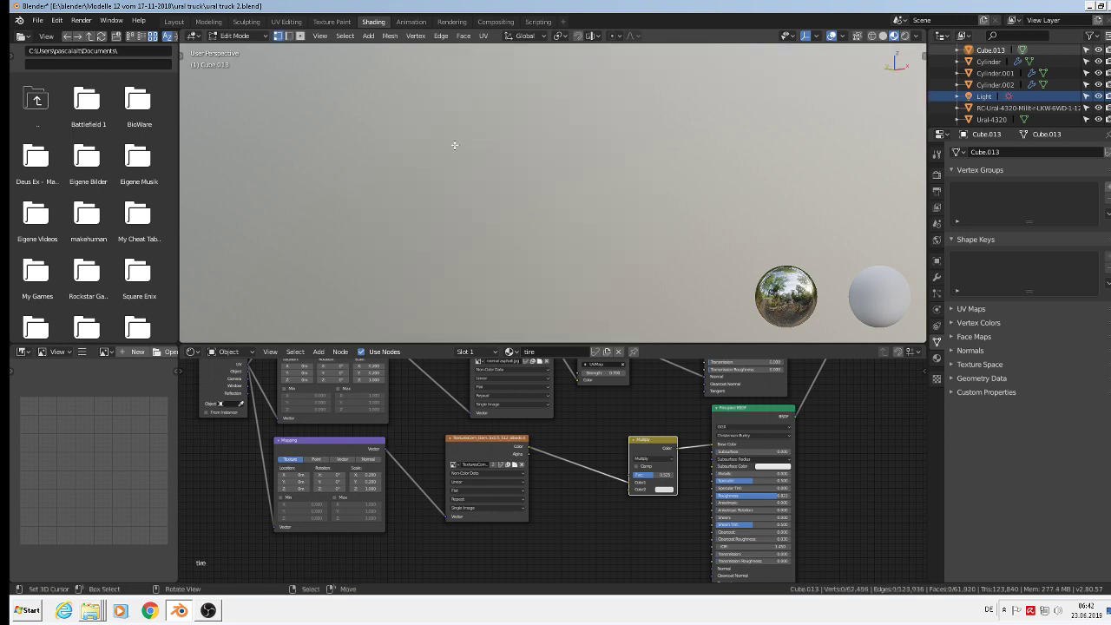
{"action": "key", "text": "alt+h"}
{"action": "scroll", "coordinate": [455, 145], "scroll_direction": "up", "scroll_amount": 5}
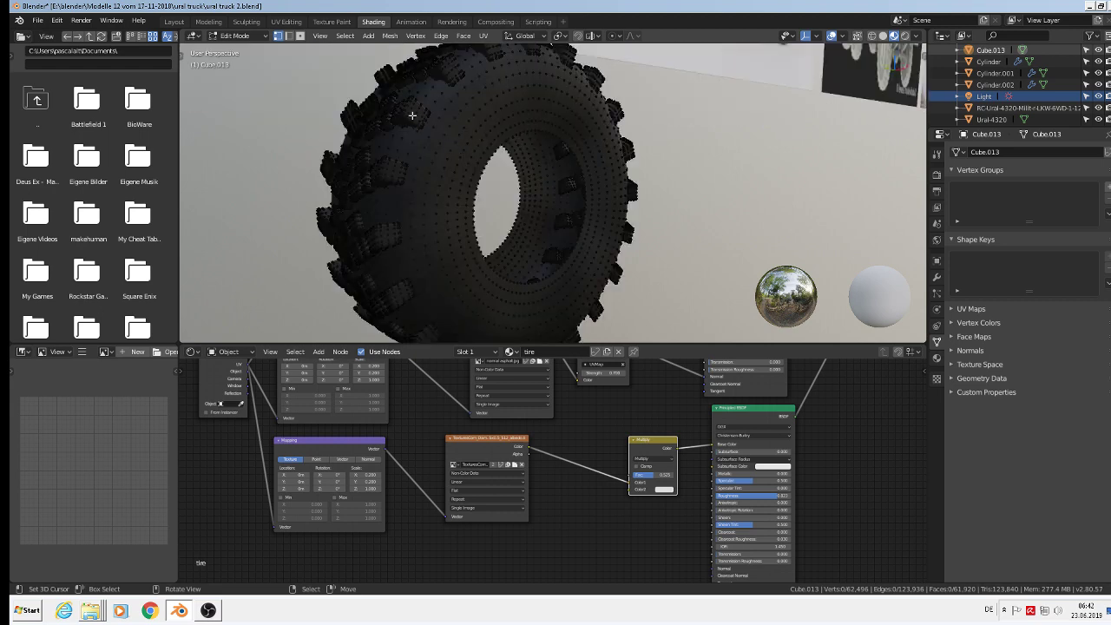
- Select the linked geometry of each outer-edge tread block around the visible side of the tire
{"action": "key", "text": "l"}
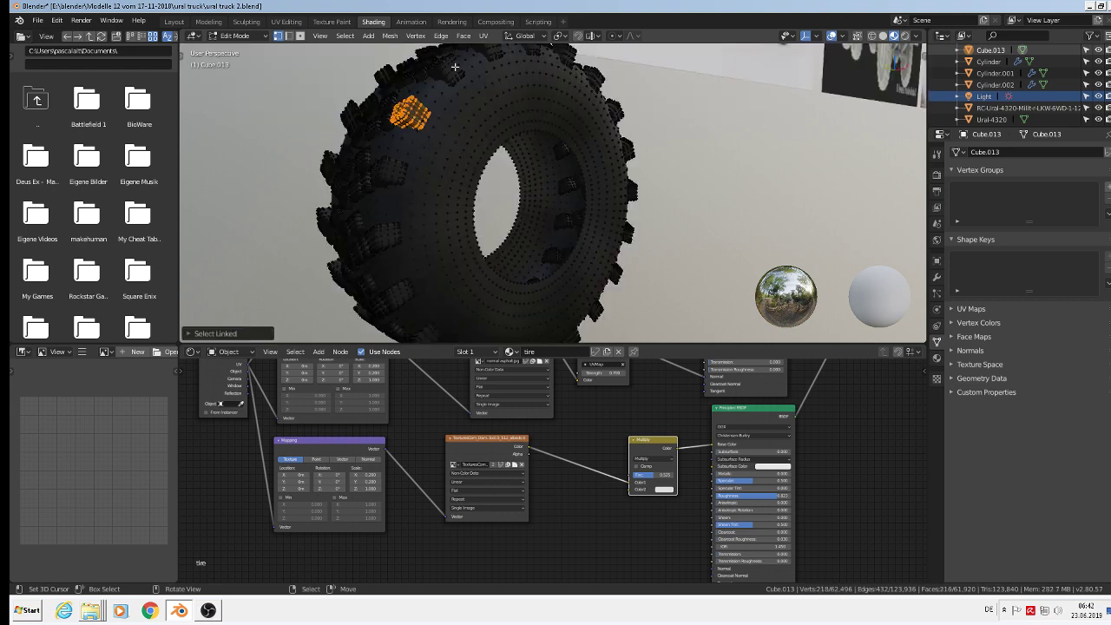
{"action": "key", "text": "l"}
{"action": "key", "text": "l"}
{"action": "key", "text": "l"}
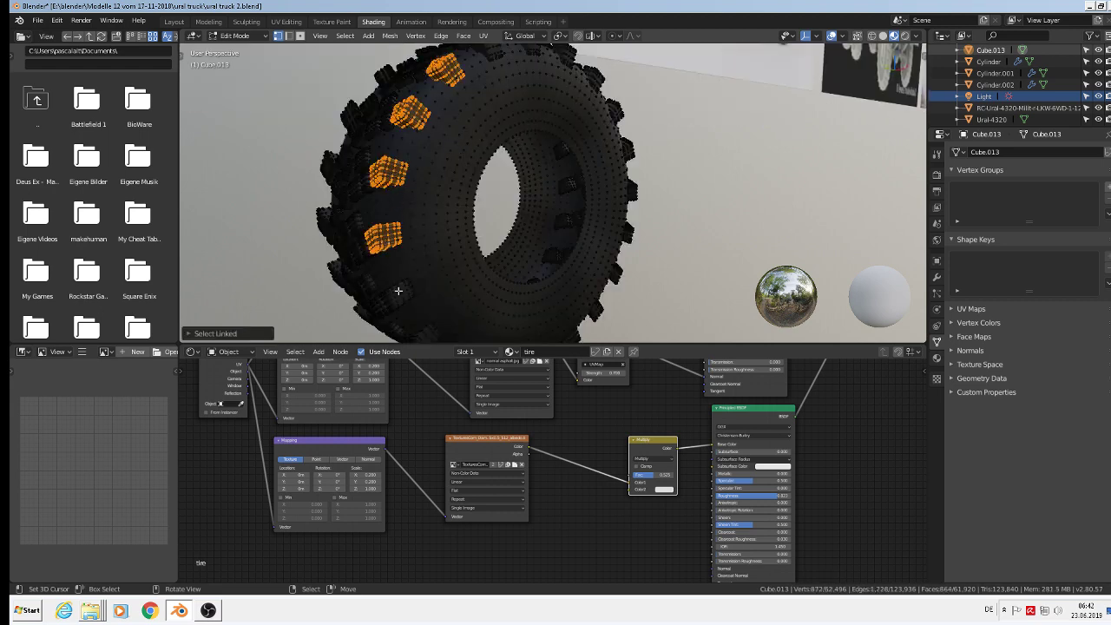
{"action": "key", "text": "l"}
{"action": "key", "text": "l"}
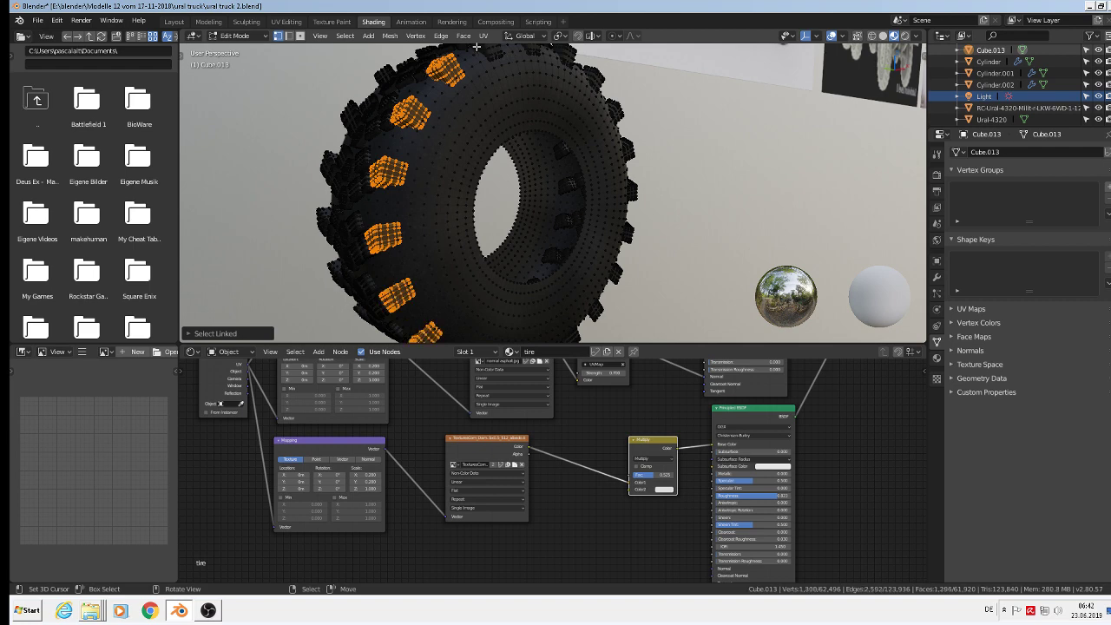
{"action": "key", "text": "l"}
{"action": "key", "text": "l"}
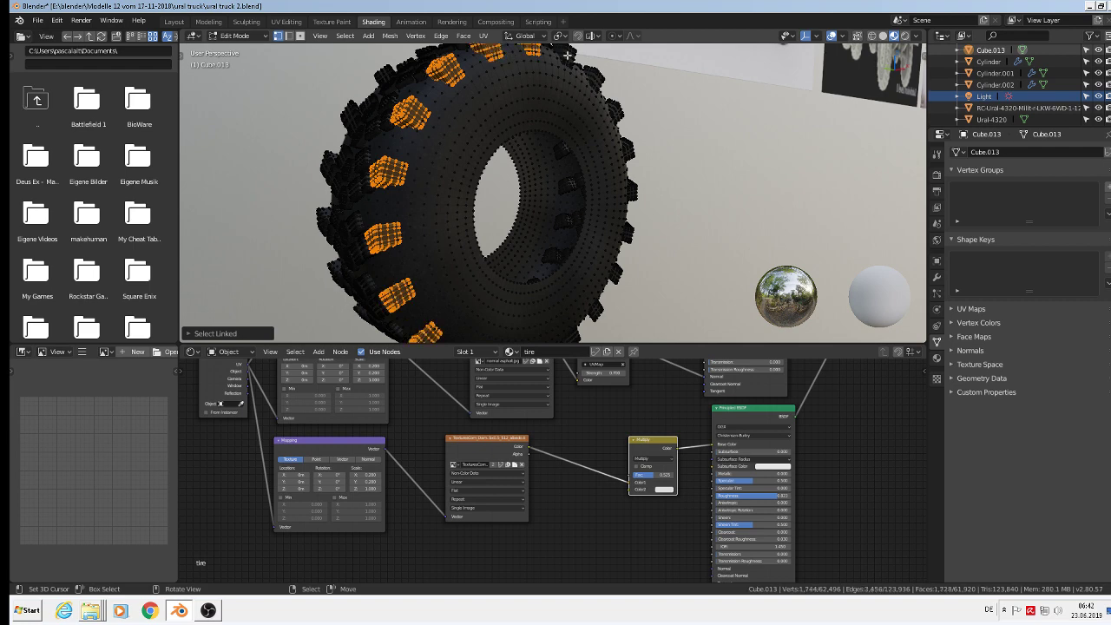
{"action": "key", "text": "l"}
{"action": "key", "text": "l"}
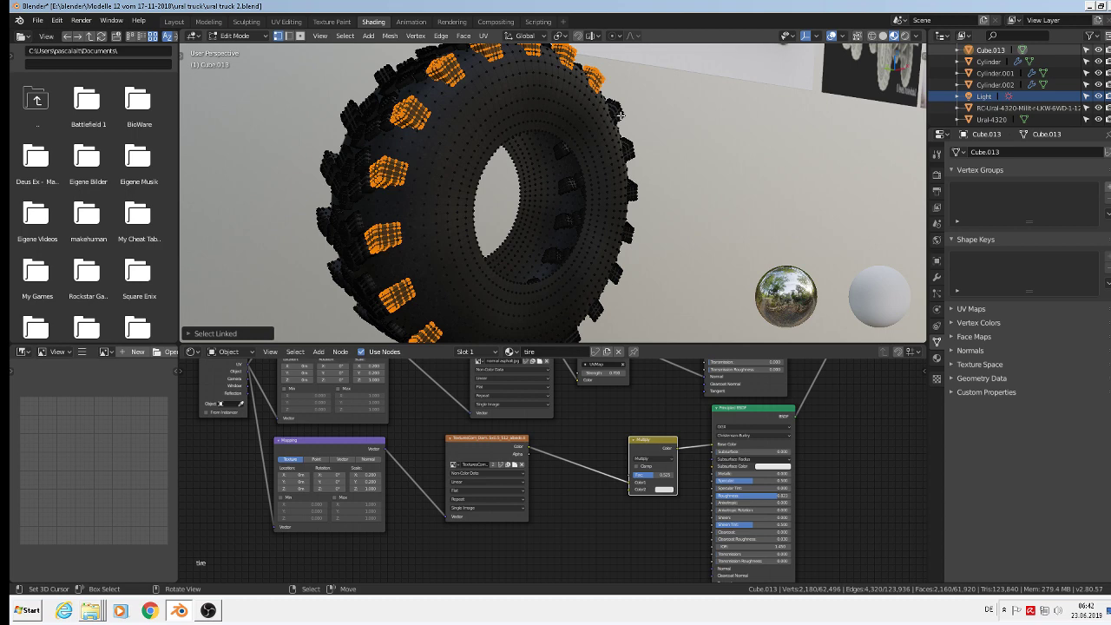
{"action": "key", "text": "l"}
{"action": "key", "text": "l"}
{"action": "key", "text": "l"}
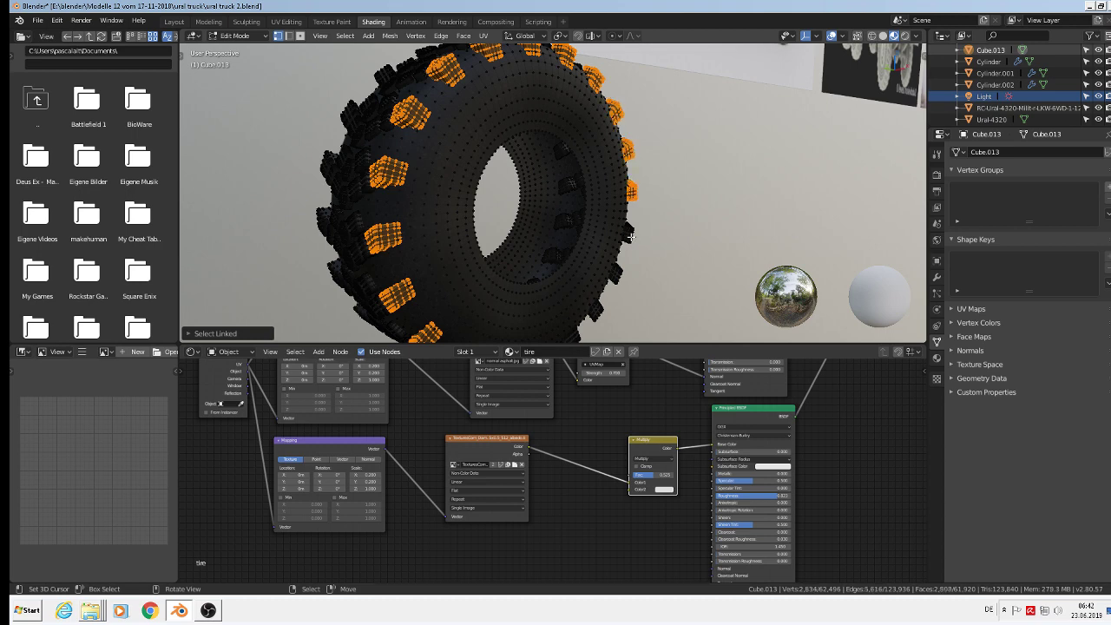
{"action": "key", "text": "l"}
{"action": "key", "text": "l"}
{"action": "key", "text": "l"}
- Add the remaining outer-edge tread blocks along the tire's underside, completing the ring of selected blocks
{"action": "middle_click_drag", "start_coordinate": [608, 302], "coordinate": [570, 235]}
{"action": "scroll", "coordinate": [577, 299], "scroll_direction": "down", "scroll_amount": 5}
{"action": "scroll", "coordinate": [578, 308], "scroll_direction": "up", "scroll_amount": 5}
{"action": "scroll", "coordinate": [570, 235], "scroll_direction": "down", "scroll_amount": 5}
{"action": "scroll", "coordinate": [565, 216], "scroll_direction": "up", "scroll_amount": 6}
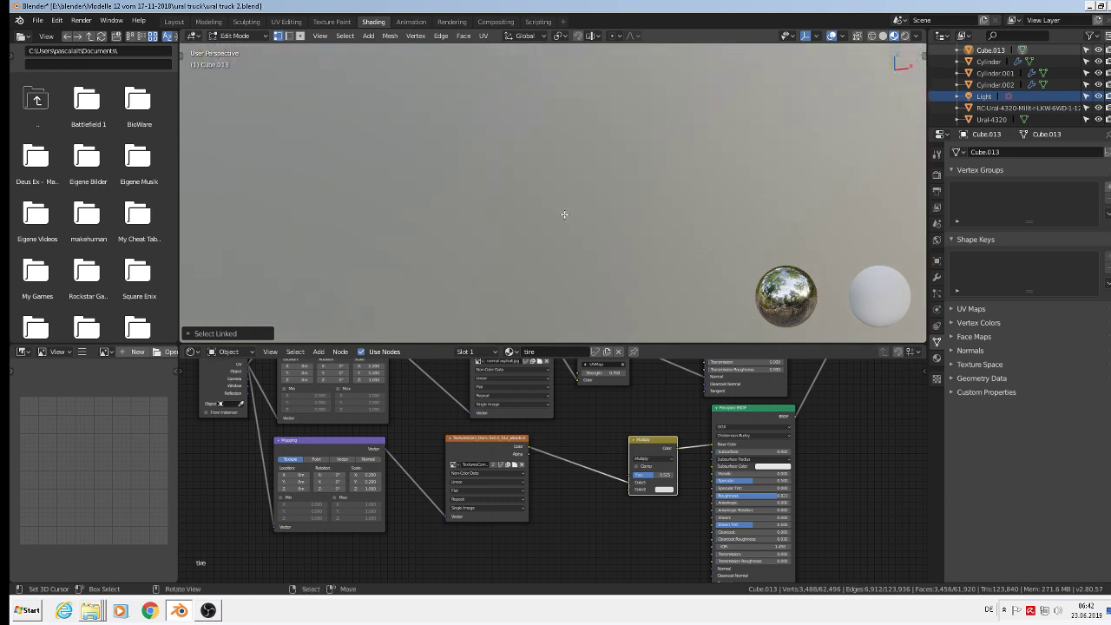
{"action": "scroll", "coordinate": [566, 238], "scroll_direction": "down", "scroll_amount": 2}
{"action": "key", "text": "l"}
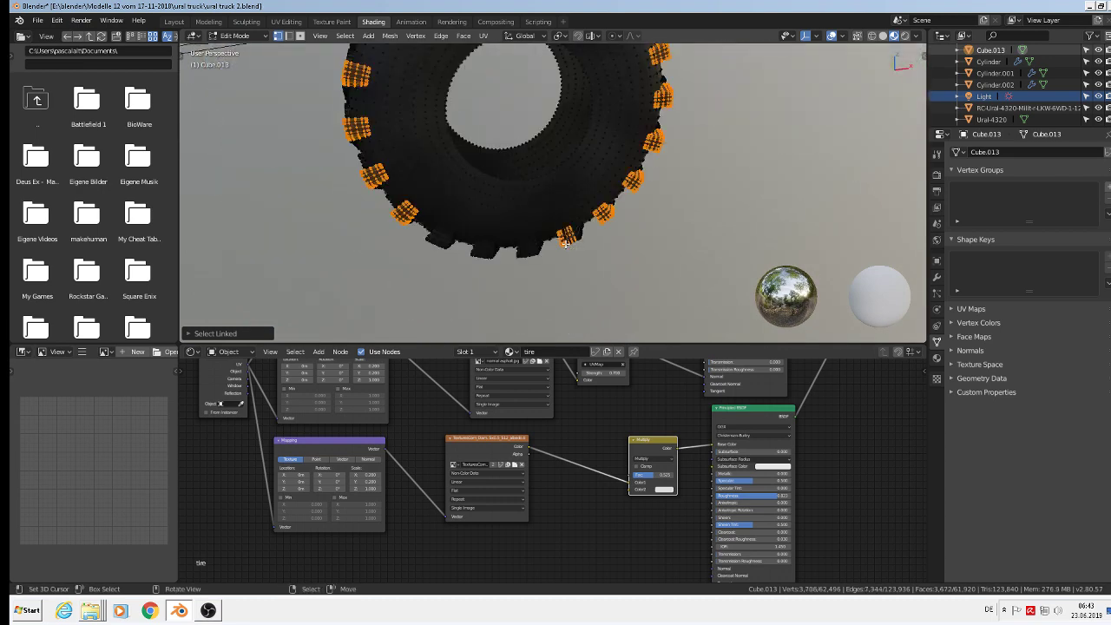
{"action": "middle_click_drag", "start_coordinate": [567, 244], "coordinate": [446, 182]}
{"action": "key", "text": "l"}
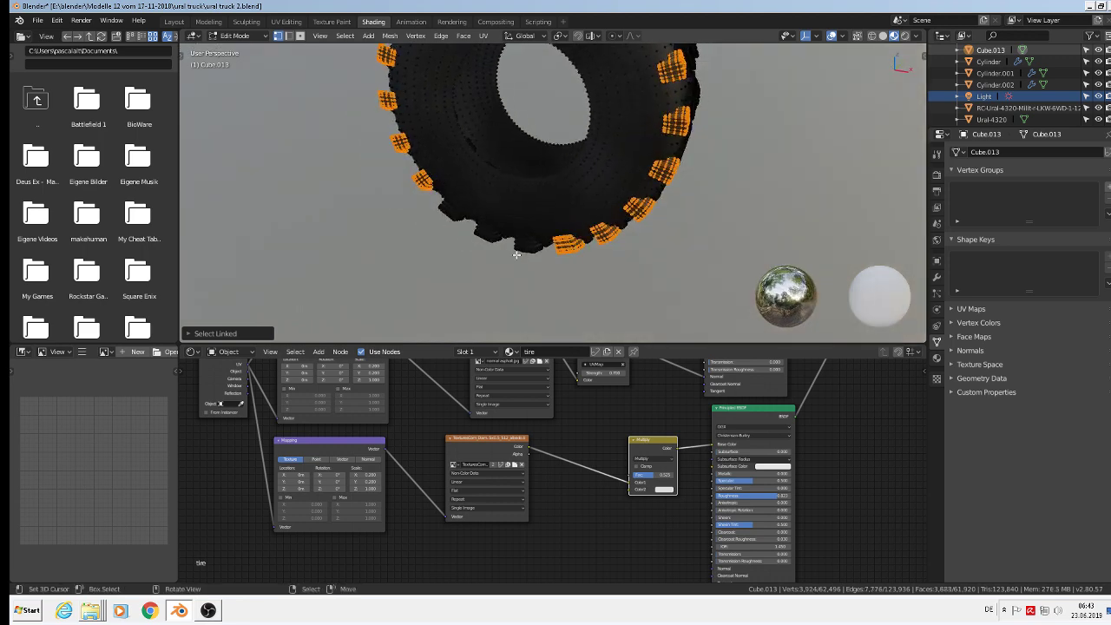
{"action": "key", "text": "l"}
{"action": "key", "text": "l"}
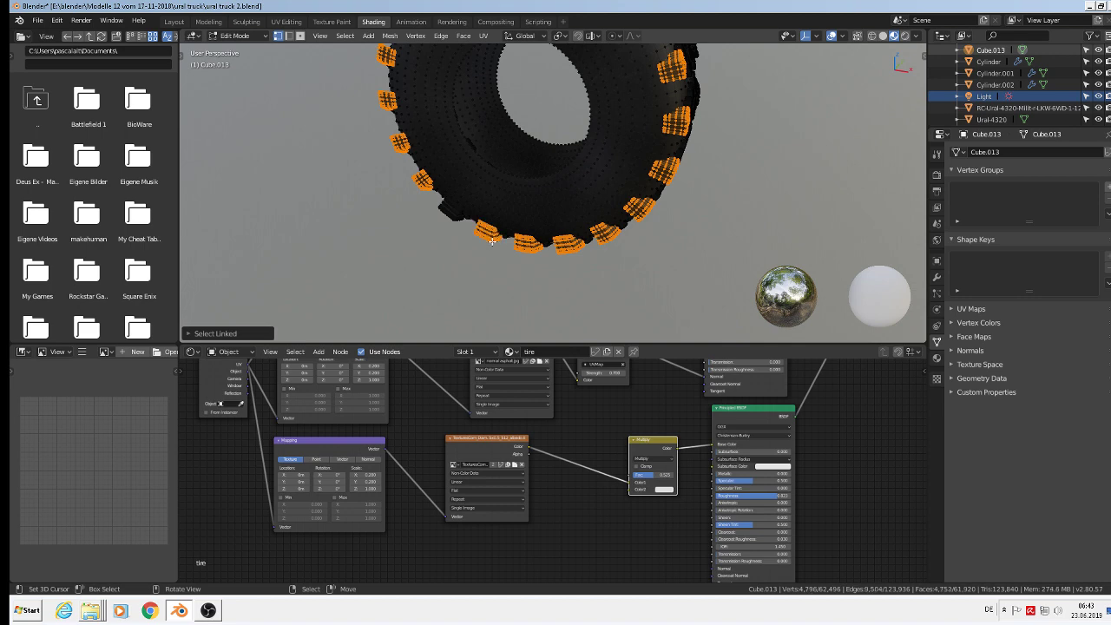
{"action": "key", "text": "l"}
{"action": "key", "text": "l"}
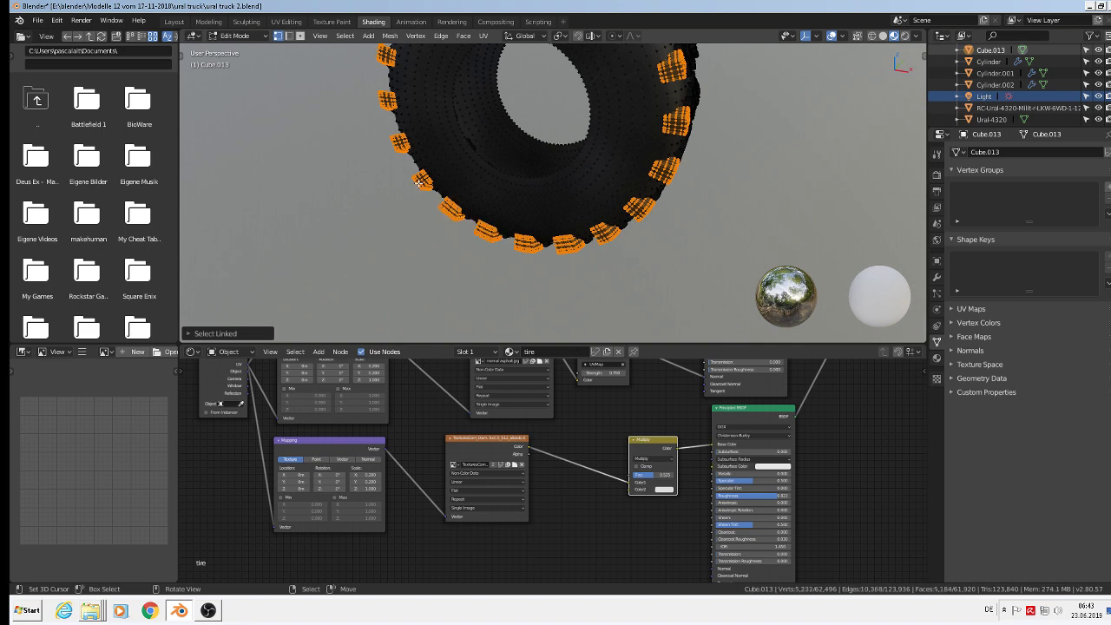
- Scale the selected ring of outer tread blocks down to about 0.975
{"action": "middle_click_drag", "start_coordinate": [418, 184], "coordinate": [640, 162]}
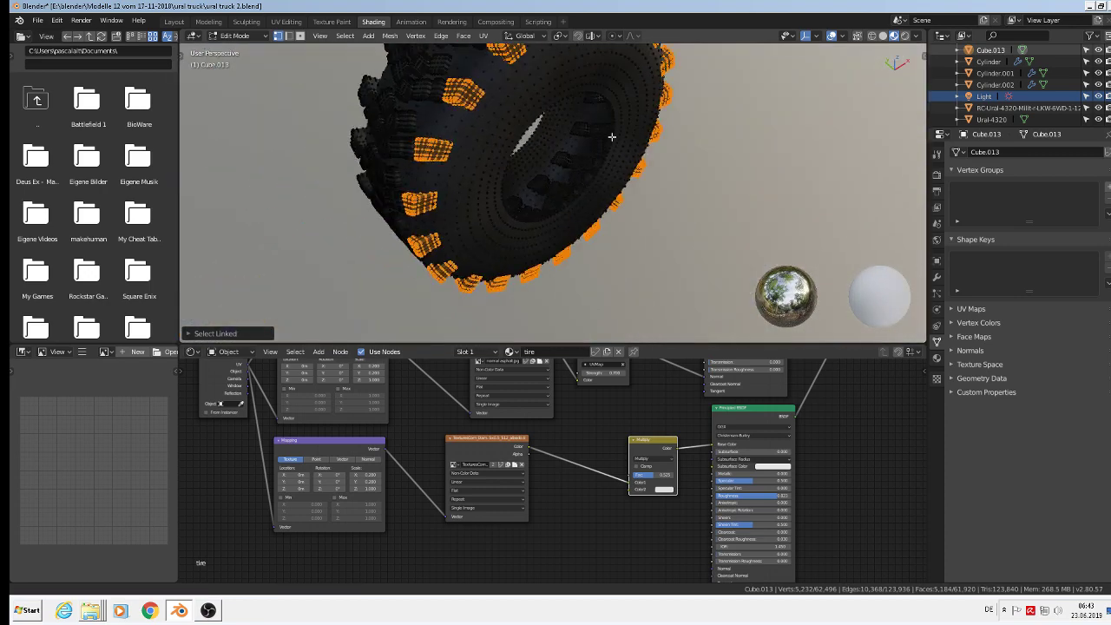
{"action": "key", "text": "s"}
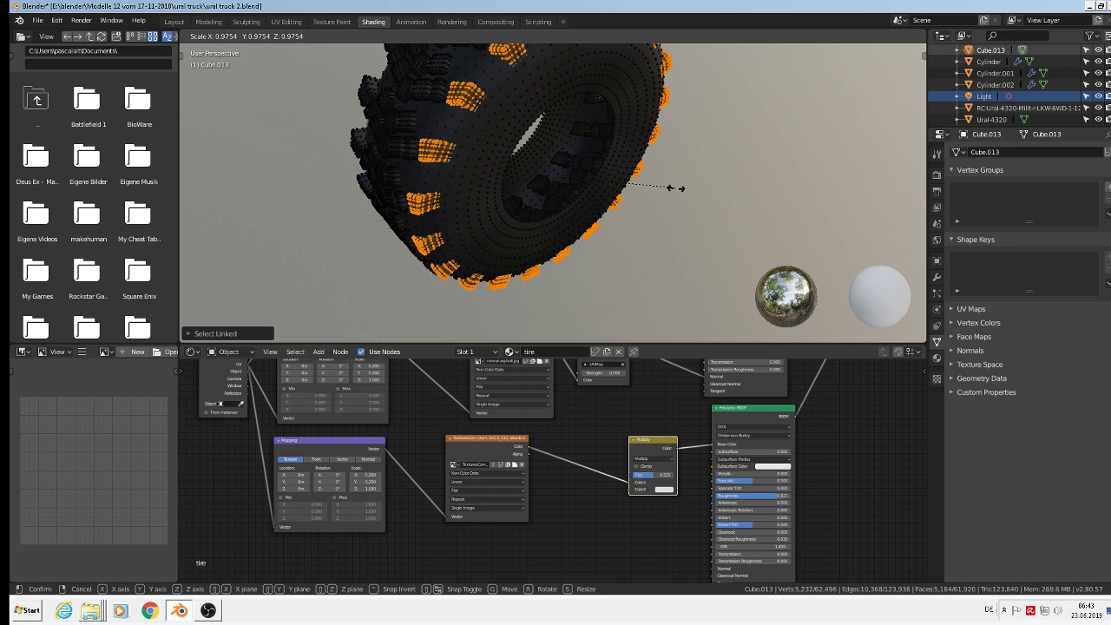
{"action": "left_click", "coordinate": [670, 188]}
{"action": "middle_click_drag", "start_coordinate": [671, 188], "coordinate": [655, 87]}
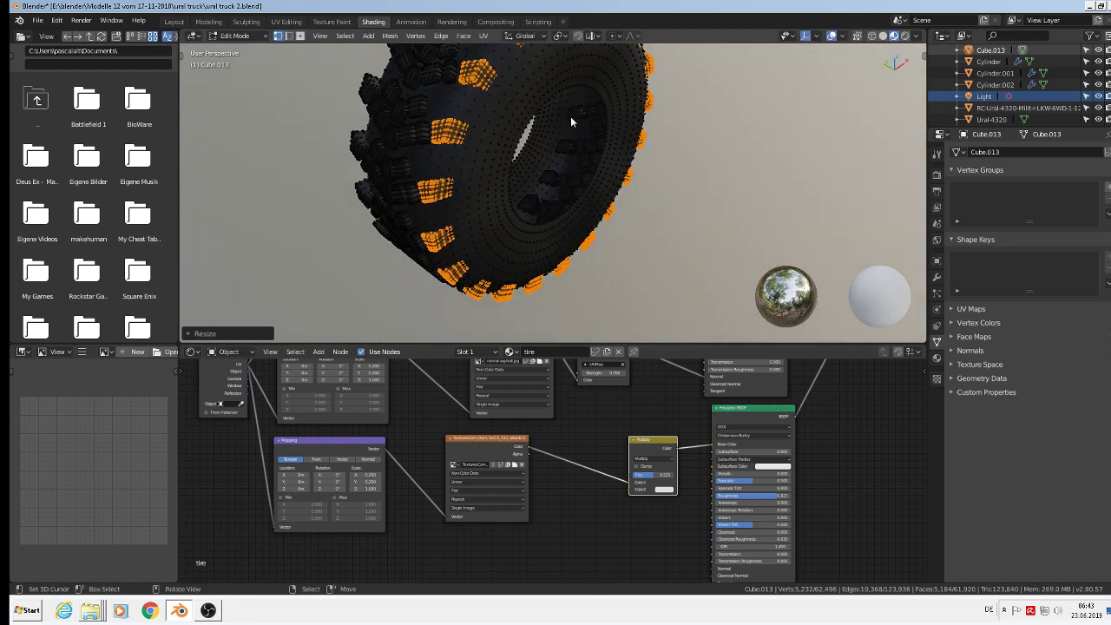
- Examine the scaled outer blocks against the rest of the tread in Object Mode, and return to Edit Mode
{"action": "key", "text": "Tab"}
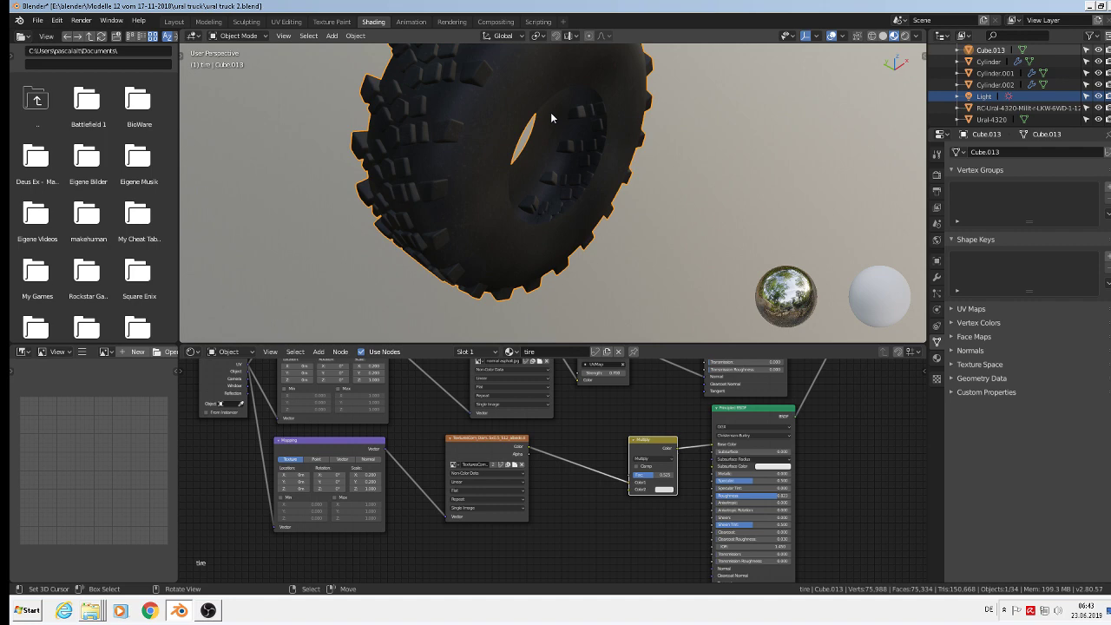
{"action": "middle_click_drag", "start_coordinate": [552, 117], "coordinate": [577, 388]}
{"action": "middle_click_drag", "start_coordinate": [587, 258], "coordinate": [596, 229]}
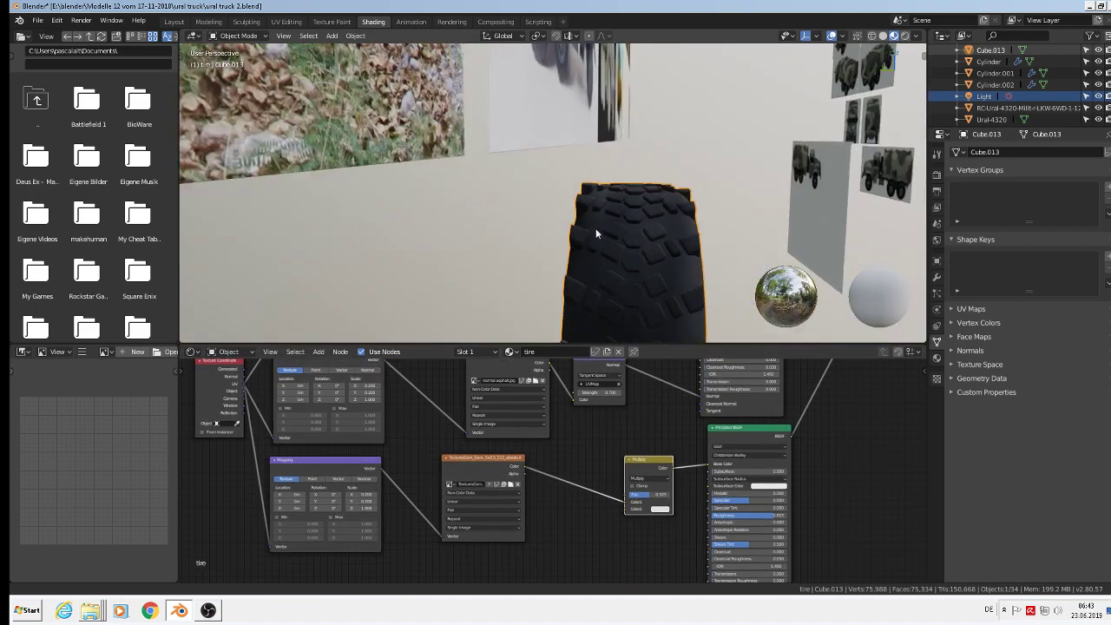
{"action": "middle_click_drag", "start_coordinate": [742, 255], "coordinate": [709, 254]}
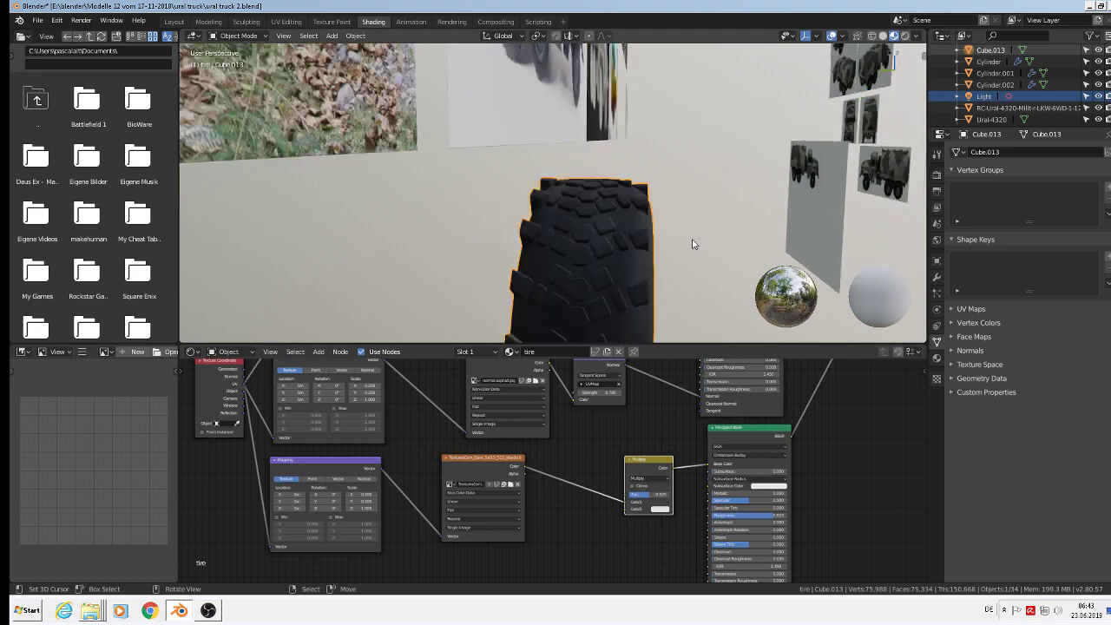
{"action": "key", "text": "Tab"}
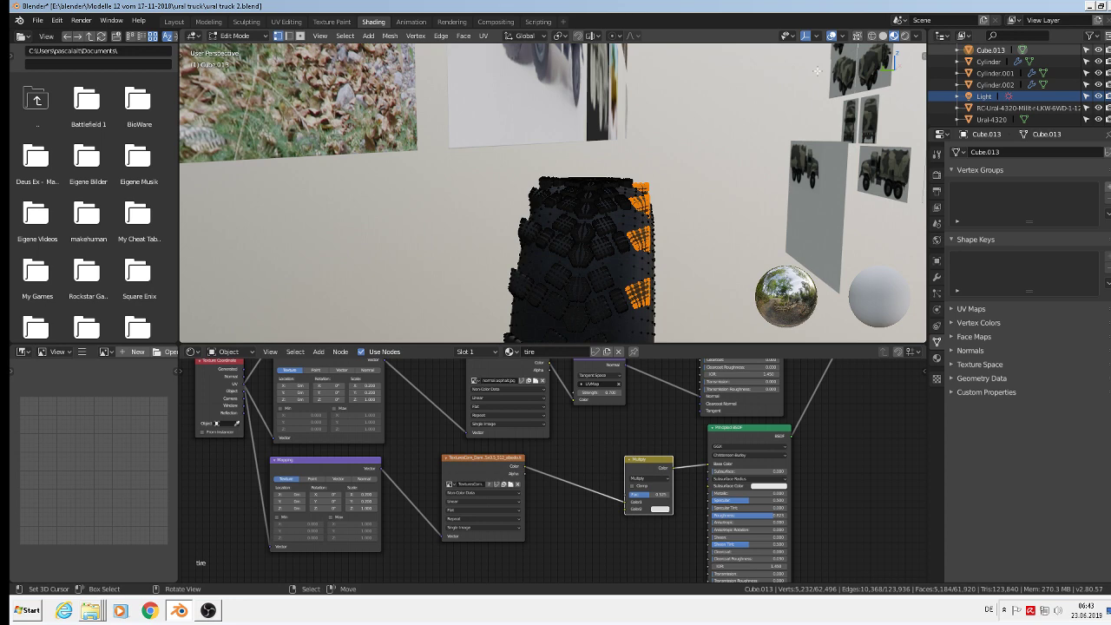
{"action": "left_click", "coordinate": [841, 37]}
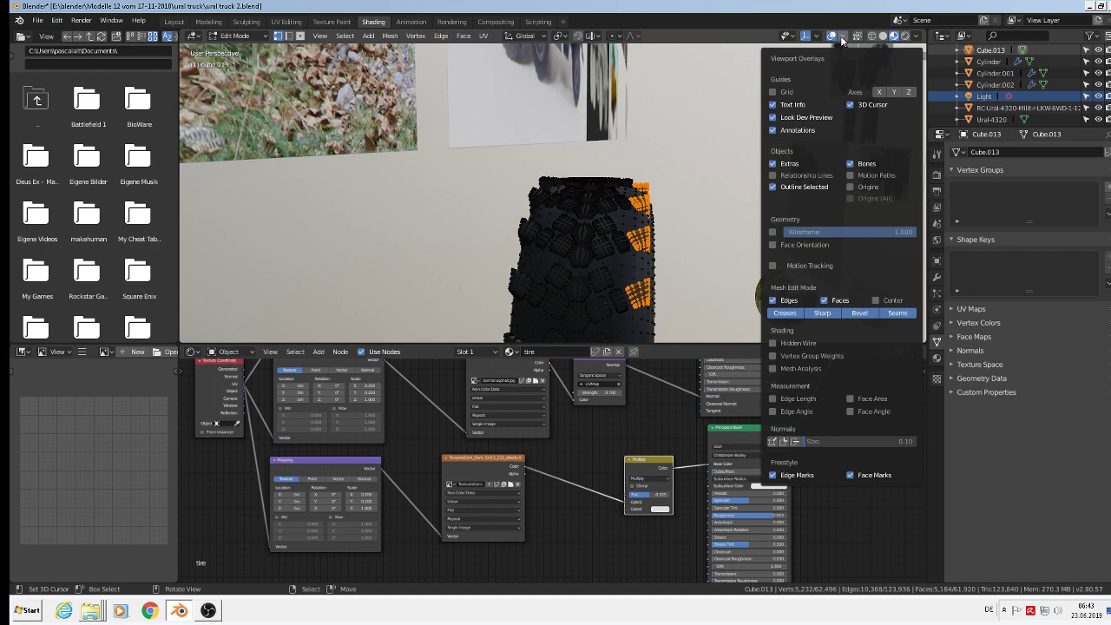
{"action": "left_click", "coordinate": [838, 39]}
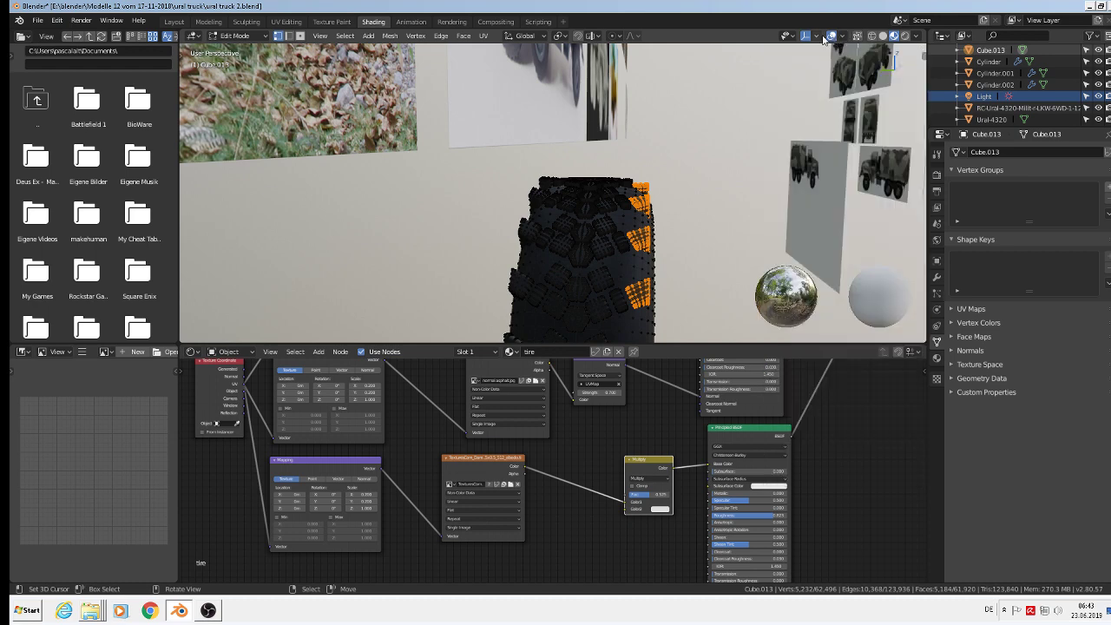
{"action": "left_click", "coordinate": [823, 38]}
{"action": "left_click", "coordinate": [827, 38]}
{"action": "left_click", "coordinate": [831, 36]}
{"action": "left_click", "coordinate": [832, 37]}
{"action": "left_click", "coordinate": [839, 37]}
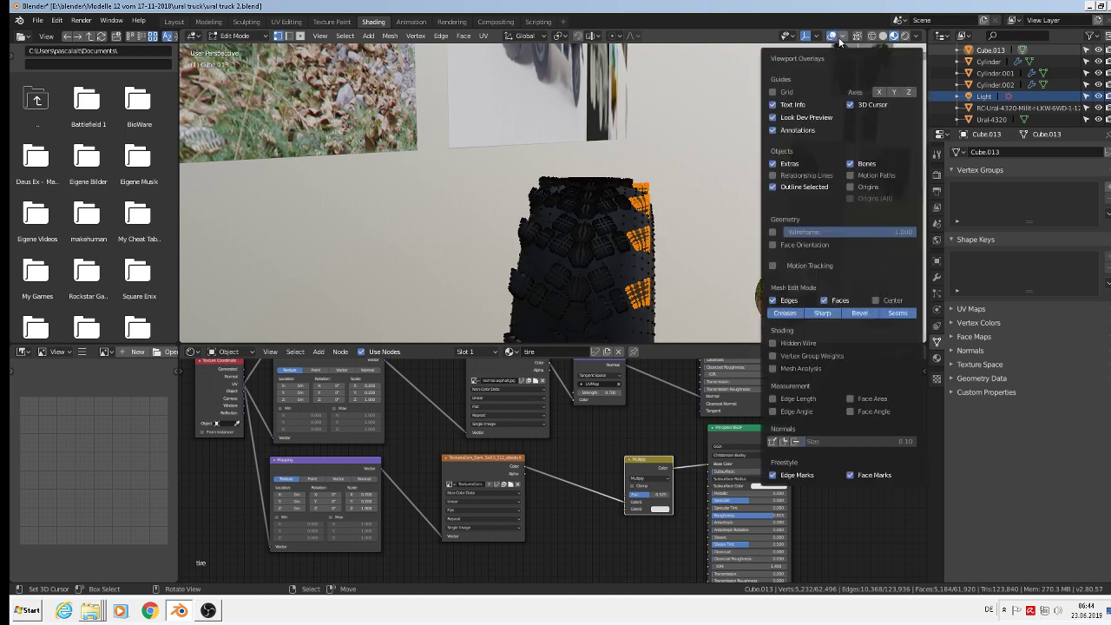
- Switch to the Modeling workspace and set the transform pivot point to Individual Origins
{"action": "left_click", "coordinate": [208, 22]}
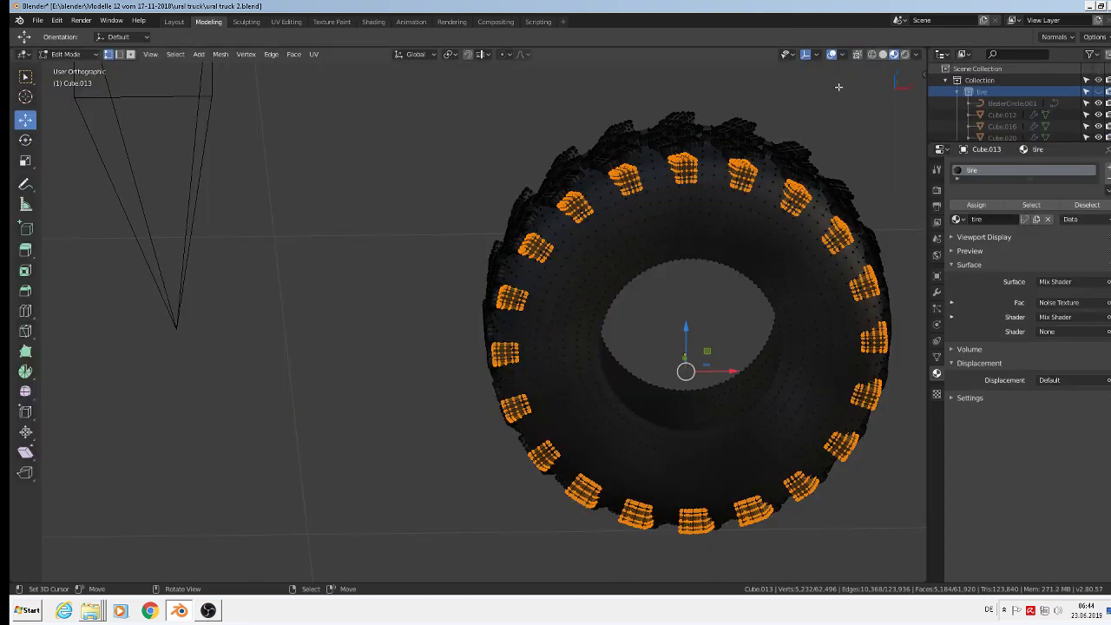
{"action": "left_click", "coordinate": [843, 56]}
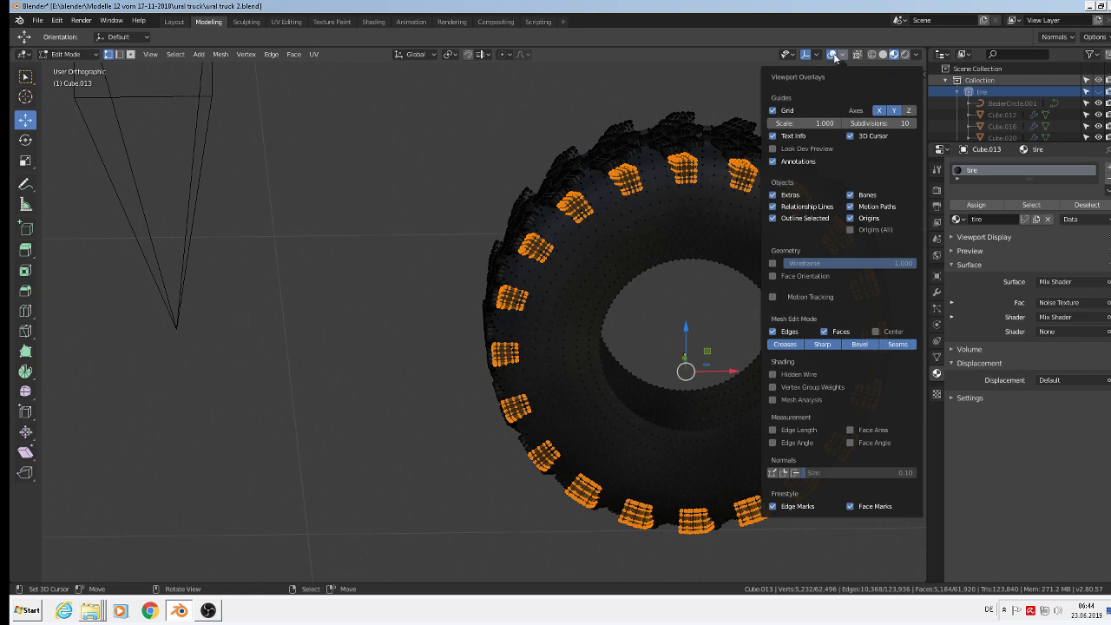
{"action": "left_click", "coordinate": [836, 57]}
{"action": "left_click", "coordinate": [817, 55]}
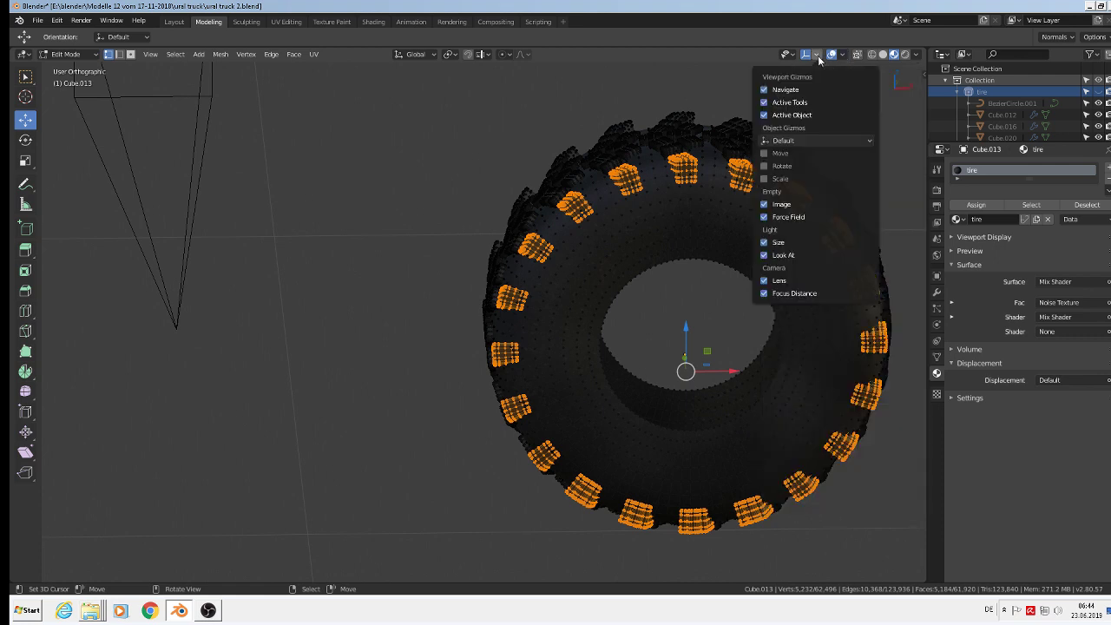
{"action": "mouse_move", "coordinate": [796, 57]}
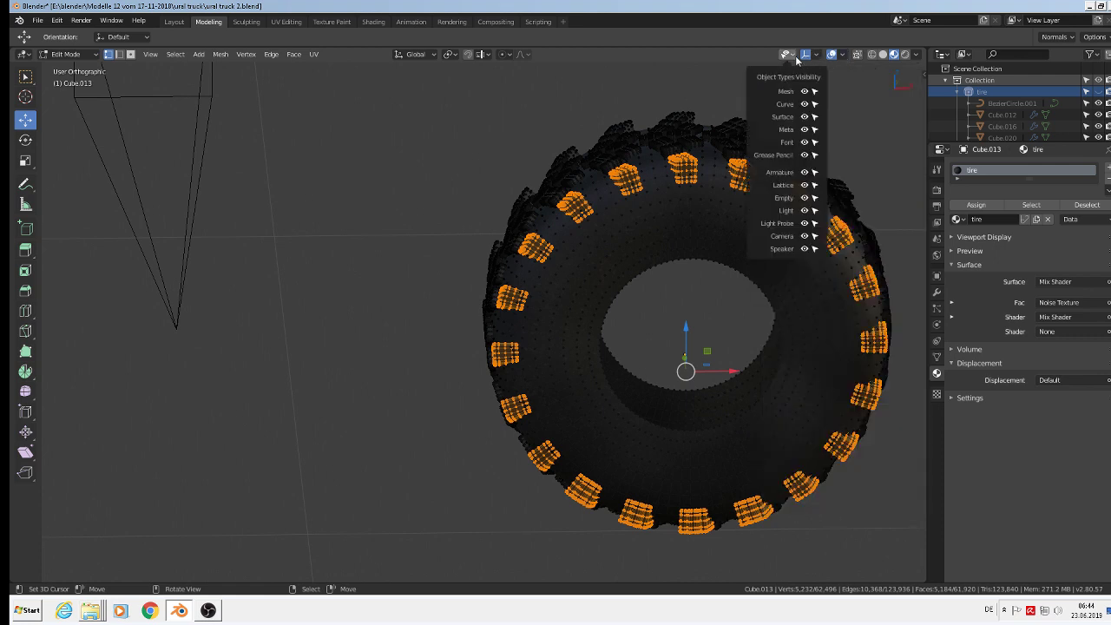
{"action": "left_click", "coordinate": [455, 56]}
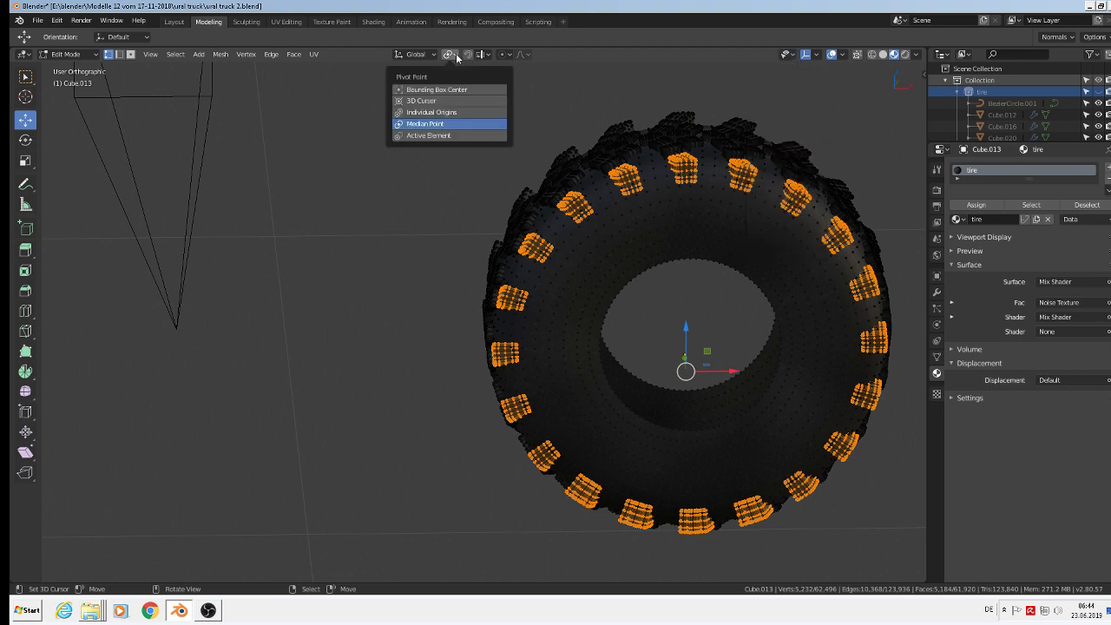
{"action": "left_click", "coordinate": [443, 114]}
- Rotate the selected outer tread blocks about their individual origins by about -9.6° in the right view
{"action": "middle_click_drag", "start_coordinate": [588, 318], "coordinate": [417, 291]}
{"action": "key", "text": "KP_3"}
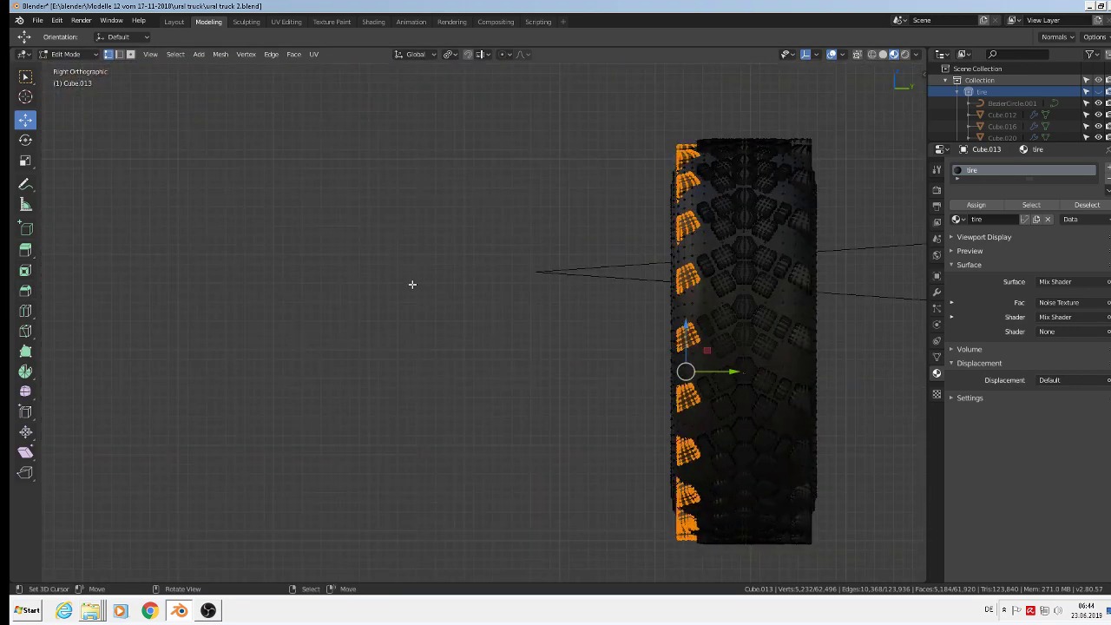
{"action": "scroll", "coordinate": [699, 278], "scroll_direction": "up", "scroll_amount": 1}
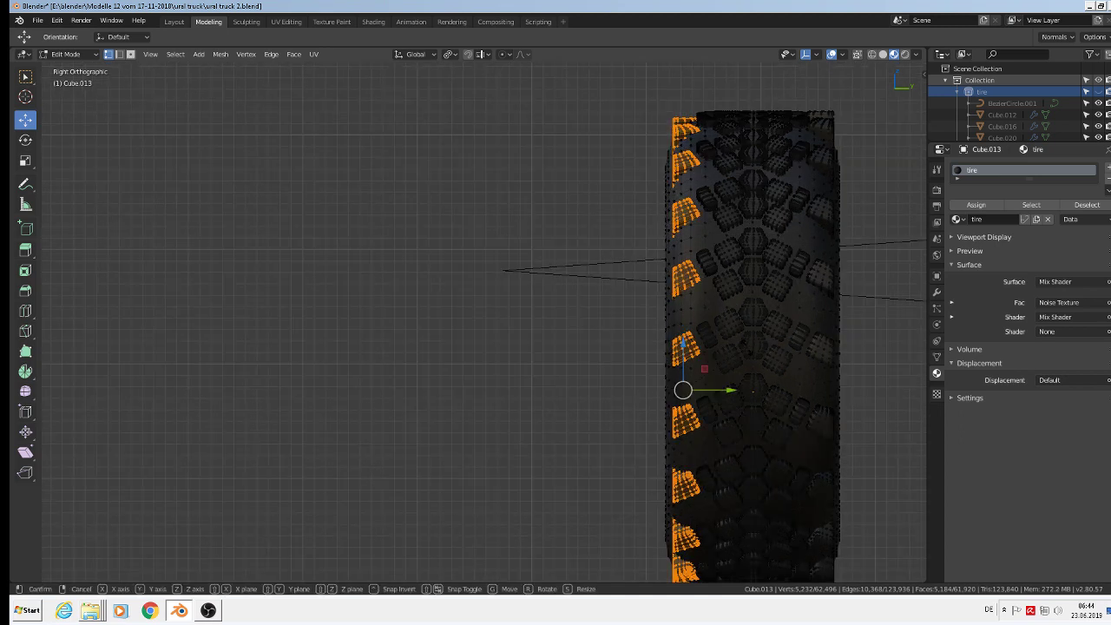
{"action": "key", "text": "r"}
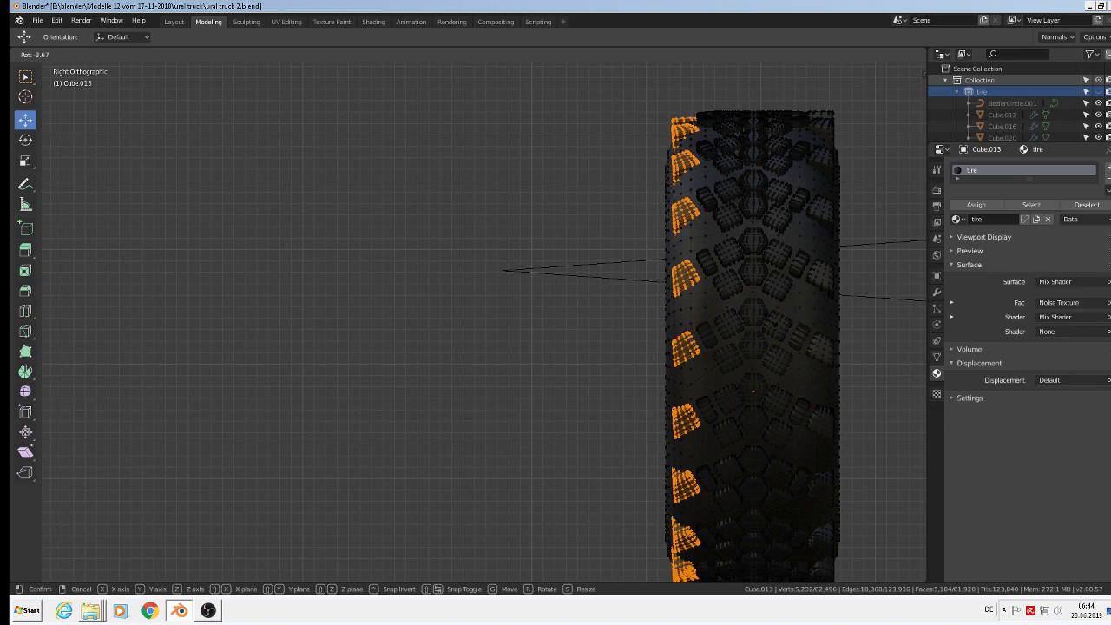
{"action": "left_click", "coordinate": [677, 421]}
- Leave Edit Mode and examine the rotated outer blocks on the tire's tread
{"action": "middle_click_drag", "start_coordinate": [577, 374], "coordinate": [775, 404]}
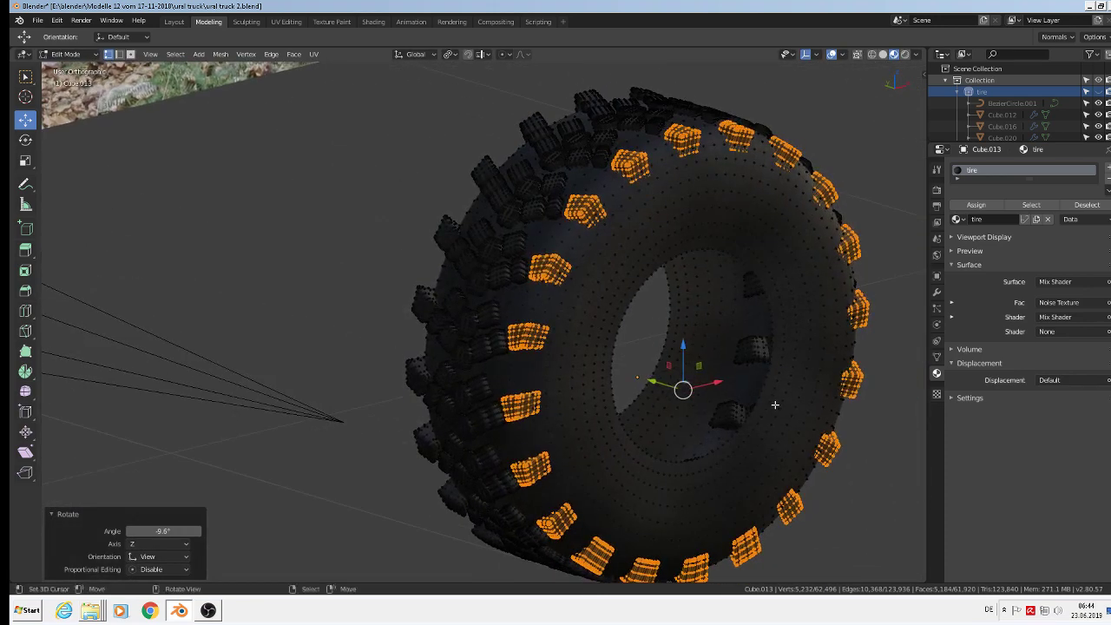
{"action": "key", "text": "Tab"}
{"action": "middle_click_drag", "start_coordinate": [673, 408], "coordinate": [752, 387]}
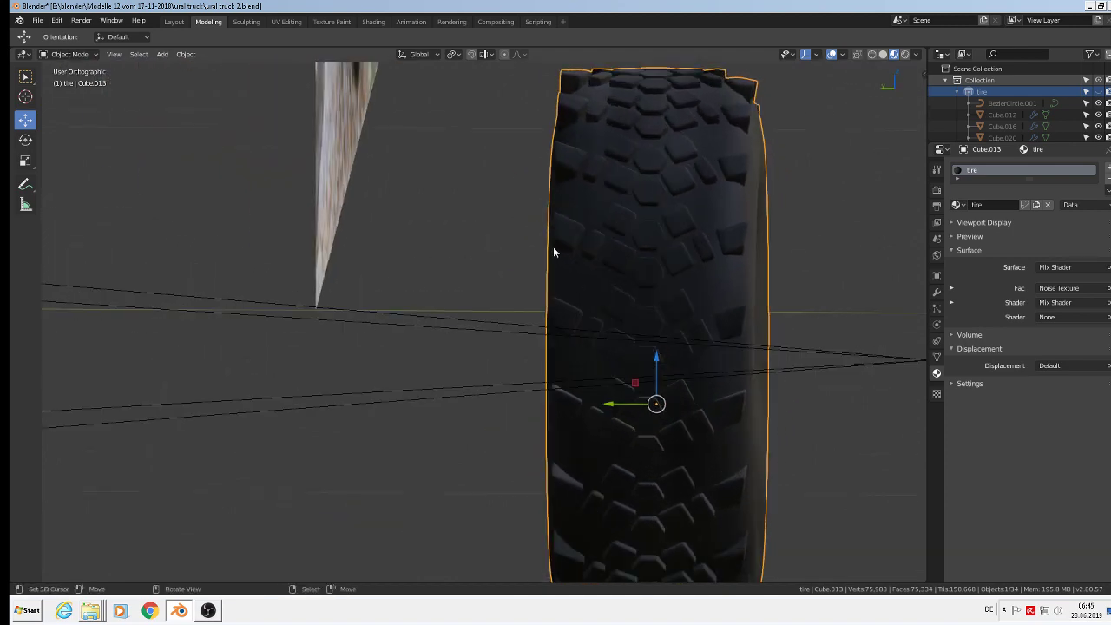
- In Edit Mode, clear the selection and select the linked geometry of the front-facing outer blocks on the opposite, unrotated tread edge
{"action": "key", "text": "Tab"}
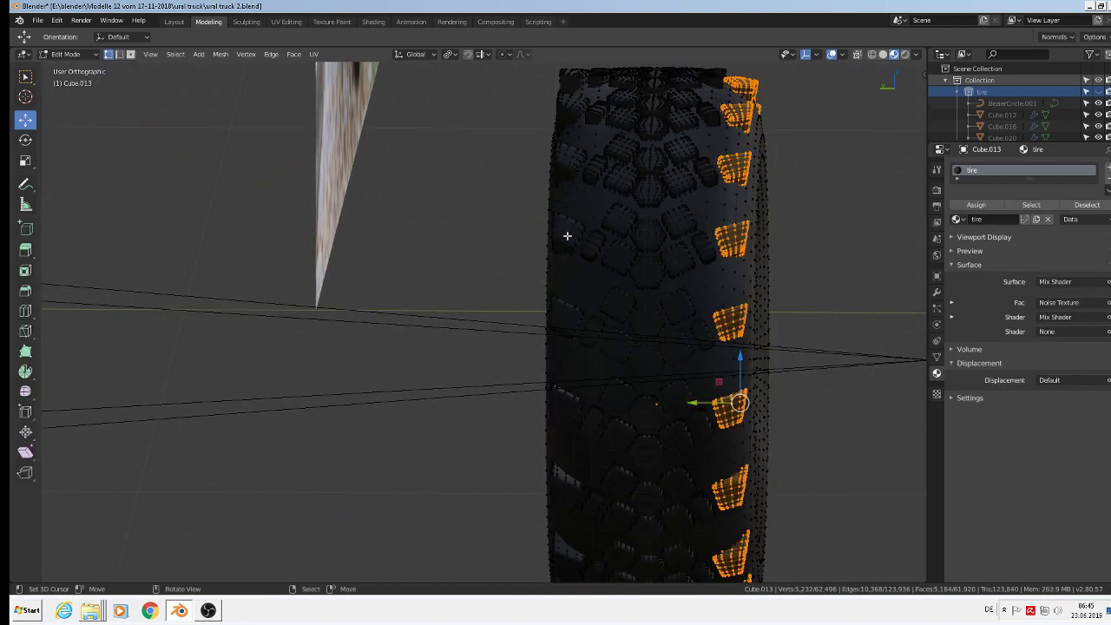
{"action": "key", "text": "alt+a"}
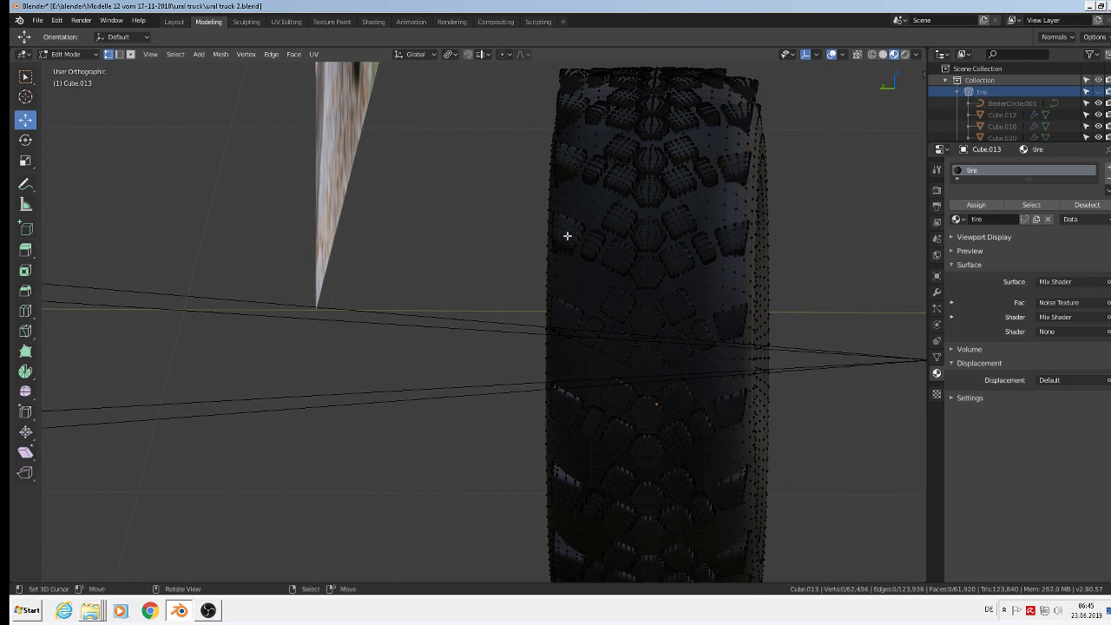
{"action": "key", "text": "l"}
{"action": "key", "text": "l"}
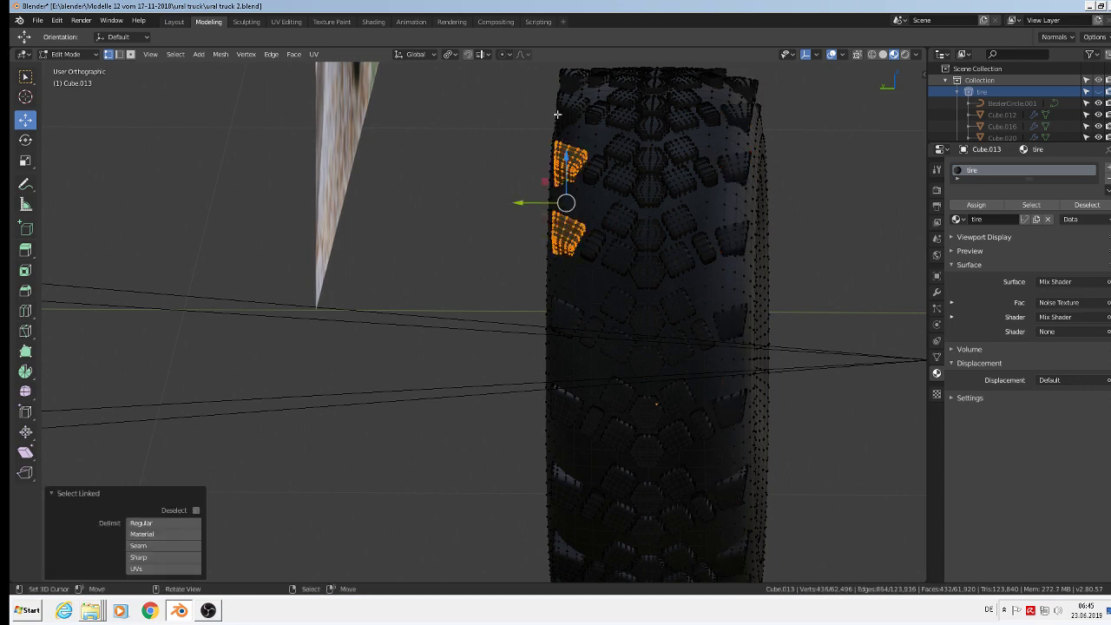
{"action": "key", "text": "l"}
{"action": "key", "text": "ctrl"}
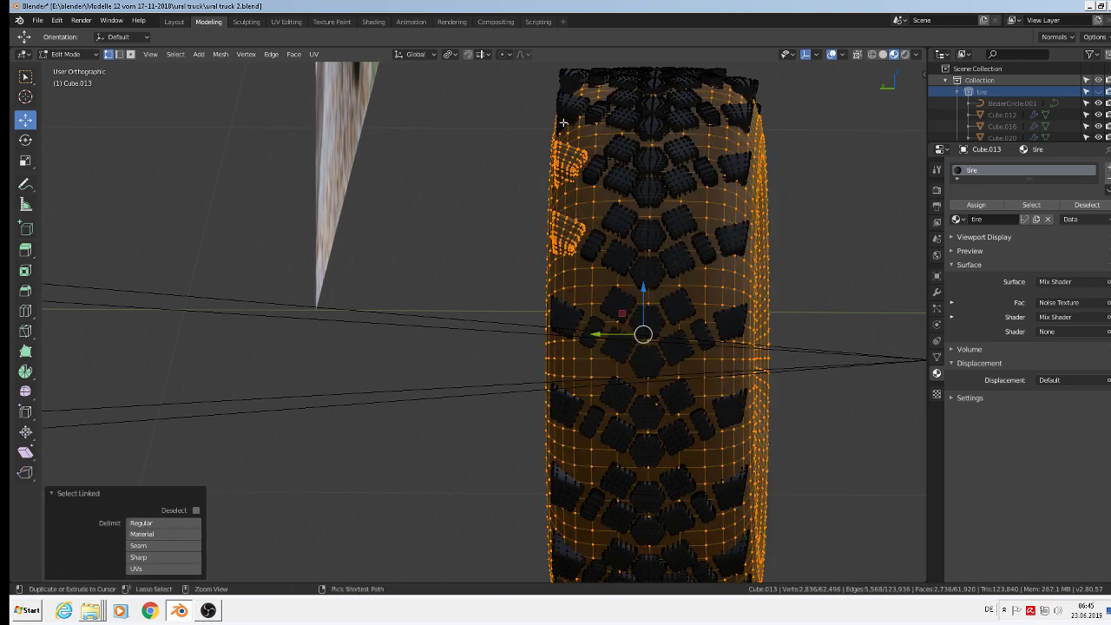
{"action": "key", "text": "ctrl+z"}
{"action": "key", "text": "l"}
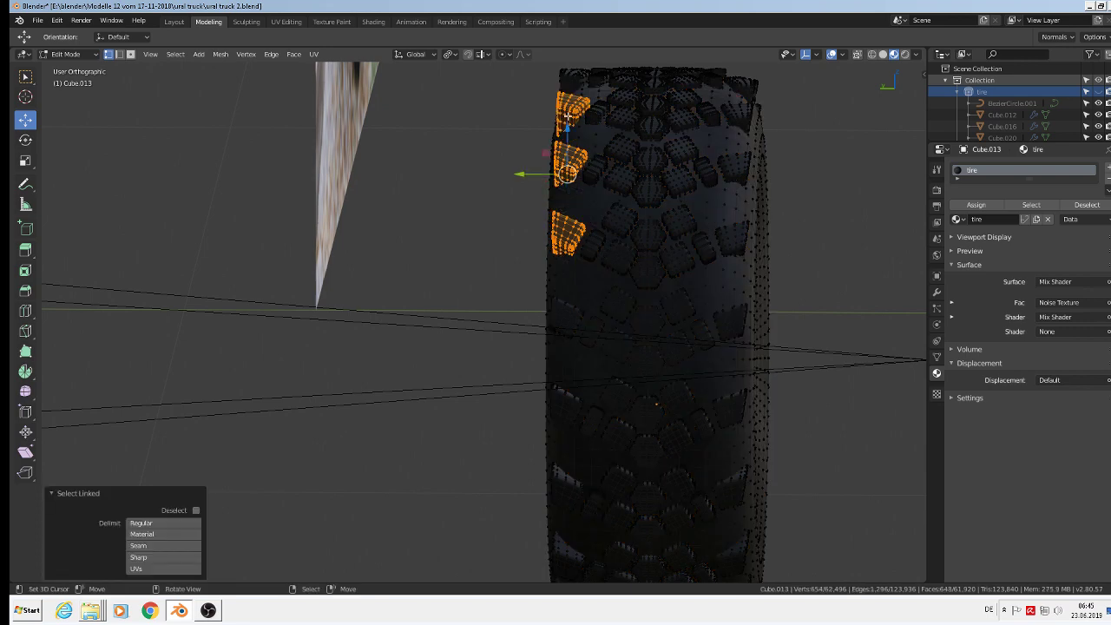
{"action": "key", "text": "l"}
{"action": "key", "text": "l"}
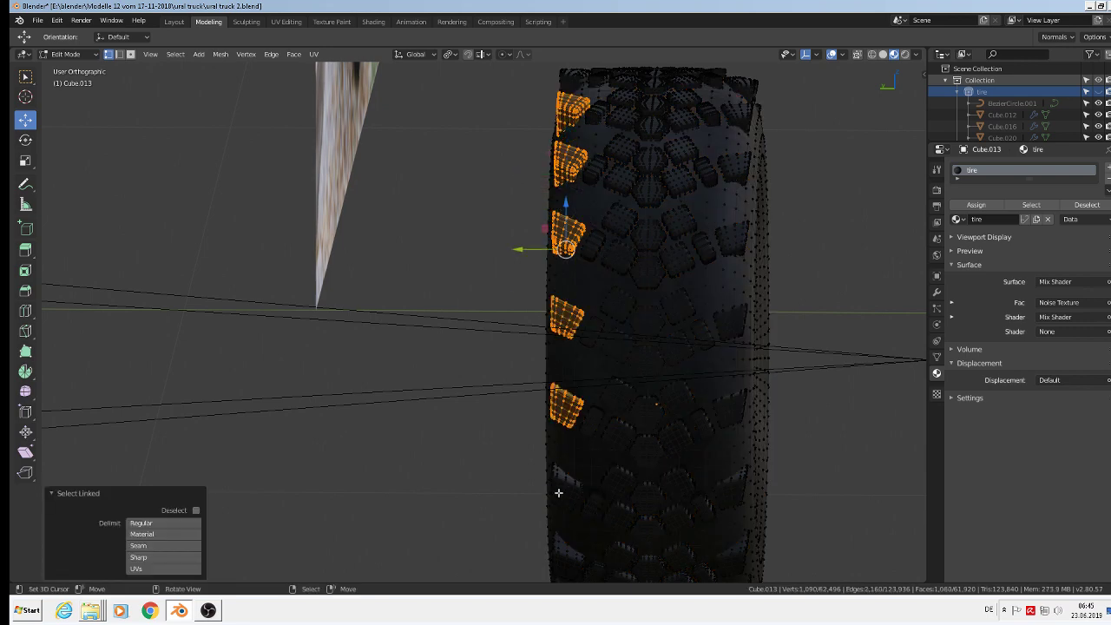
{"action": "key", "text": "l"}
- Add the outer blocks over the tire's upper arc and down its far side on the same edge to the selection
{"action": "middle_click_drag", "start_coordinate": [560, 486], "coordinate": [625, 475]}
{"action": "key", "text": "l"}
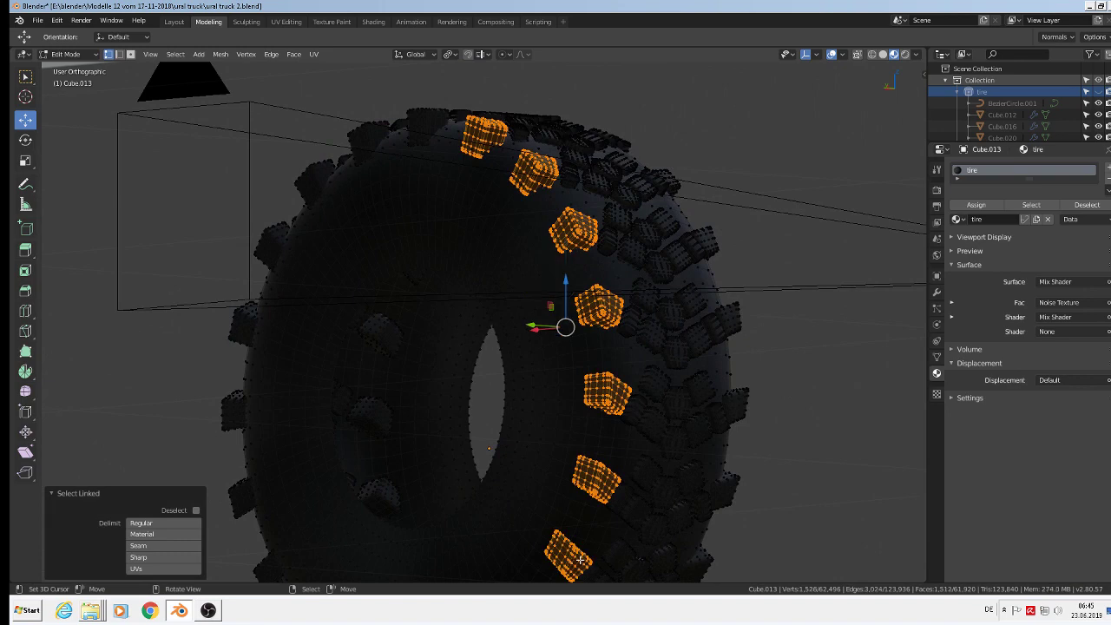
{"action": "key", "text": "l"}
{"action": "key", "text": "l"}
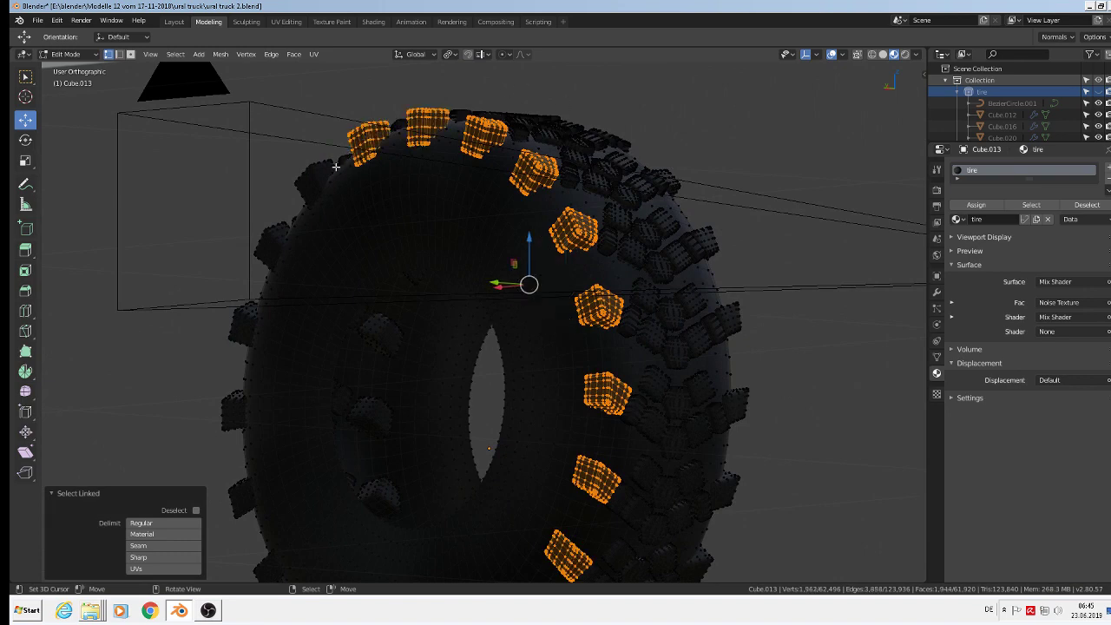
{"action": "key", "text": "l"}
{"action": "key", "text": "l"}
{"action": "key", "text": "l"}
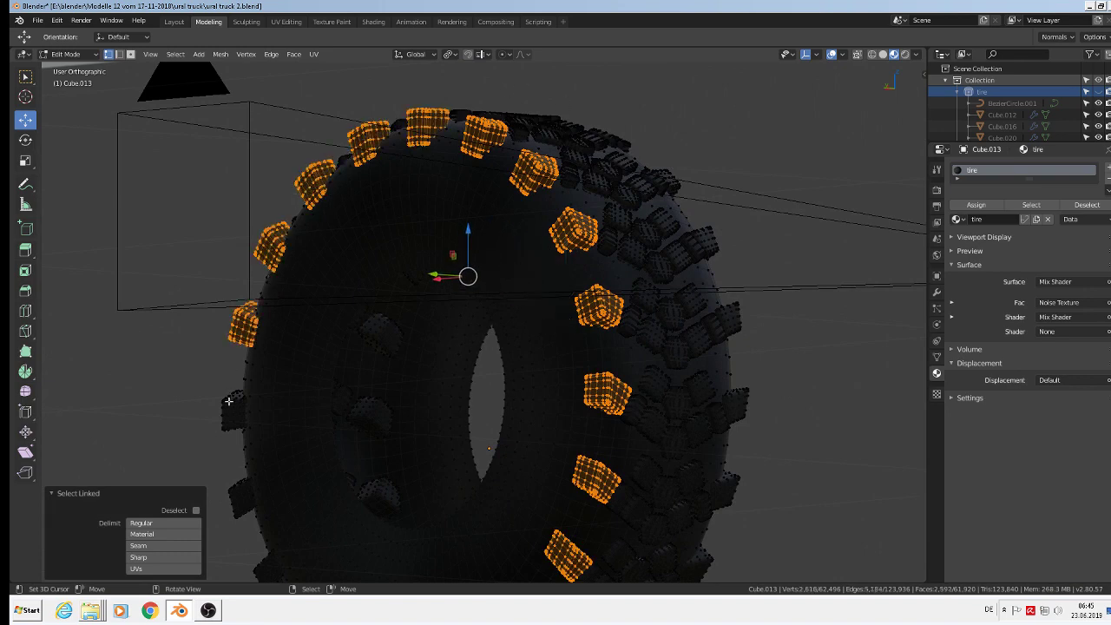
{"action": "key", "text": "l"}
- Add the remaining outer blocks along the tire's lower arc to complete the selected ring on this edge
{"action": "middle_click_drag", "start_coordinate": [605, 408], "coordinate": [521, 324], "text": "shift"}
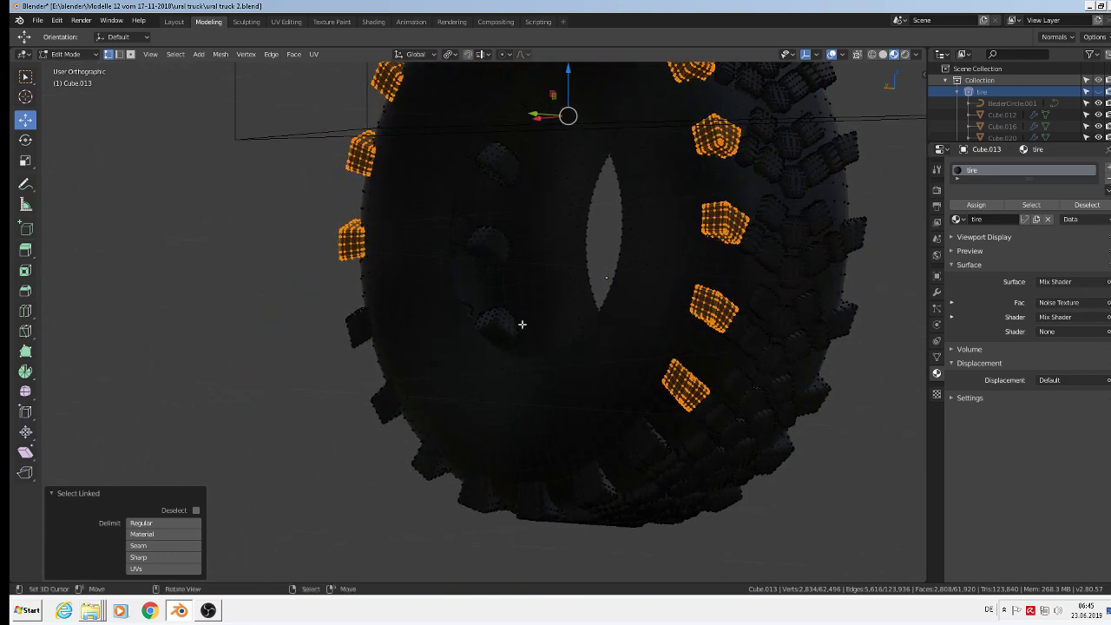
{"action": "key", "text": "l"}
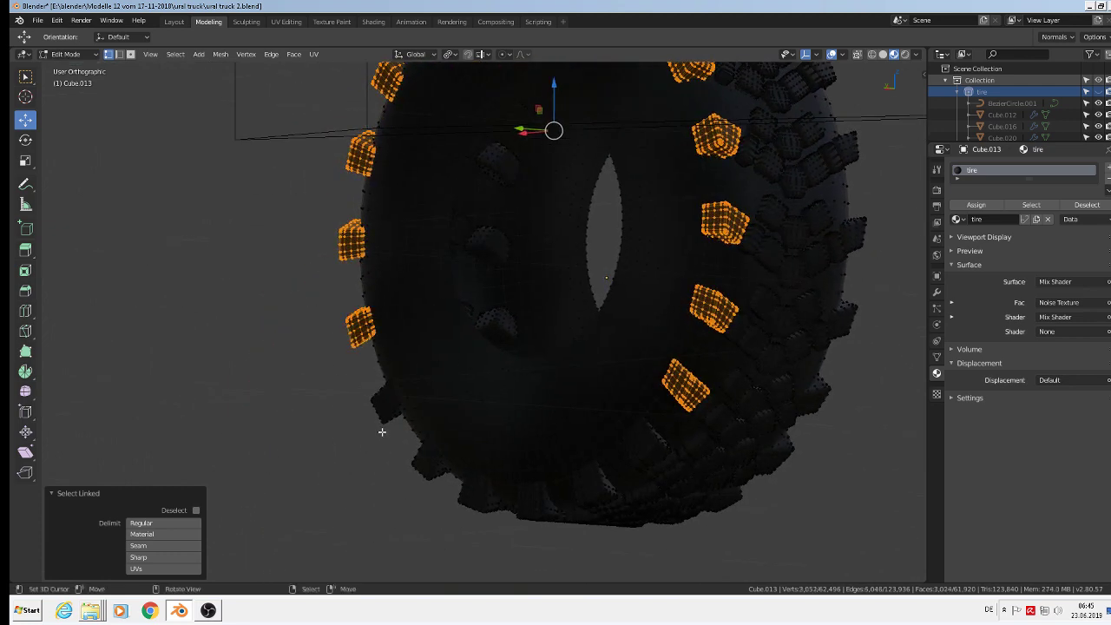
{"action": "key", "text": "l"}
{"action": "key", "text": "l"}
{"action": "key", "text": "l"}
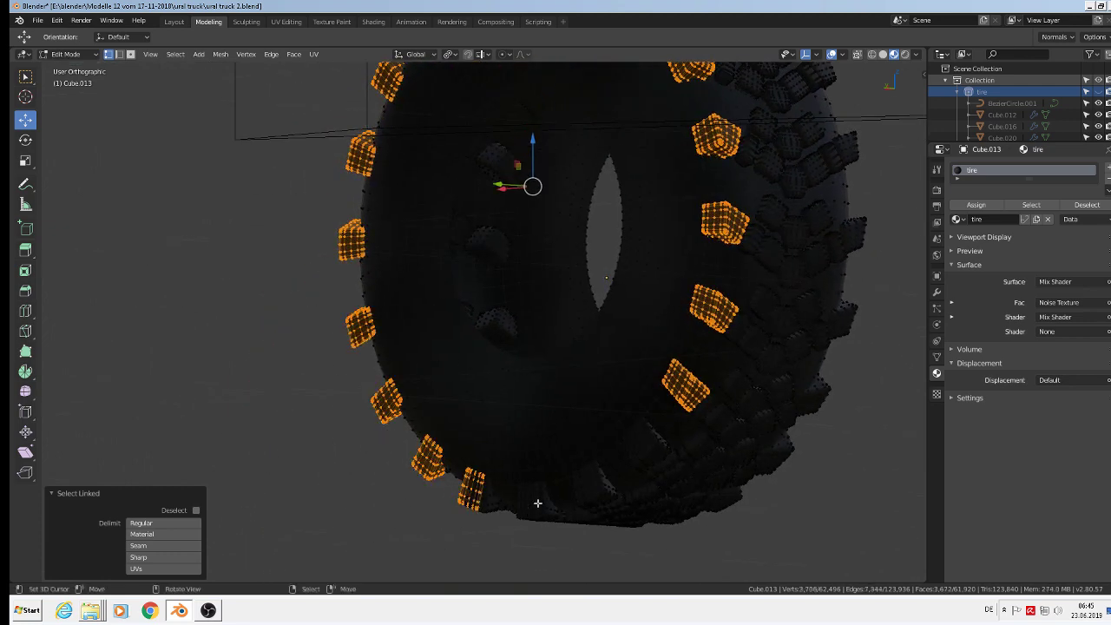
{"action": "key", "text": "l"}
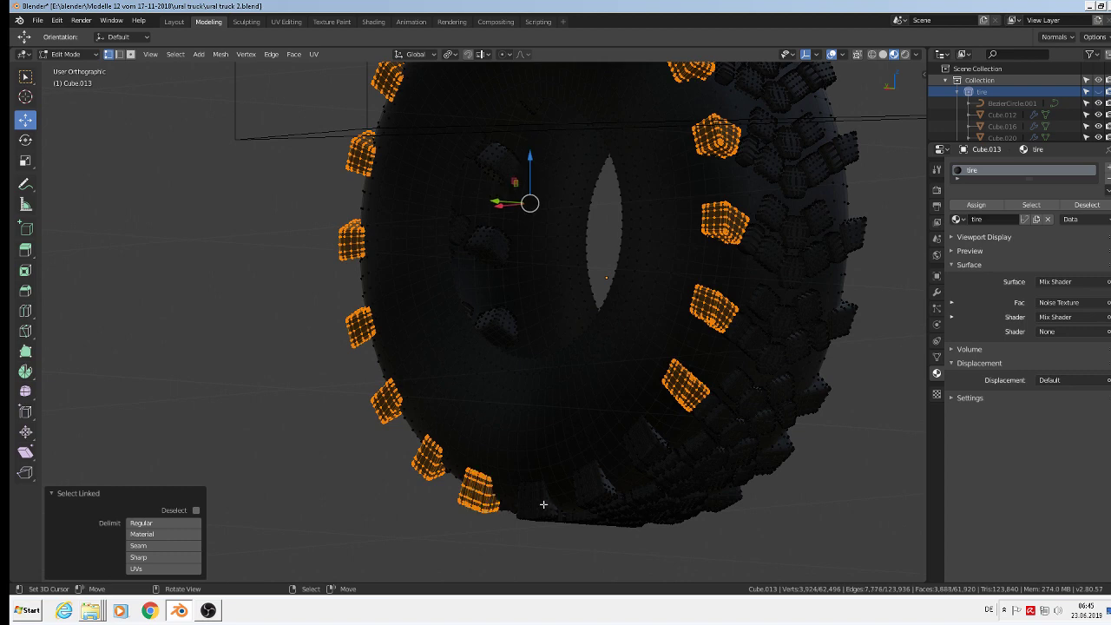
{"action": "key", "text": "l"}
{"action": "key", "text": "l"}
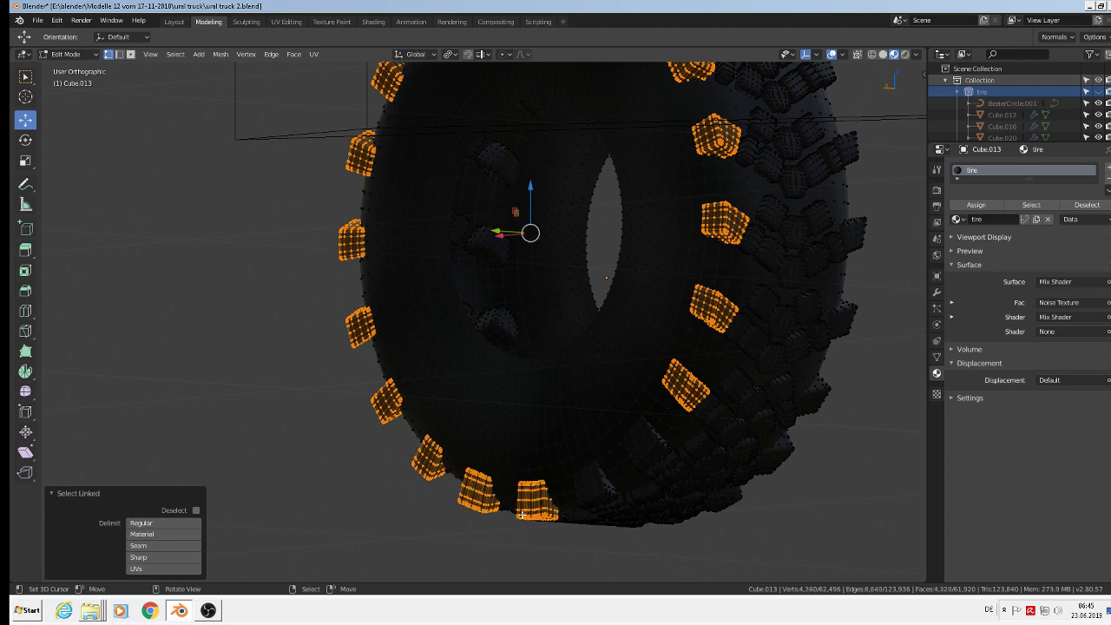
{"action": "key", "text": "l"}
{"action": "key", "text": "l"}
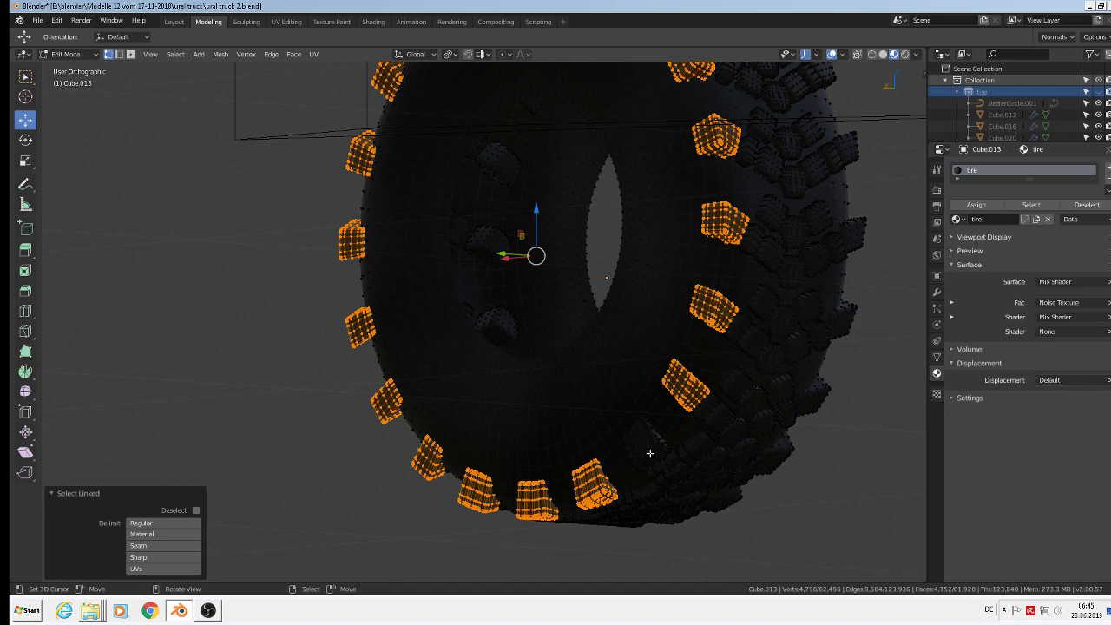
{"action": "key", "text": "l"}
{"action": "key", "text": "l"}
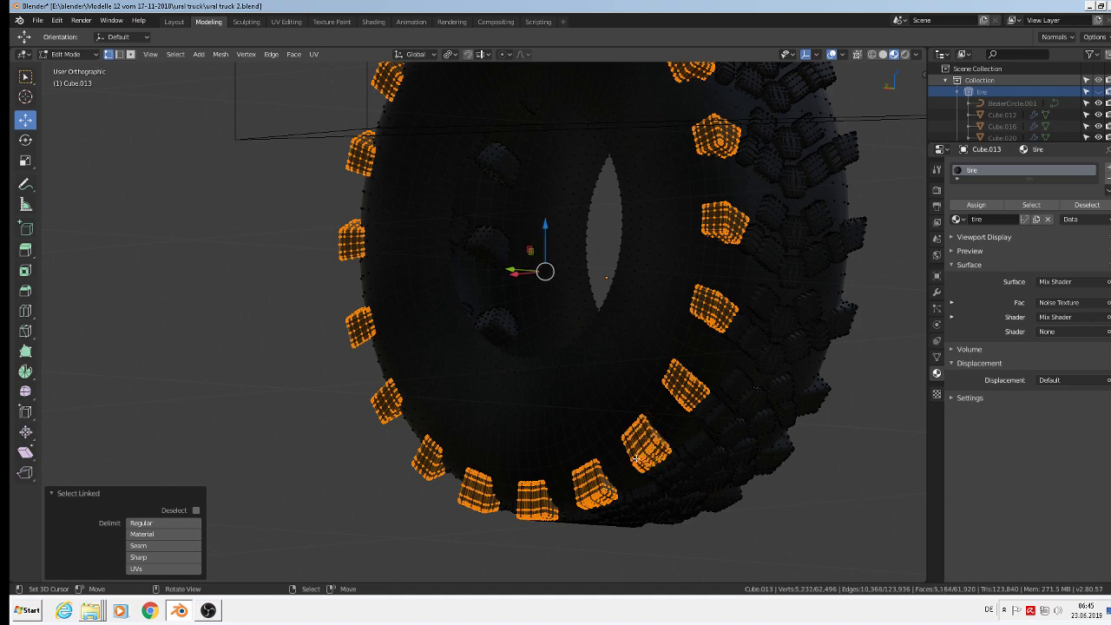
- Scale the selected ring of outer tread blocks to 0.916 about their individual origins
{"action": "key", "text": "g"}
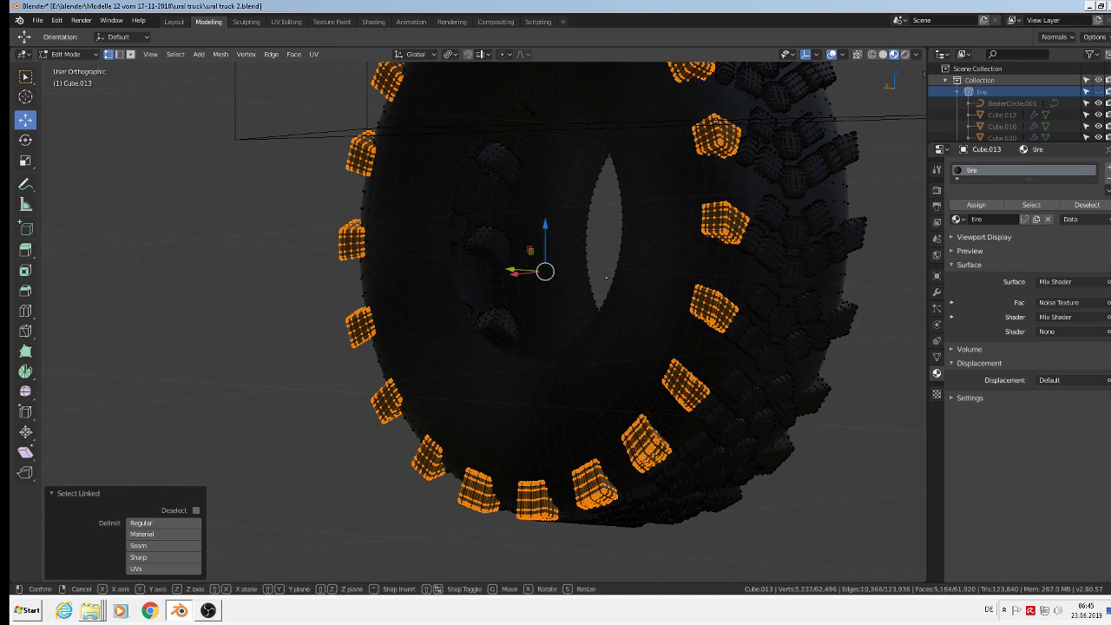
{"action": "key", "text": "s"}
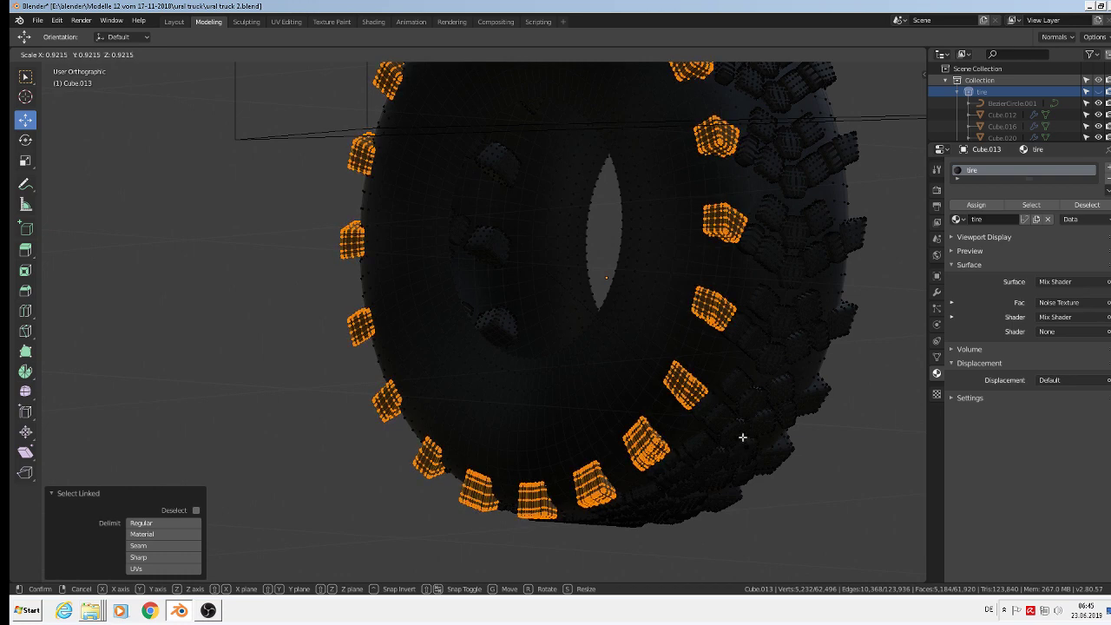
{"action": "left_click", "coordinate": [737, 292]}
- Rotate the selected outer blocks by about -20.9° facing the tread, fine-tune the rotation, and check the result in Object Mode
{"action": "middle_click_drag", "start_coordinate": [829, 218], "coordinate": [762, 258]}
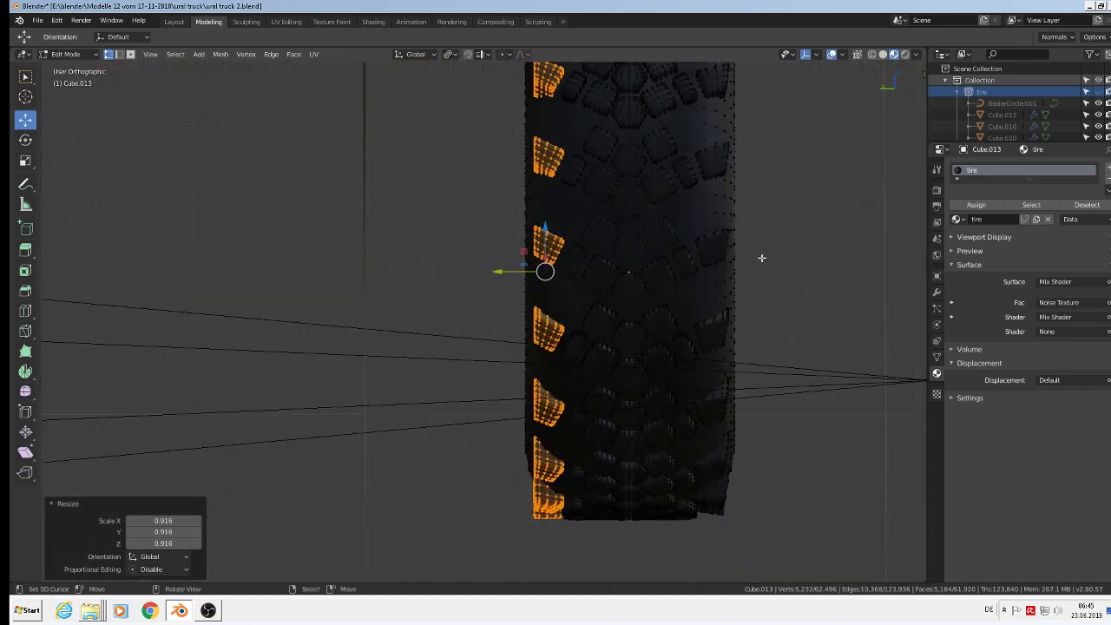
{"action": "middle_click_drag", "start_coordinate": [716, 154], "coordinate": [700, 339]}
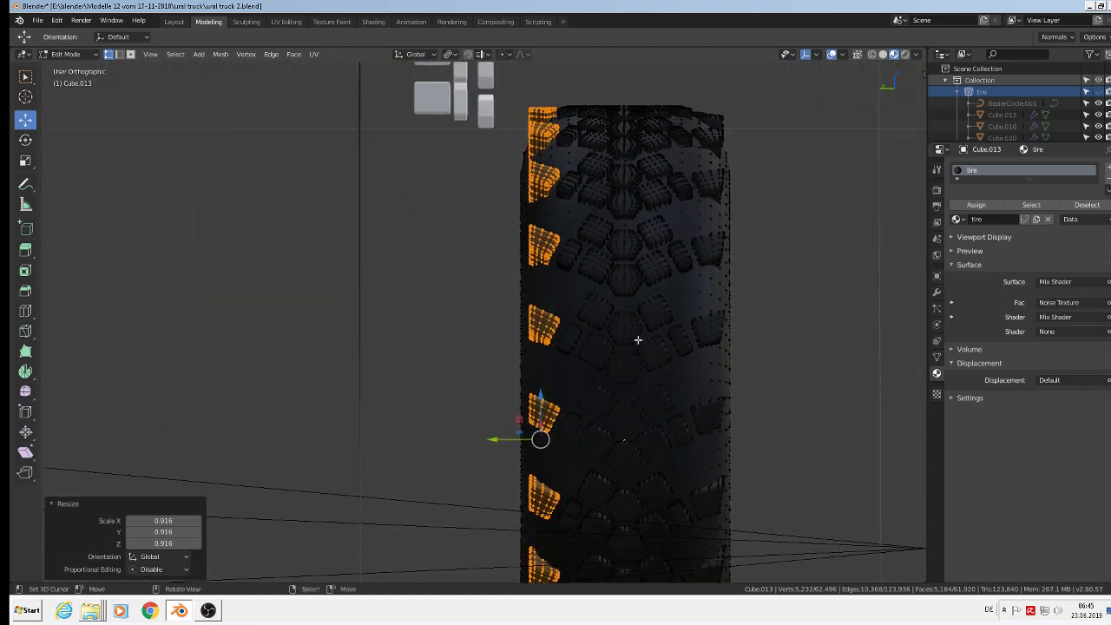
{"action": "key", "text": "s"}
{"action": "key", "text": "r"}
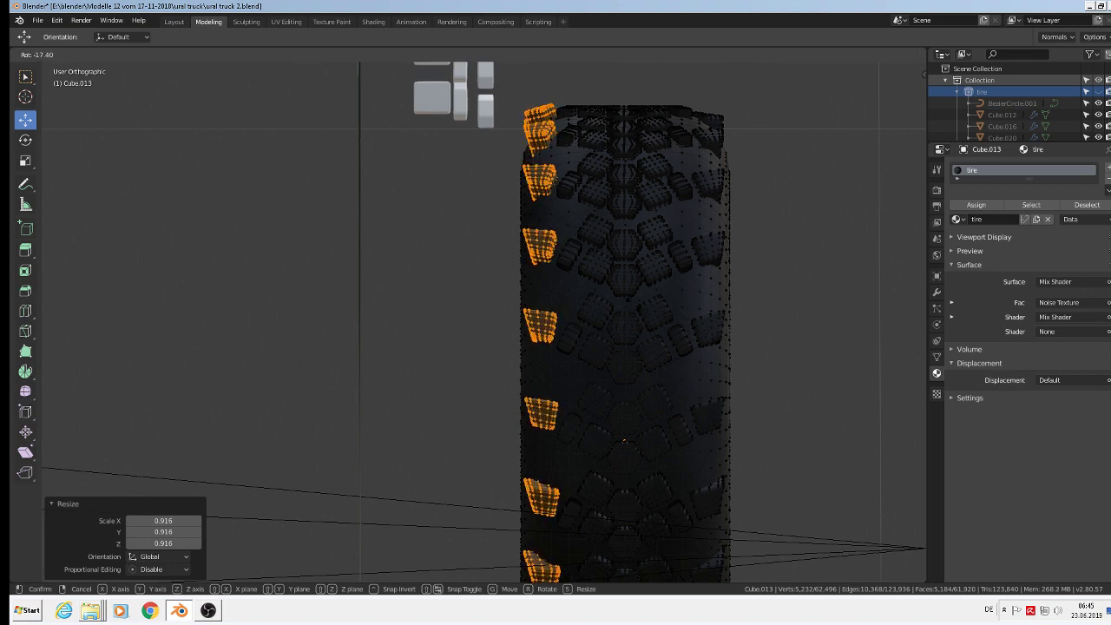
{"action": "left_click", "coordinate": [633, 304]}
{"action": "key", "text": "r"}
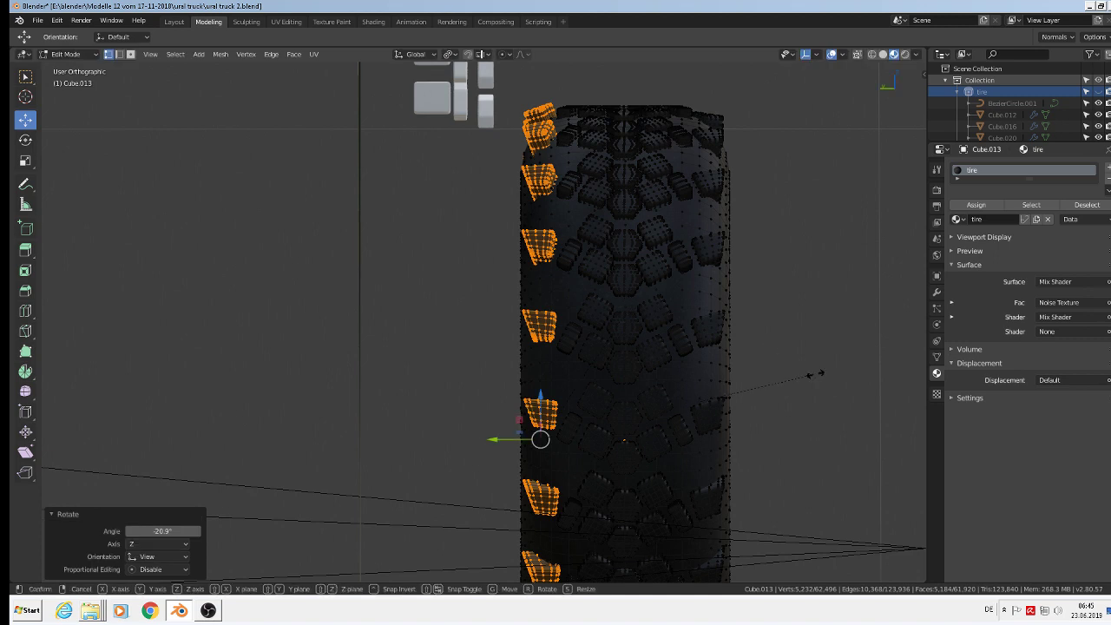
{"action": "left_click", "coordinate": [772, 365]}
{"action": "key", "text": "Tab"}
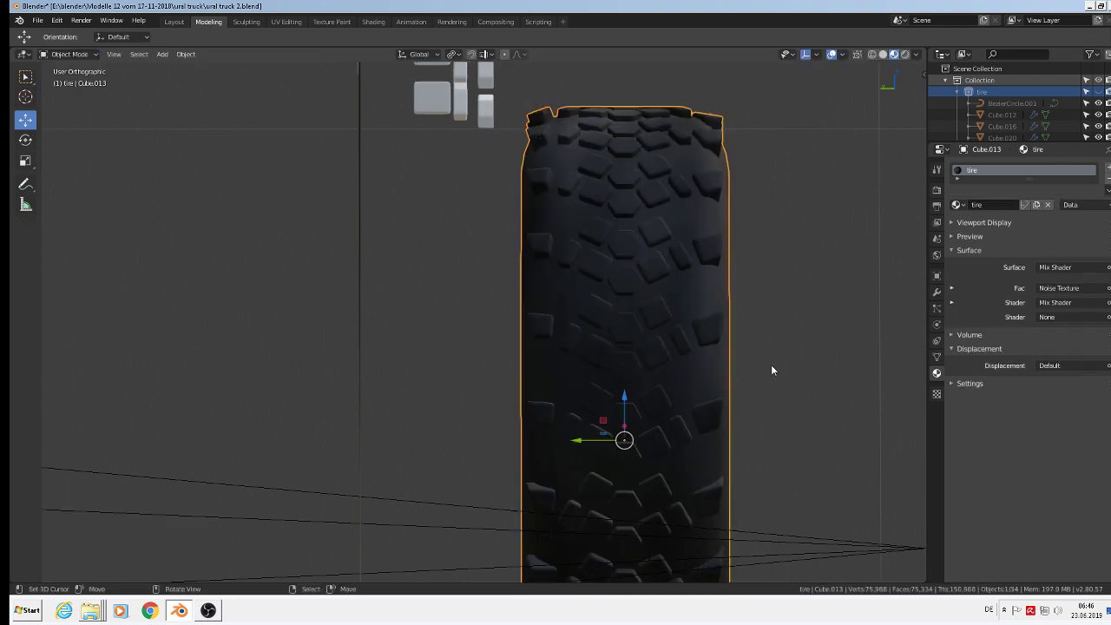
{"action": "middle_click_drag", "start_coordinate": [762, 359], "coordinate": [751, 306]}
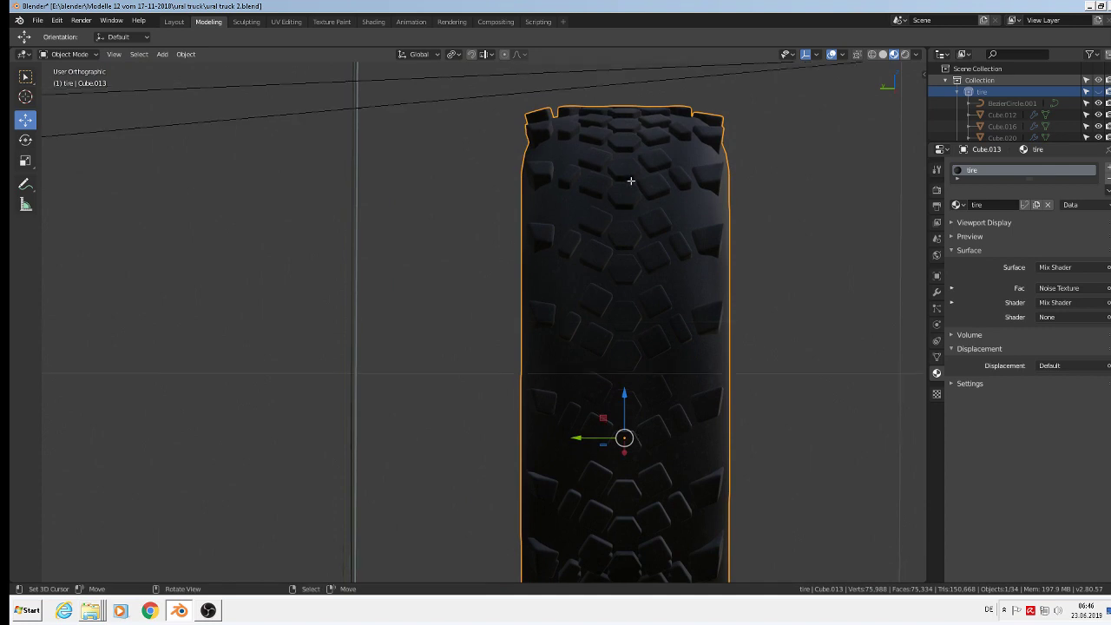
- Scale the still-selected outer blocks down slightly in Edit Mode and return to Object Mode
{"action": "key", "text": "Tab"}
{"action": "key", "text": "s"}
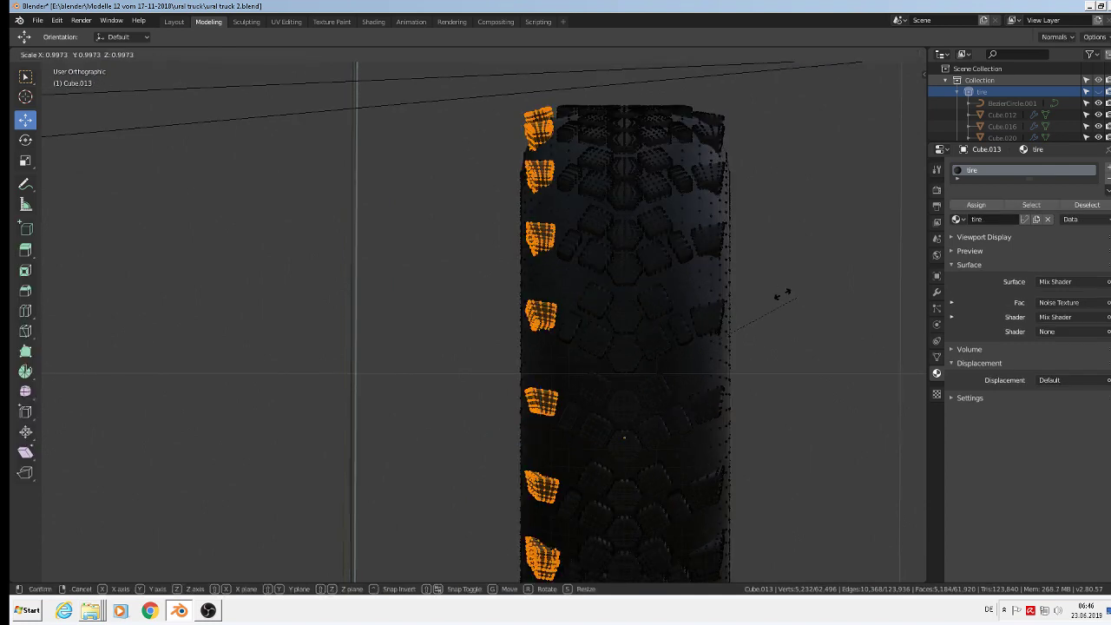
{"action": "left_click", "coordinate": [742, 313]}
{"action": "key", "text": "Tab"}
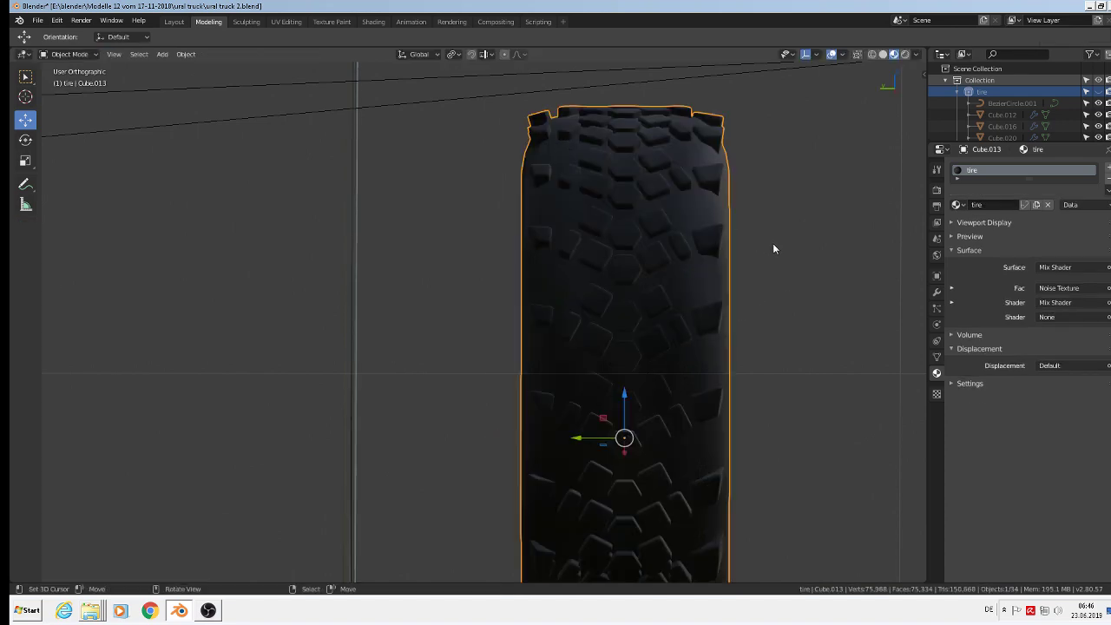
- Examine the adjusted outer blocks and the sidewall's surface texture up close and from a distance
{"action": "scroll", "coordinate": [773, 249], "scroll_direction": "down", "scroll_amount": 3}
{"action": "middle_click_drag", "start_coordinate": [772, 248], "coordinate": [677, 296]}
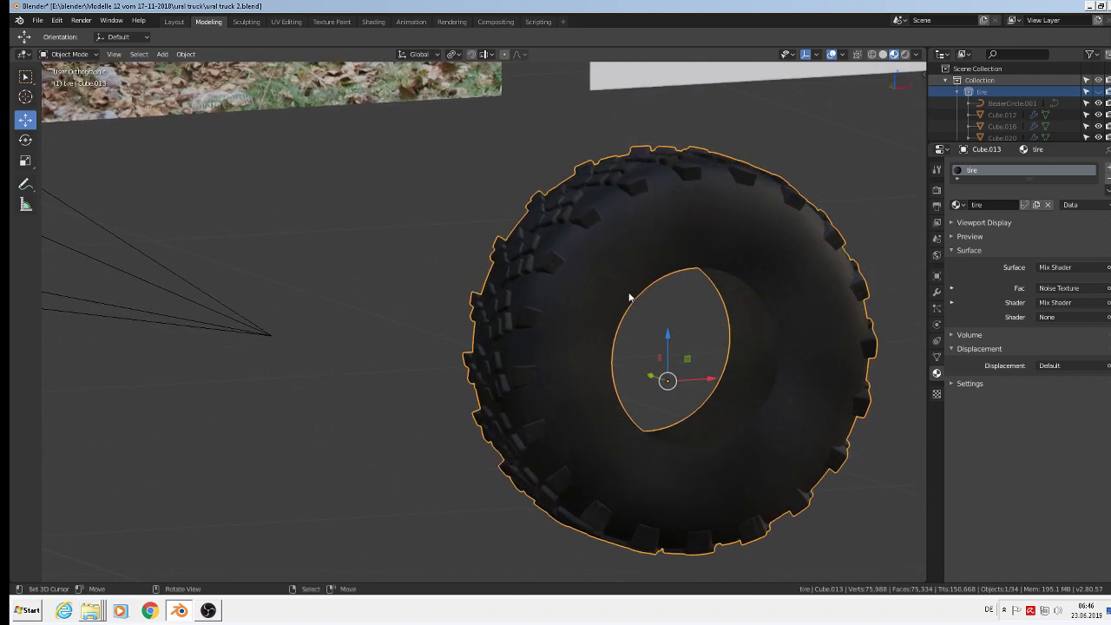
{"action": "scroll", "coordinate": [682, 272], "scroll_direction": "up", "scroll_amount": 1}
{"action": "scroll", "coordinate": [680, 269], "scroll_direction": "up", "scroll_amount": 3}
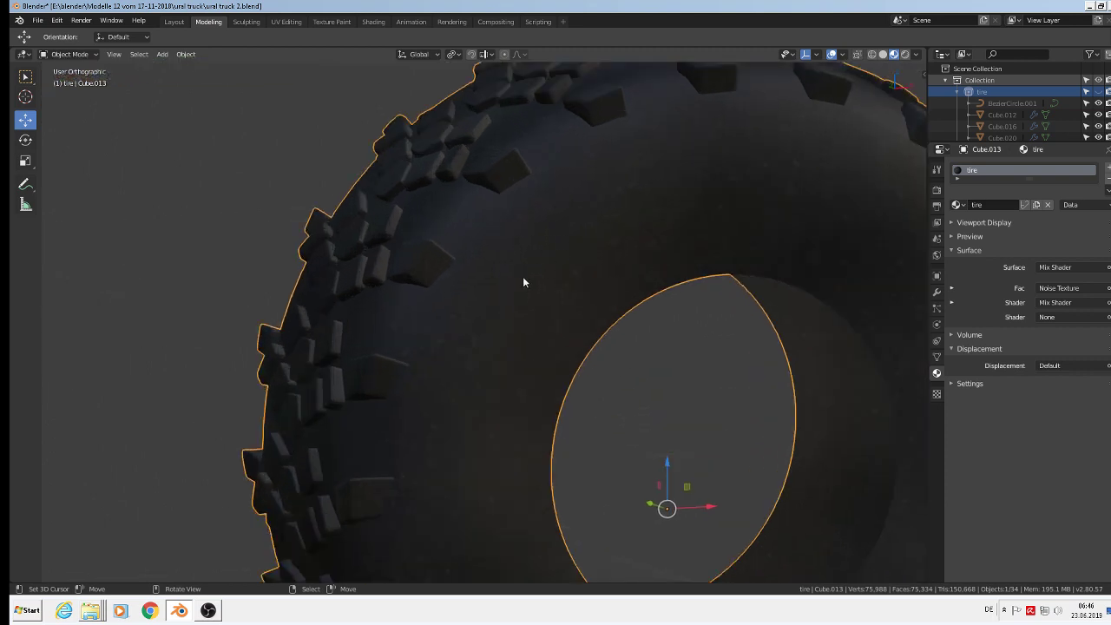
{"action": "scroll", "coordinate": [508, 236], "scroll_direction": "up", "scroll_amount": 4}
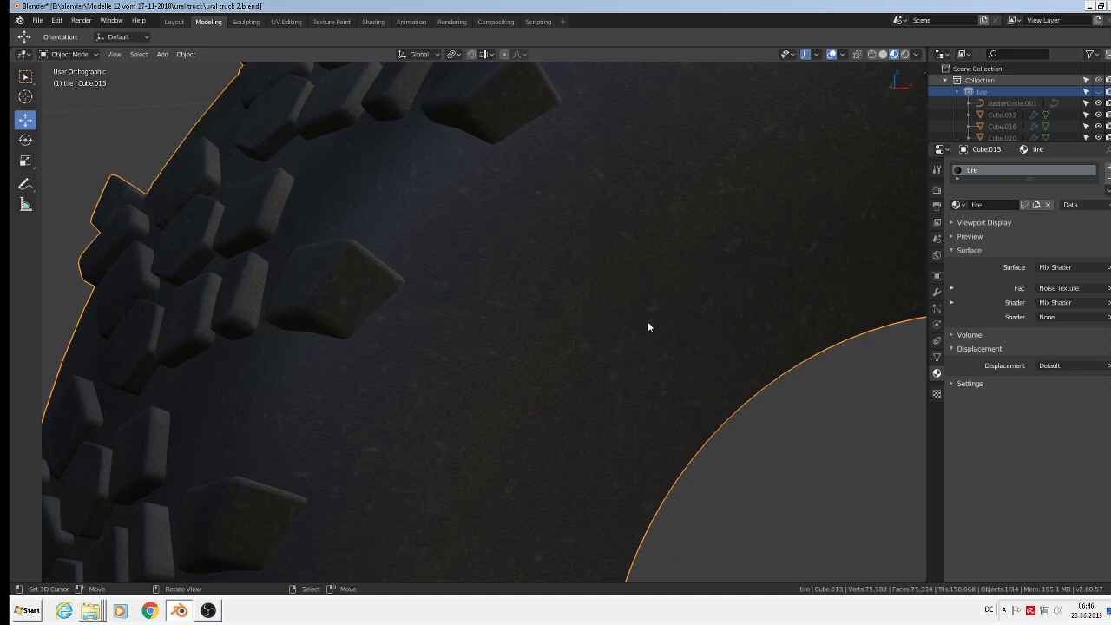
{"action": "scroll", "coordinate": [656, 316], "scroll_direction": "down", "scroll_amount": 8}
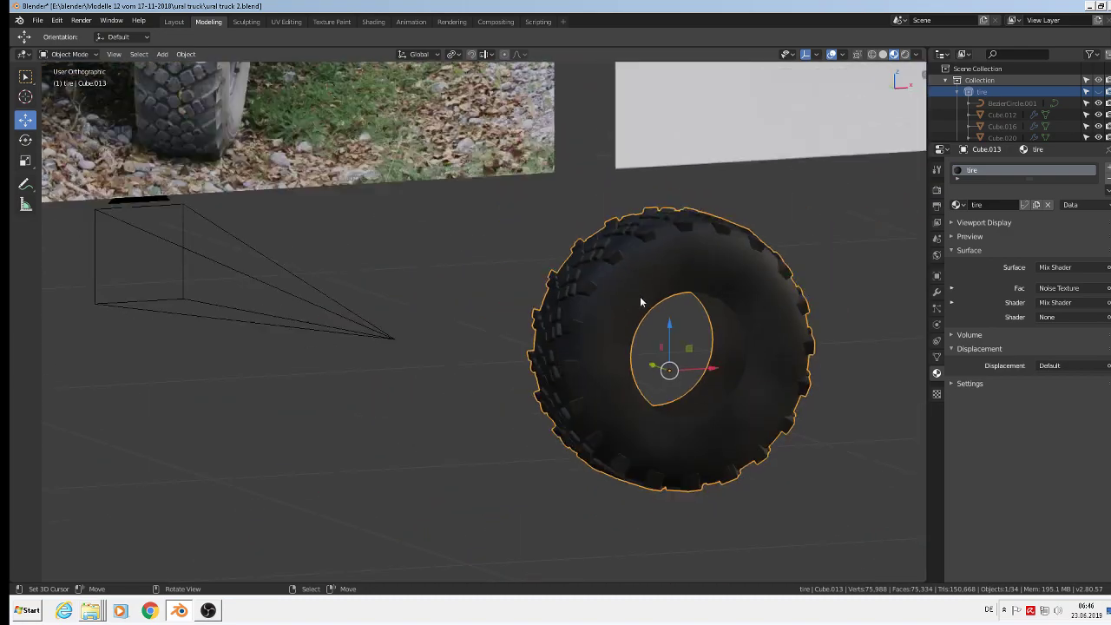
{"action": "middle_click_drag", "start_coordinate": [714, 322], "coordinate": [422, 248], "text": "shift"}
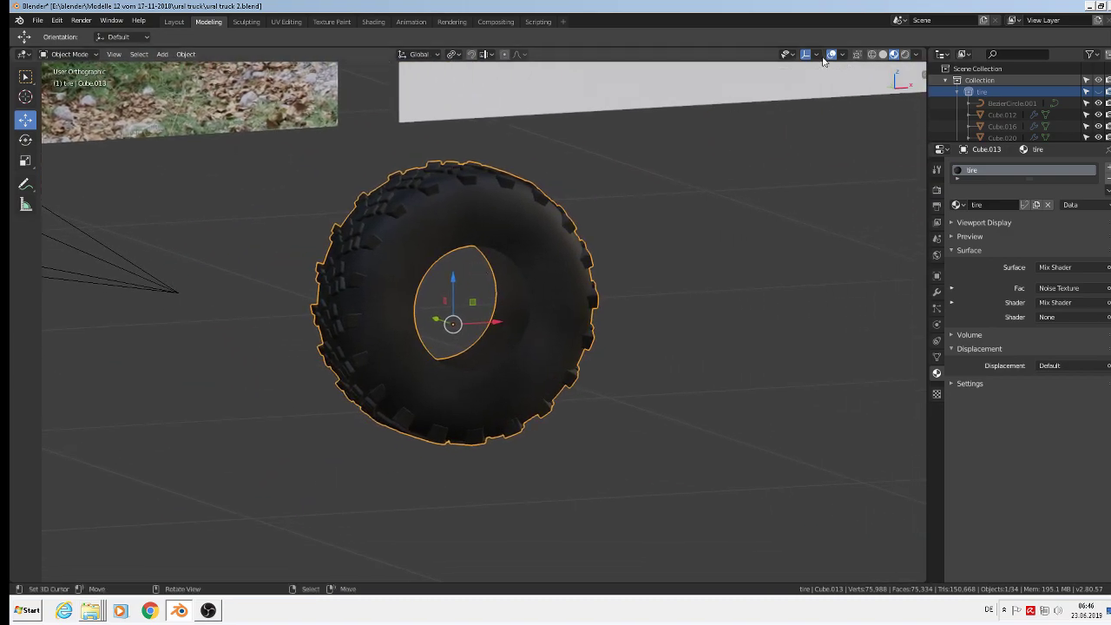
- Switch to the Shading workspace and bring the tire material's upper Principled BSDF, image texture and Mix Shader nodes into view
{"action": "left_click", "coordinate": [373, 21]}
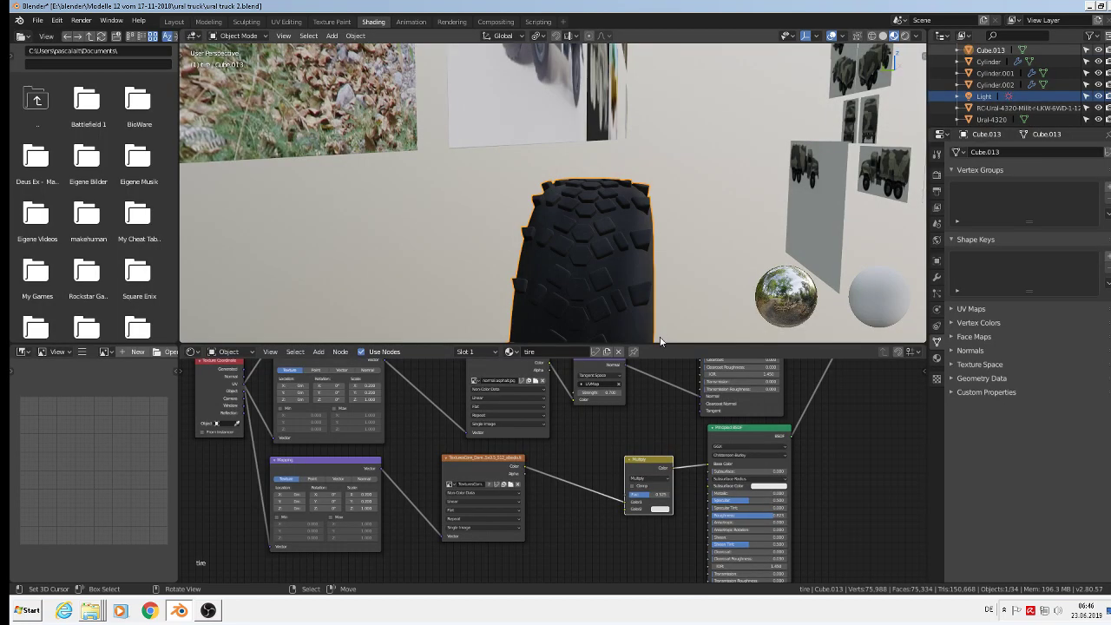
{"action": "scroll", "coordinate": [695, 396], "scroll_direction": "down", "scroll_amount": 3}
{"action": "scroll", "coordinate": [765, 404], "scroll_direction": "up", "scroll_amount": 3}
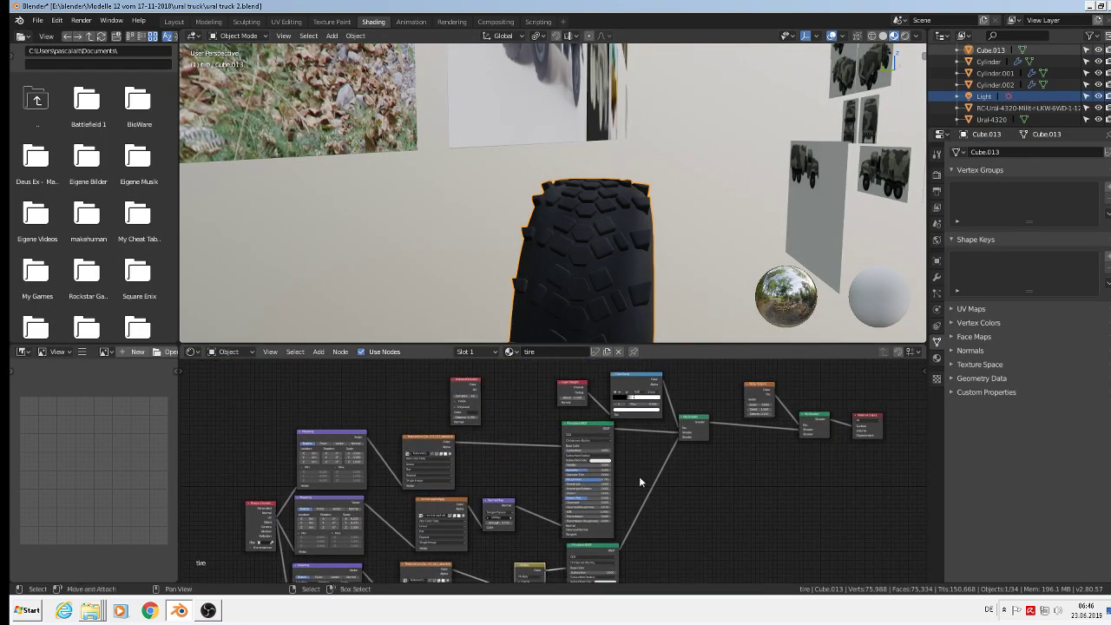
{"action": "scroll", "coordinate": [538, 480], "scroll_direction": "up", "scroll_amount": 1}
{"action": "scroll", "coordinate": [451, 455], "scroll_direction": "up", "scroll_amount": 1}
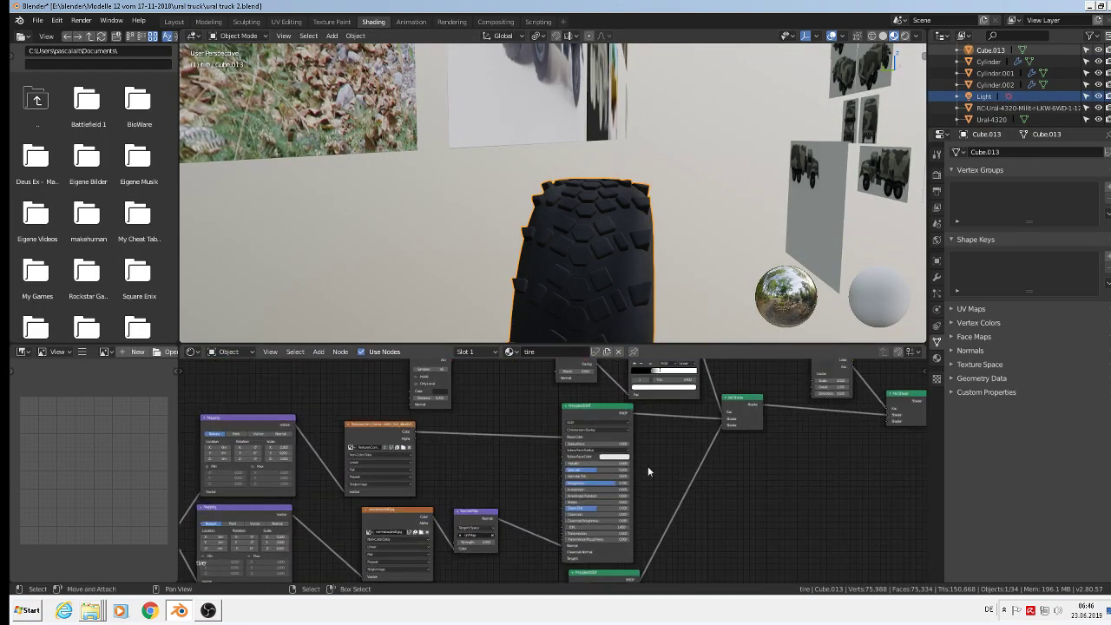
{"action": "middle_click_drag", "start_coordinate": [697, 486], "coordinate": [630, 527]}
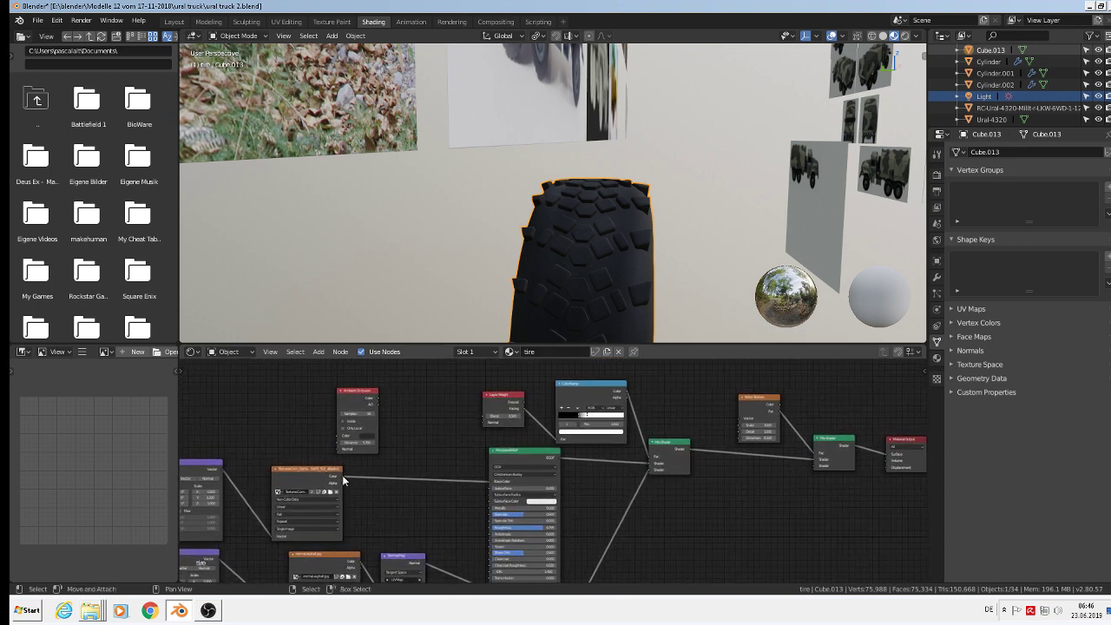
- Connect the albedo image texture's Color to the Material Output's Displacement and move the last Mix Shader and Noise Texture clear of the link
{"action": "left_click_drag", "start_coordinate": [343, 477], "coordinate": [889, 466]}
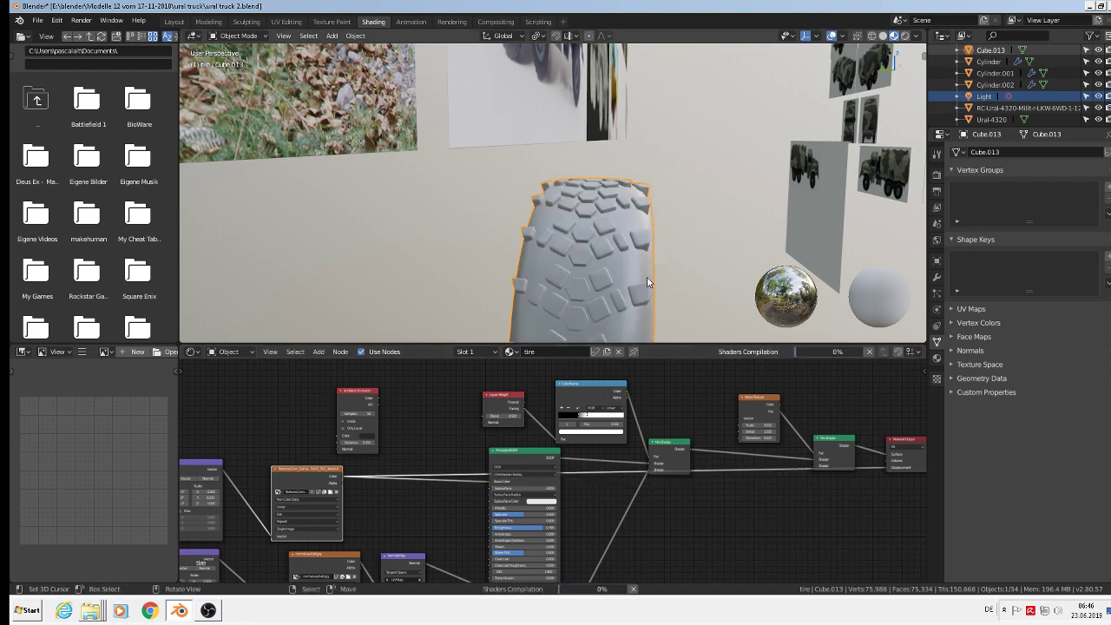
{"action": "middle_click_drag", "start_coordinate": [647, 280], "coordinate": [561, 287]}
{"action": "key", "text": "KP_Decimal"}
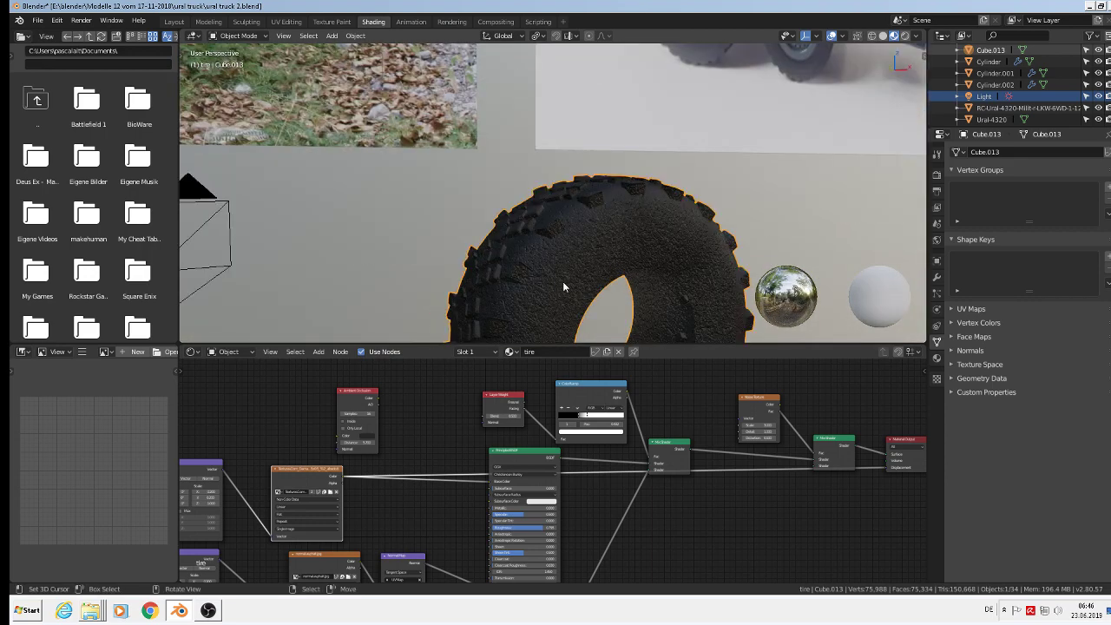
{"action": "left_click_drag", "start_coordinate": [837, 445], "coordinate": [842, 410]}
{"action": "left_click_drag", "start_coordinate": [756, 396], "coordinate": [757, 379]}
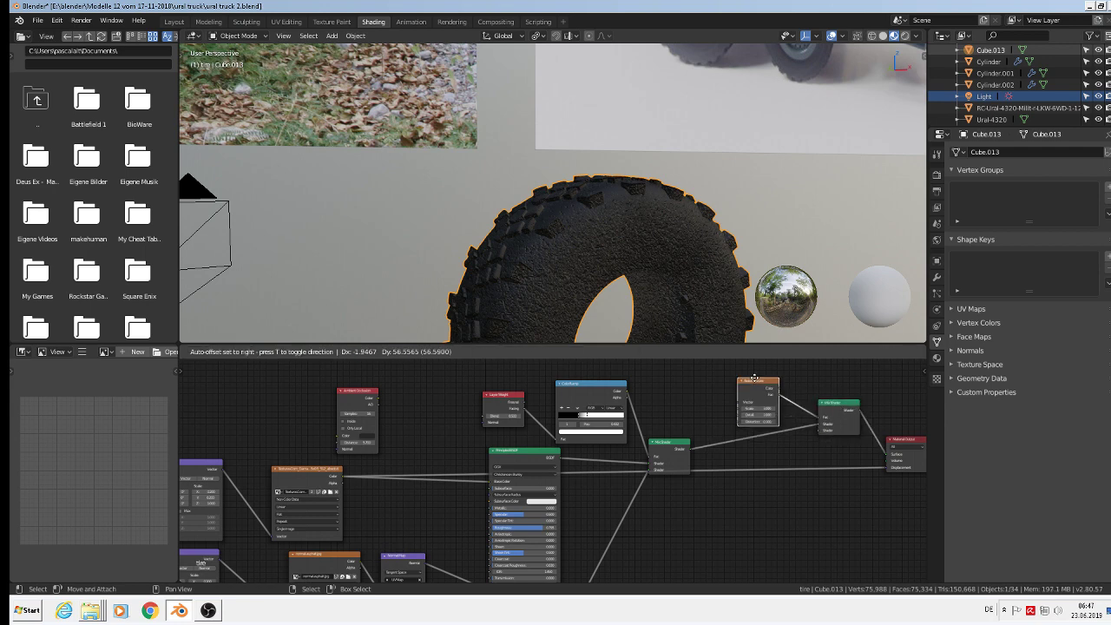
{"action": "middle_click_drag", "start_coordinate": [611, 244], "coordinate": [612, 252]}
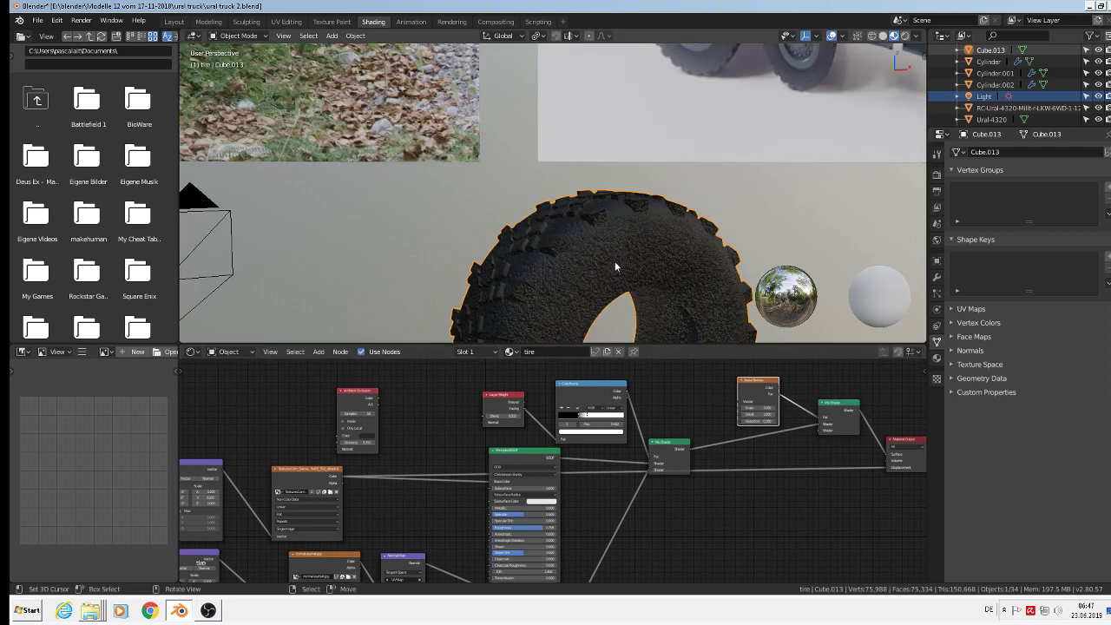
- Insert a Math node into the displacement link just before the Material Output
{"action": "left_click", "coordinate": [324, 352]}
{"action": "left_click", "coordinate": [324, 353]}
{"action": "left_click", "coordinate": [325, 352]}
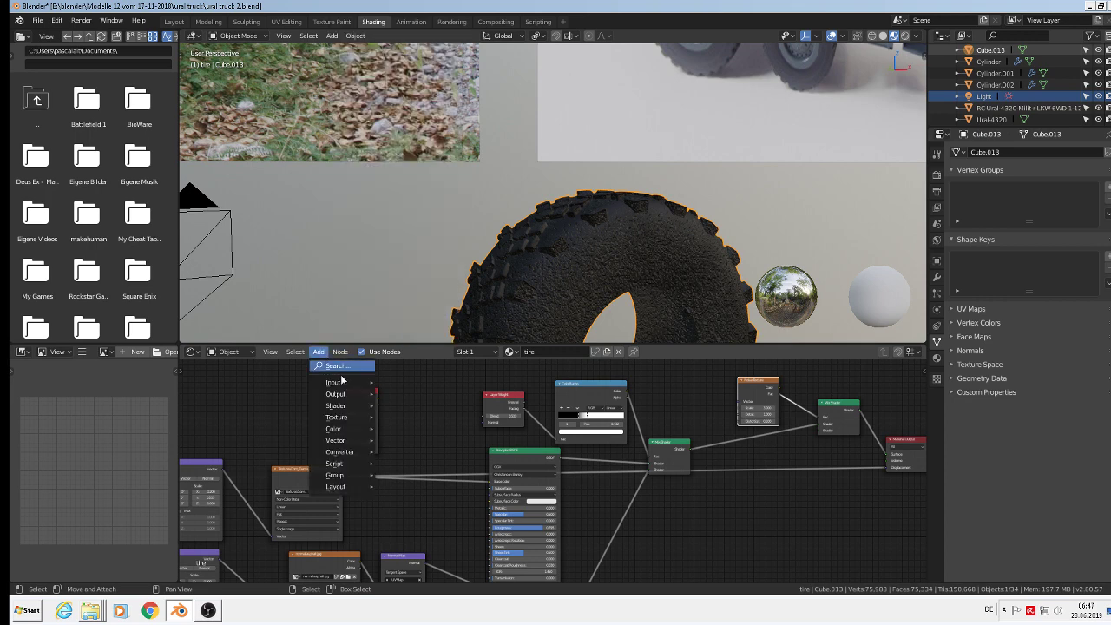
{"action": "mouse_move", "coordinate": [343, 452]}
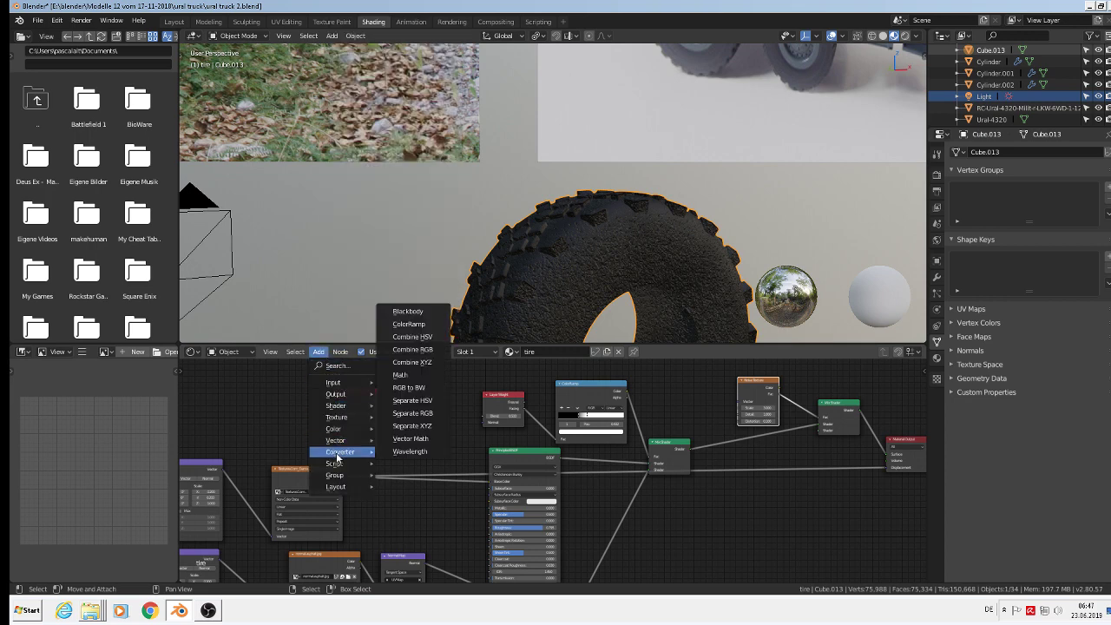
{"action": "left_click", "coordinate": [412, 375]}
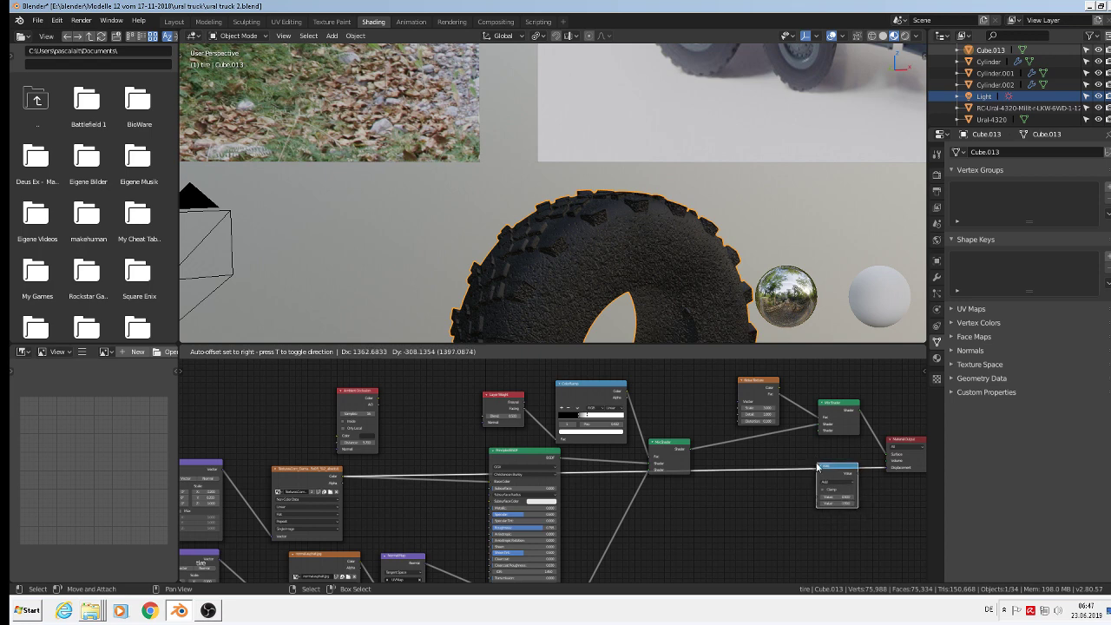
{"action": "left_click", "coordinate": [816, 462]}
- Set the new Math node's operation to Multiply and its second value to 0.203
{"action": "scroll", "coordinate": [870, 509], "scroll_direction": "up", "scroll_amount": 2}
{"action": "scroll", "coordinate": [846, 488], "scroll_direction": "up", "scroll_amount": 4}
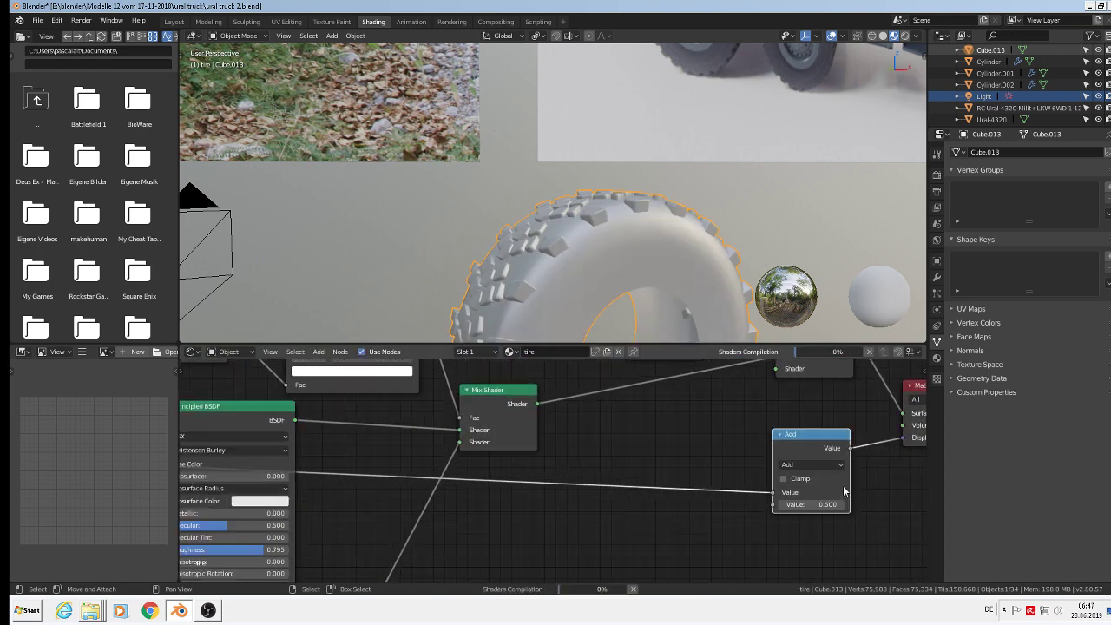
{"action": "left_click", "coordinate": [801, 461]}
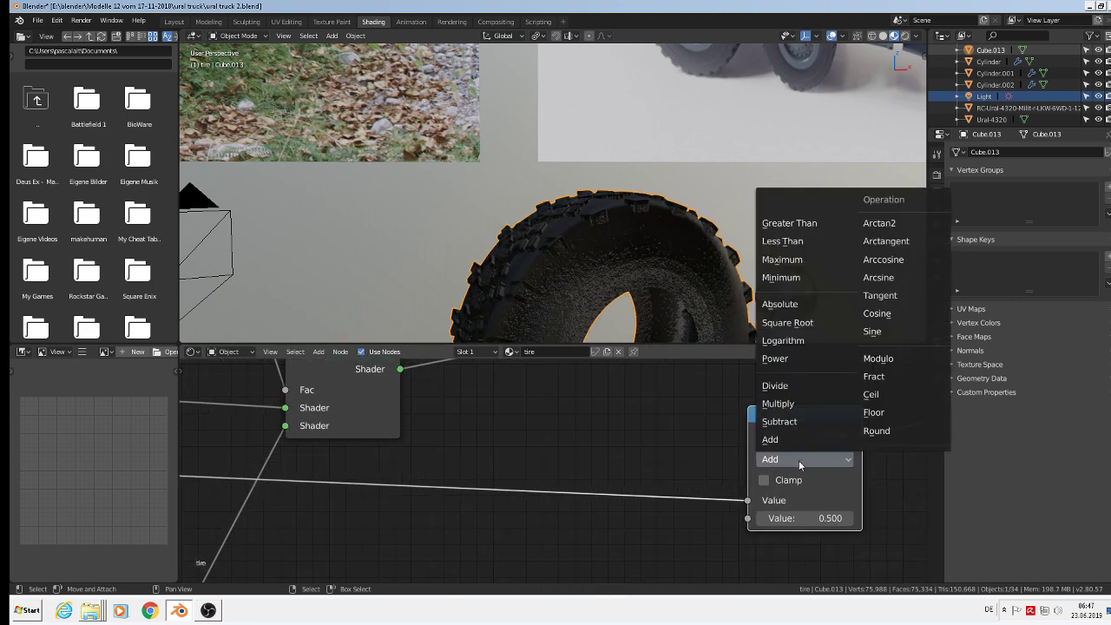
{"action": "left_click", "coordinate": [792, 405]}
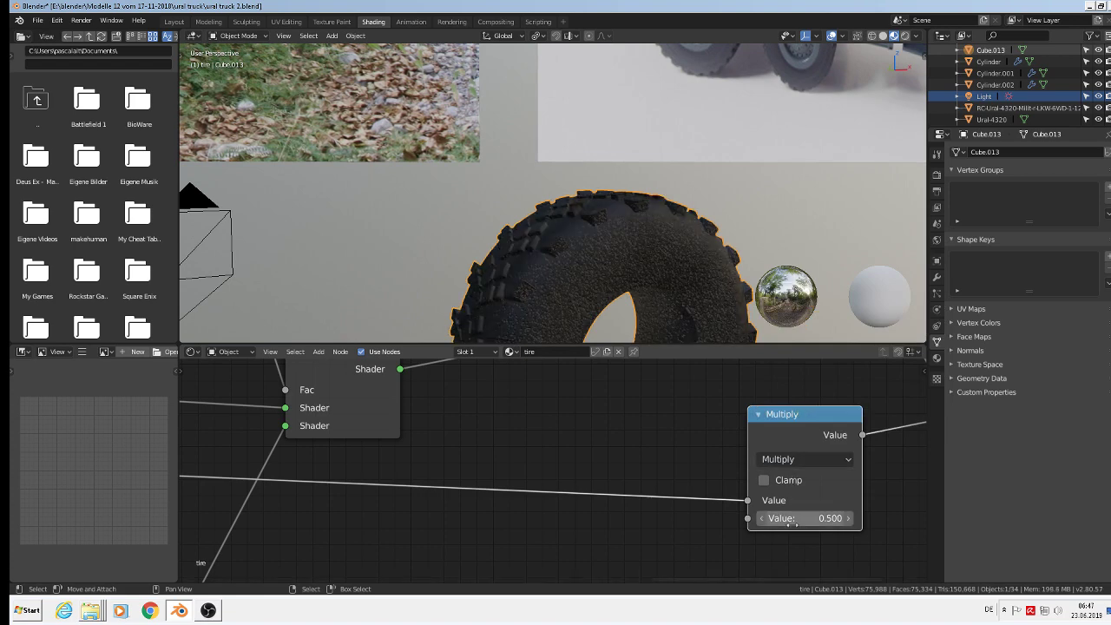
{"action": "left_click", "coordinate": [793, 518]}
{"action": "left_click", "coordinate": [807, 516]}
{"action": "type", "text": "003"}
{"action": "key", "text": "Return"}
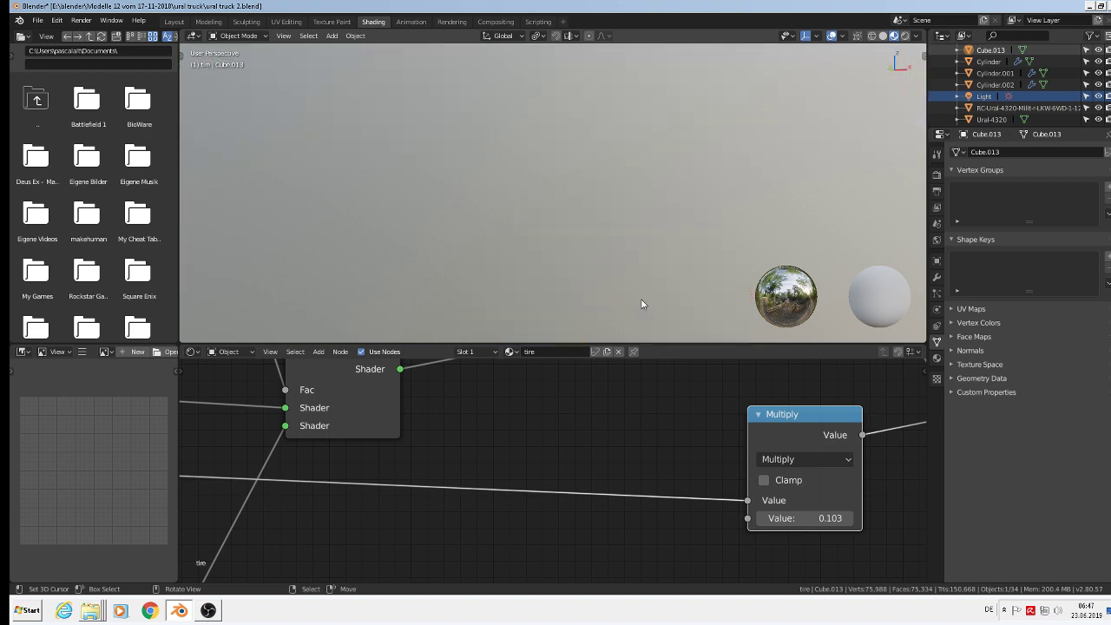
{"action": "left_click", "coordinate": [849, 518]}
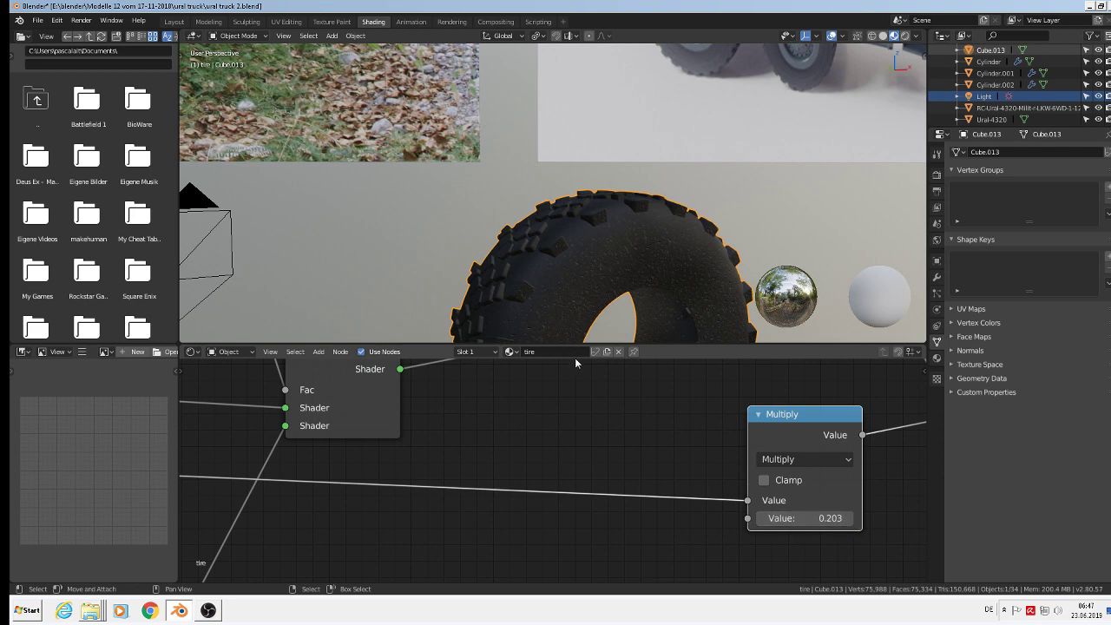
- Set the X and Y scale to 0.400 in the Mapping node feeding the albedo image texture
{"action": "middle_click_drag", "start_coordinate": [570, 334], "coordinate": [566, 278]}
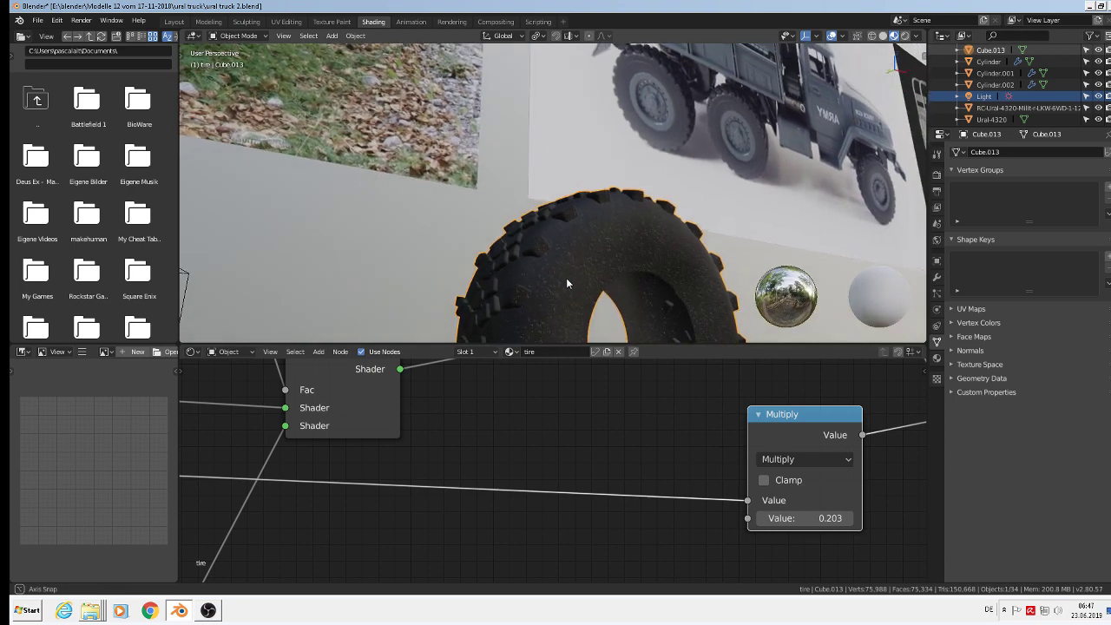
{"action": "scroll", "coordinate": [570, 278], "scroll_direction": "up", "scroll_amount": 5}
{"action": "scroll", "coordinate": [571, 284], "scroll_direction": "down", "scroll_amount": 4}
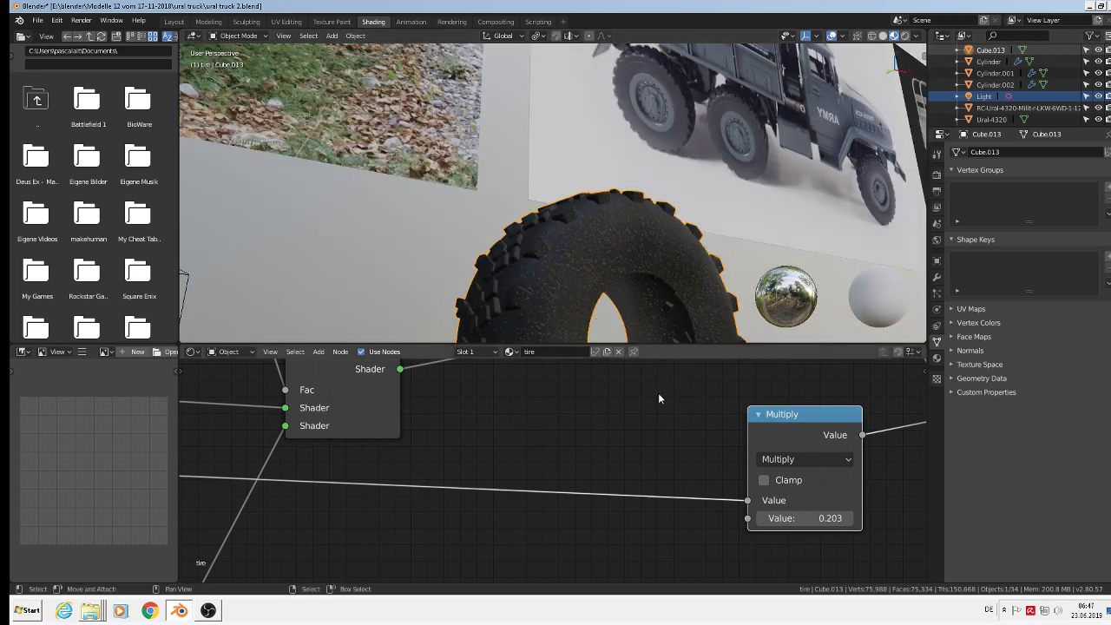
{"action": "scroll", "coordinate": [663, 454], "scroll_direction": "down", "scroll_amount": 4}
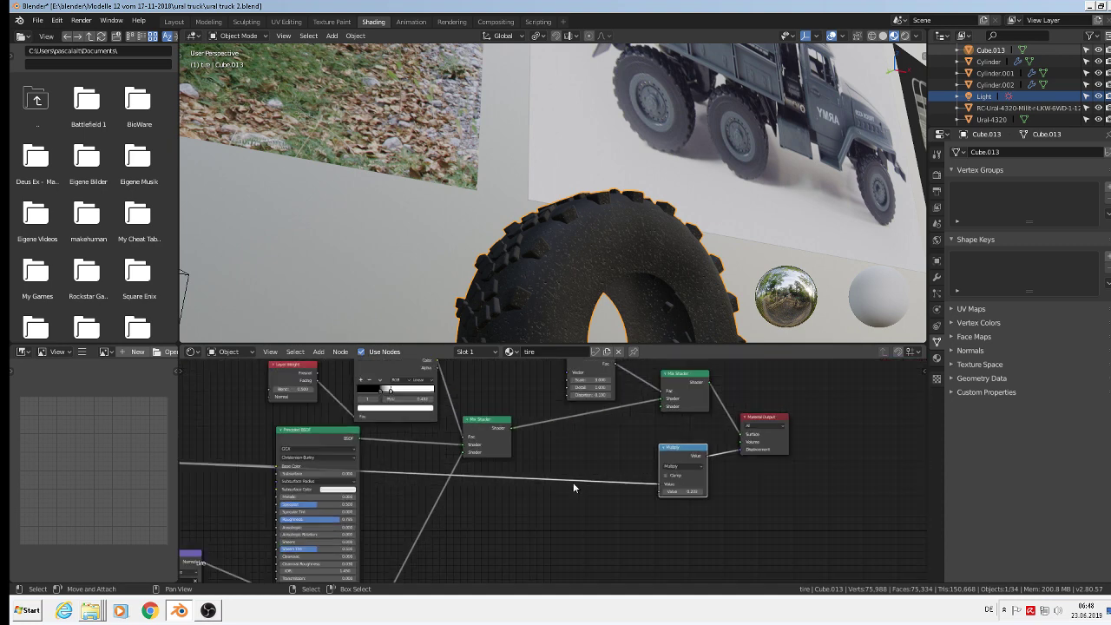
{"action": "middle_click_drag", "start_coordinate": [432, 496], "coordinate": [788, 485]}
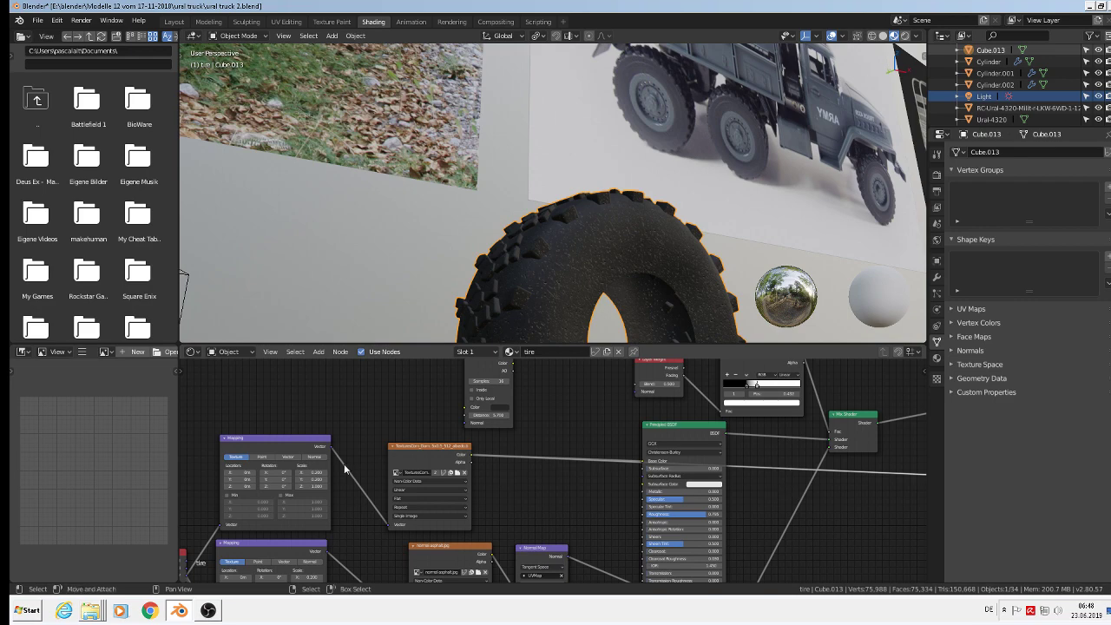
{"action": "scroll", "coordinate": [338, 465], "scroll_direction": "up", "scroll_amount": 3}
{"action": "scroll", "coordinate": [321, 482], "scroll_direction": "up", "scroll_amount": 1}
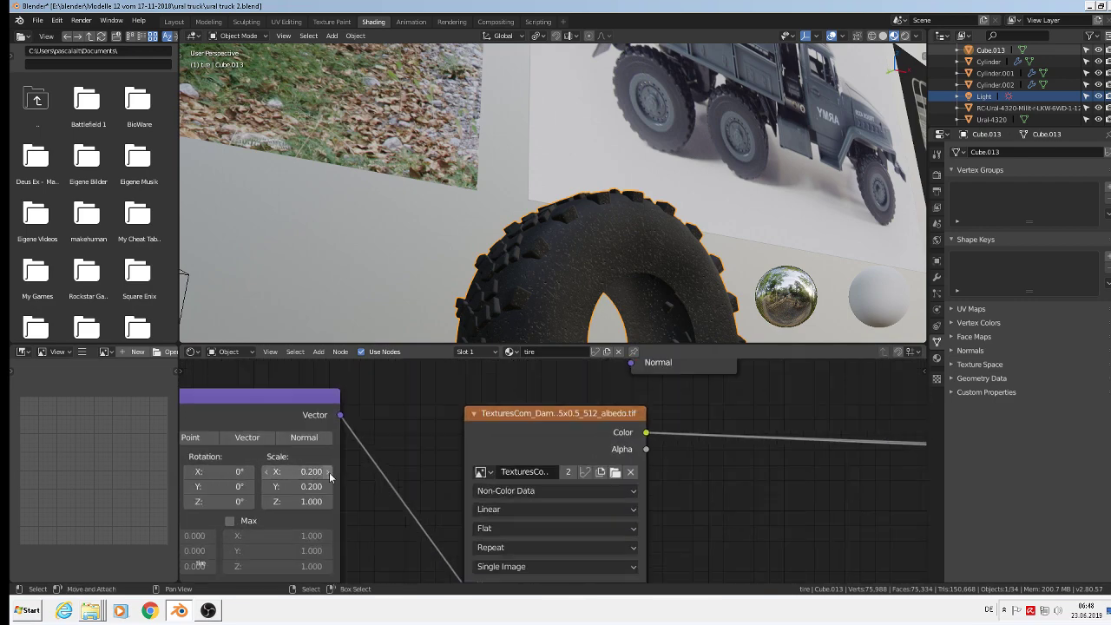
{"action": "left_click", "coordinate": [329, 487]}
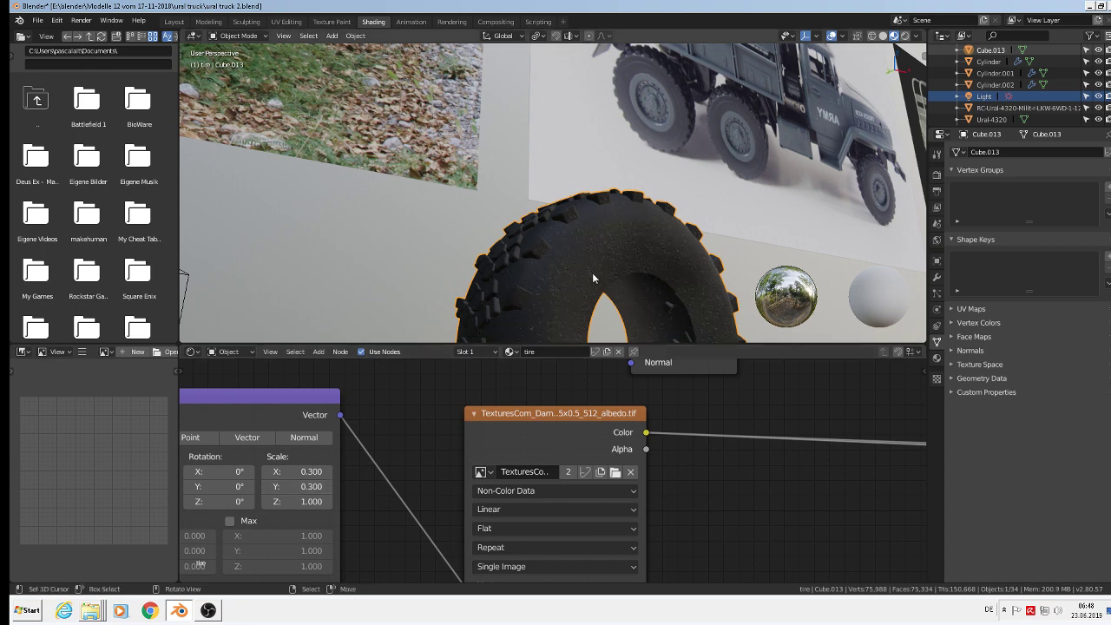
{"action": "left_click", "coordinate": [327, 472]}
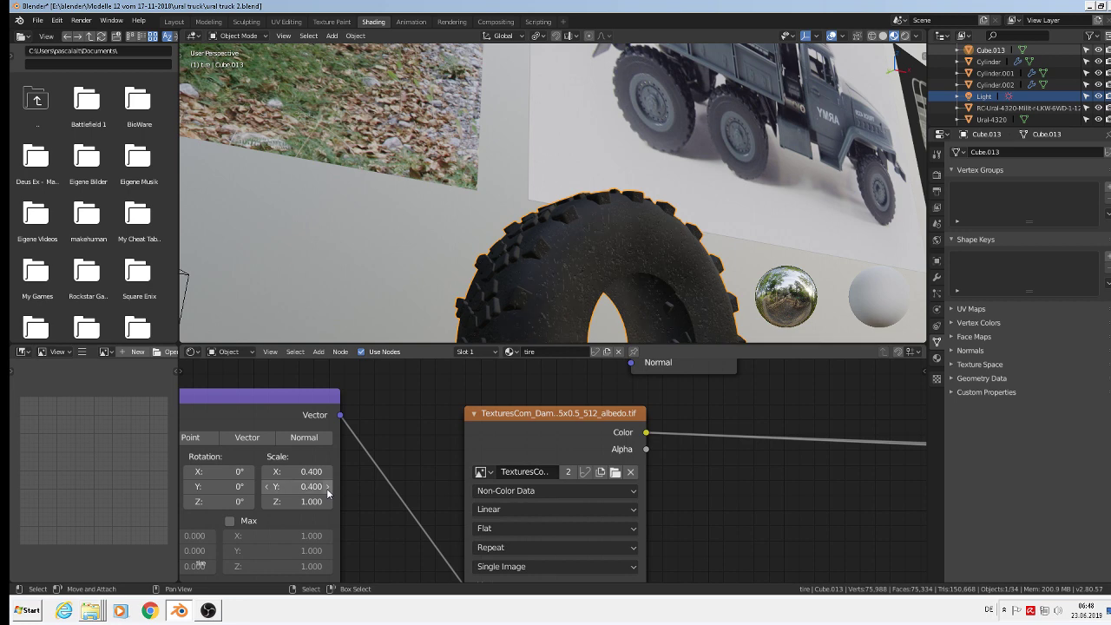
- Inspect the tire from near and far and switch the viewport to rendered shading
{"action": "scroll", "coordinate": [816, 304], "scroll_direction": "down", "scroll_amount": 5}
{"action": "scroll", "coordinate": [726, 243], "scroll_direction": "up", "scroll_amount": 3}
{"action": "scroll", "coordinate": [694, 241], "scroll_direction": "up", "scroll_amount": 1}
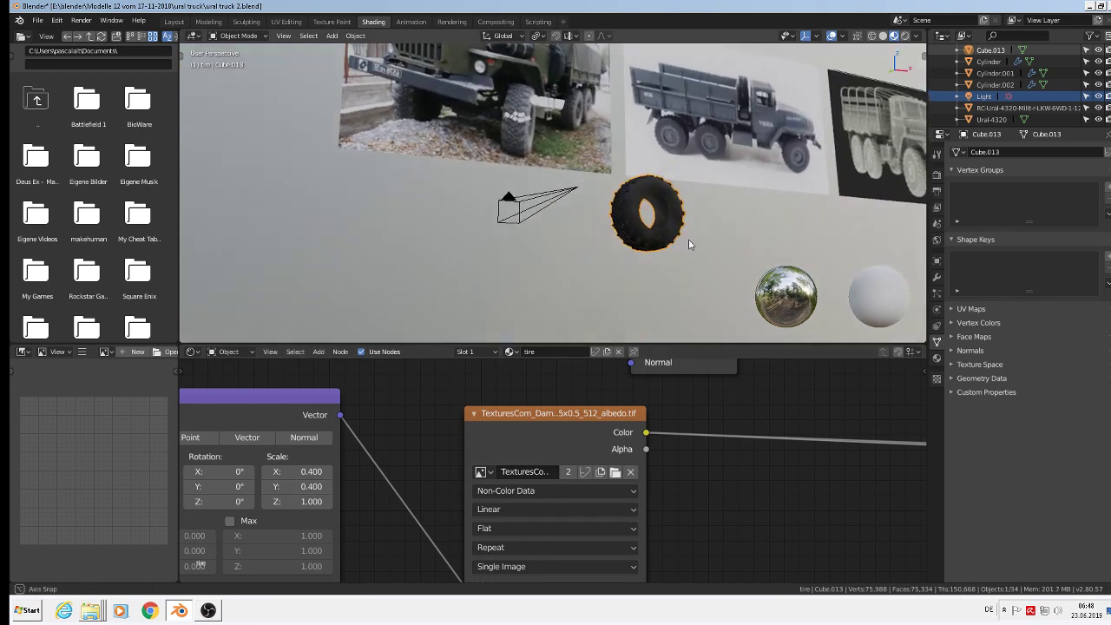
{"action": "middle_click_drag", "start_coordinate": [688, 244], "coordinate": [620, 262]}
{"action": "scroll", "coordinate": [676, 211], "scroll_direction": "up", "scroll_amount": 5}
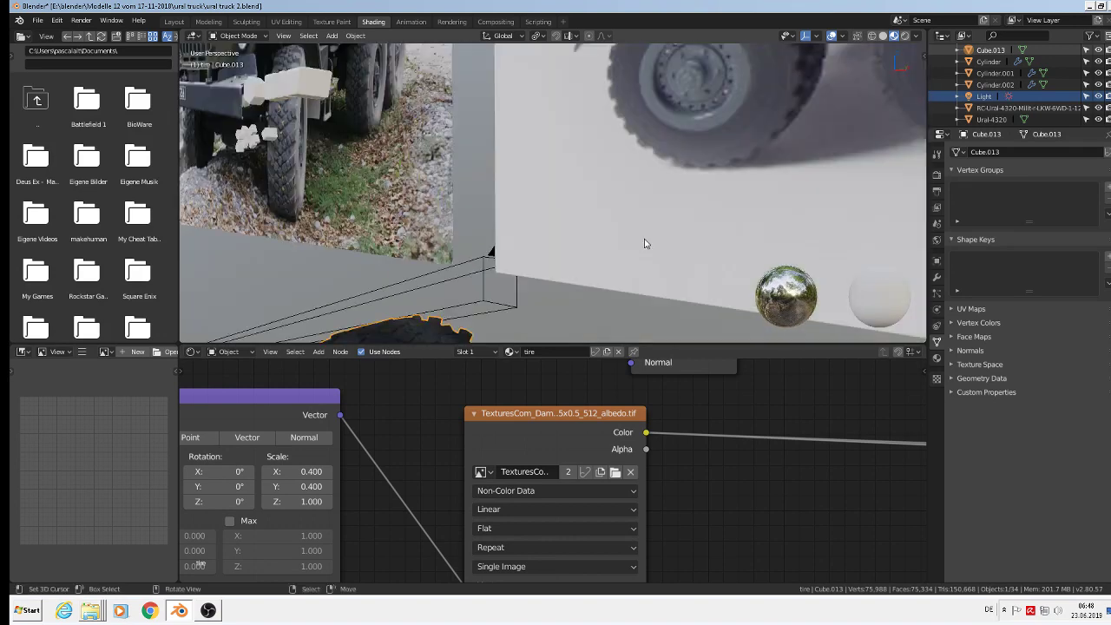
{"action": "scroll", "coordinate": [644, 244], "scroll_direction": "down", "scroll_amount": 5}
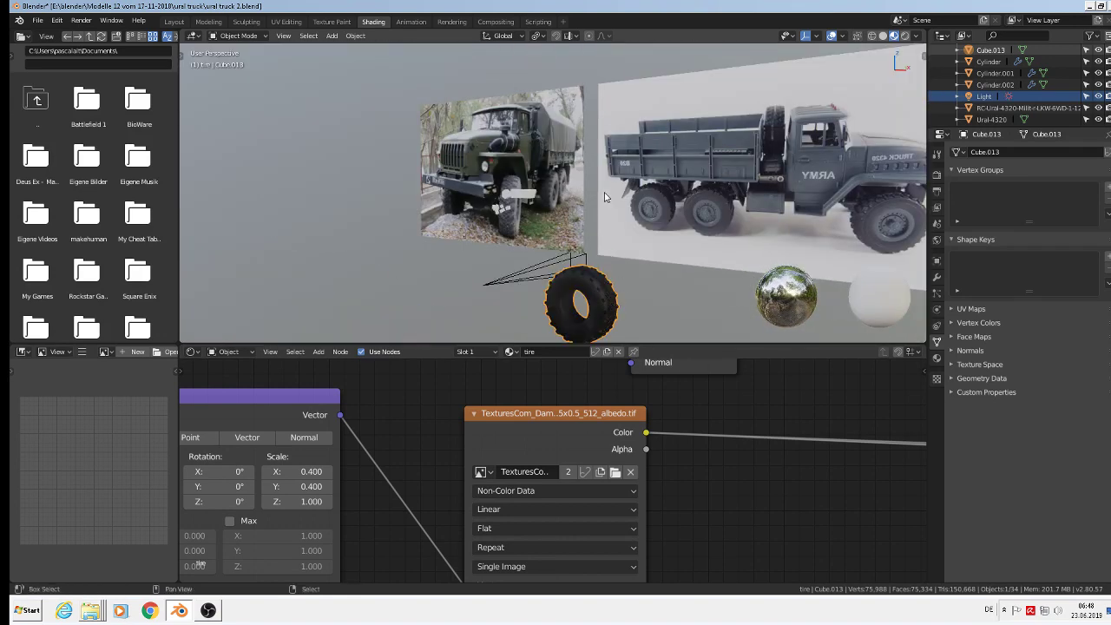
{"action": "scroll", "coordinate": [621, 284], "scroll_direction": "up", "scroll_amount": 4}
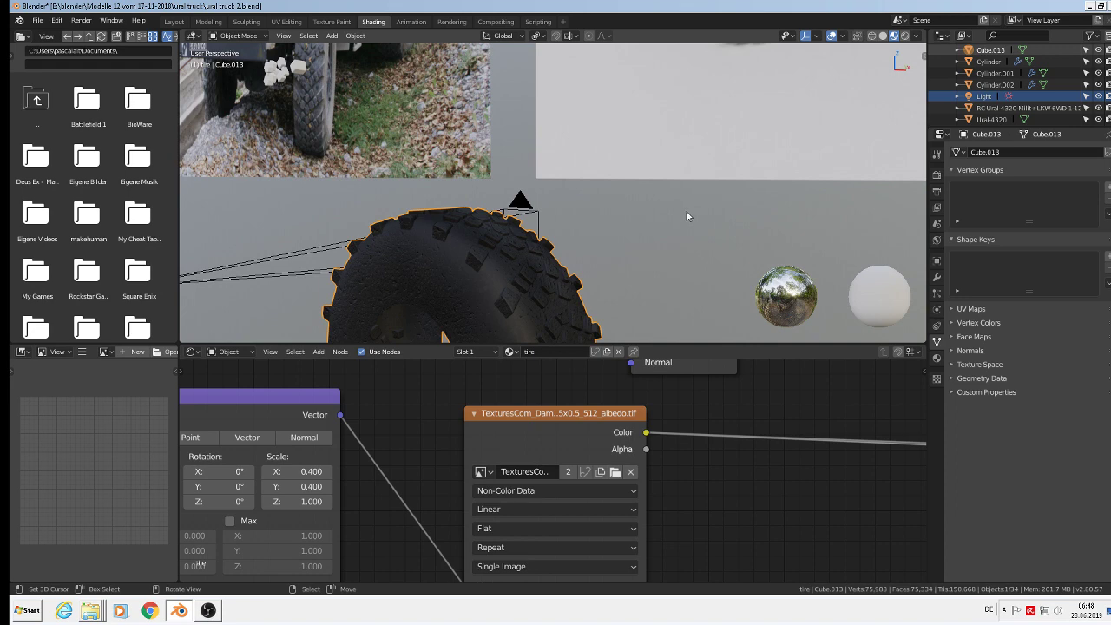
{"action": "left_click", "coordinate": [906, 35]}
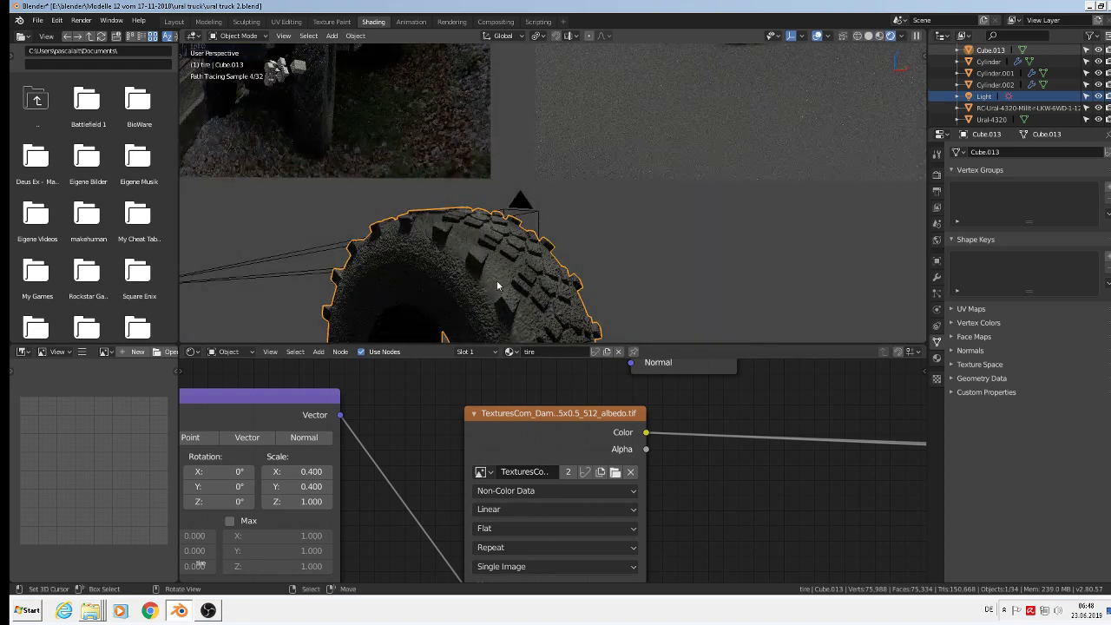
{"action": "scroll", "coordinate": [647, 395], "scroll_direction": "down", "scroll_amount": 1}
{"action": "scroll", "coordinate": [695, 287], "scroll_direction": "down", "scroll_amount": 5}
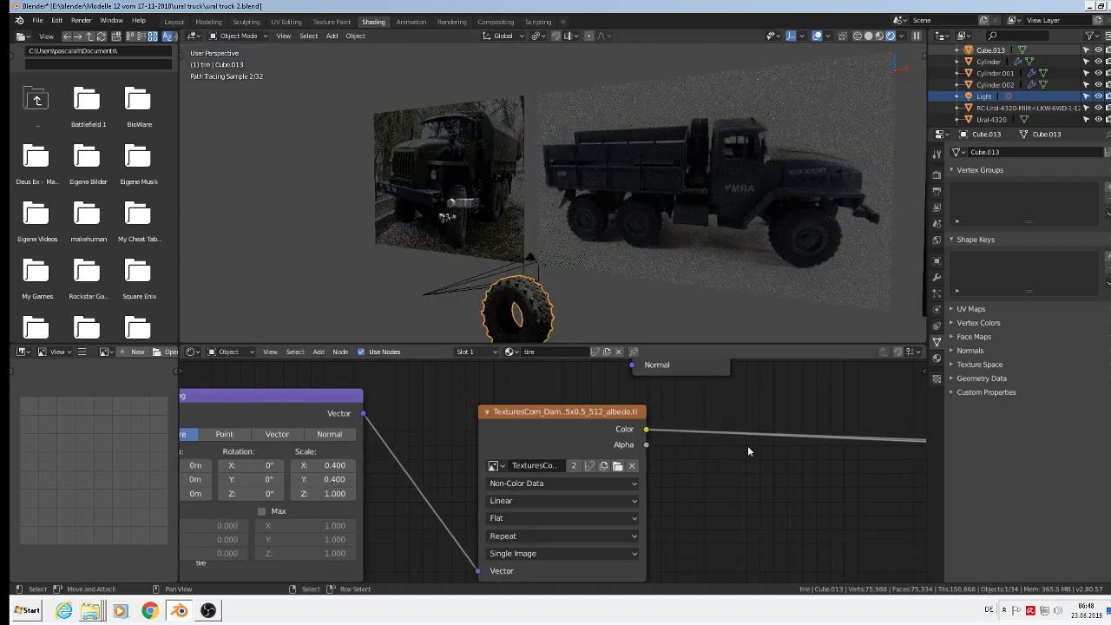
- Set the Multiply node's second value to 0.003 to weaken the displacement
{"action": "scroll", "coordinate": [781, 492], "scroll_direction": "down", "scroll_amount": 1}
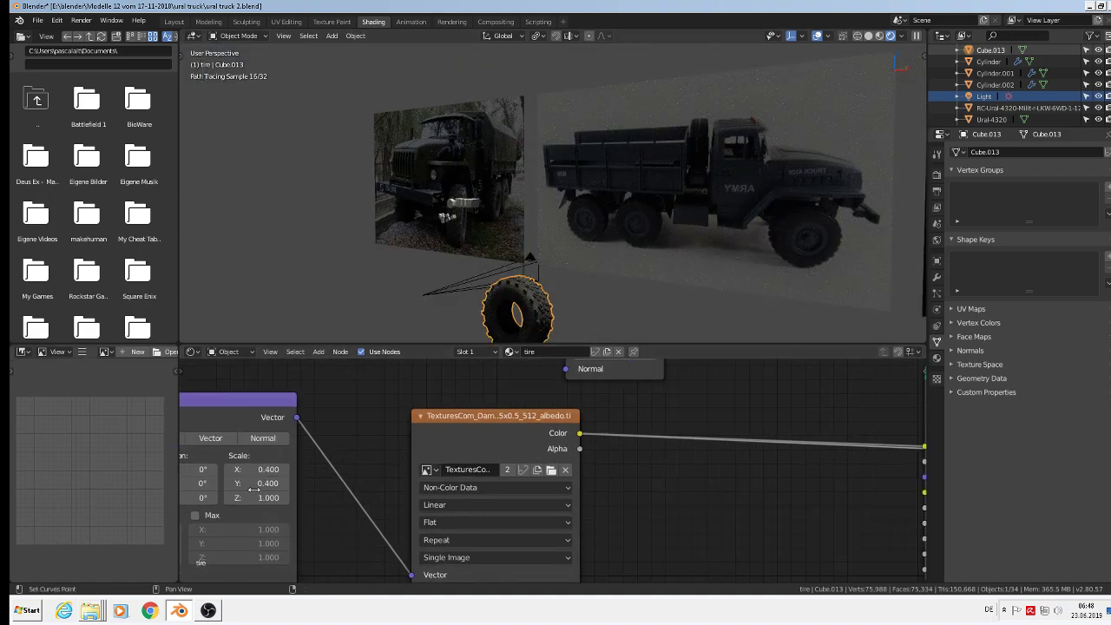
{"action": "scroll", "coordinate": [342, 451], "scroll_direction": "down", "scroll_amount": 2}
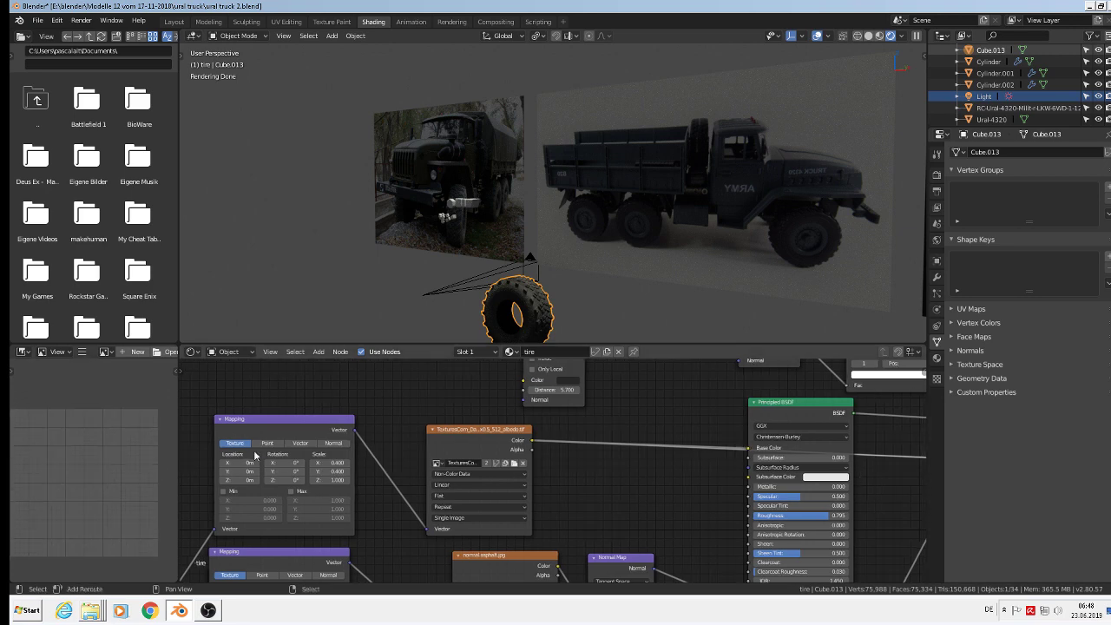
{"action": "scroll", "coordinate": [754, 482], "scroll_direction": "up", "scroll_amount": 1, "text": "shift"}
{"action": "scroll", "coordinate": [754, 480], "scroll_direction": "down", "scroll_amount": 2}
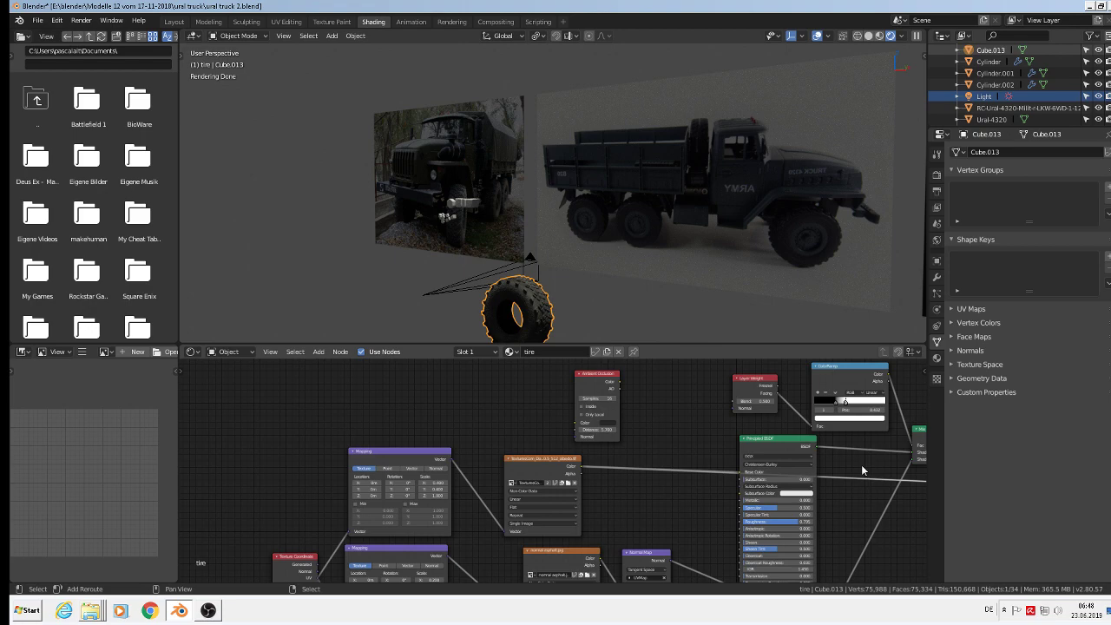
{"action": "middle_click_drag", "start_coordinate": [861, 464], "coordinate": [583, 461]}
{"action": "scroll", "coordinate": [853, 503], "scroll_direction": "up", "scroll_amount": 5}
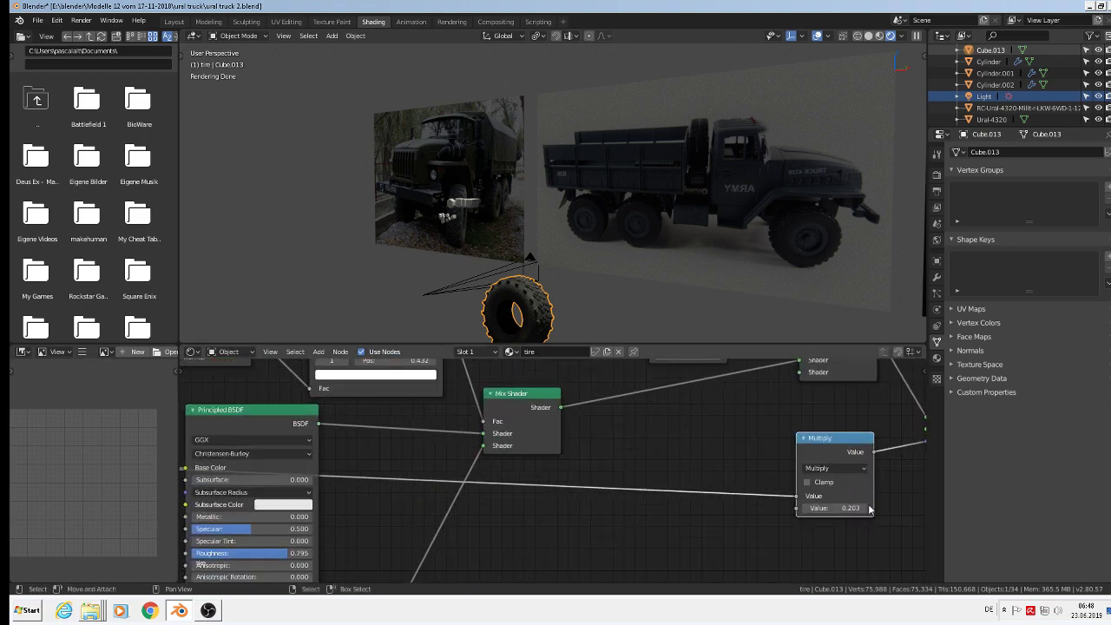
{"action": "left_click", "coordinate": [855, 510]}
{"action": "left_click", "coordinate": [772, 509]}
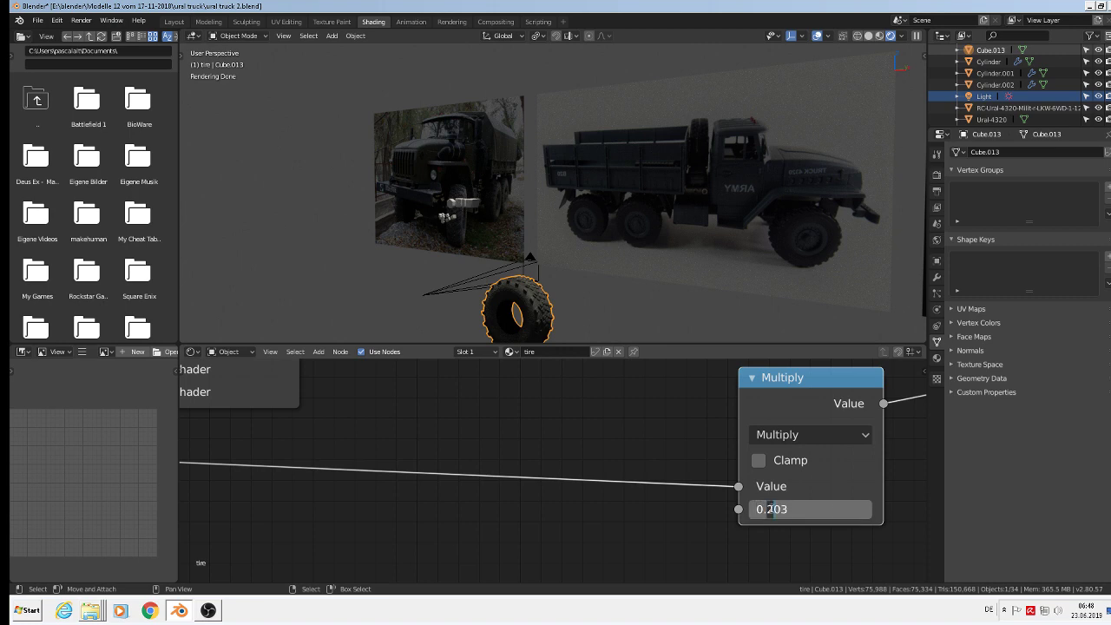
{"action": "type", "text": "0"}
{"action": "key", "text": "Return"}
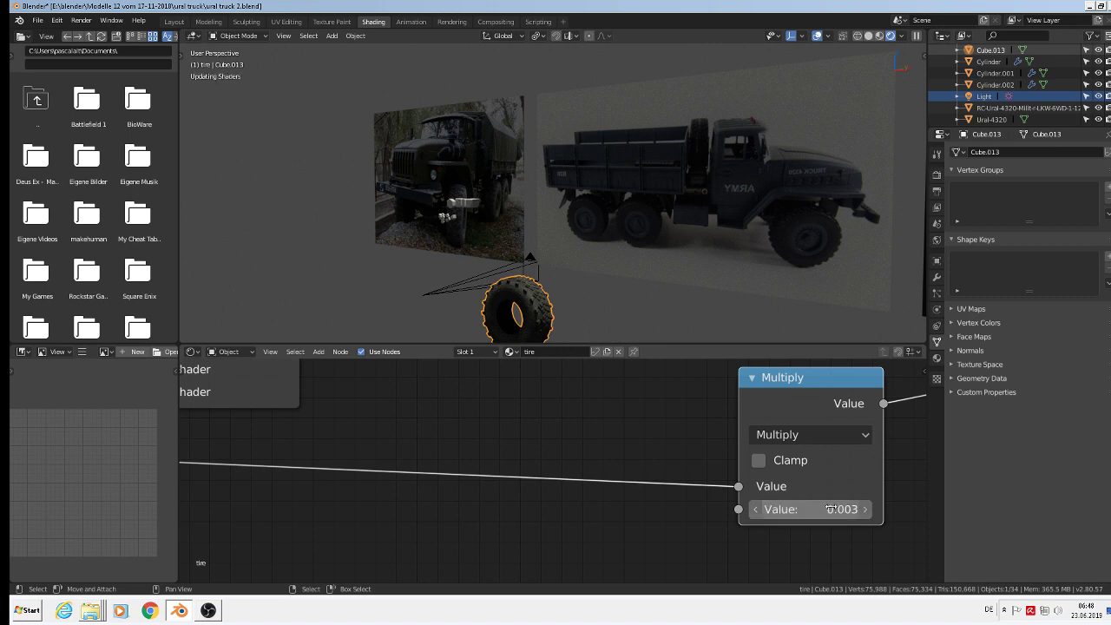
- Try the Add operation in the tire material's displacement Math node and return it to Multiply
{"action": "middle_click_drag", "start_coordinate": [570, 322], "coordinate": [394, 285]}
{"action": "key", "text": "KP_Decimal"}
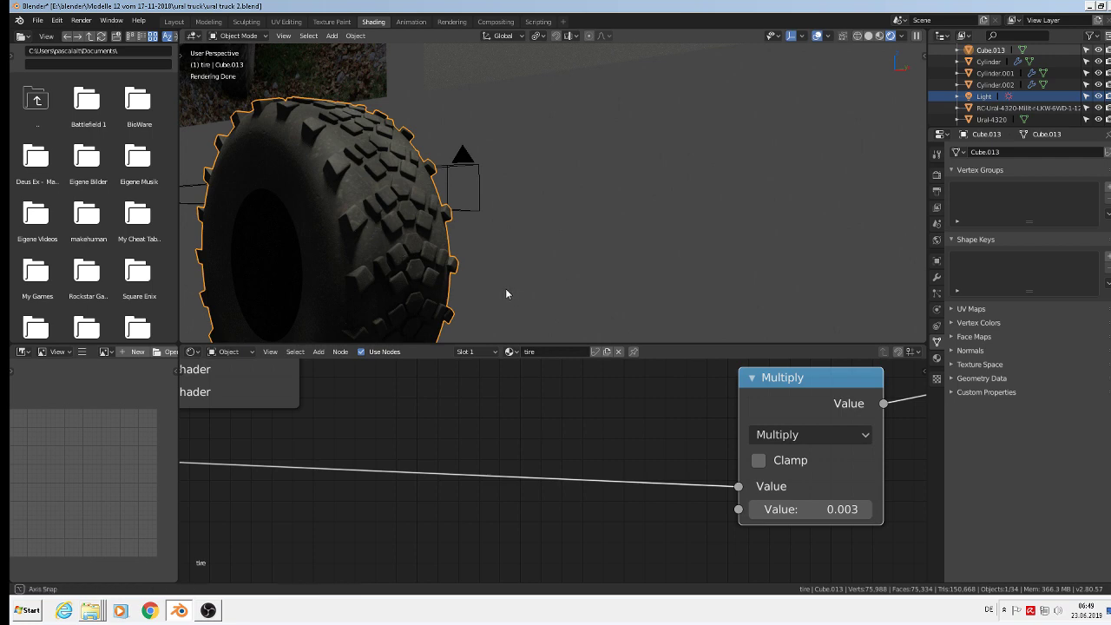
{"action": "mouse_move", "coordinate": [506, 289]}
{"action": "middle_mouse_down"}
{"action": "mouse_move", "coordinate": [309, 313]}
{"action": "mouse_move", "coordinate": [236, 306]}
{"action": "middle_mouse_up"}
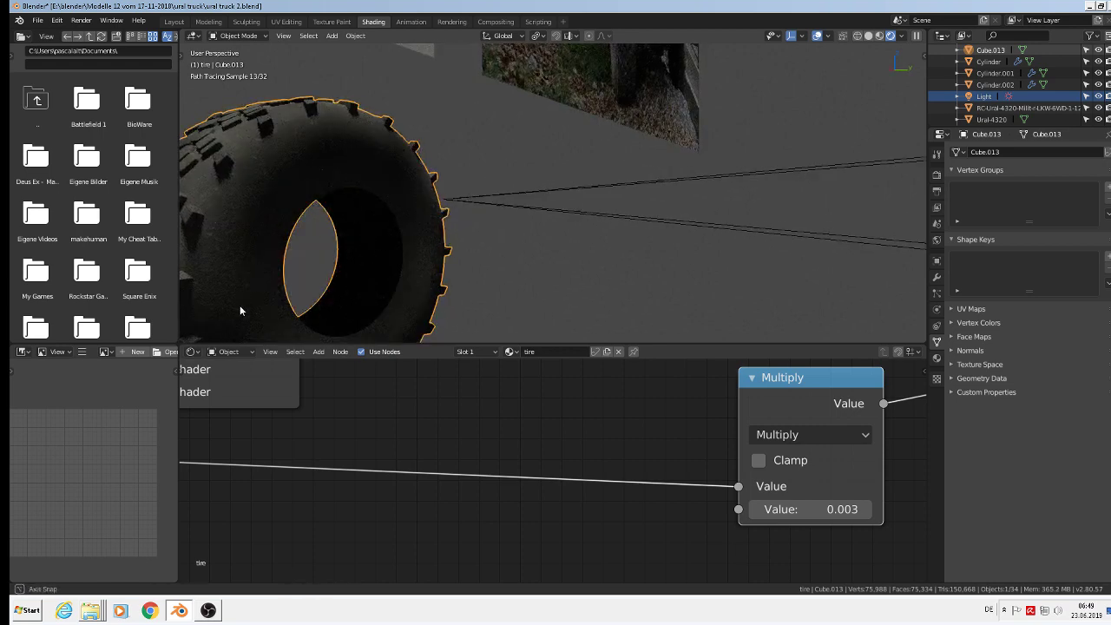
{"action": "mouse_move", "coordinate": [240, 305]}
{"action": "middle_mouse_down"}
{"action": "mouse_move", "coordinate": [360, 282]}
{"action": "mouse_move", "coordinate": [348, 282]}
{"action": "mouse_move", "coordinate": [486, 295]}
{"action": "middle_mouse_up"}
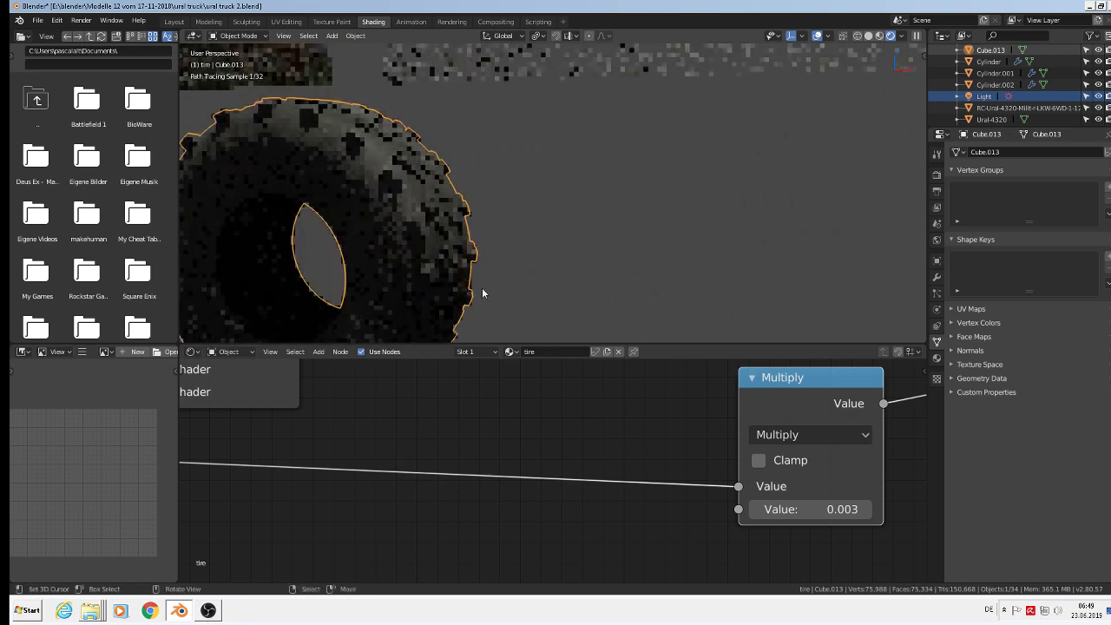
{"action": "left_click", "coordinate": [800, 438]}
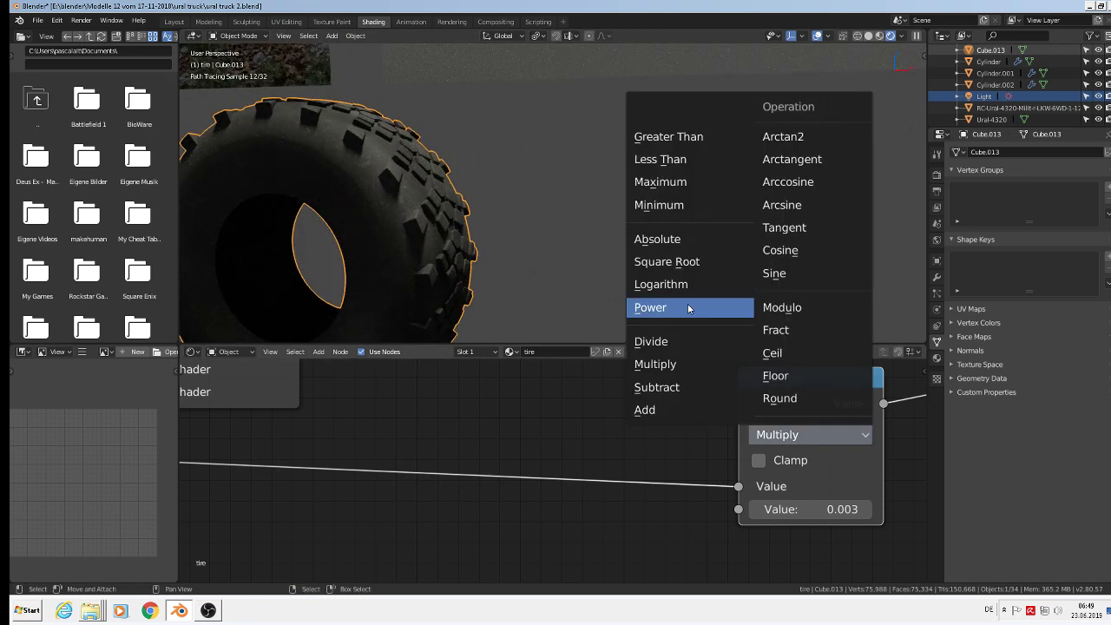
{"action": "left_click", "coordinate": [659, 412]}
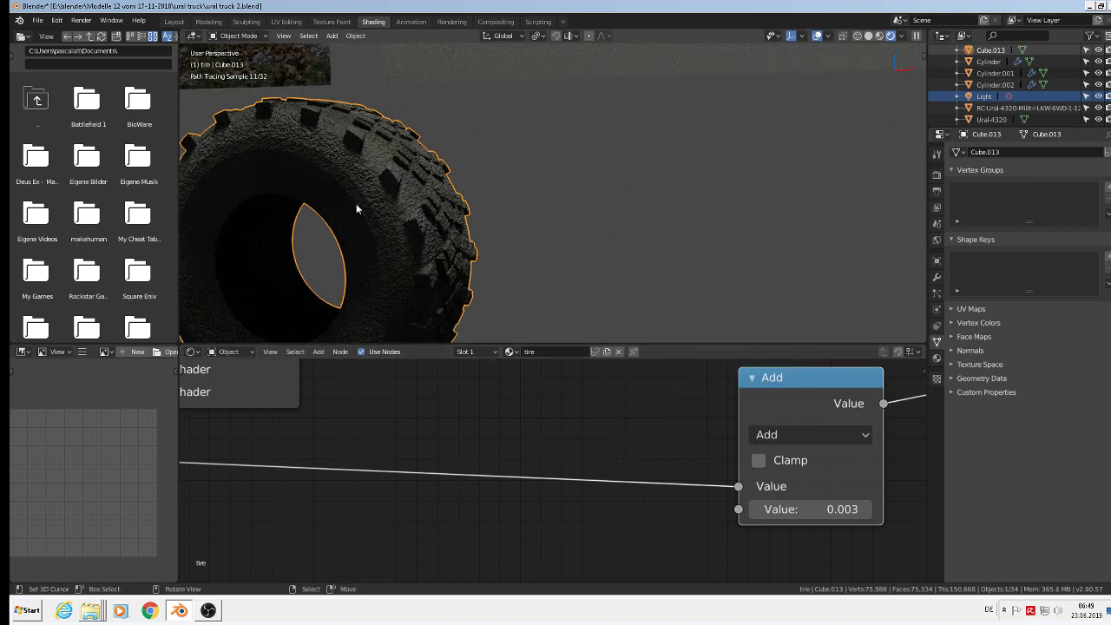
{"action": "left_click", "coordinate": [784, 434]}
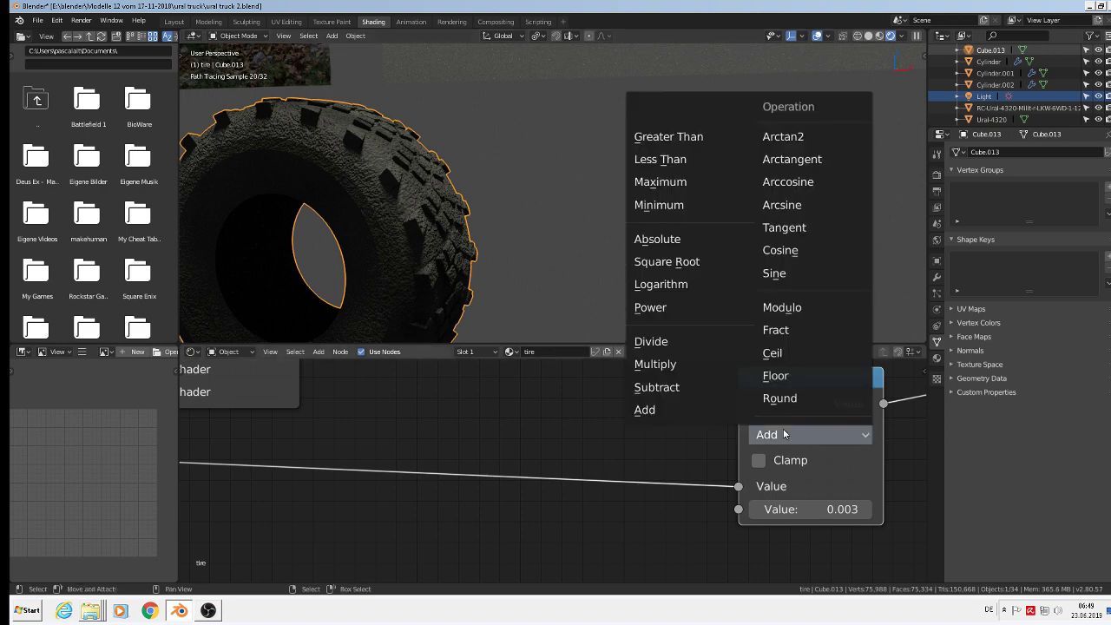
{"action": "left_click", "coordinate": [686, 364]}
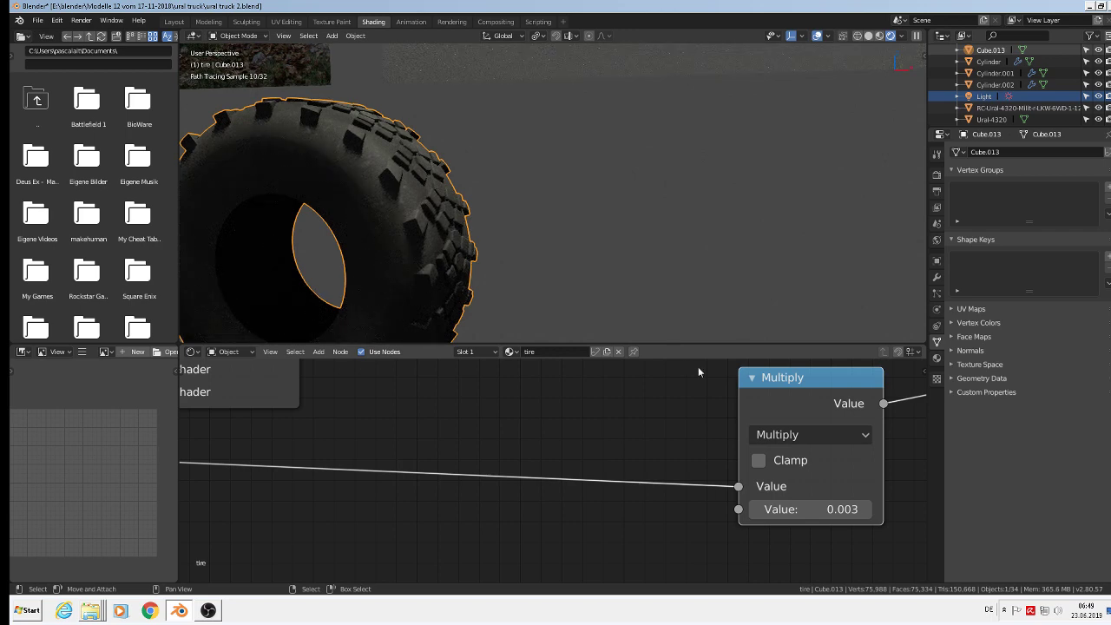
- Set the Multiply node's second value to 0.009 and check the rendered tire from near and far
{"action": "left_click", "coordinate": [816, 508]}
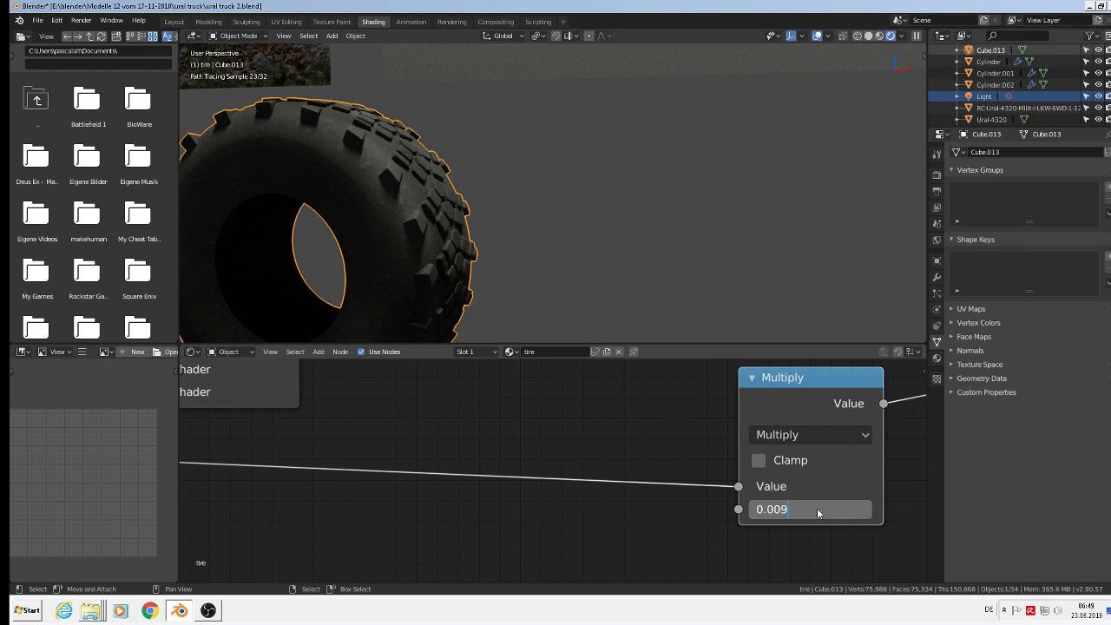
{"action": "key", "text": "Return"}
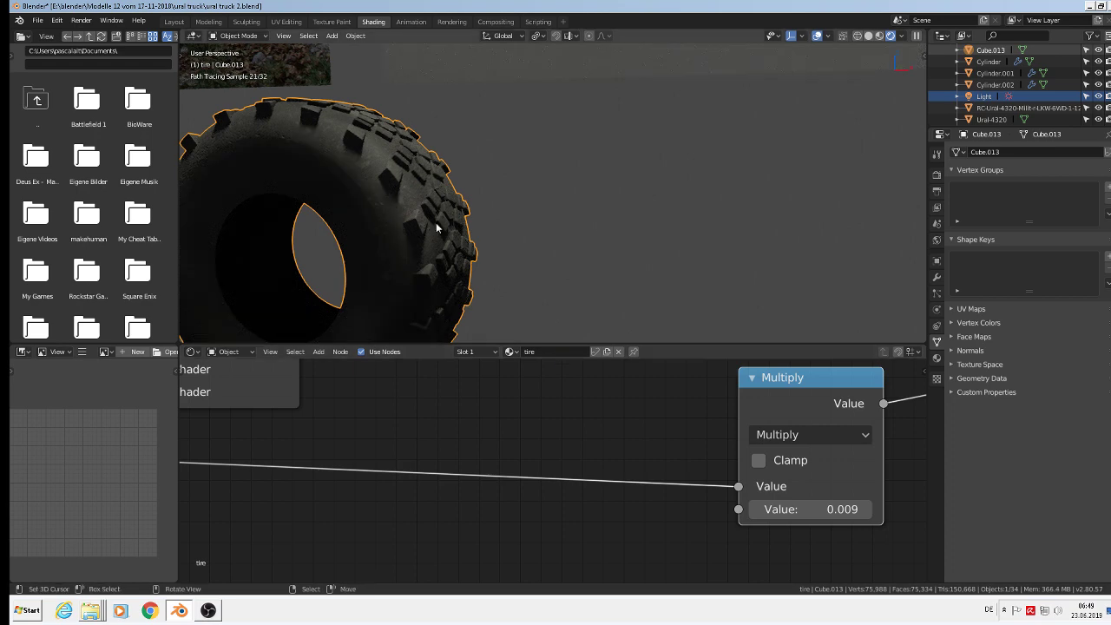
{"action": "middle_click_drag", "start_coordinate": [436, 224], "coordinate": [361, 282]}
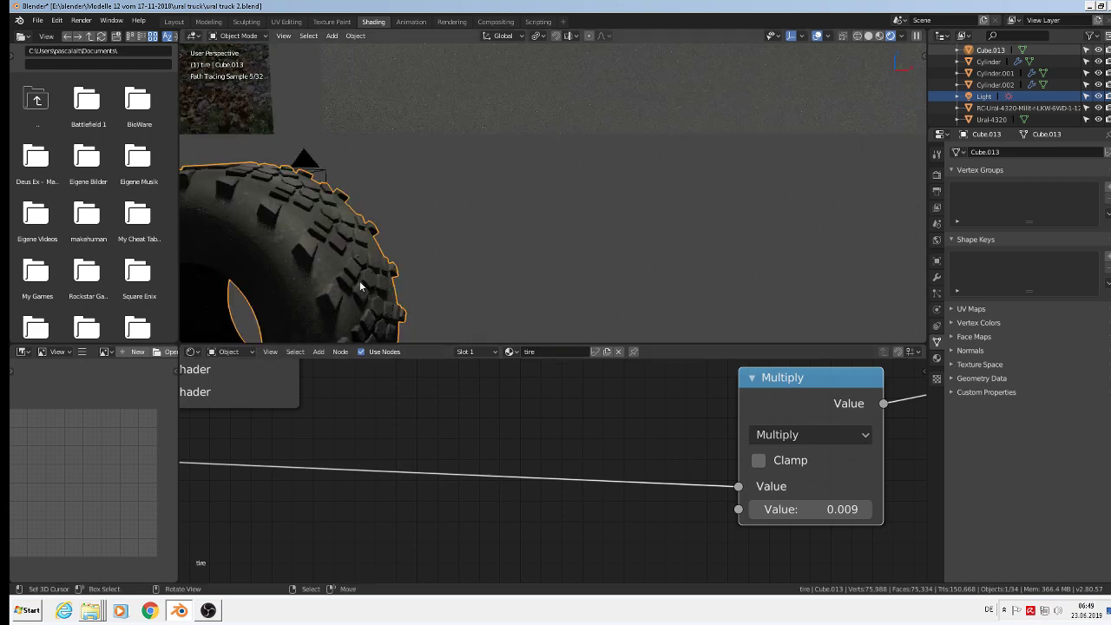
{"action": "scroll", "coordinate": [360, 287], "scroll_direction": "down", "scroll_amount": 10}
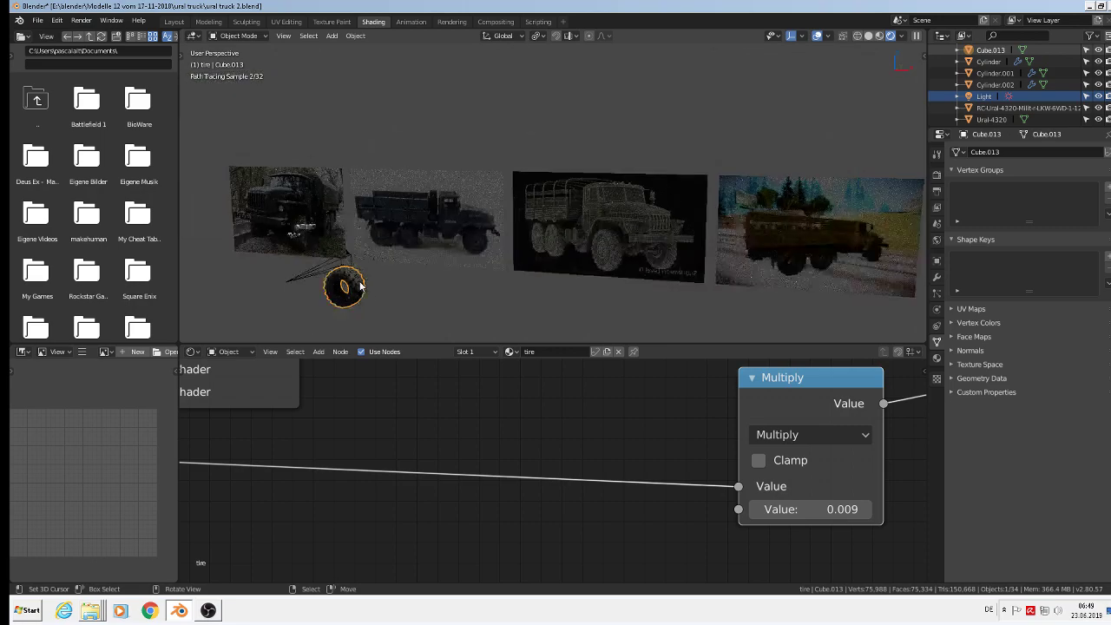
{"action": "scroll", "coordinate": [362, 295], "scroll_direction": "up", "scroll_amount": 8}
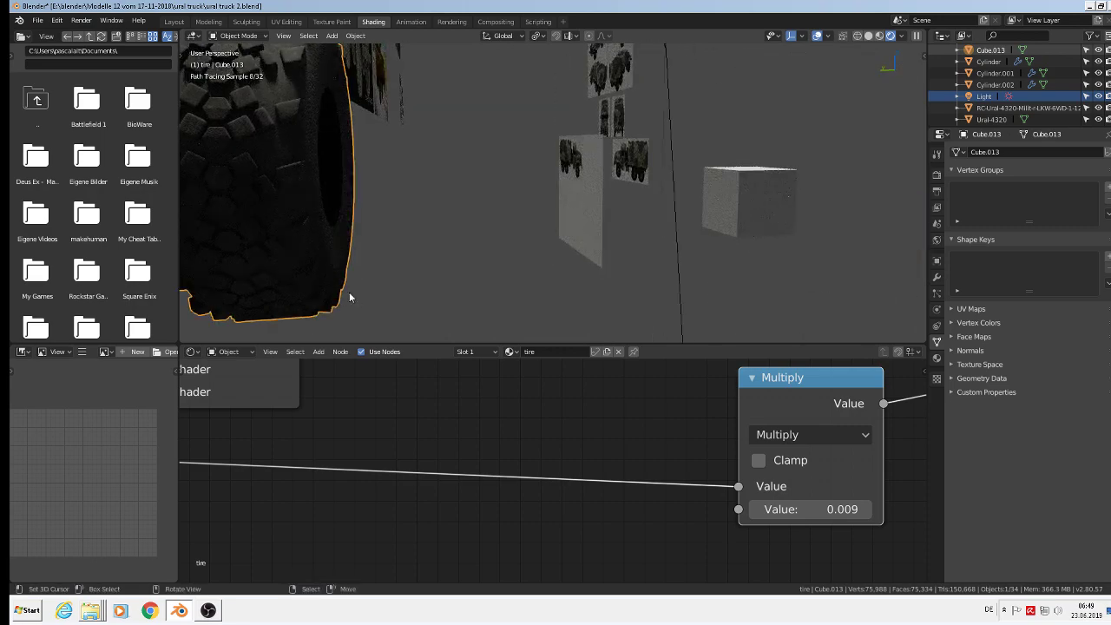
{"action": "scroll", "coordinate": [314, 173], "scroll_direction": "down", "scroll_amount": 4}
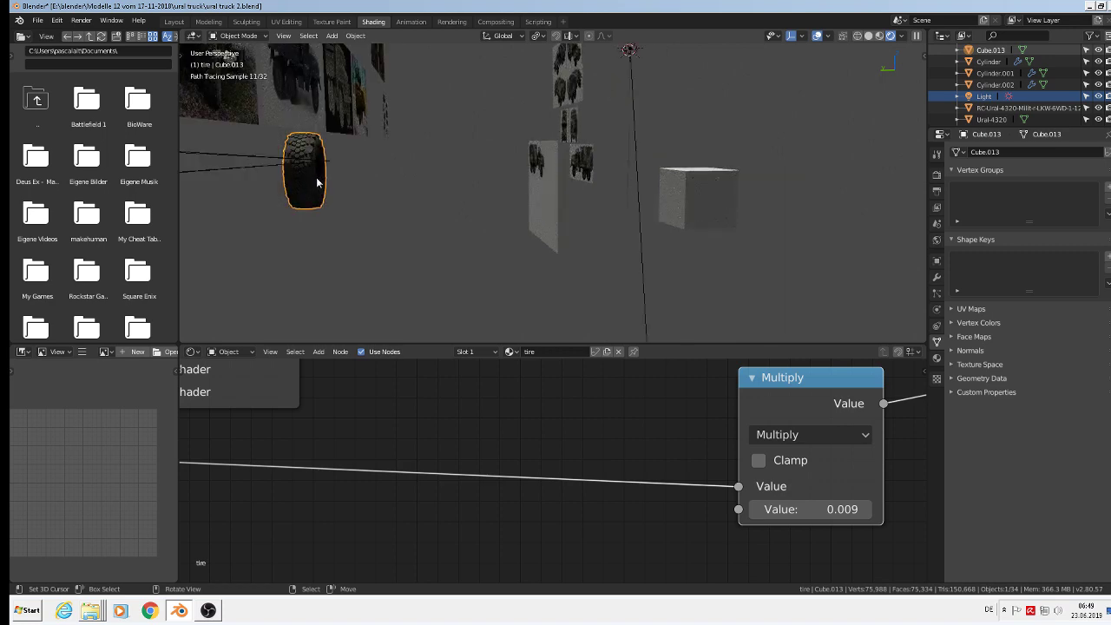
{"action": "middle_click_drag", "start_coordinate": [316, 177], "coordinate": [271, 200]}
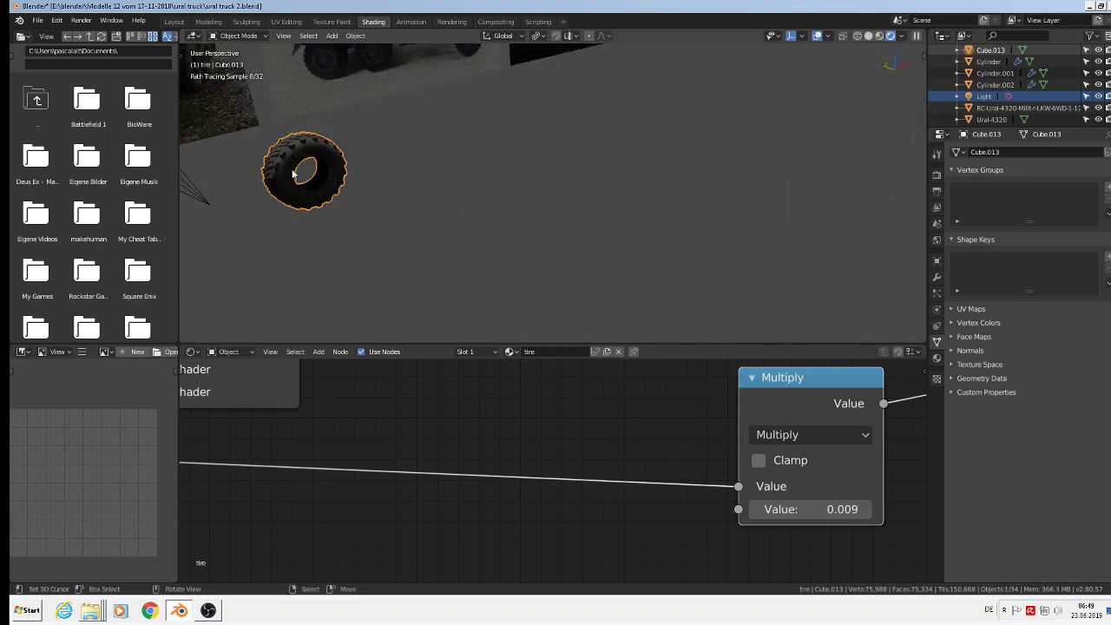
- Save the truck project under its existing file name
{"action": "left_click", "coordinate": [38, 20]}
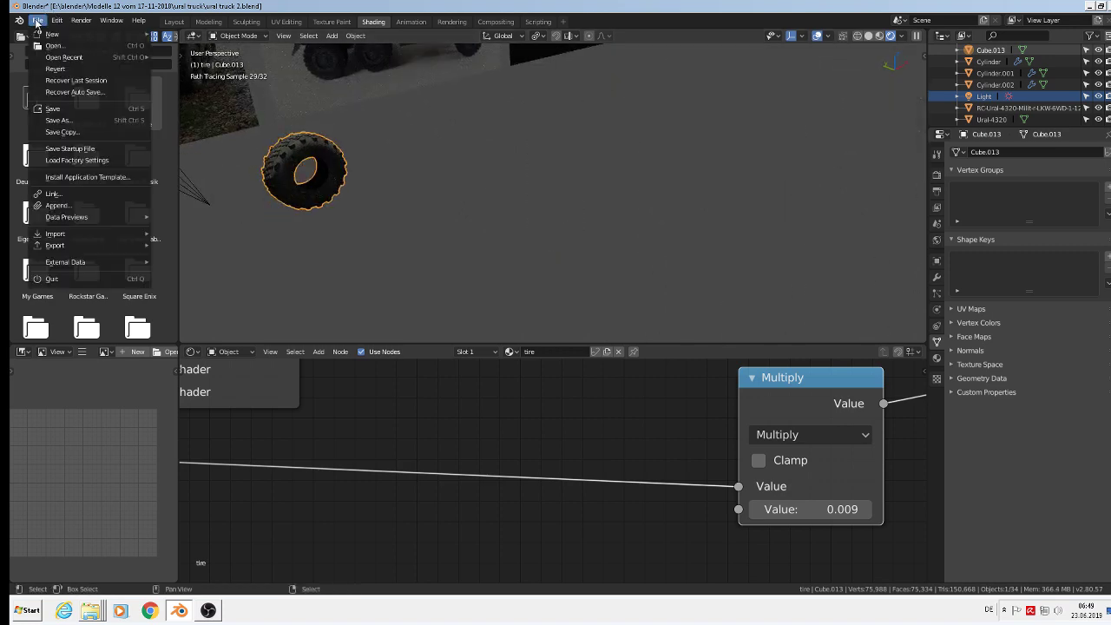
{"action": "left_click", "coordinate": [59, 111]}
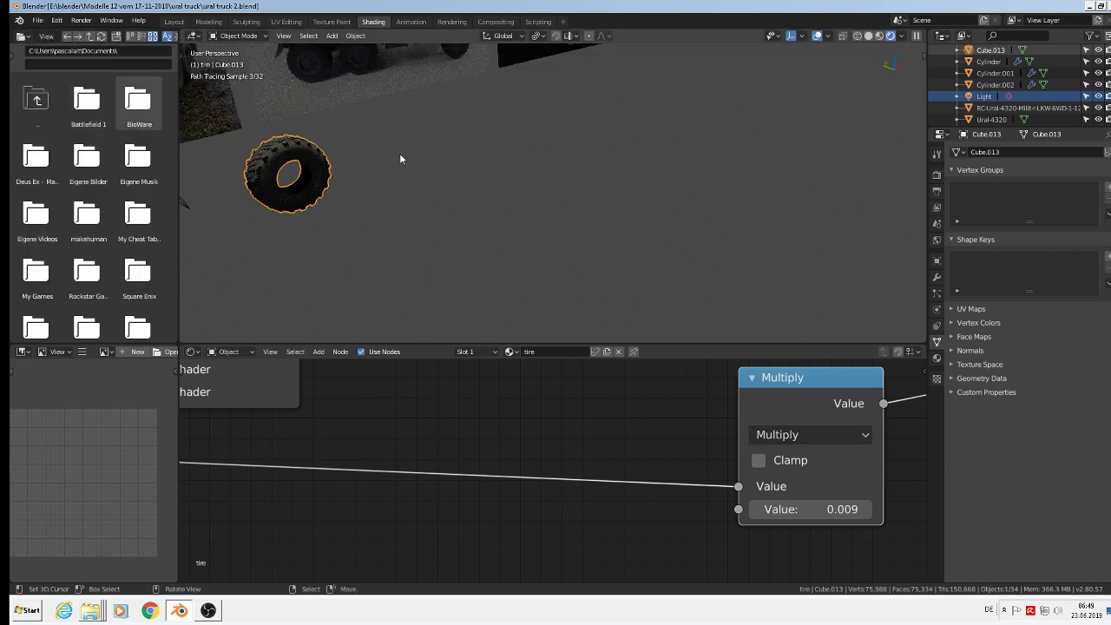